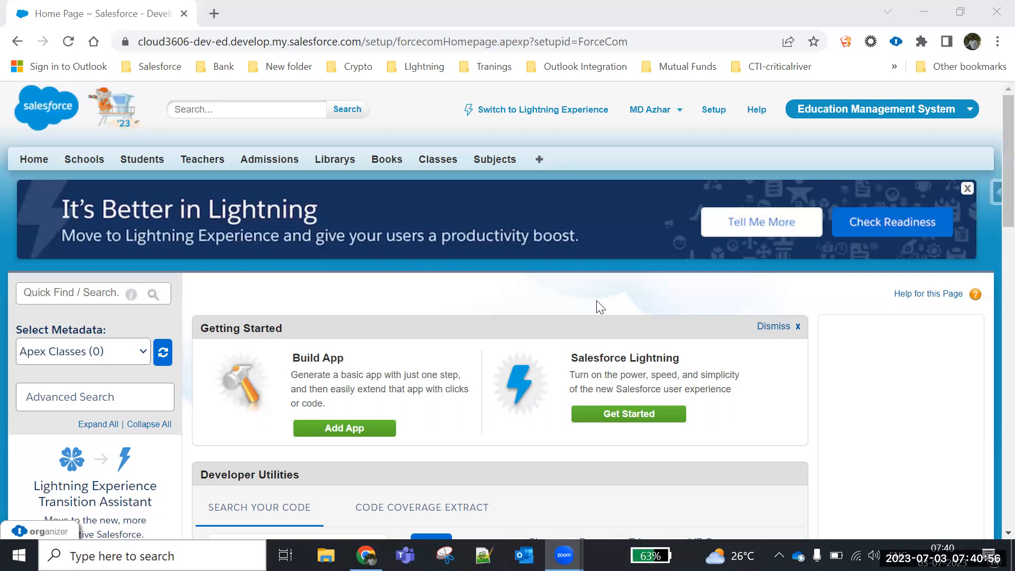
- Open the Bhashyam school record from the list of all schools and examine its details and related lists, including admissions and classes
left_click(81, 167)
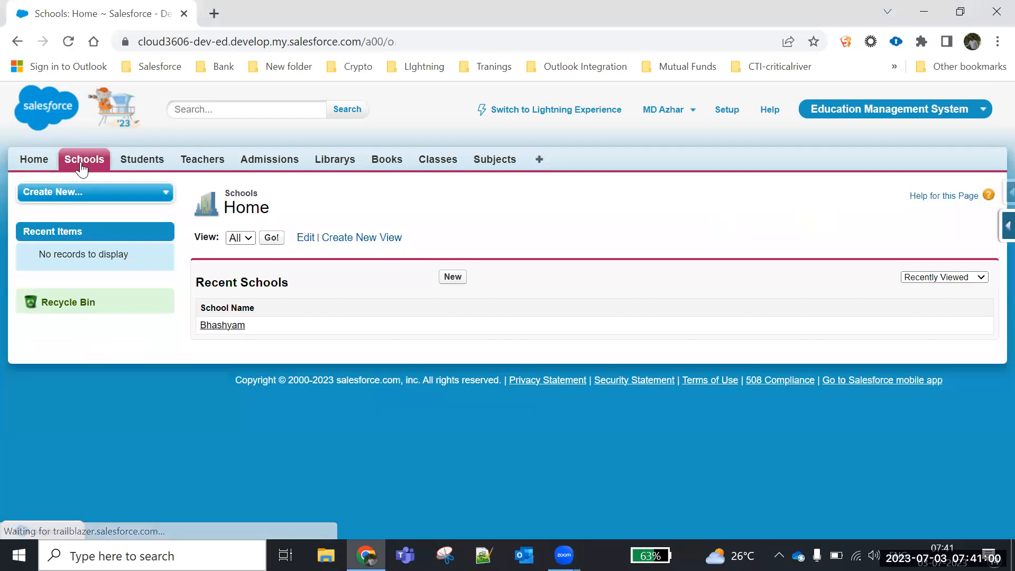
left_click(272, 238)
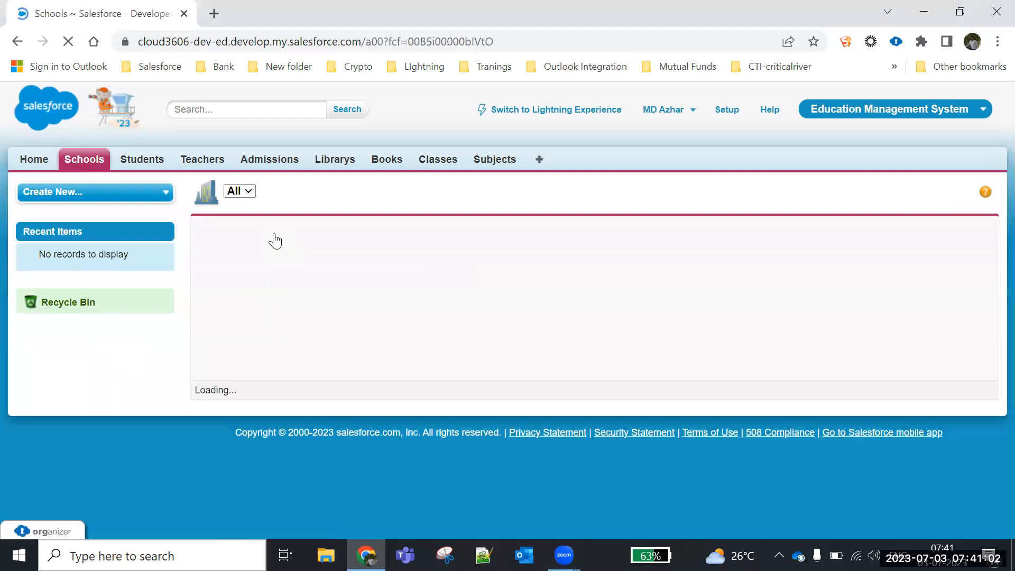
left_click(278, 272)
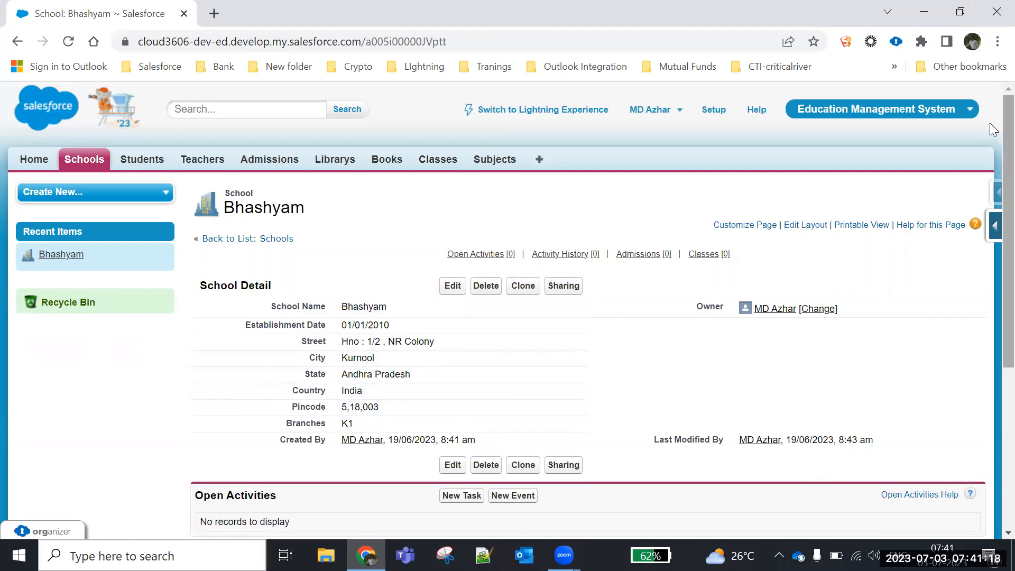
scroll(990, 135, "down", 5)
scroll(989, 341, "up", 5)
scroll(989, 370, "down", 5)
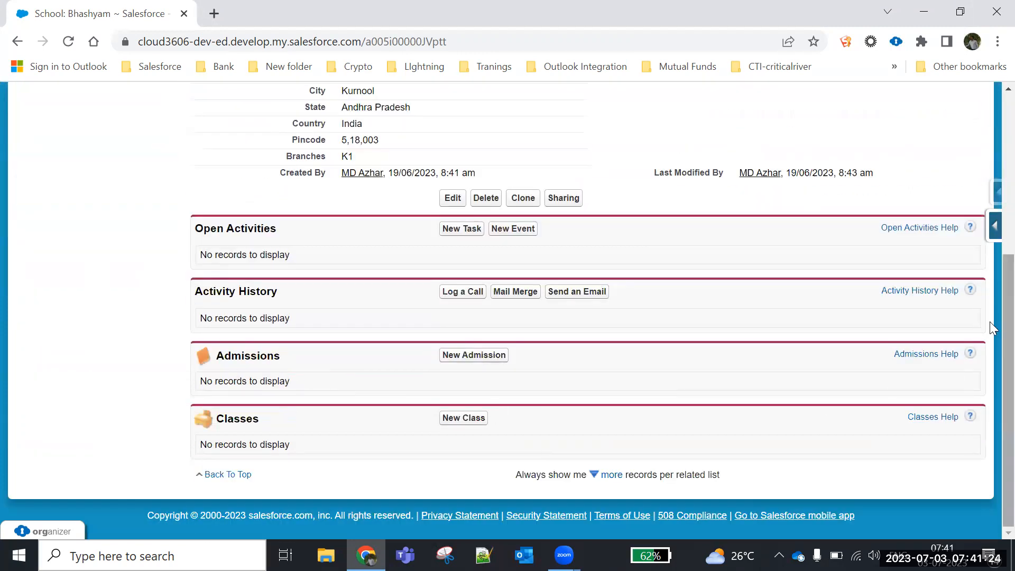
scroll(989, 321, "up", 5)
scroll(990, 333, "down", 5)
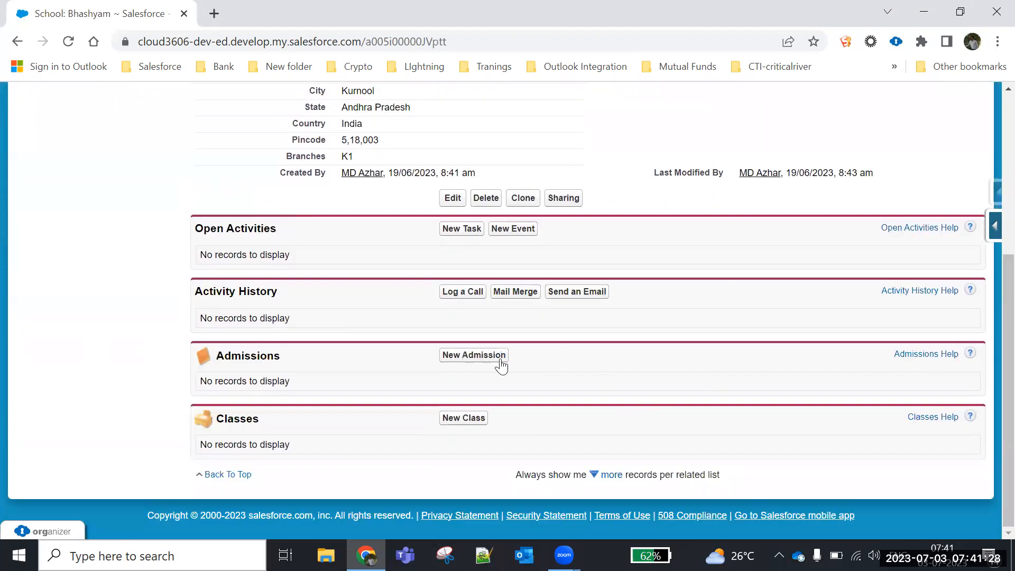
left_click(474, 355)
left_click(553, 248)
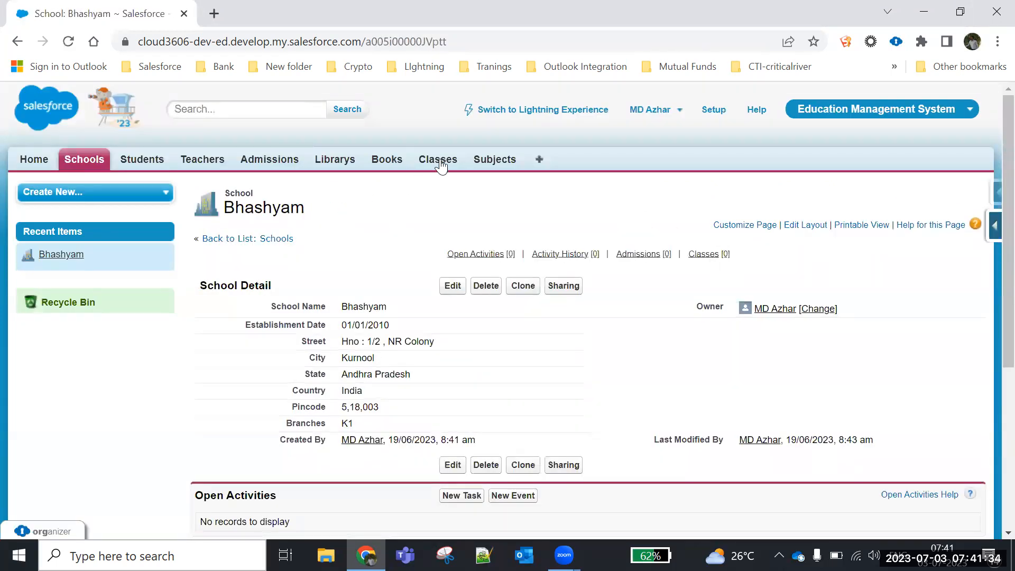
- Create a class named I with all available subjects, assign it to the Bhashyam school, and save it with another blank class started
left_click(441, 159)
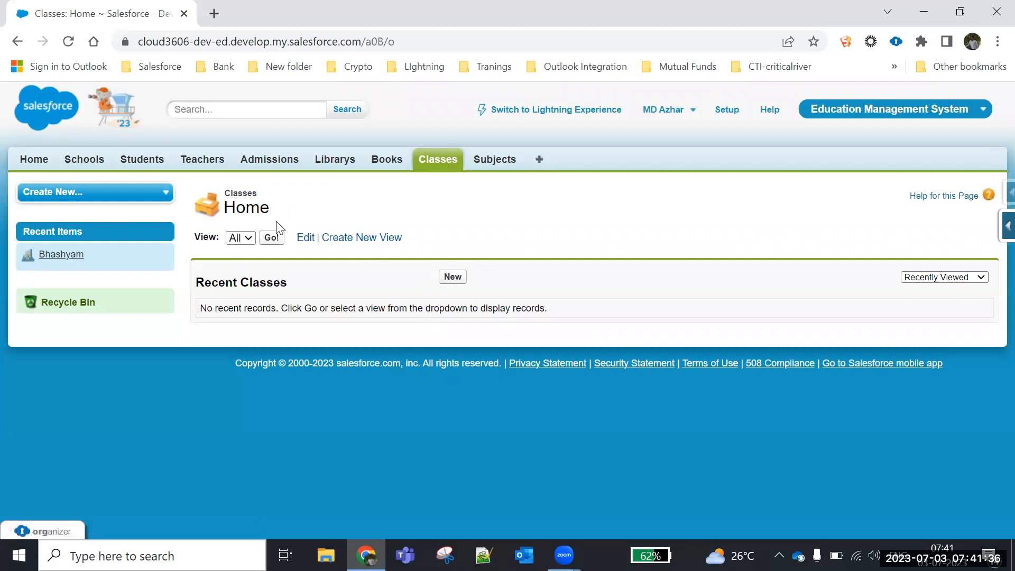
left_click(271, 238)
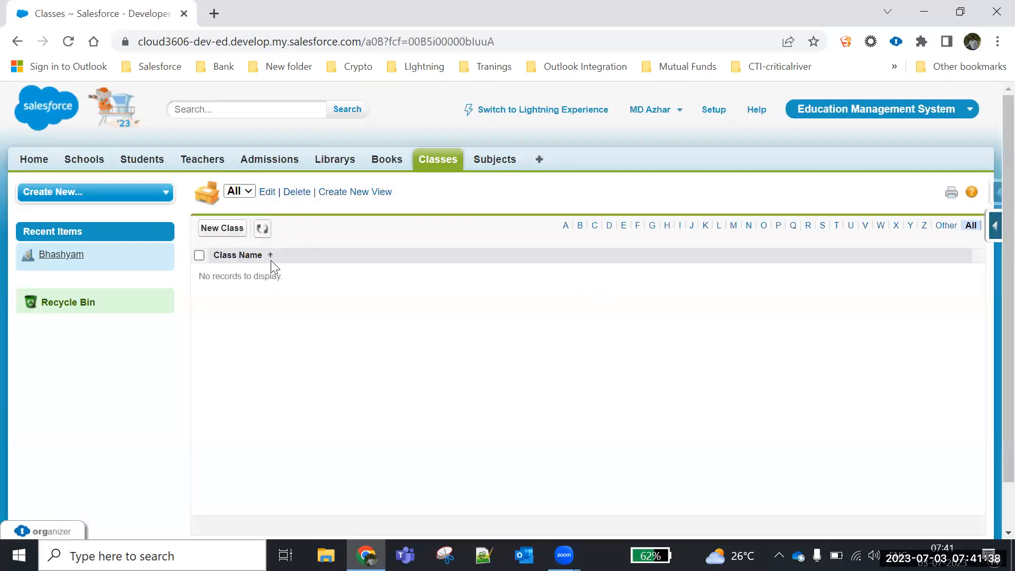
left_click(226, 229)
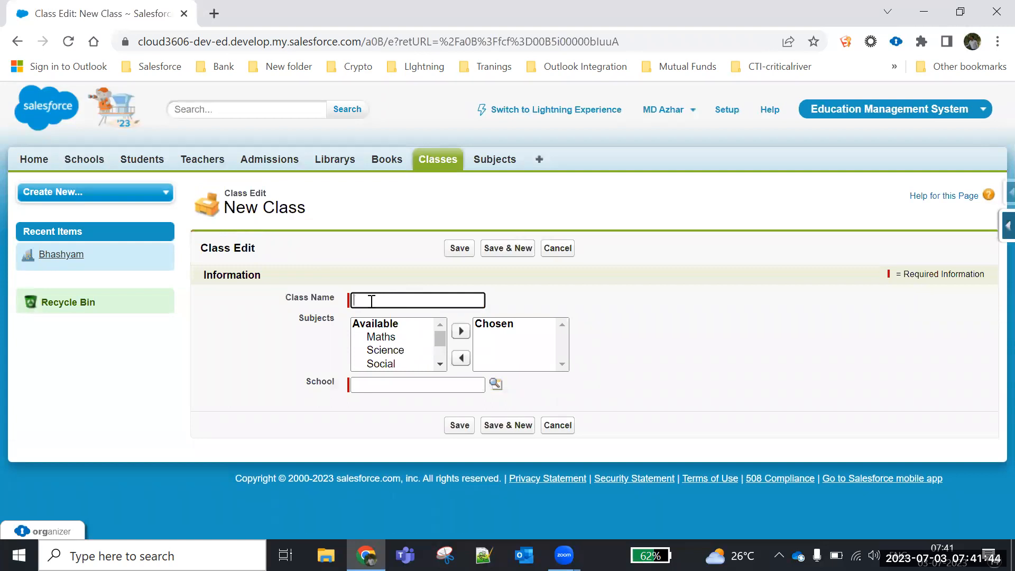
type("1")
left_click(390, 337)
key("ctrl+a")
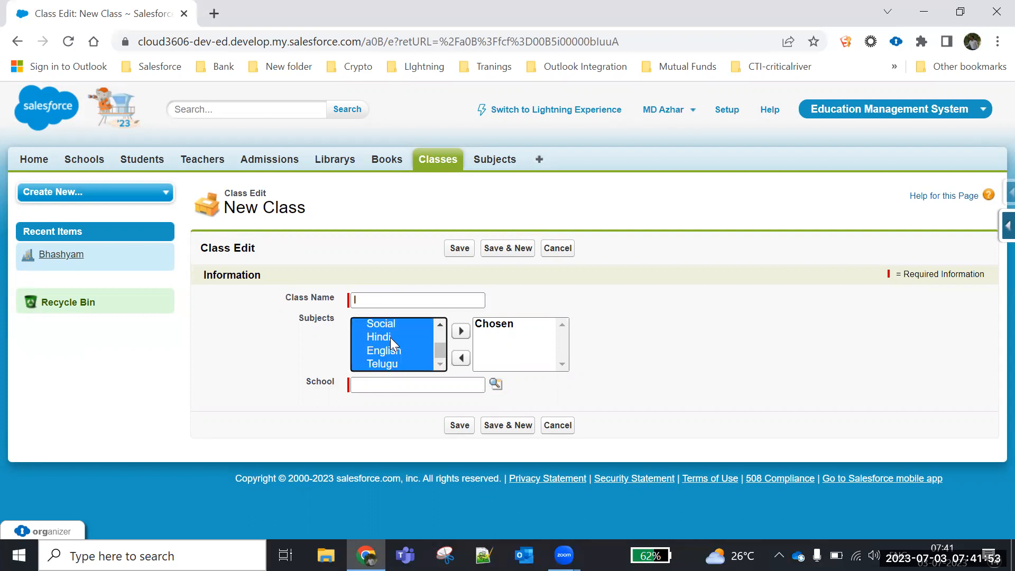
left_click(461, 335)
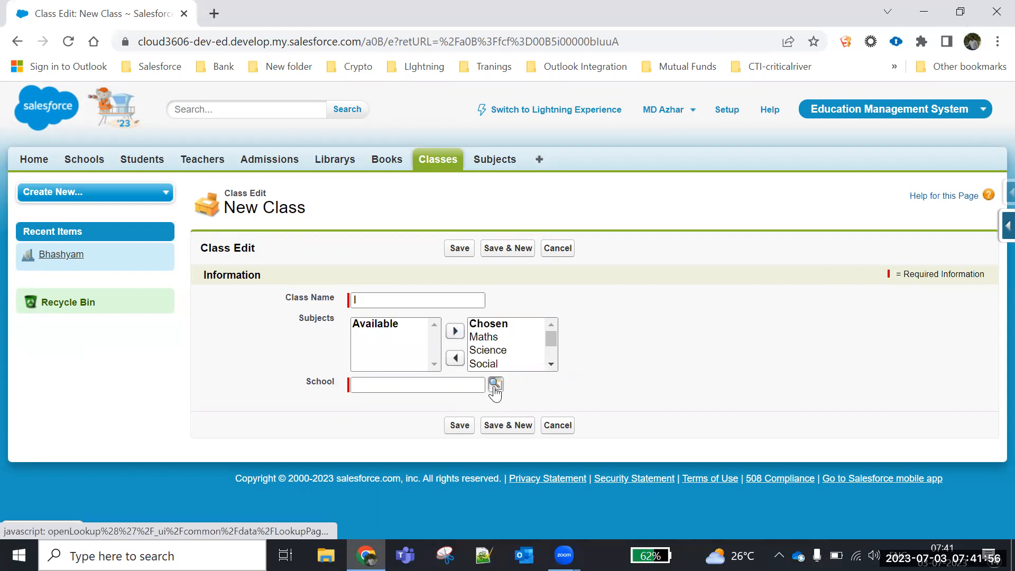
left_click(495, 385)
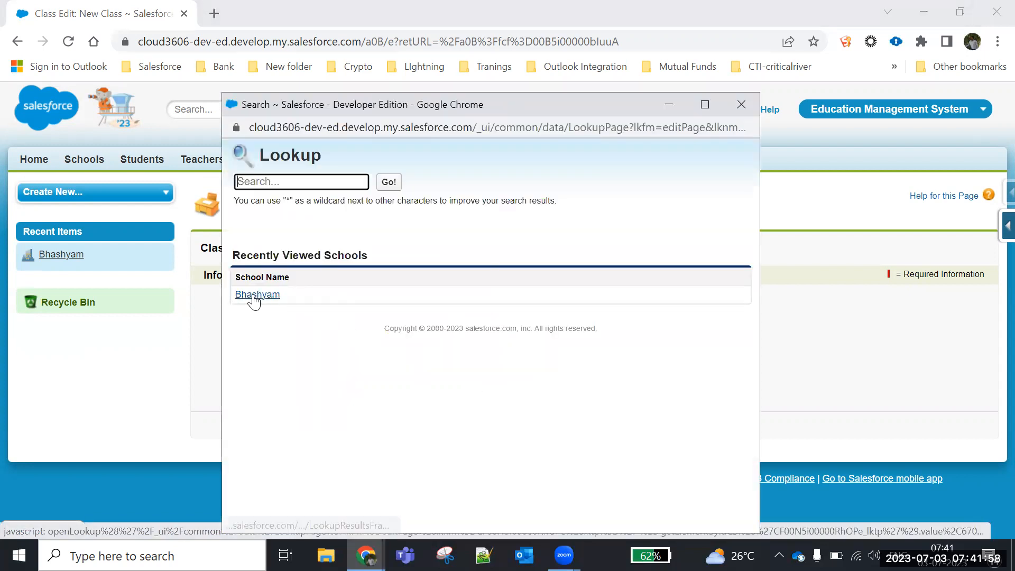
left_click(254, 296)
left_click(507, 248)
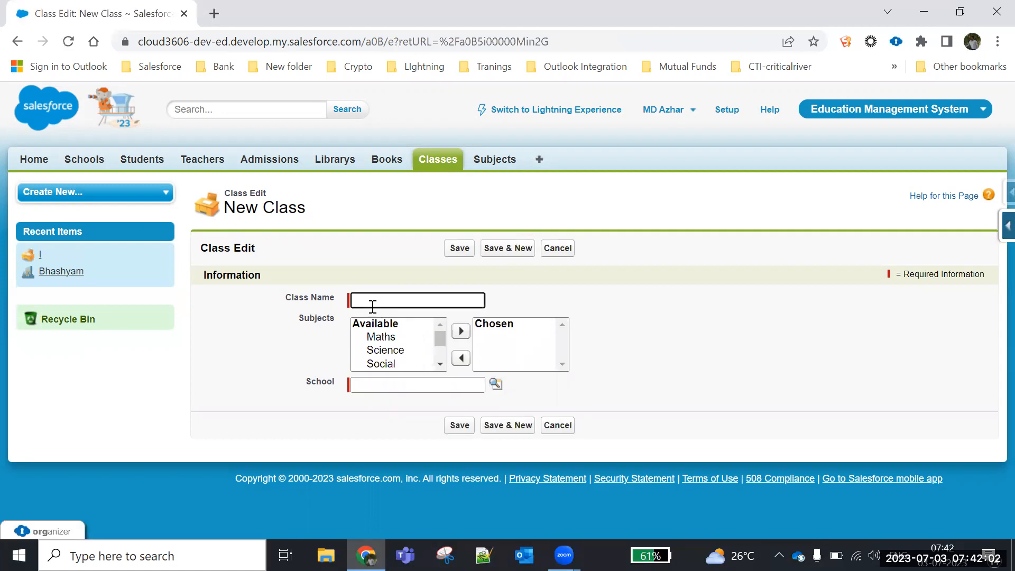
- Fill in the new class as II with all available subjects and the Bhashyam school, and save it
type("II")
left_click_drag(369, 360, 369, 360)
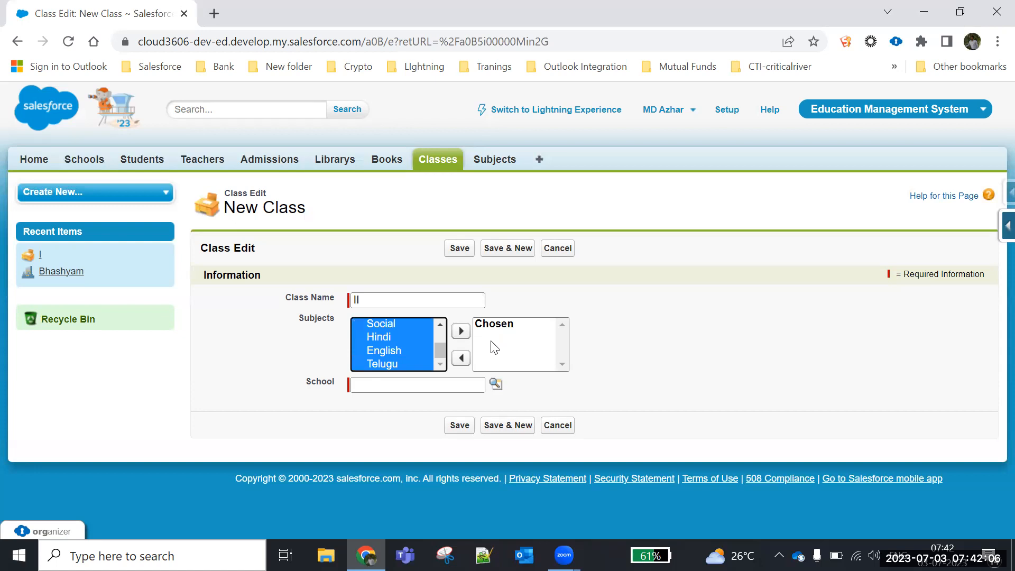
left_click(461, 332)
left_click(496, 385)
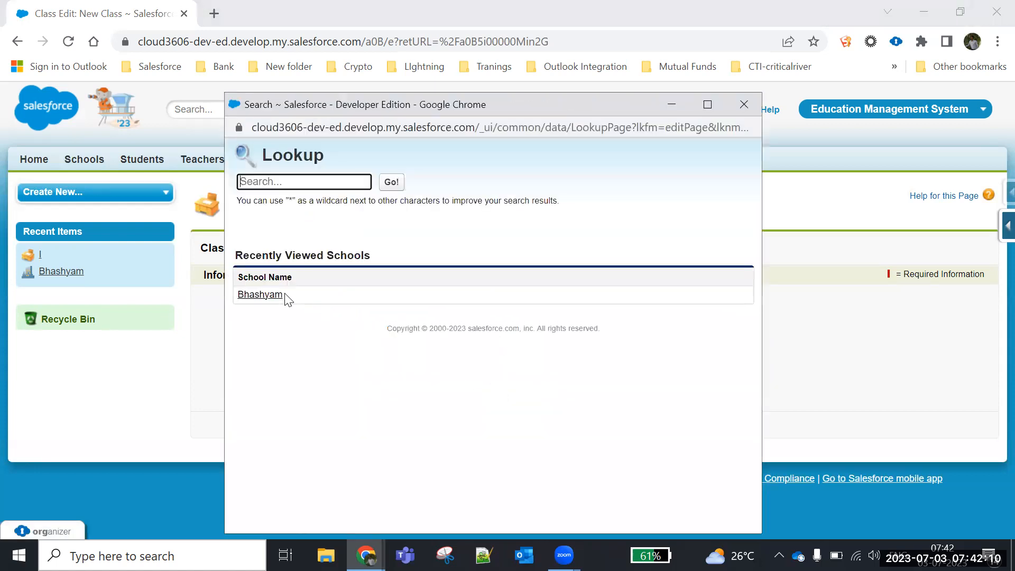
left_click(263, 294)
left_click(460, 248)
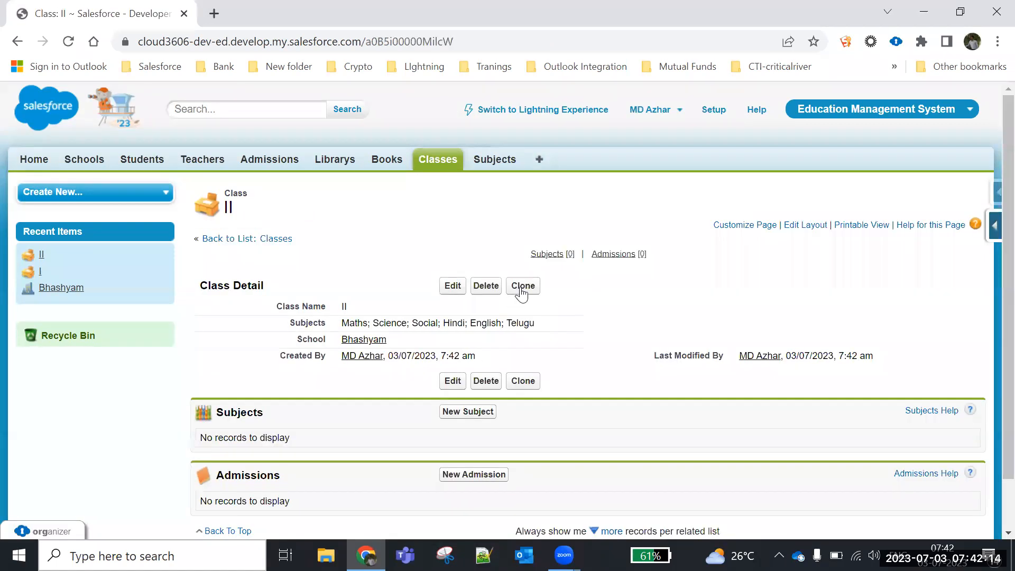
- Clone class II and save the copy under the class name III
left_click(522, 286)
left_click(386, 301)
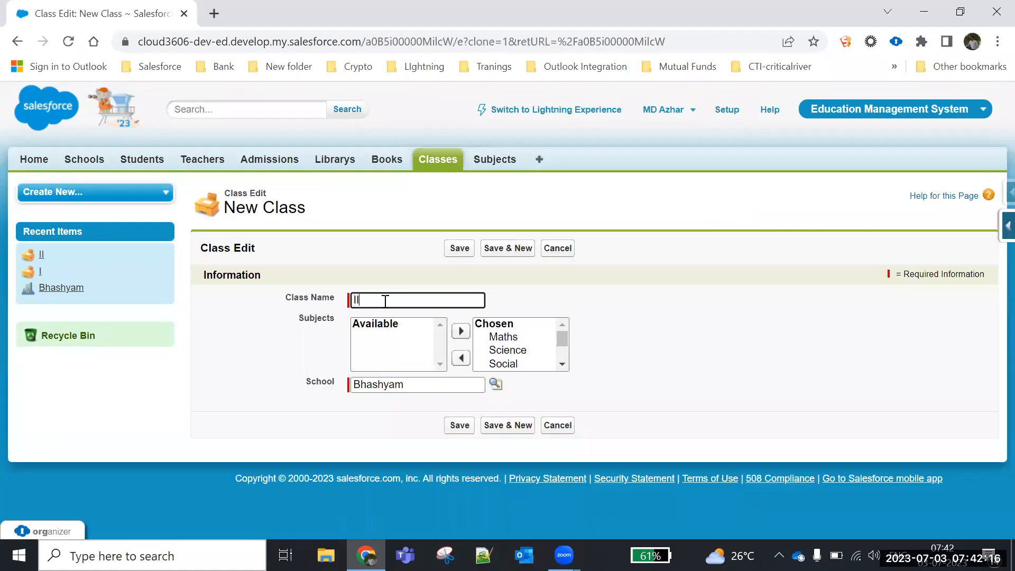
type("I")
left_click(460, 248)
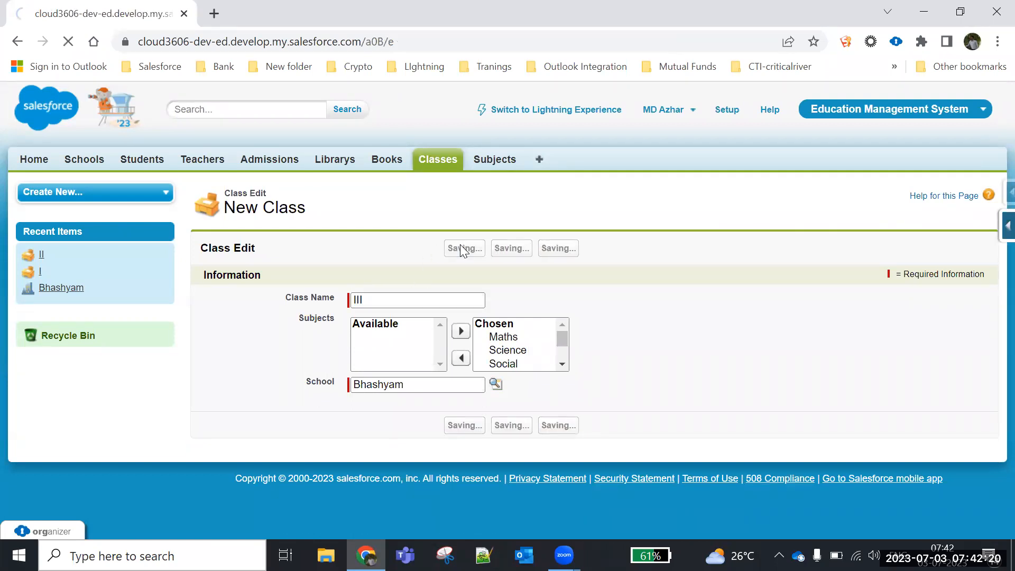
- Clone class III, rename the copy to IV, and save it as a new class
left_click(524, 286)
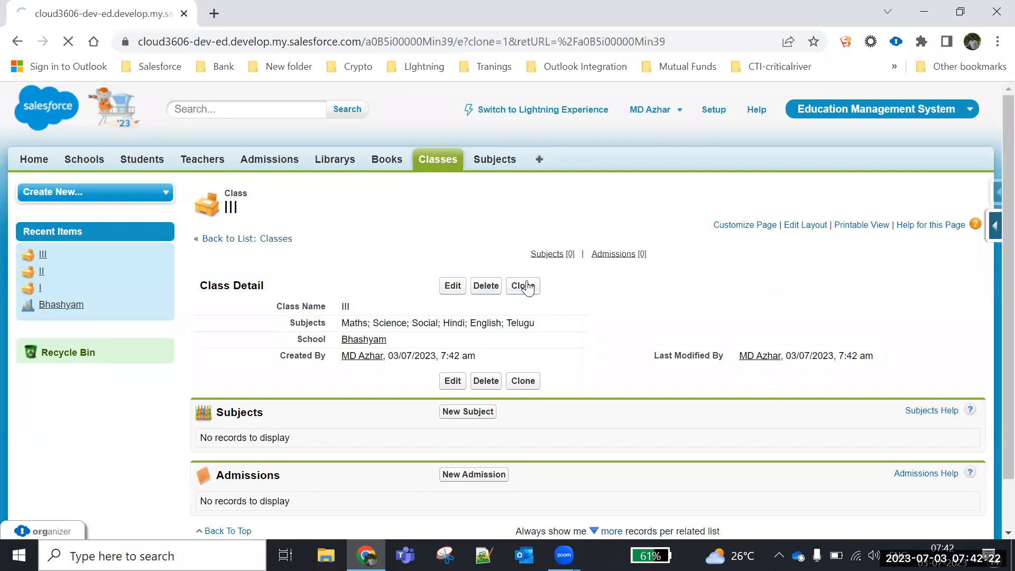
left_click(414, 295)
key("BackSpace")
key("BackSpace")
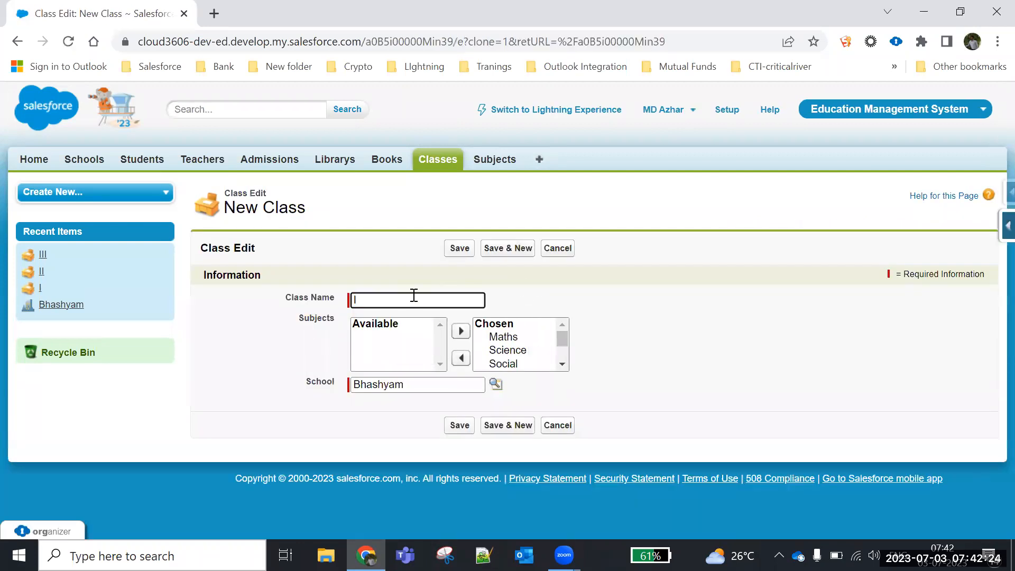
type("V")
left_click(459, 248)
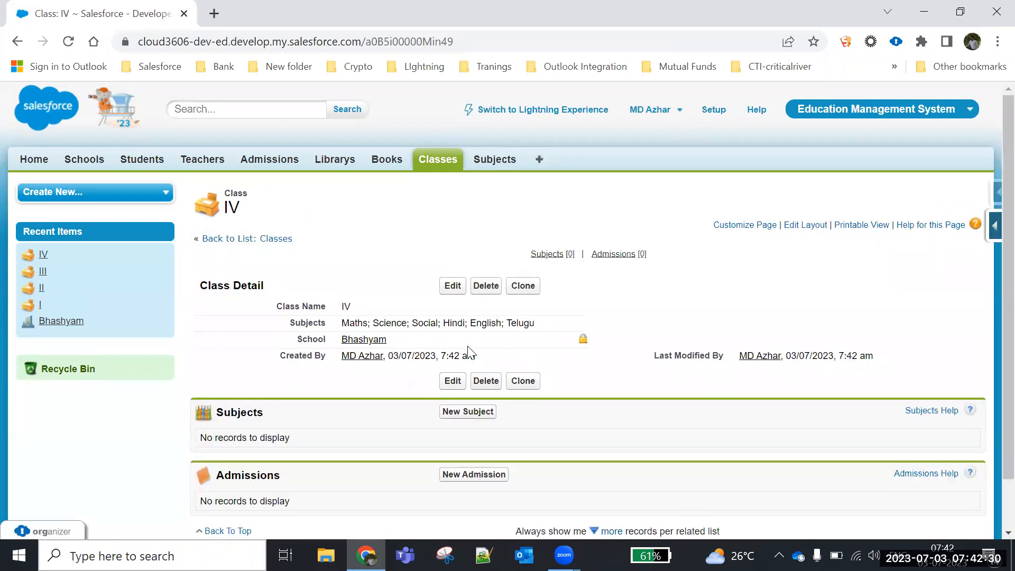
- Clone class IV, change the copy's class name to V, and save it
left_click(523, 289)
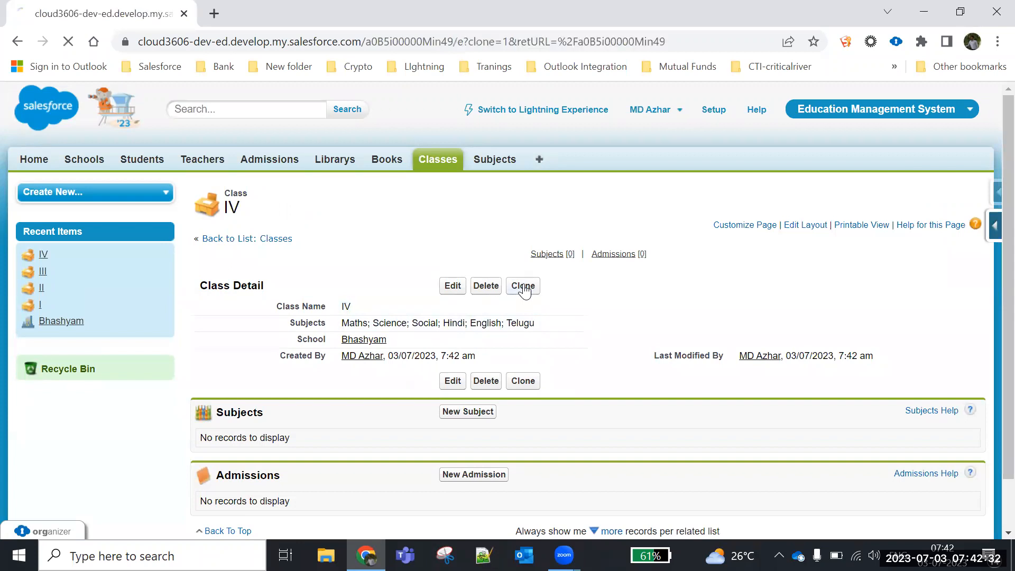
left_click(414, 296)
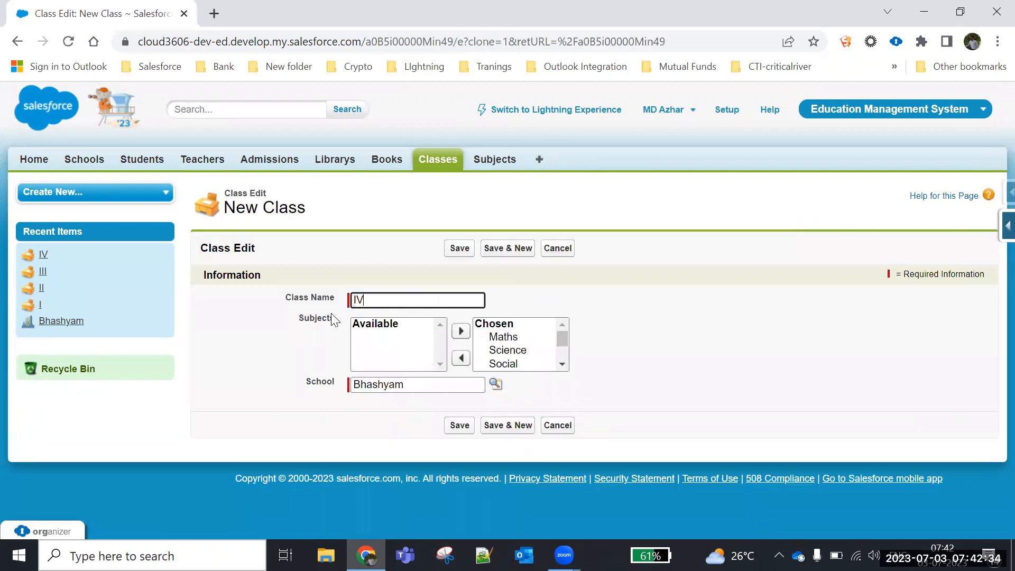
left_click(358, 299)
key("BackSpace")
left_click(458, 250)
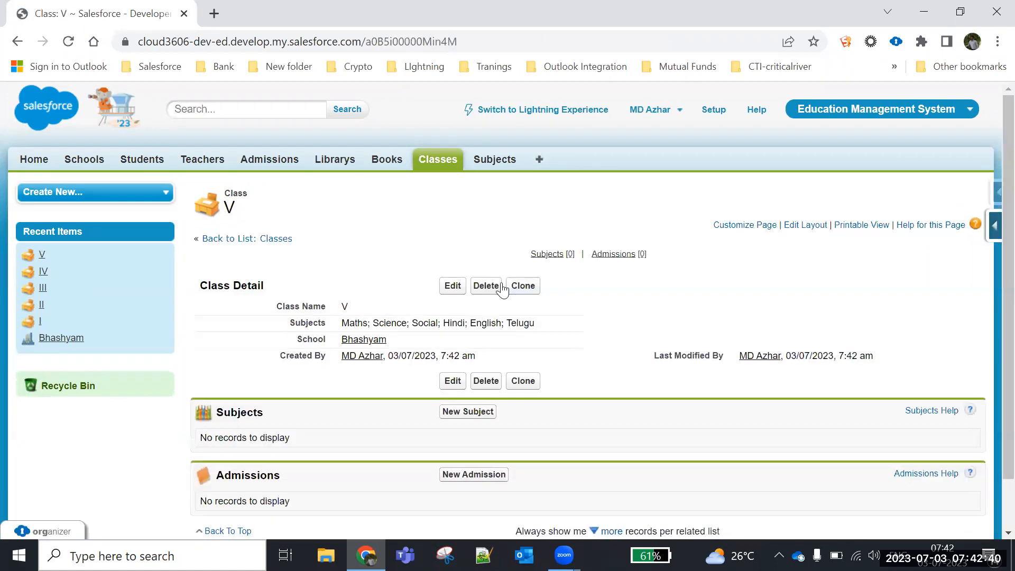
- Clone class V as a new class VI, and clone class VI as VII, saving each copy
left_click(522, 286)
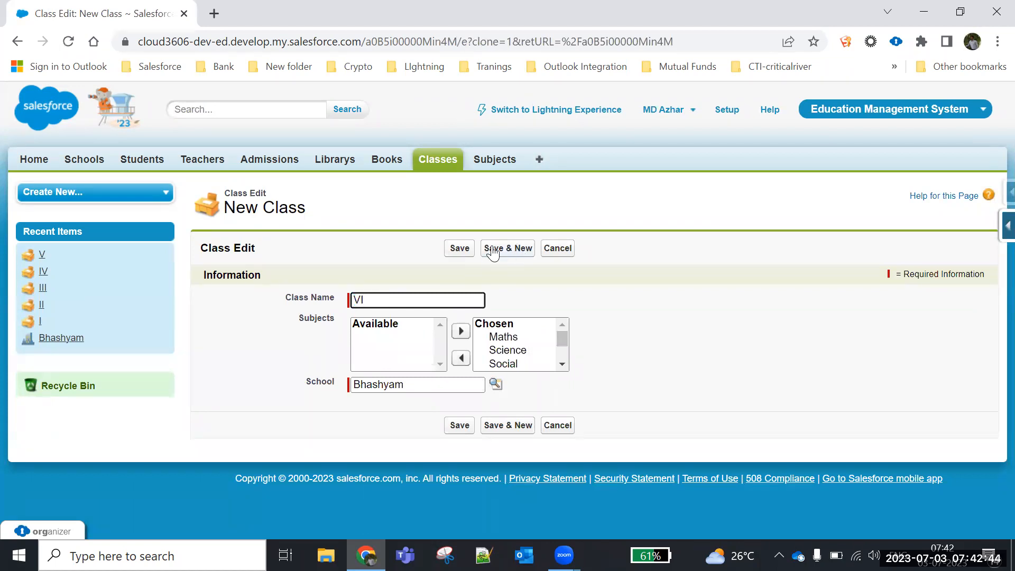
left_click(457, 248)
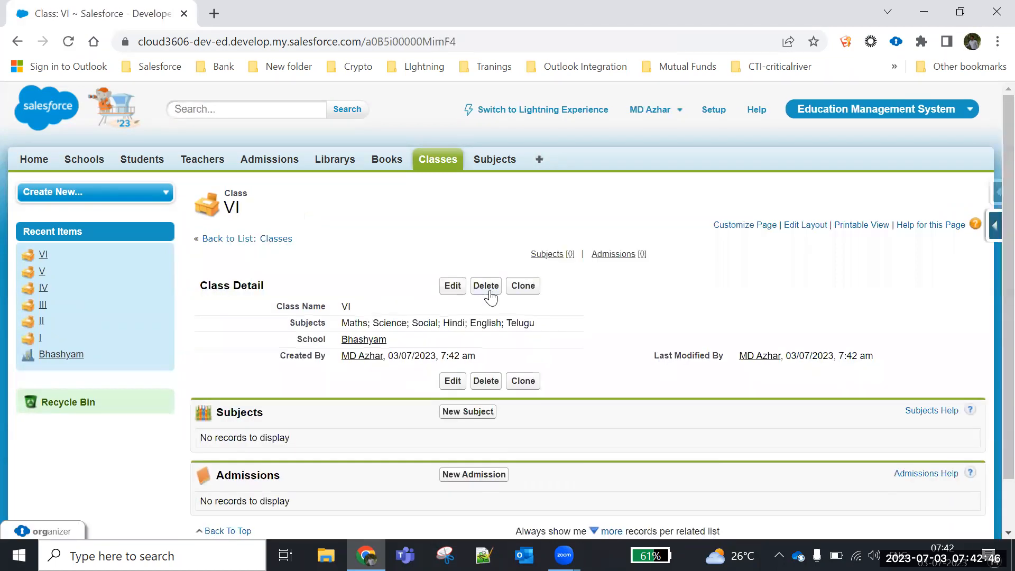
left_click(522, 286)
left_click(396, 302)
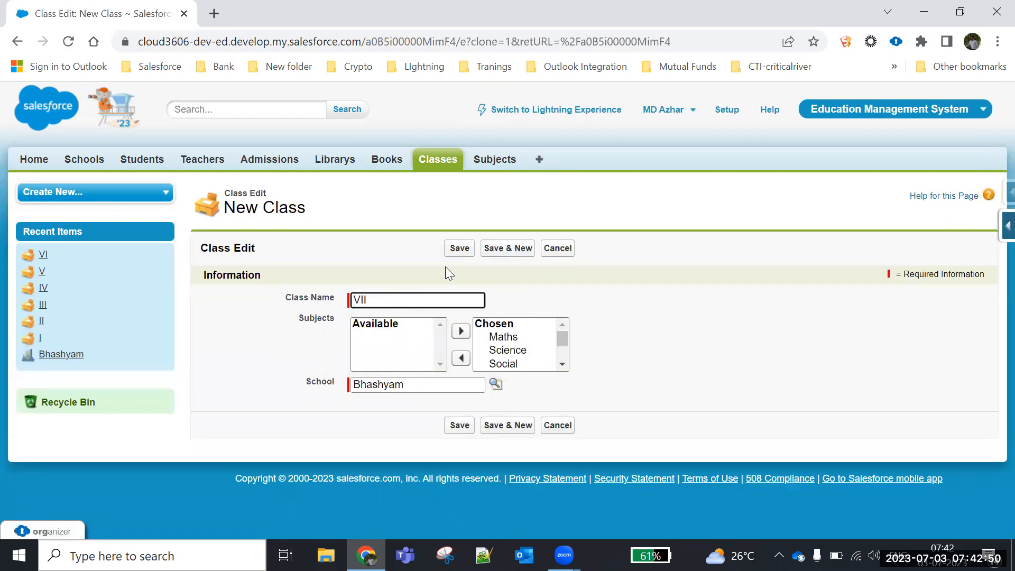
left_click(459, 248)
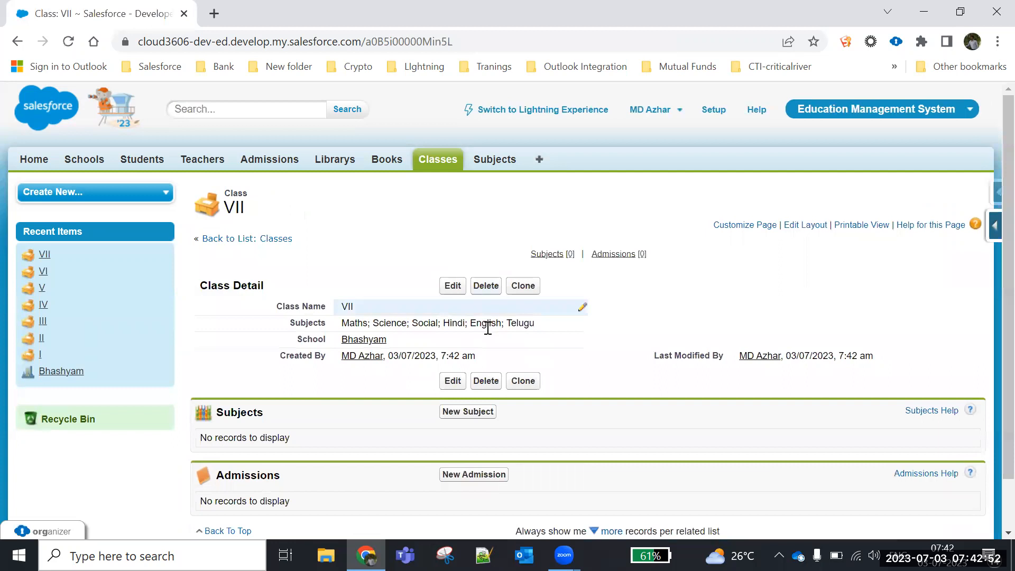
- Clone class VII and save the copy with the class name VIII
left_click(529, 290)
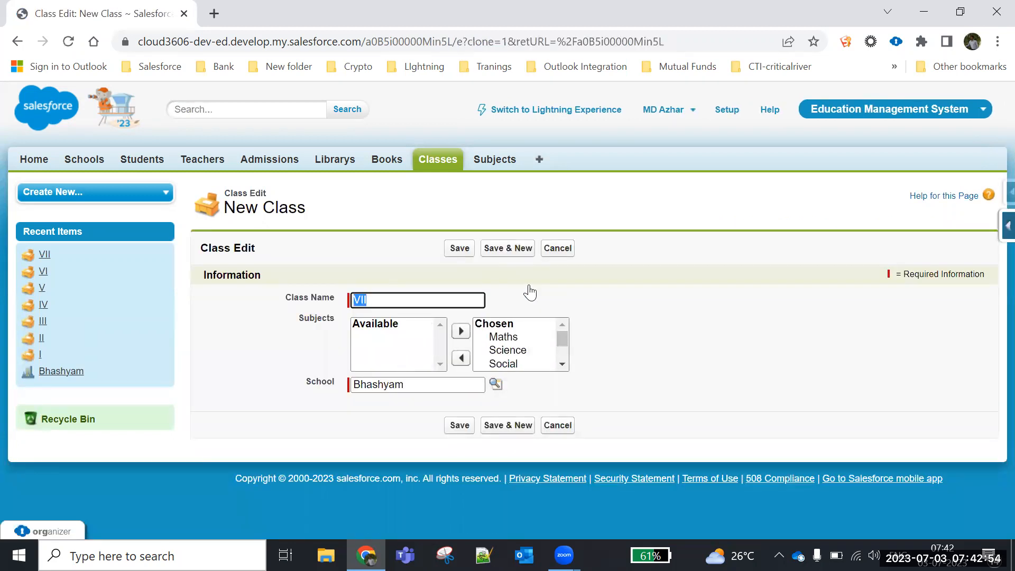
left_click(432, 302)
type("I")
left_click(457, 254)
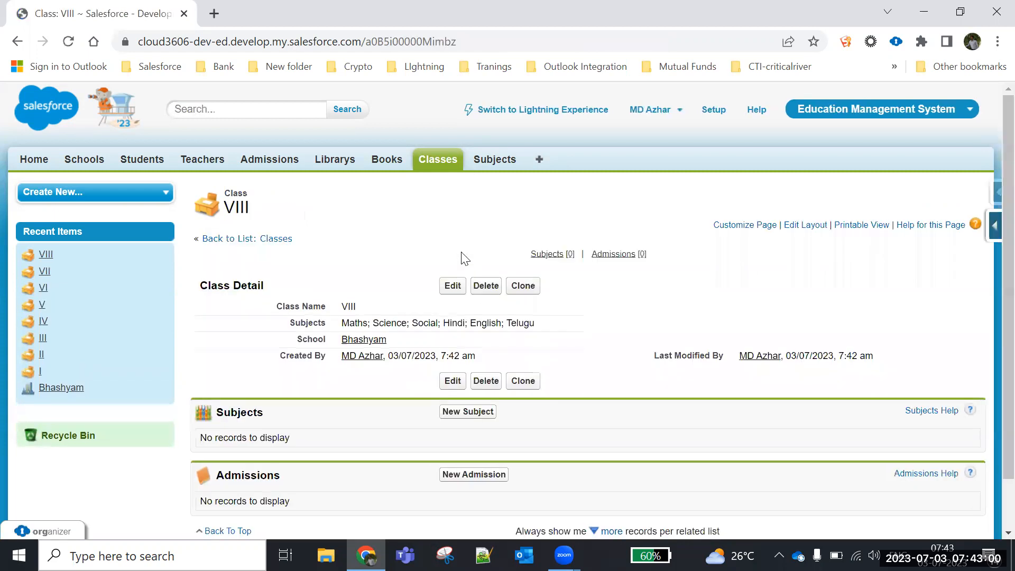
- Clone class VIII, replace the copy's class name with IX, and save it
left_click(529, 294)
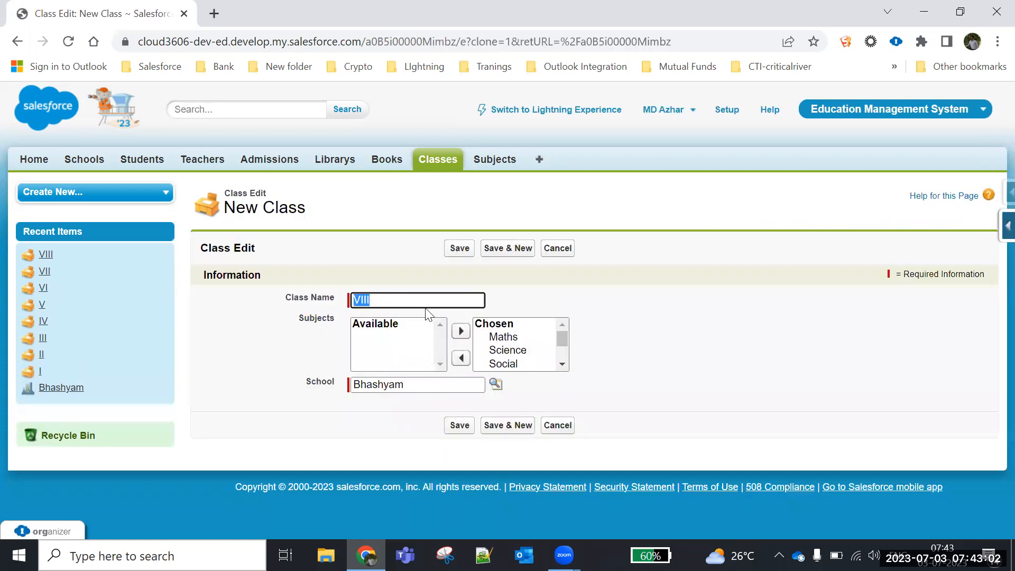
left_click(410, 300)
key("BackSpace")
key("BackSpace")
type("IX")
left_click(460, 252)
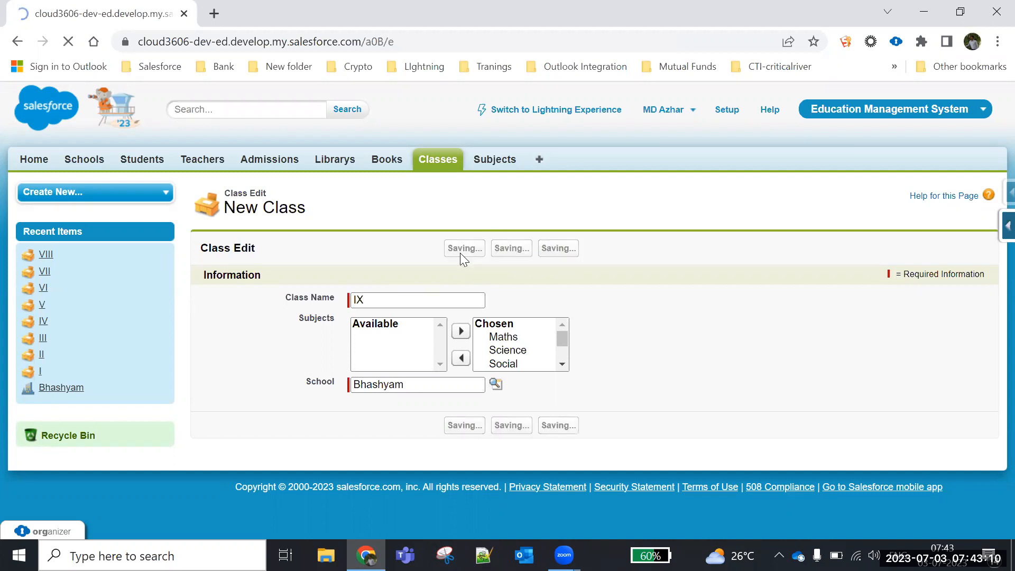
- Clone class IX and save the copy under the class name X
left_click(523, 286)
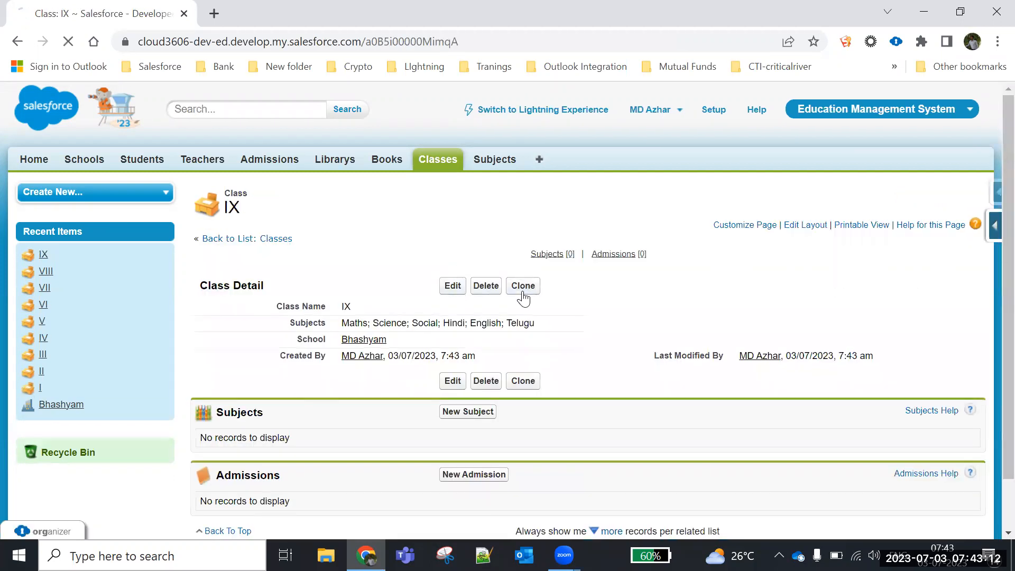
type("X")
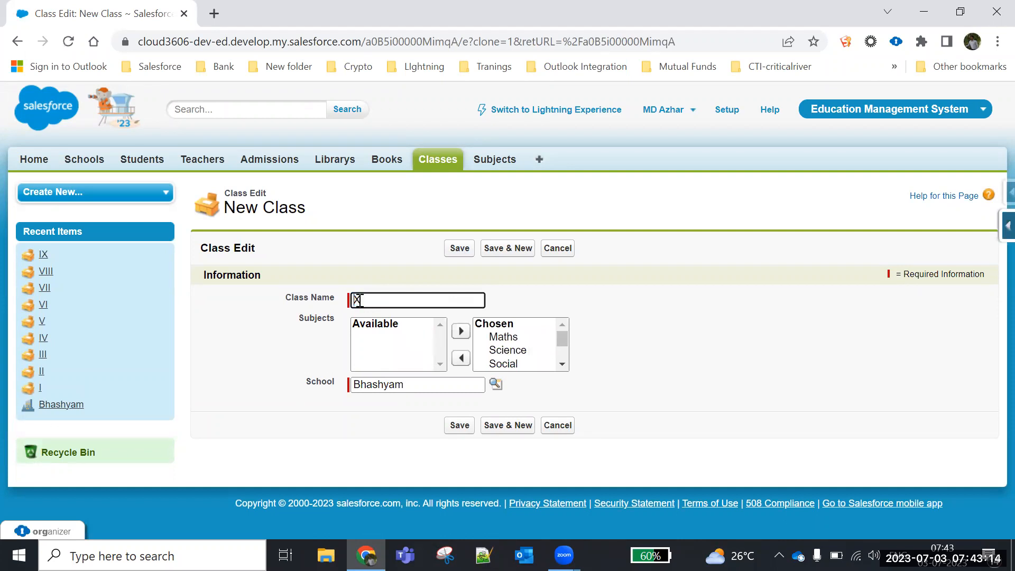
left_click(468, 252)
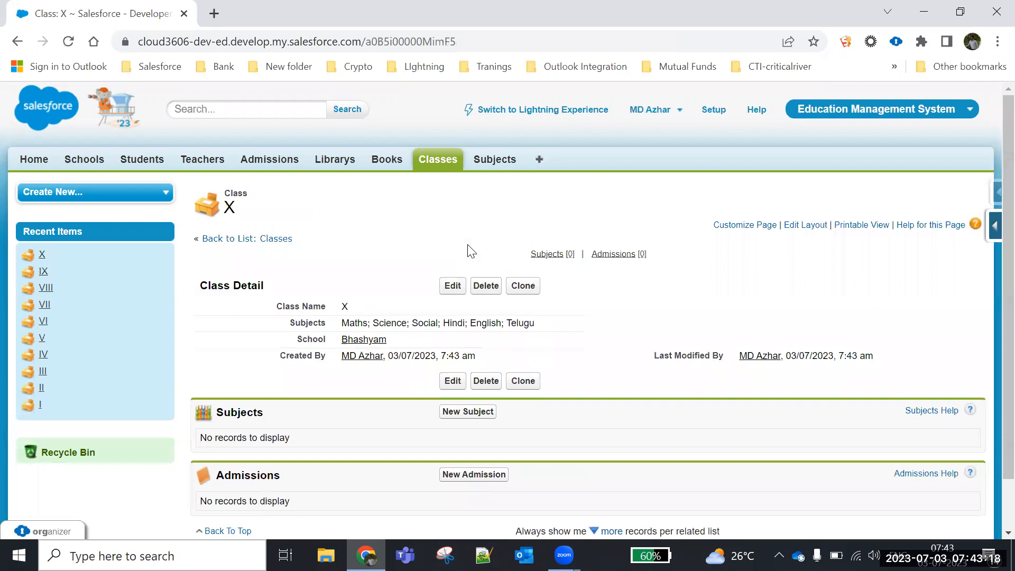
- Customize the Education Management System tabs, moving Classes up so it directly follows Schools
left_click(541, 160)
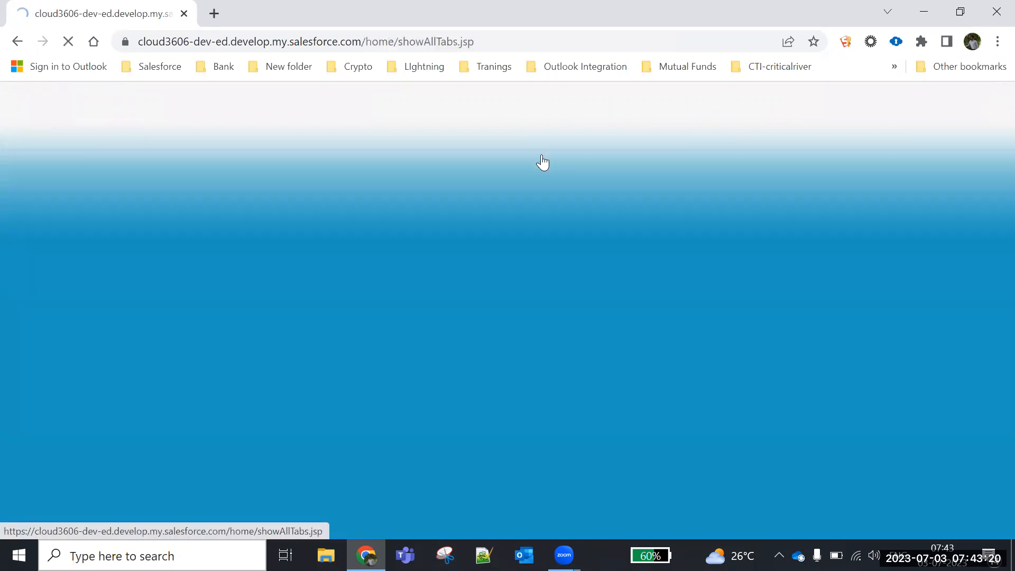
left_click(934, 267)
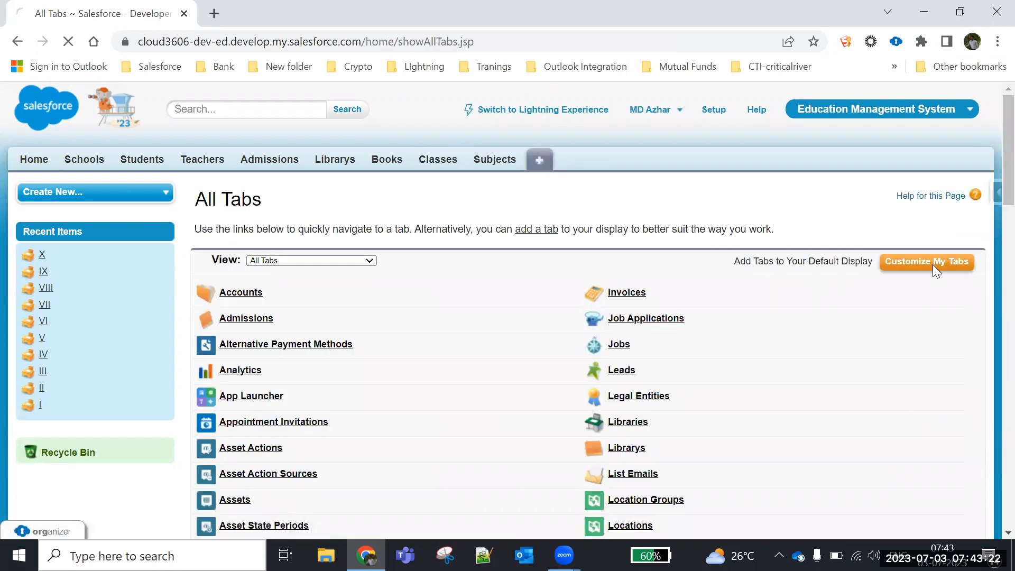
scroll(990, 185, "down", 3)
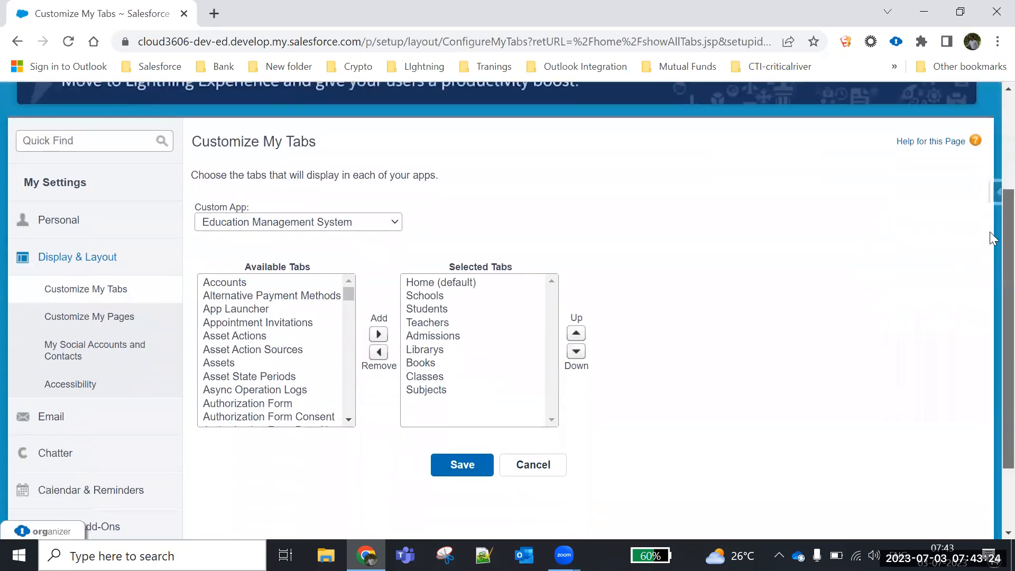
left_click(429, 357)
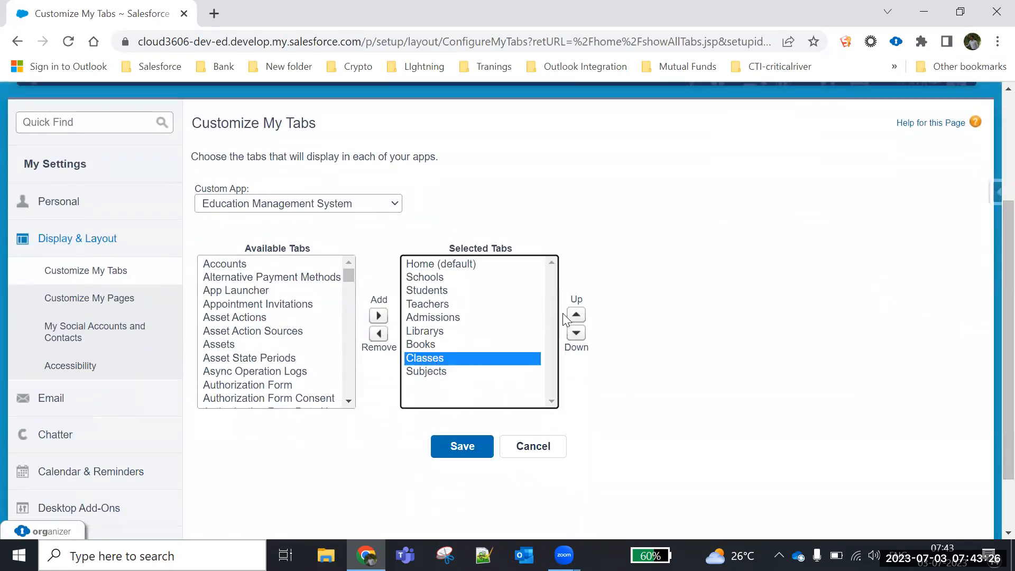
left_click(576, 315)
left_click(576, 315)
left_click(576, 316)
left_click(576, 315)
left_click(576, 315)
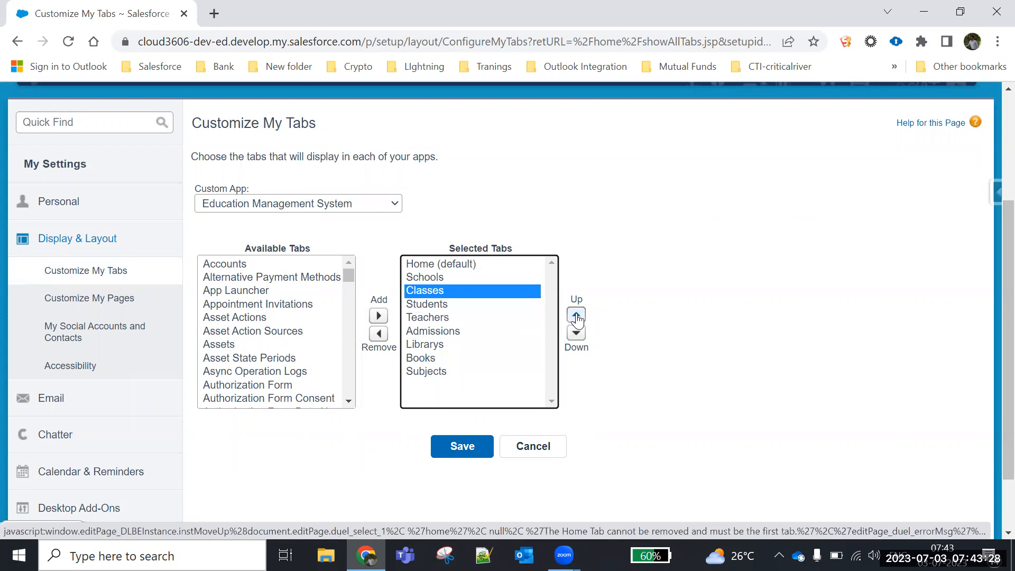
- Reorder the selected tabs so Teachers, Admissions and Students follow Classes in that order, and save the tab layout
left_click(441, 317)
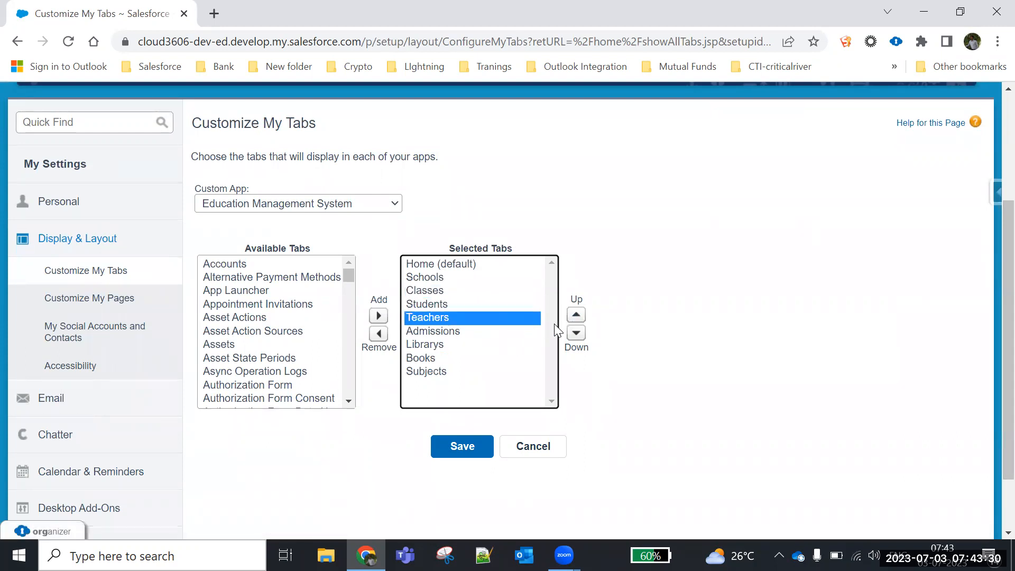
left_click(576, 316)
left_click(446, 331)
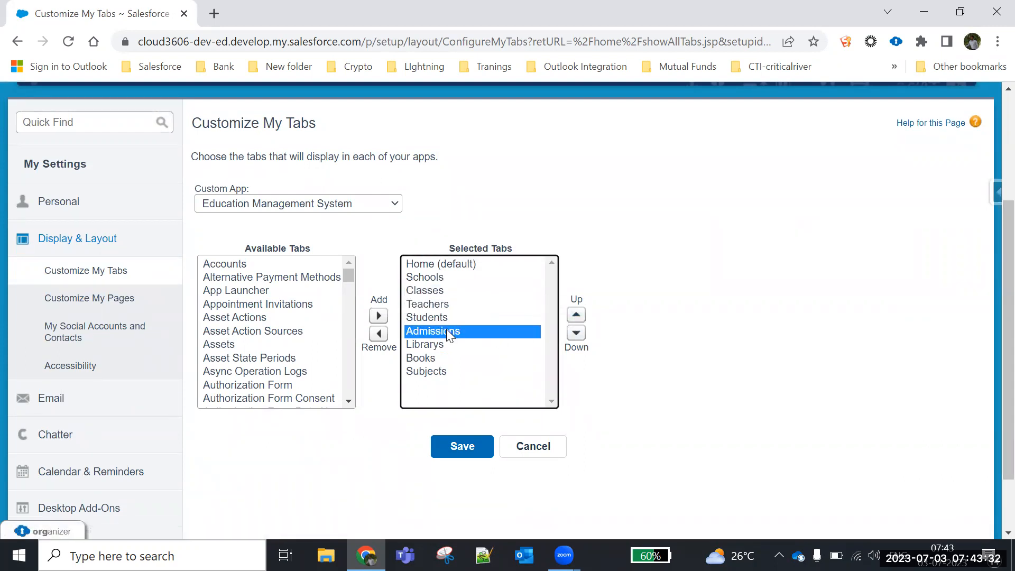
left_click(579, 317)
left_click(579, 316)
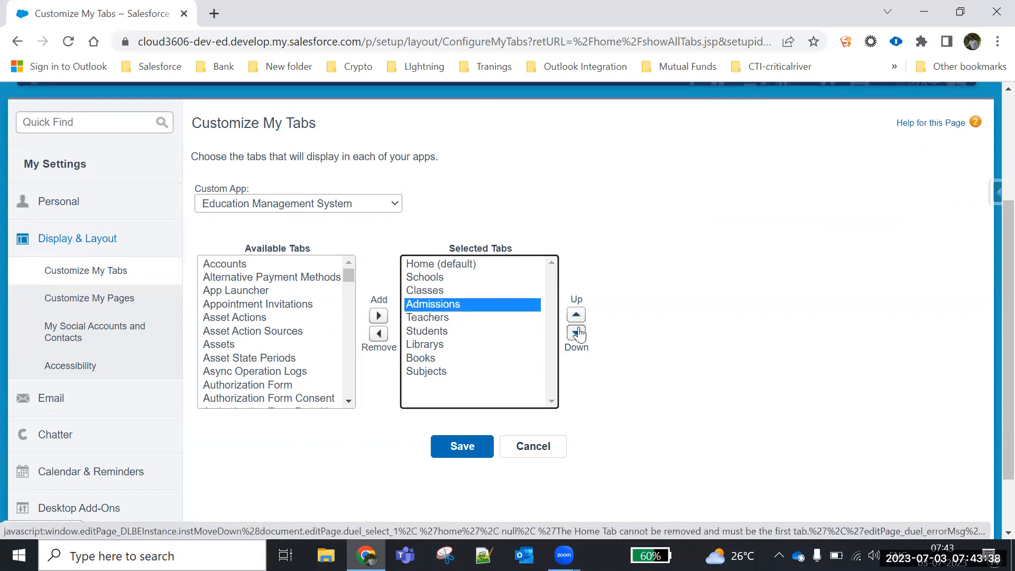
left_click(577, 334)
left_click(463, 458)
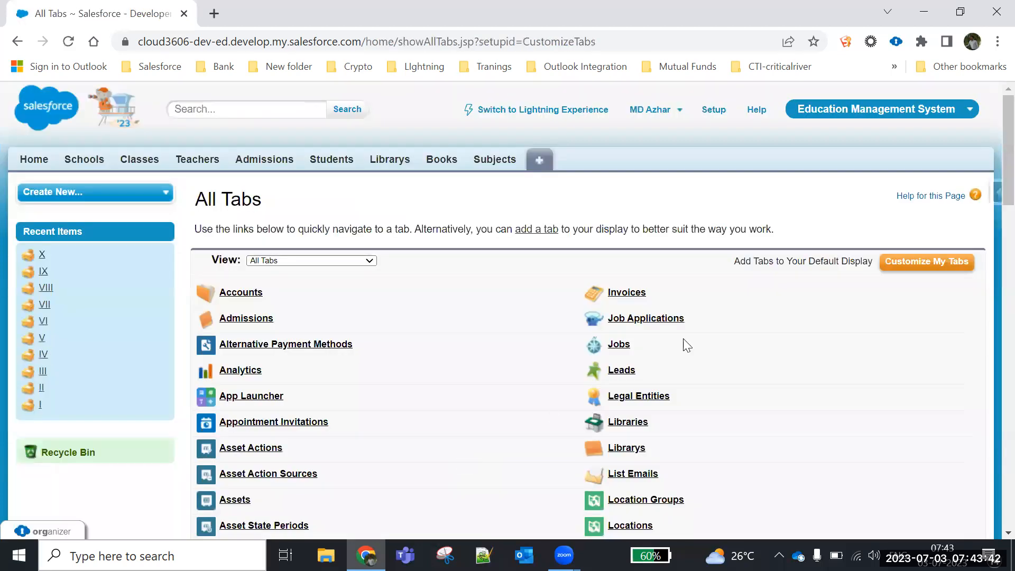
- Start a new teacher record, entering the teacher's name and Mtech as the qualification
left_click(78, 163)
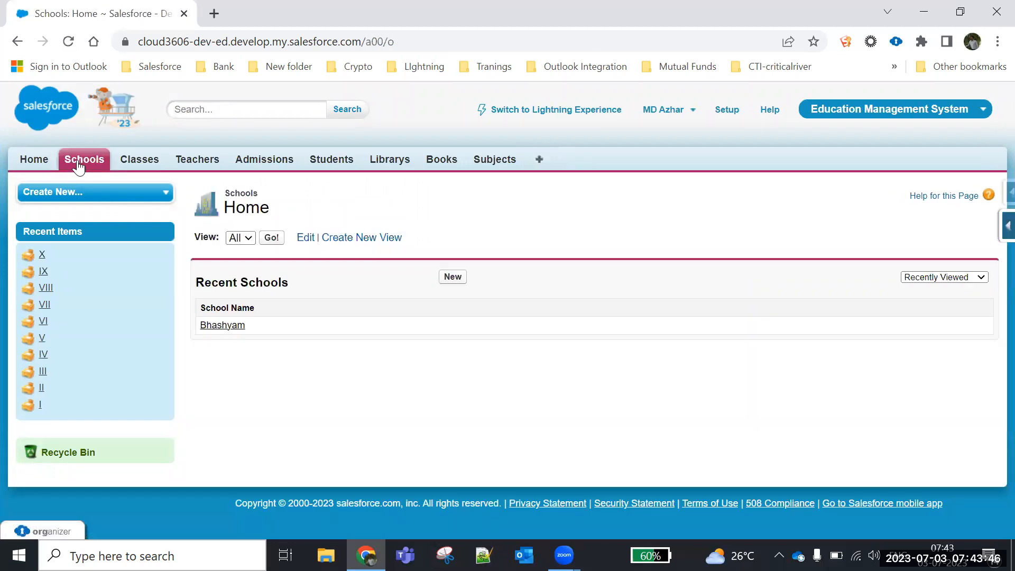
left_click(141, 160)
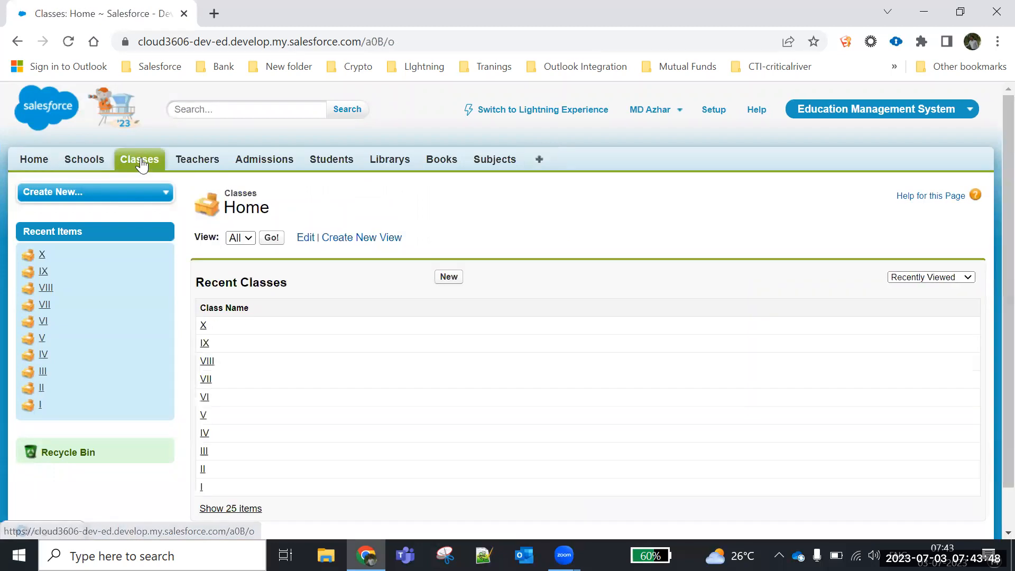
left_click(199, 160)
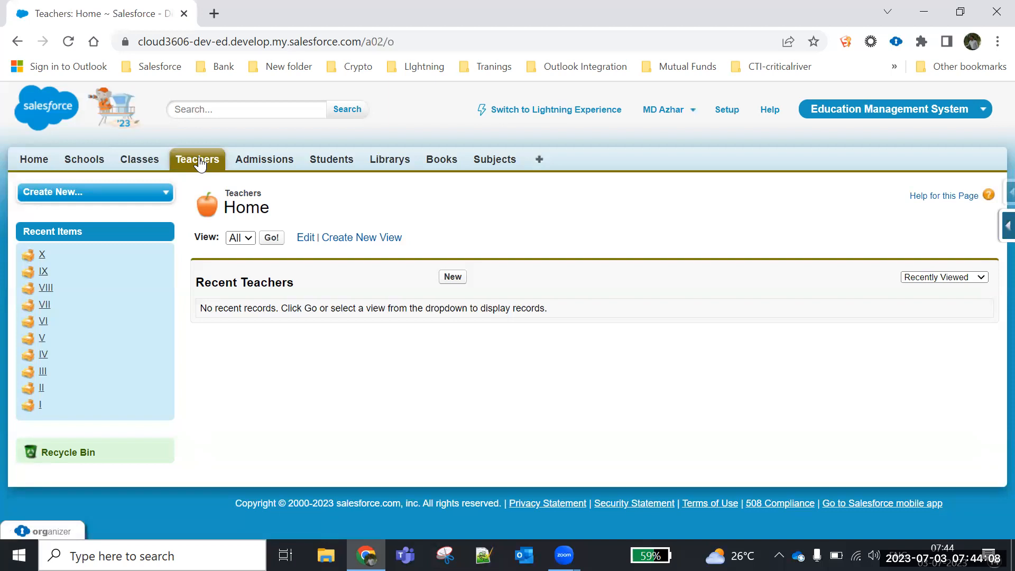
left_click(270, 239)
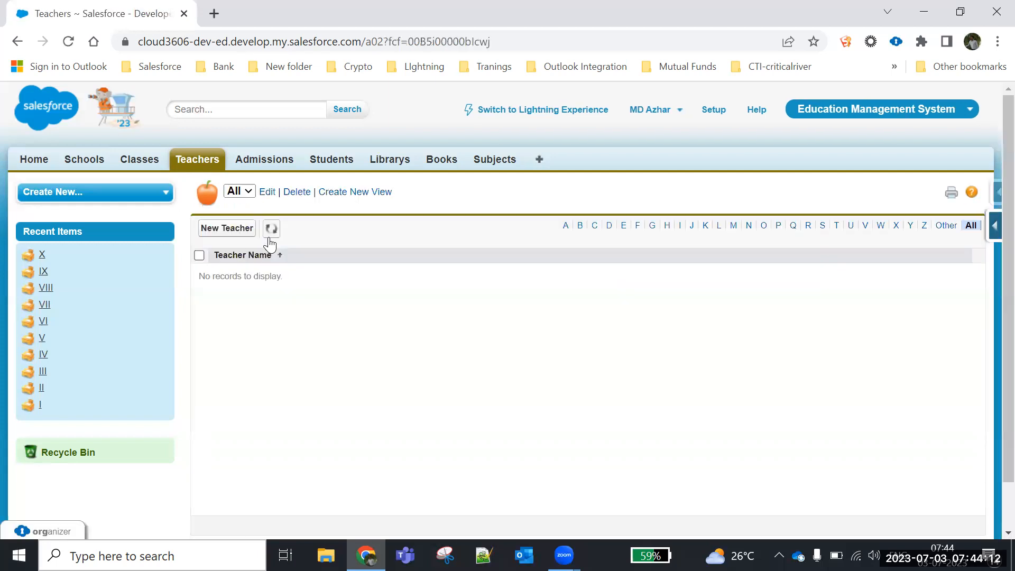
left_click(216, 228)
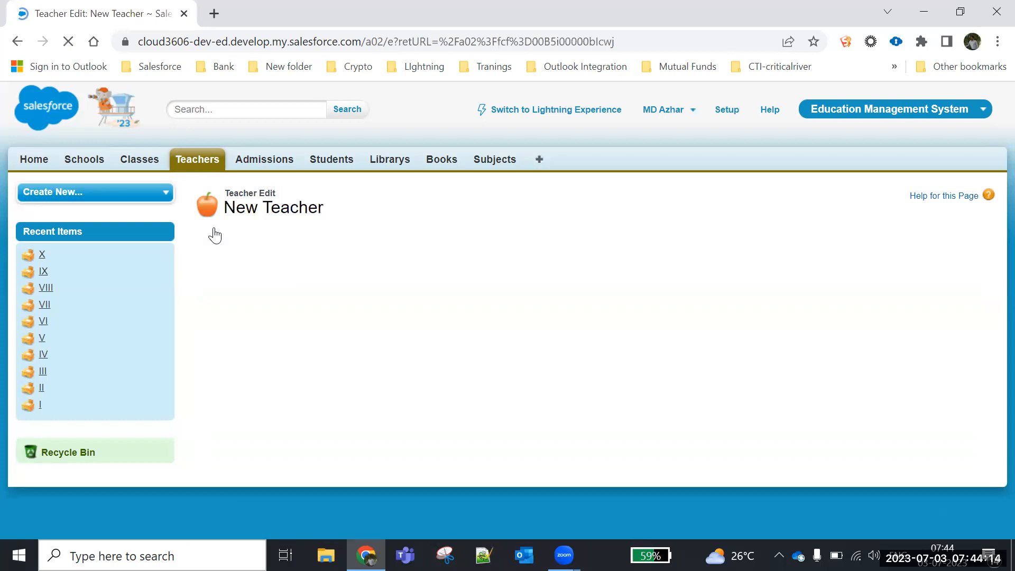
type("Ajay")
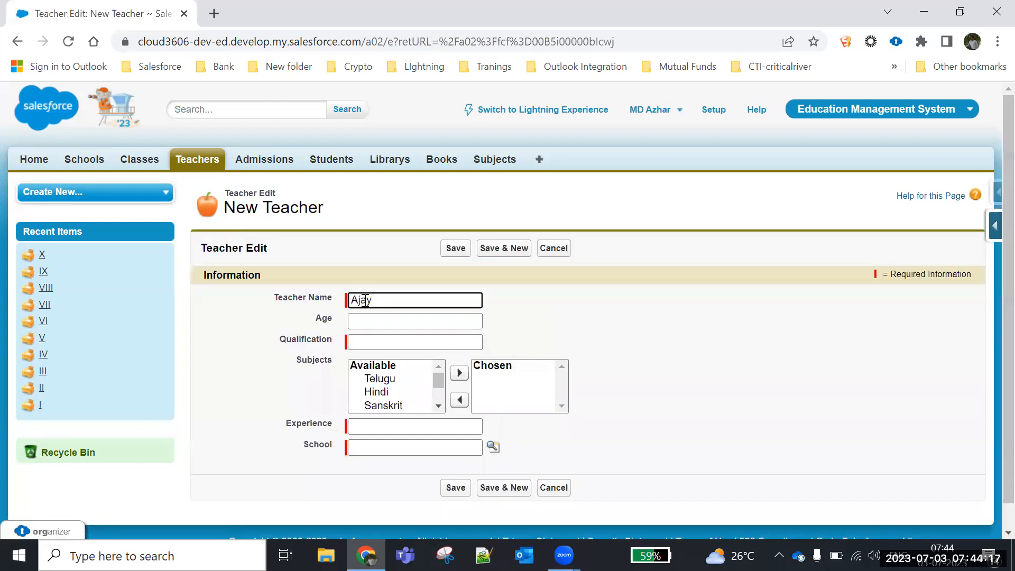
left_click(368, 335)
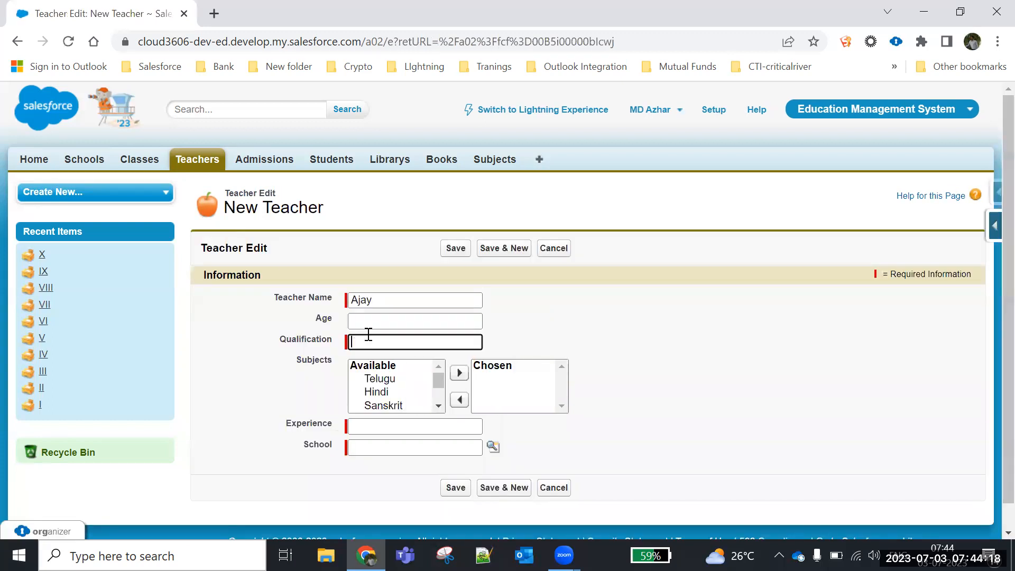
type("Mtech")
- Add Maths to the teacher's subjects, set experience to 5 and school to Bhashyam, and save the record
left_click(438, 406)
scroll(437, 406, "down", 1)
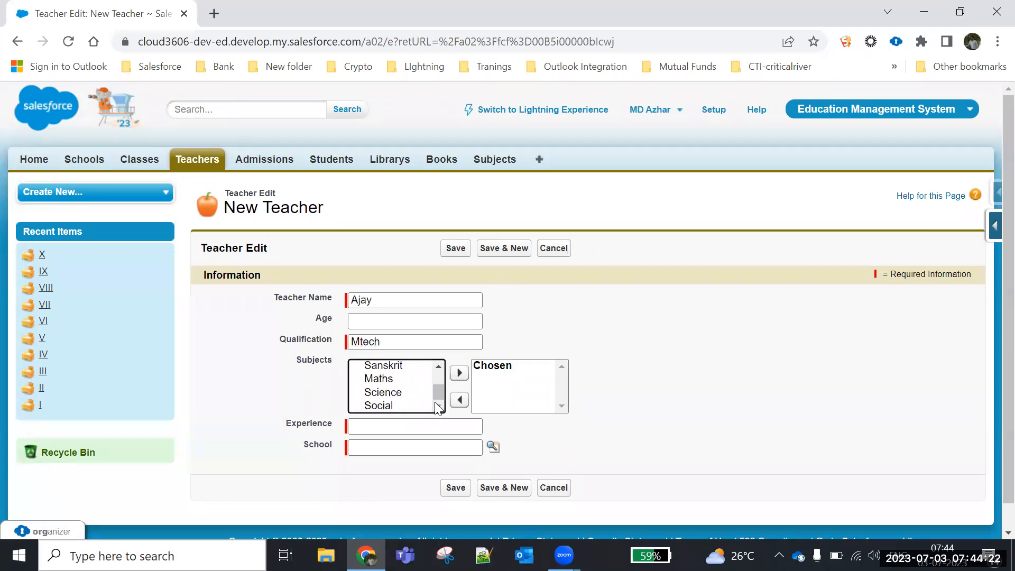
left_click(379, 379)
left_click(459, 372)
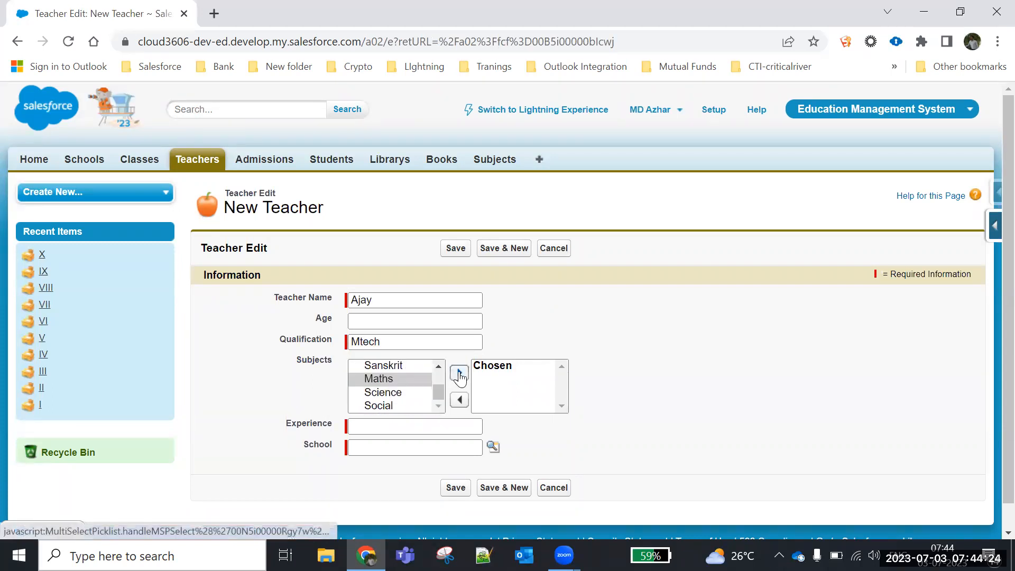
left_click(361, 421)
type("5")
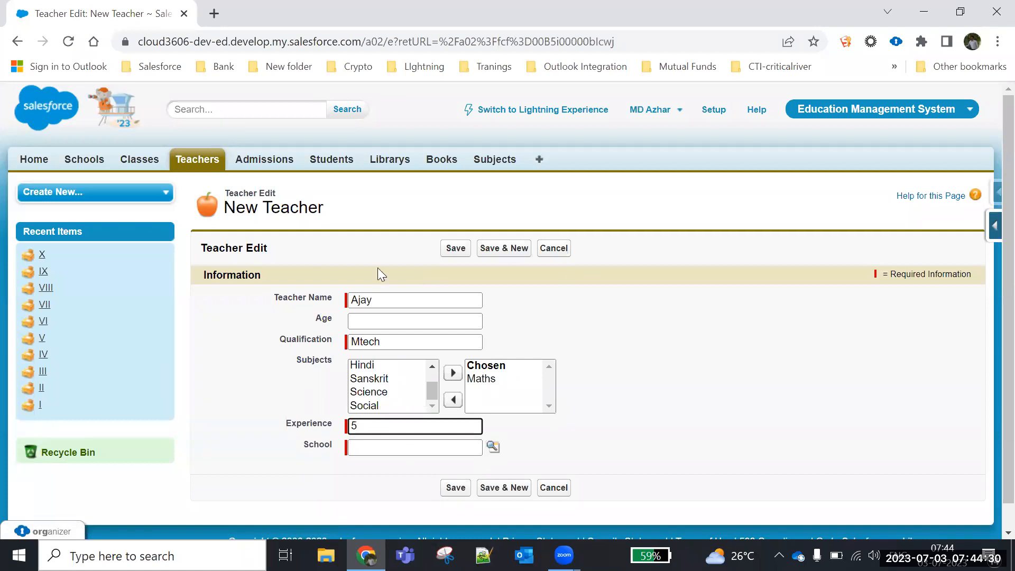
left_click(493, 449)
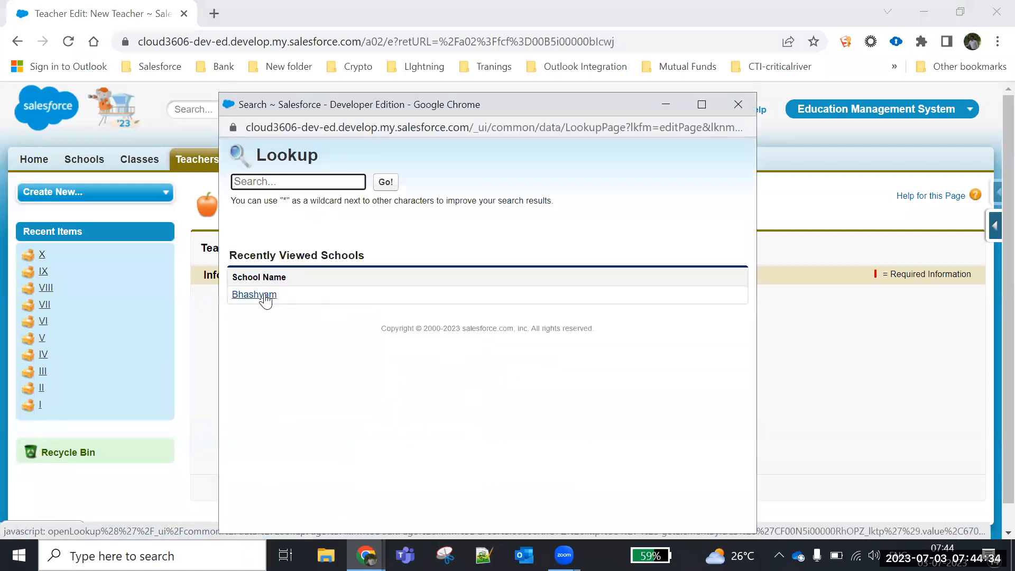
left_click(260, 295)
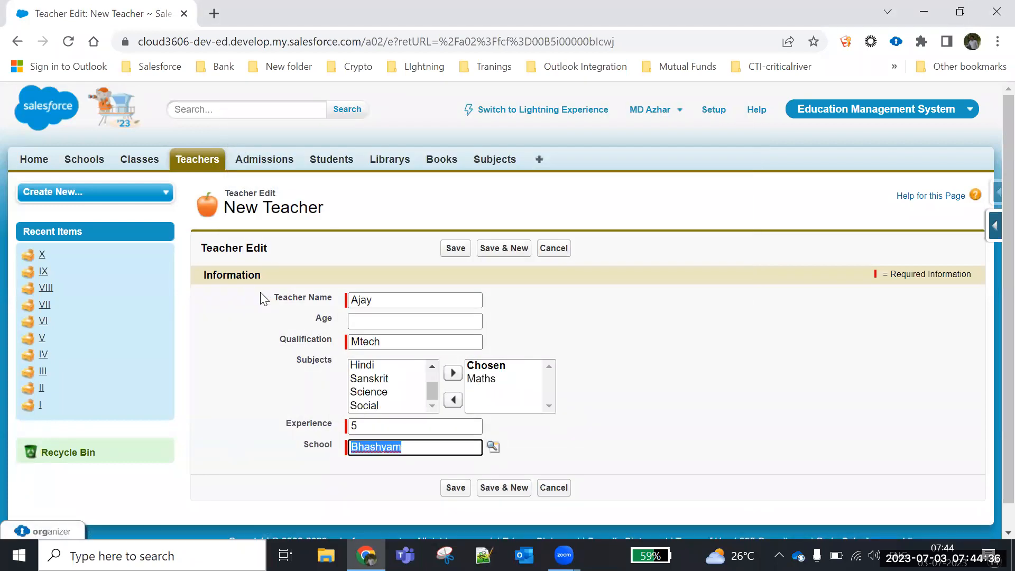
left_click(457, 251)
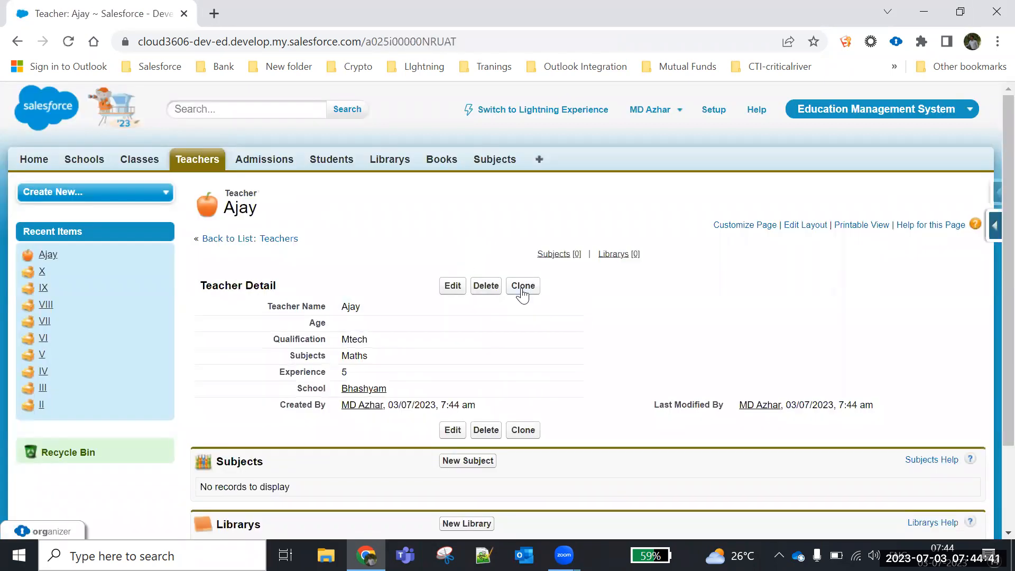
- Clone the saved Maths teacher record and enter a different teacher's name on the copy
left_click(522, 288)
double_click(367, 300)
type("Sunil")
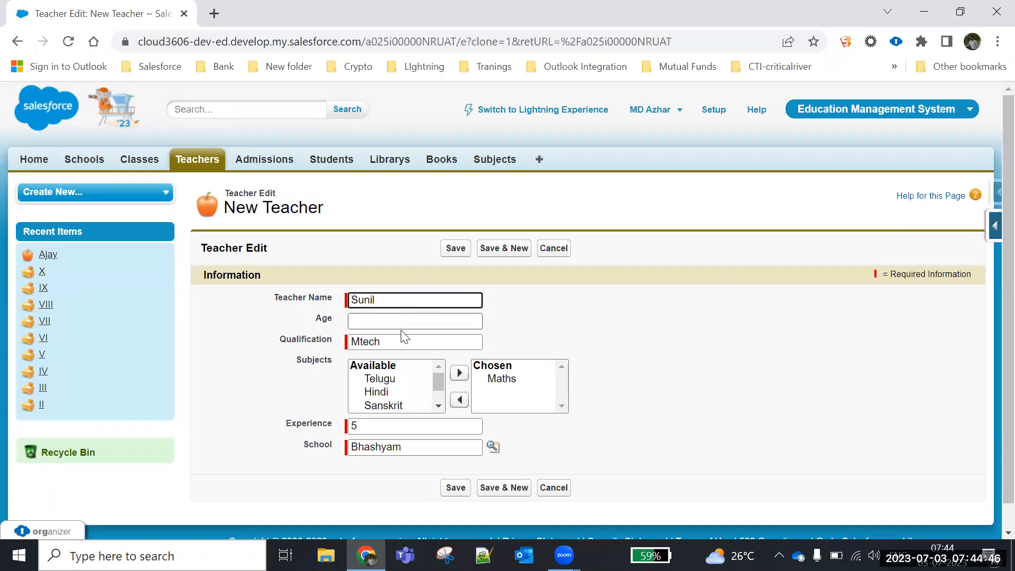
- Replace the cloned teacher's qualification with Telugu Literechar
left_click(396, 346)
key("BackSpace")
key("BackSpace")
key("BackSpace")
key("BackSpace")
key("BackSpace")
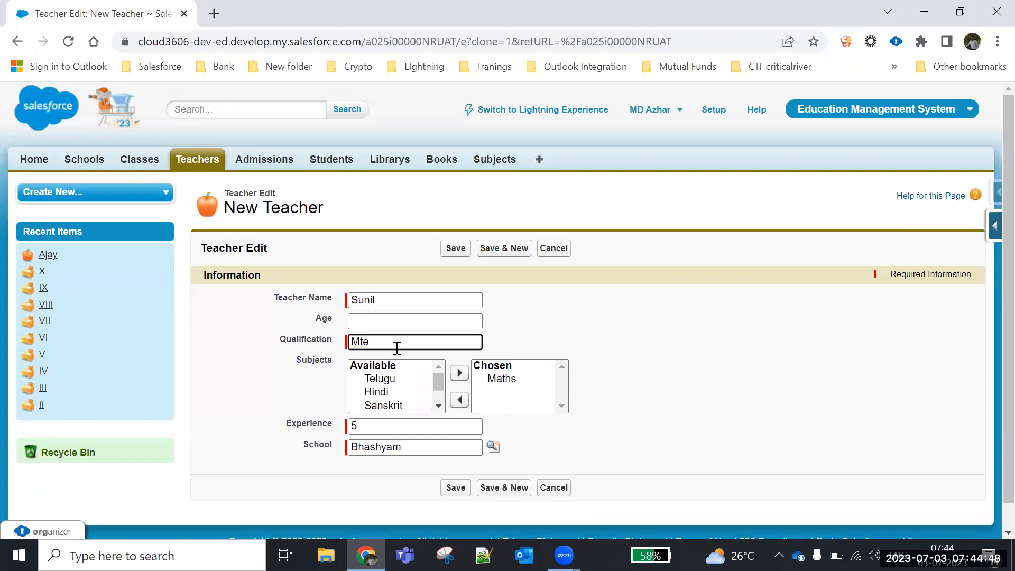
type("MCA")
key("BackSpace")
key("BackSpace")
key("BackSpace")
type("Telugu Literechar")
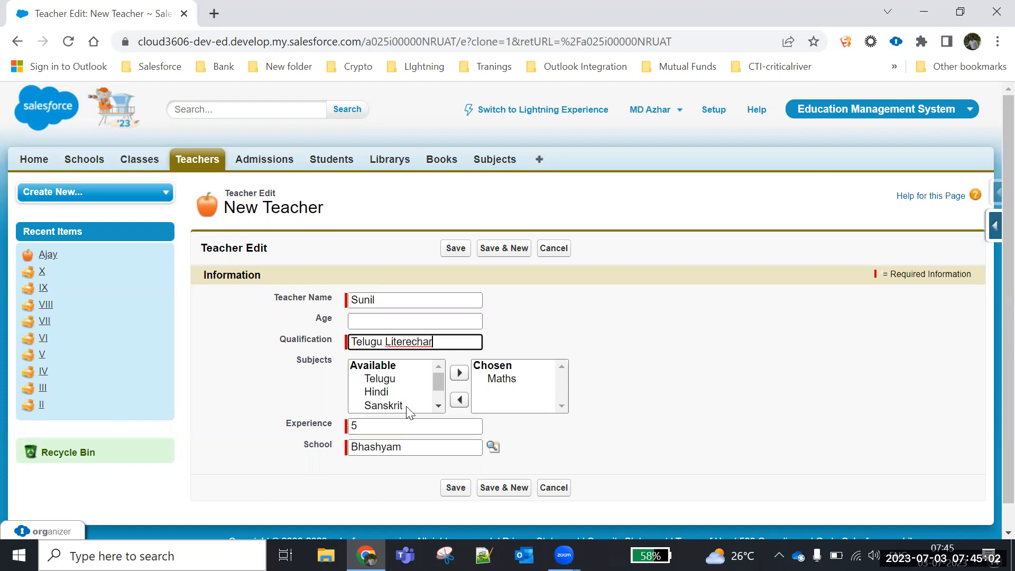
- Replace Maths with Telugu in the chosen subjects, change the experience value, and save the teacher while starting another new record
left_click(412, 382)
left_click(459, 373)
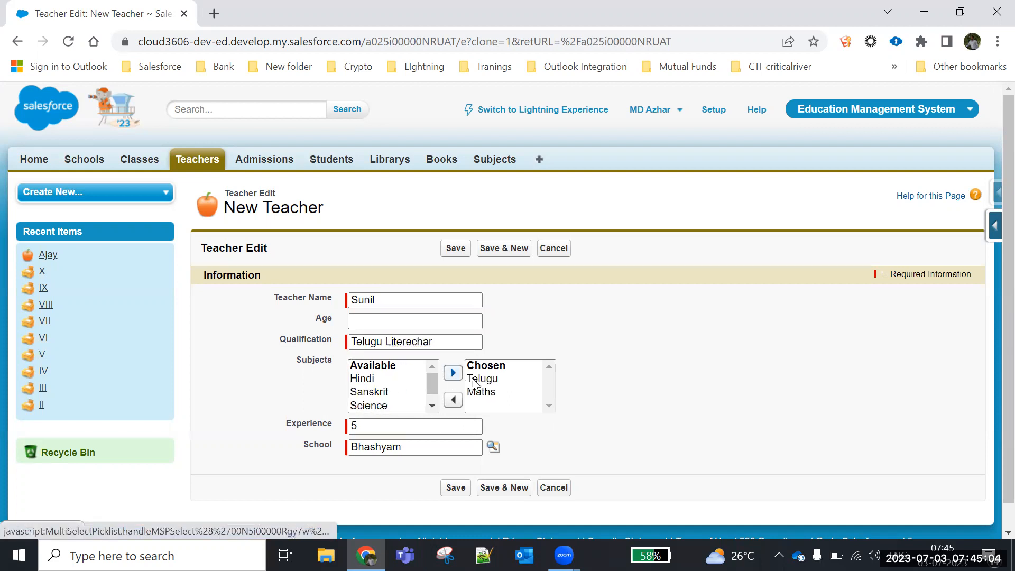
left_click(484, 392)
left_click(455, 400)
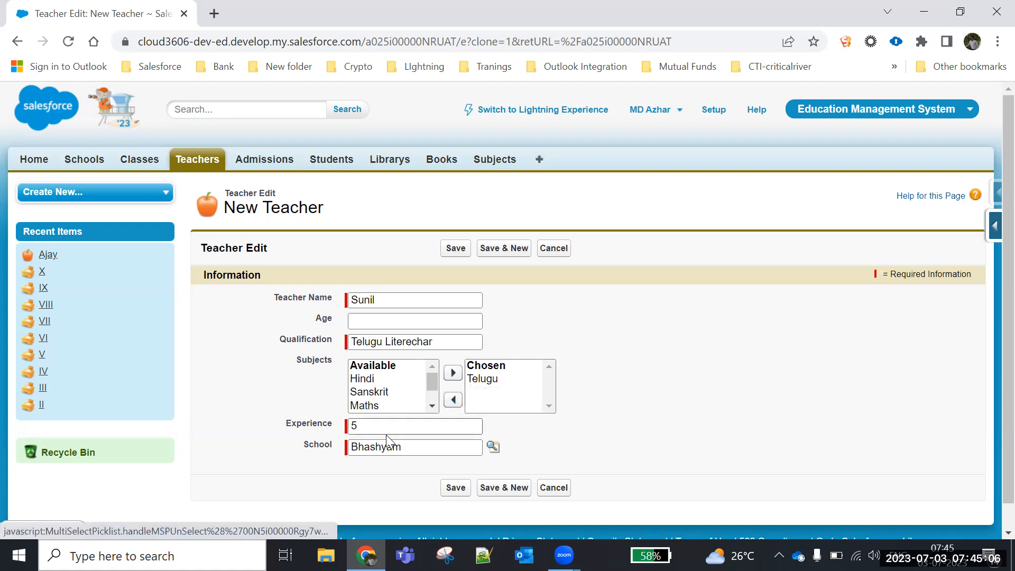
left_click(384, 433)
key("BackSpace")
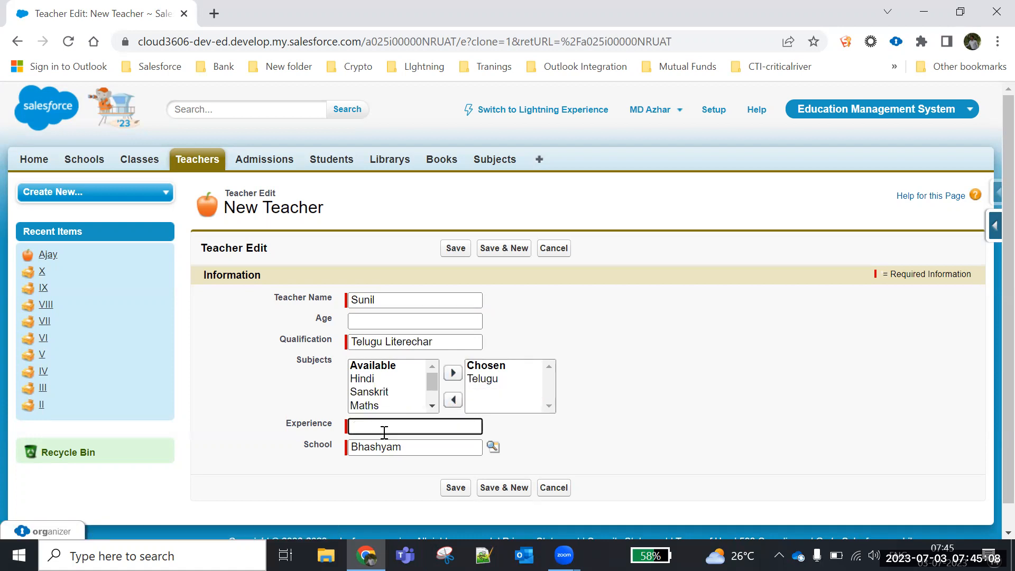
left_click(504, 249)
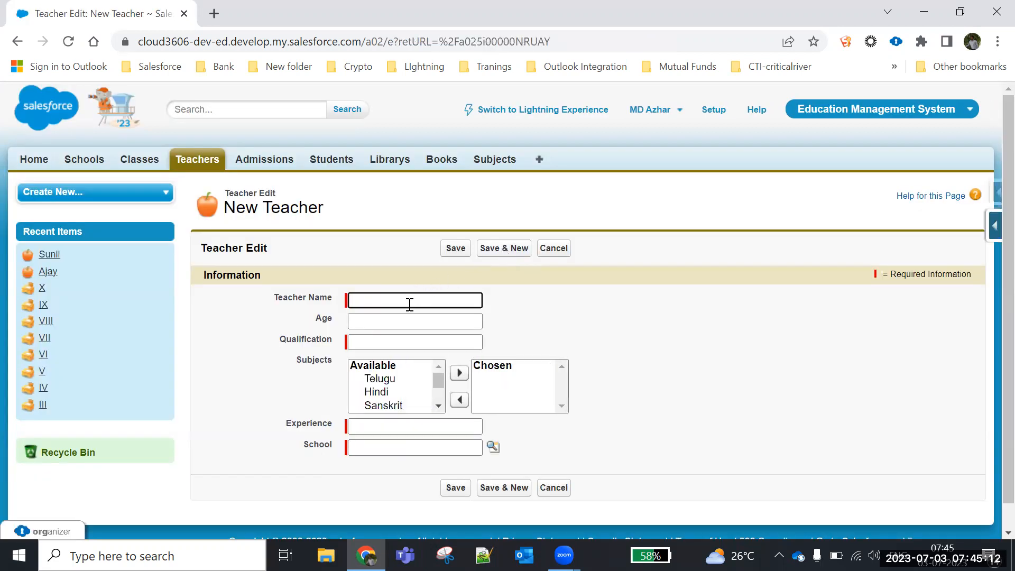
- Enter the new teacher's name, choose Hindi as the subject, and set the qualification to Hindi Pandit
type("Anil")
left_click(381, 392)
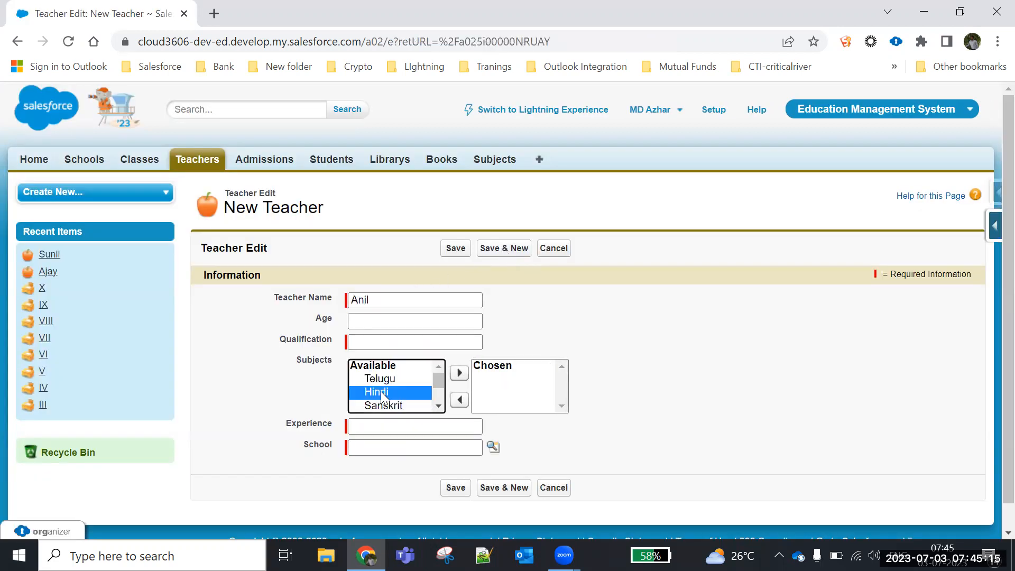
left_click(459, 373)
left_click(371, 341)
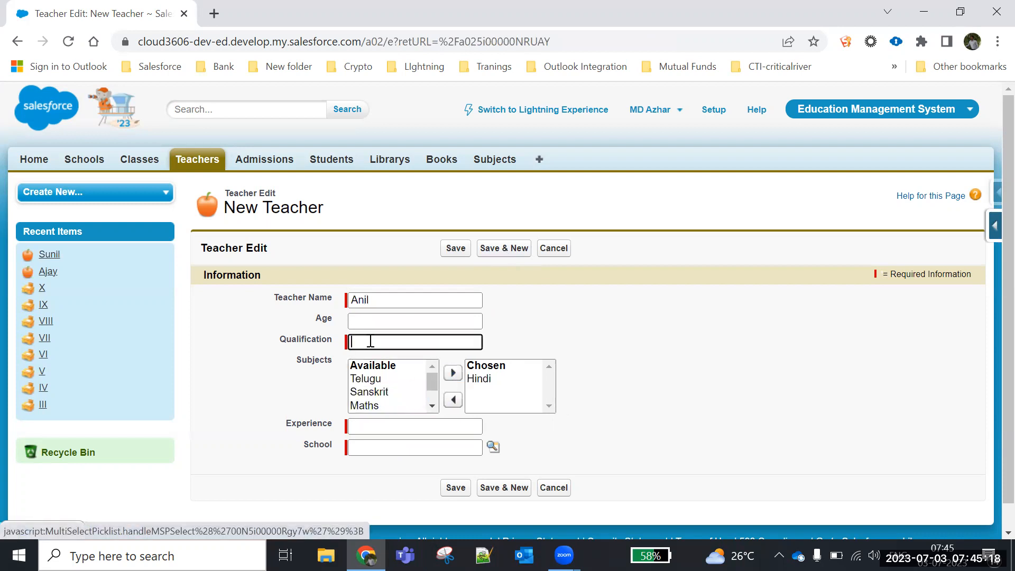
type("HIndi Pandit")
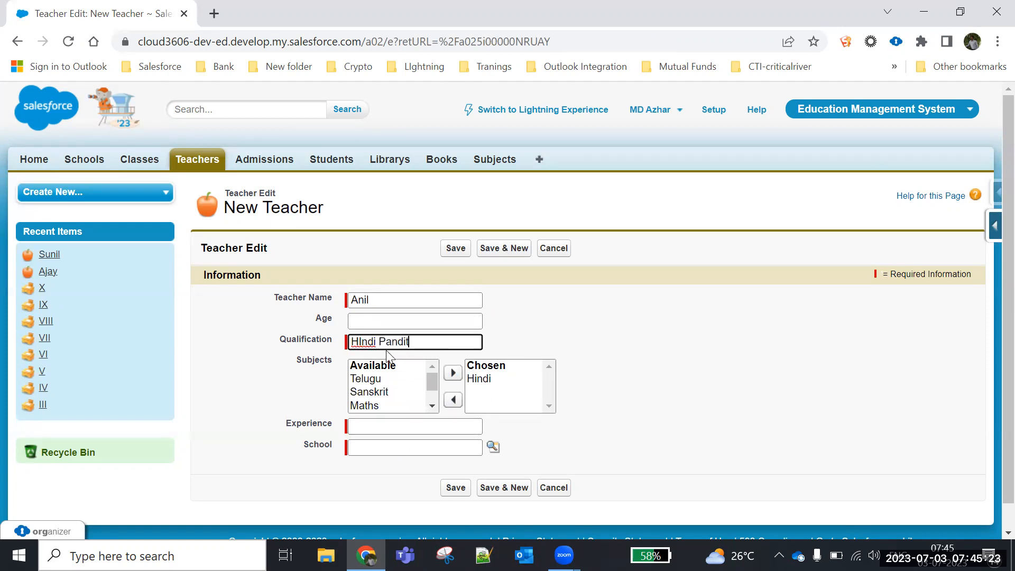
left_click(362, 341)
key("BackSpace")
type("i")
- Set the Hindi teacher's experience to 5 and school to Bhashyam, and save the record while starting another new one
left_click(354, 433)
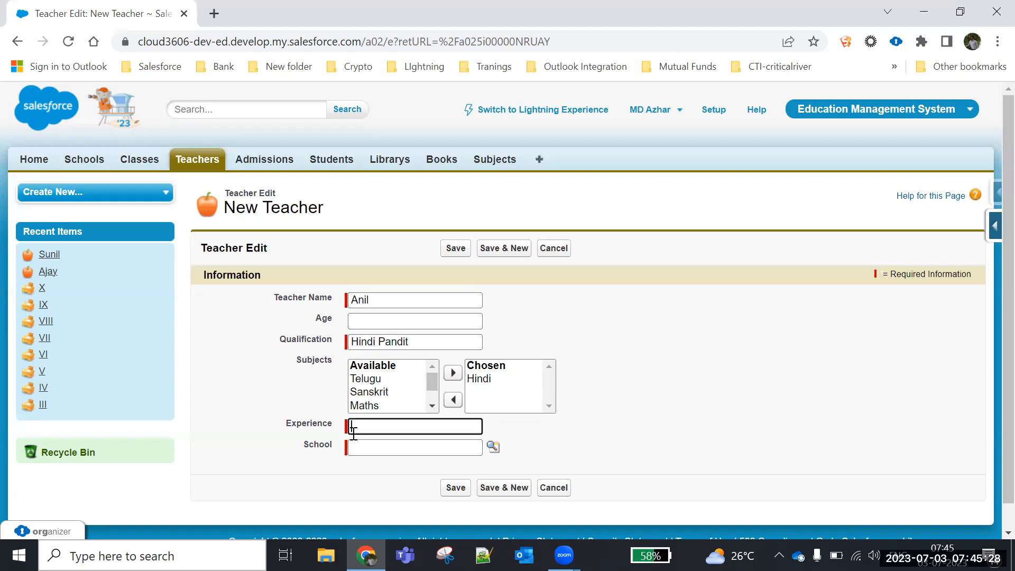
type("5")
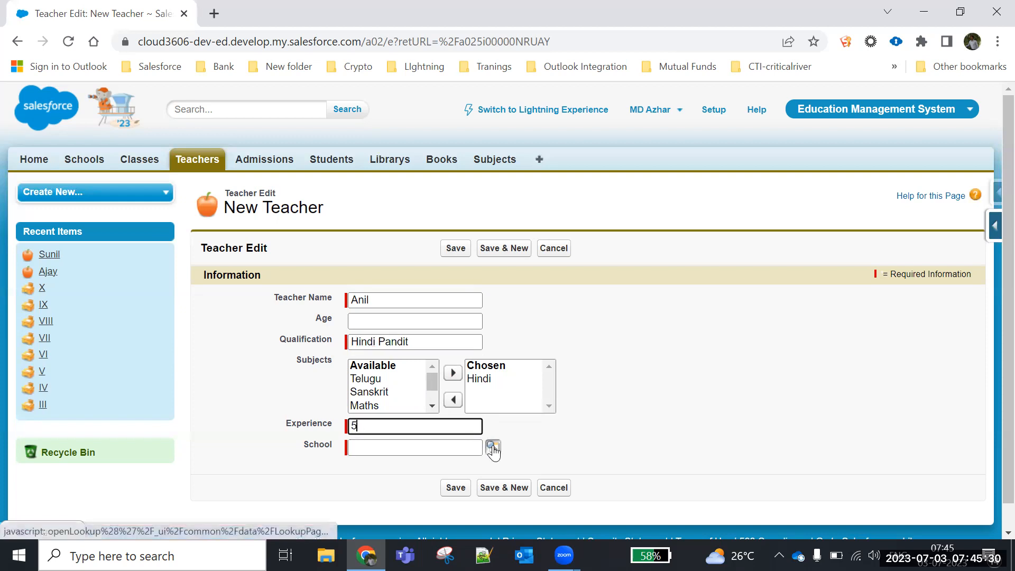
left_click(493, 447)
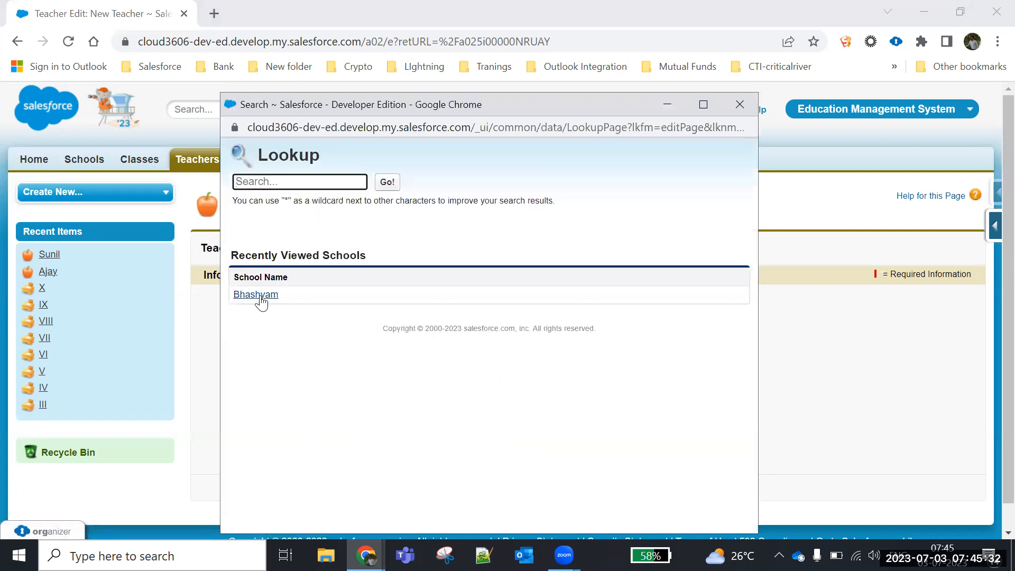
left_click(259, 295)
left_click(507, 248)
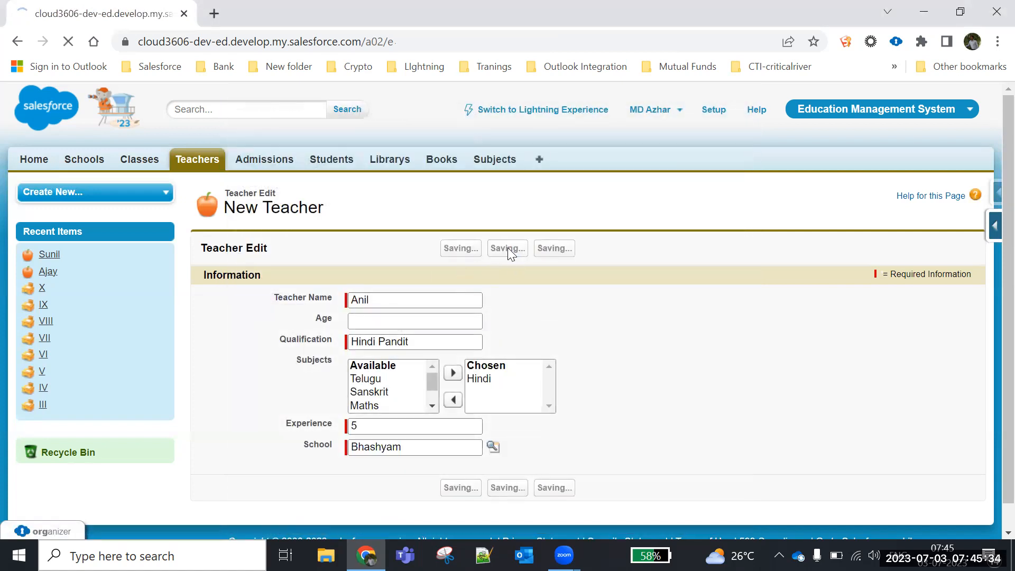
- Choose Science as the new teacher's subject, enter the teacher's name, and set the qualification to Mtech
left_click(438, 406)
left_click(437, 406)
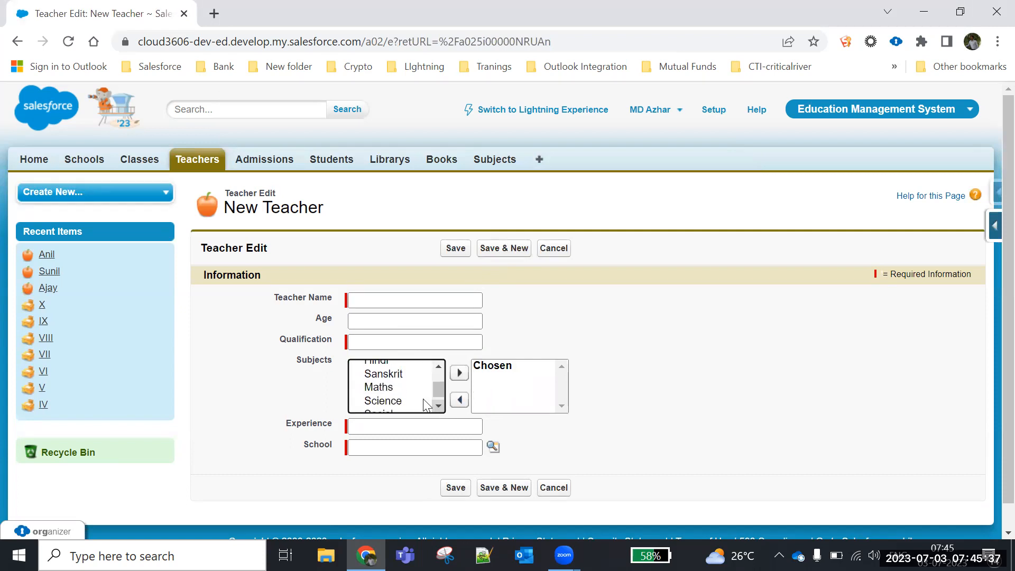
left_click(389, 400)
left_click(459, 374)
left_click(364, 299)
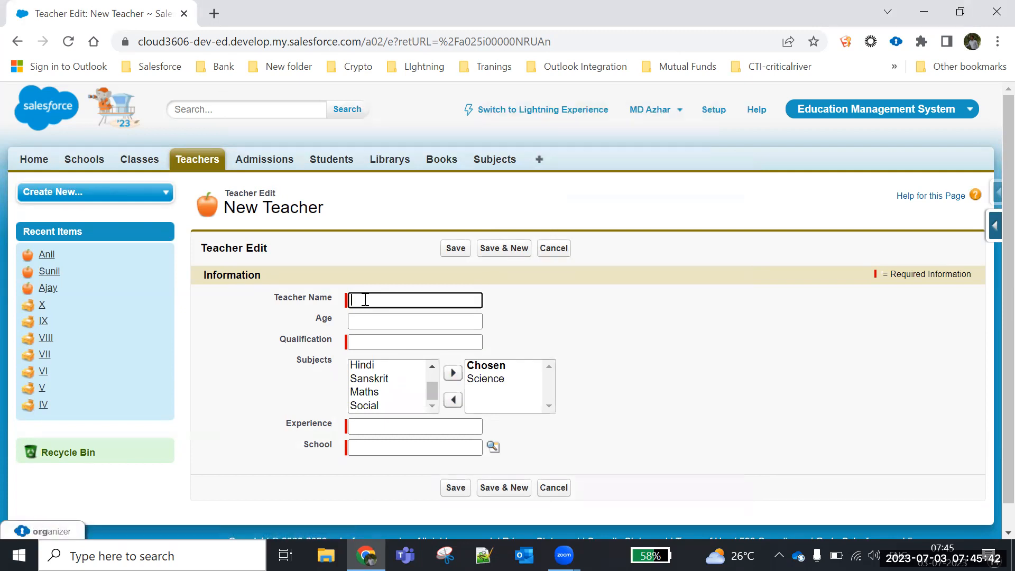
type("Ramesh")
left_click(364, 343)
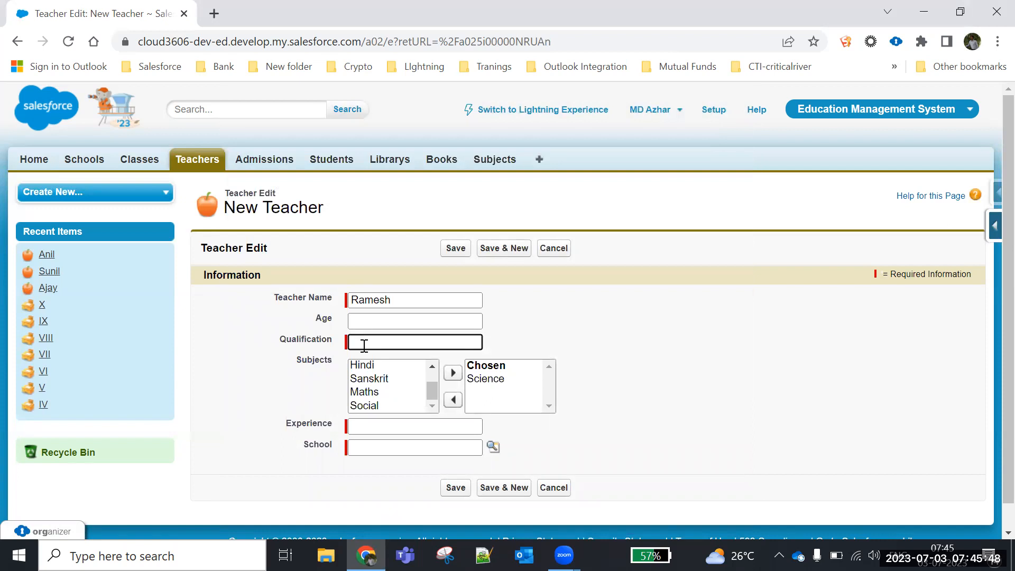
type("Mtech")
- Set the Science teacher's experience to 6 and school to Bhashyam, and save the record while starting another new one
left_click(382, 429)
type("6")
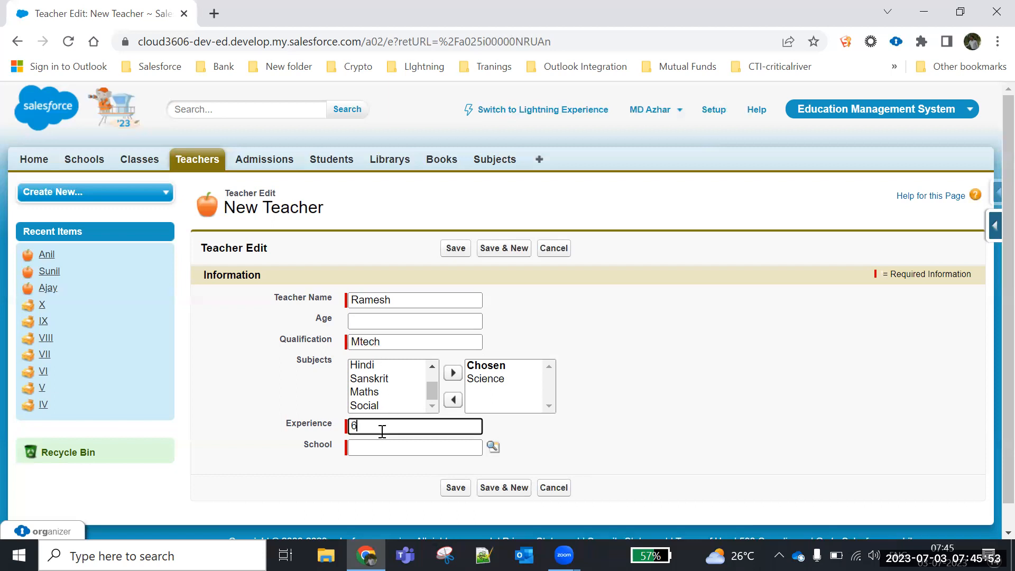
left_click(493, 447)
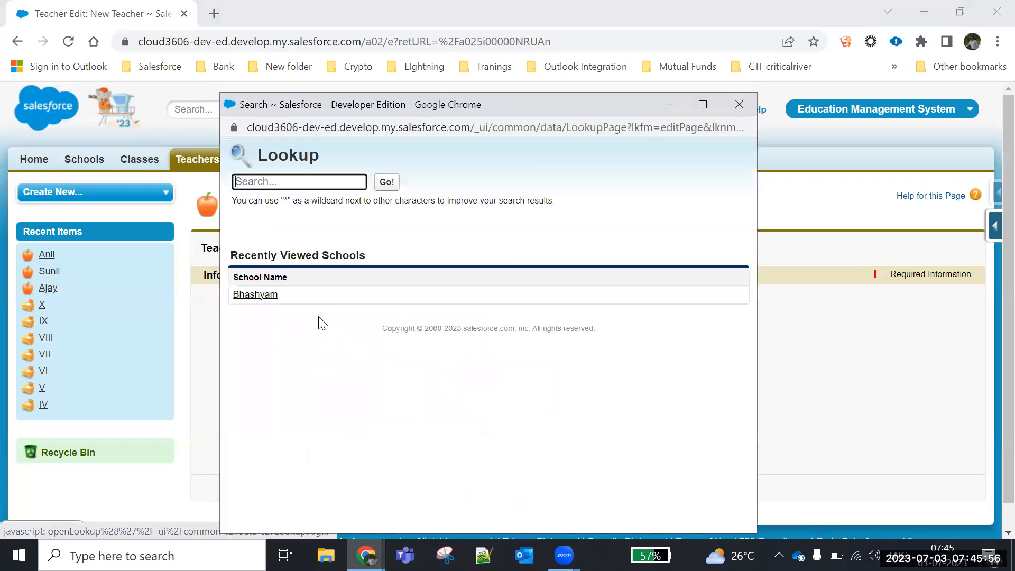
left_click(272, 297)
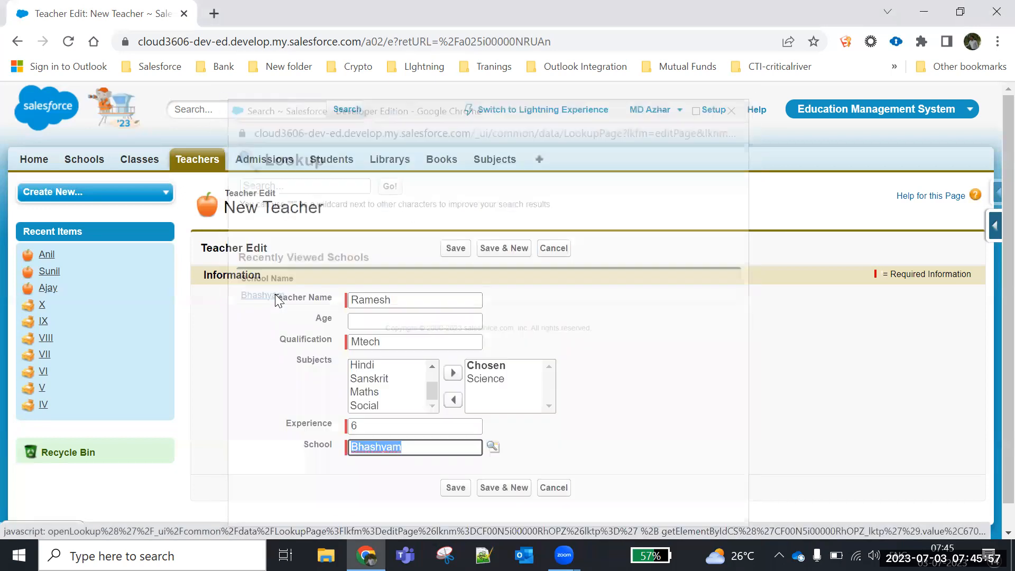
left_click(501, 251)
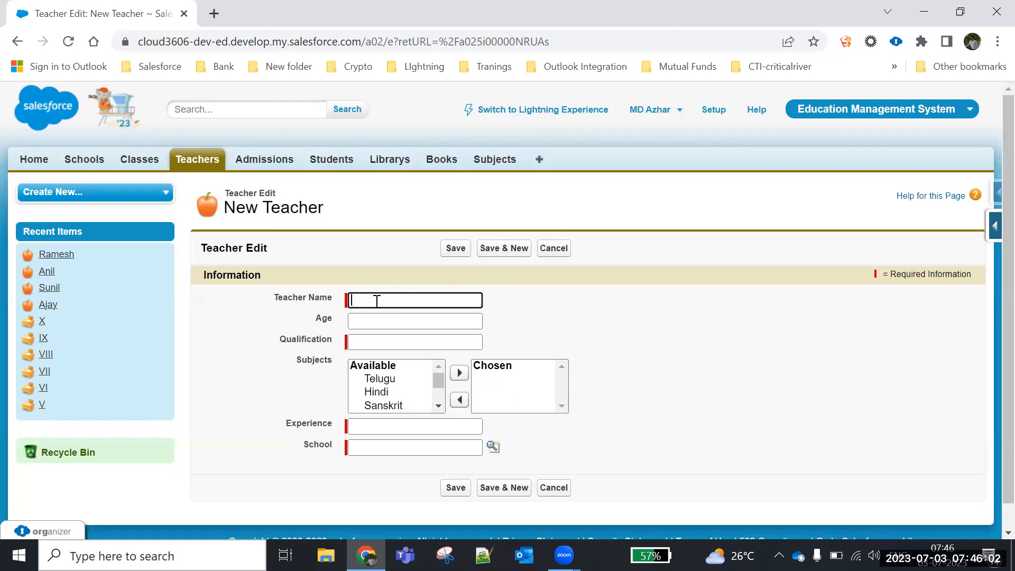
- Enter the next teacher's name, choose Social as the subject, and set the qualification to BED
type("Raise")
left_click(438, 405)
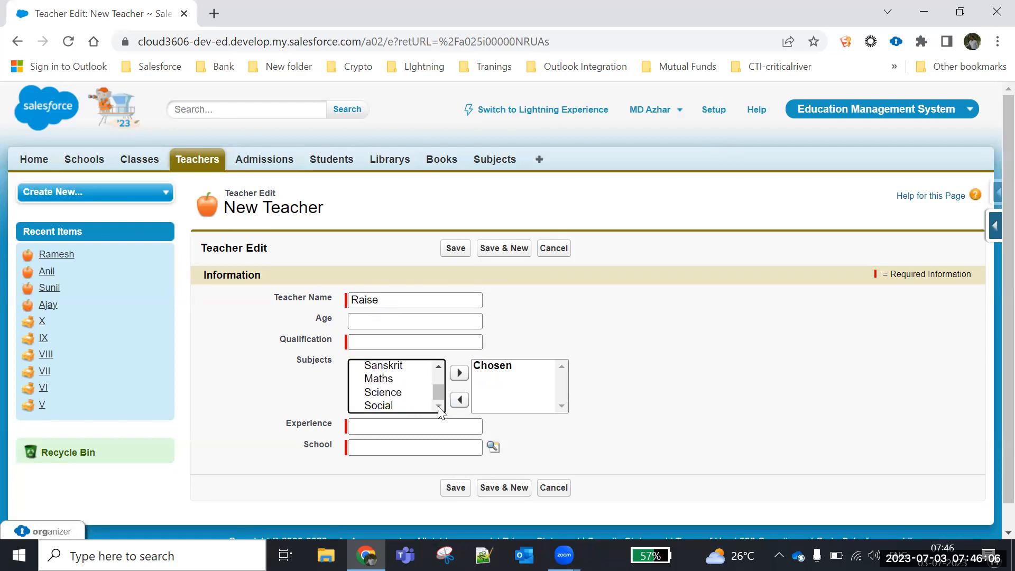
left_click(396, 406)
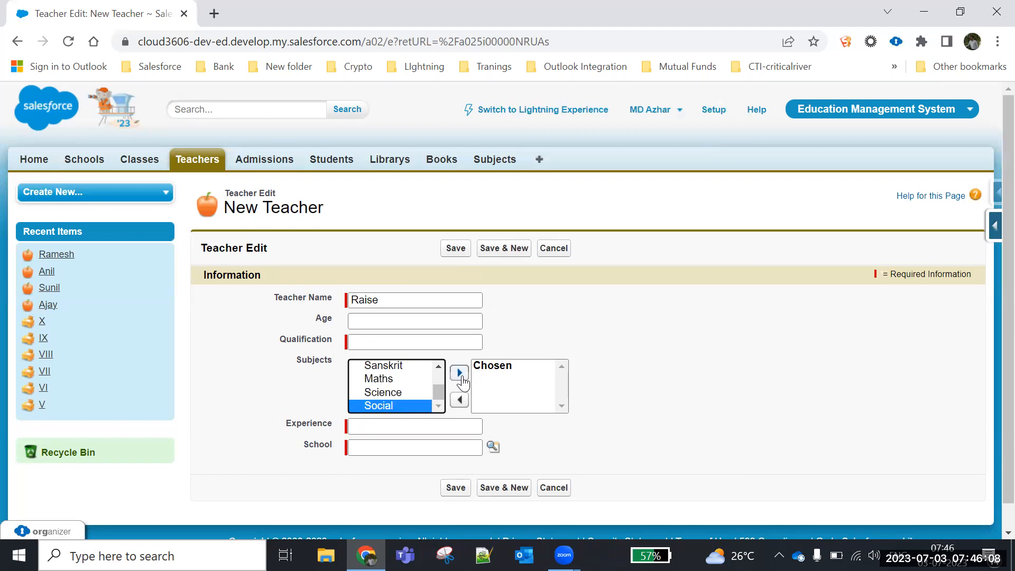
left_click(459, 373)
left_click(386, 340)
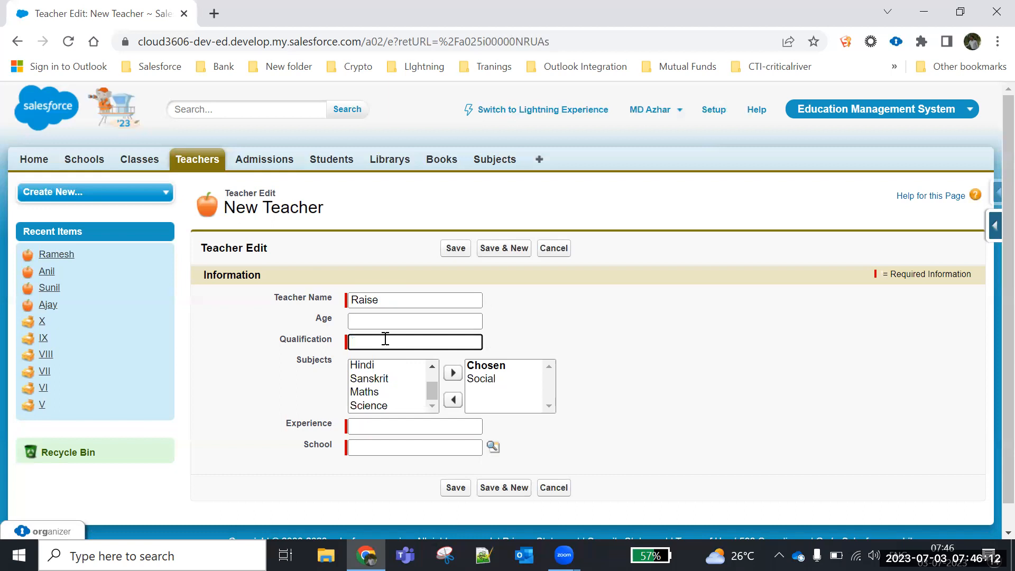
type("M")
key("BackSpace")
type("BED")
- Save the Social teacher with experience 5 and school Bhashyam, and return to the list of teachers
left_click(365, 424)
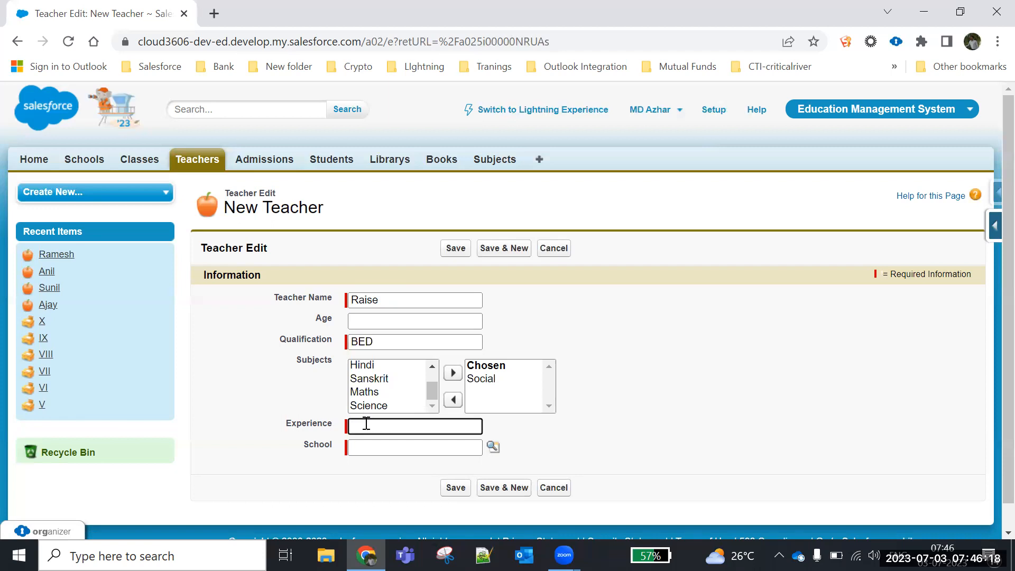
left_click(492, 447)
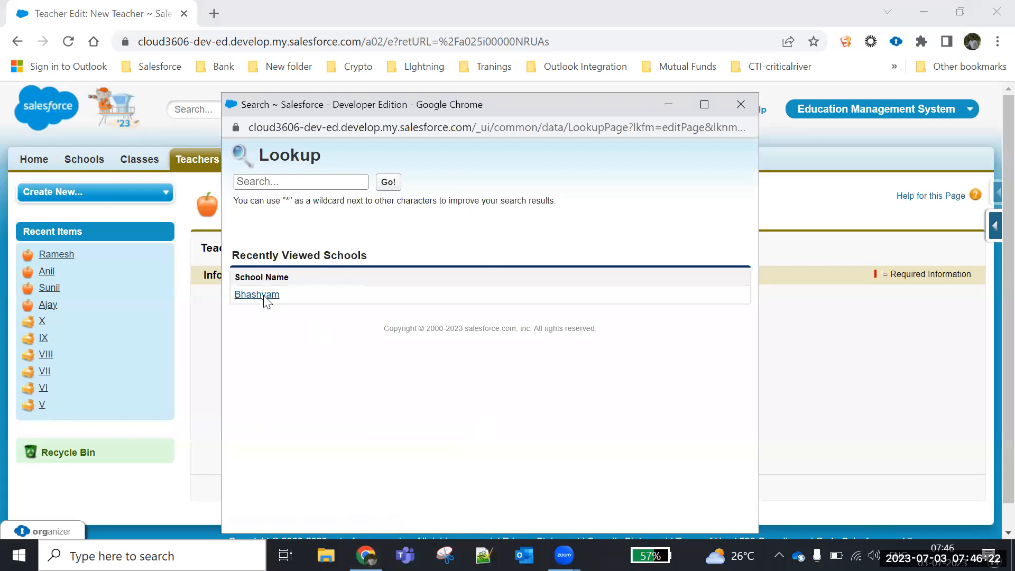
left_click(265, 296)
left_click(458, 247)
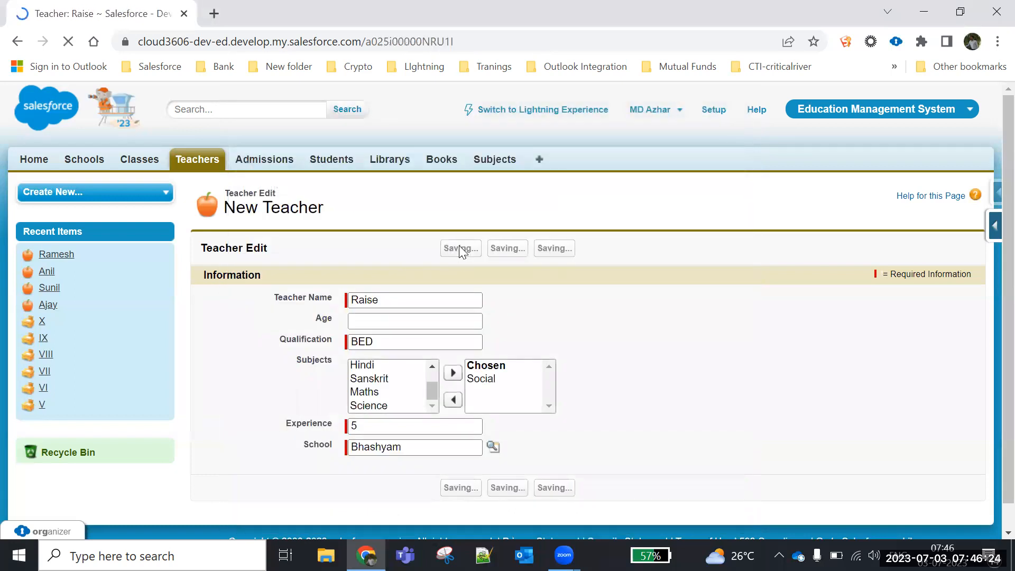
left_click(280, 239)
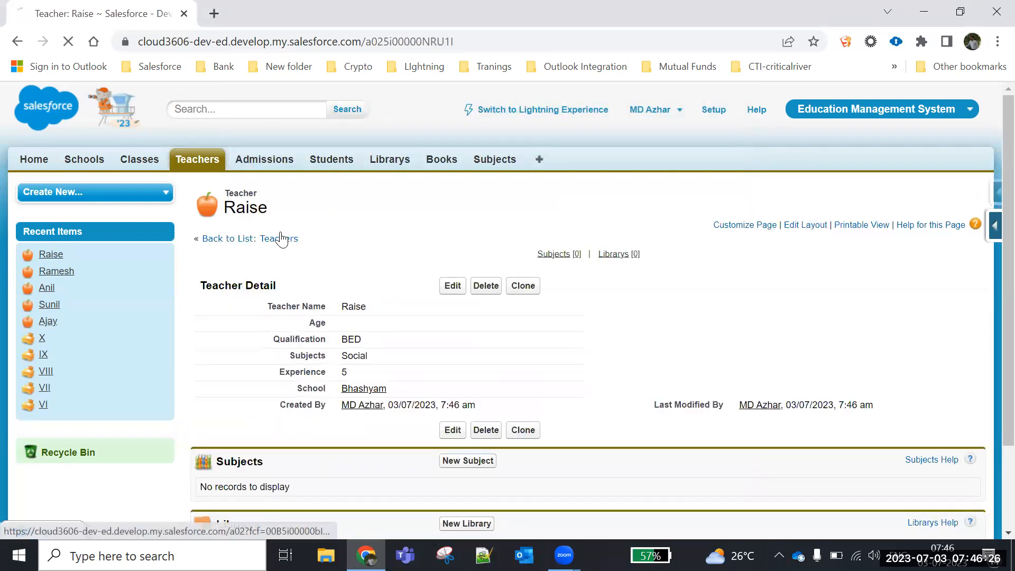
left_click(274, 233)
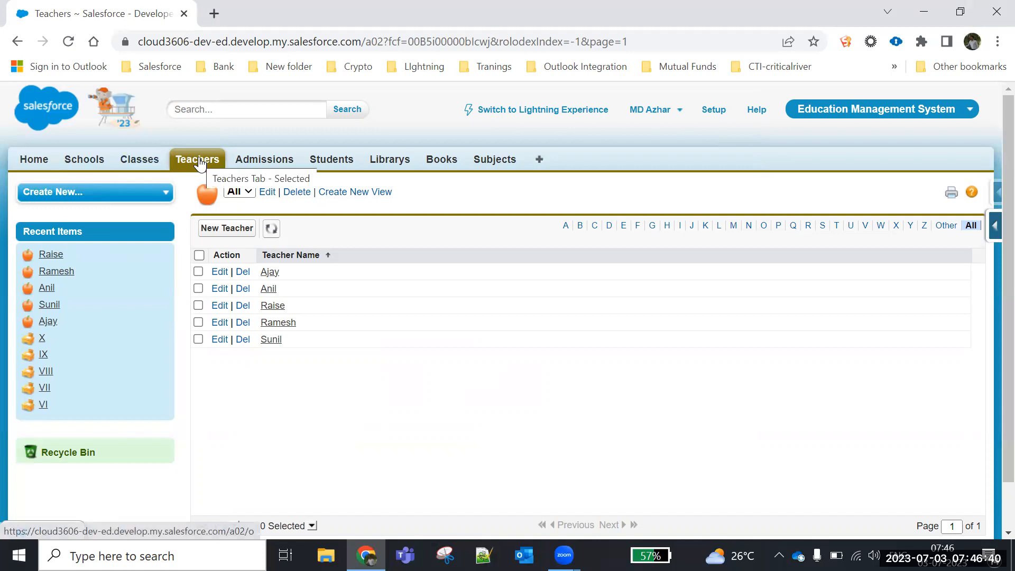
- Start a new admission record and enter the student's name and the father's name in the S/O field
left_click(263, 161)
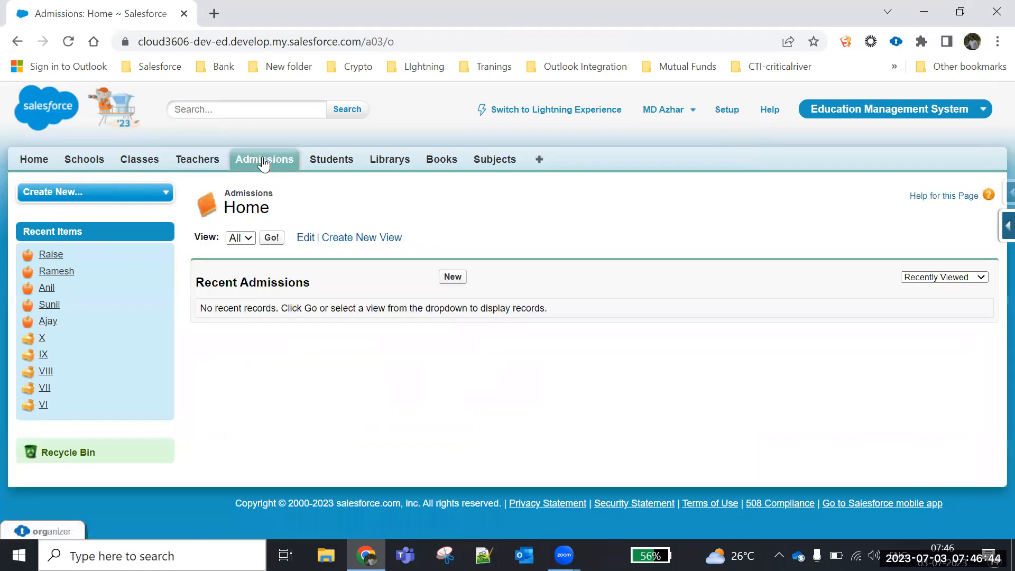
left_click(453, 277)
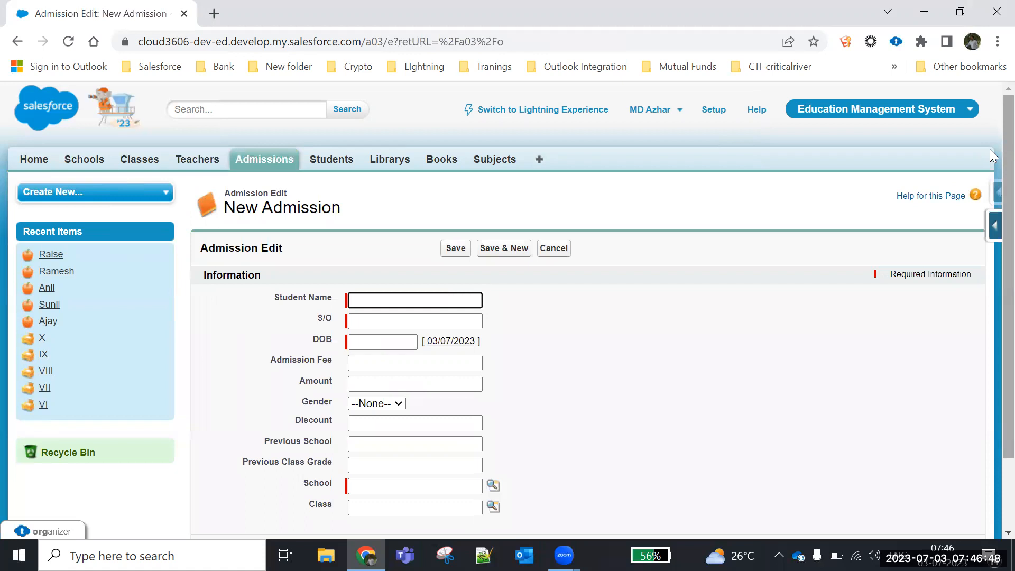
scroll(990, 149, "down", 2)
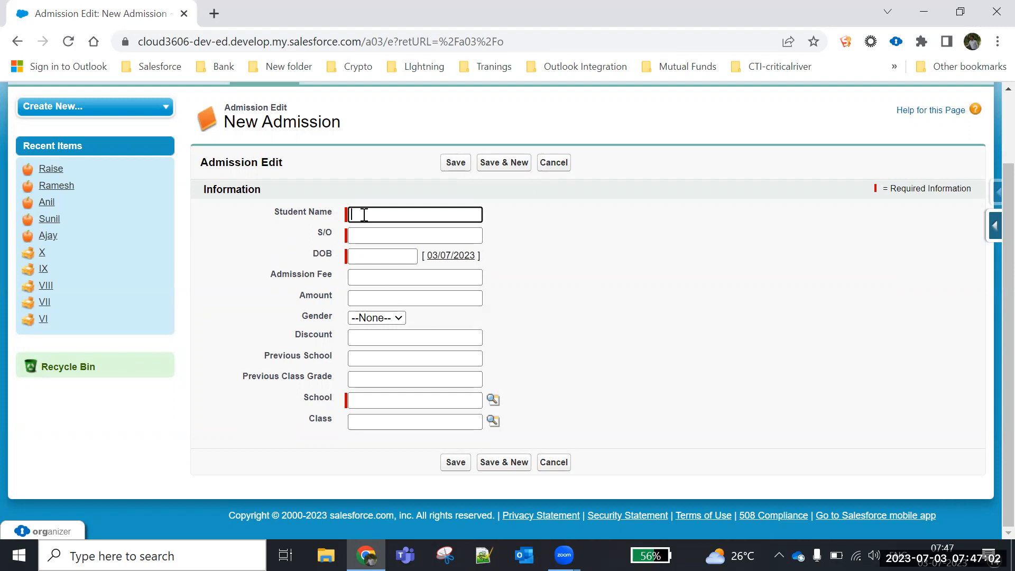
type("Raja")
left_click(373, 235)
type("Rajesh")
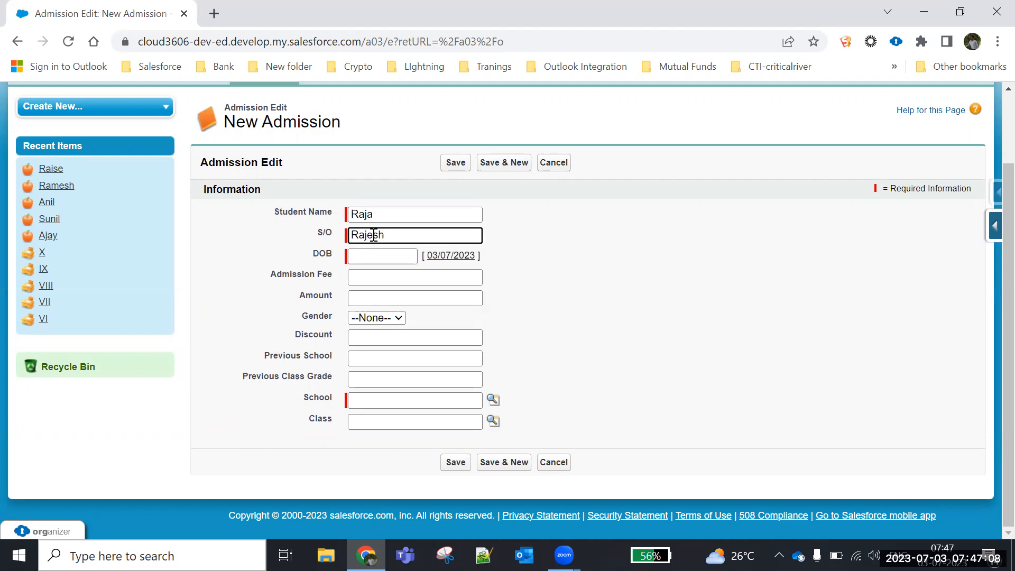
- Look up class I and assign it to the new admission
left_click(390, 258)
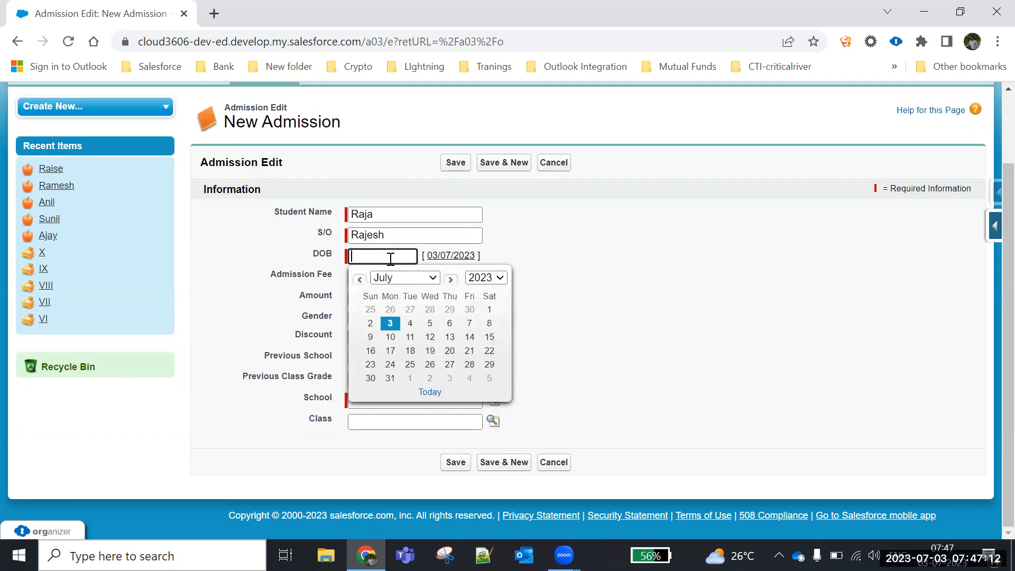
left_click(659, 283)
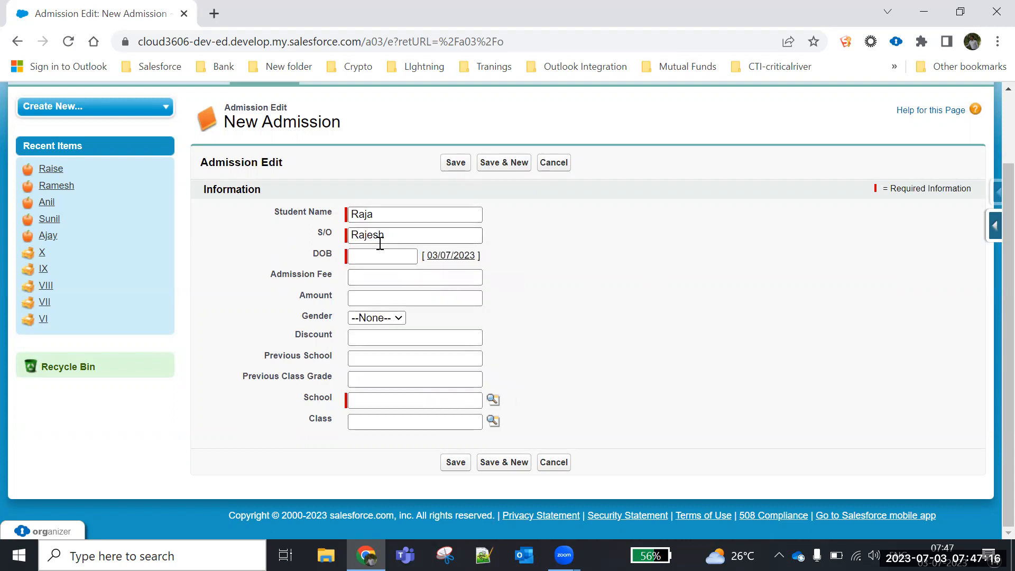
left_click(494, 422)
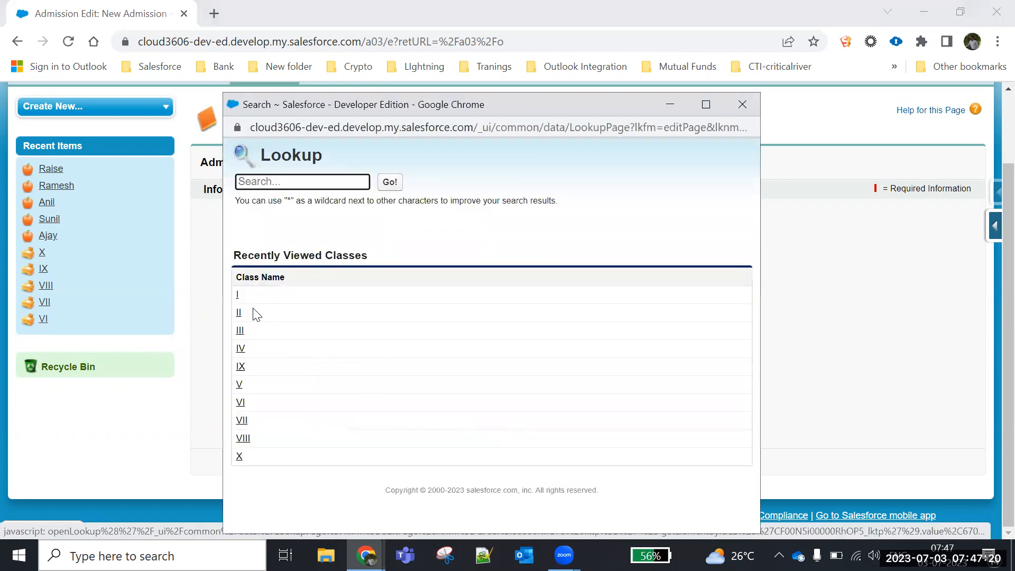
left_click(236, 297)
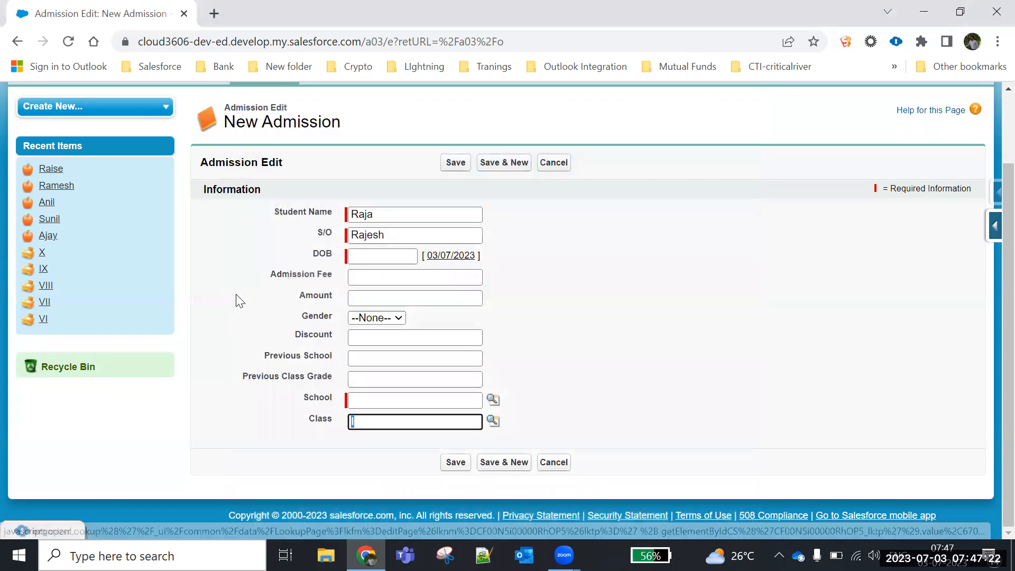
left_click(549, 312)
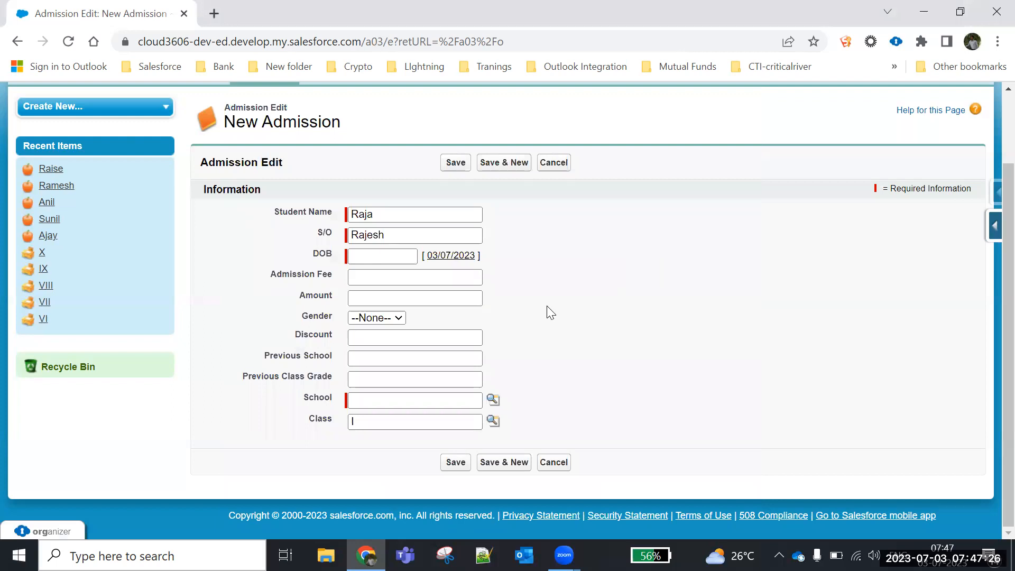
- Enter the student's date of birth using the calendar, and correct its year
left_click(353, 255)
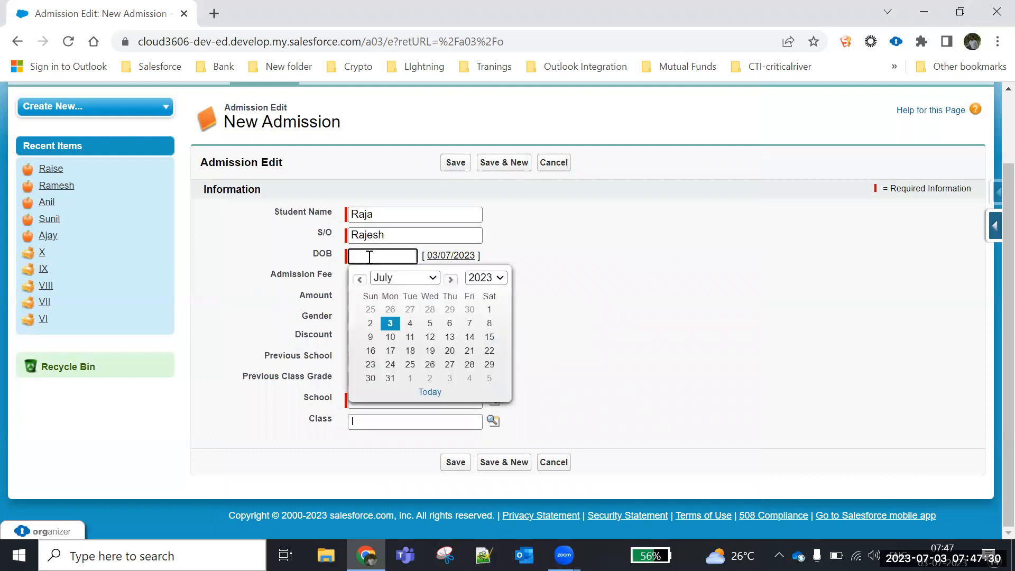
left_click(487, 277)
left_click(485, 290)
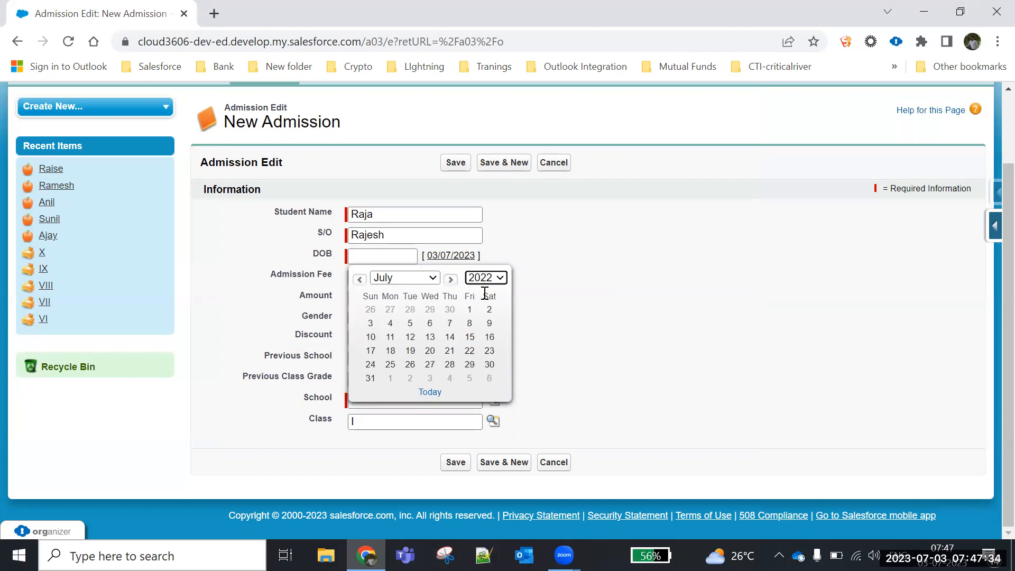
left_click(360, 279)
left_click(360, 279)
left_click(360, 279)
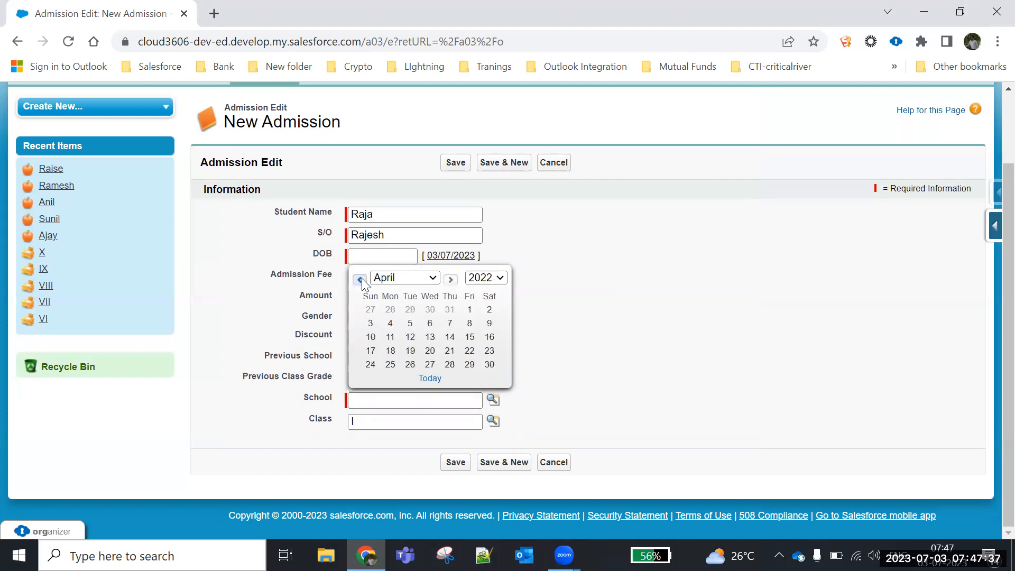
left_click(469, 312)
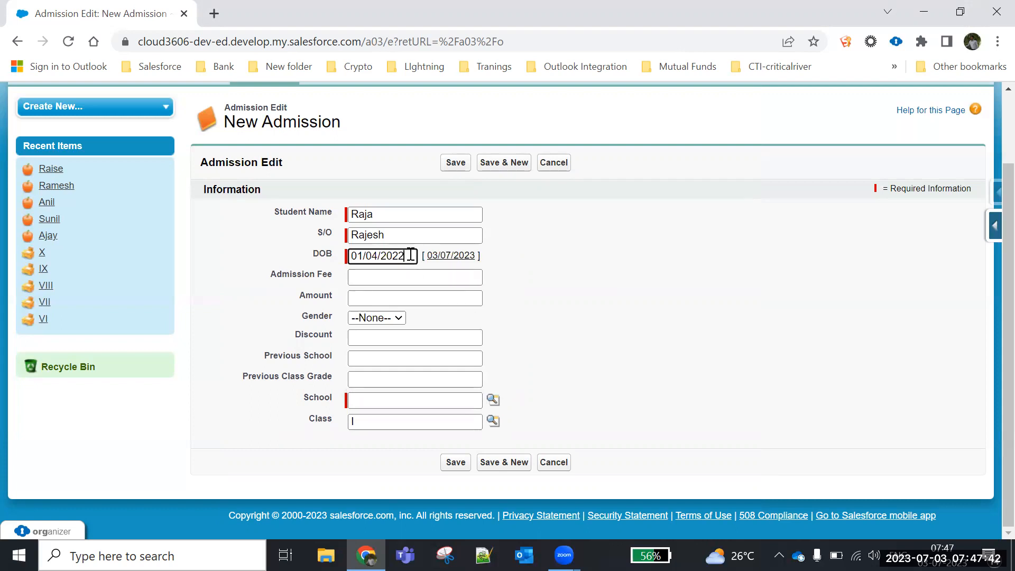
key("BackSpace")
key("BackSpace")
type("18")
- Set the admission fee to 1000, the amount to 100000 and the gender to Male on the new admission
left_click(392, 282)
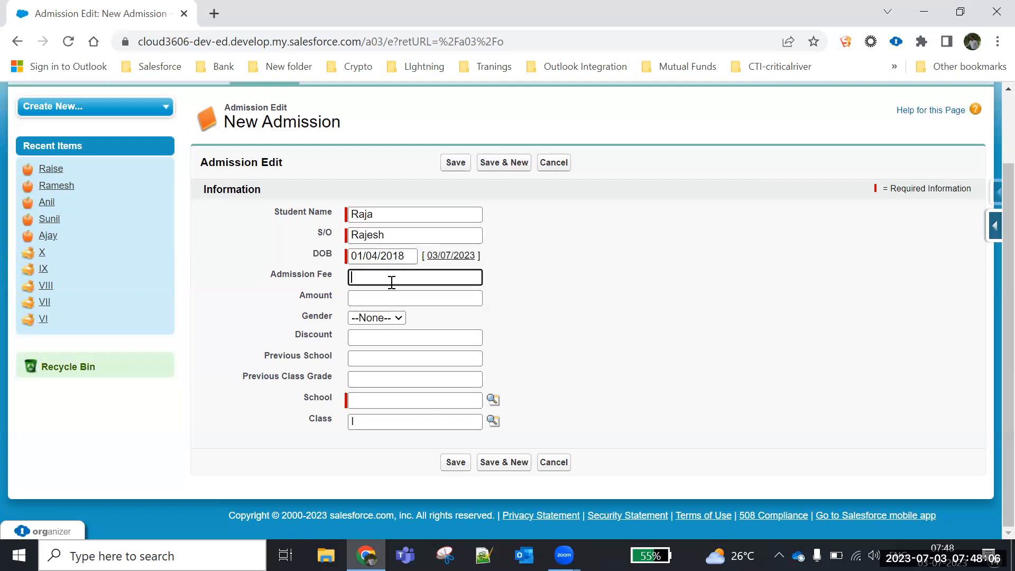
type("1000")
left_click(386, 298)
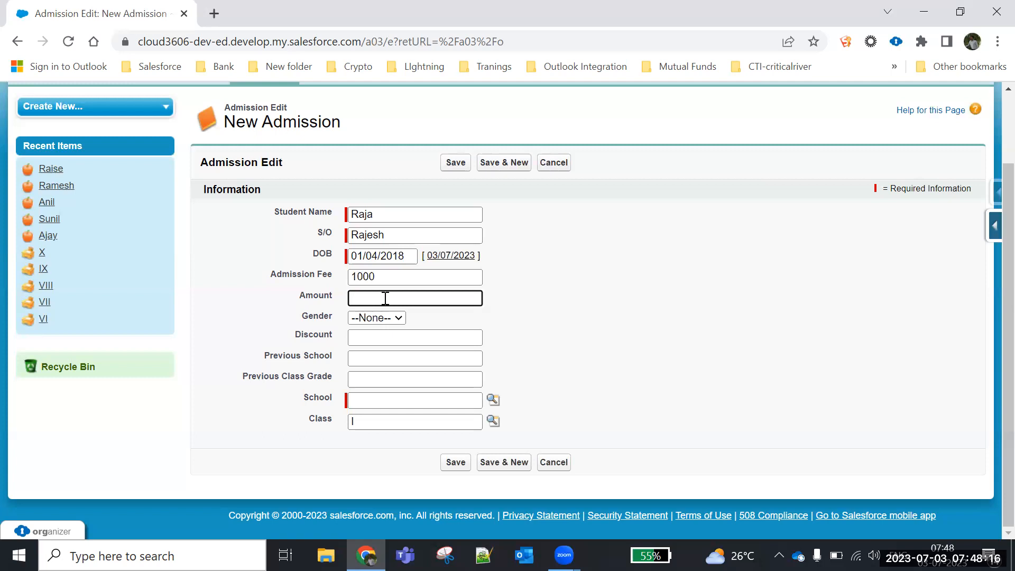
type("100000")
left_click(362, 318)
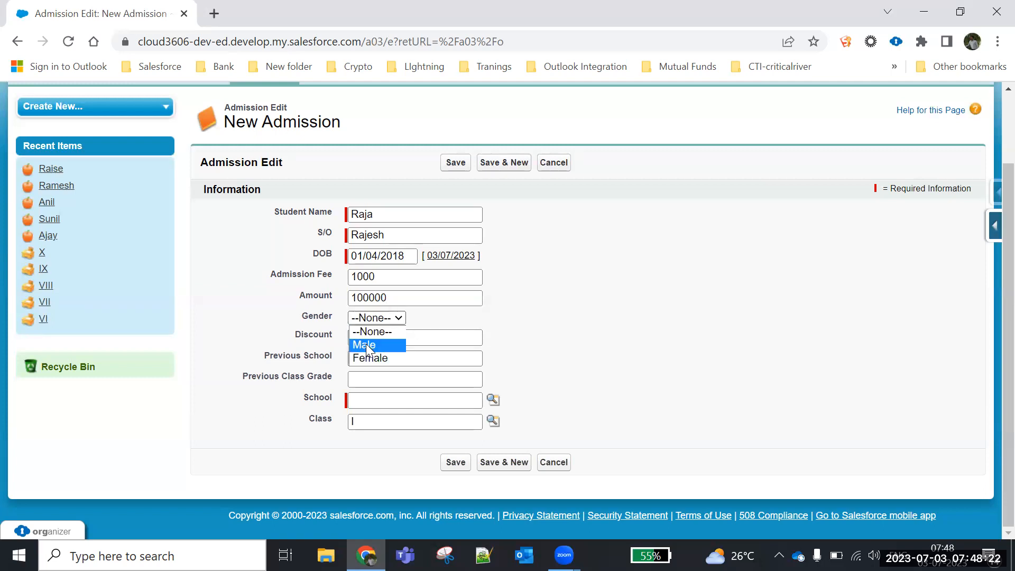
left_click(366, 345)
- Enter a discount of 10 and fill in "no" for both the previous school and the previous class grade
left_click(361, 341)
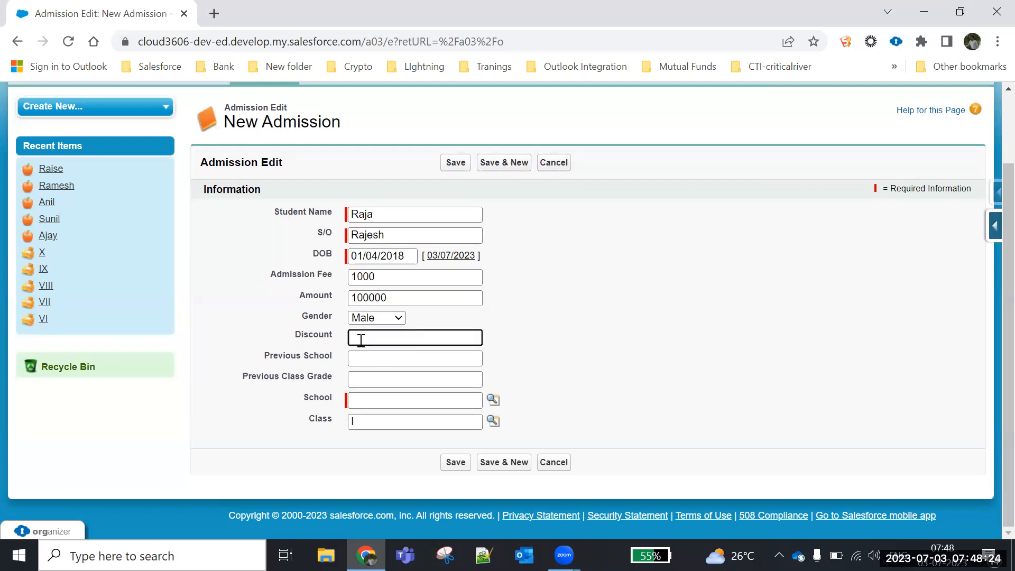
type("10")
left_click(375, 359)
type("no")
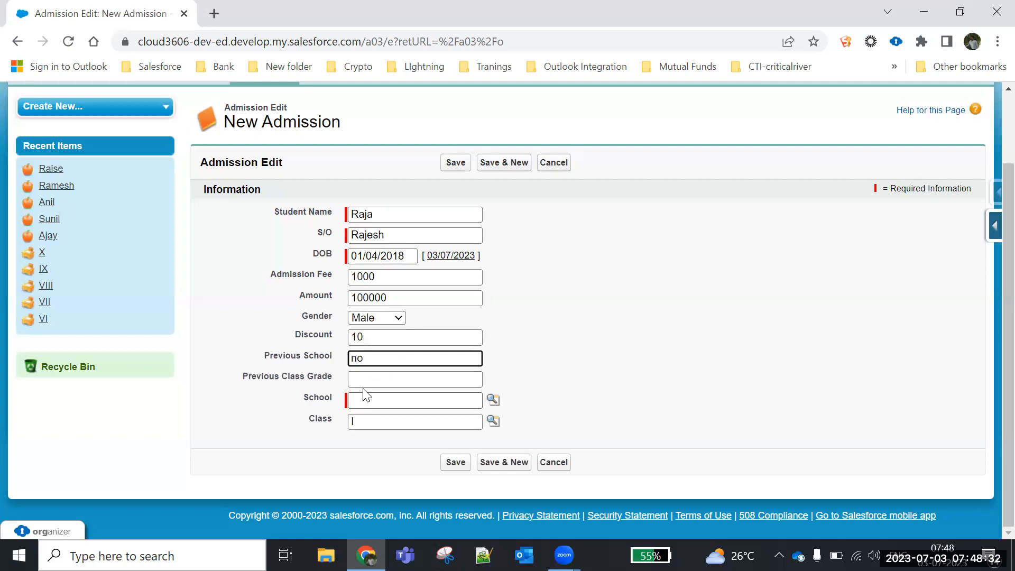
left_click(363, 383)
type("no")
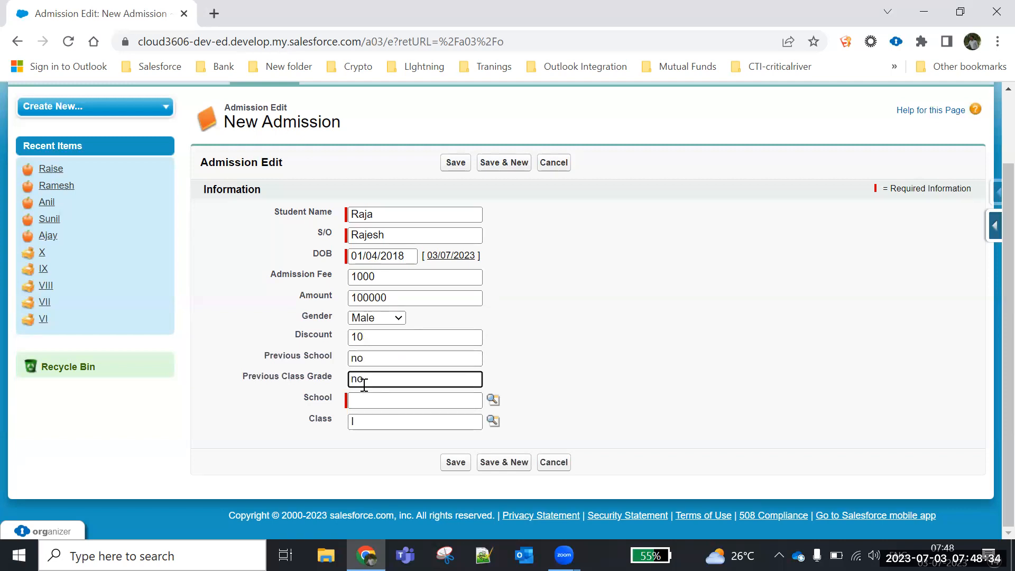
- Look up Bhashyam as the admission's school and save the record
left_click(492, 400)
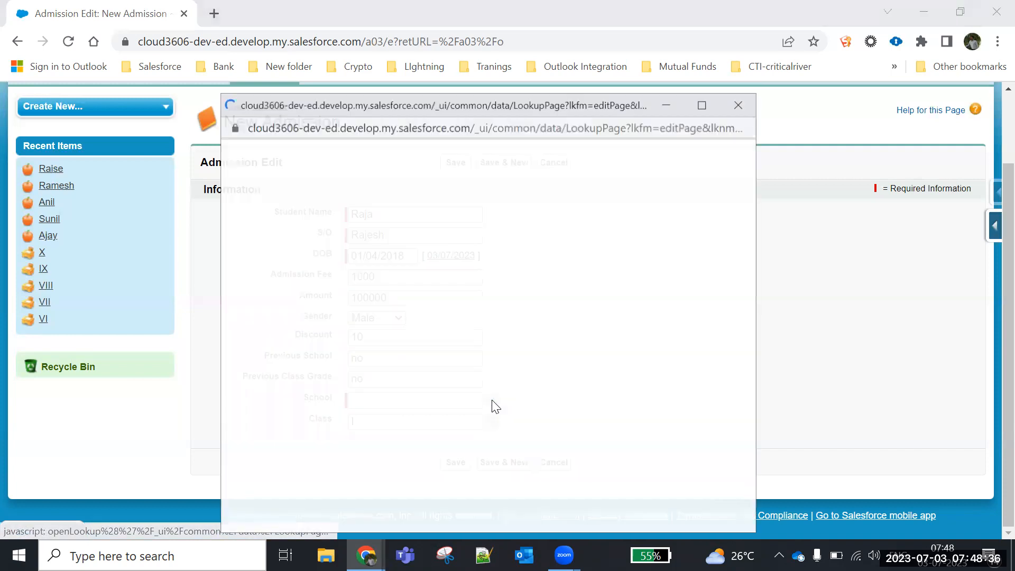
left_click(256, 294)
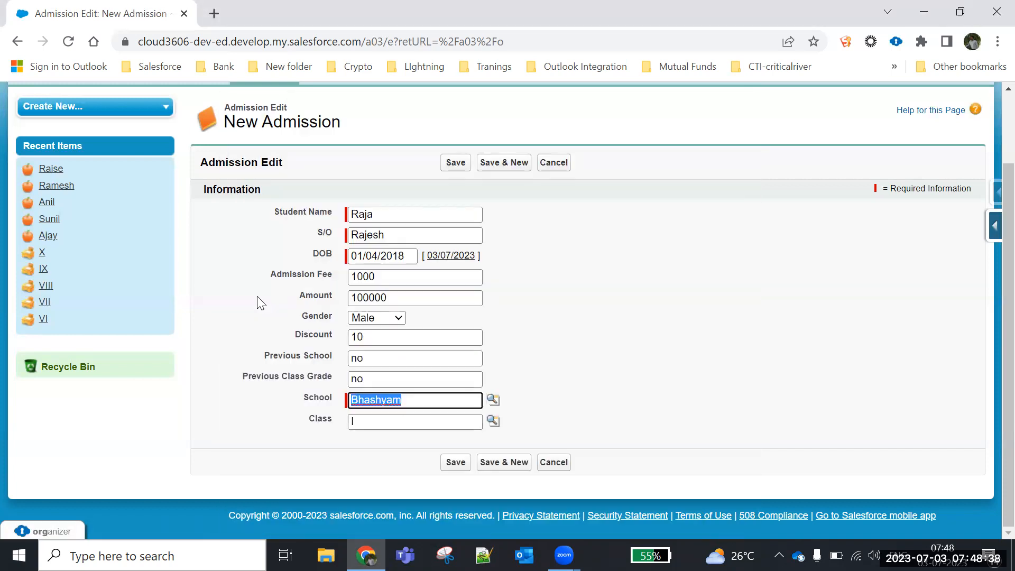
left_click(462, 164)
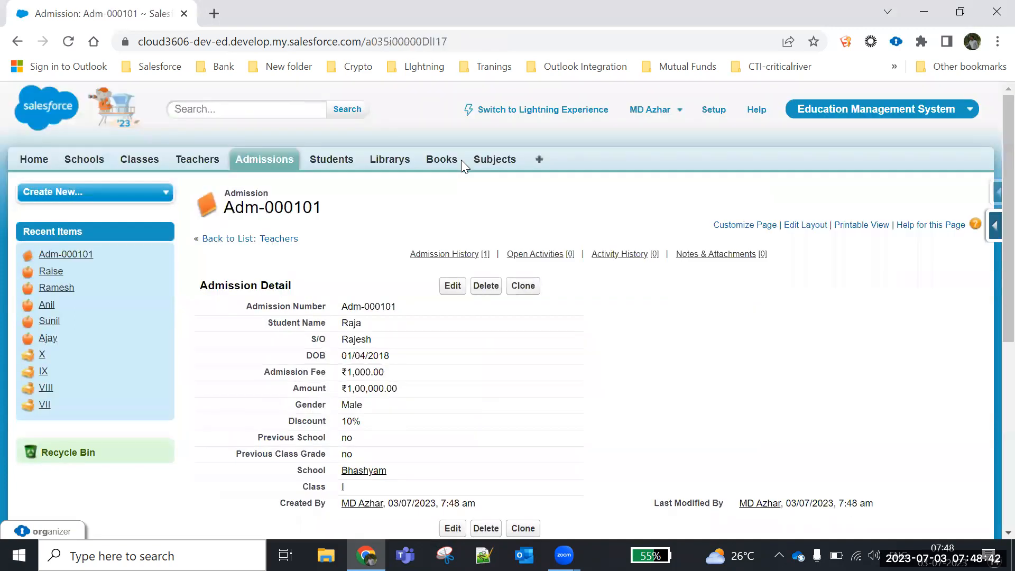
- Examine the saved admission's details and the admissions and classes related to the Bhashyam school record
scroll(989, 222, "down", 7)
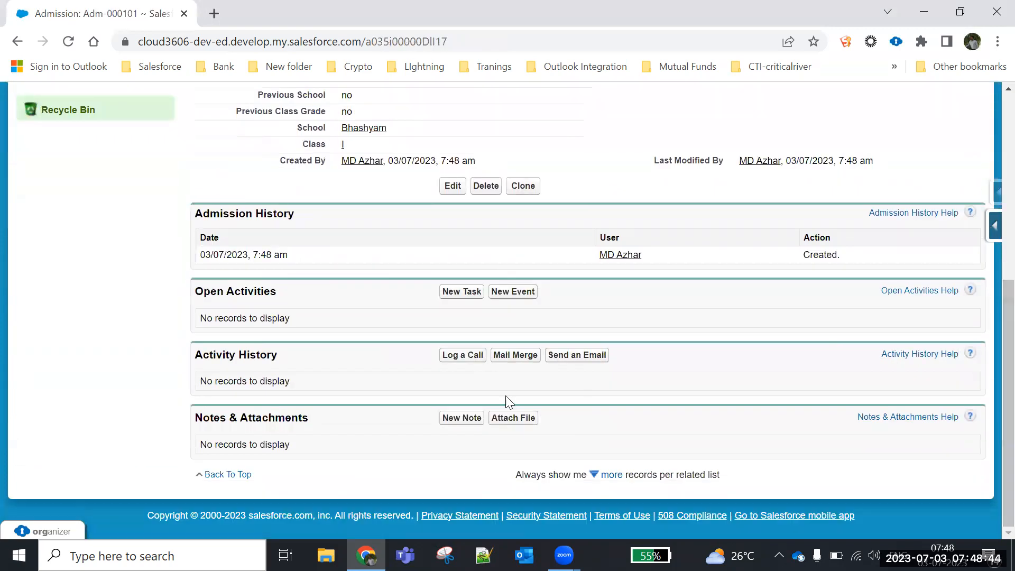
scroll(989, 303, "up", 2)
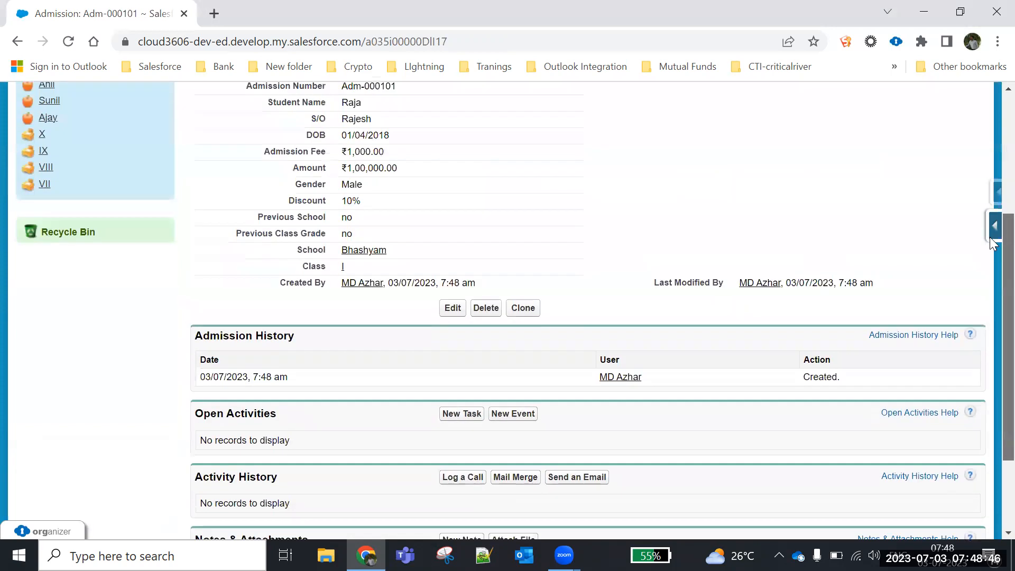
left_click(364, 252)
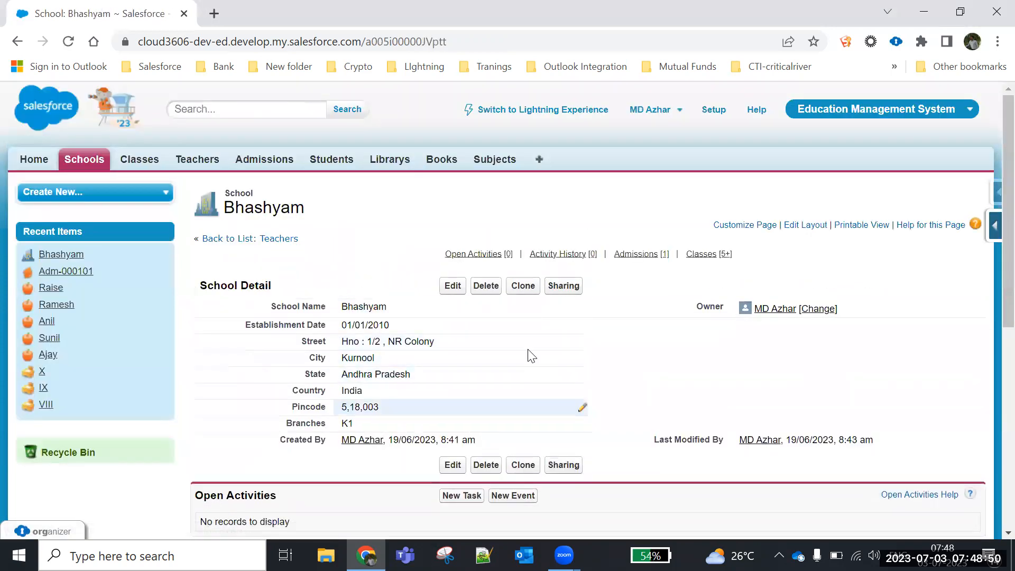
scroll(990, 158, "down", 7)
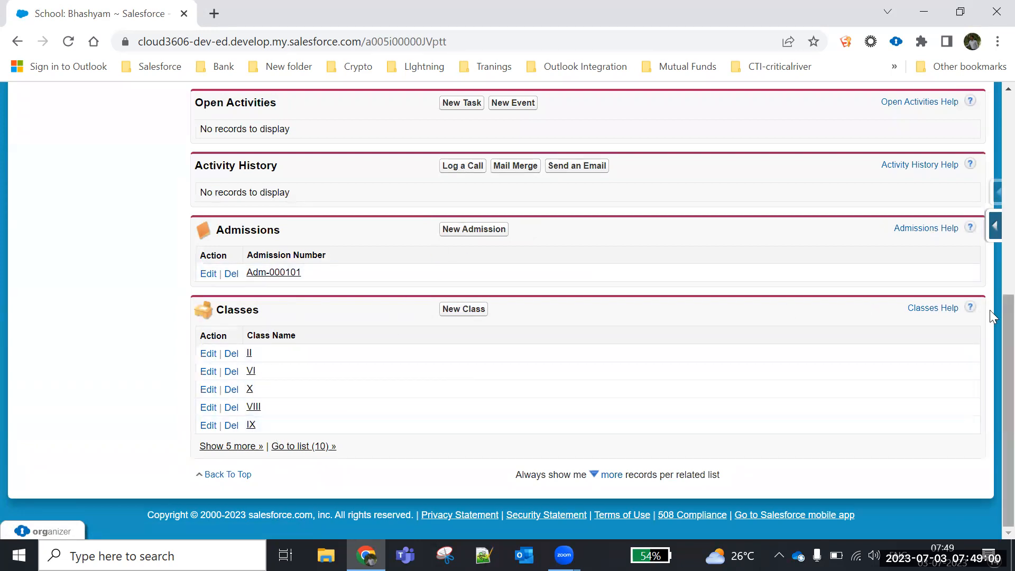
scroll(989, 341, "up", 7)
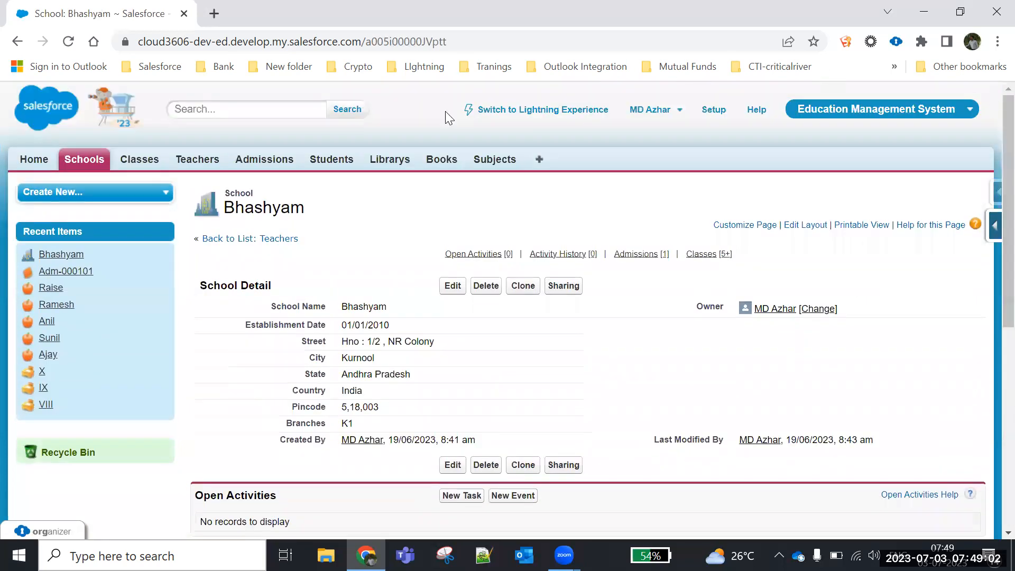
left_click(280, 162)
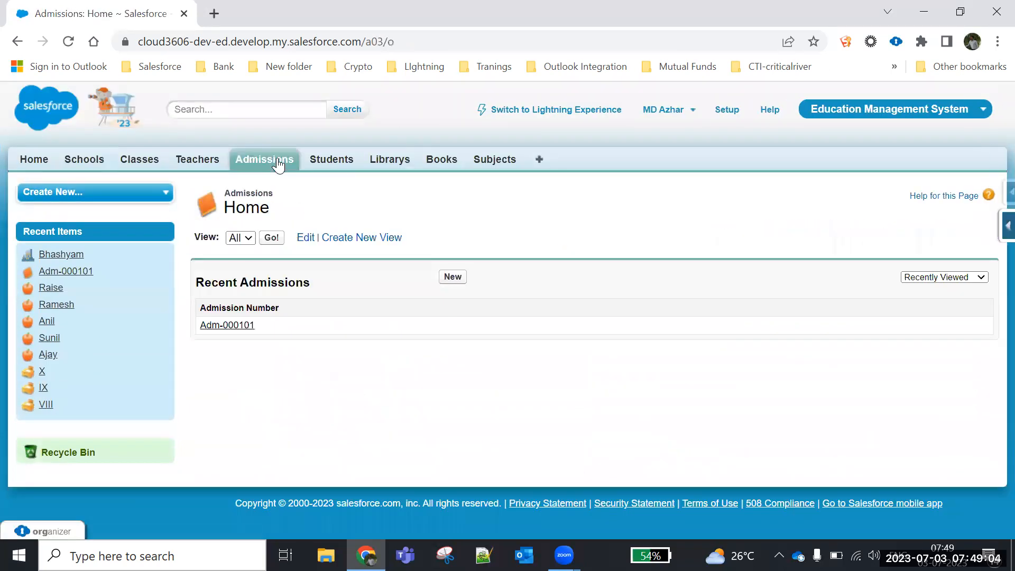
left_click(224, 326)
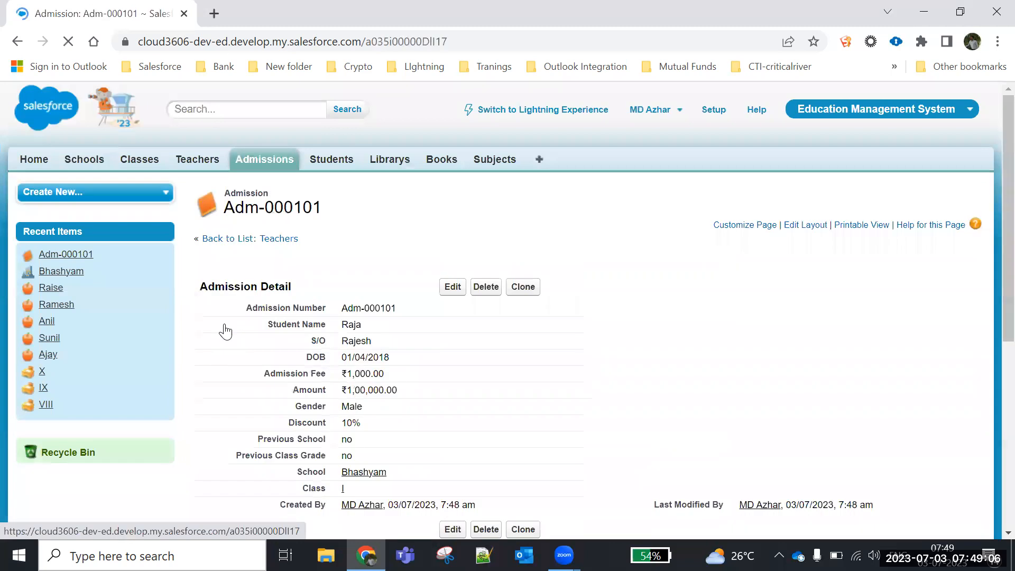
left_click_drag(241, 334, 258, 320)
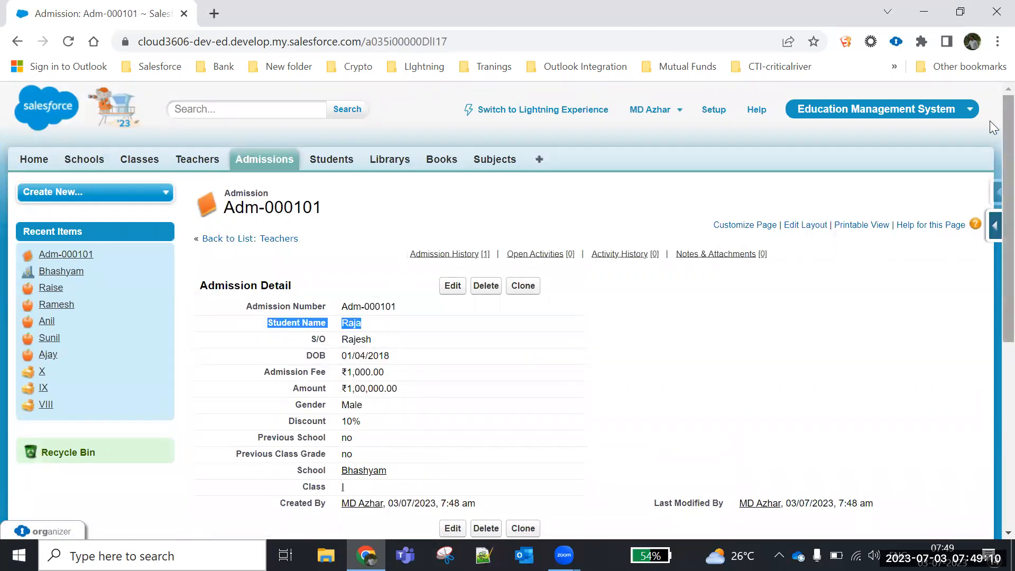
- Start a new student record and enter the student's name and the father's name
left_click(332, 158)
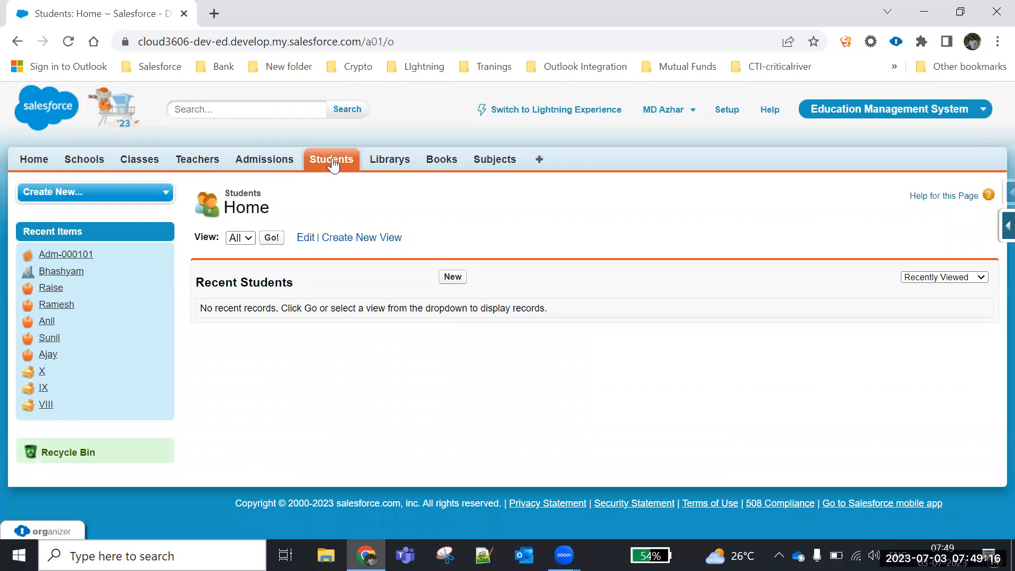
left_click(450, 280)
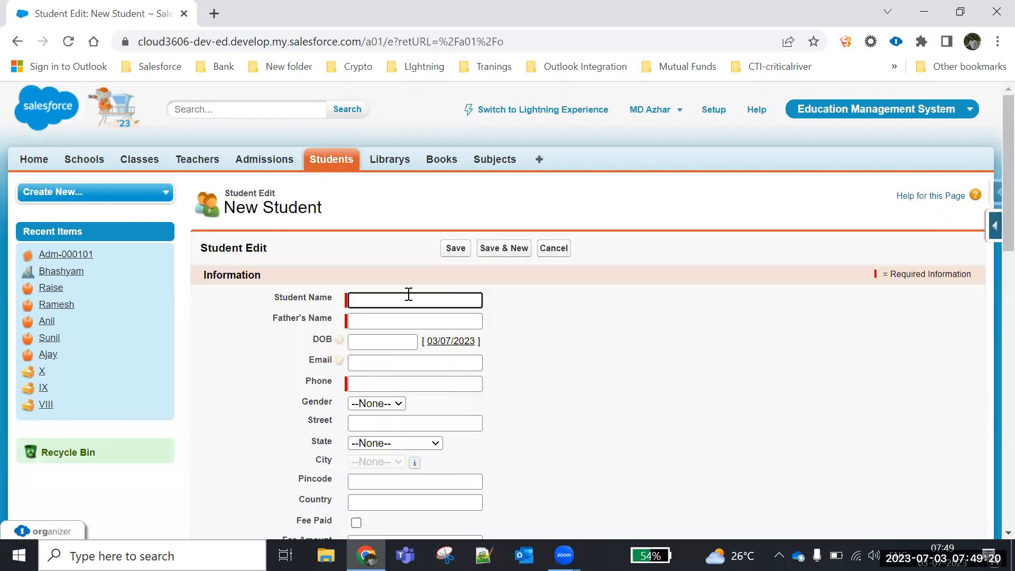
type("Raja")
left_click(373, 322)
type("Rajesh")
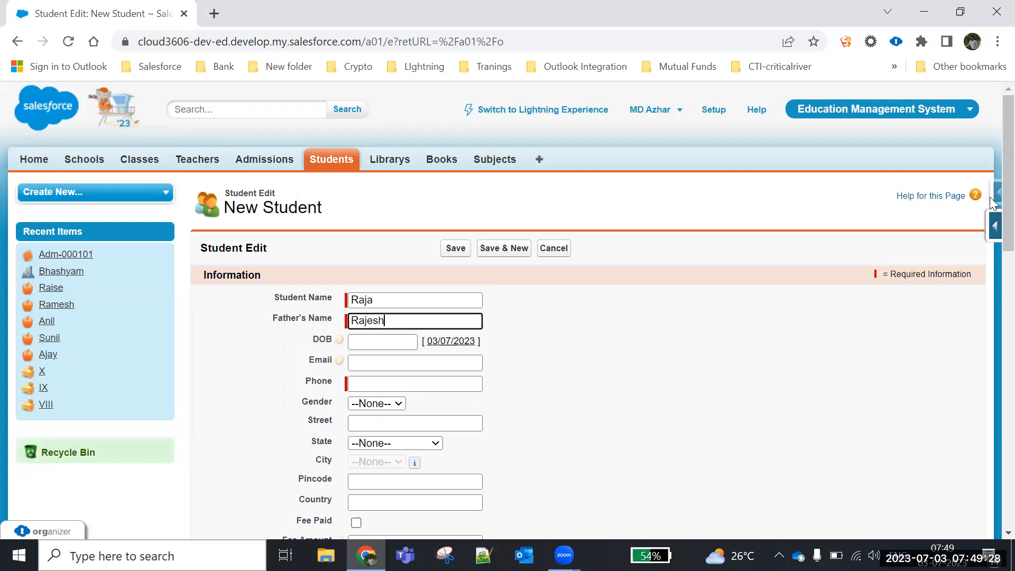
- Enter the student's date of birth with the calendar and correct its year
scroll(992, 272, "down", 5)
scroll(993, 272, "up", 3)
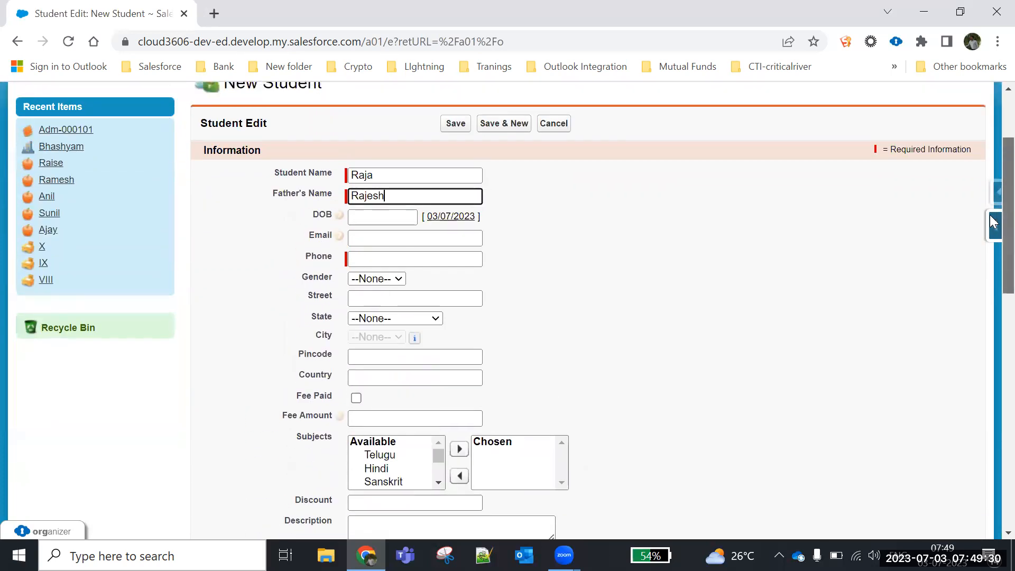
left_click(368, 223)
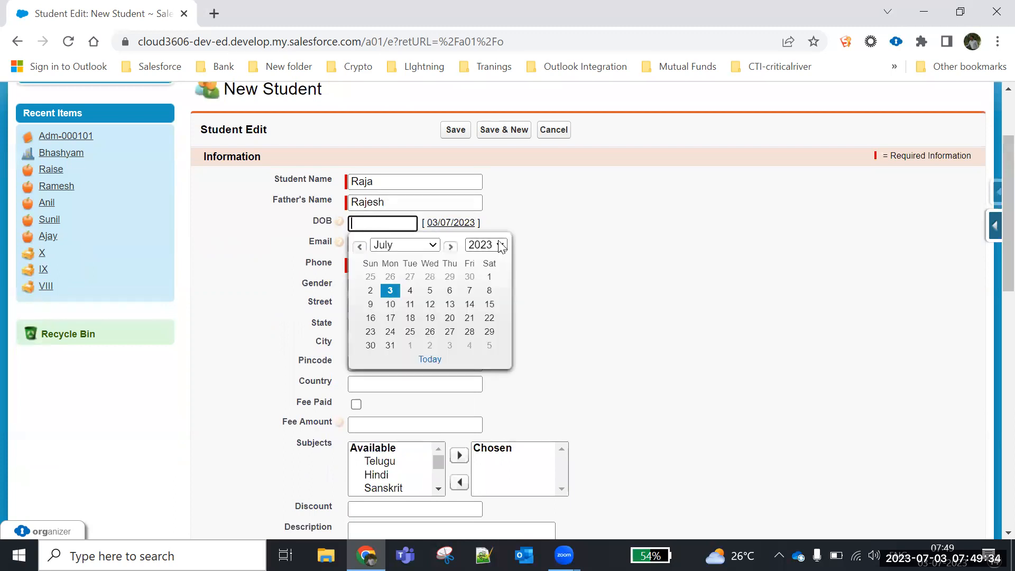
left_click(359, 247)
left_click(359, 246)
left_click(359, 246)
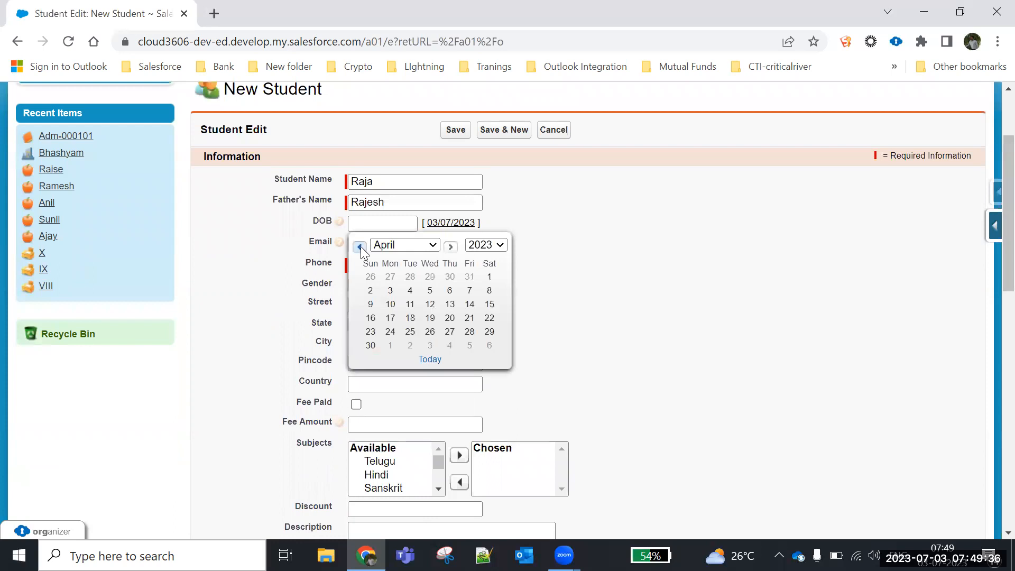
left_click(483, 275)
key("BackSpace")
key("BackSpace")
type("18")
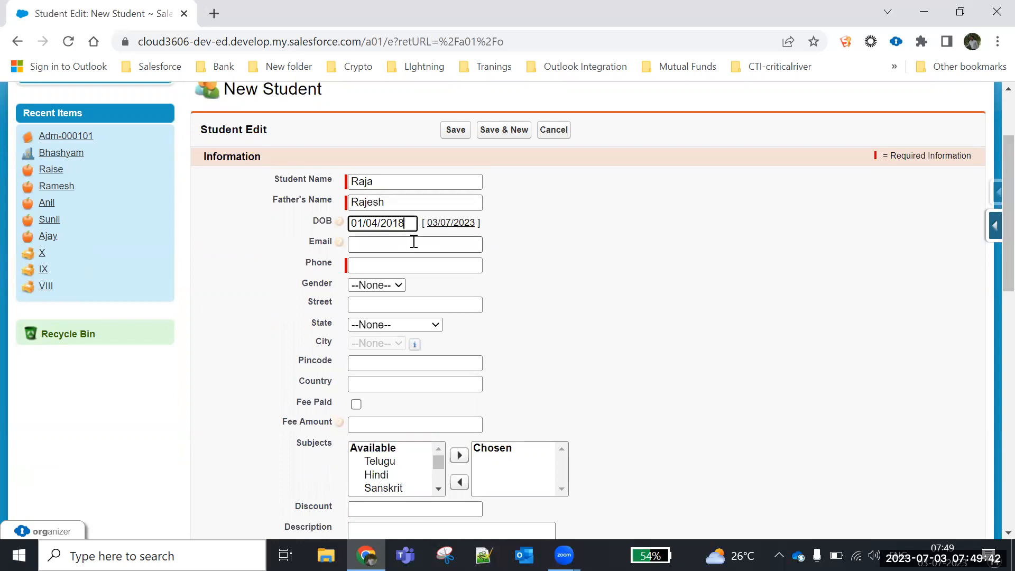
- Enter the student's phone number, leaving the email empty, and set the gender to Male
left_click(414, 242)
left_click(395, 267)
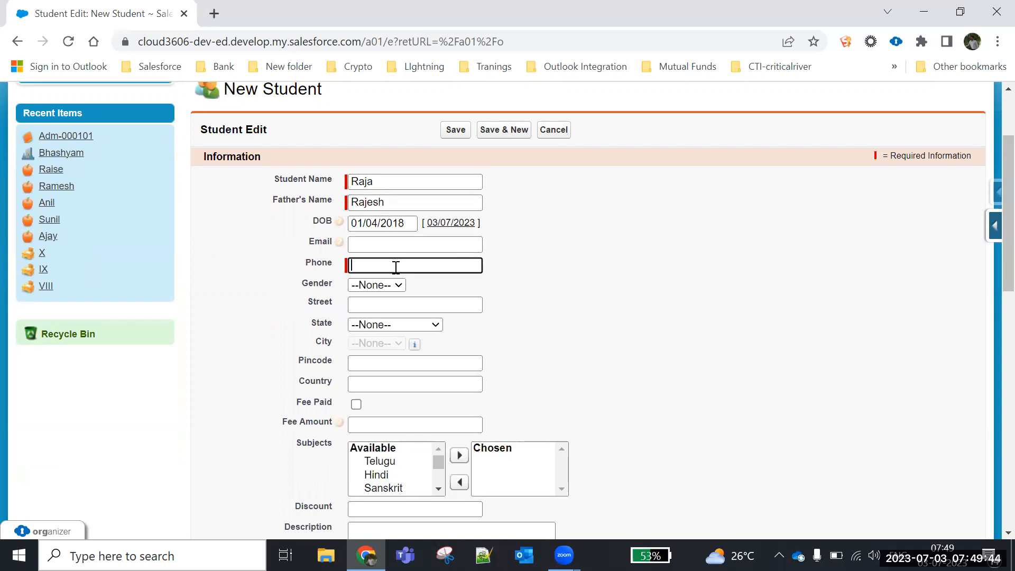
type("987368383")
left_click(376, 285)
left_click(370, 311)
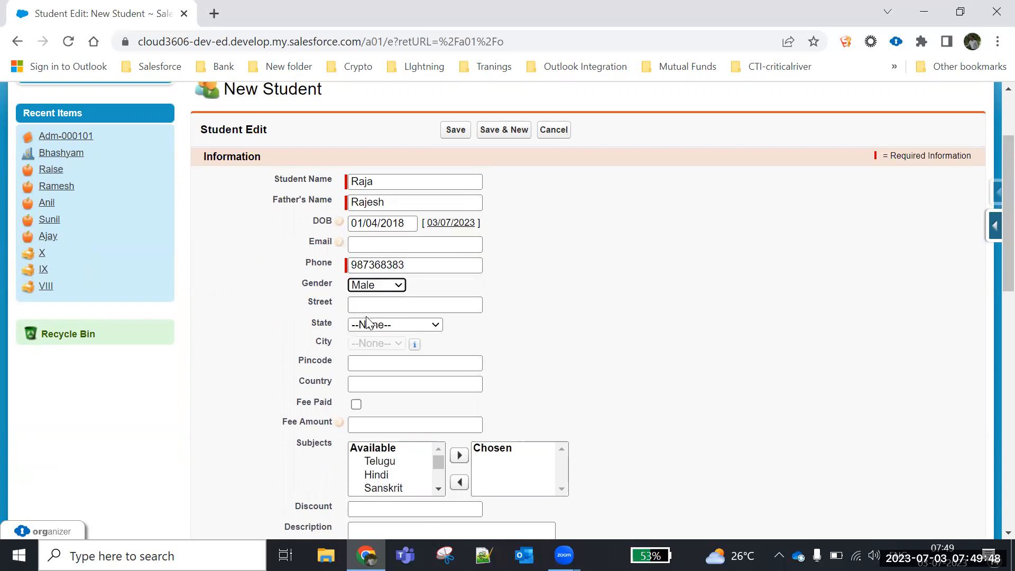
- Fill in the student's street as "xxxxx" and choose Andhra Pradesh as the state and Anantapur as the city
left_click(355, 304)
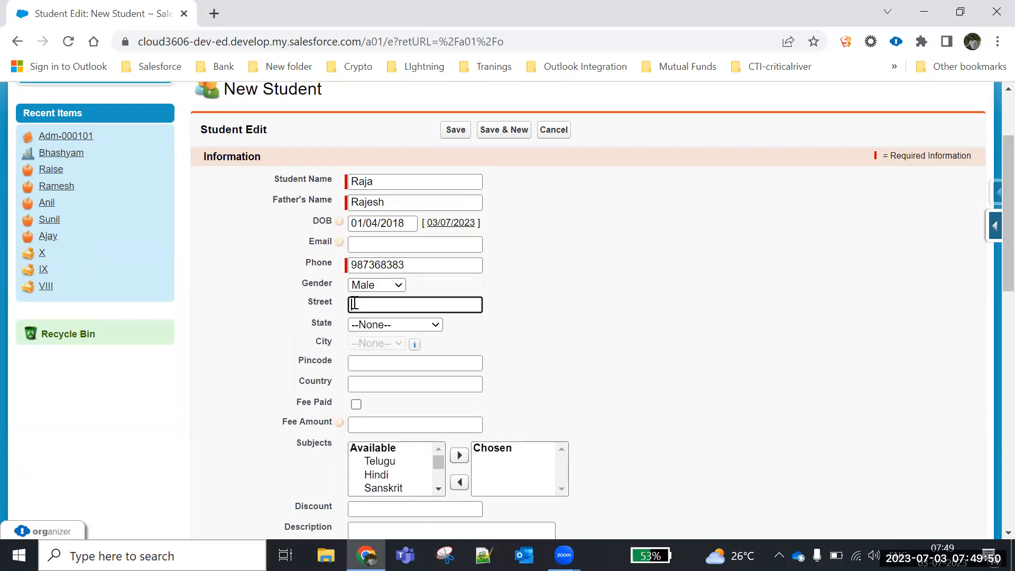
type("xxxxx")
left_click(400, 328)
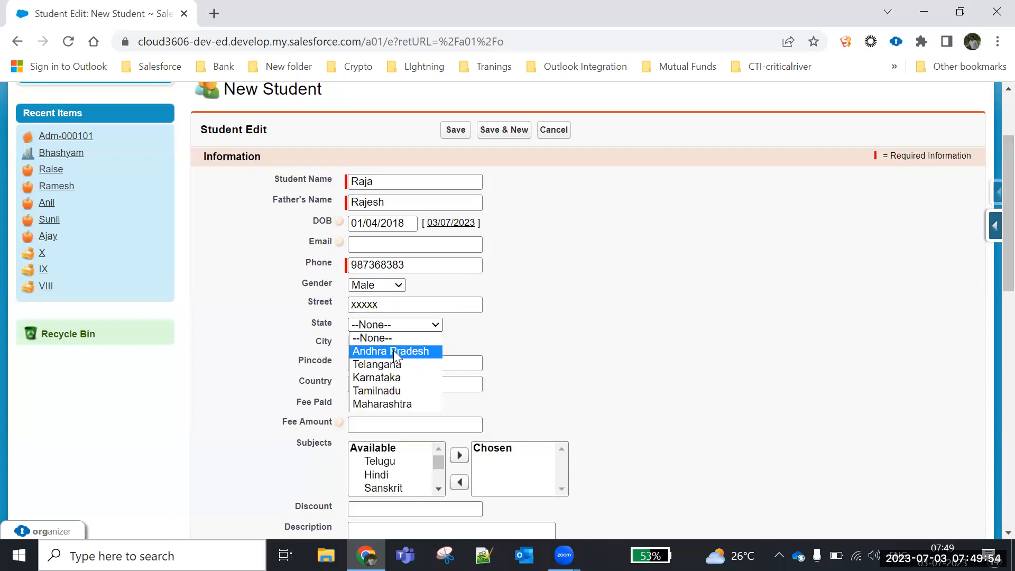
left_click(394, 350)
left_click(390, 343)
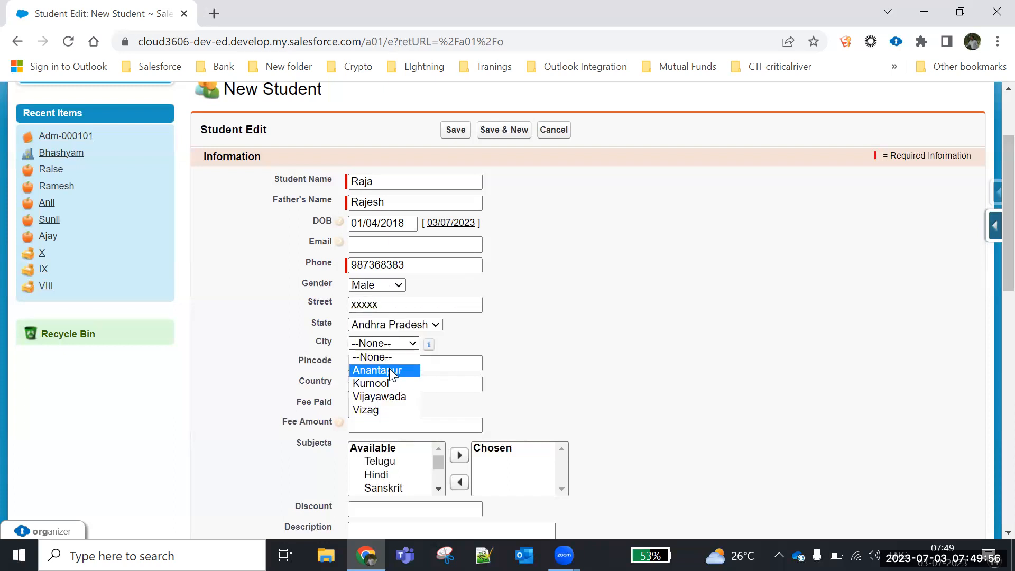
left_click(390, 370)
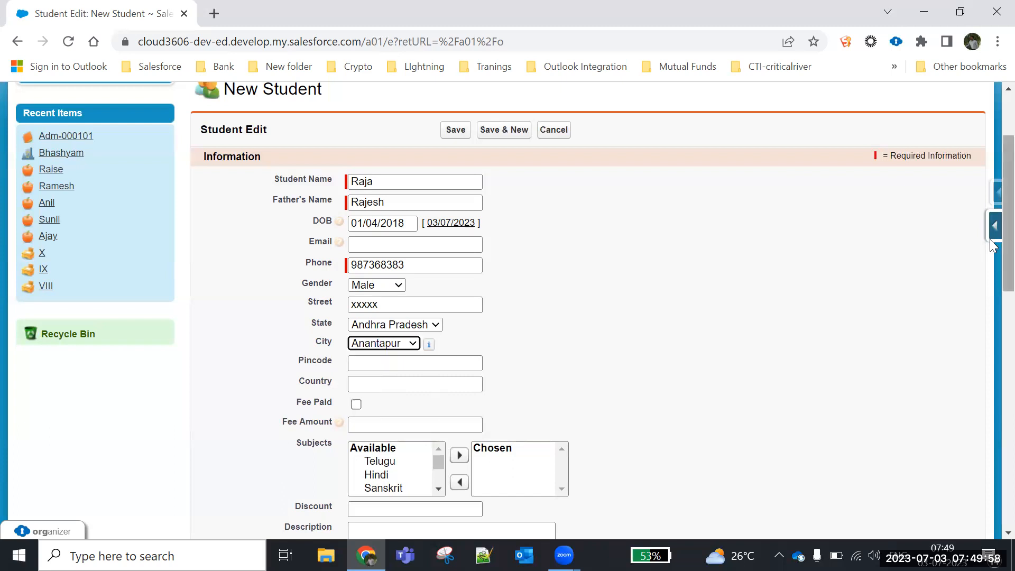
- Set the student's fee amount to 100000
scroll(989, 300, "down", 5)
scroll(990, 301, "up", 1)
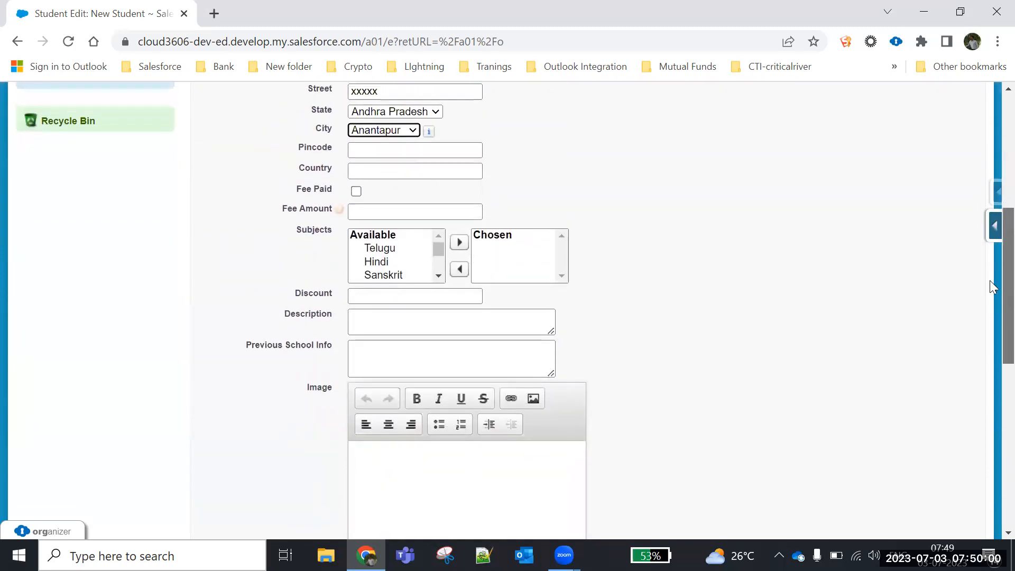
left_click(373, 212)
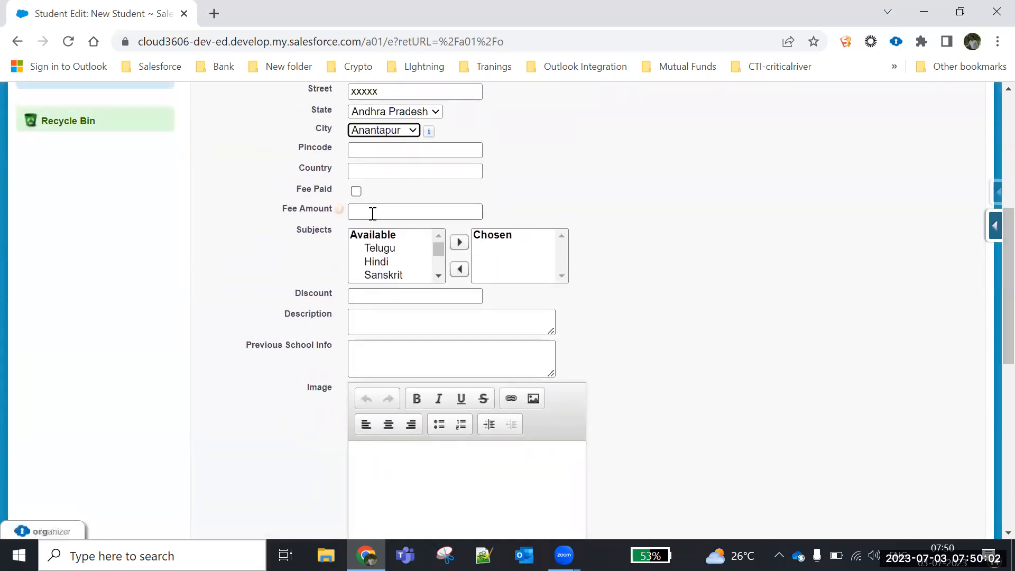
type("100000")
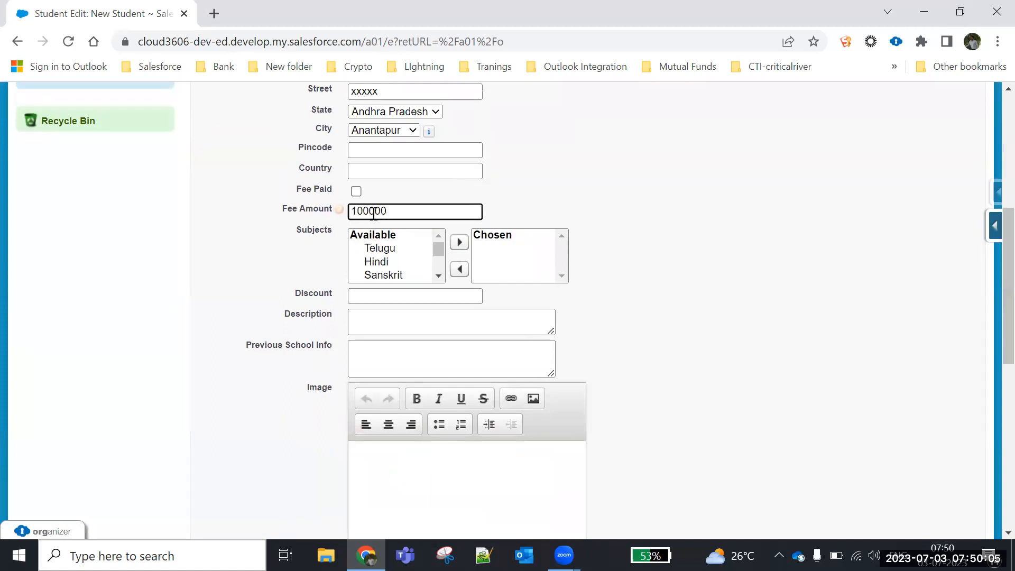
- Add Telugu to the student's chosen subjects
left_click(382, 239)
left_click(387, 249)
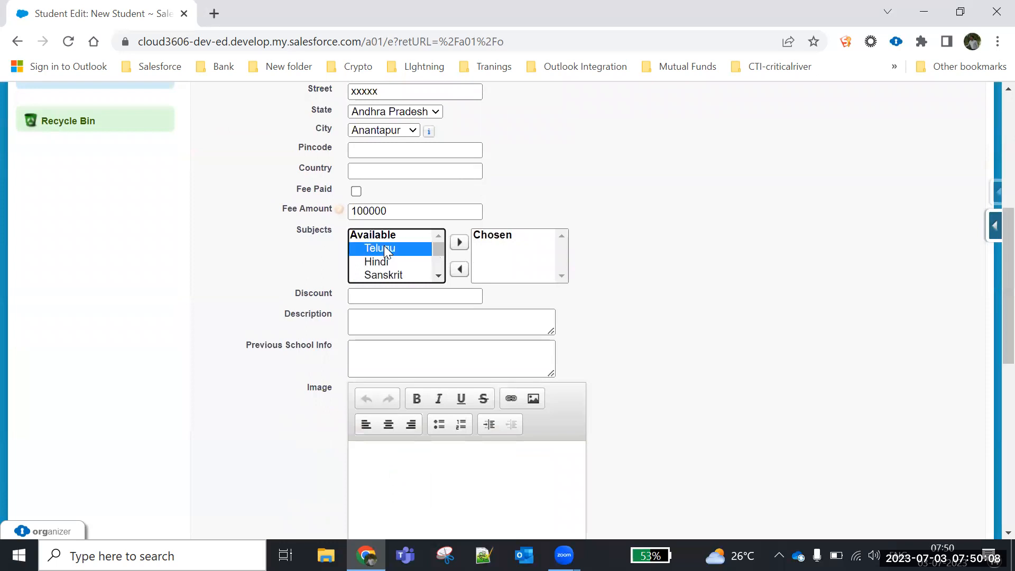
left_click(459, 244)
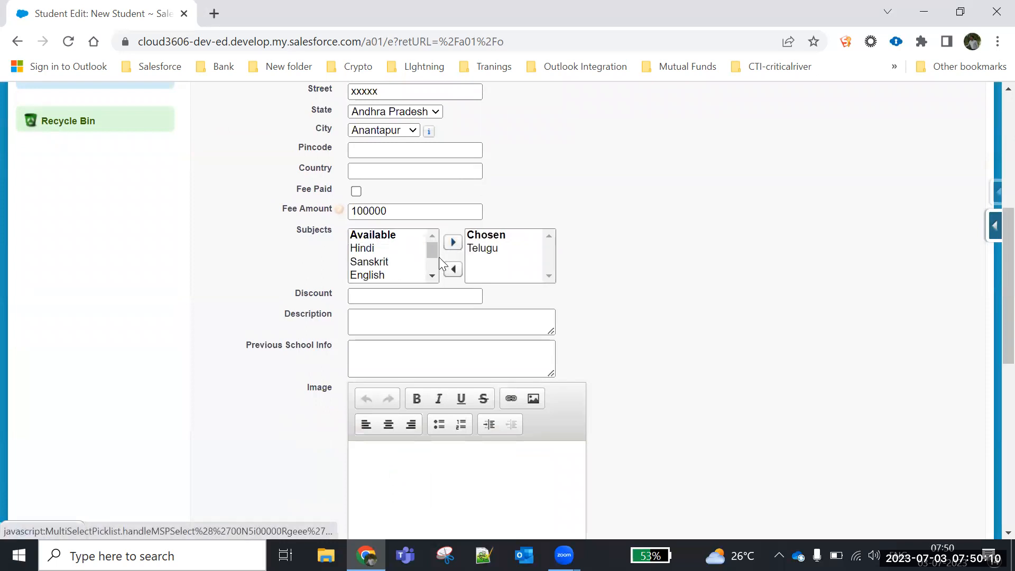
- Add Maths, Social and Science to the student's chosen subjects and set the discount to 10
left_click_drag(434, 253, 433, 262)
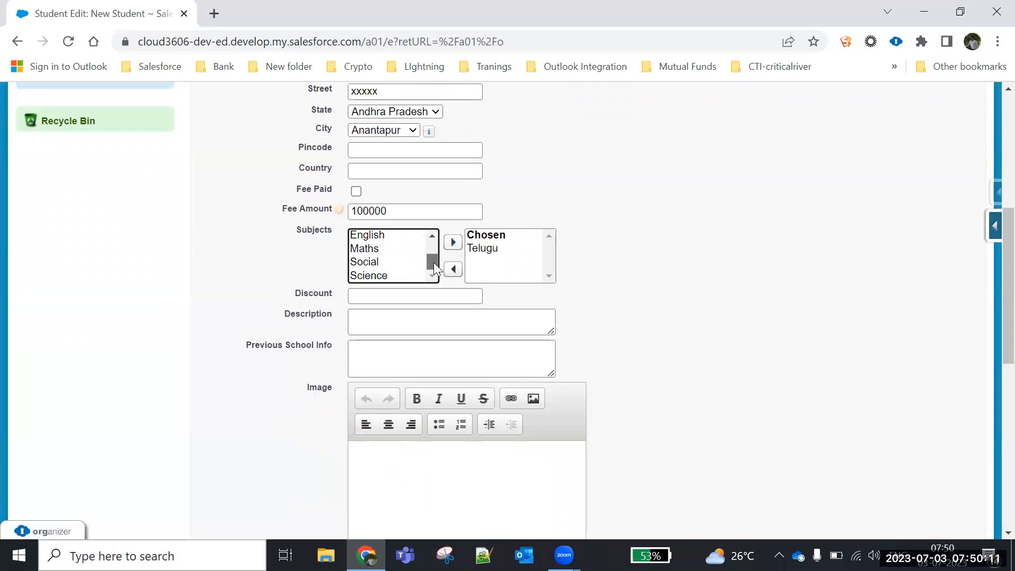
left_click(382, 249)
left_click(377, 259, "ctrl")
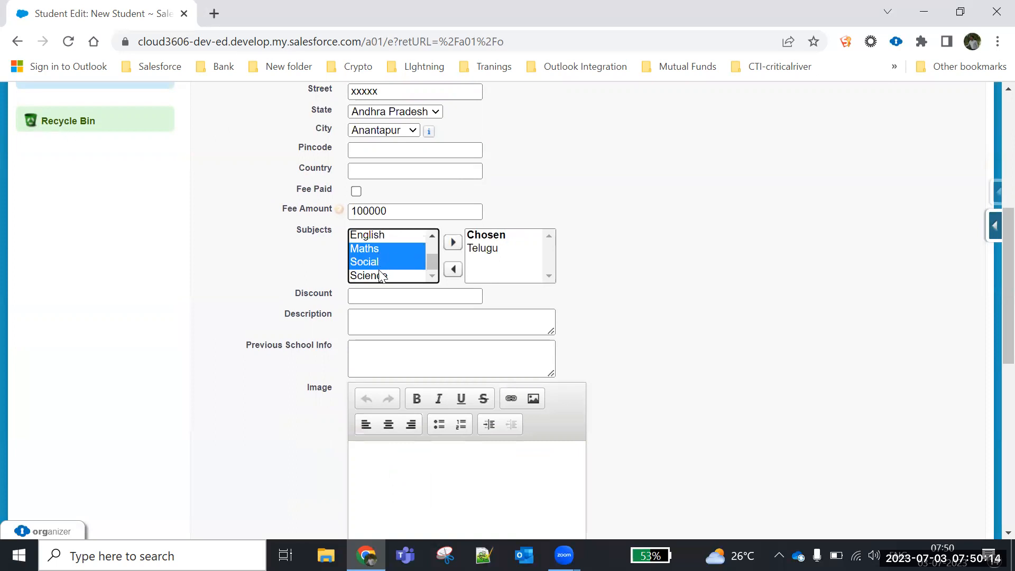
left_click(378, 273, "ctrl")
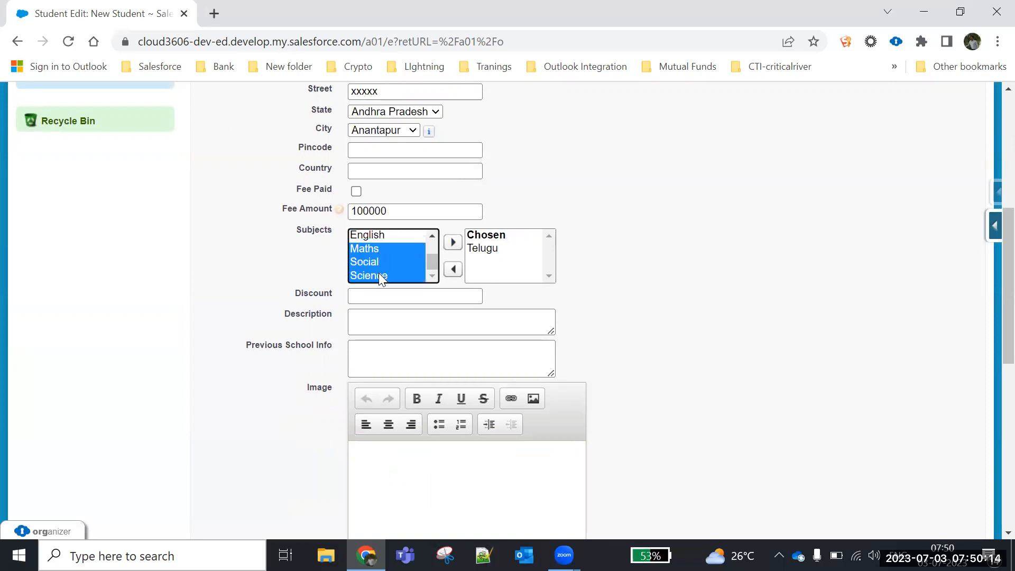
left_click(459, 246)
left_click(436, 294)
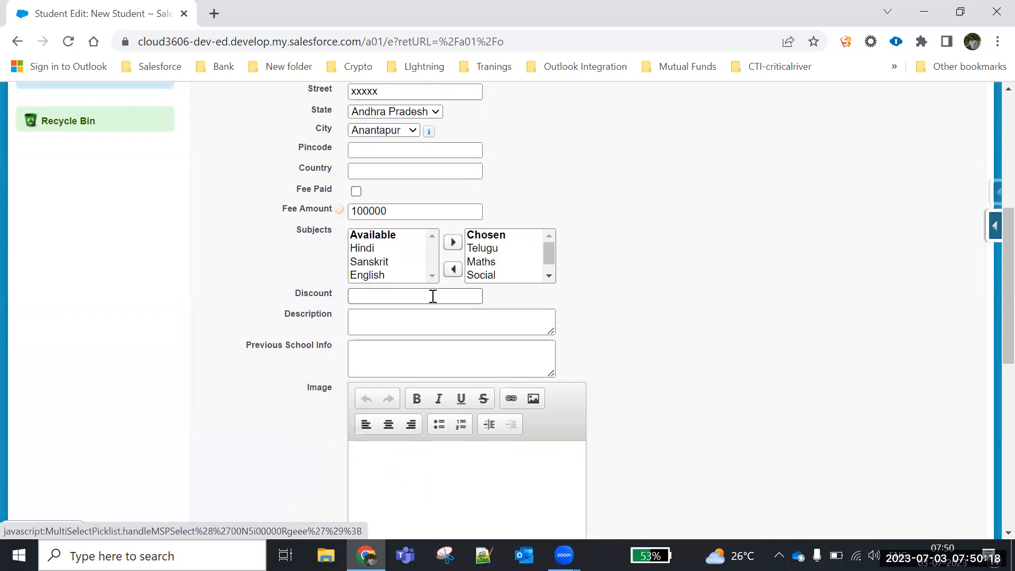
type("10")
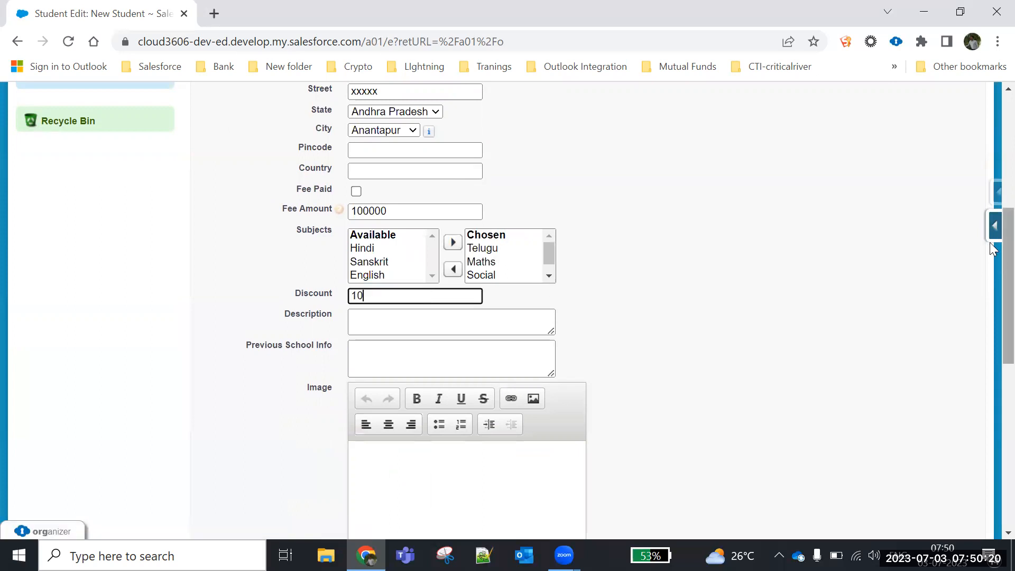
- Link the new student to the school Bhashyam and to the existing admission record, and save the student record
scroll(990, 351, "down", 4)
scroll(990, 351, "down", 5)
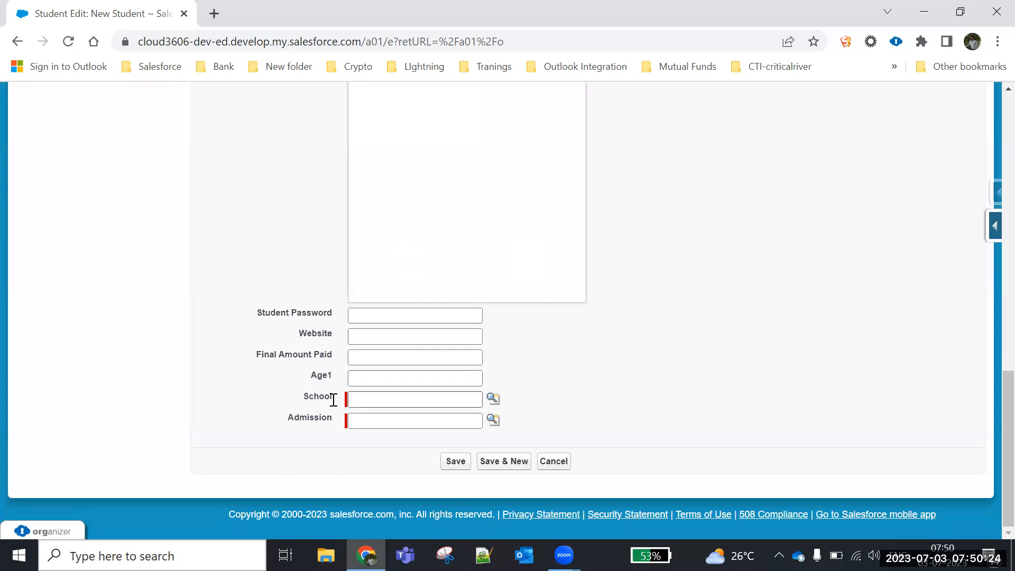
left_click(493, 399)
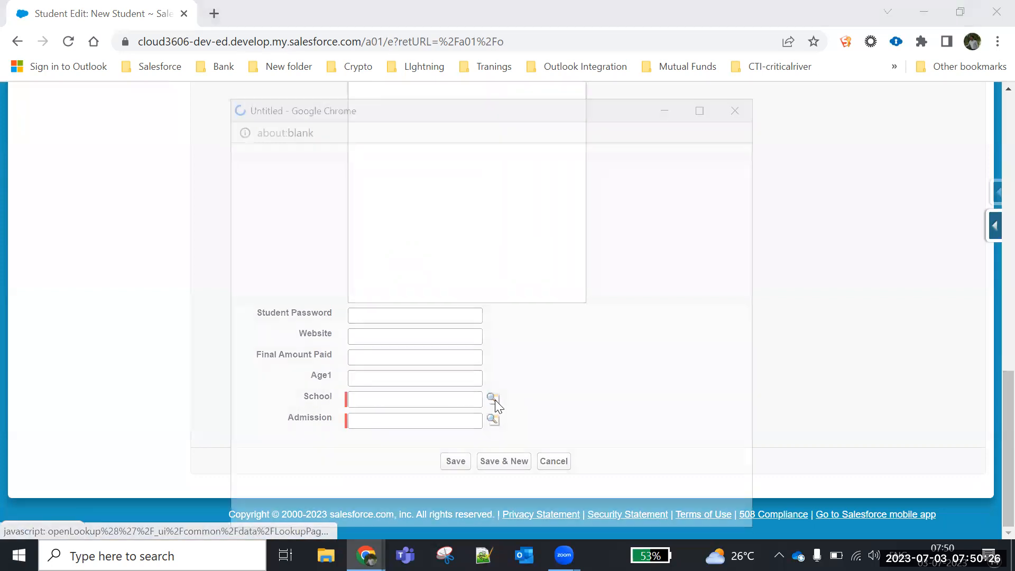
left_click(260, 295)
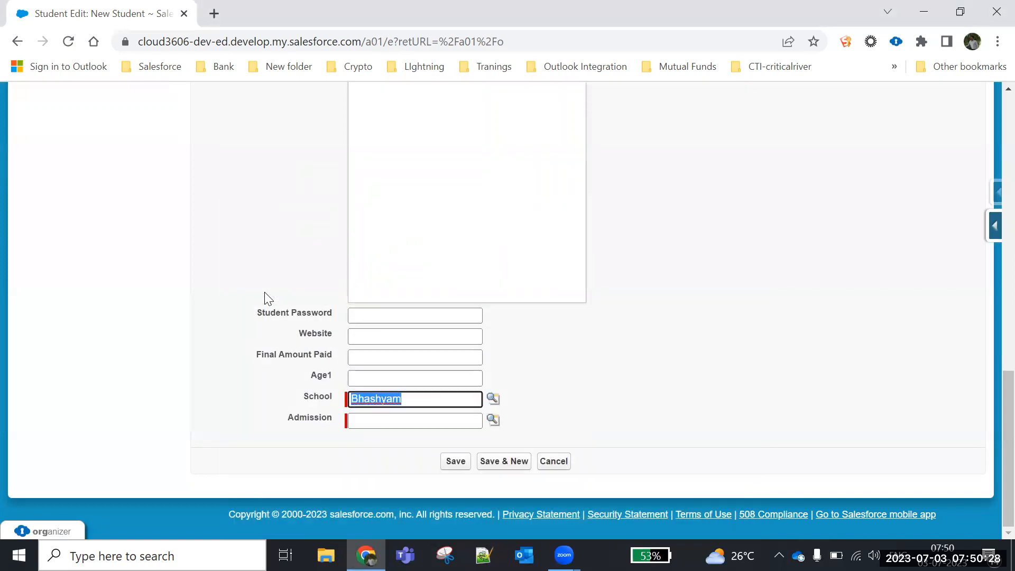
left_click(493, 420)
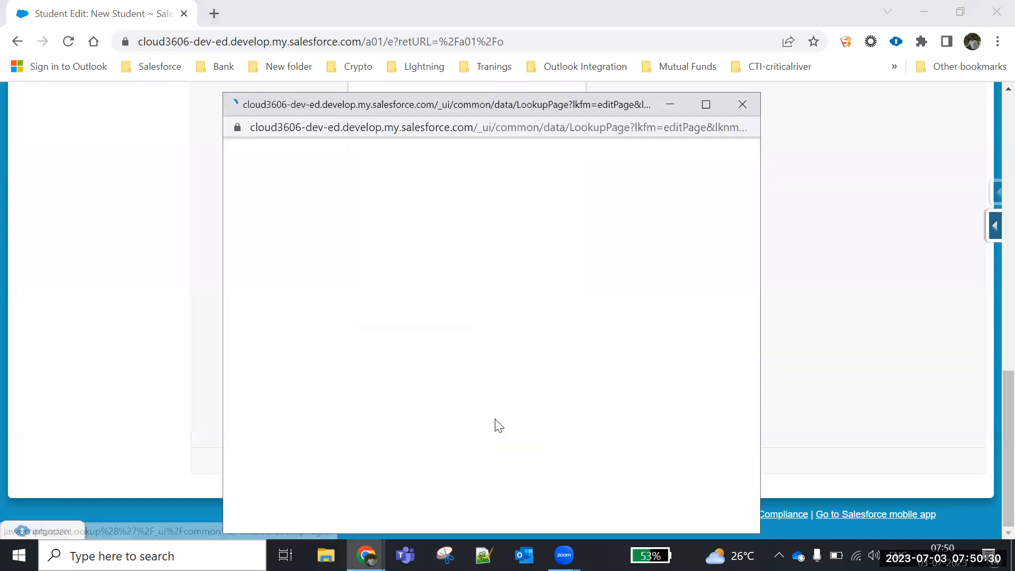
left_click(269, 294)
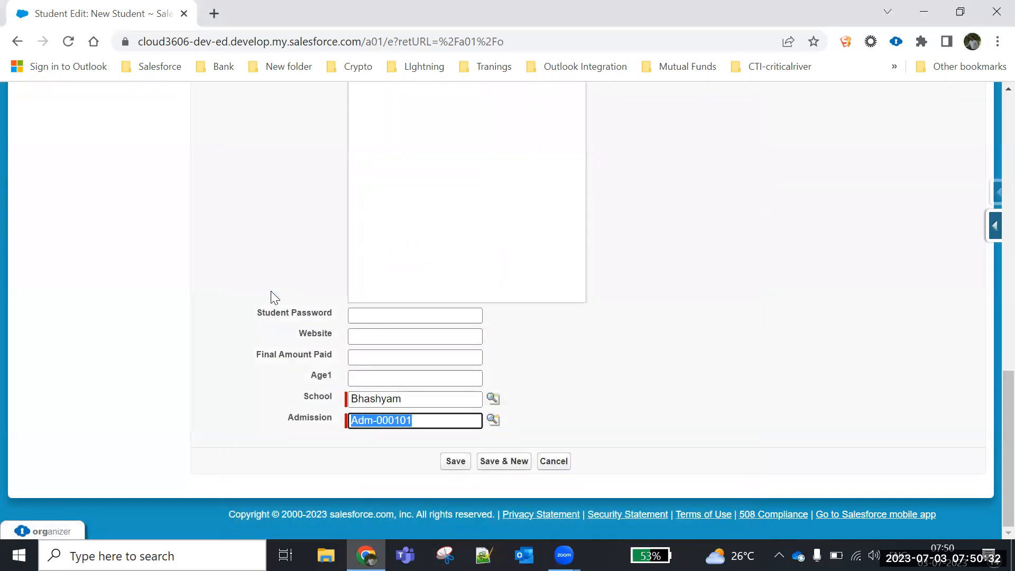
left_click(458, 467)
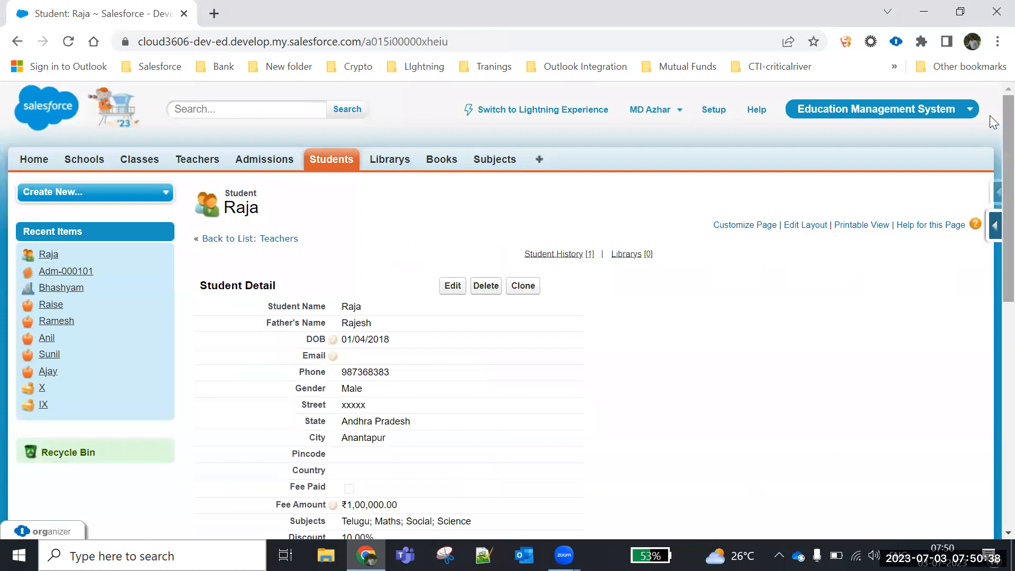
- Examine the saved student record's details and the fields on its edit form, leaving the form without changes
scroll(992, 265, "down", 5)
scroll(992, 265, "down", 2)
scroll(990, 287, "up", 5)
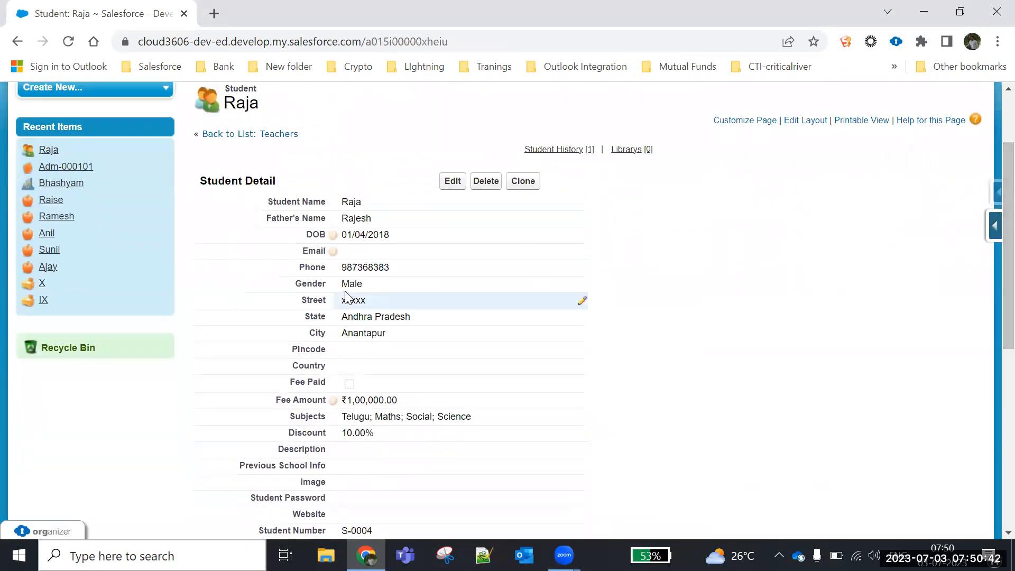
scroll(992, 239, "down", 2)
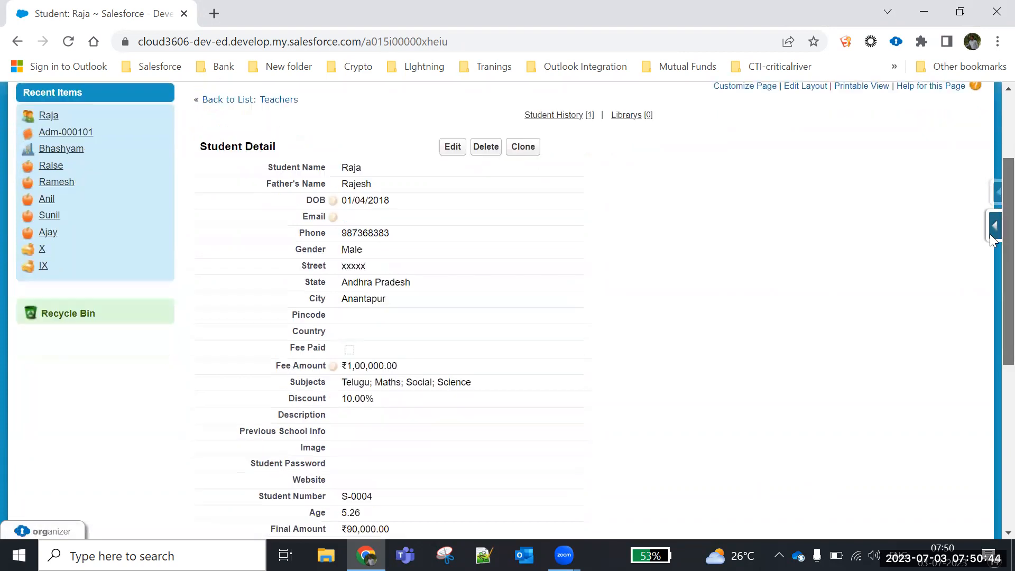
scroll(990, 298, "down", 6)
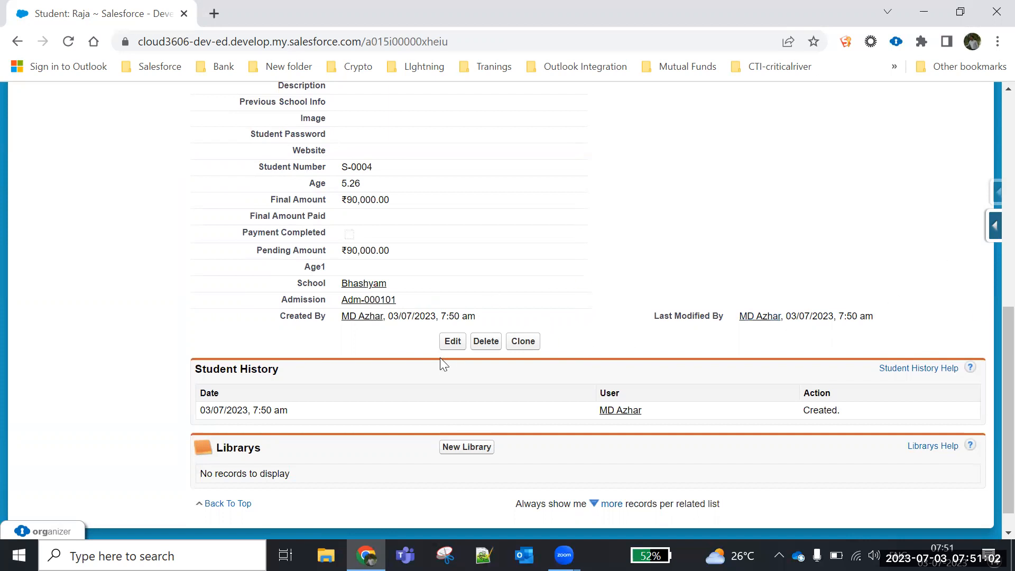
left_click(453, 341)
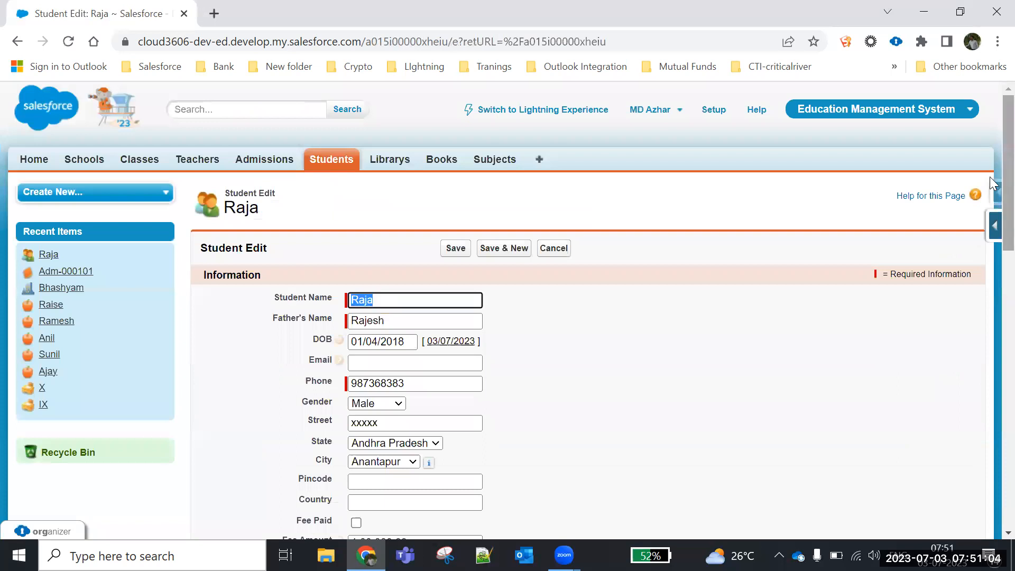
scroll(989, 238, "down", 3)
scroll(989, 280, "down", 12)
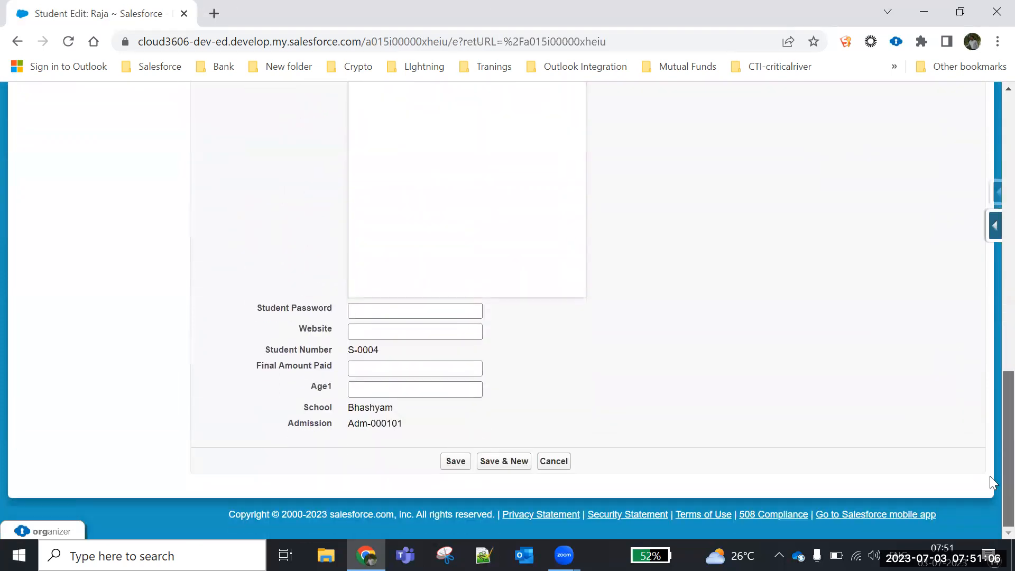
scroll(989, 476, "up", 15)
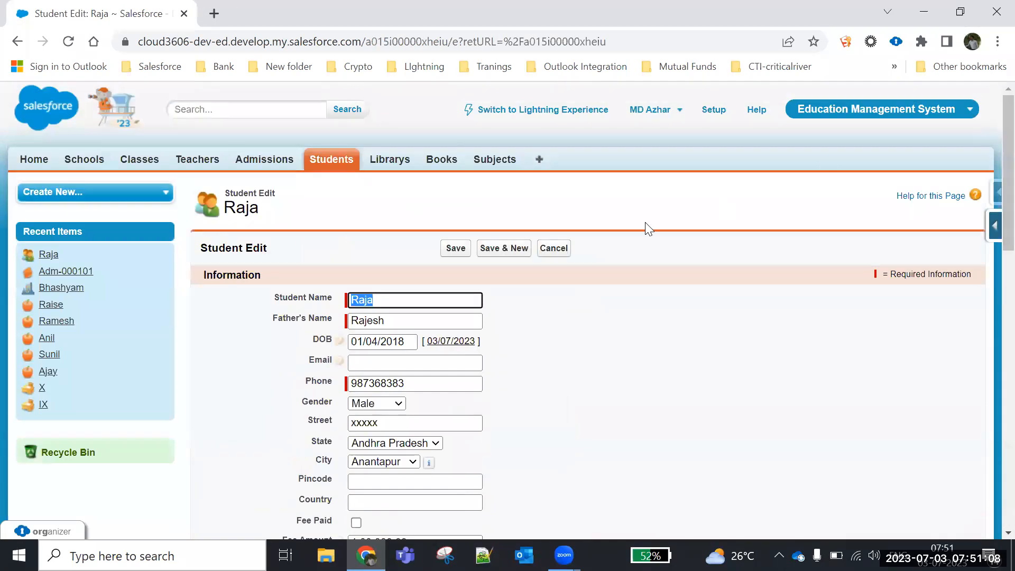
left_click(552, 249)
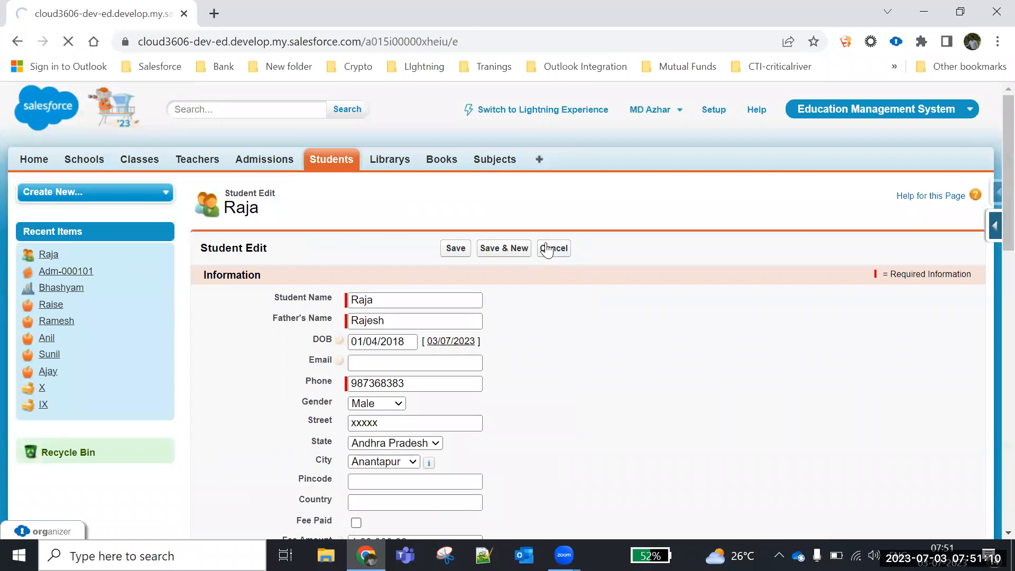
- Start a clone of the student record to inspect its form fields, and discard the clone
left_click(523, 286)
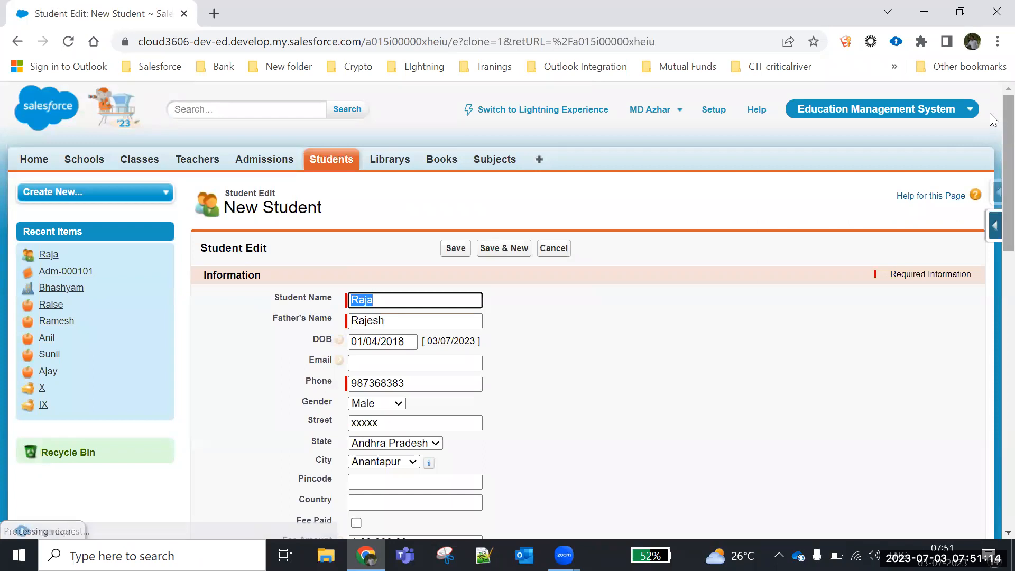
scroll(989, 342, "down", 15)
scroll(986, 474, "up", 15)
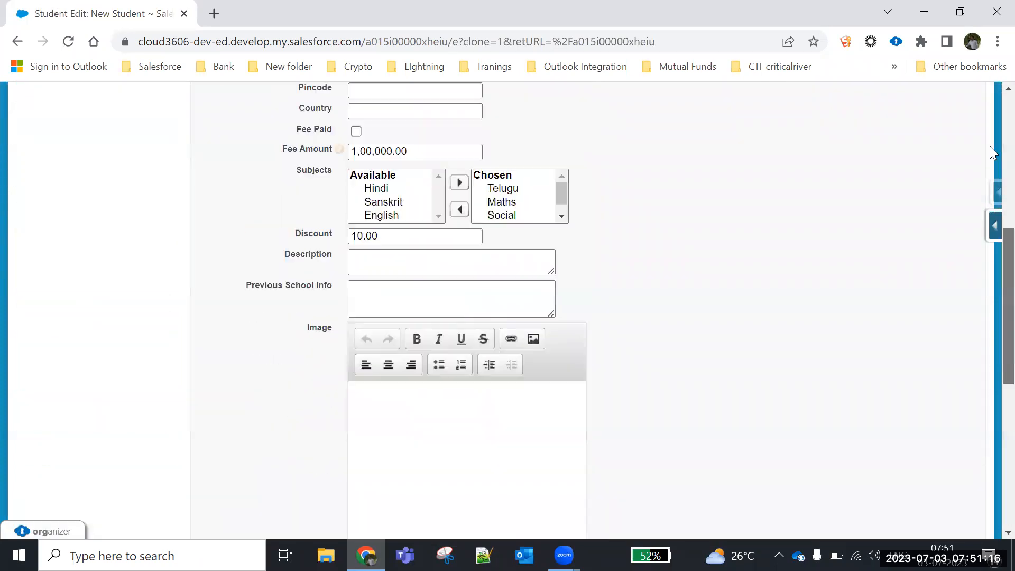
left_click(556, 221)
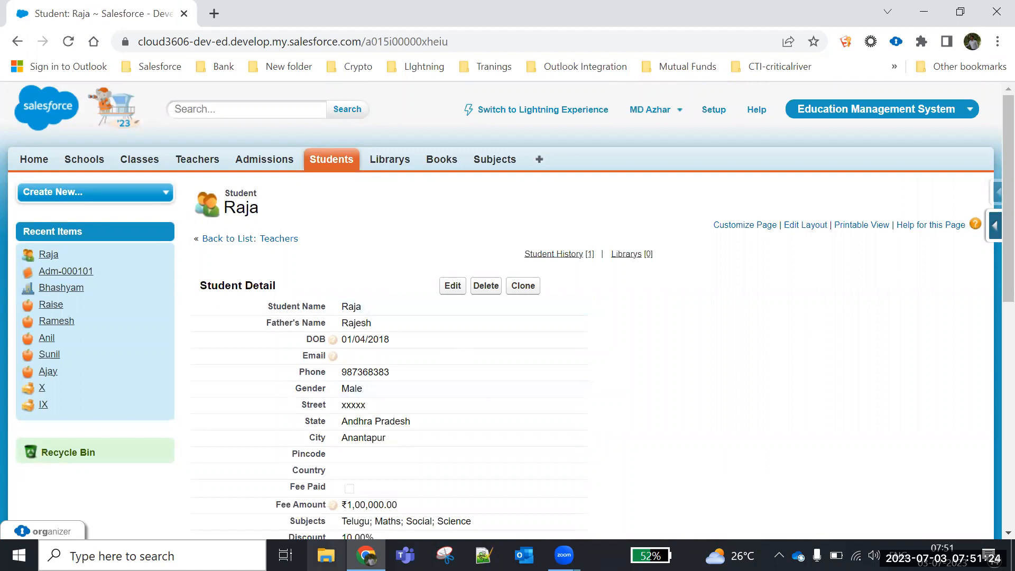
- Open the Batch1 Word document from File Explorer and examine the object relationships listed under EMS
left_click(327, 555)
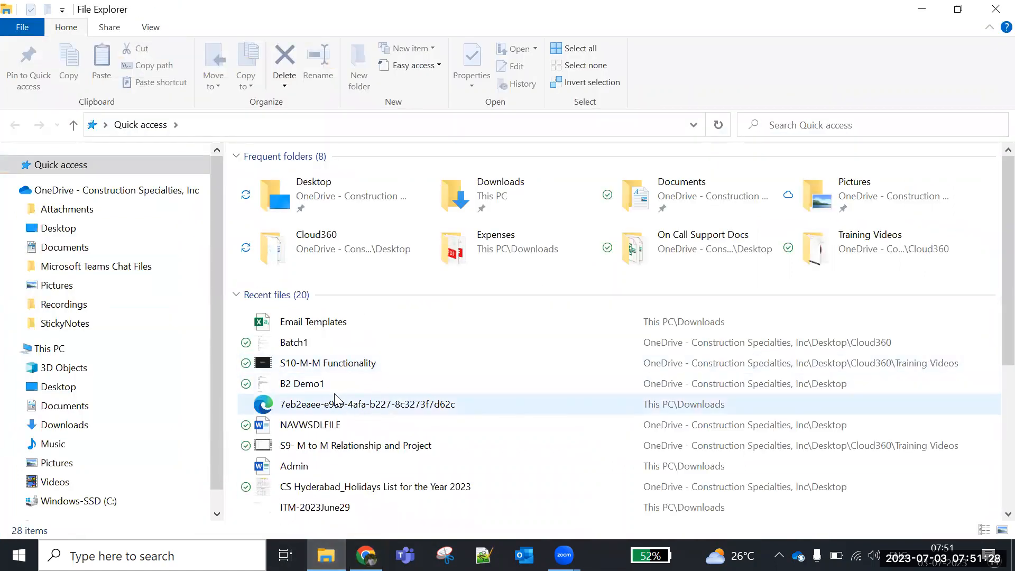
left_click(300, 341)
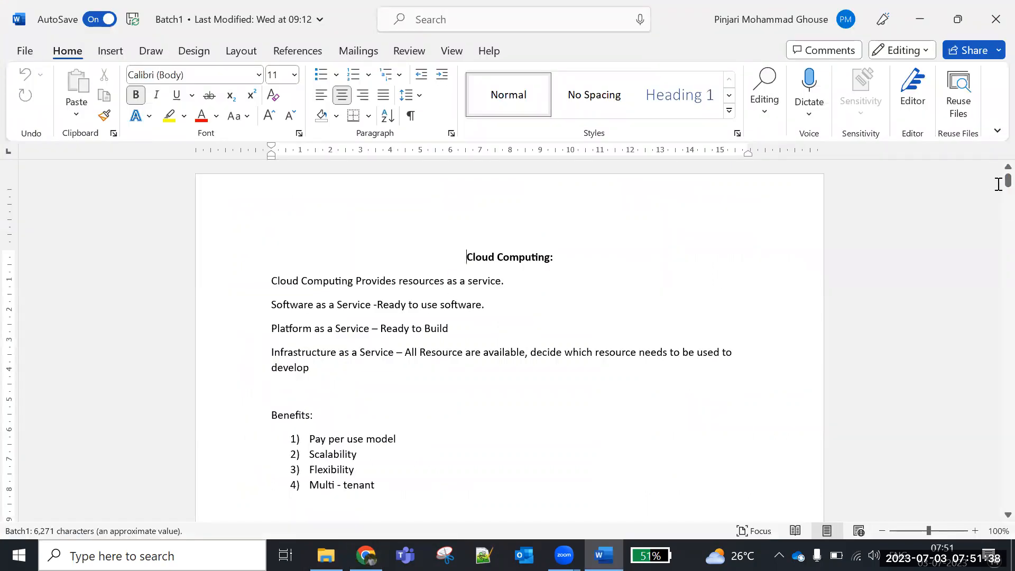
left_click_drag(993, 183, 990, 469)
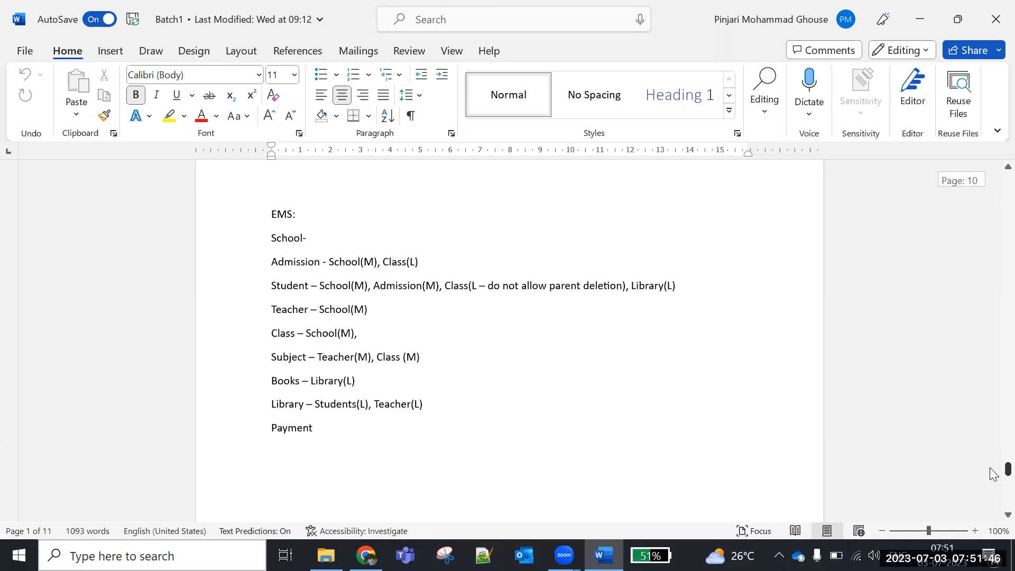
left_click_drag(991, 468, 990, 468)
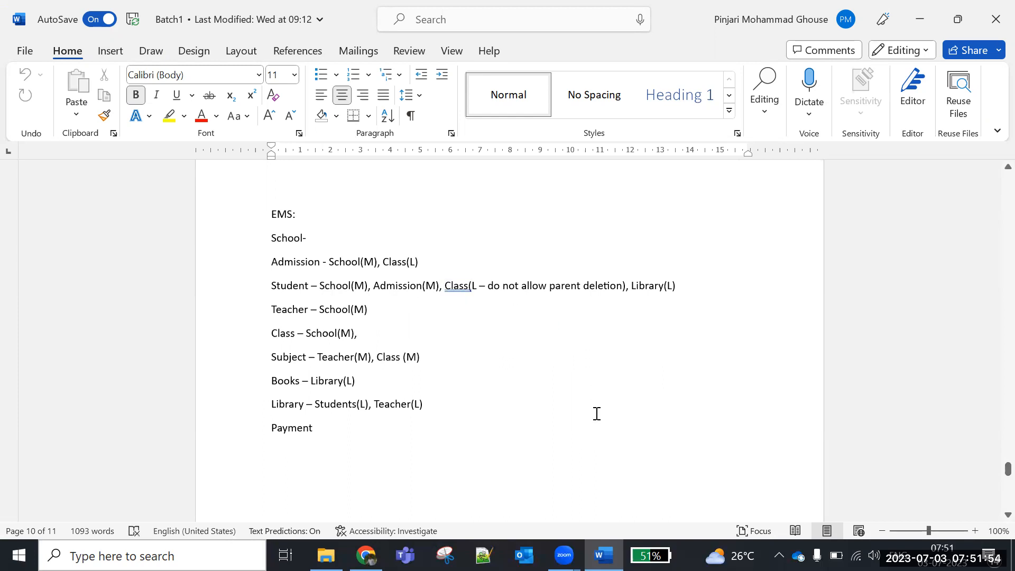
- Switch back to Salesforce and check the student's edit form for the relationship fields, cancelling without changes
key("alt+Tab")
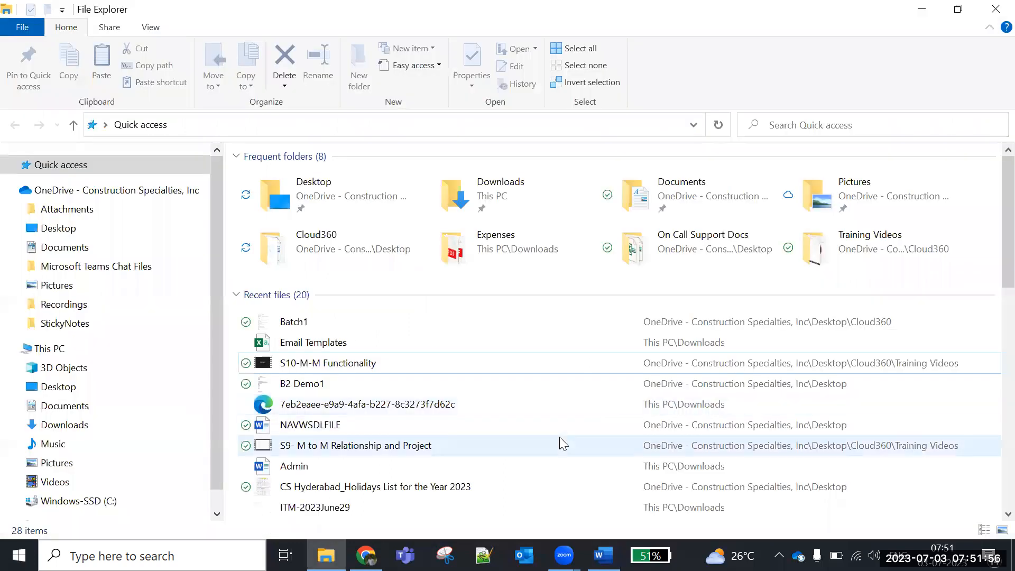
key("alt+Tab")
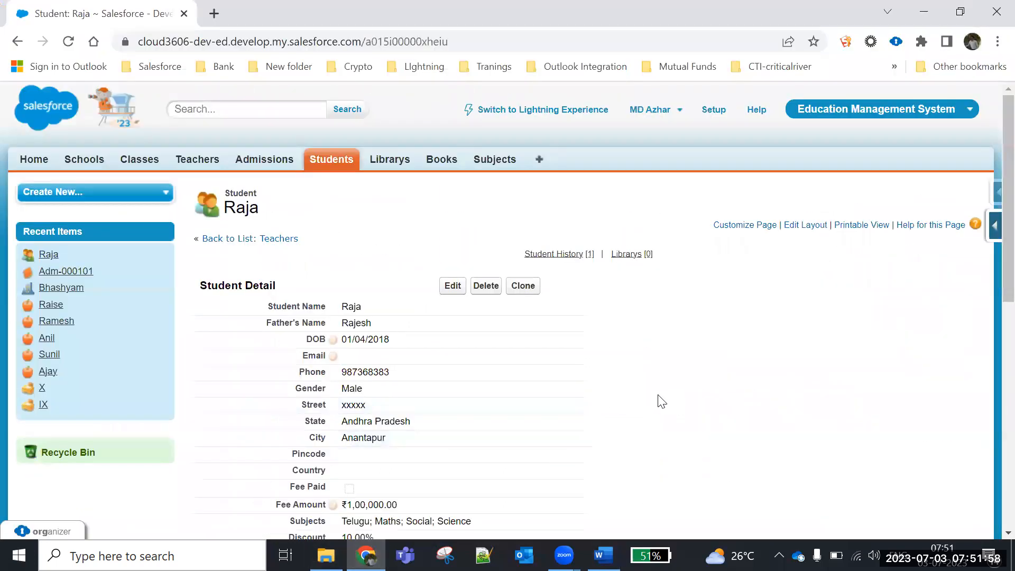
left_click(448, 290)
scroll(991, 211, "down", 2)
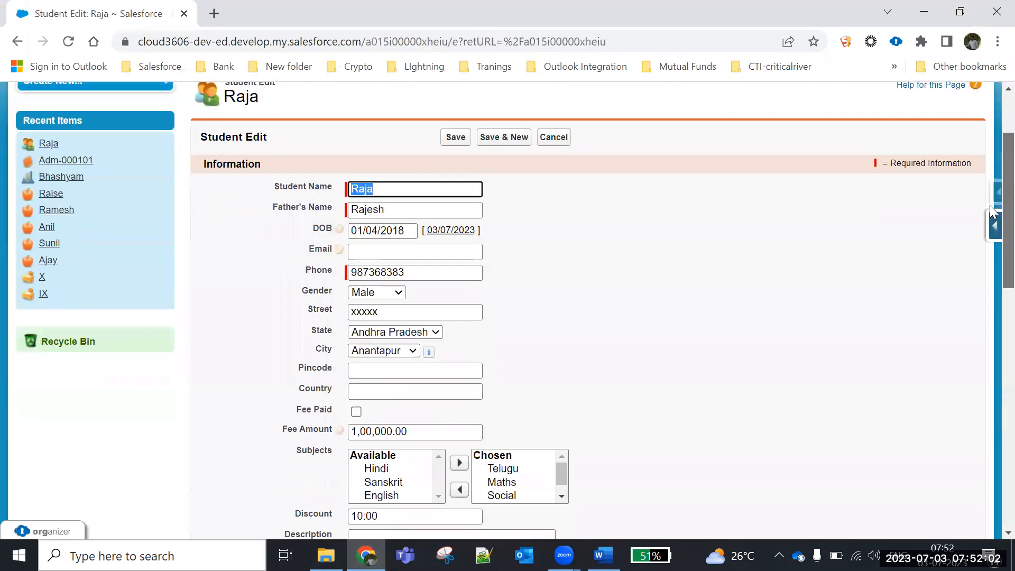
scroll(991, 211, "down", 8)
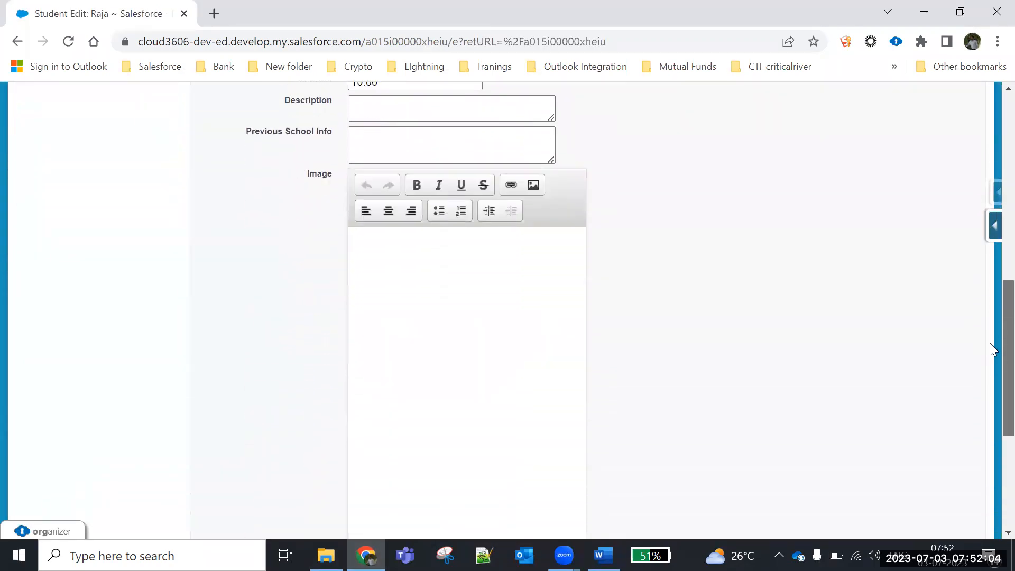
scroll(992, 349, "down", 5)
scroll(990, 418, "up", 15)
scroll(990, 263, "down", 5)
scroll(990, 263, "down", 8)
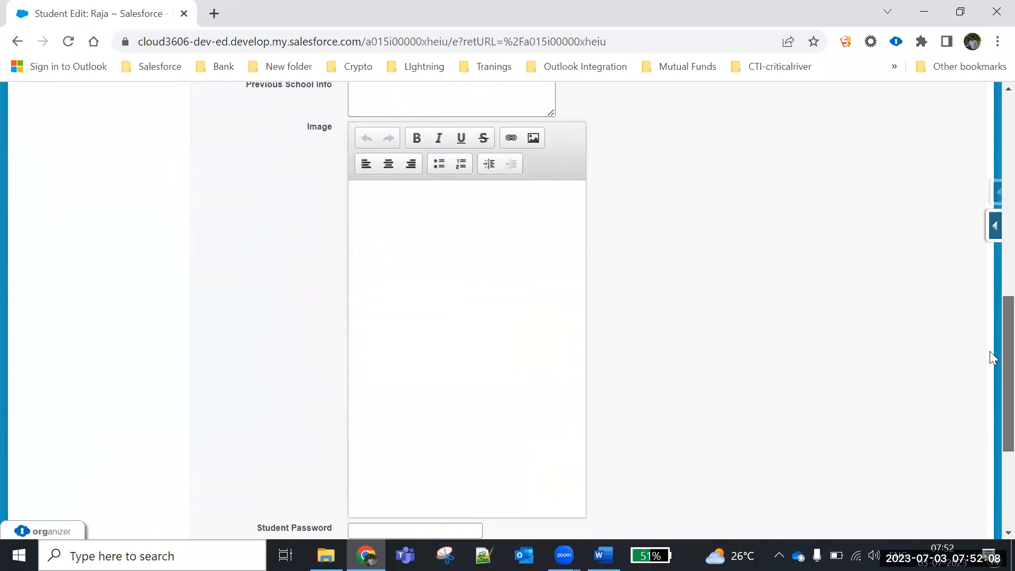
scroll(989, 372, "up", 13)
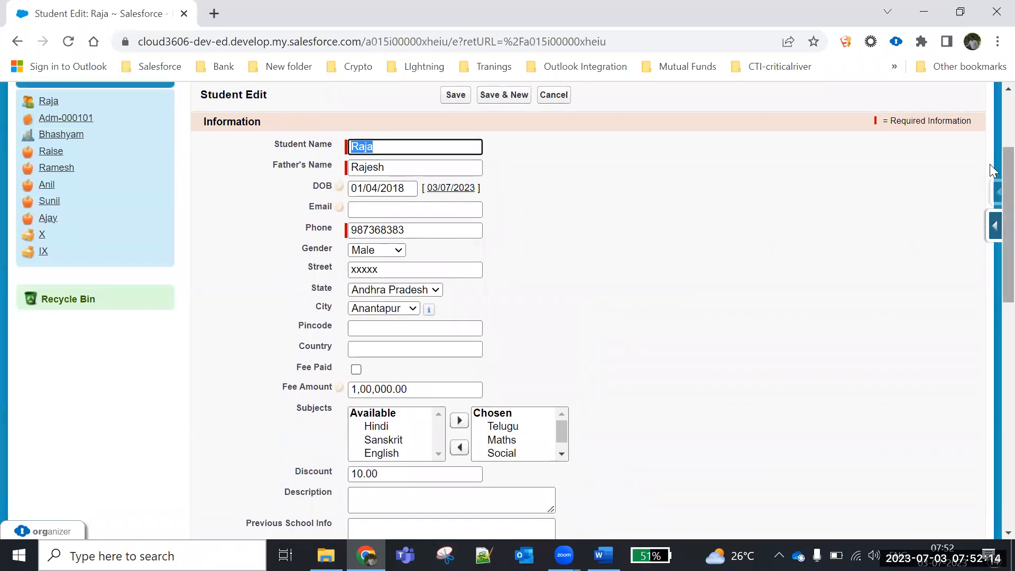
scroll(992, 169, "down", 13)
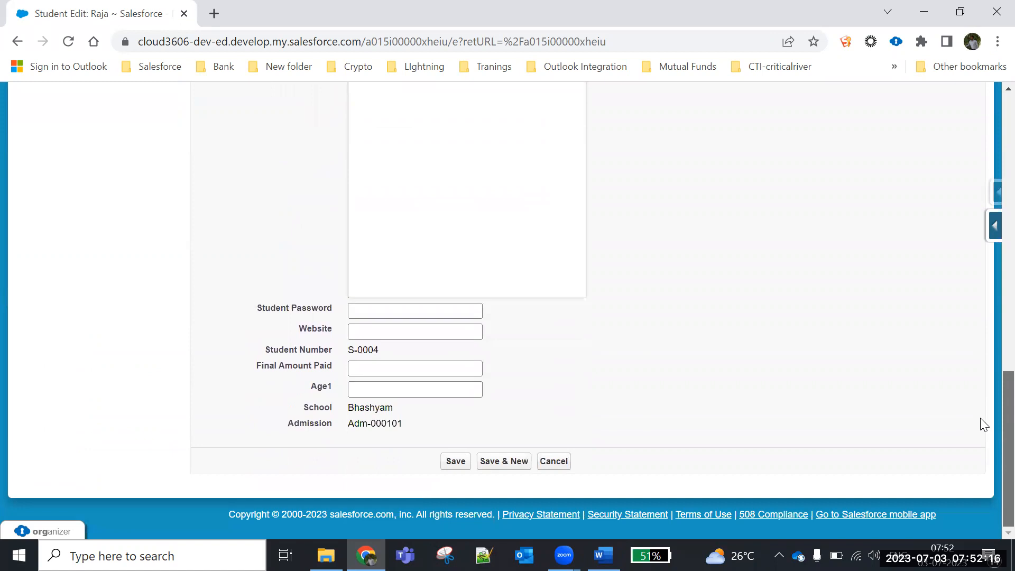
left_click(556, 461)
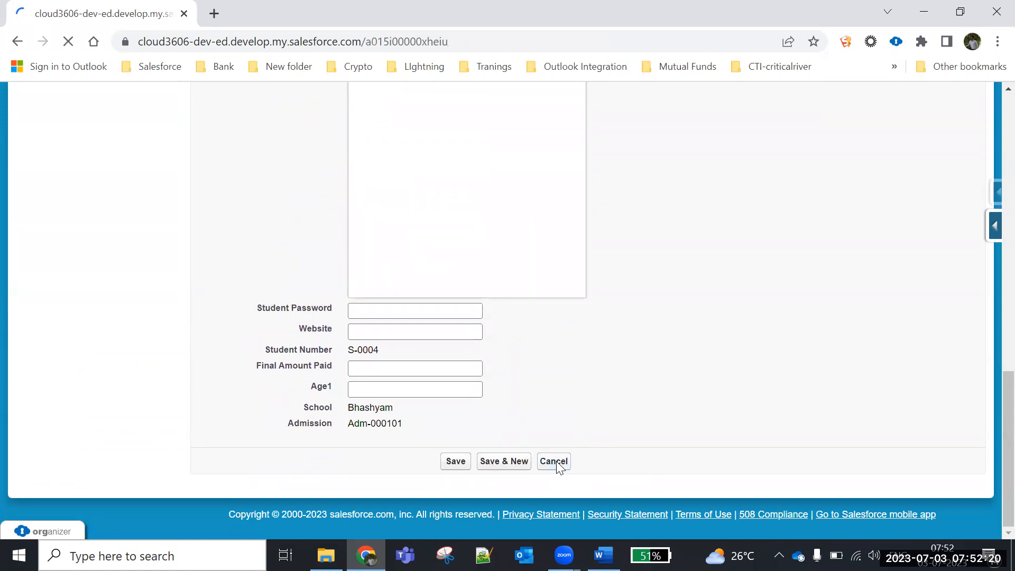
- Open the Student object's field definitions and examine its custom fields and relationships, including the Admission and School master-detail fields
left_click(995, 226)
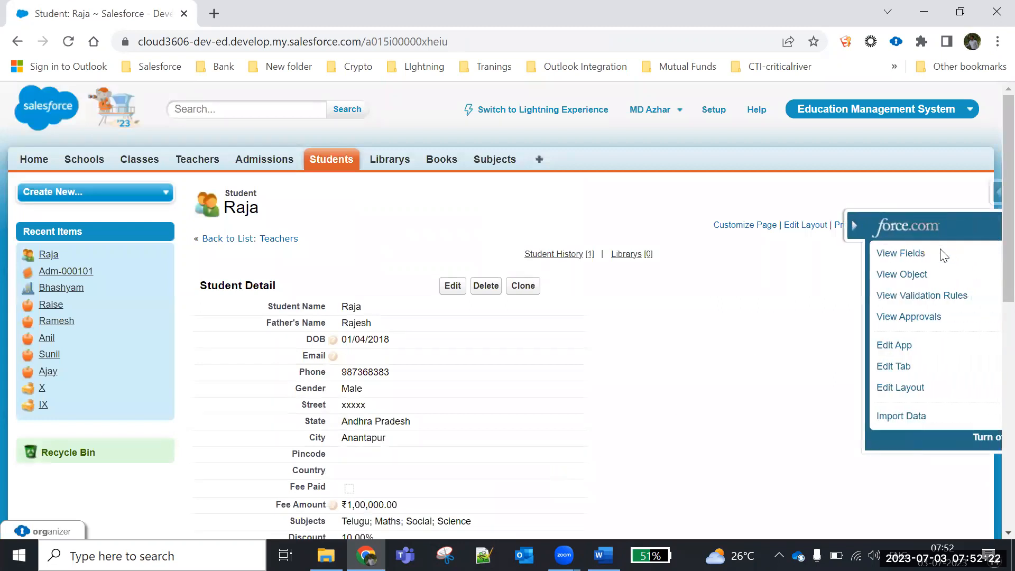
left_click(853, 252)
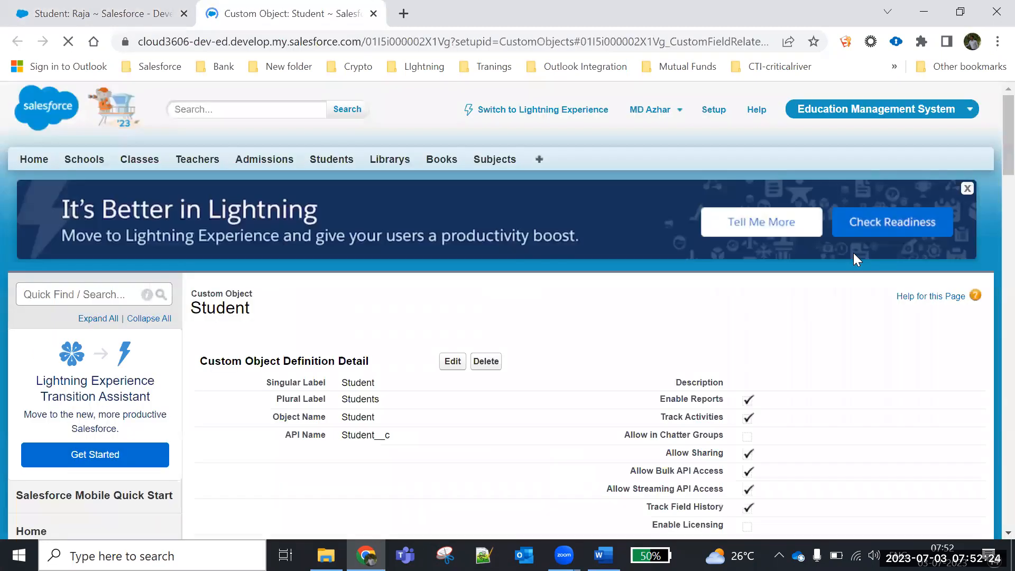
scroll(601, 233, "down", 2)
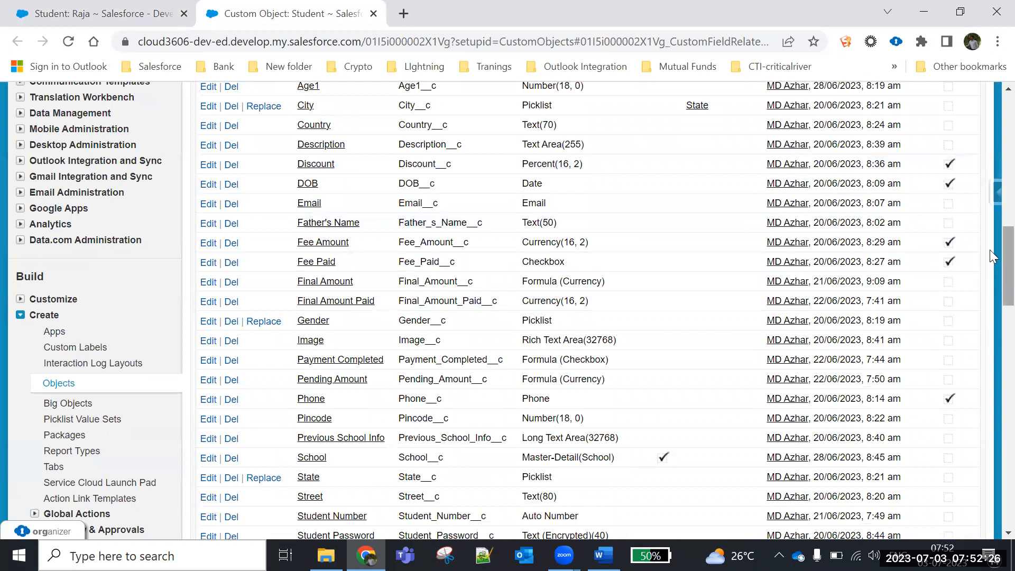
scroll(989, 256, "up", 2)
scroll(989, 236, "up", 1)
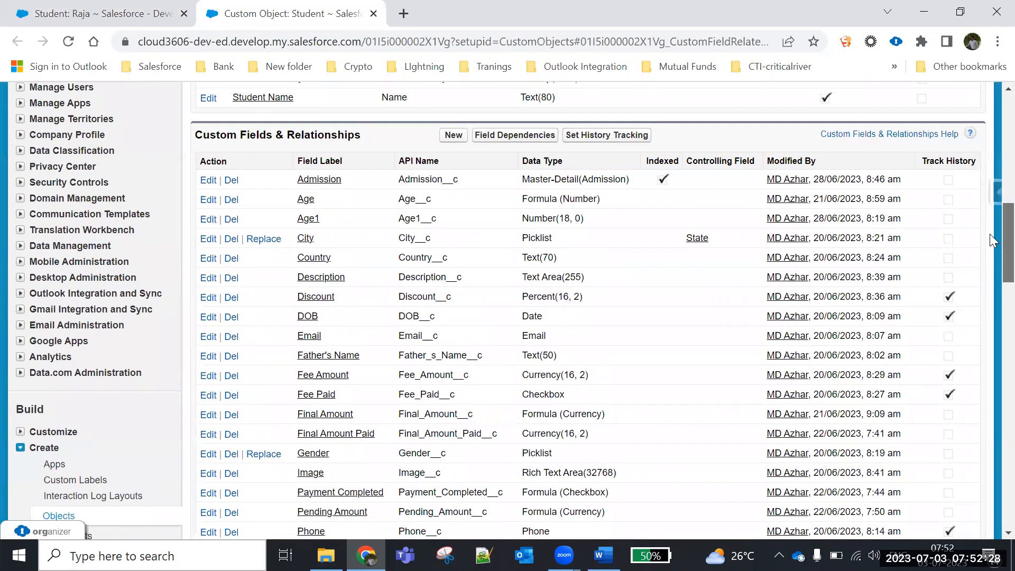
scroll(989, 234, "down", 7)
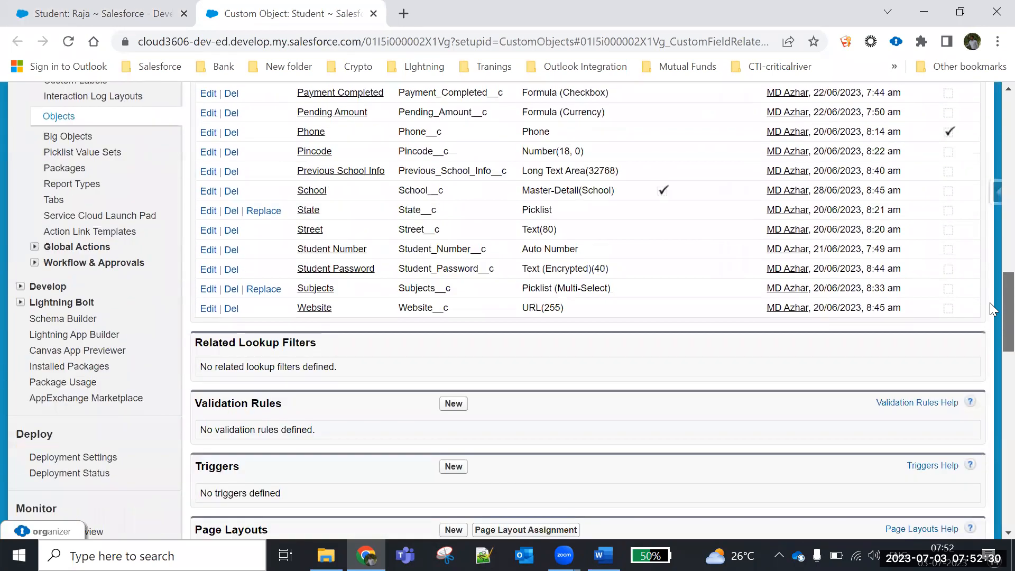
scroll(990, 300, "up", 1)
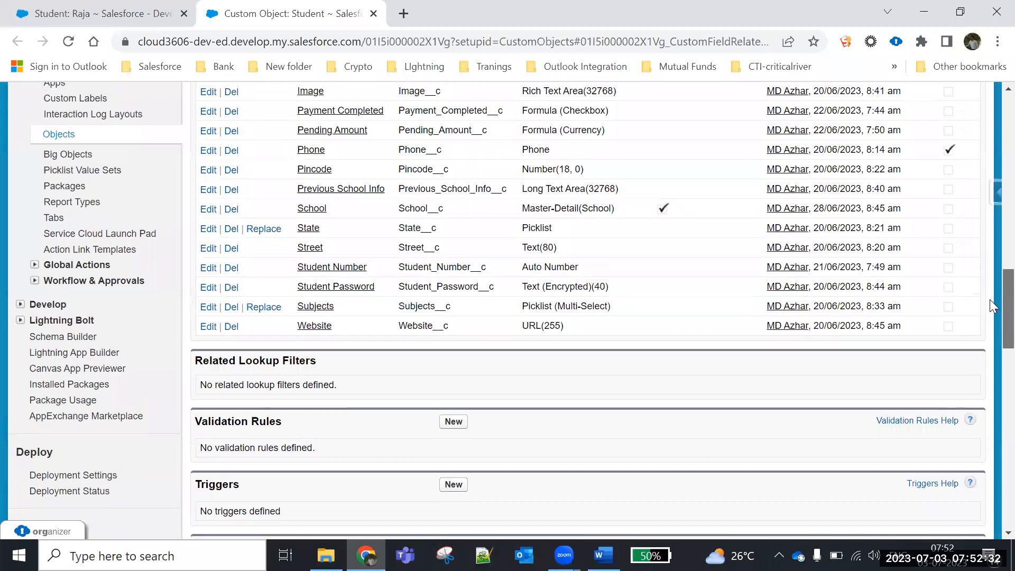
scroll(989, 296, "up", 7)
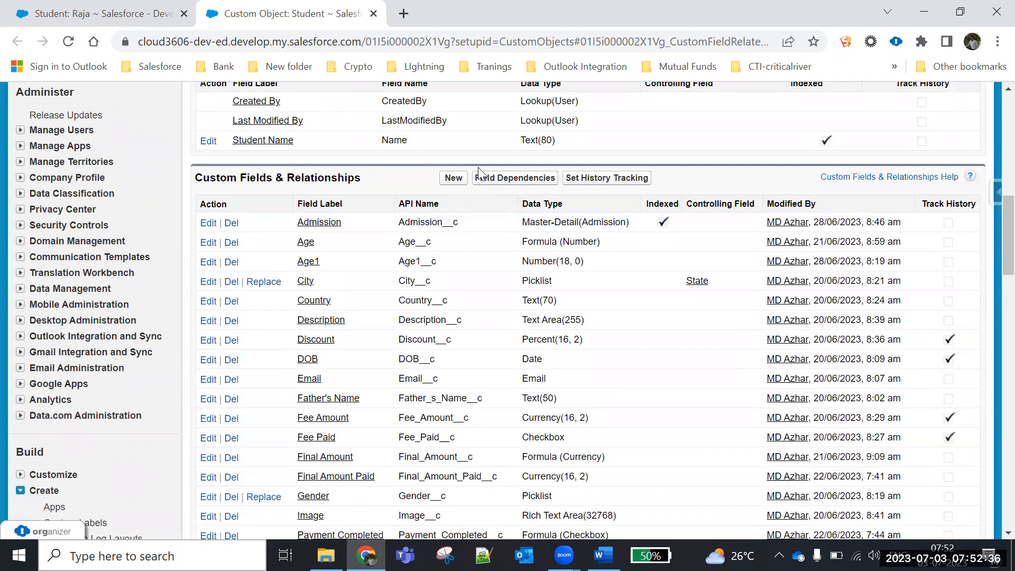
- Start a new custom field on the Student object and choose Lookup Relationship as its data type
left_click(452, 179)
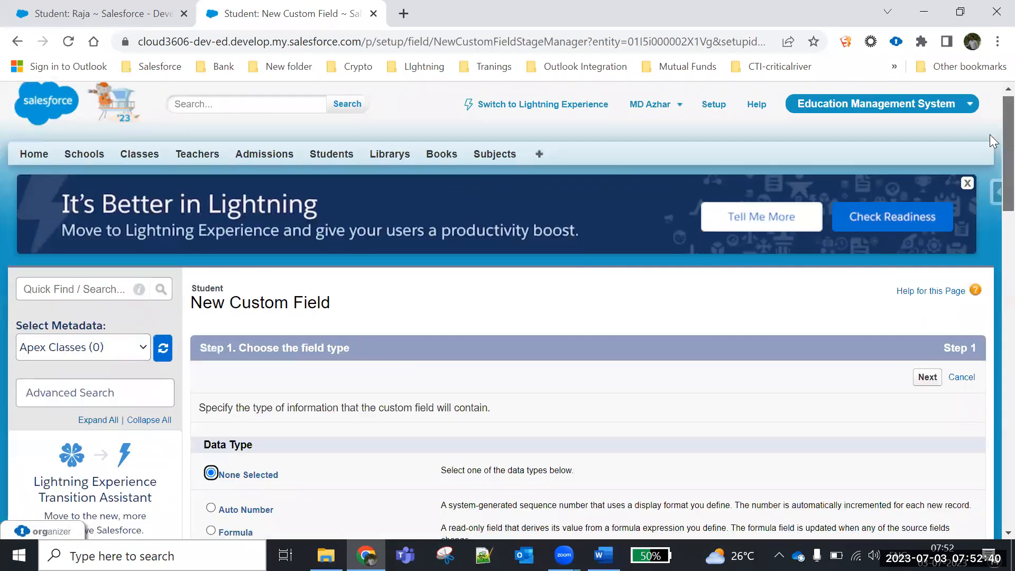
scroll(990, 159, "down", 5)
scroll(990, 195, "down", 1)
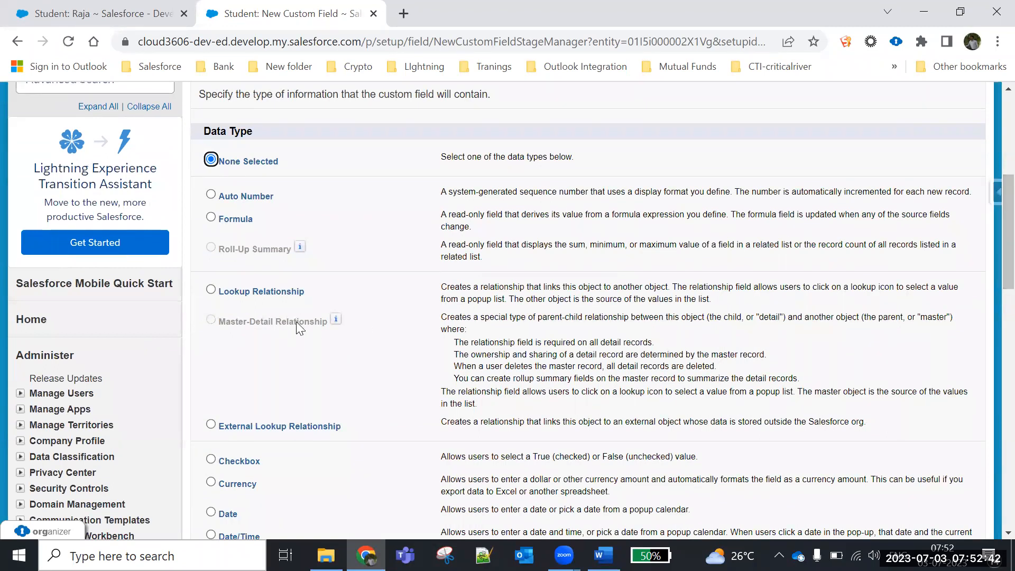
left_click(211, 289)
scroll(992, 222, "up", 2)
left_click(927, 158)
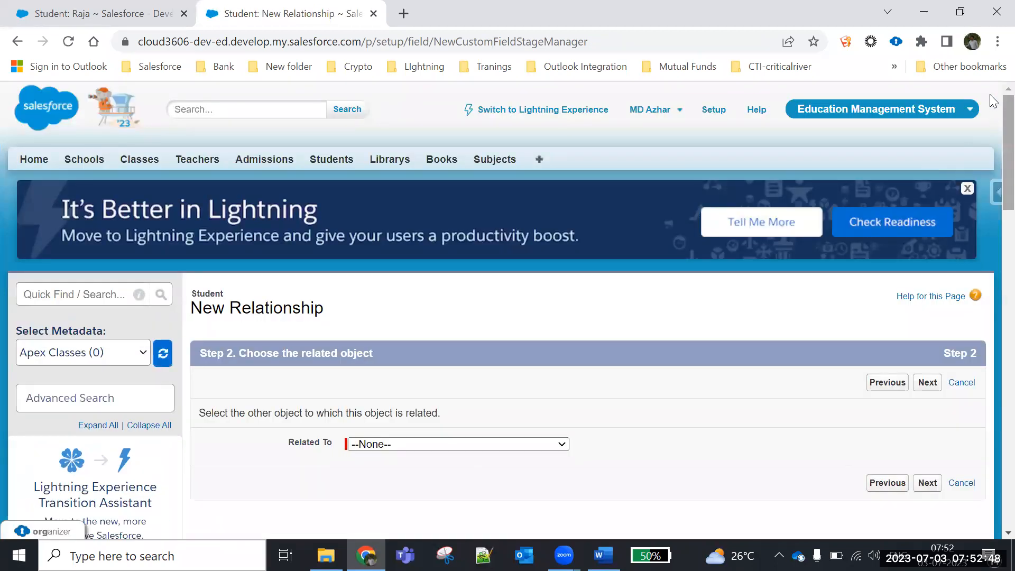
- Relate the new Student lookup field to the Class object and continue to the label settings
scroll(992, 176, "down", 3)
scroll(992, 176, "down", 1)
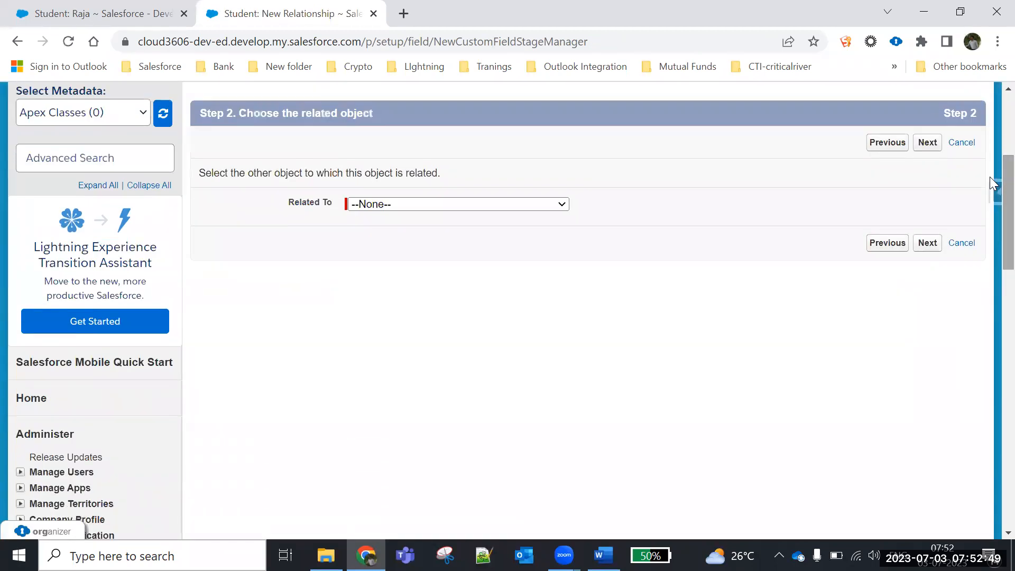
left_click(517, 205)
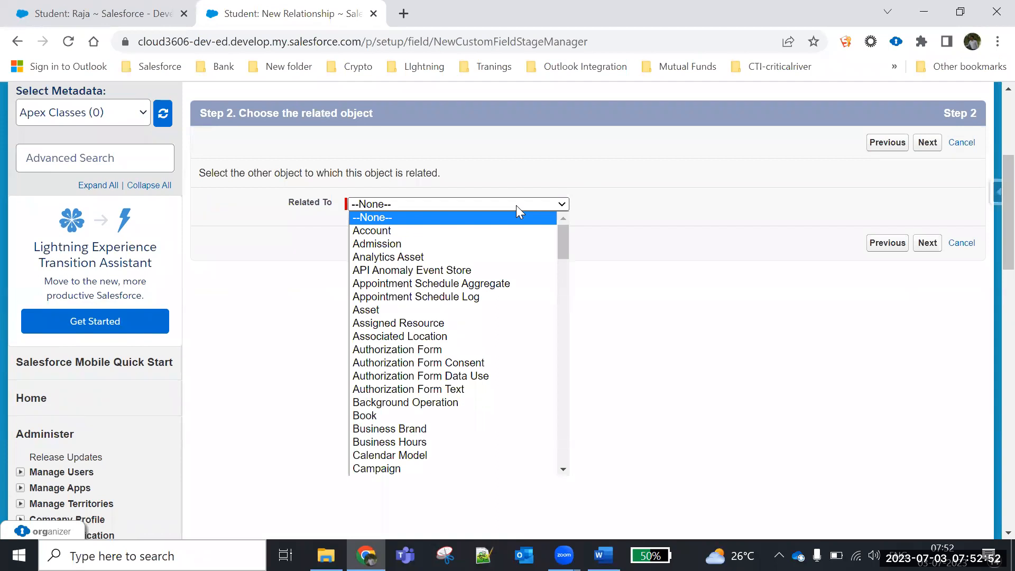
type("cl")
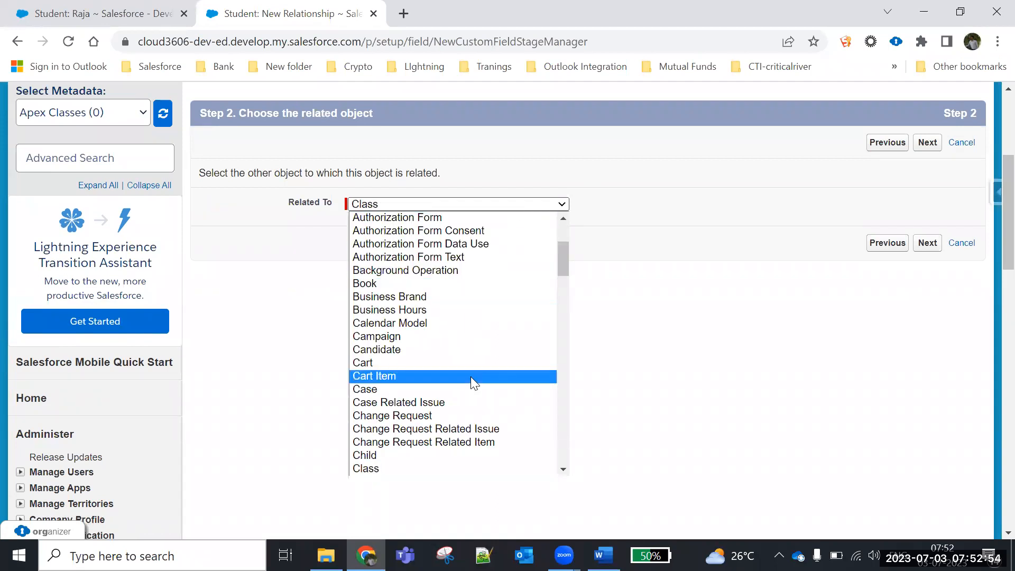
left_click(375, 467)
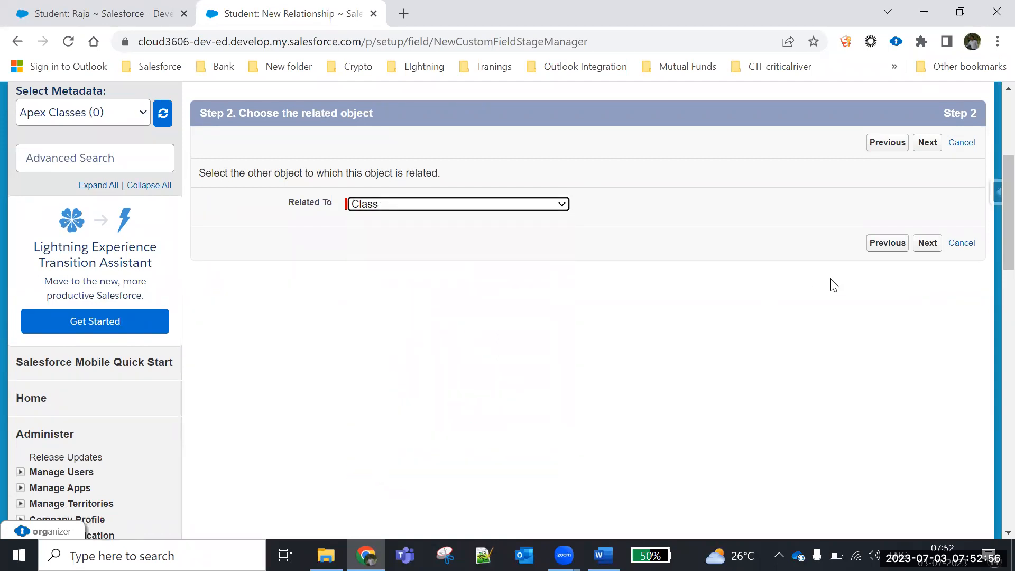
left_click(926, 244)
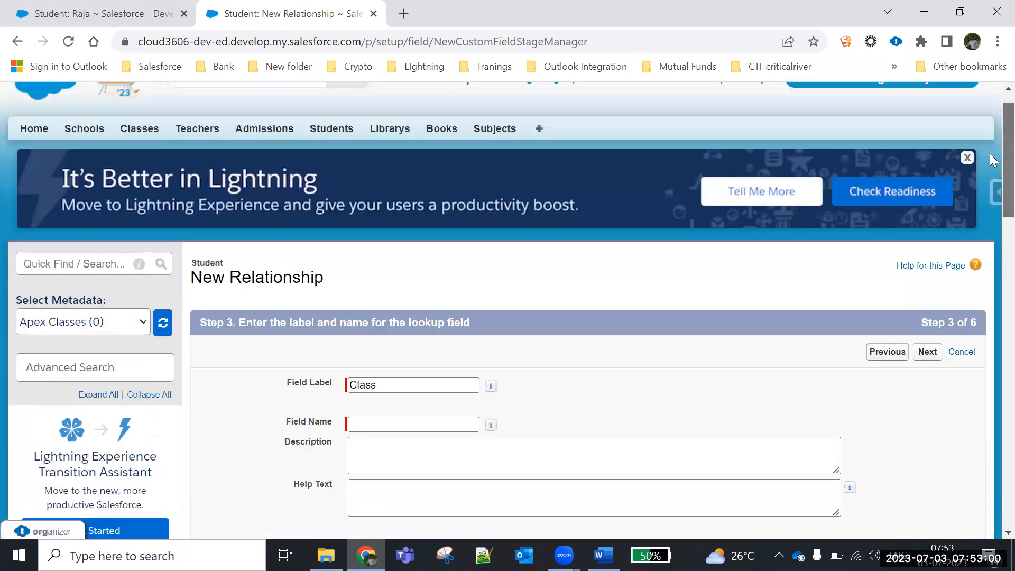
- Label and name the lookup field Class, accept the default field security, page layout and related list settings, and save it
scroll(474, 153, "down", 5)
left_click(460, 101)
left_click(445, 136)
left_click(723, 136)
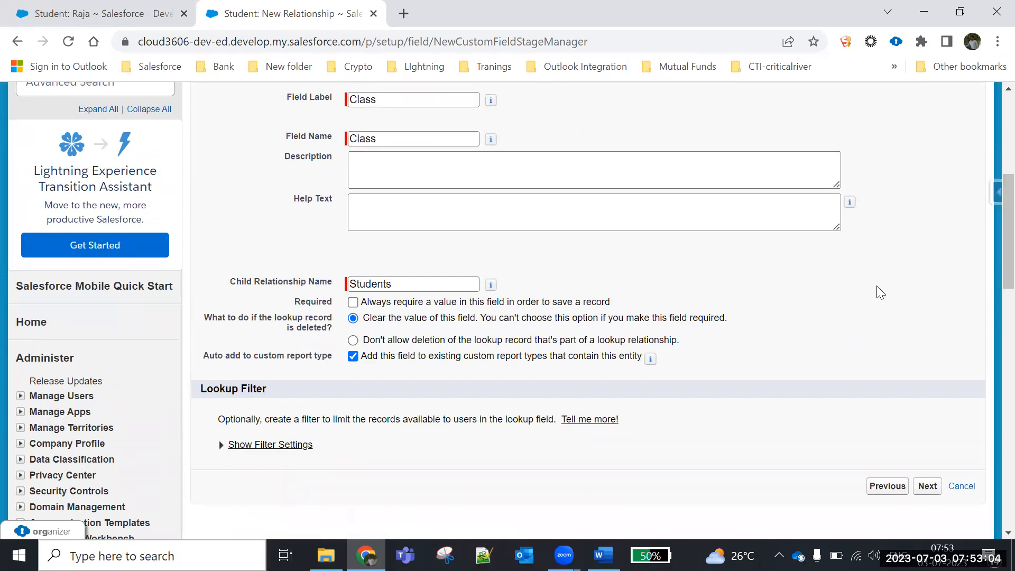
left_click(920, 472)
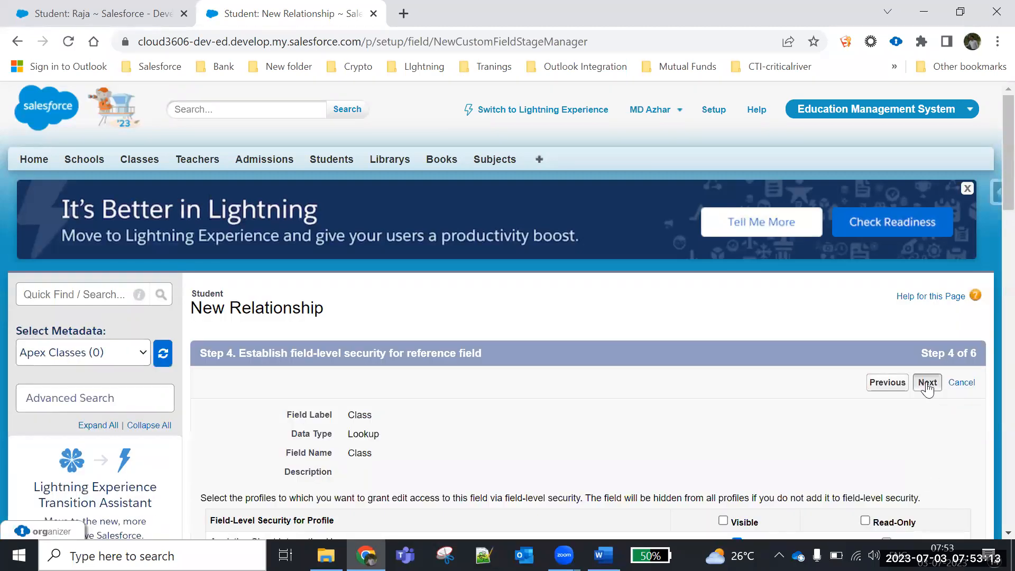
left_click(927, 385)
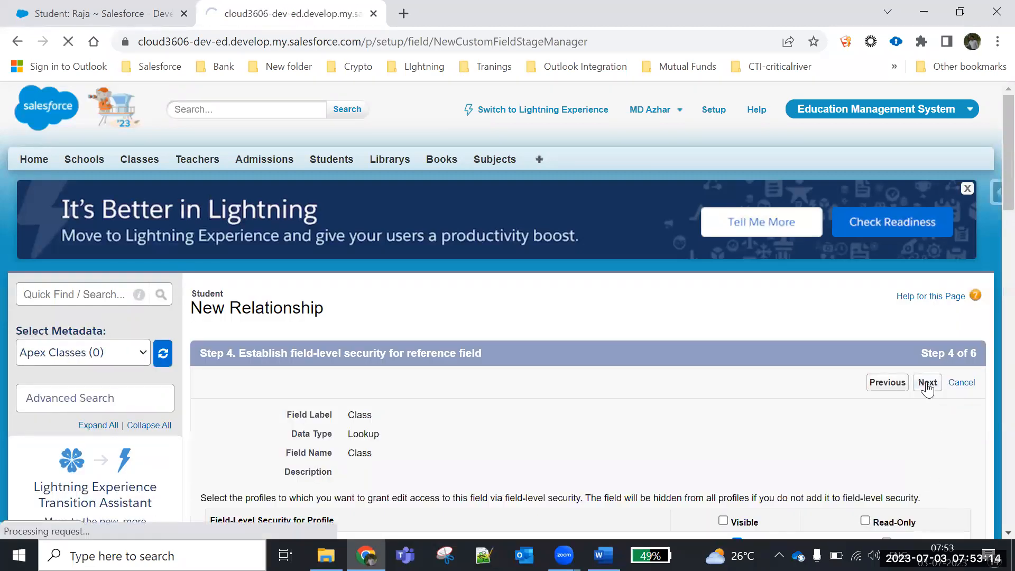
left_click(927, 383)
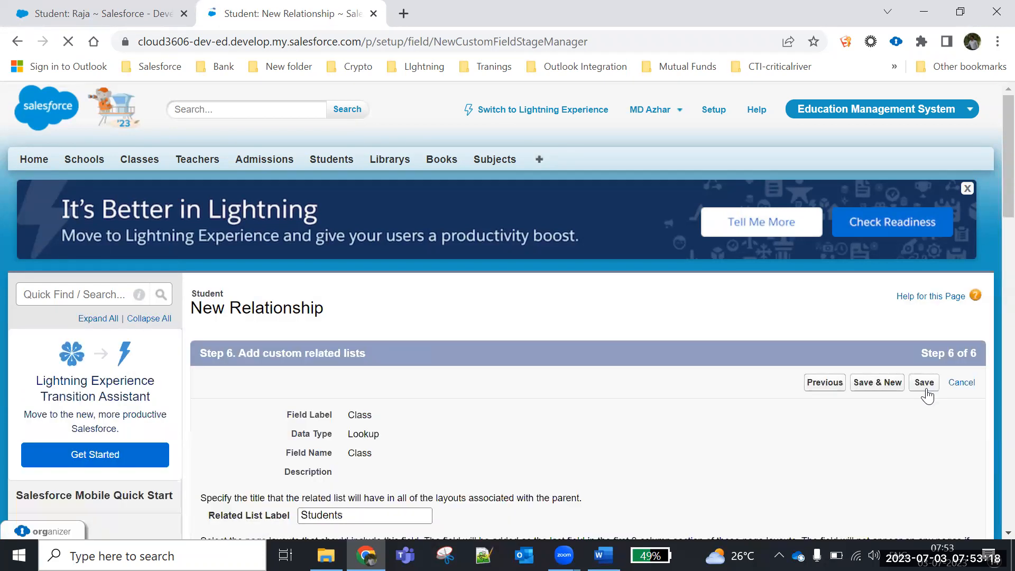
left_click(925, 385)
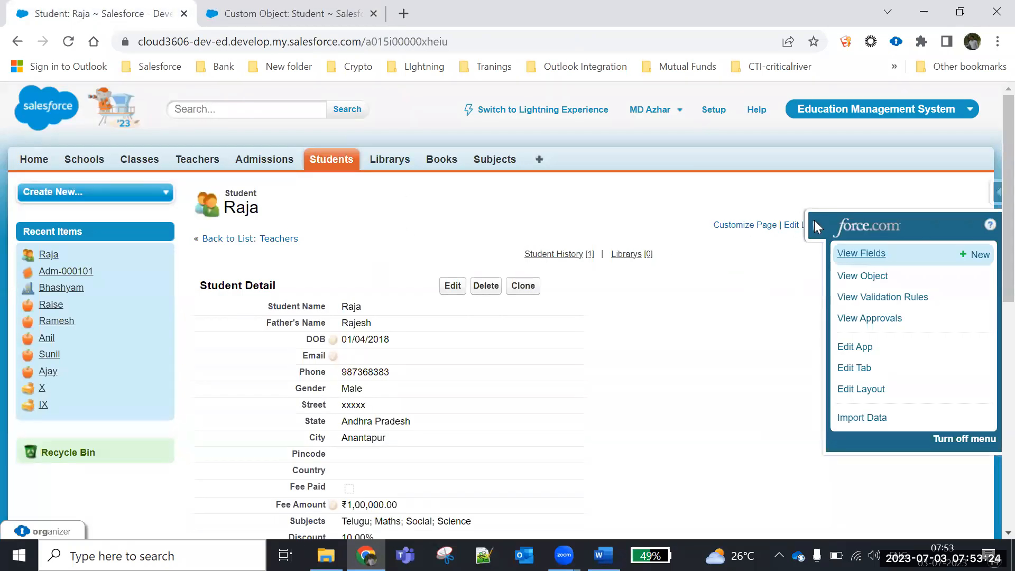
- Edit the existing student record, set its Class lookup to class I, and save the record
left_click(815, 226)
left_click(453, 286)
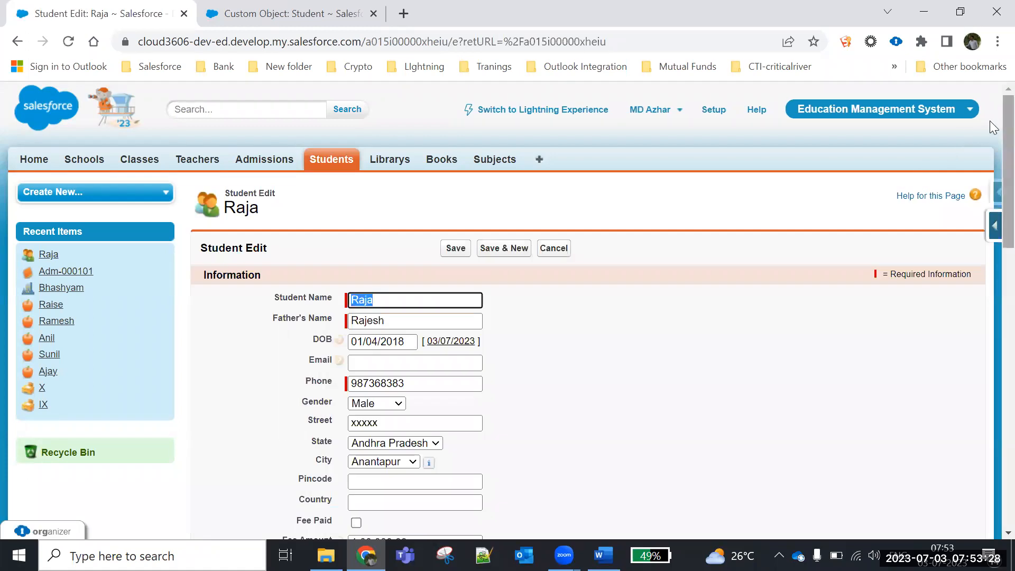
scroll(989, 120, "down", 15)
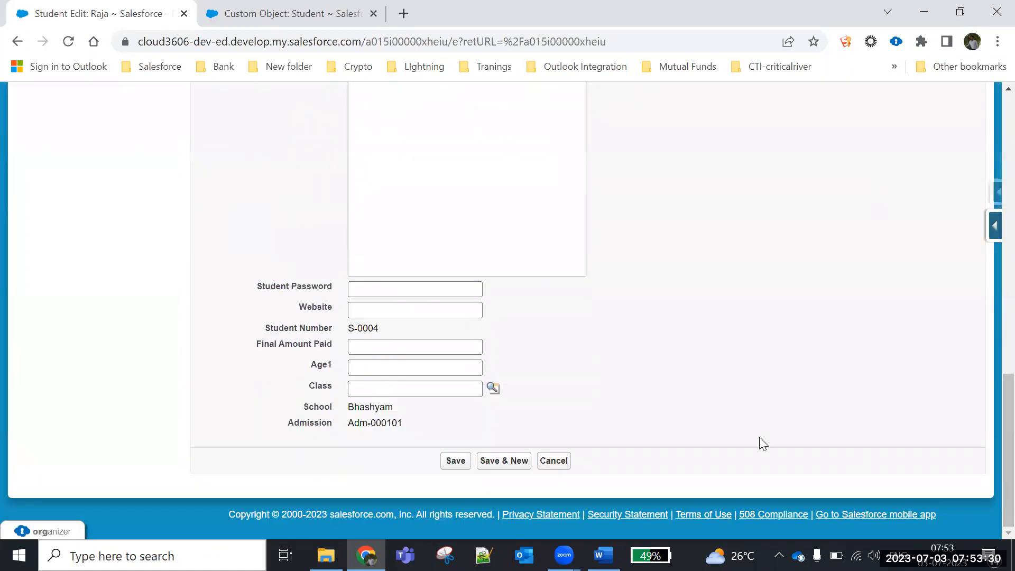
left_click(499, 390)
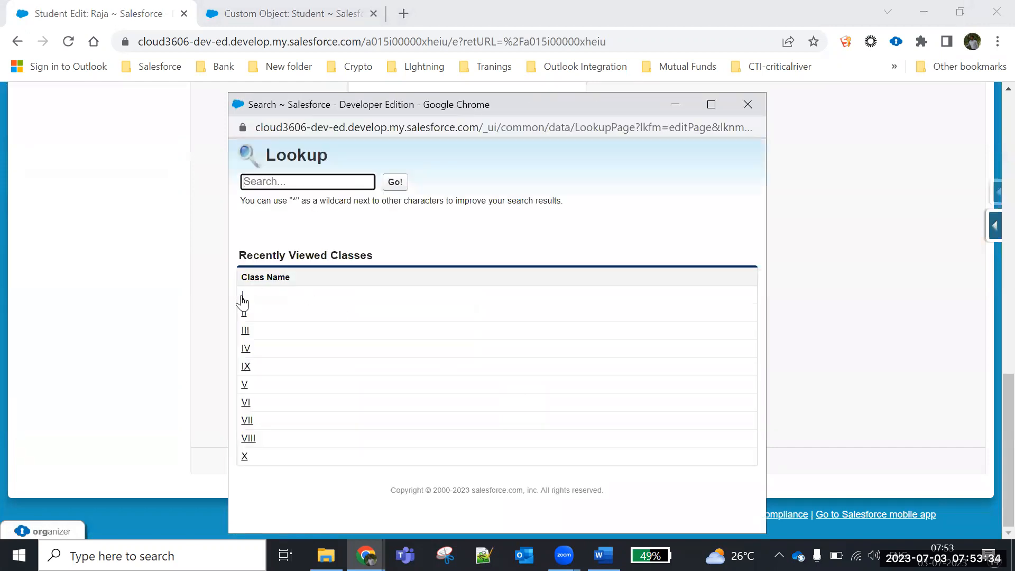
left_click(240, 295)
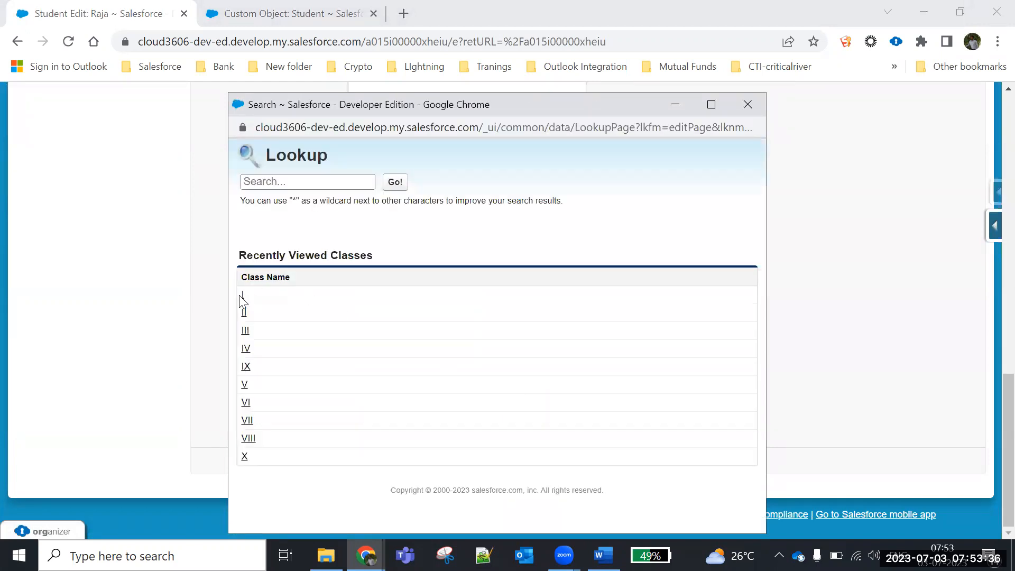
left_click(243, 296)
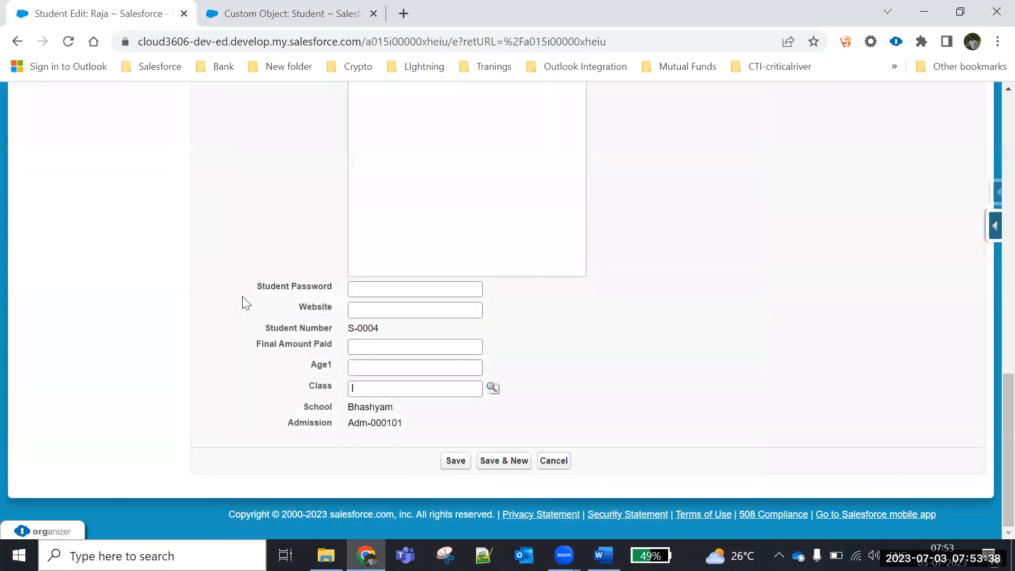
left_click(456, 462)
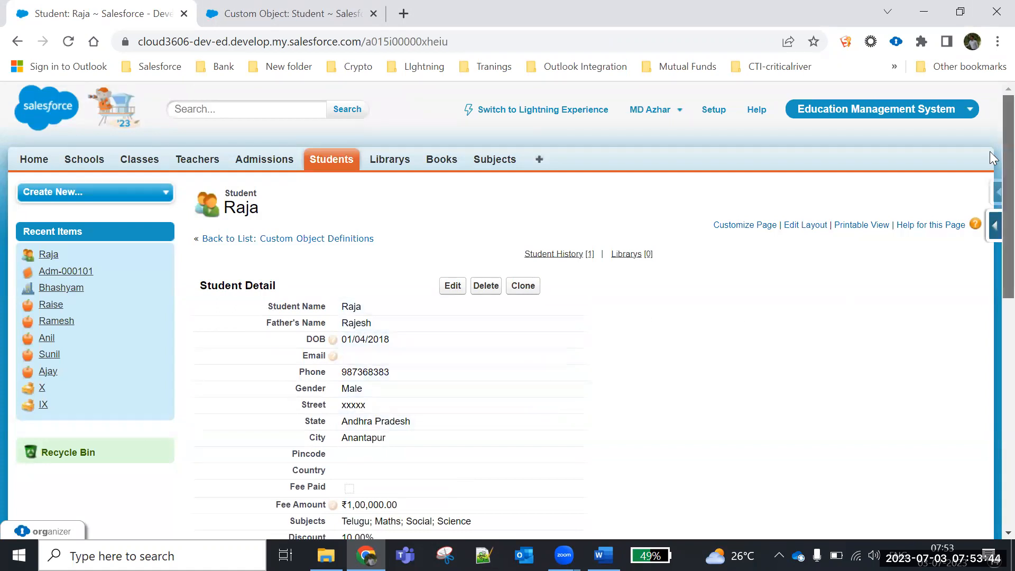
- Open the class I record from the student's Class field and examine its Subjects, Admissions and Students related lists
scroll(989, 151, "down", 10)
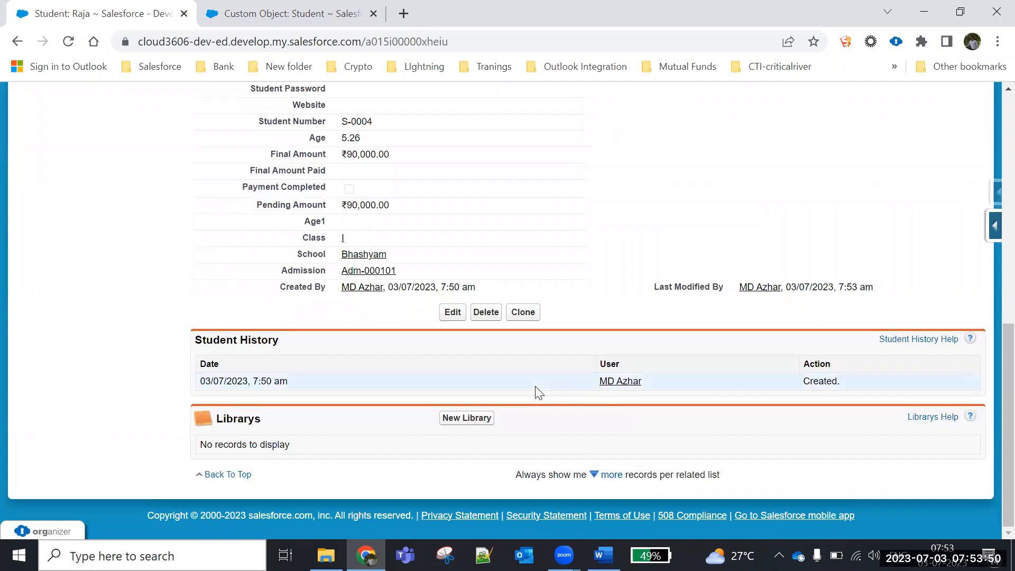
left_click(343, 238)
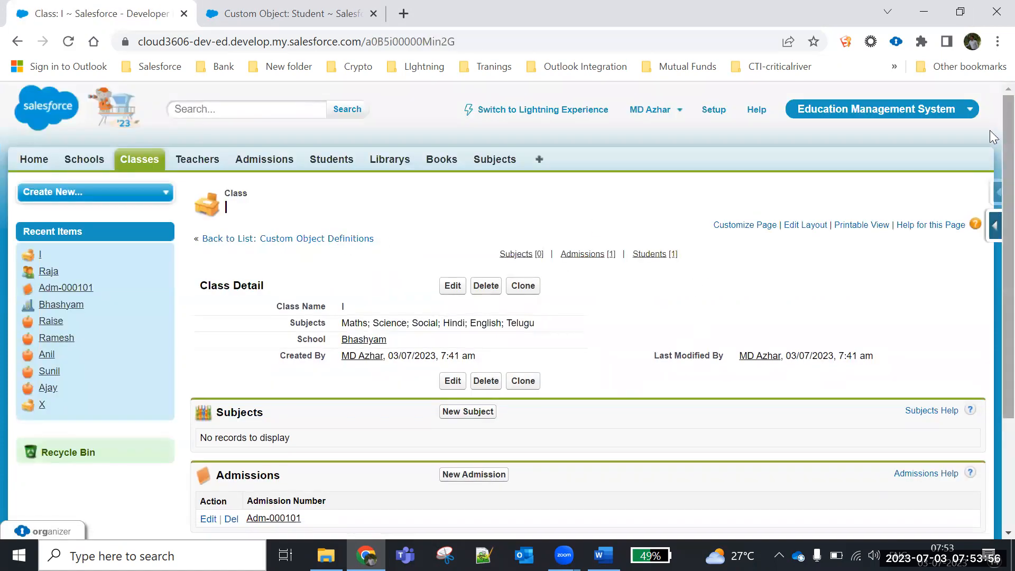
scroll(992, 130, "down", 3)
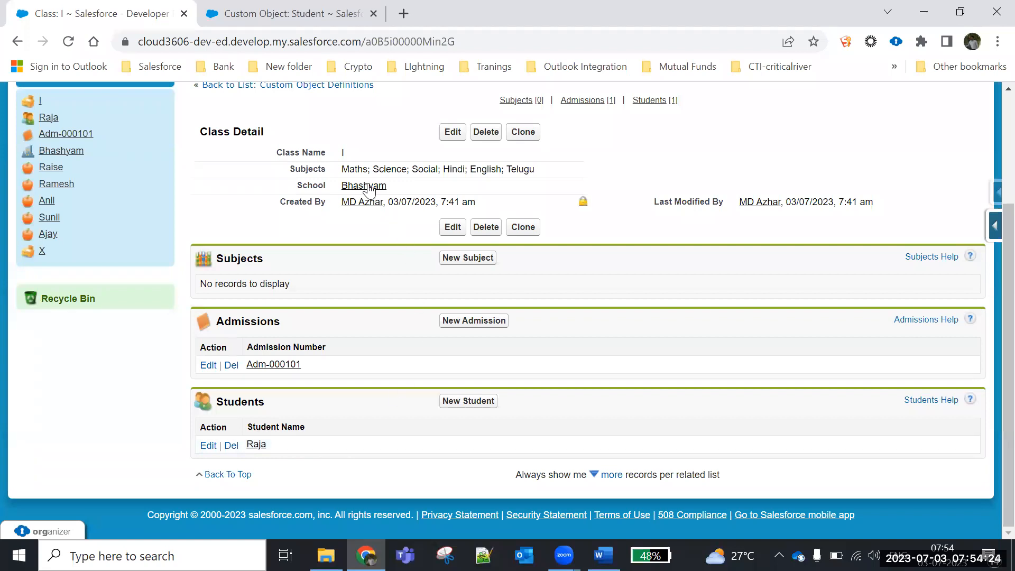
- Switch to the Batch1 Word document and change Admission in the EMS Student line to a lookup, written Admission(L)
left_click(603, 555)
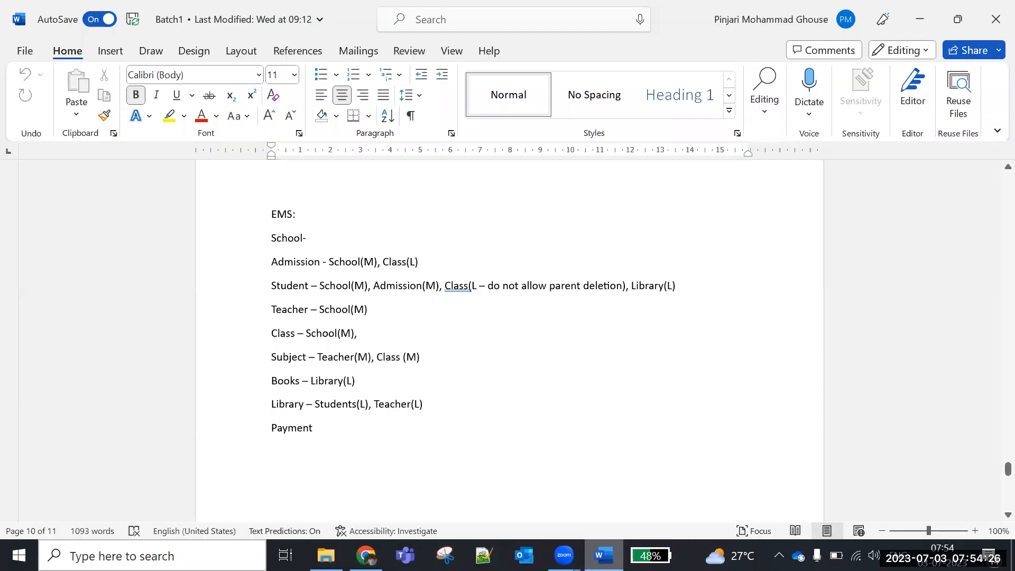
left_click(435, 286)
key("BackSpace")
type("L")
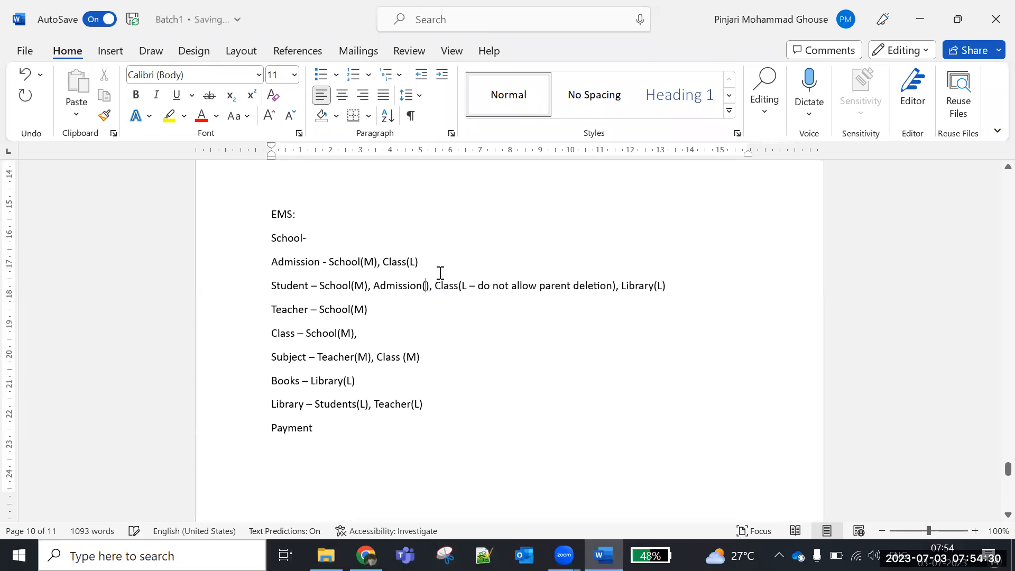
- Replace the Class entry and its parent-deletion note in the EMS Student line with Class(M), and switch back to Salesforce
left_click(617, 286)
key("BackSpace")
key("BackSpace")
key("BackSpace")
key("BackSpace")
key("BackSpace")
key("BackSpace")
key("BackSpace")
key("BackSpace")
key("BackSpace")
key("BackSpace")
key("BackSpace")
key("BackSpace")
key("BackSpace")
key("BackSpace")
key("BackSpace")
key("BackSpace")
key("BackSpace")
key("BackSpace")
key("BackSpace")
key("BackSpace")
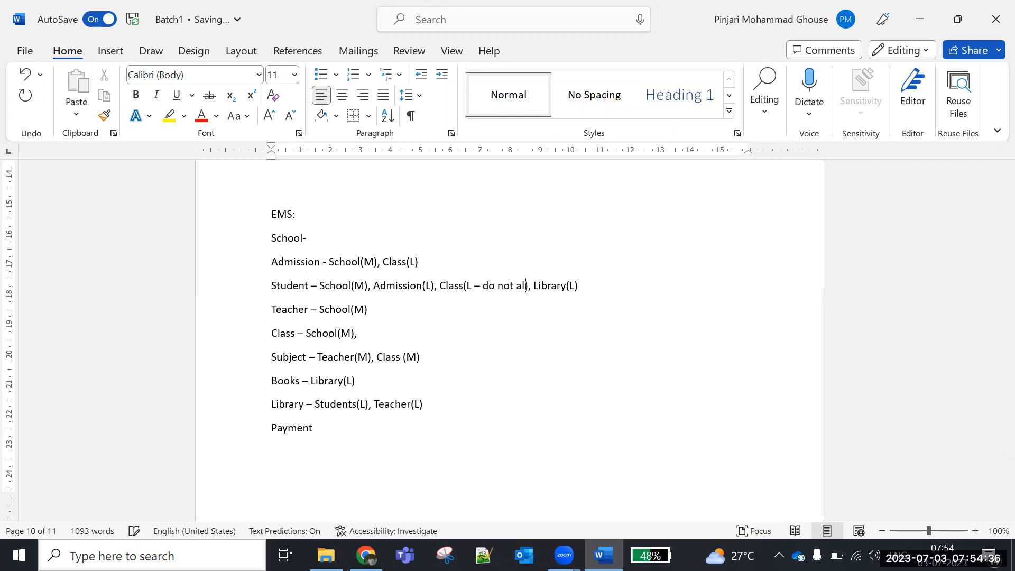
type("s(M")
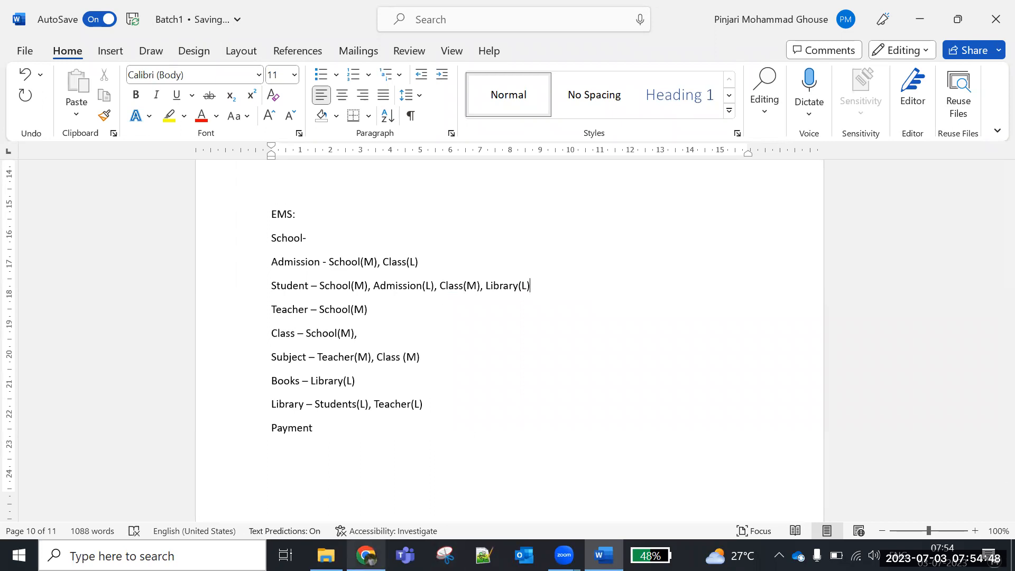
left_click(366, 556)
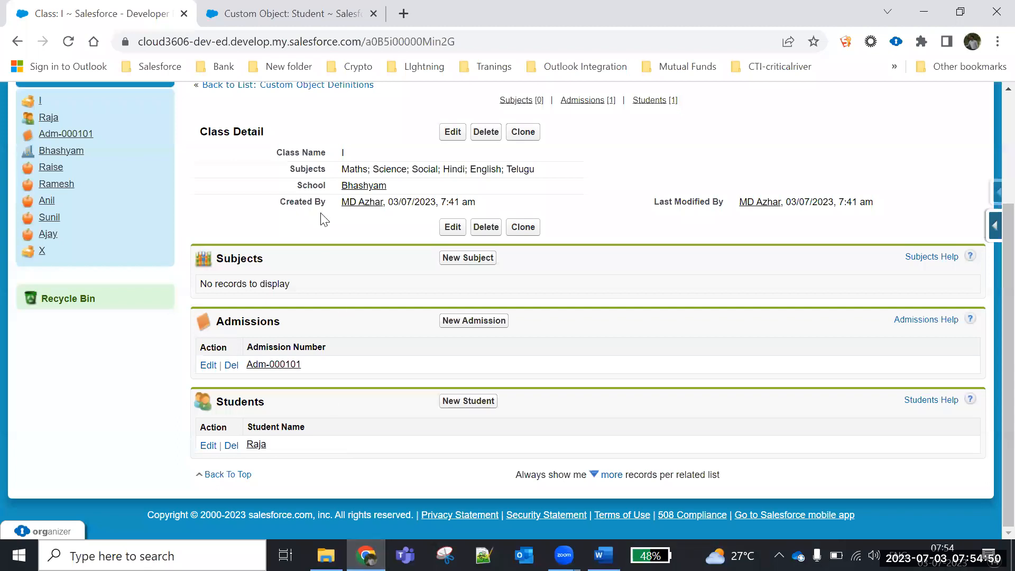
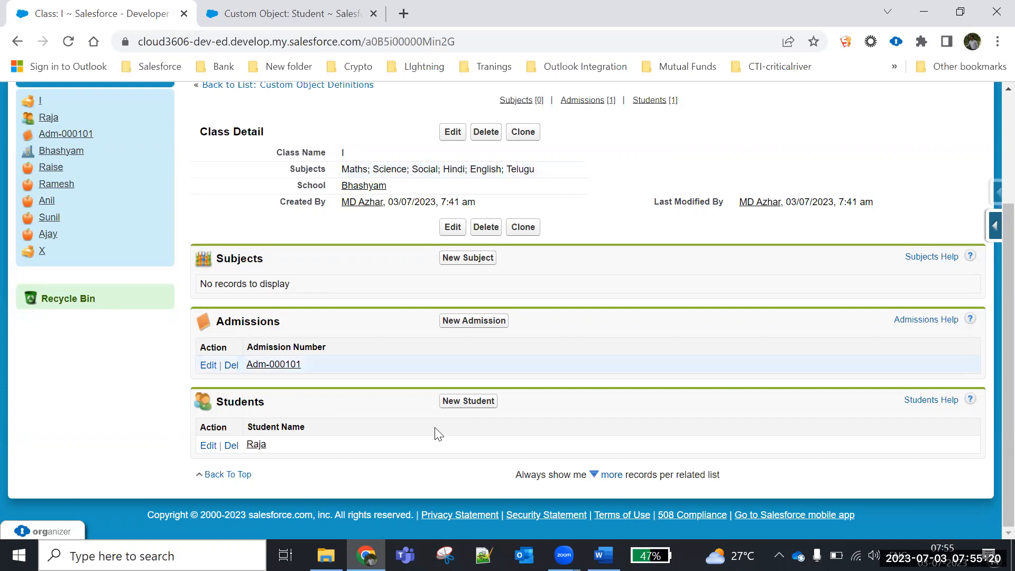
- Check the EMS Student line in the Word document, return to Salesforce, and open the Student object's Admission field definition
key("alt+Tab")
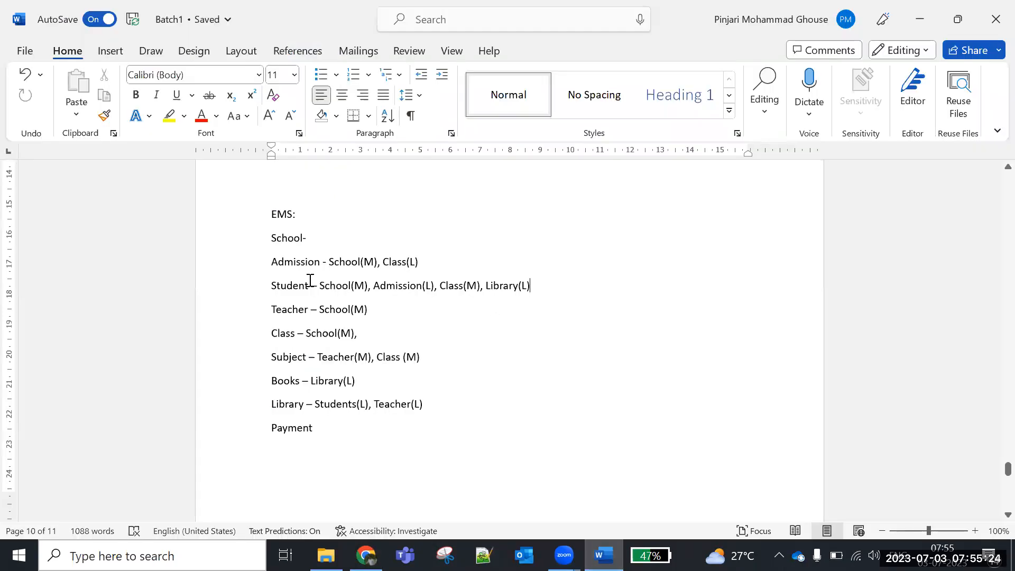
left_click(366, 555)
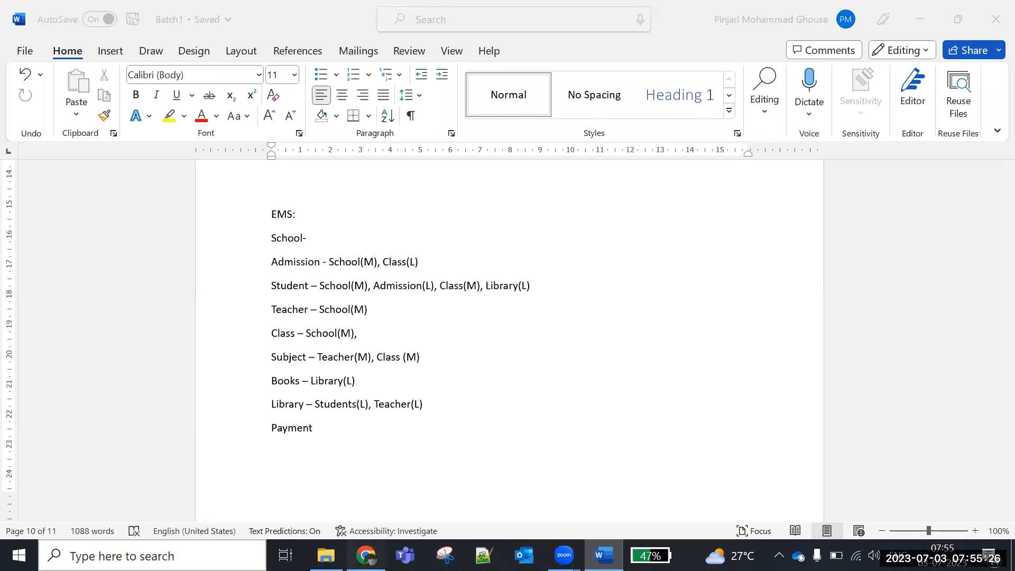
left_click(324, 20)
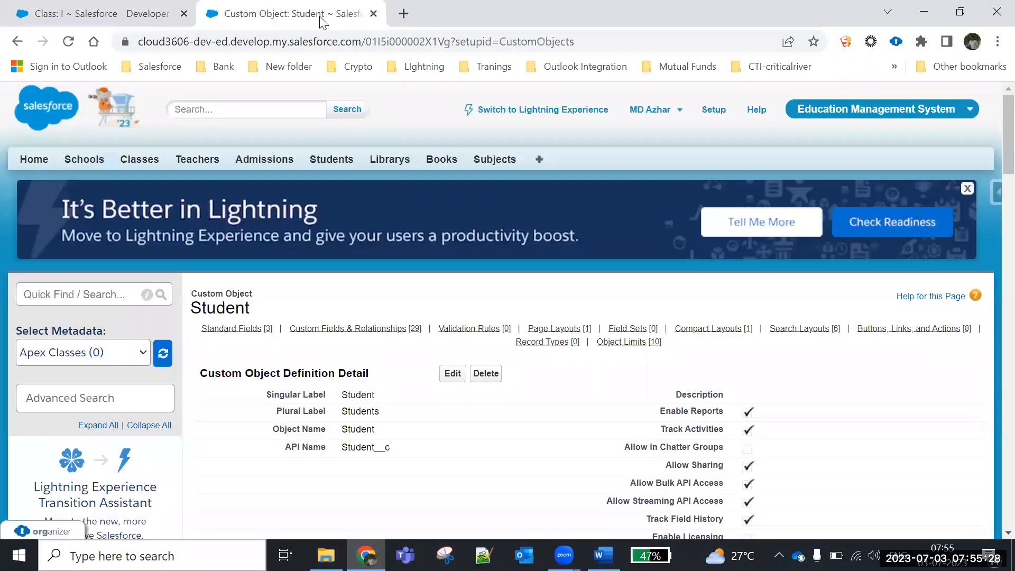
left_click_drag(990, 133, 990, 246)
scroll(990, 246, "down", 1)
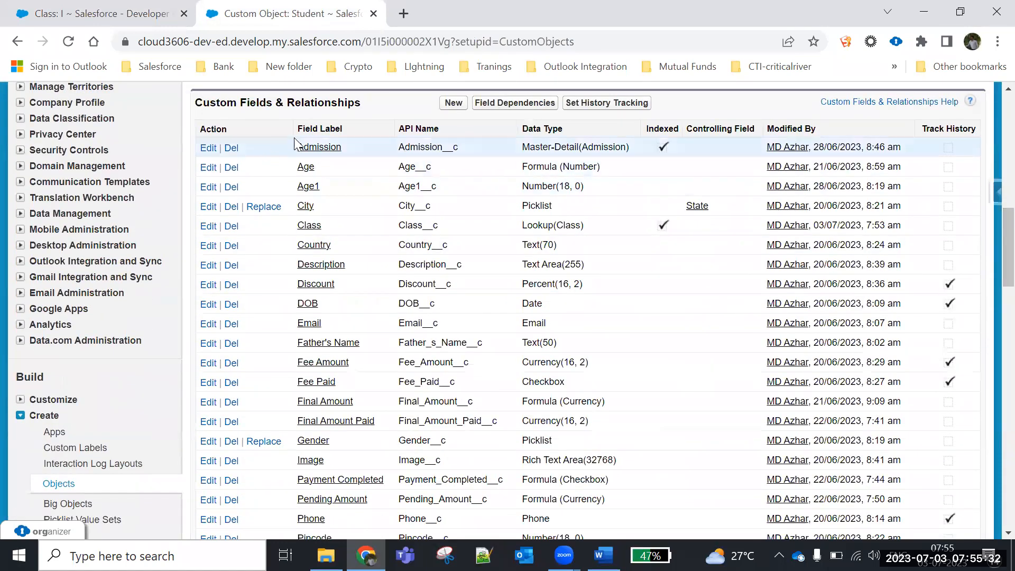
left_click(314, 150)
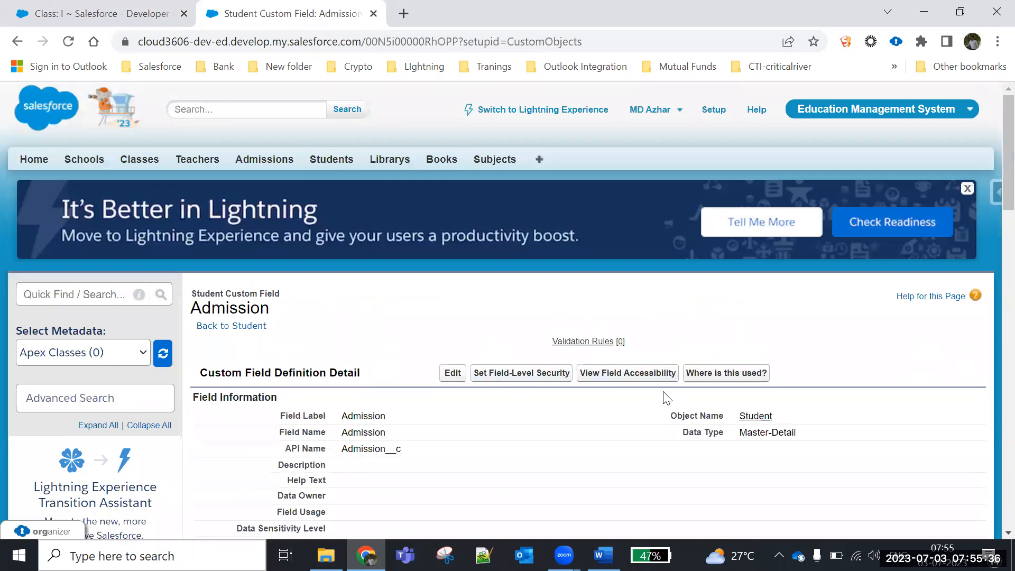
- Change the Student object's Admission field type to Lookup Relationship and save the field
left_click(455, 375)
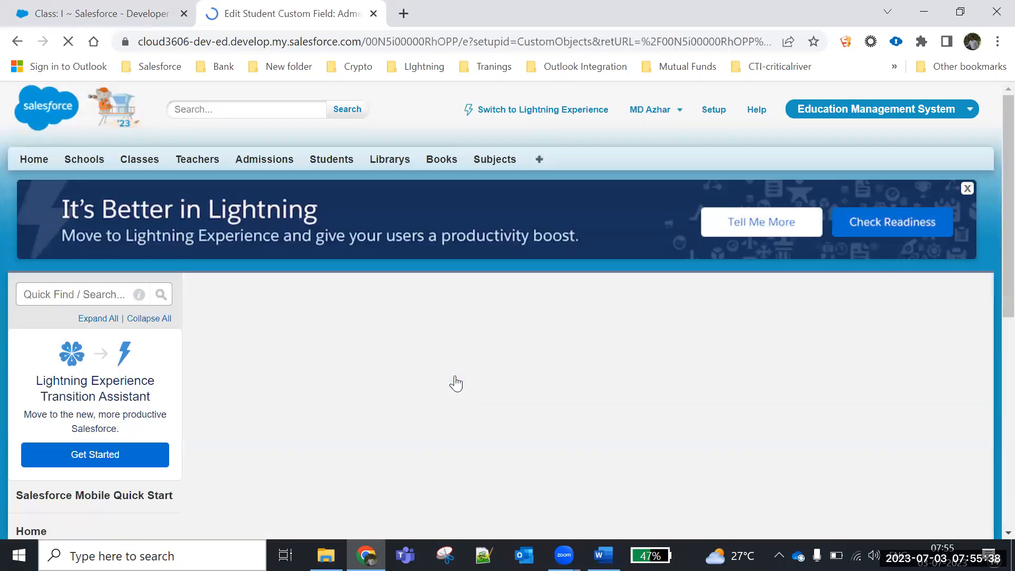
scroll(990, 179, "down", 6)
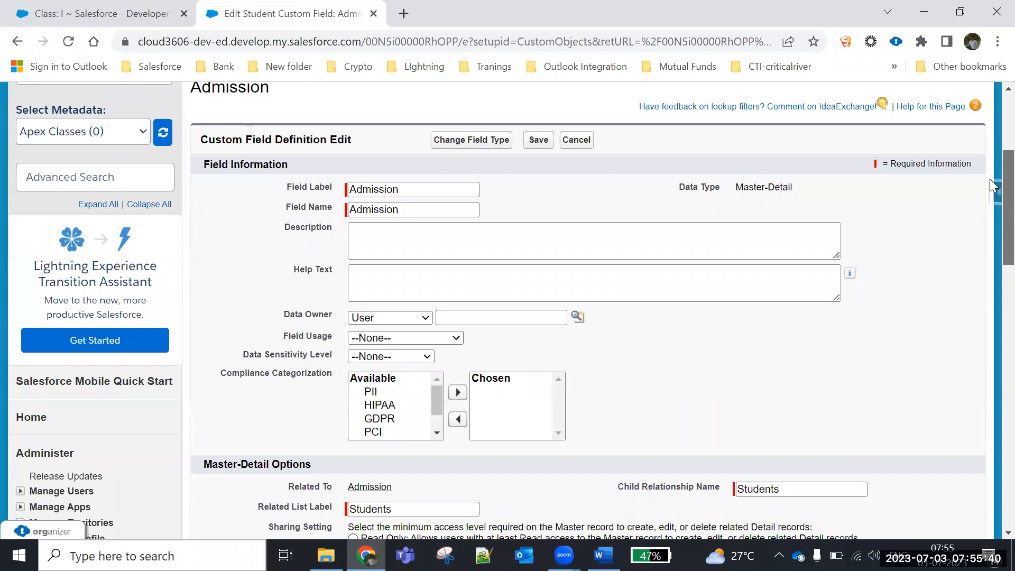
scroll(990, 196, "up", 3)
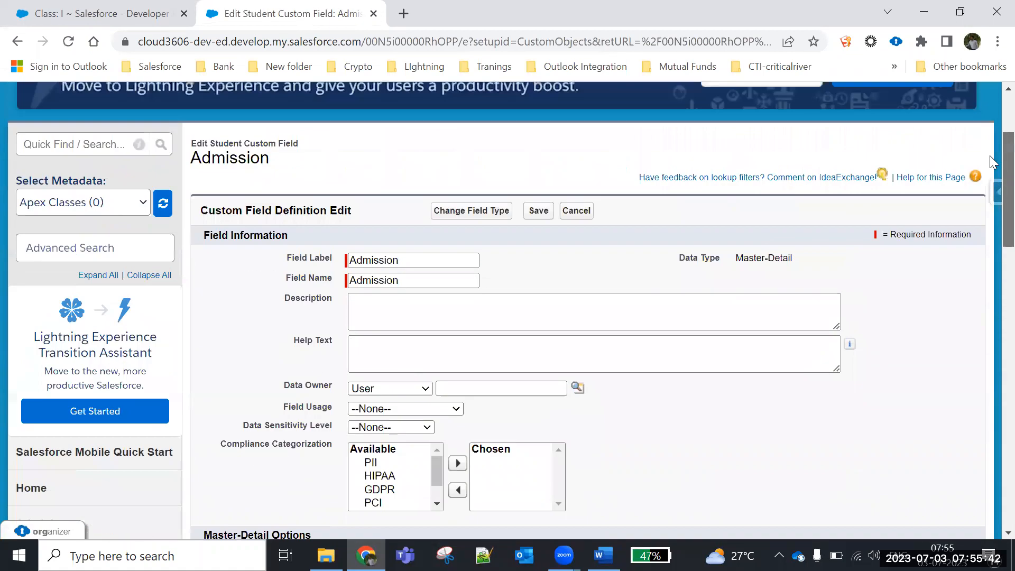
left_click(469, 226)
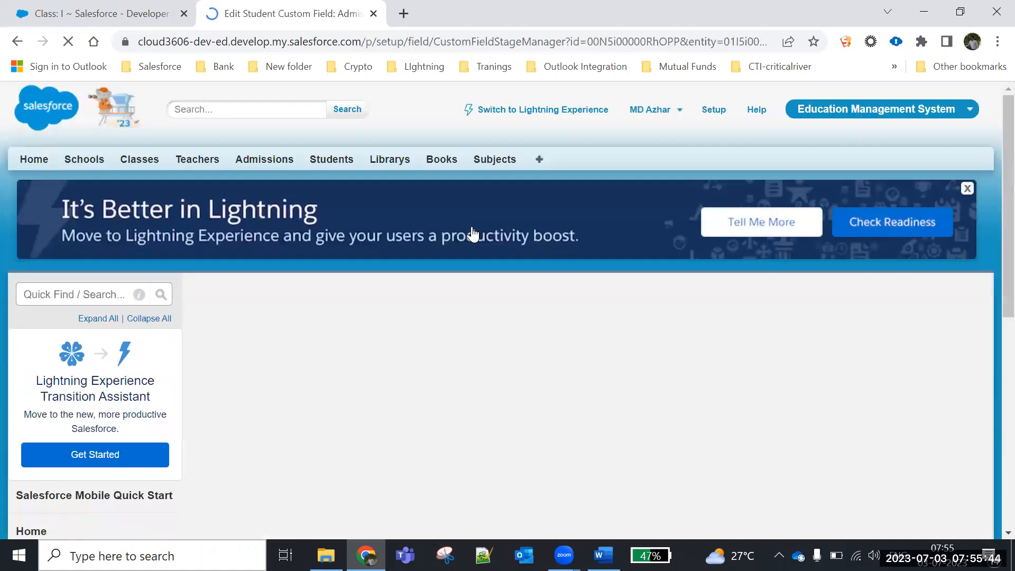
scroll(992, 188, "down", 5)
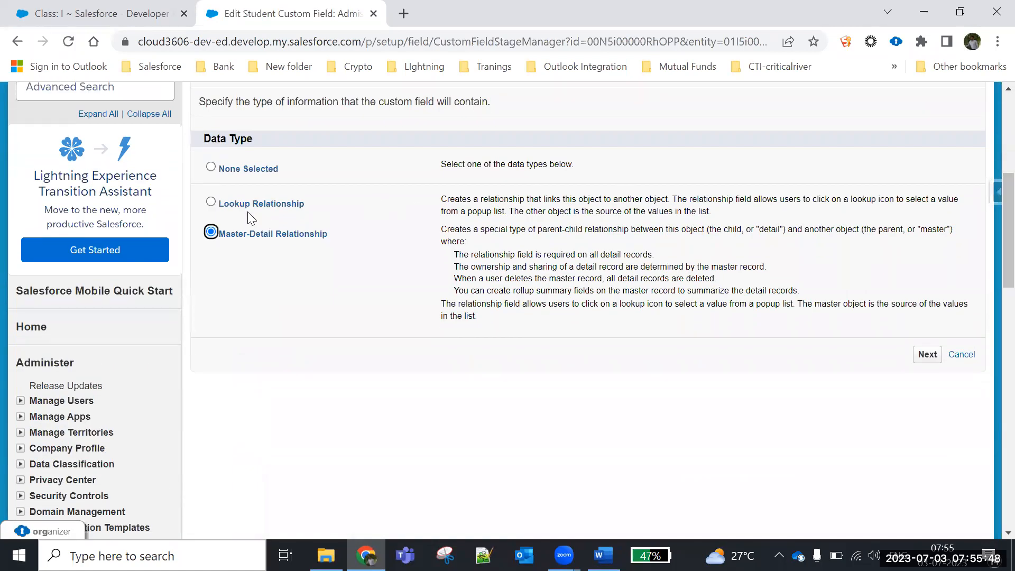
left_click(244, 208)
left_click(926, 358)
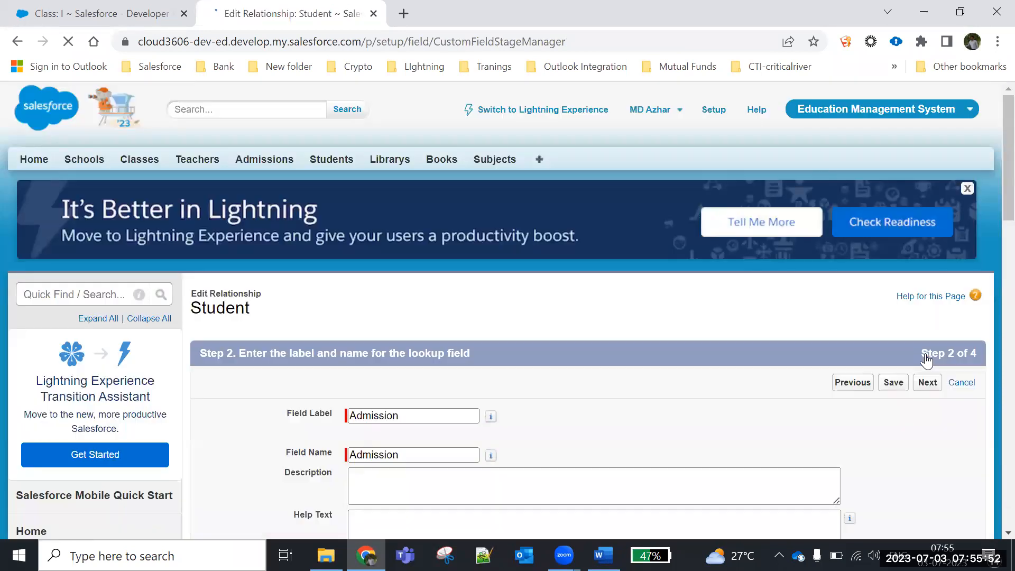
left_click(894, 387)
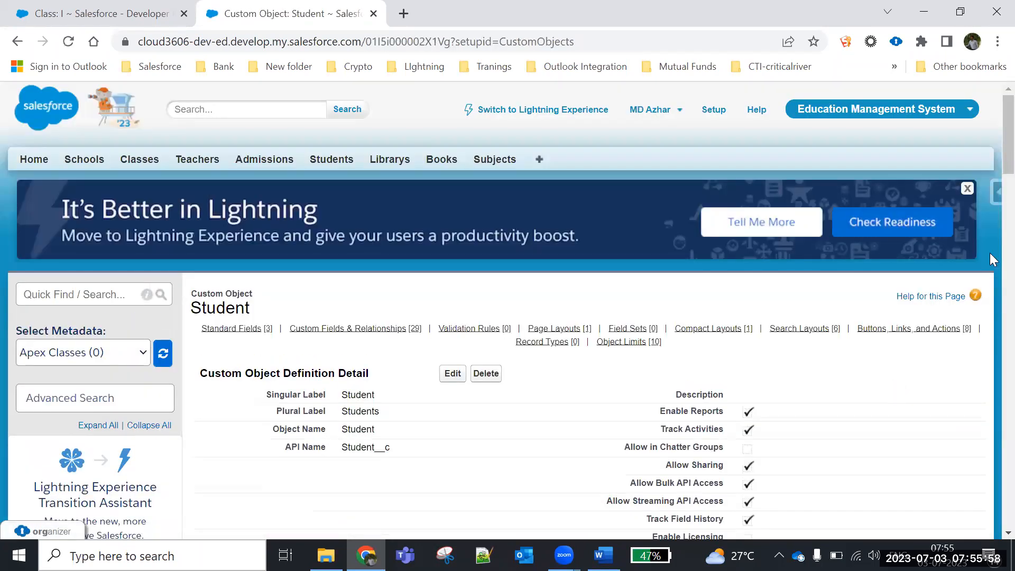
- Change the Student object's Class field type to Master-Detail Relationship and save the field
scroll(989, 145, "down", 7)
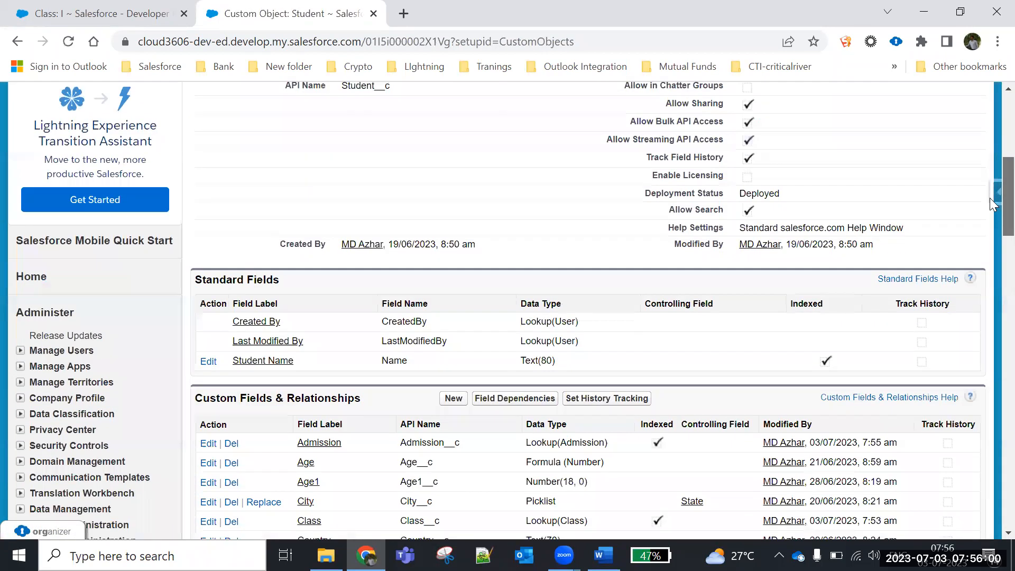
scroll(990, 212, "down", 4)
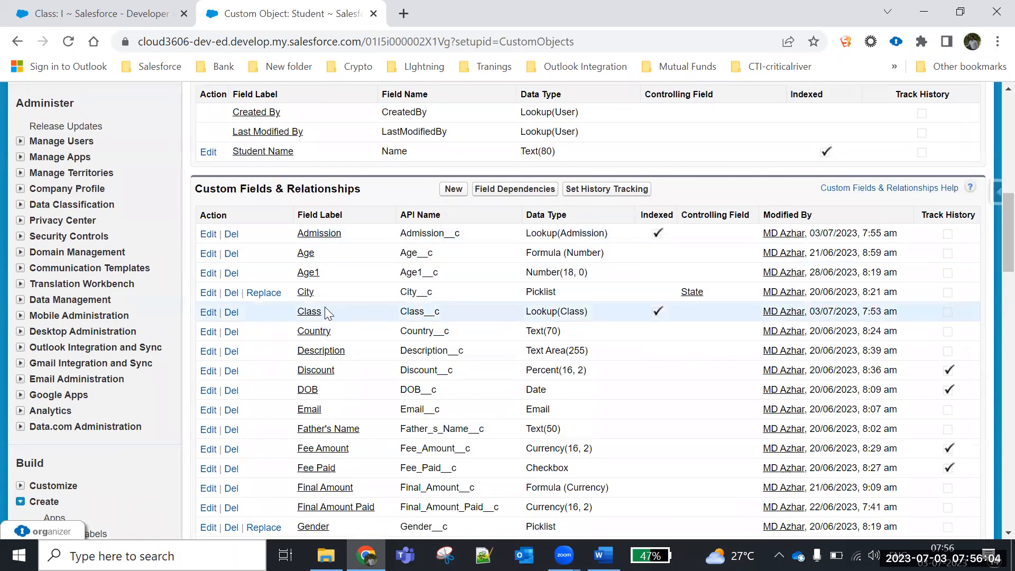
left_click(207, 313)
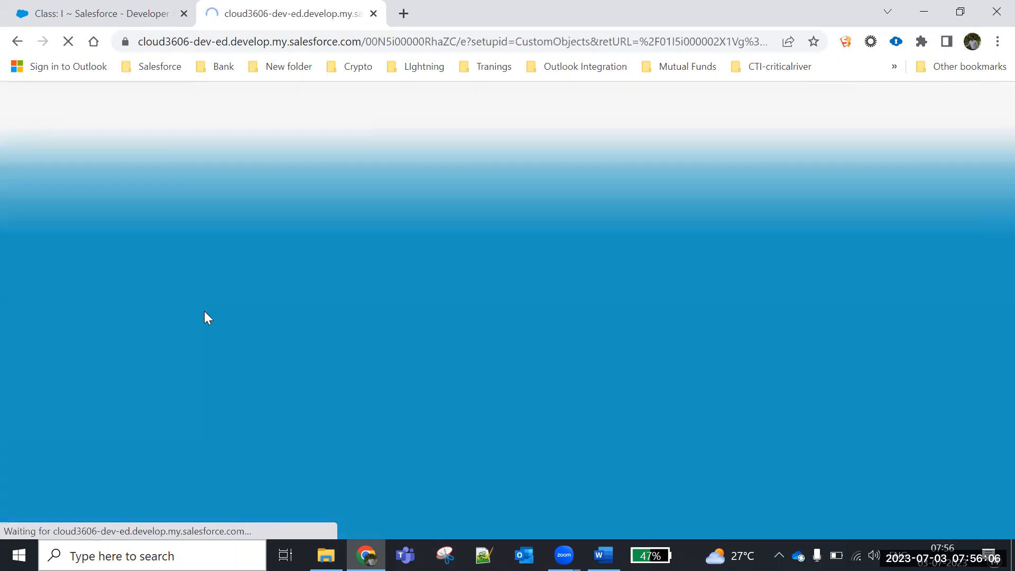
left_click(491, 364)
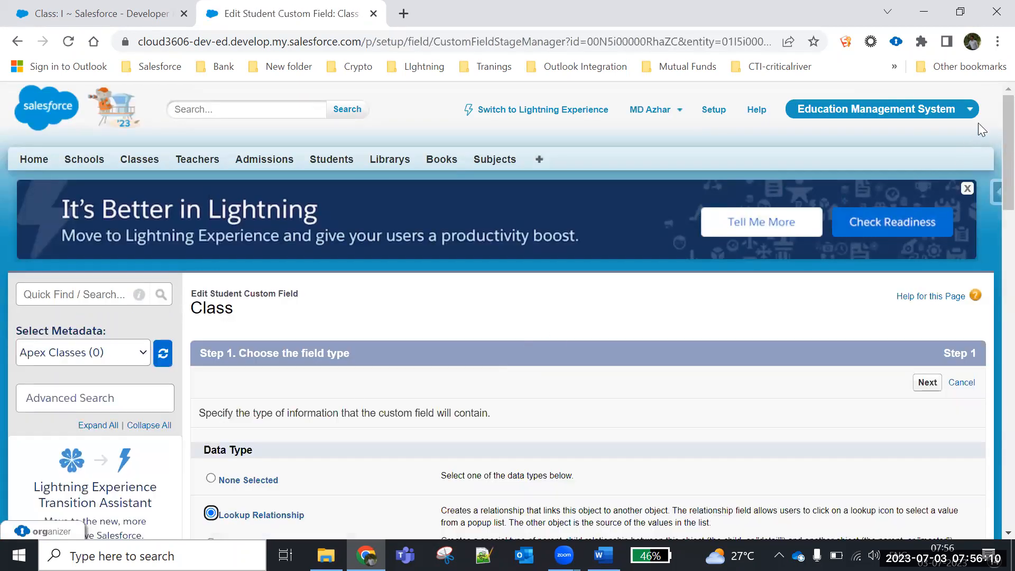
scroll(993, 130, "down", 6)
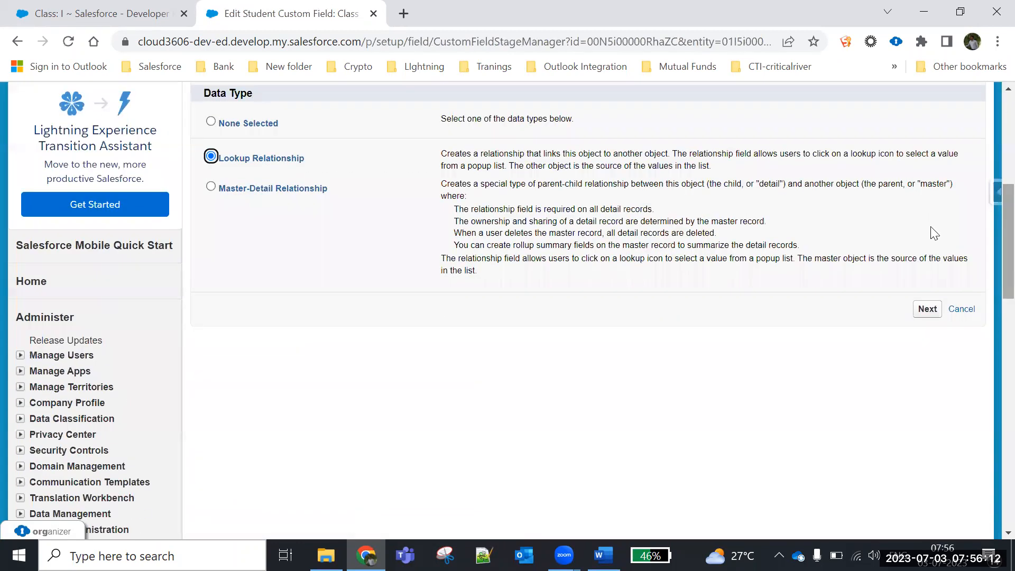
left_click(249, 190)
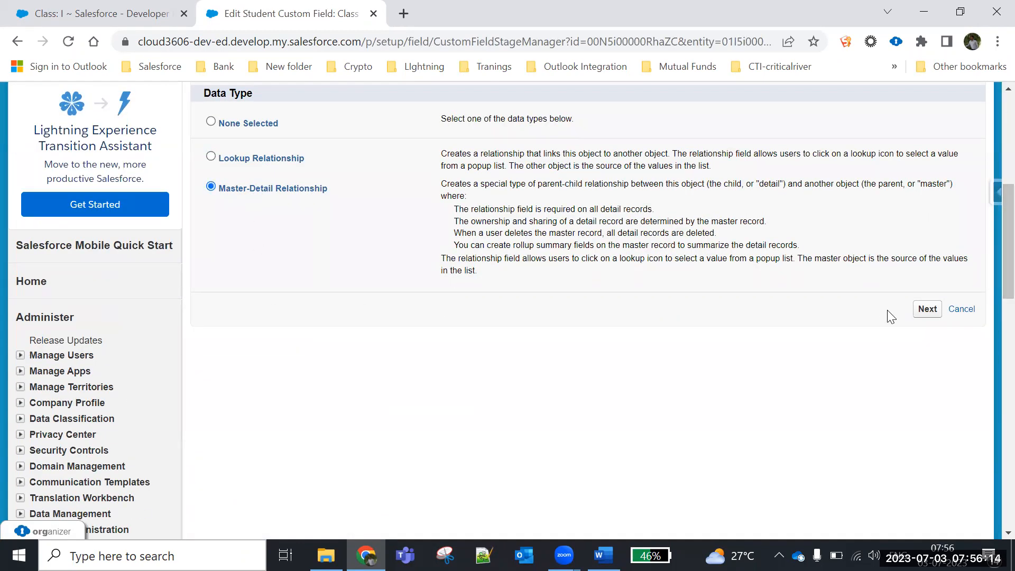
left_click(924, 314)
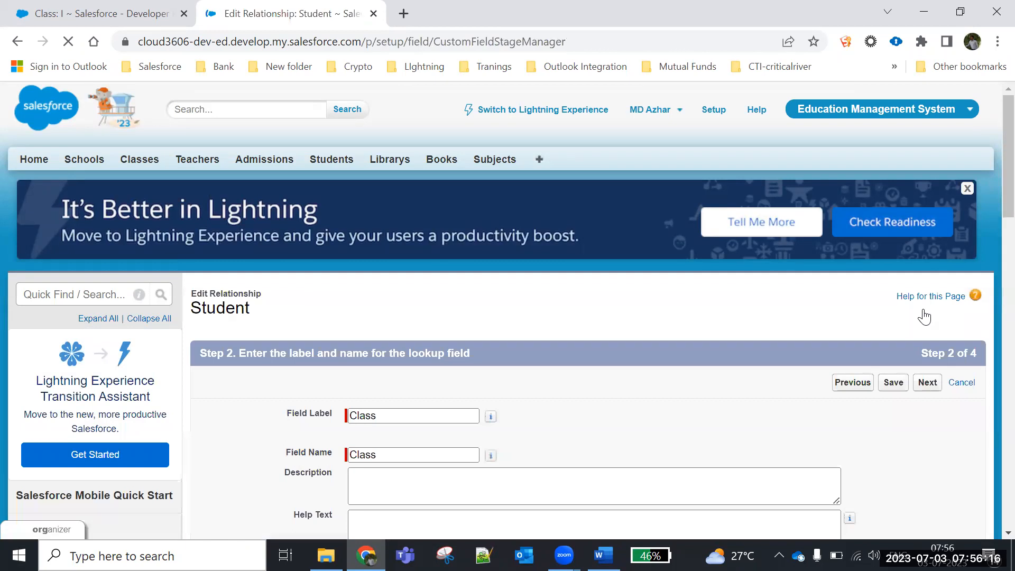
left_click(892, 382)
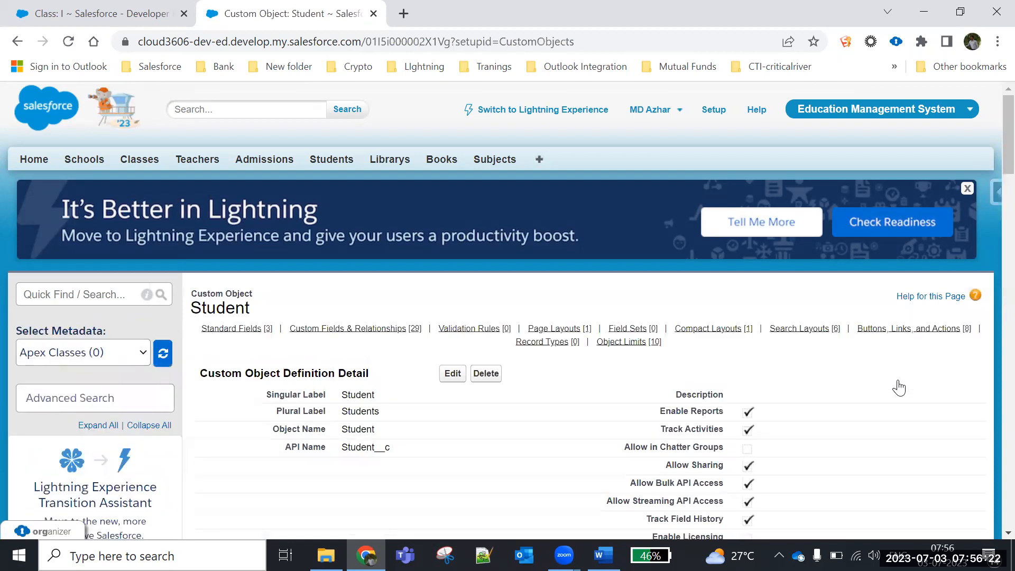
- Compare the Student object's relationship fields with the EMS notes in the Word document, and return to Salesforce
left_click_drag(1007, 124, 990, 258)
left_click(603, 555)
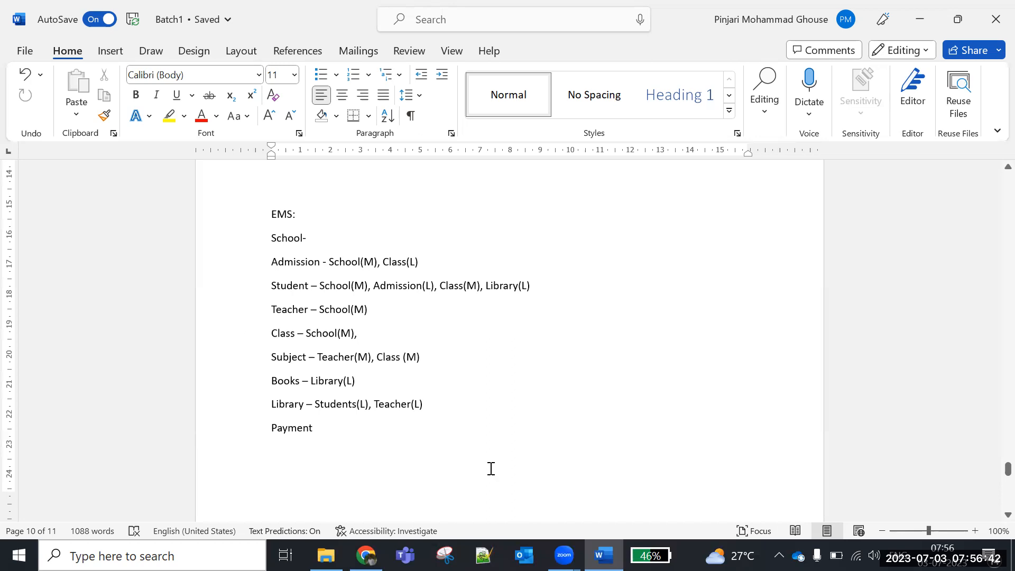
left_click(366, 556)
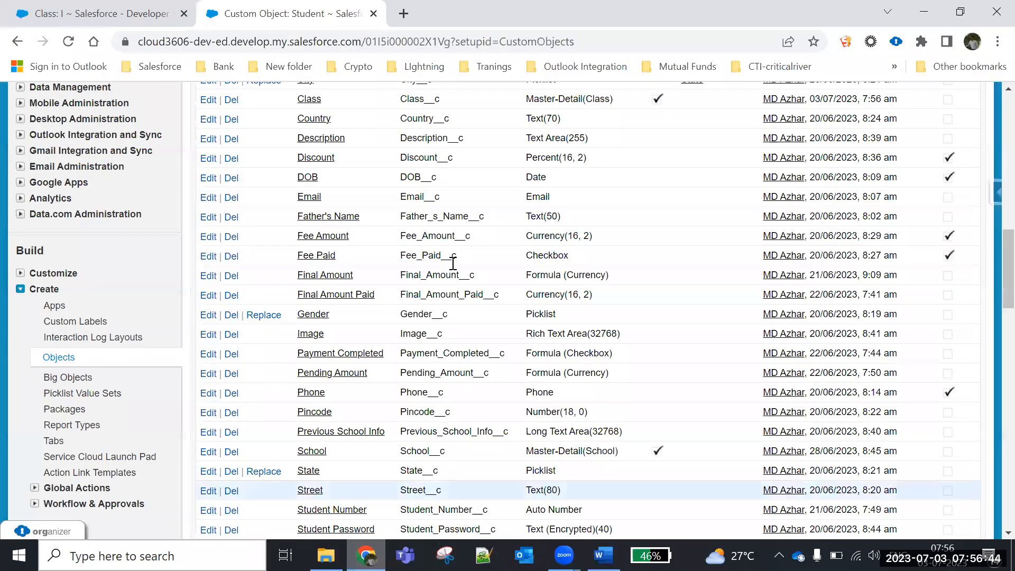
- Go back to the class I record and look over the existing Classes and Teachers lists
left_click(101, 14)
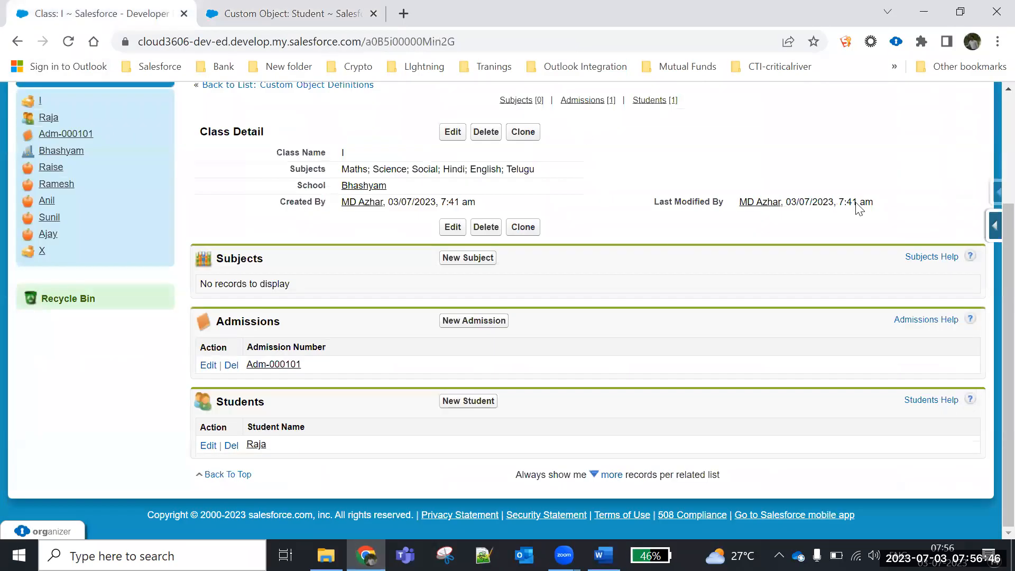
scroll(990, 280, "up", 3)
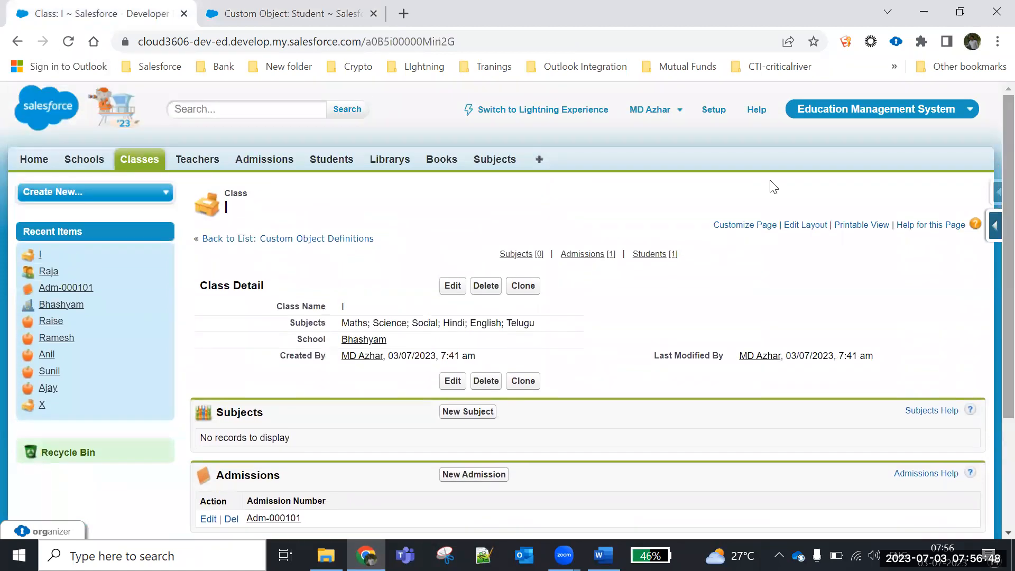
left_click(140, 166)
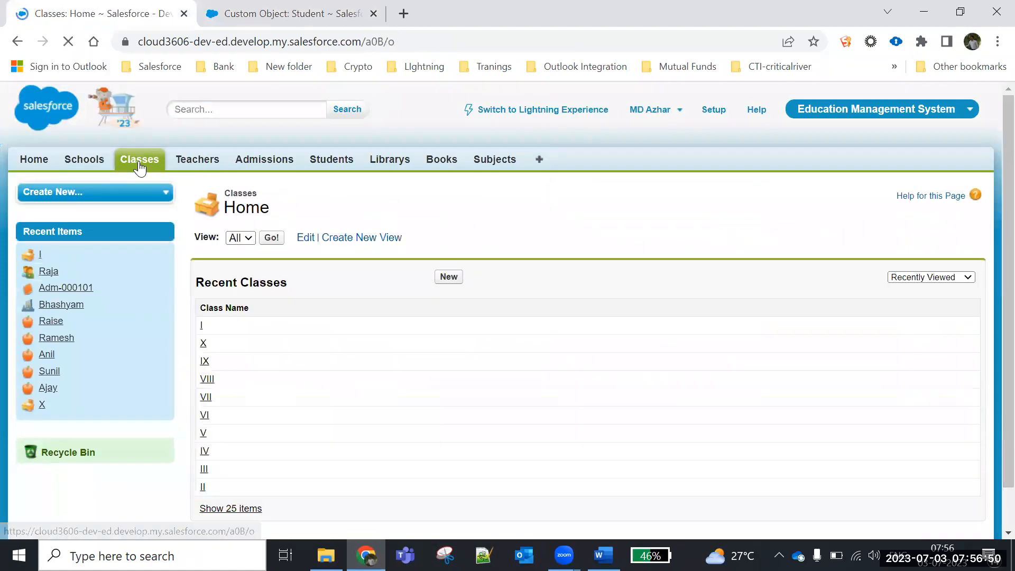
left_click(195, 164)
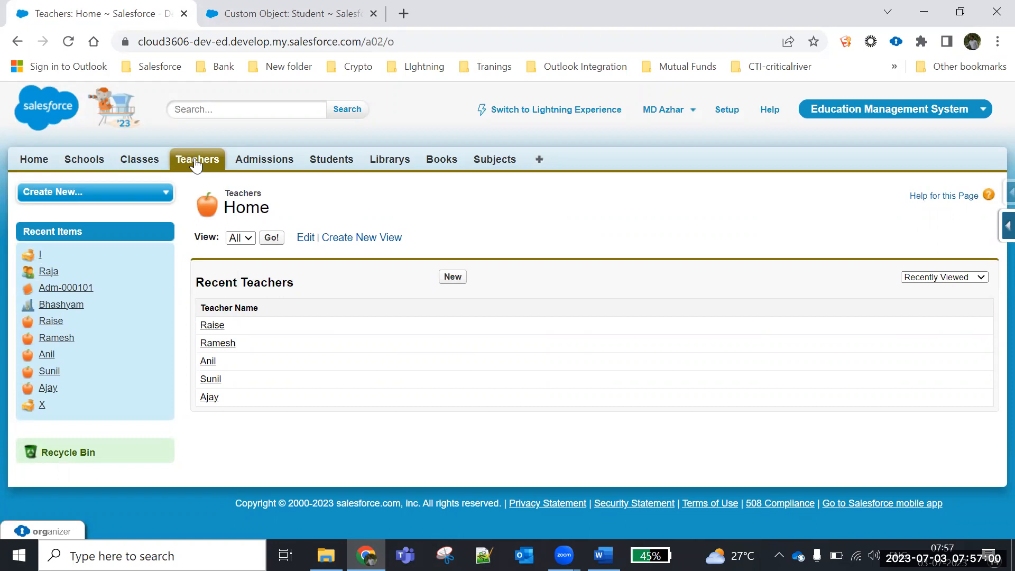
- Create a subject record named Maths with the first listed teacher and class X, save it, and start another new subject
left_click(495, 162)
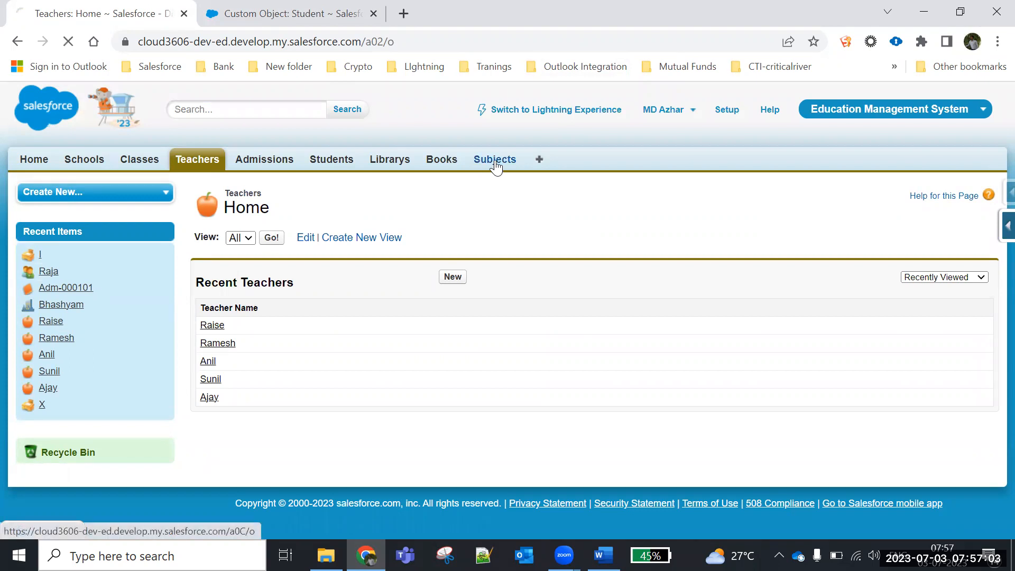
left_click(452, 276)
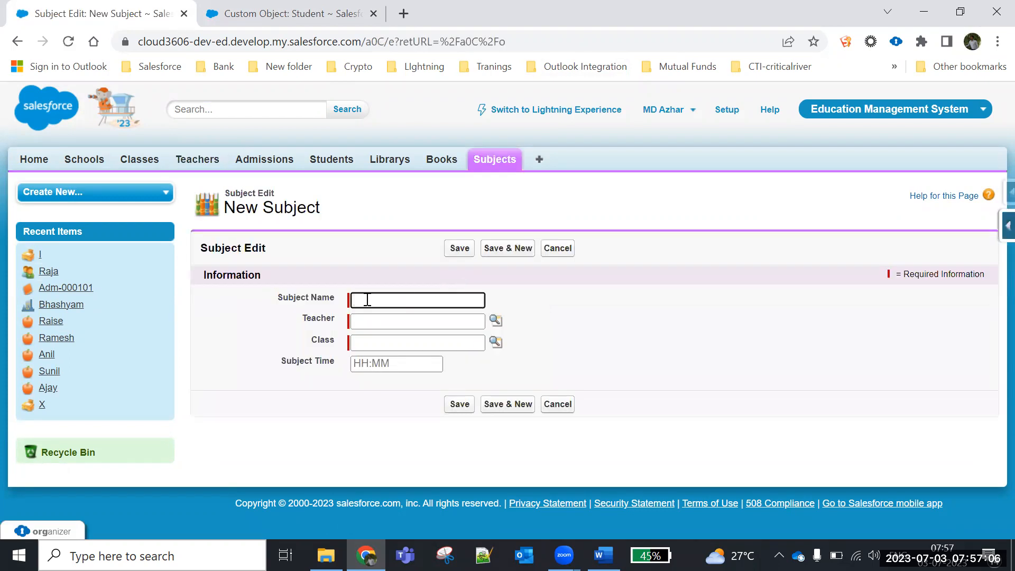
type("Maths")
left_click(496, 321)
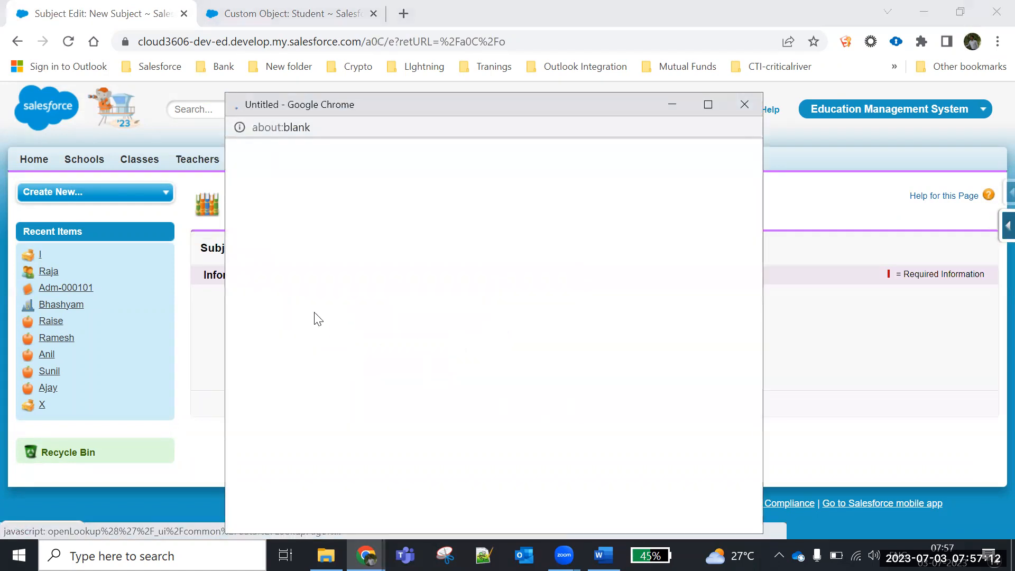
left_click(247, 295)
left_click(496, 342)
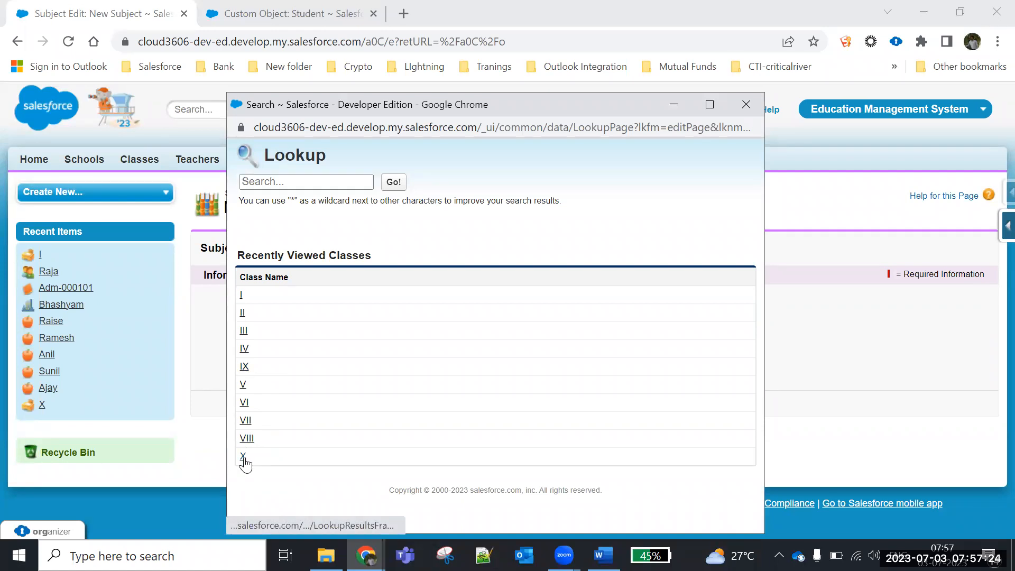
left_click(244, 456)
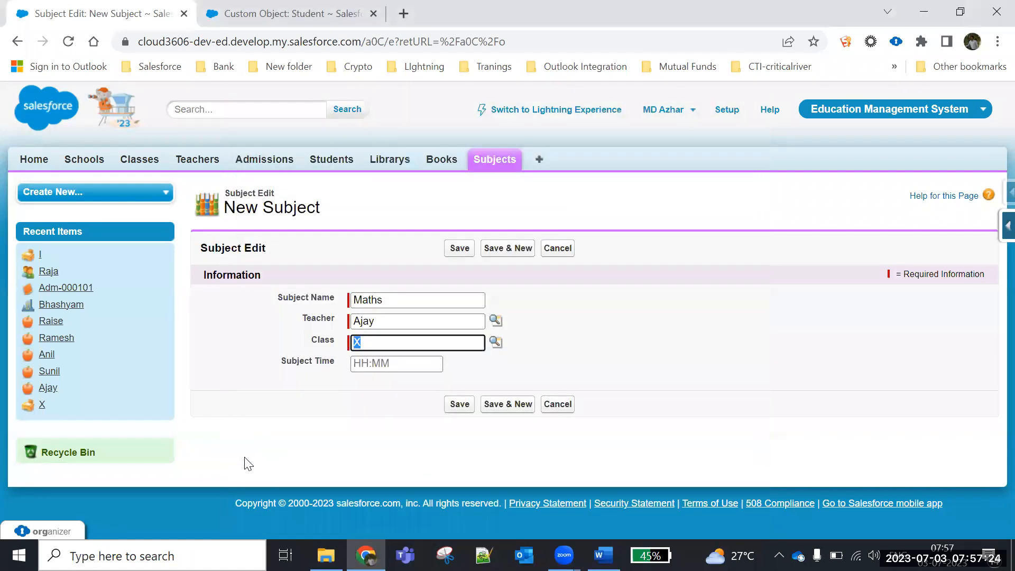
left_click(509, 405)
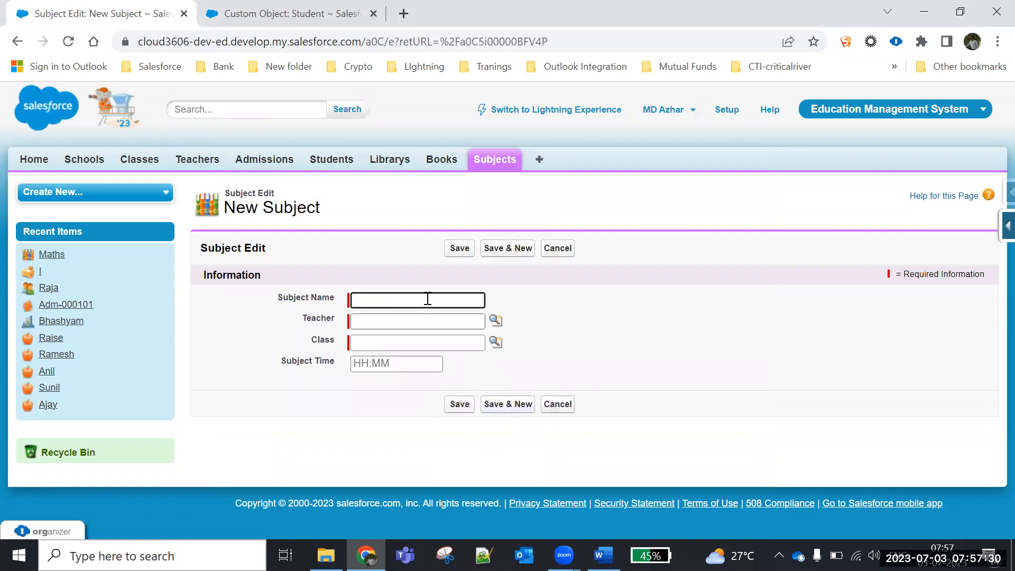
- Create a subject record named Maths with the first listed teacher and class IX, and save it
type("Maths")
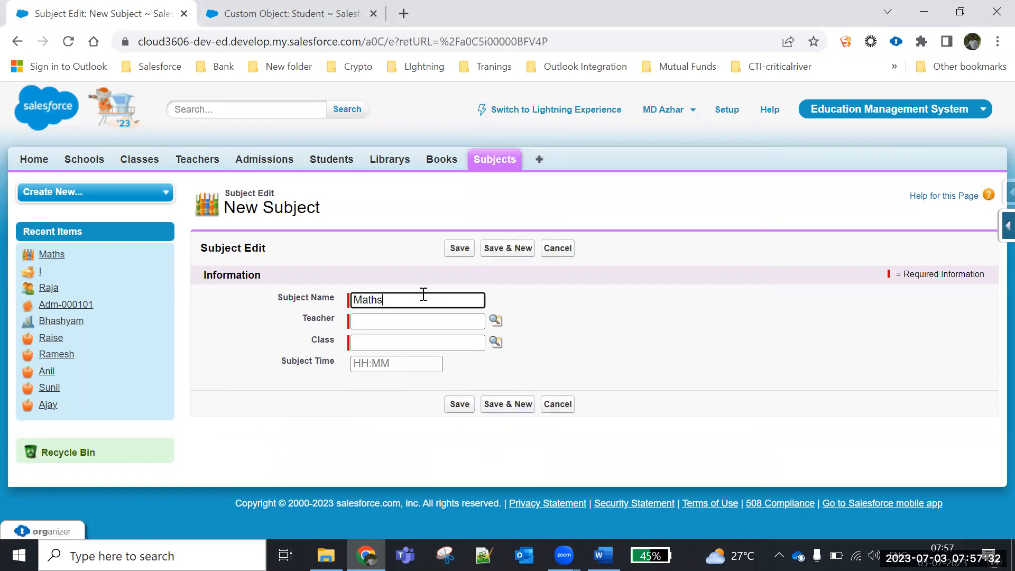
left_click(496, 320)
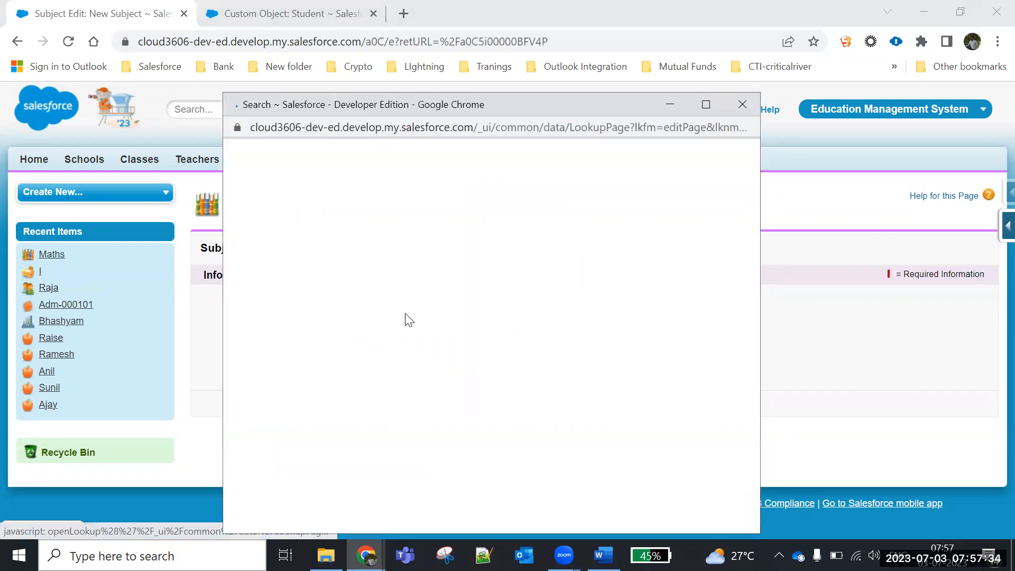
left_click(246, 298)
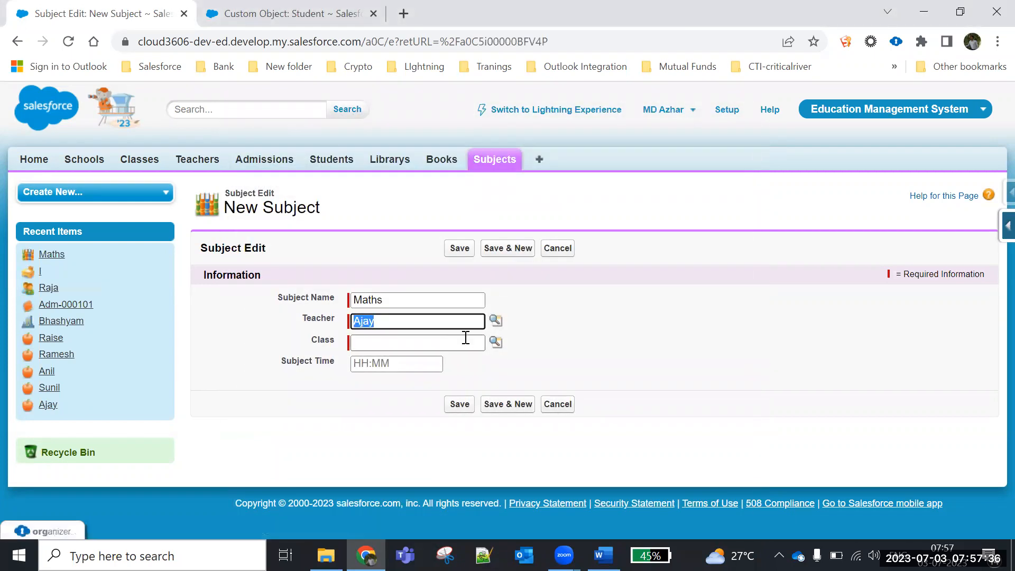
left_click(496, 342)
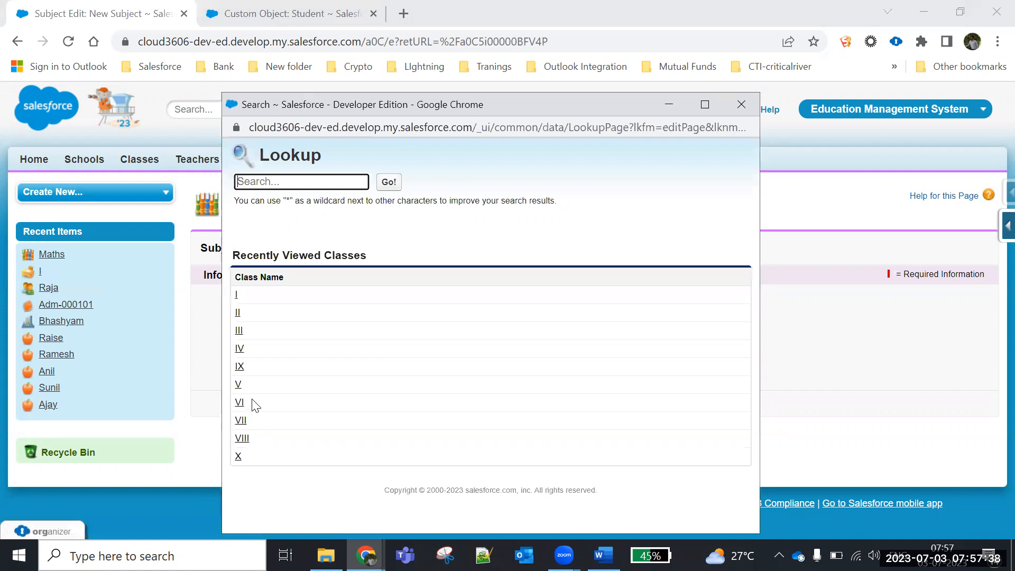
left_click(242, 364)
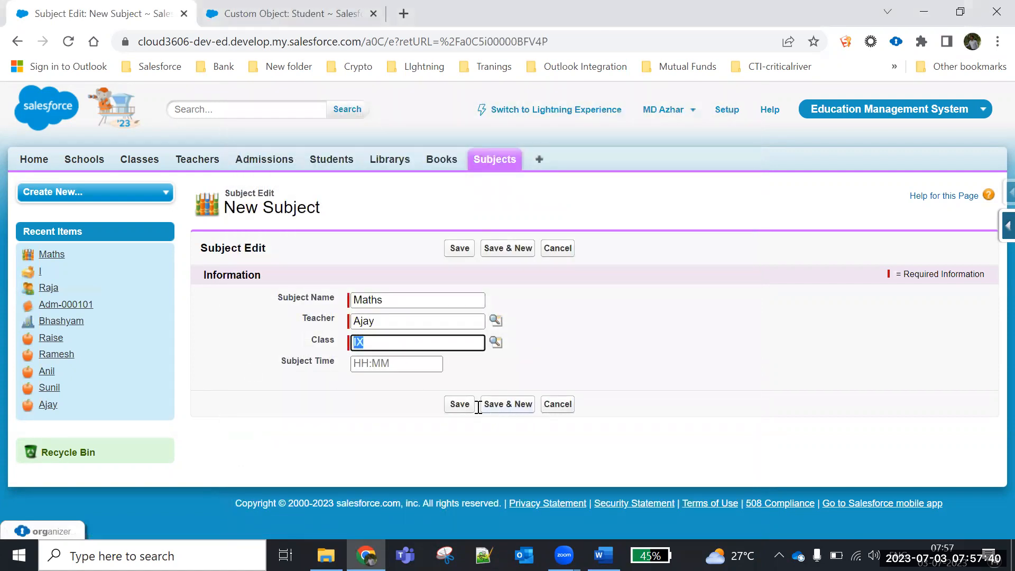
left_click(458, 247)
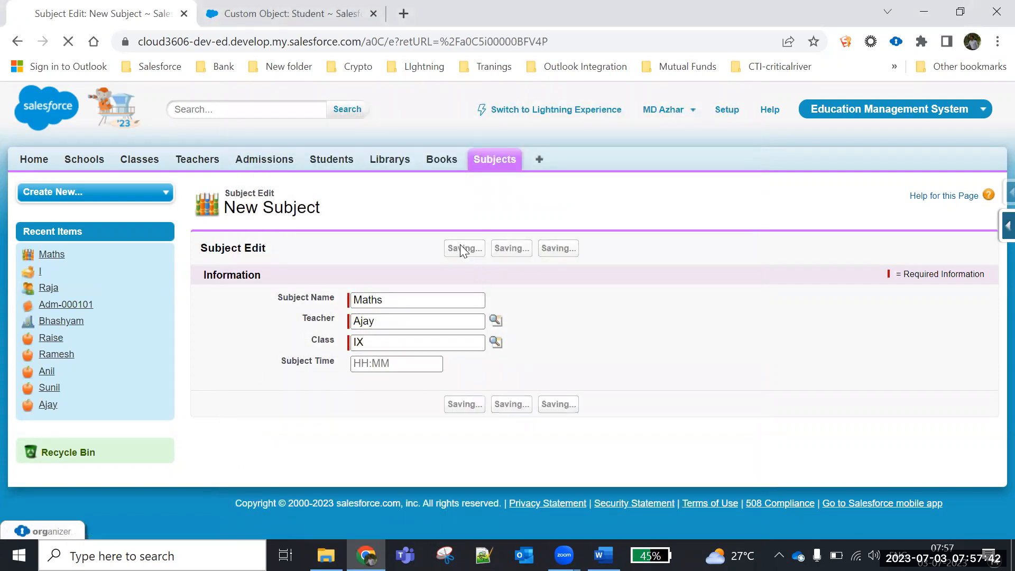
- Clone the class IX Maths subject, change its class to VIII, and save the copy
left_click(524, 286)
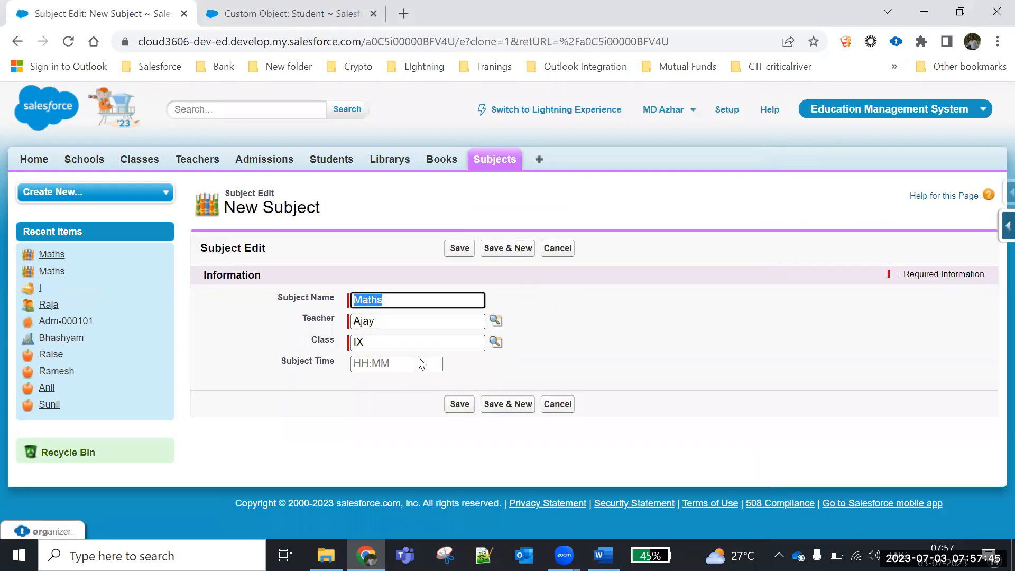
left_click(381, 344)
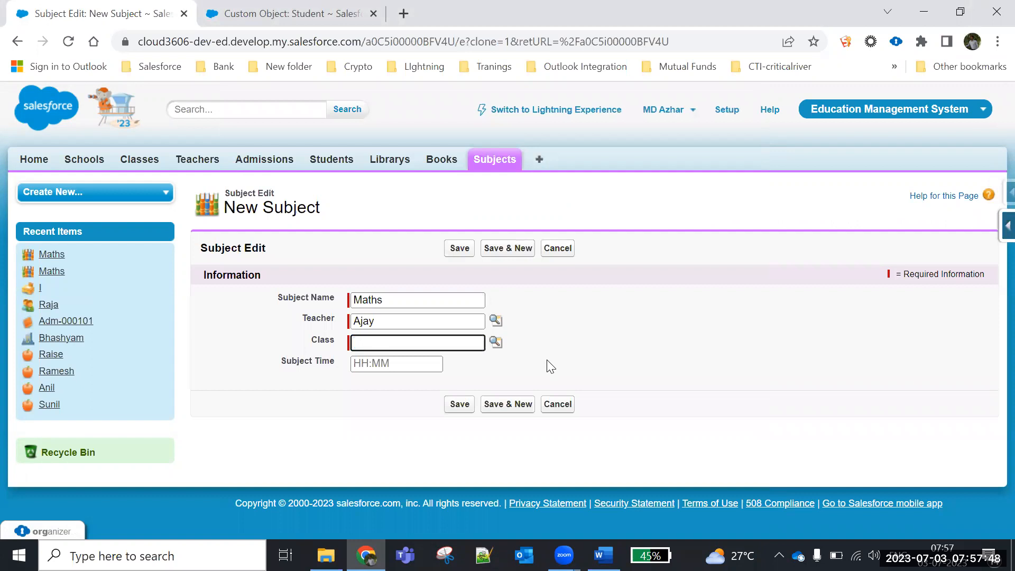
left_click(495, 342)
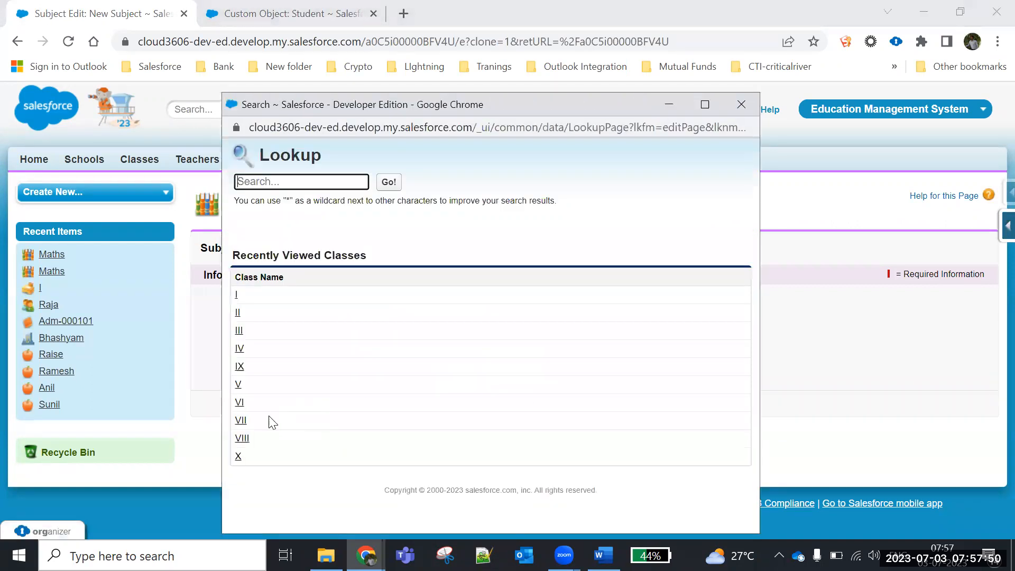
left_click(242, 439)
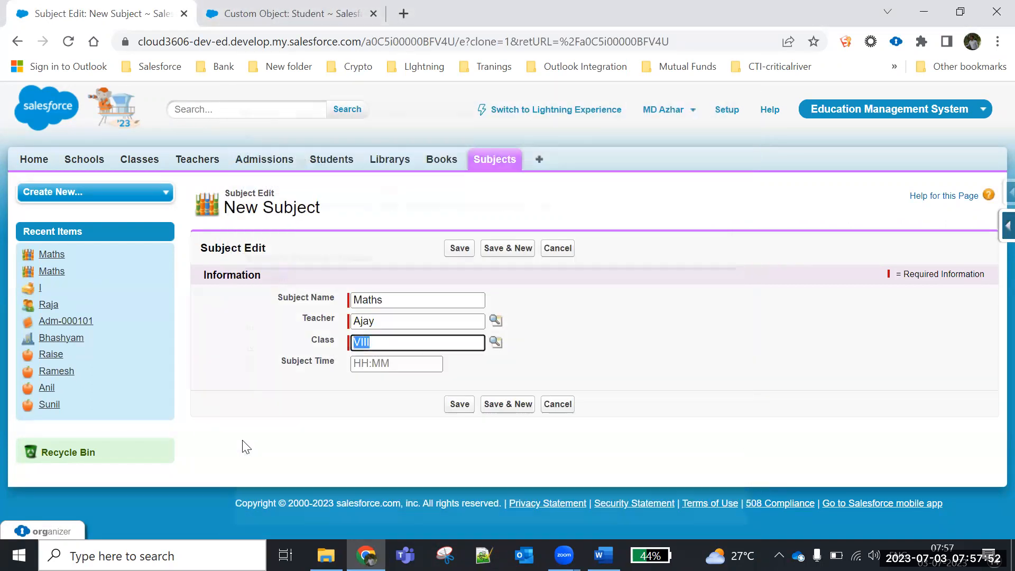
left_click(457, 249)
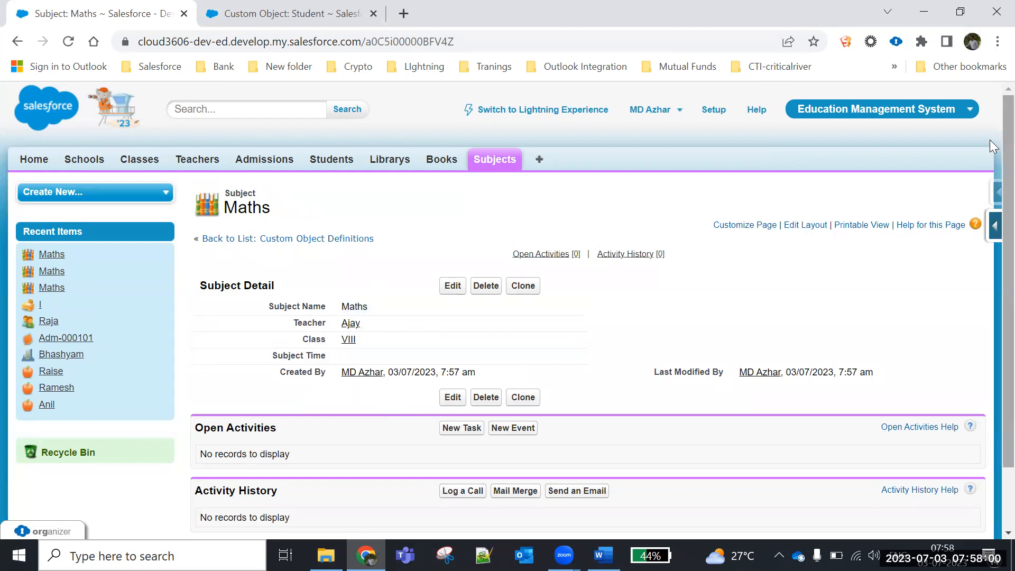
- Review the related lists on the class VIII record and on the record of its Maths teacher
scroll(990, 139, "down", 2)
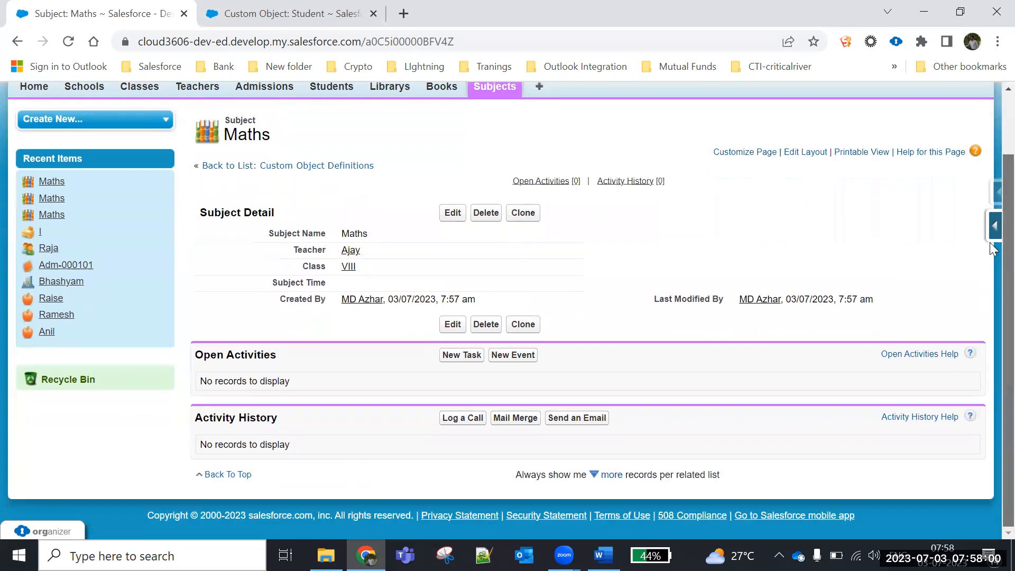
left_click(349, 268)
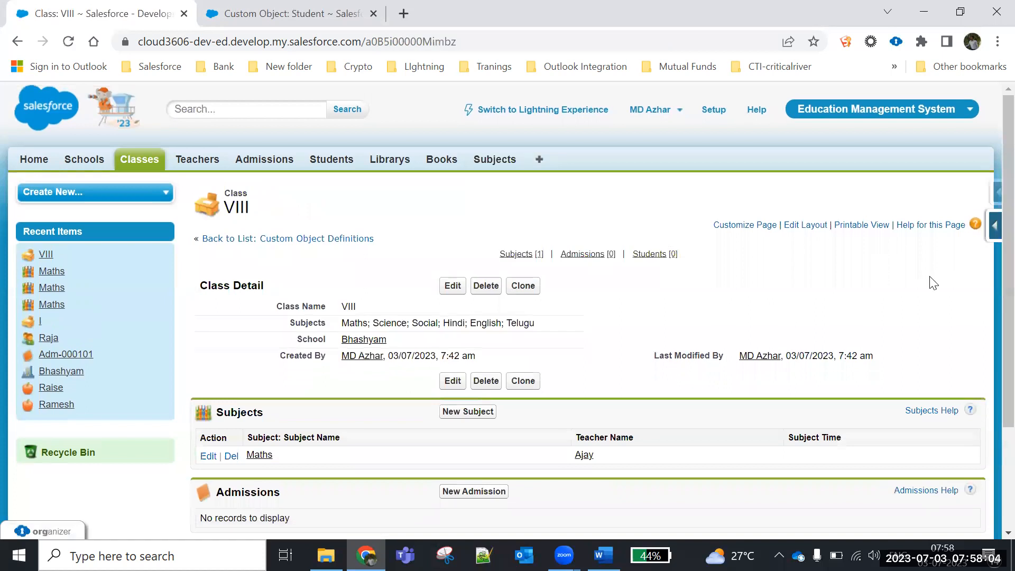
scroll(990, 134, "down", 3)
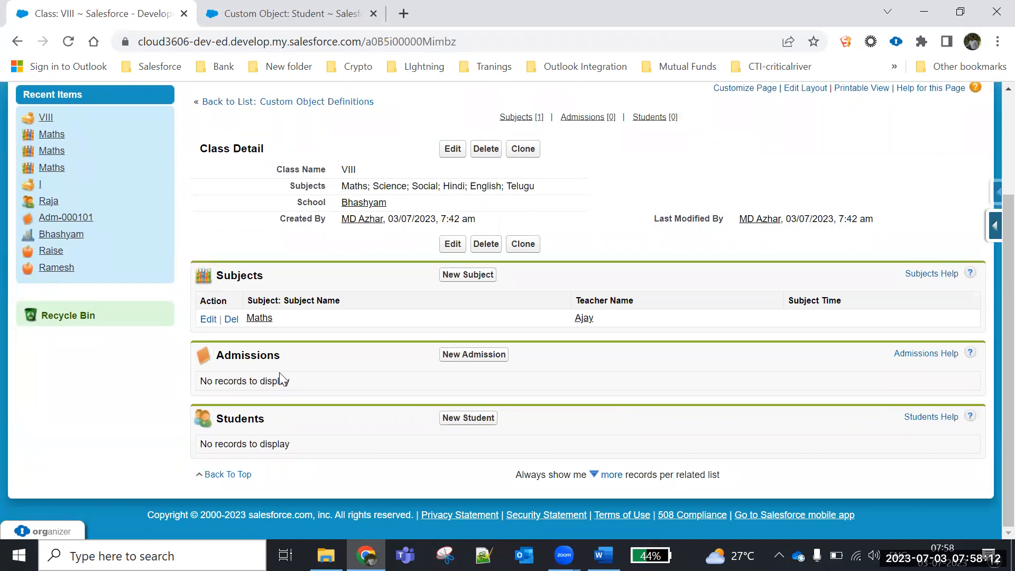
left_click(585, 320)
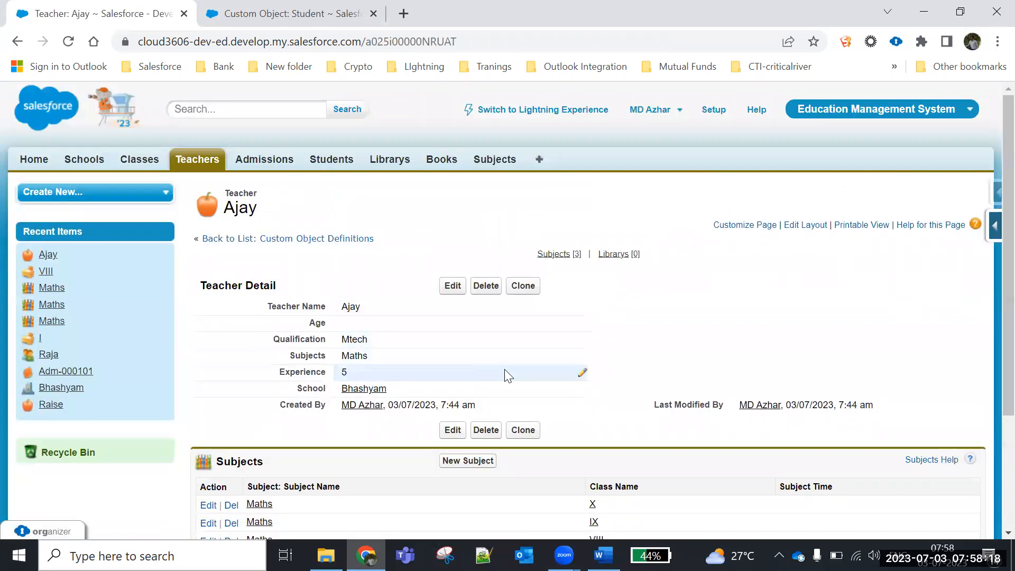
scroll(990, 298, "down", 3)
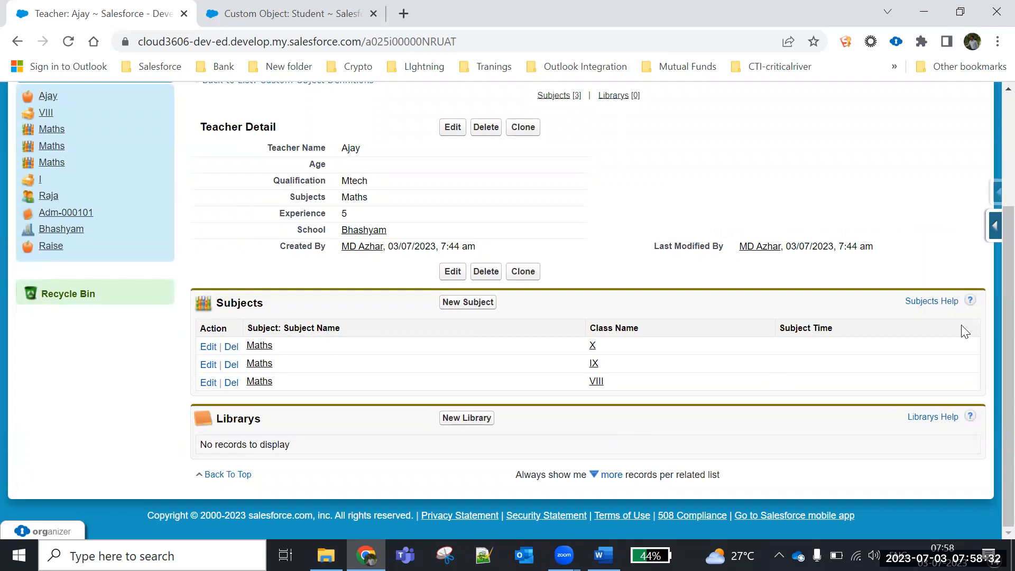
left_click_drag(1008, 310, 1007, 167)
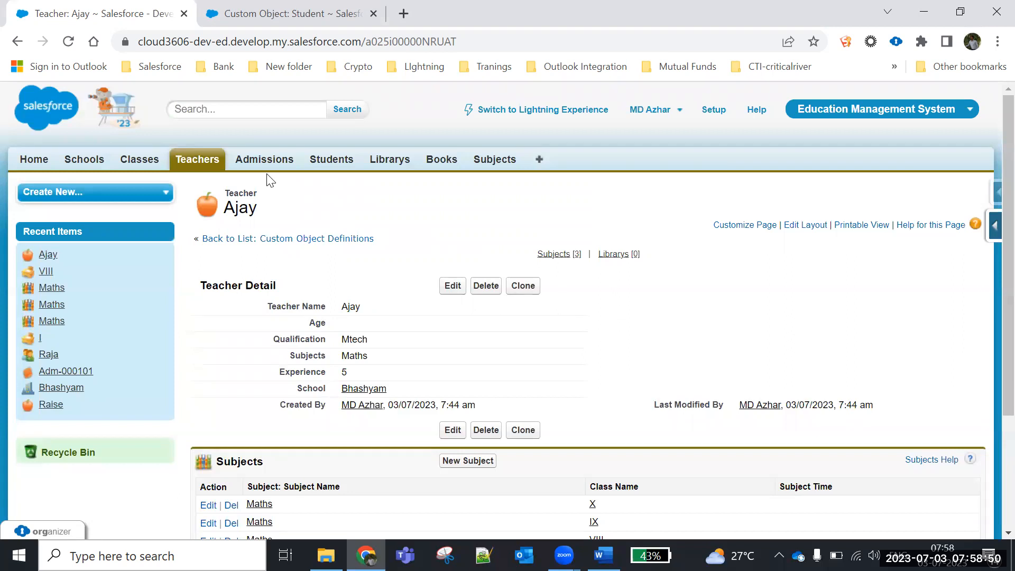
- Open the existing admission record from the list of all admissions and examine its details, especially the Discount field
left_click(255, 166)
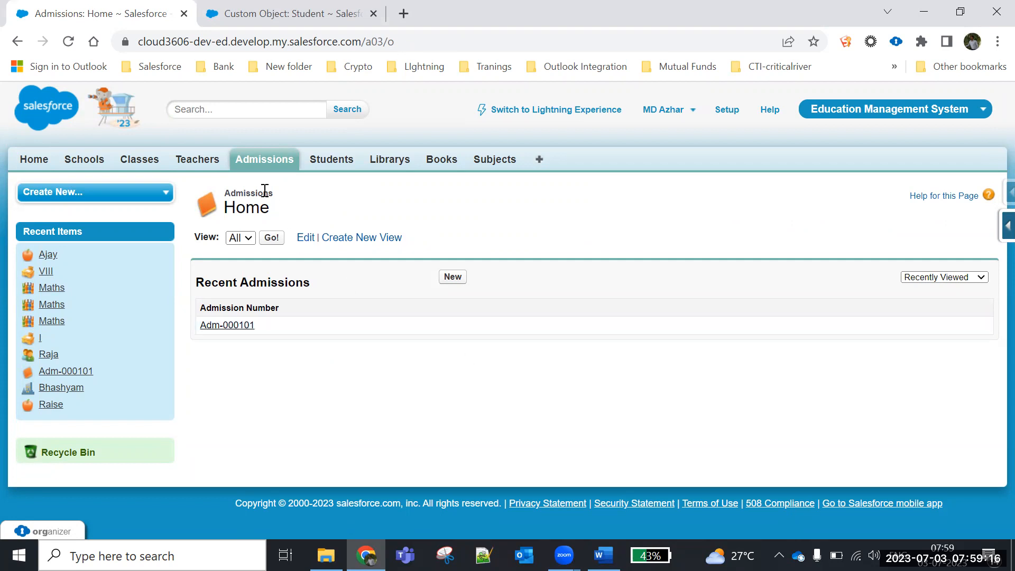
left_click(272, 238)
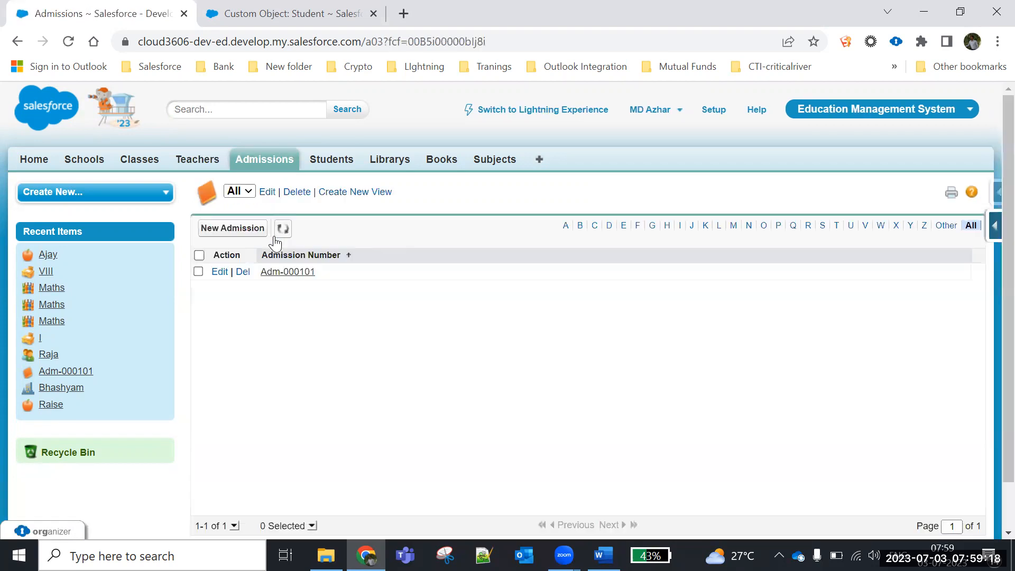
left_click(288, 271)
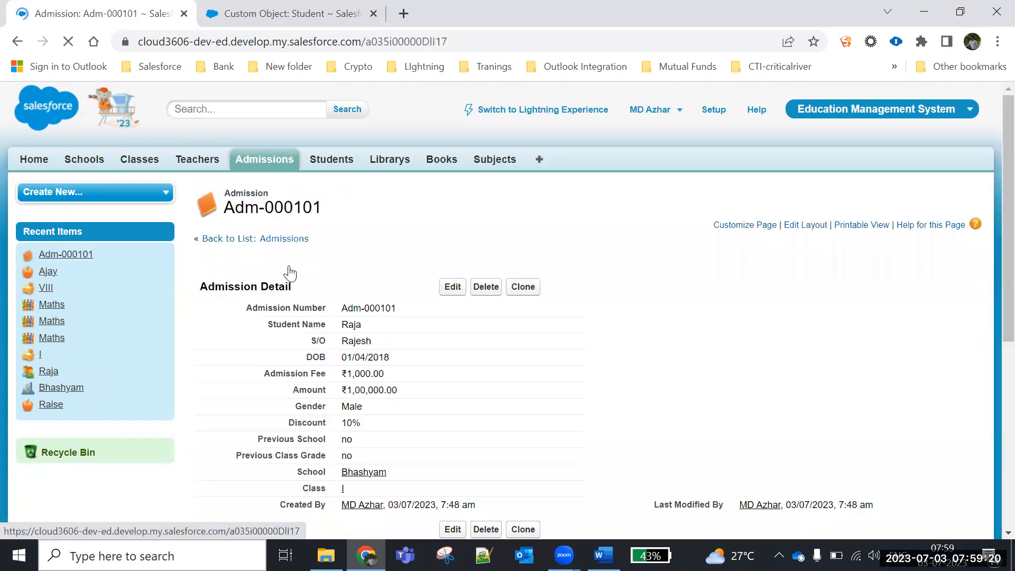
scroll(992, 250, "down", 3)
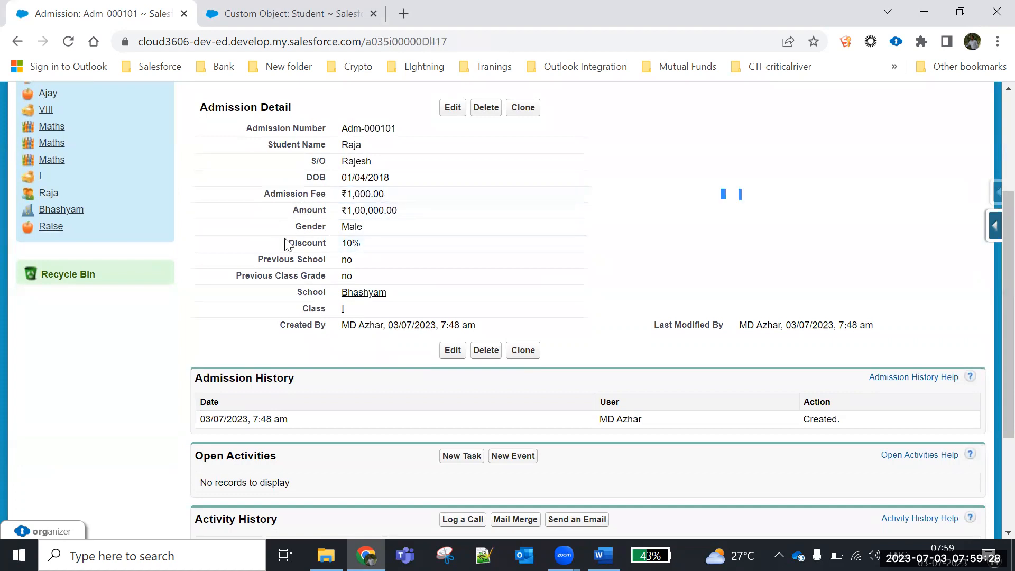
left_click_drag(287, 242, 374, 245)
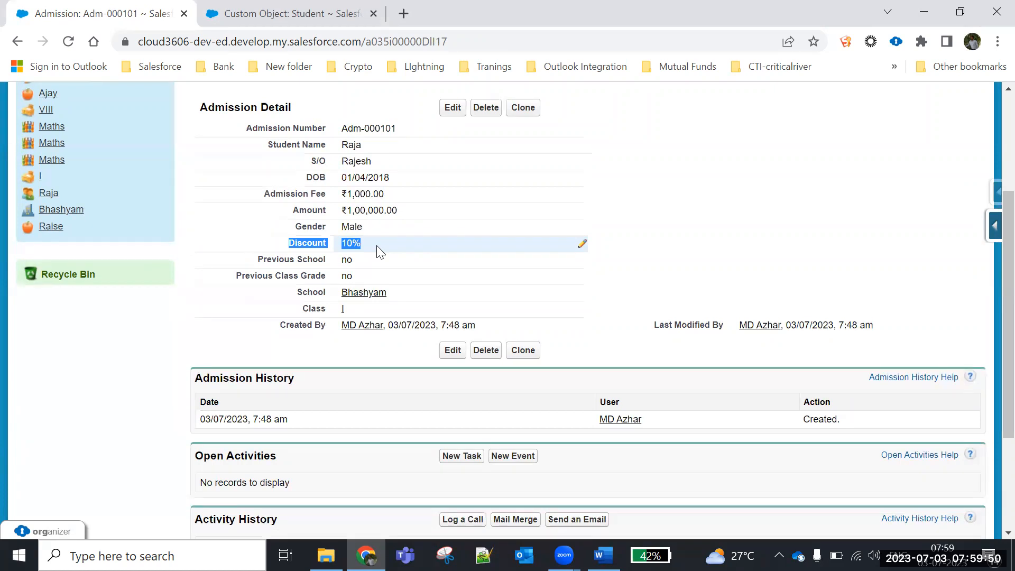
- Open the Admission object's field definitions and start a new custom field of type Formula
left_click(993, 228)
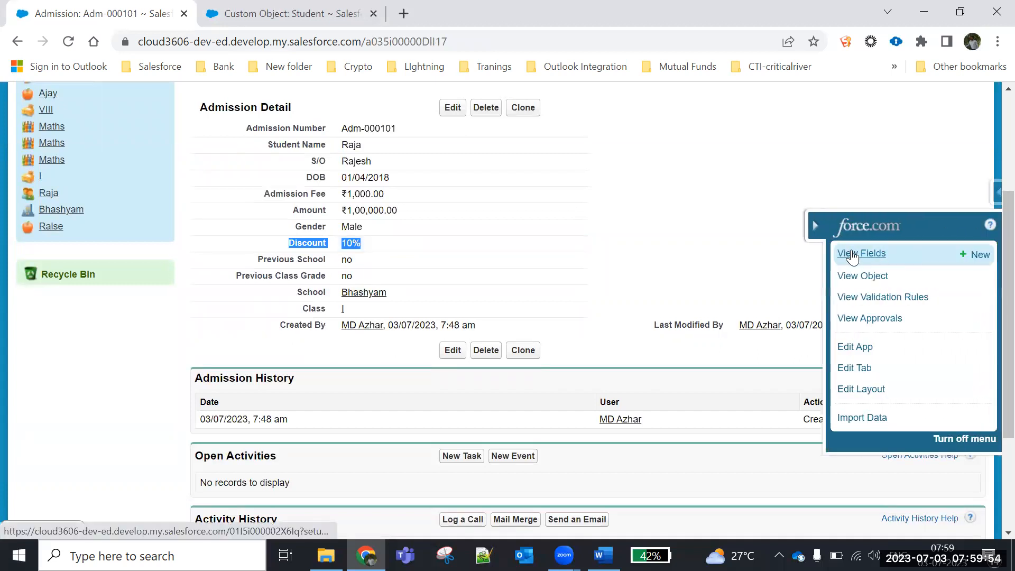
left_click(853, 253)
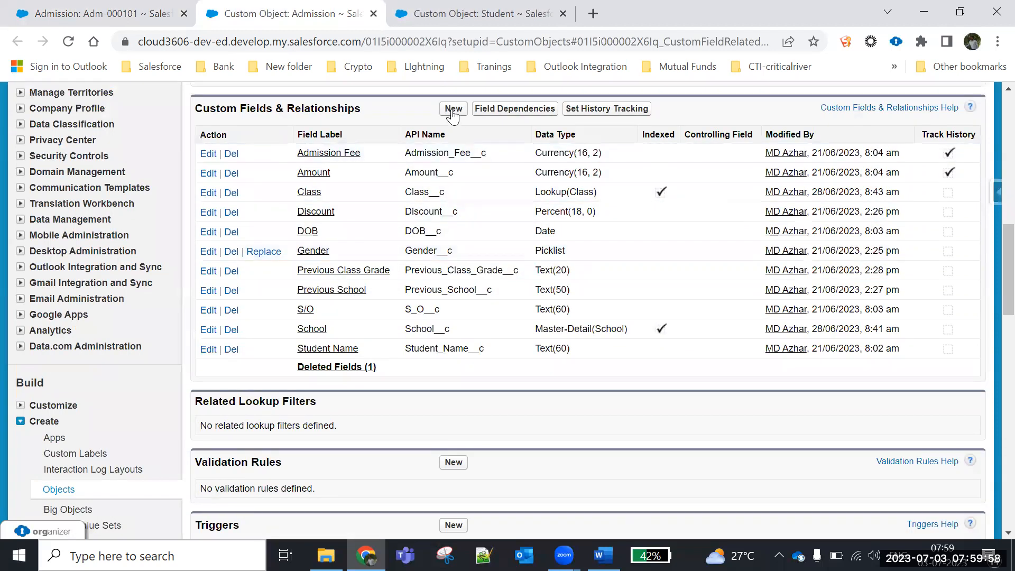
left_click(452, 111)
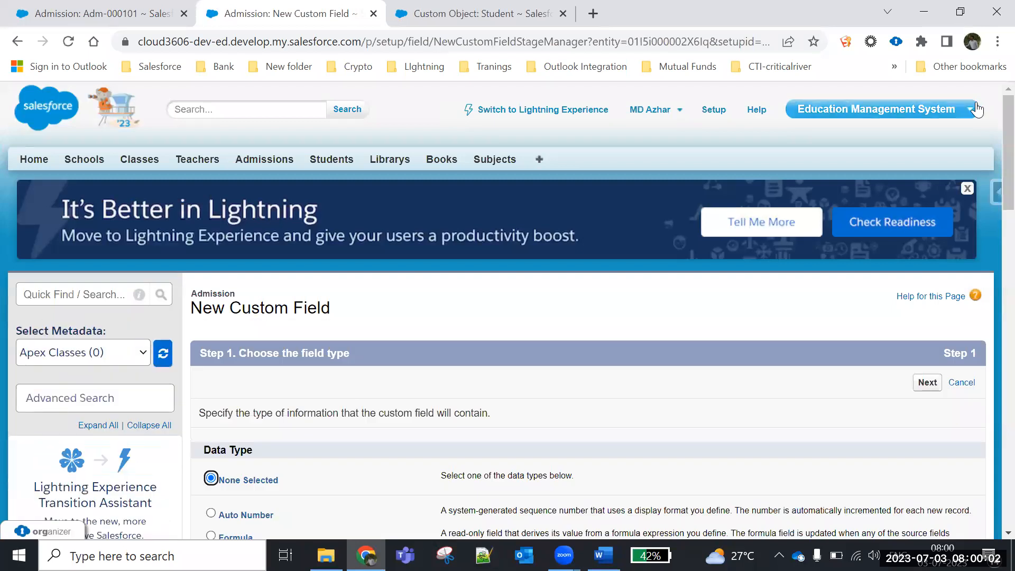
scroll(991, 132, "down", 5)
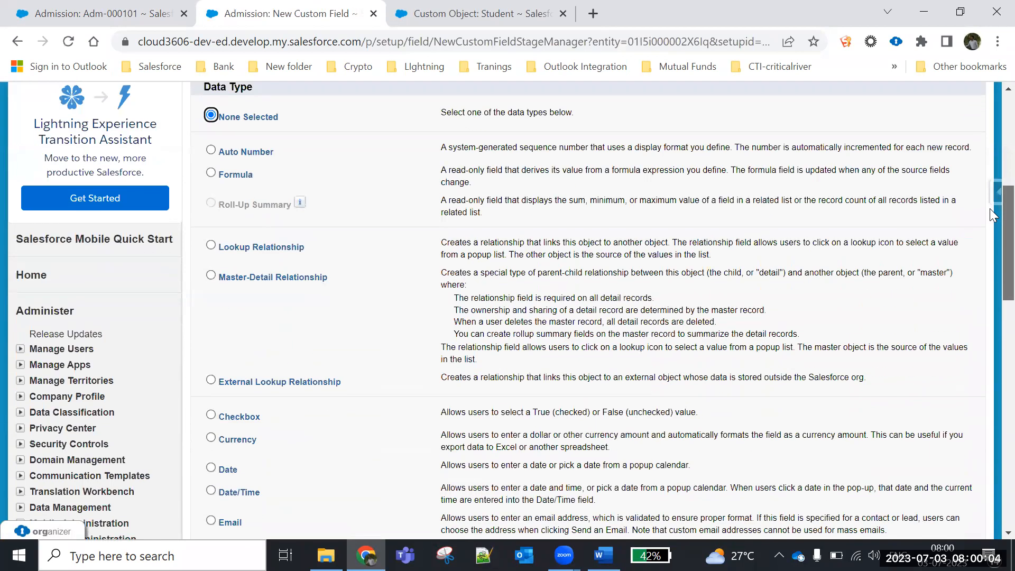
left_click(212, 175)
scroll(989, 239, "up", 3)
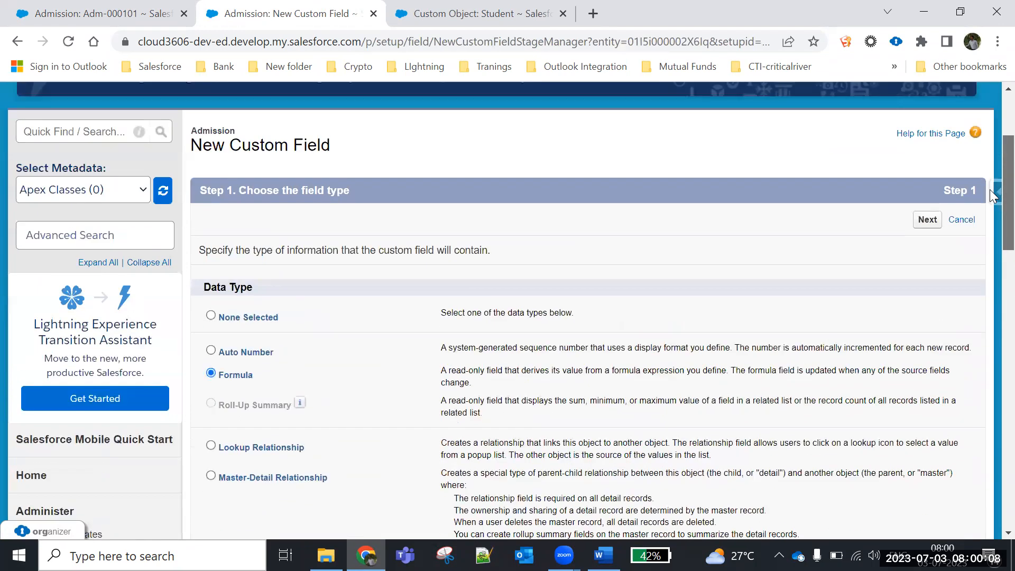
left_click(927, 220)
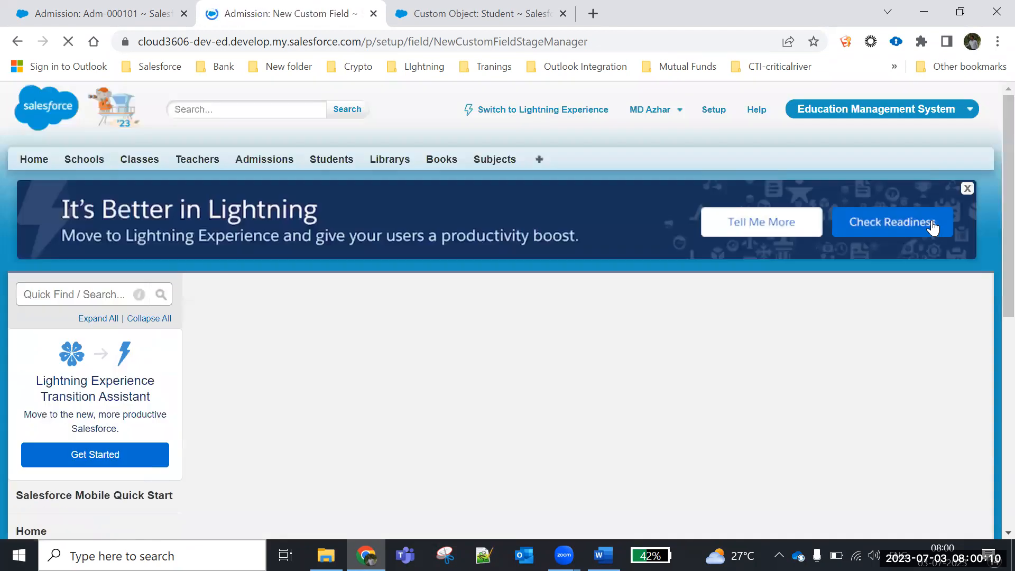
- Label the new Admission formula field Total Amount and let its field name fill in as Total_Amount
left_click(454, 413)
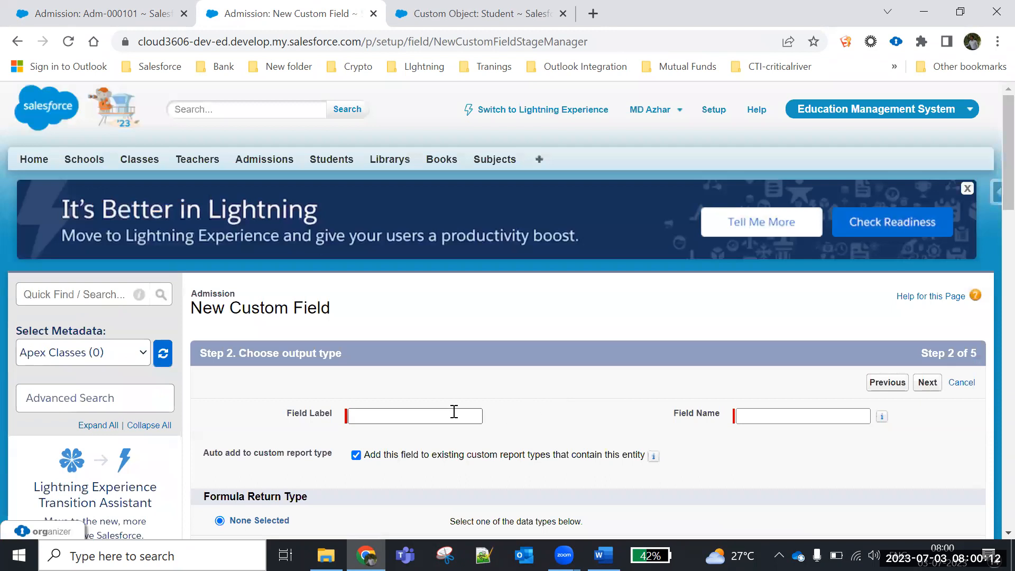
type("Toital")
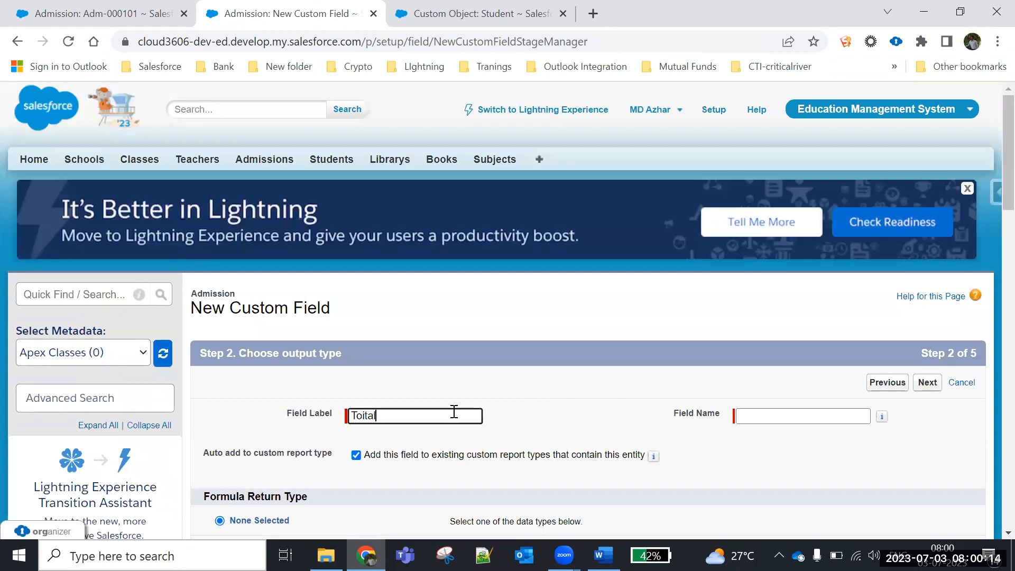
key("BackSpace")
key("BackSpace")
type("tal Amount")
left_click(607, 419)
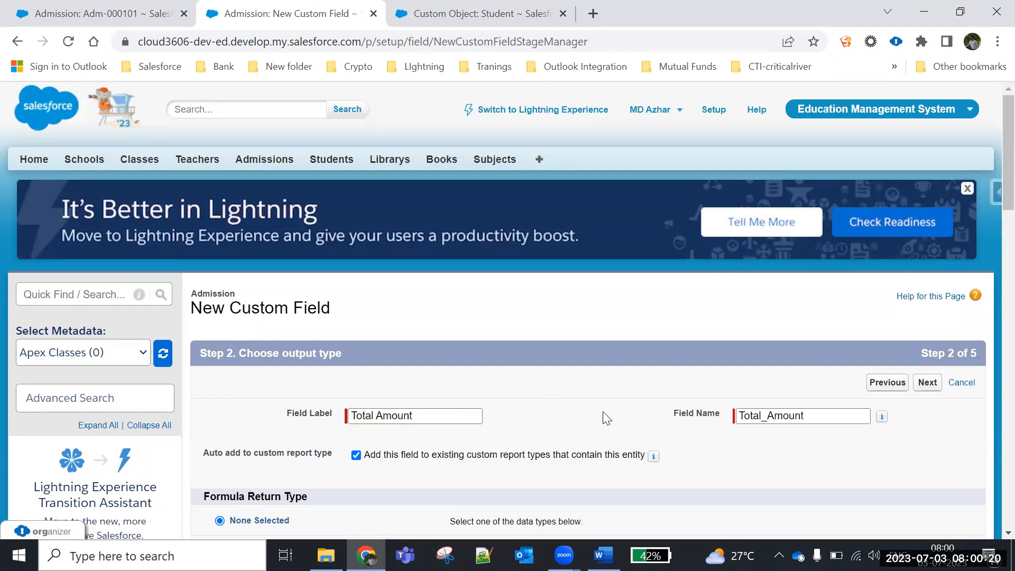
- Choose Currency as the Total Amount formula's return type and continue to the formula entry
scroll(989, 219, "down", 6)
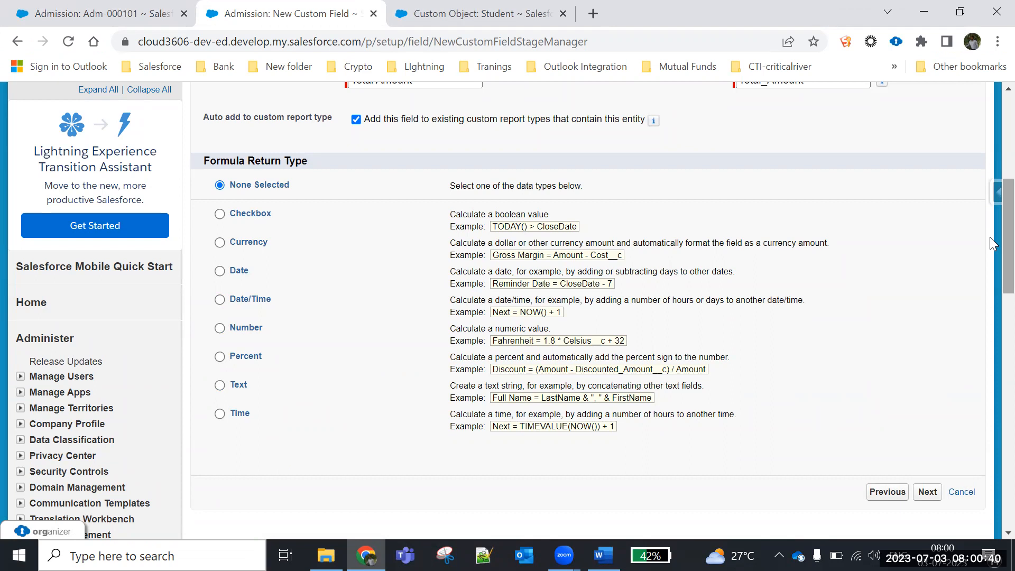
left_click(220, 243)
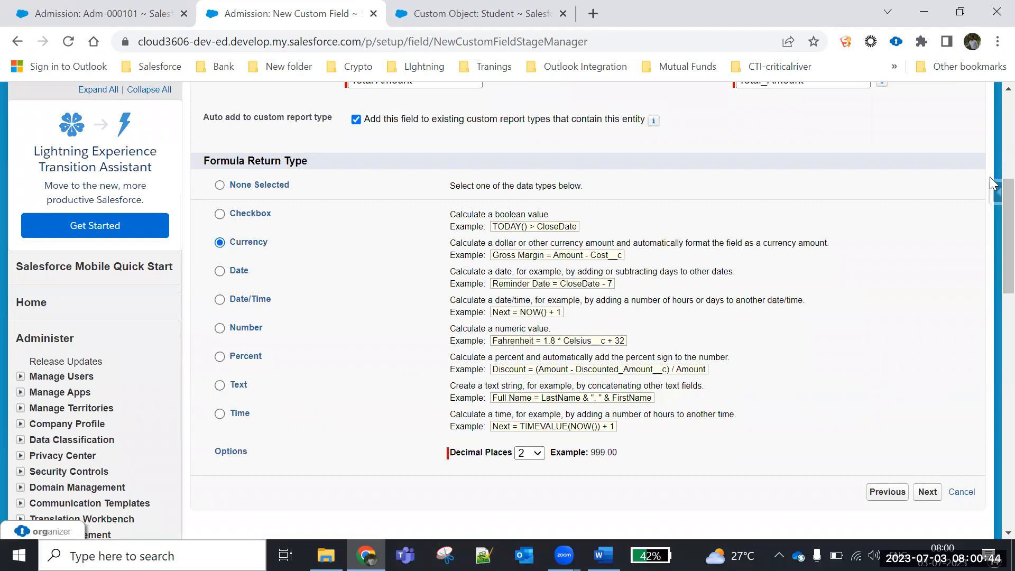
mouse_move(993, 220)
left_mouse_down()
mouse_move(990, 329)
mouse_move(991, 239)
left_mouse_up()
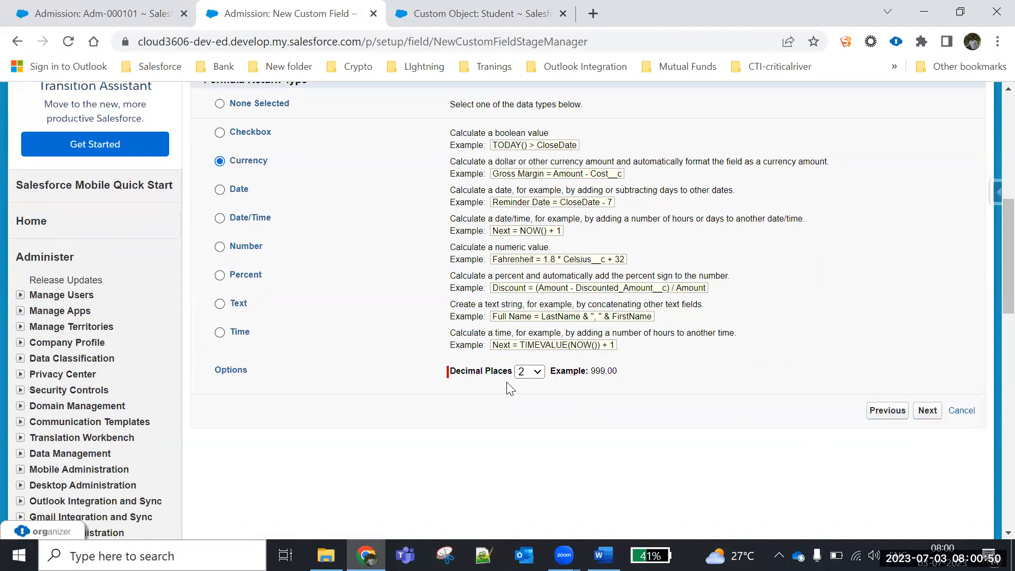
left_click(936, 416)
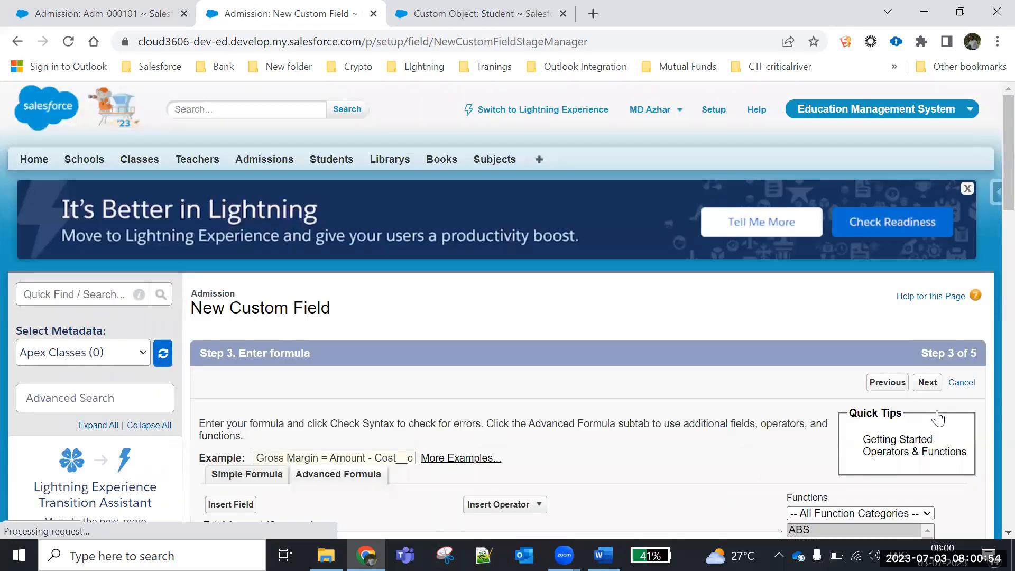
- Enter Amount__c - Amount__c as the start of the Total Amount formula by inserting the Admission object's Amount field twice
left_click_drag(1007, 127, 1008, 203)
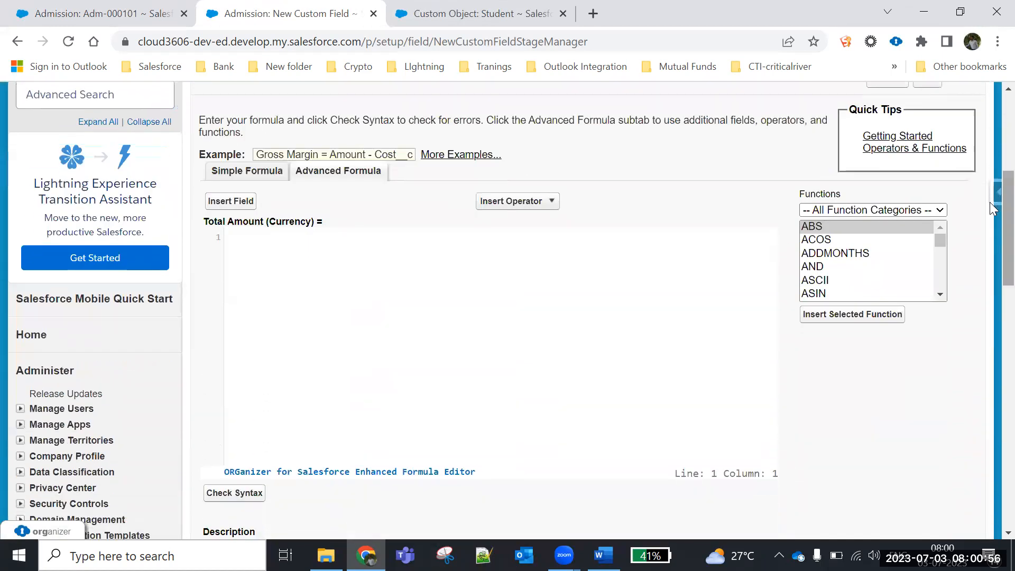
left_click(421, 262)
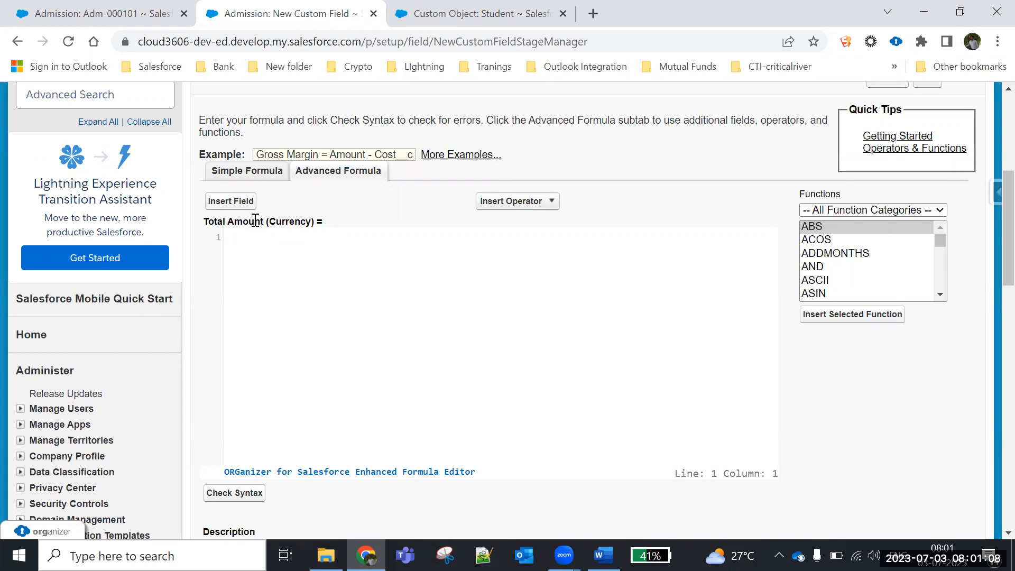
left_click(233, 202)
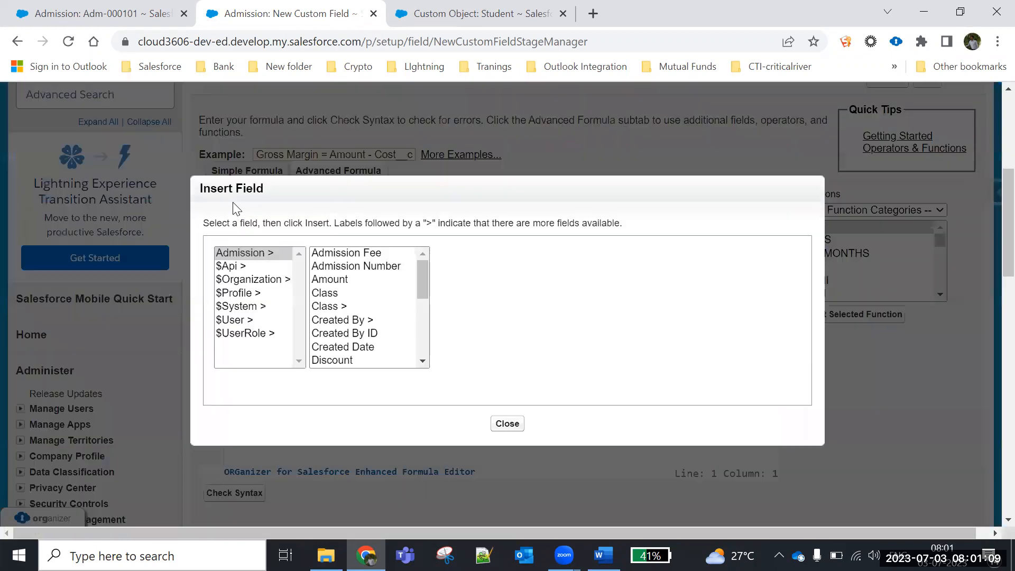
left_click(342, 284)
left_click(484, 343)
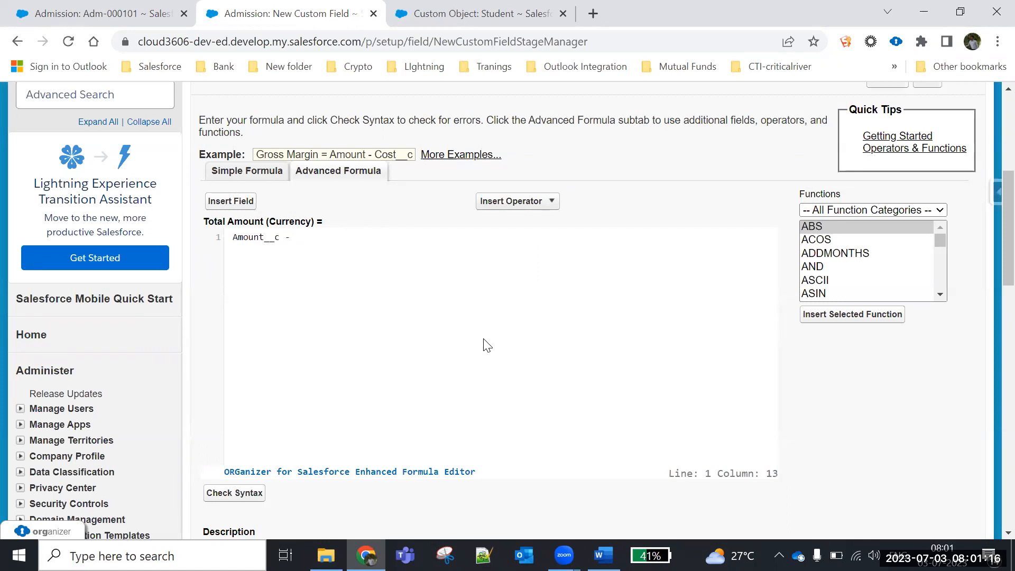
left_click(235, 201)
left_click(332, 279)
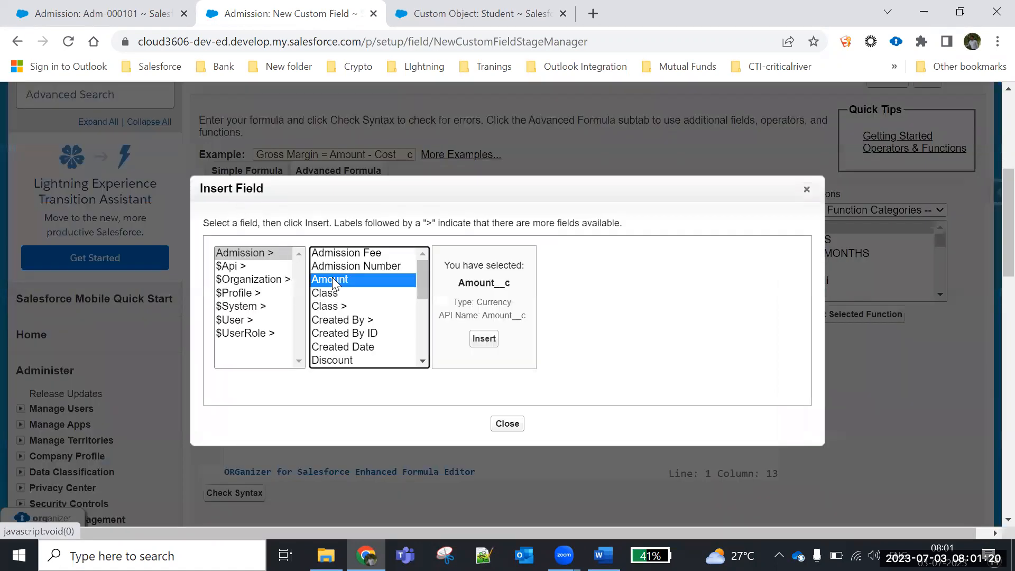
left_click(481, 340)
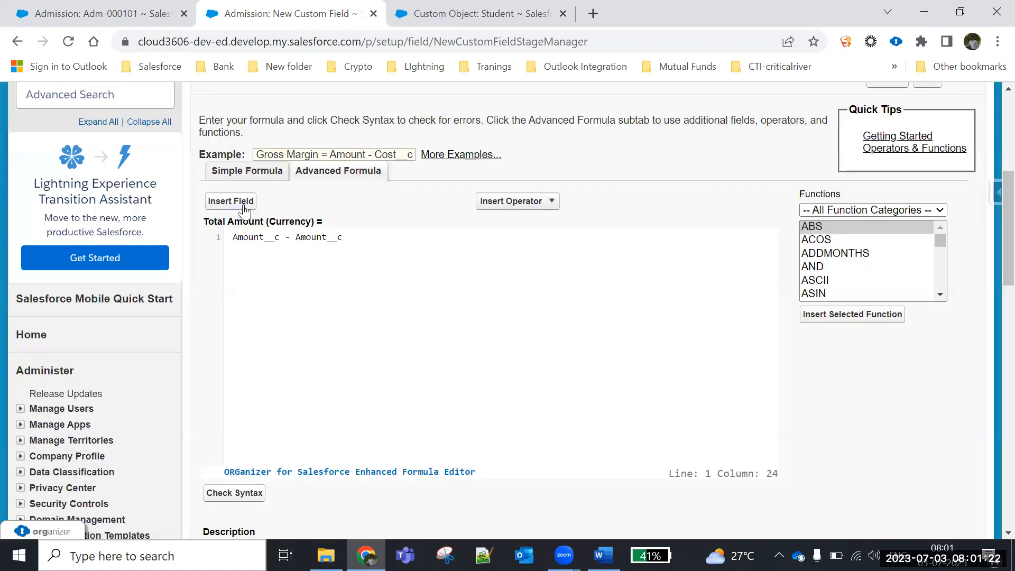
- Extend the Total Amount formula with a Multiply operator and the Admission object's Discount field (Discount__c)
left_click(541, 203)
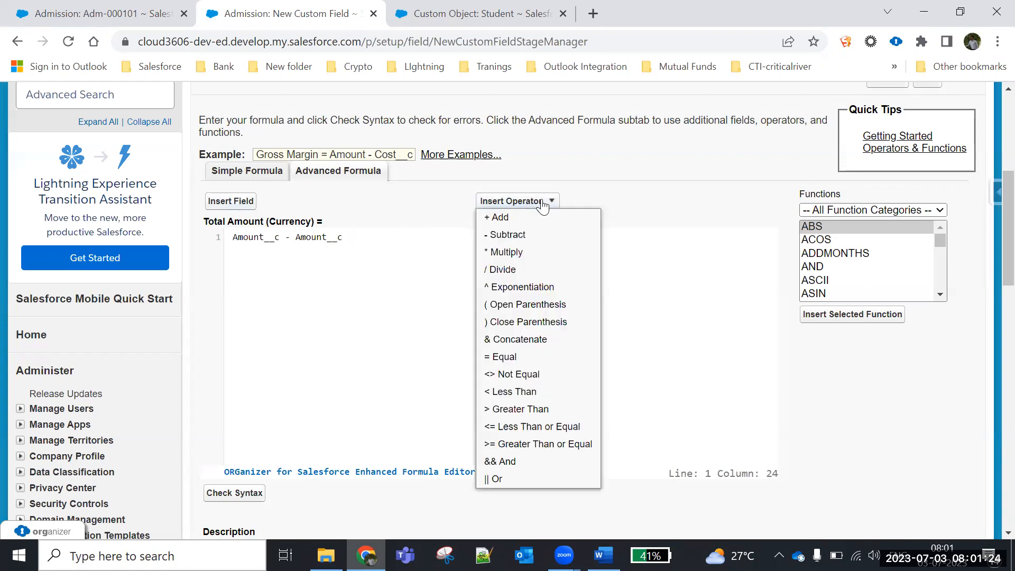
left_click(506, 253)
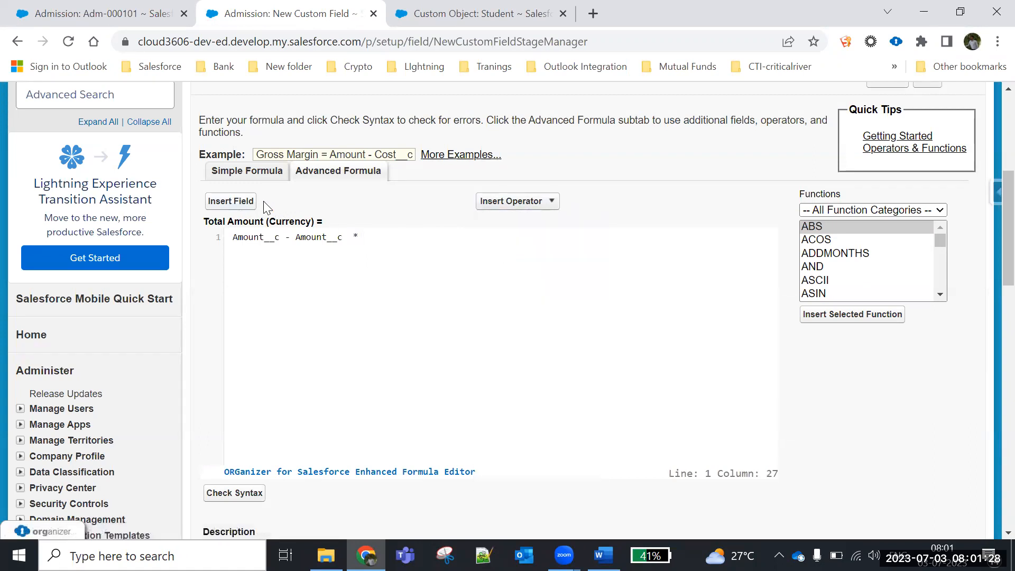
left_click(239, 203)
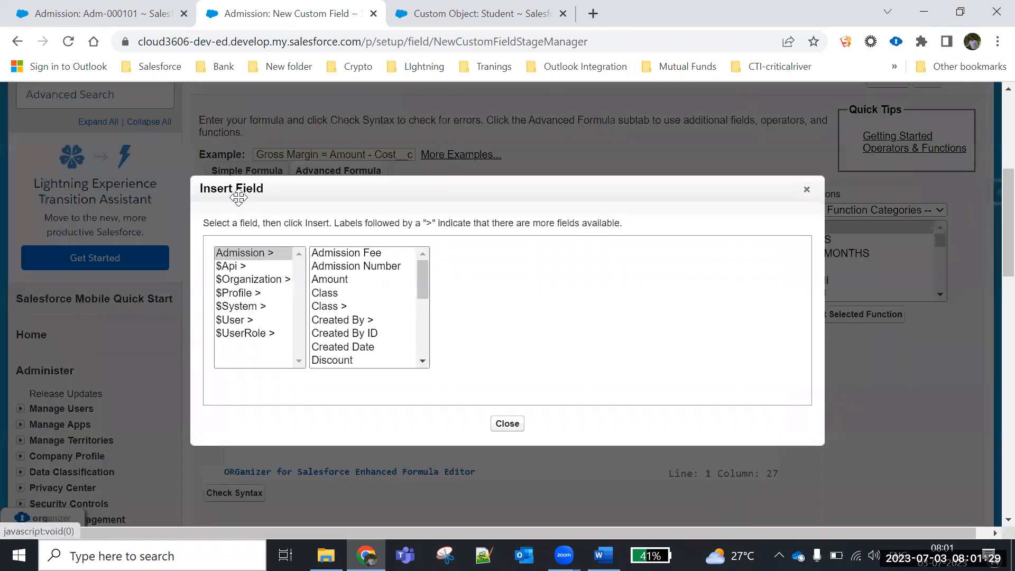
left_click(344, 361)
left_click(486, 338)
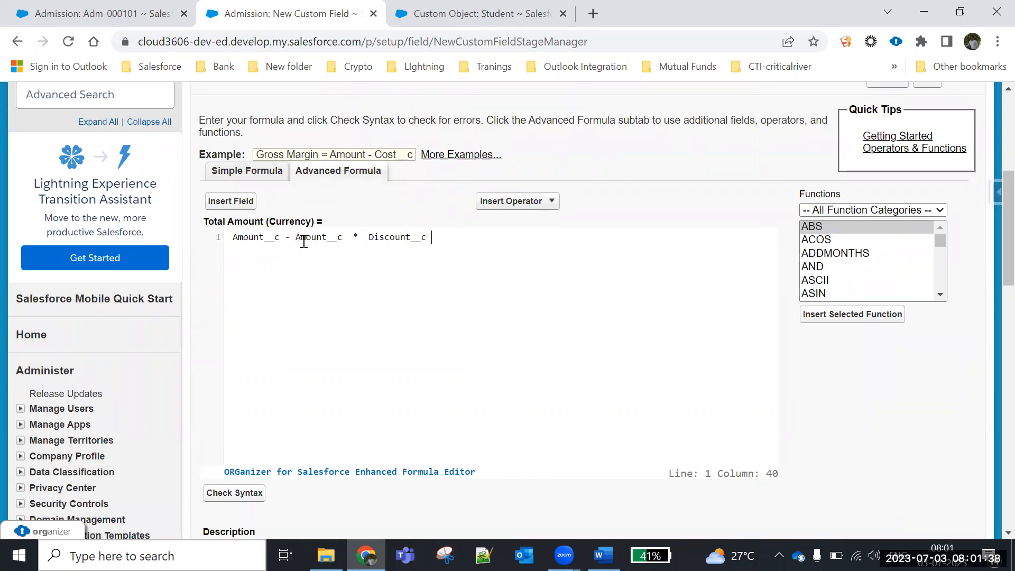
- Enclose Amount__c * Discount__c in parentheses and check the formula's syntax
type("(")
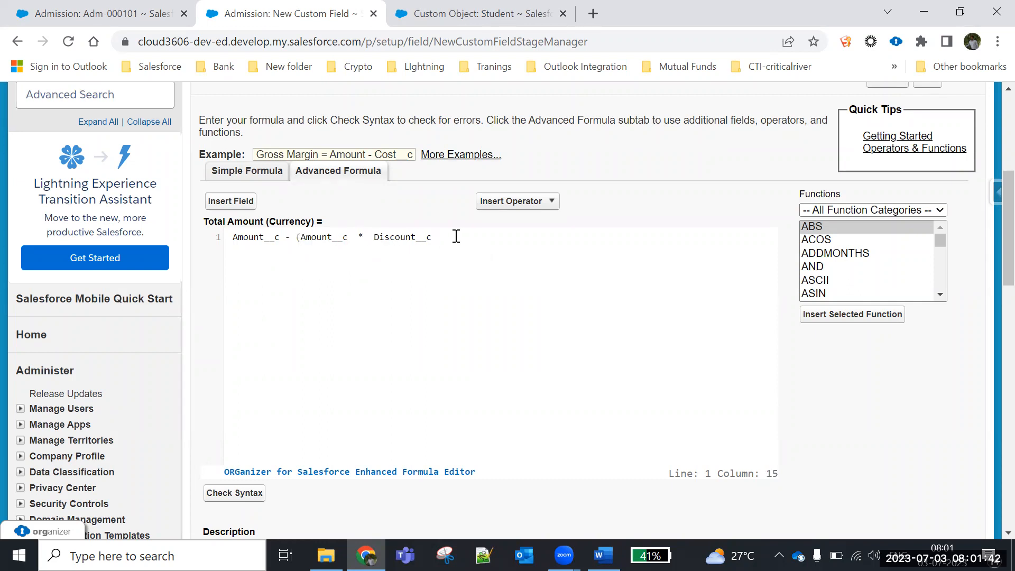
type(")")
left_click(231, 482)
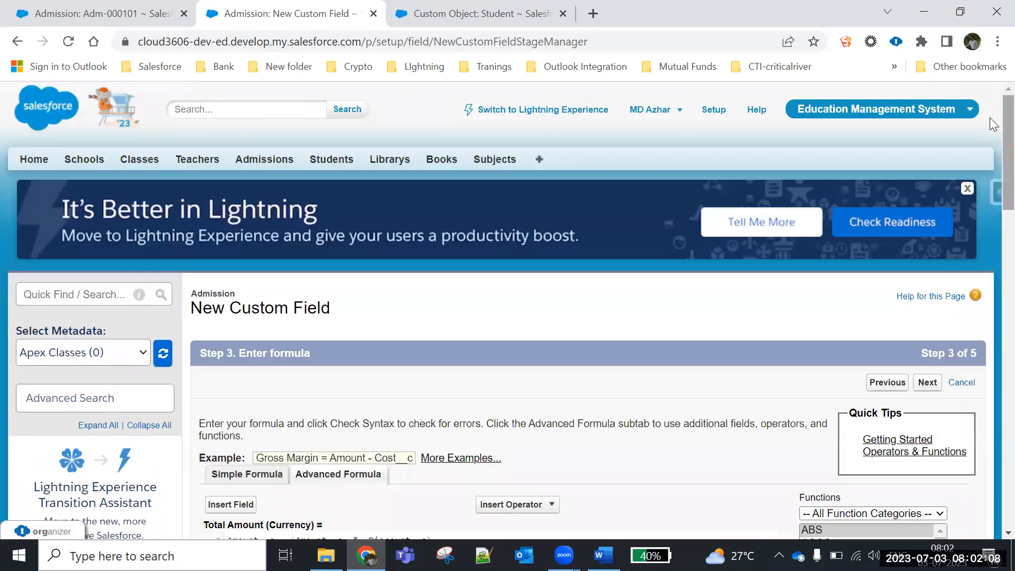
- Copy the complete Total Amount formula and switch to the Batch1 document in Word
scroll(716, 311, "down", 9)
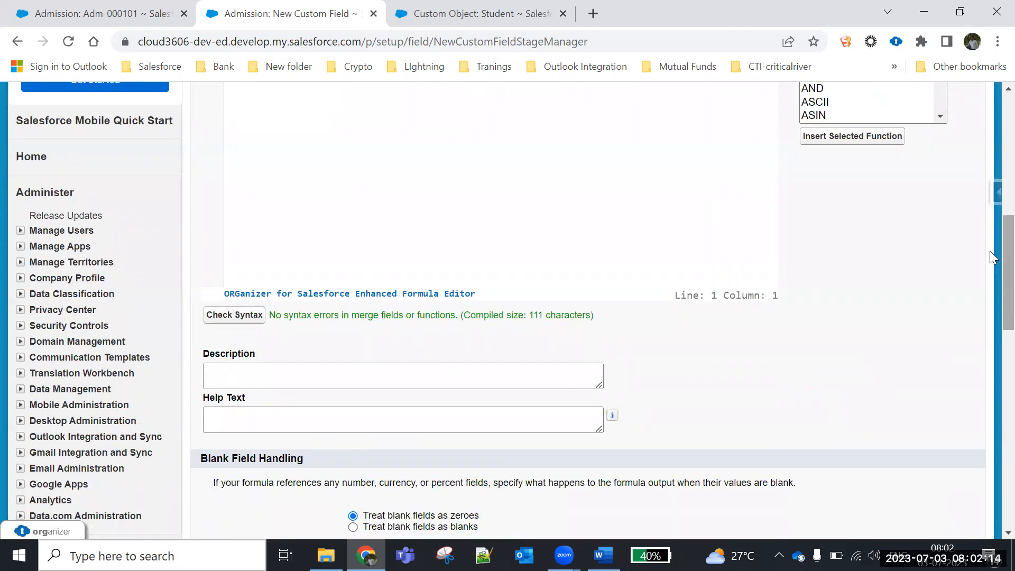
scroll(993, 232, "up", 5)
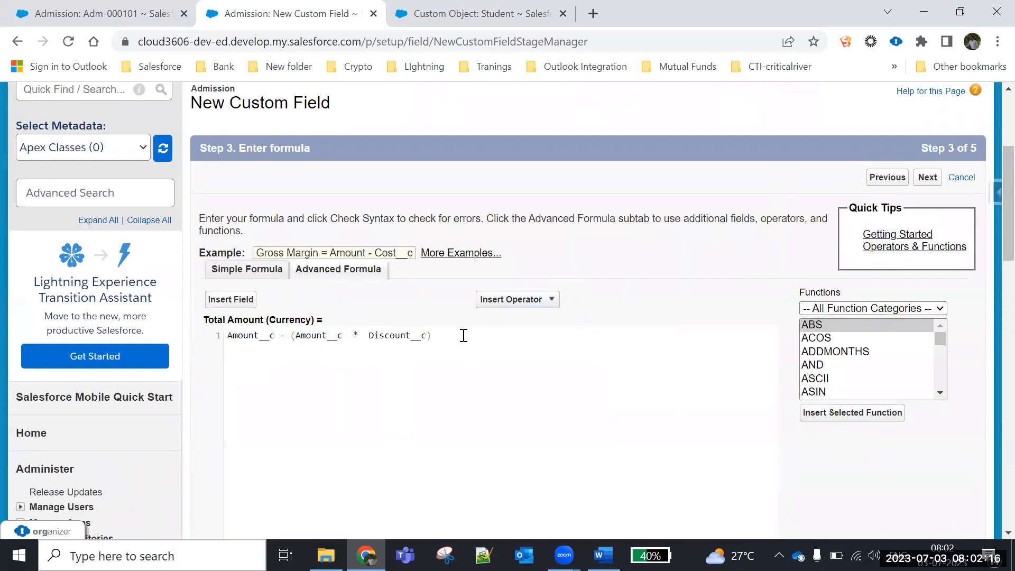
left_click_drag(247, 351, 223, 342)
key("ctrl+c")
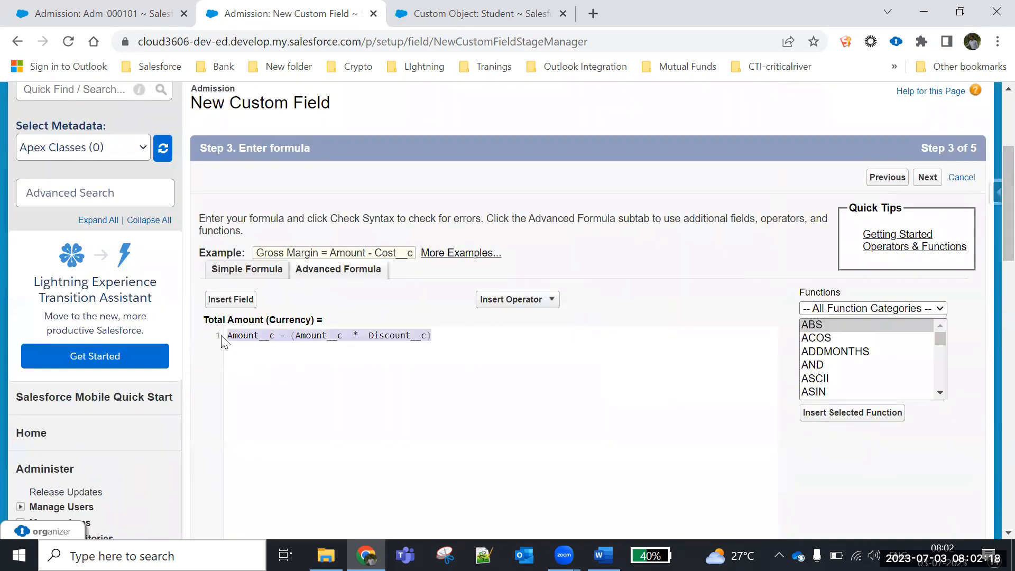
left_click(603, 555)
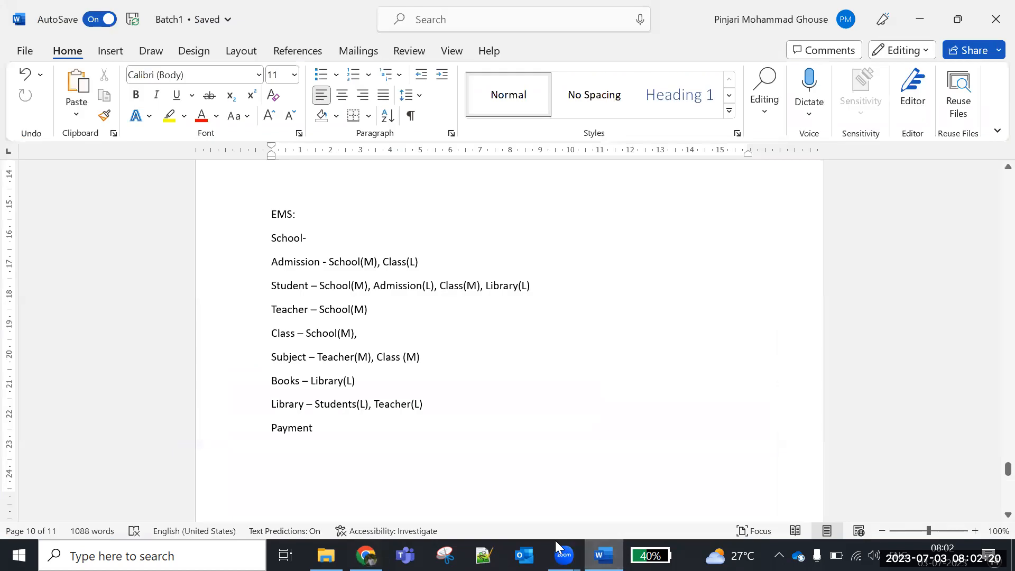
key("Return")
key("Return")
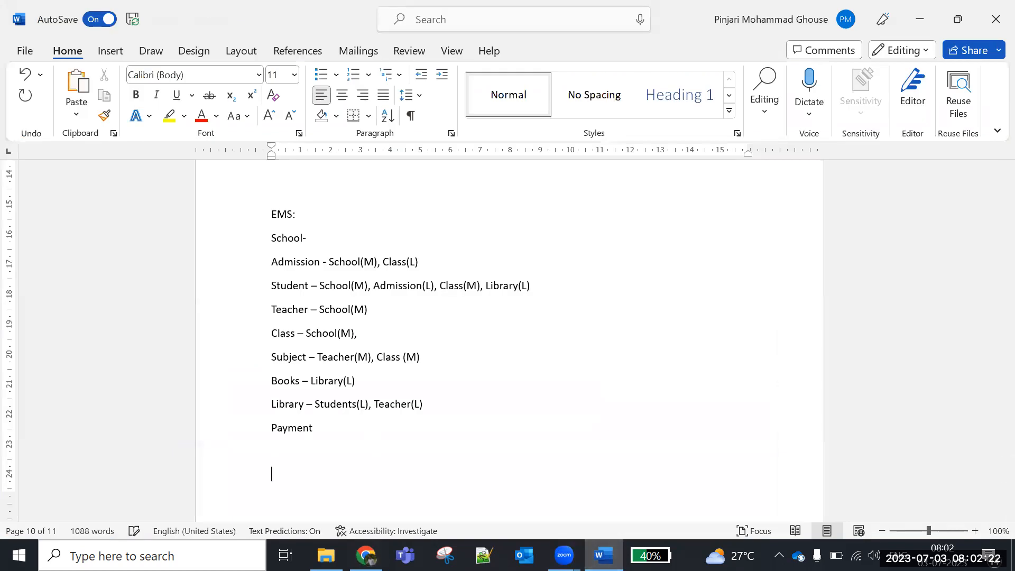
type("Fo")
type("rl")
type("ul")
type("as:")
key("Return")
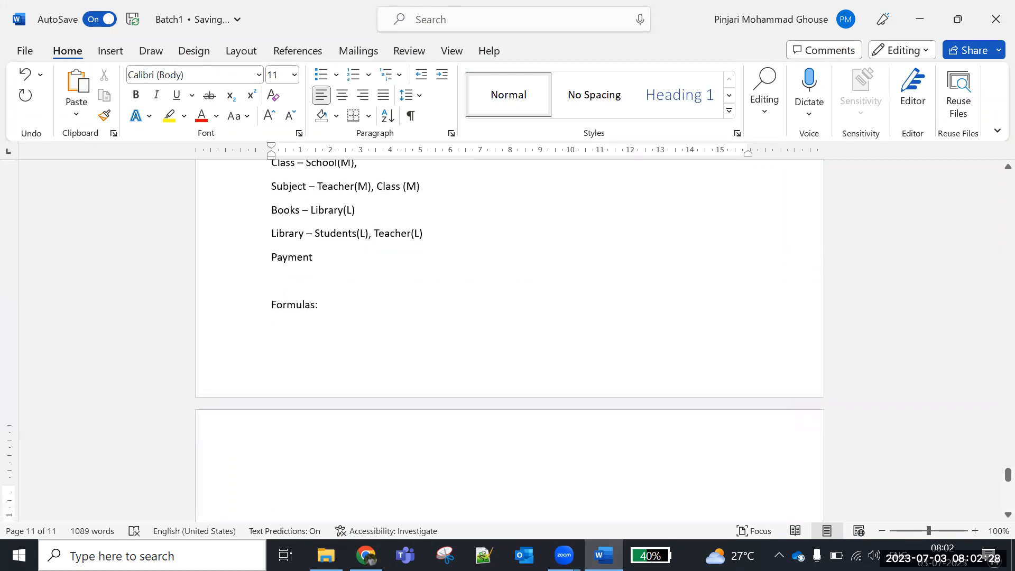
left_click(265, 304)
key("ctrl+Return")
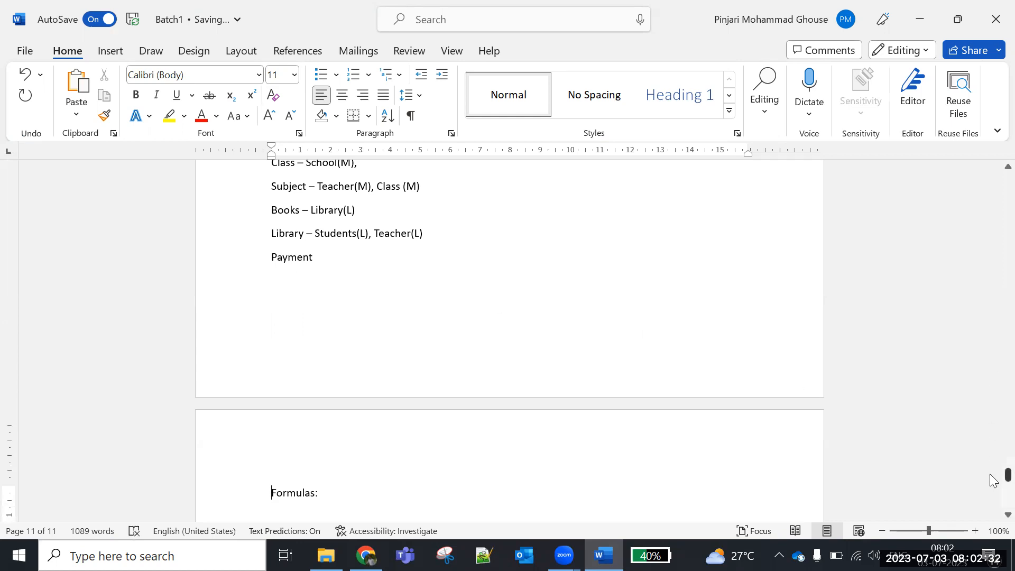
scroll(993, 480, "down", 10)
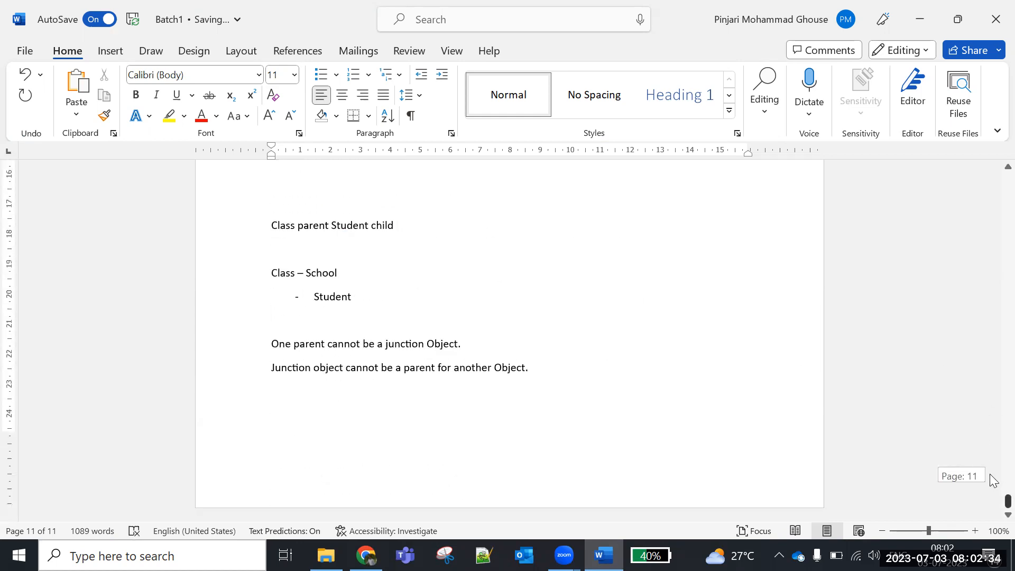
scroll(993, 480, "up", 10)
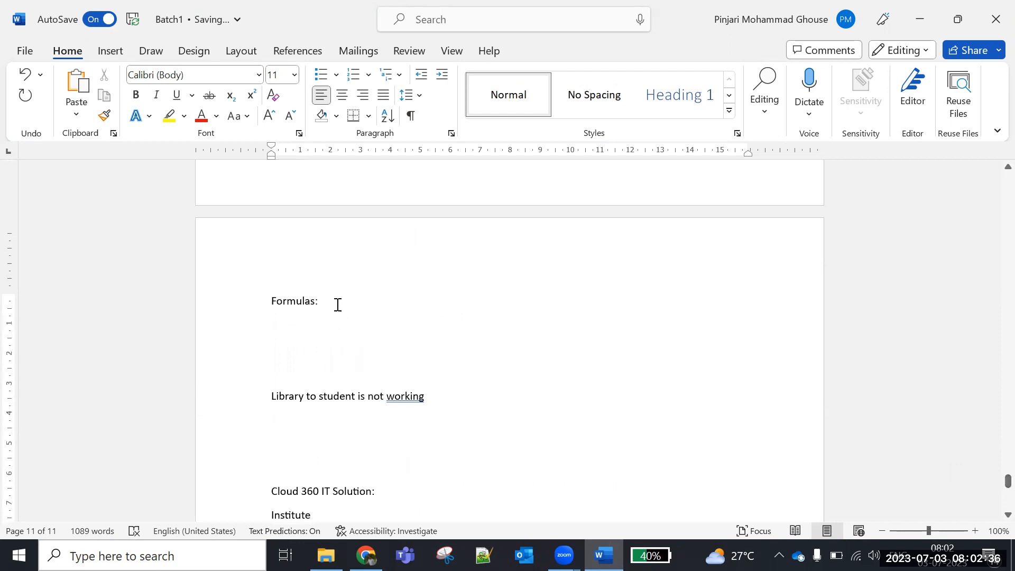
left_click(337, 305)
key("BackSpace")
key("BackSpace")
key("BackSpace")
key("BackSpace")
key("BackSpace")
key("BackSpace")
key("BackSpace")
key("BackSpace")
key("BackSpace")
key("BackSpace")
key("BackSpace")
key("BackSpace")
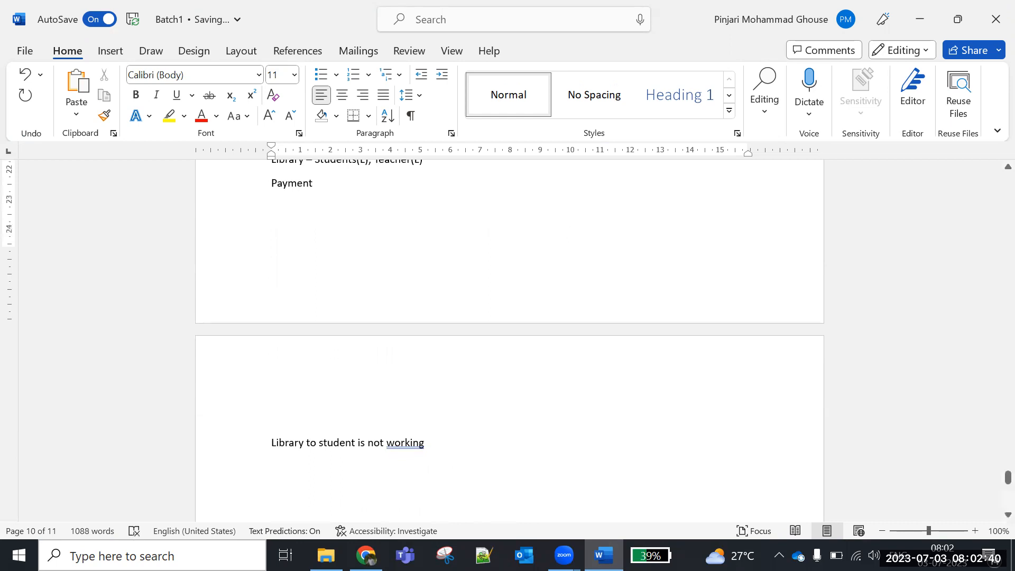
- Delete the line "Library to student is not working" and the blank lines around it above the Cloud 360 IT Solution heading
left_click(306, 442)
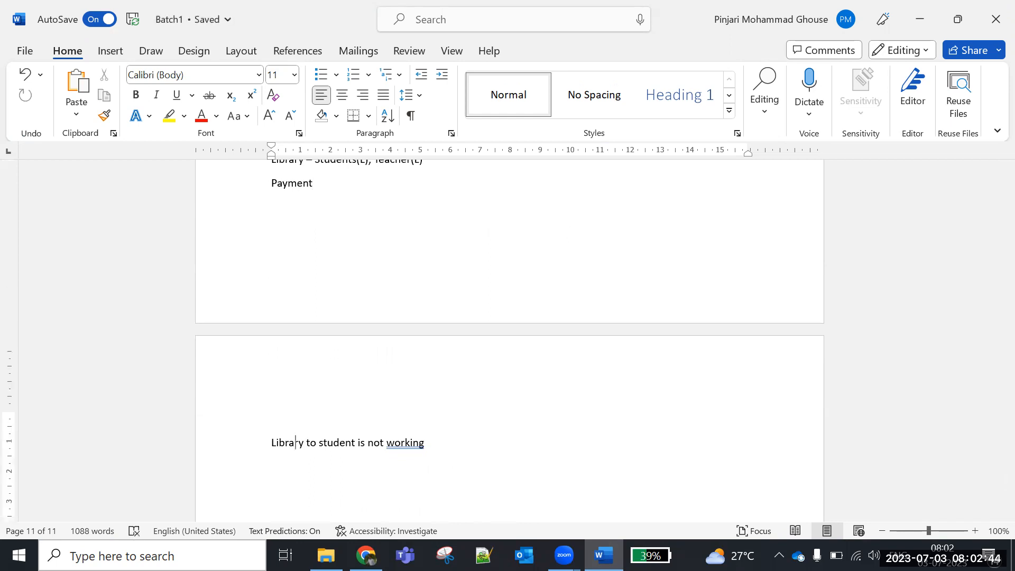
key("BackSpace")
key("BackSpace")
key("BackSpace")
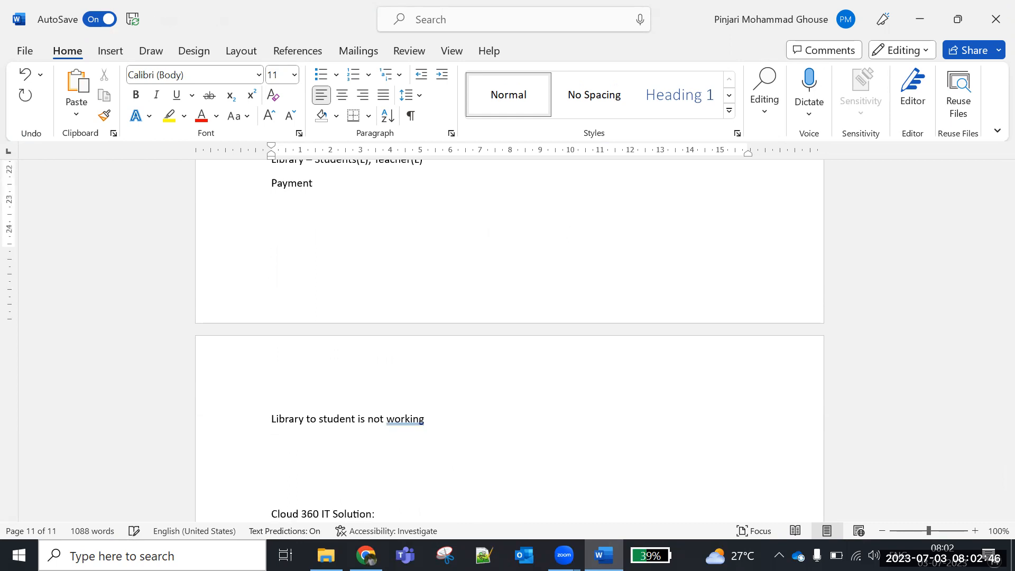
key("ctrl+z")
left_click(450, 420)
key("Delete")
key("Delete")
key("Delete")
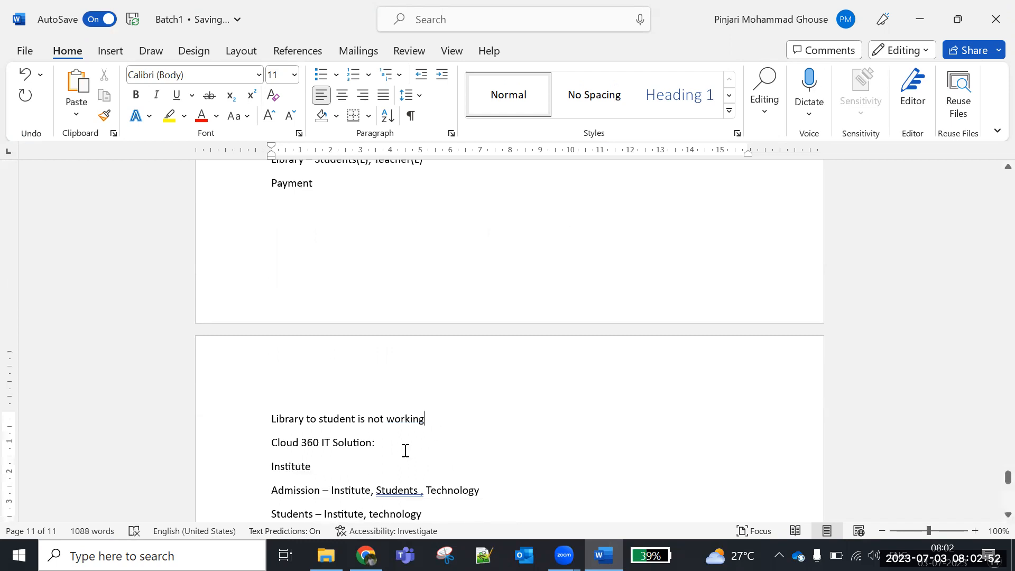
left_click_drag(420, 419, 259, 415)
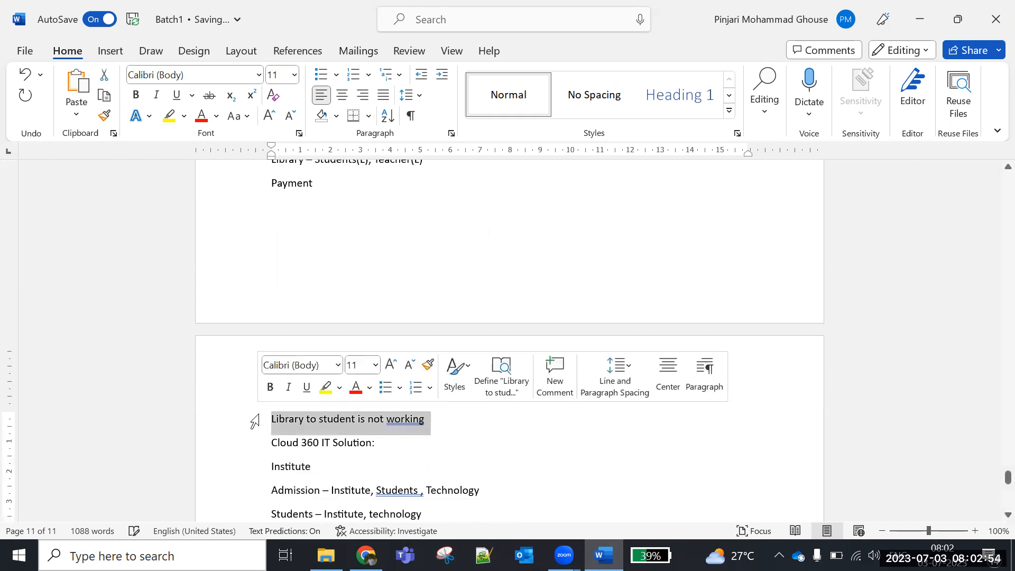
key("Delete")
key("ctrl+z")
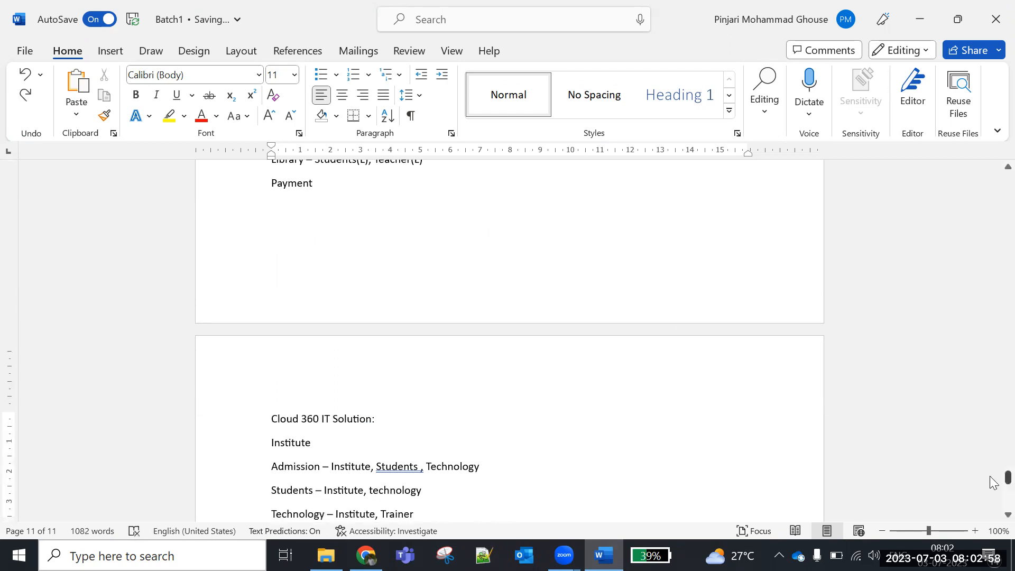
- Add a "Formulas:" heading at the end of the document and paste the copied Total Amount formula beneath it
scroll(991, 481, "down", 10)
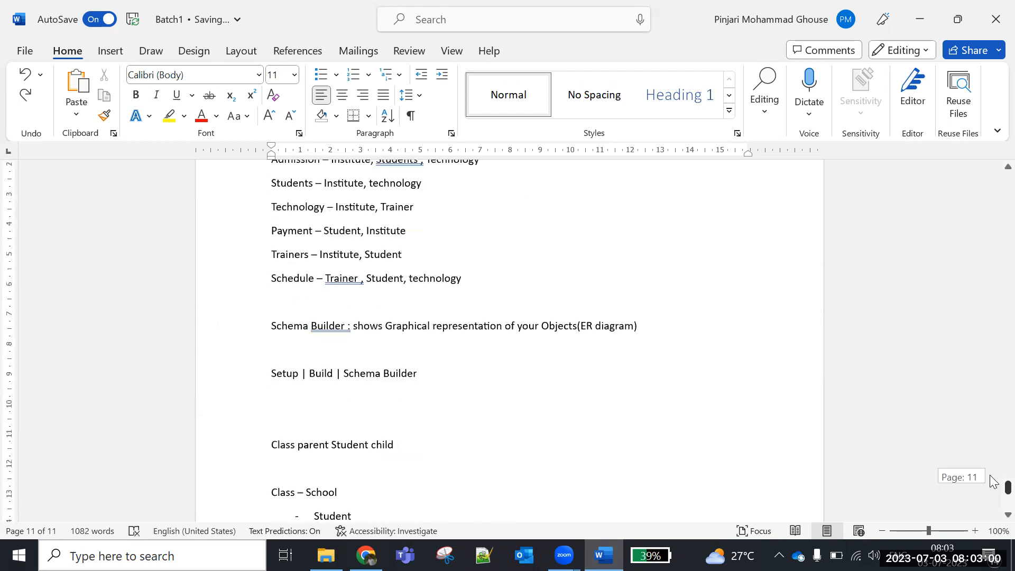
scroll(991, 481, "down", 1)
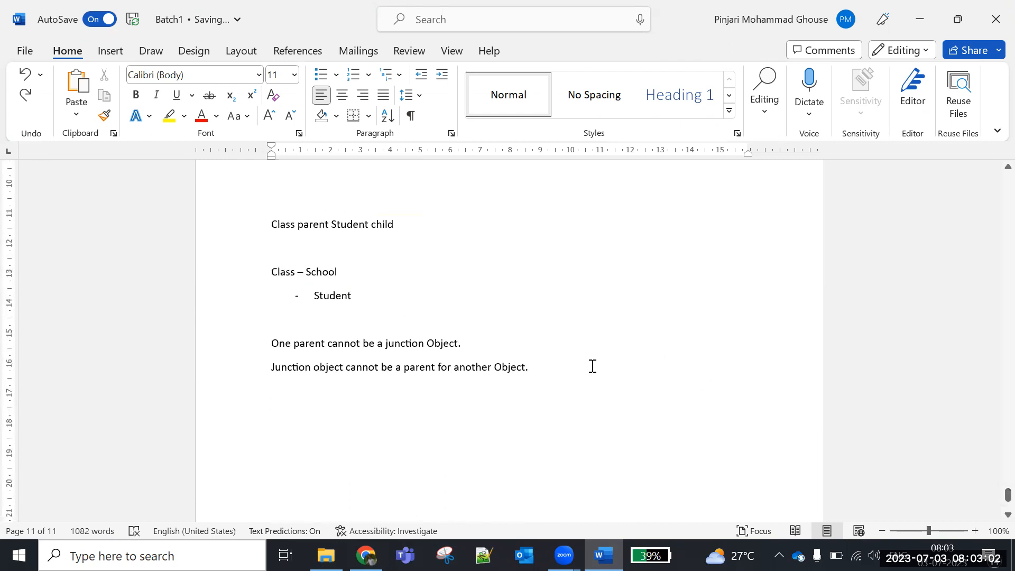
key("Return")
type("Formulas:")
key("Return")
key("ctrl+v")
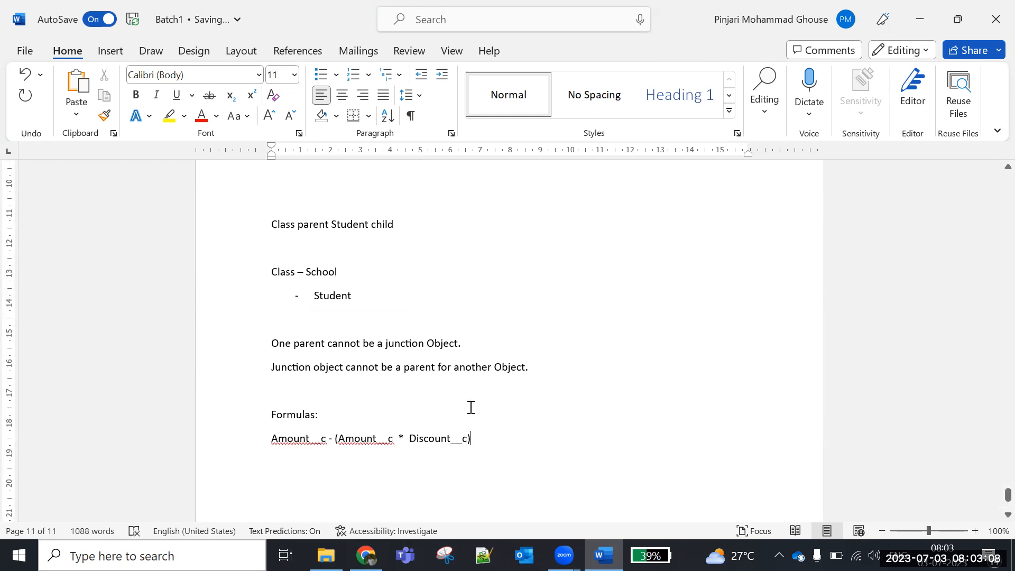
- Extend the Formulas heading with the words "Discount calculations"
left_click(340, 413)
type("Dis")
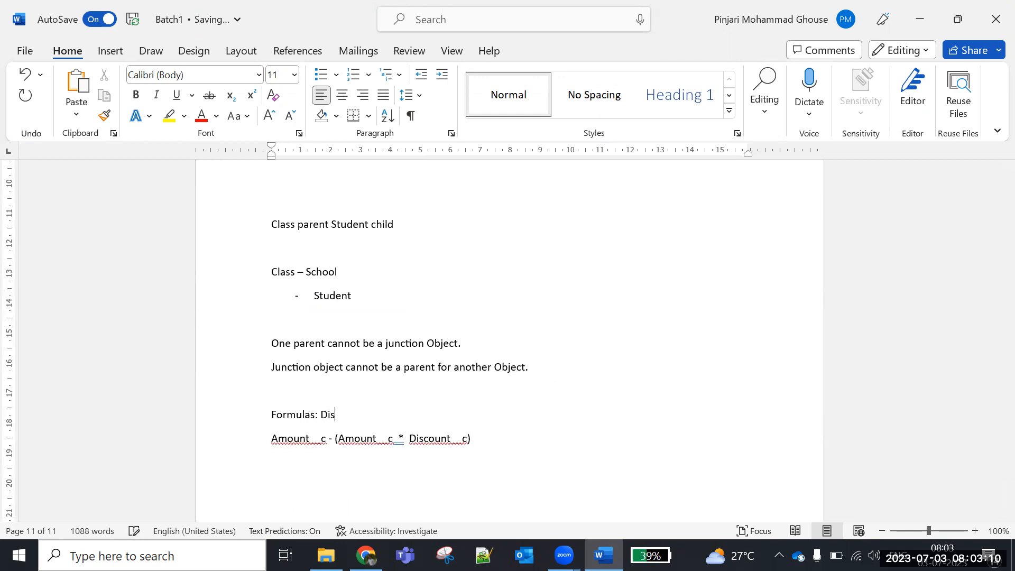
type("count calculations")
- Write the worked example 100000 – (100000*10/100) on a new line below the pasted formula
left_click(483, 438)
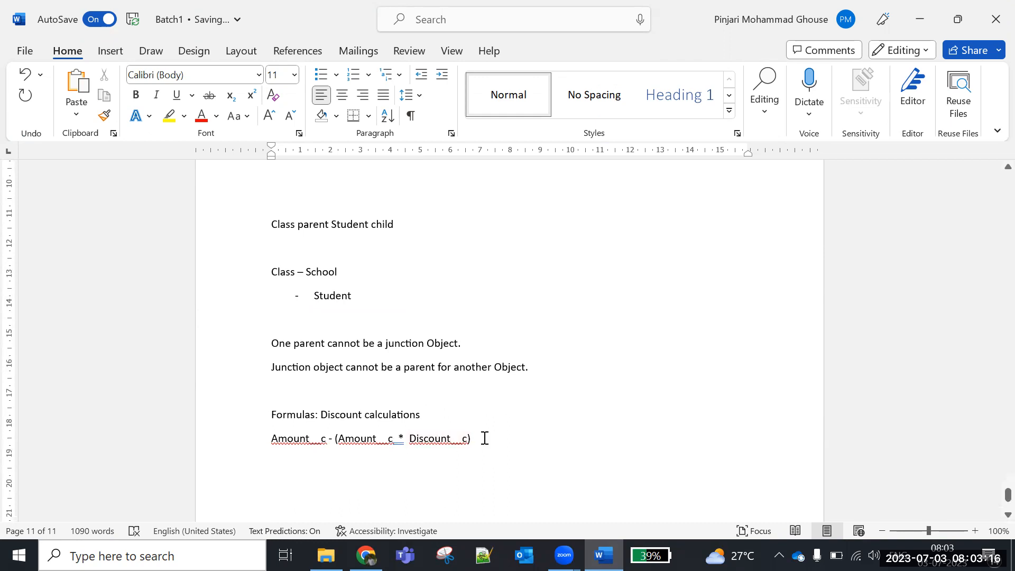
key("Return")
type("10000")
type("0 - ")
type("()")
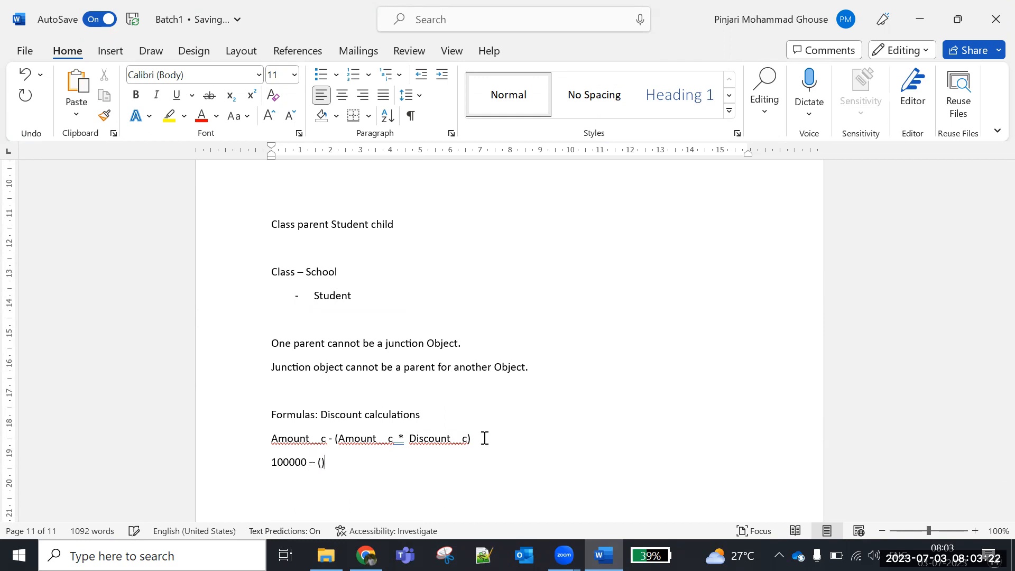
type("100000*20/100")
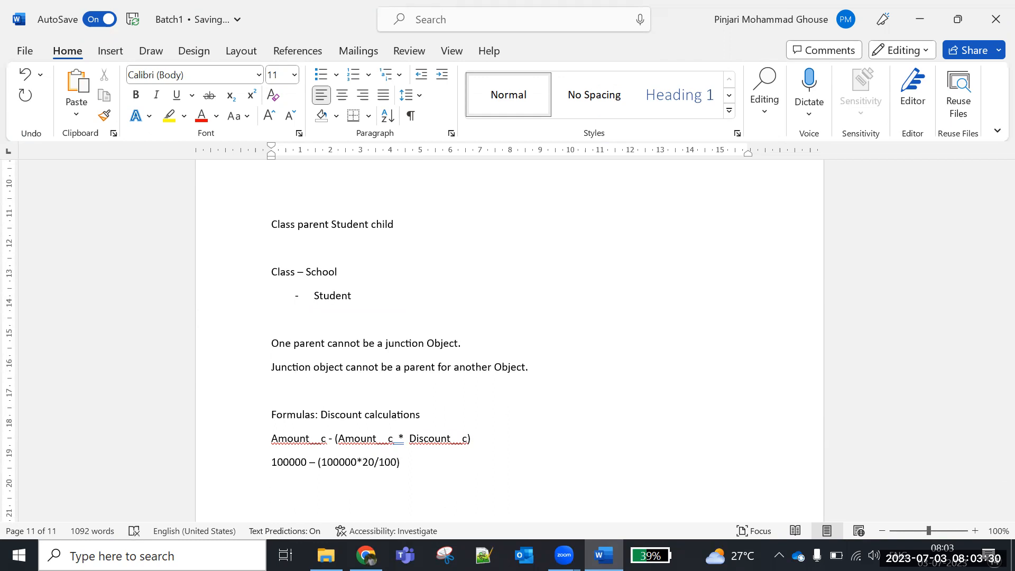
key("BackSpace")
type("1")
- Continue the worked discount example below 100000 – (100000*10/100) with the lines 100000 – 10000 and 90000
left_click(415, 461)
key("Return")
type("100000 - ")
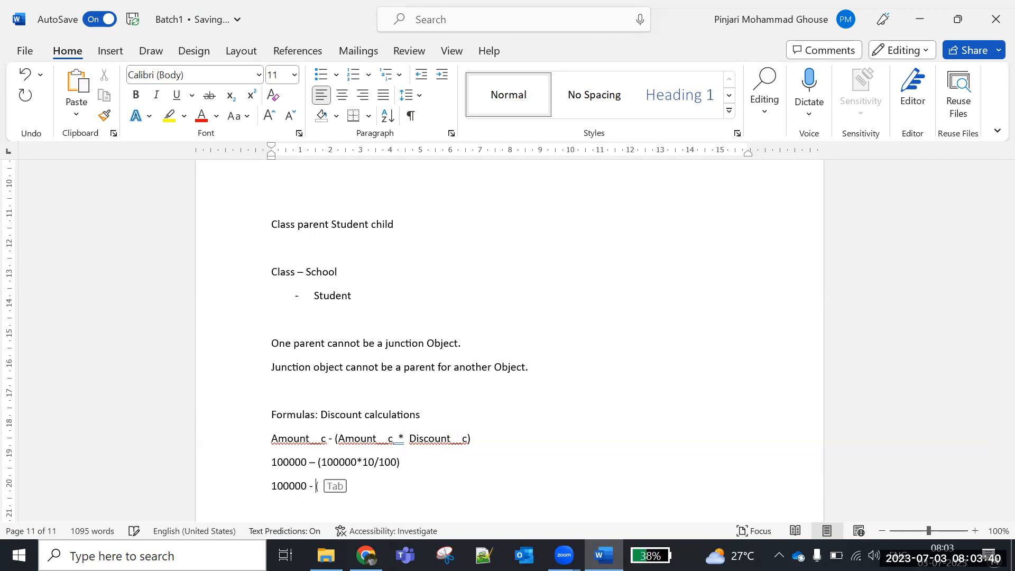
type("10000")
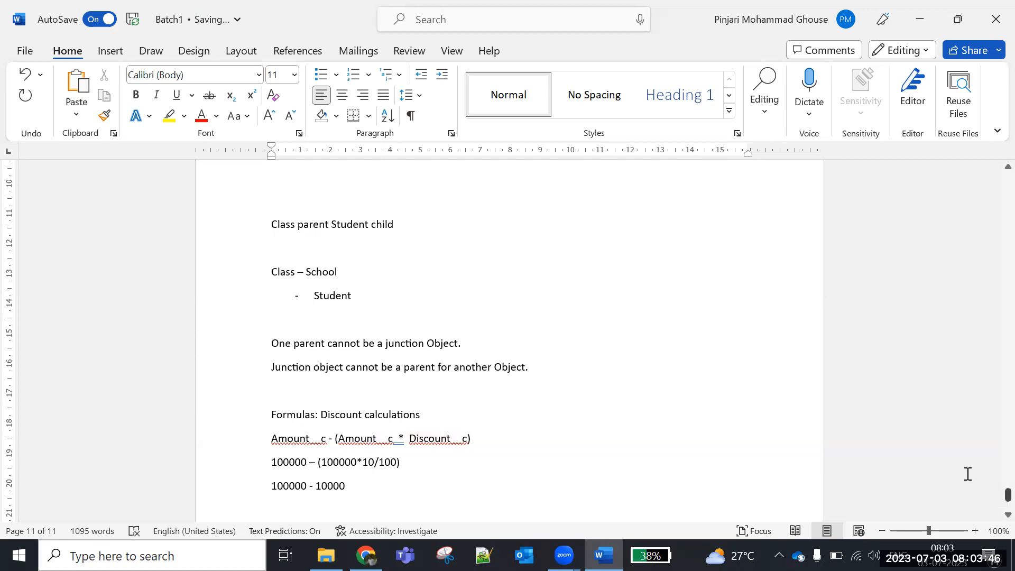
key("Return")
scroll(509, 339, "down", 10)
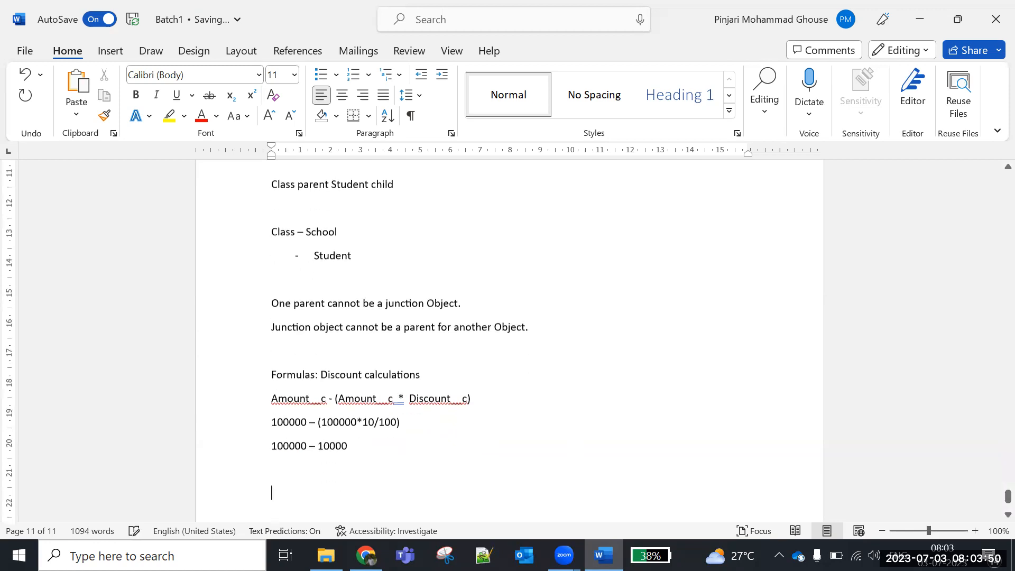
key("Up")
key("Up")
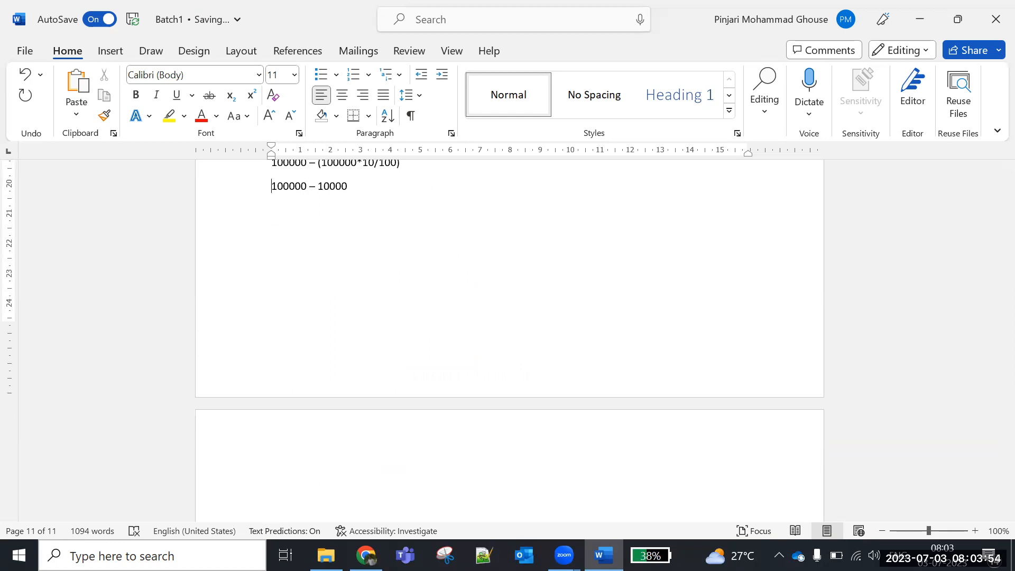
type("90000")
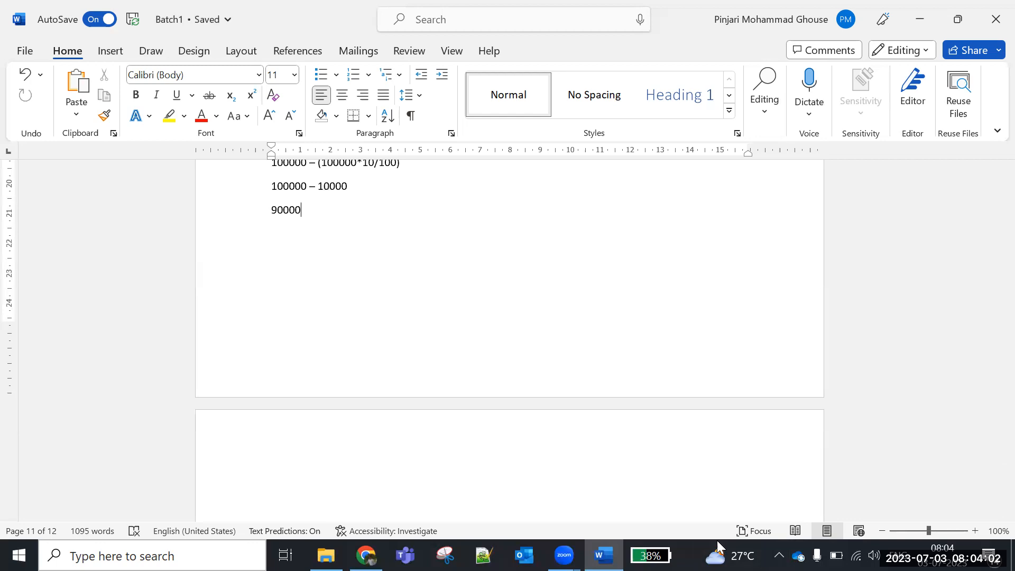
- Switch to Salesforce in Chrome and review the Total Amount formula in the advanced formula editor
left_click(365, 555)
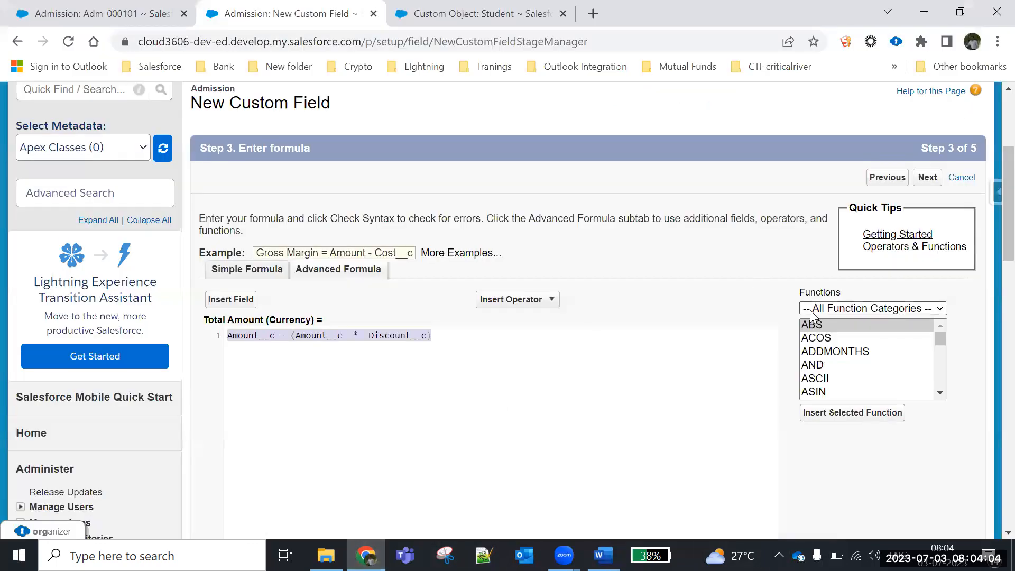
scroll(992, 227, "down", 3)
scroll(993, 226, "down", 1)
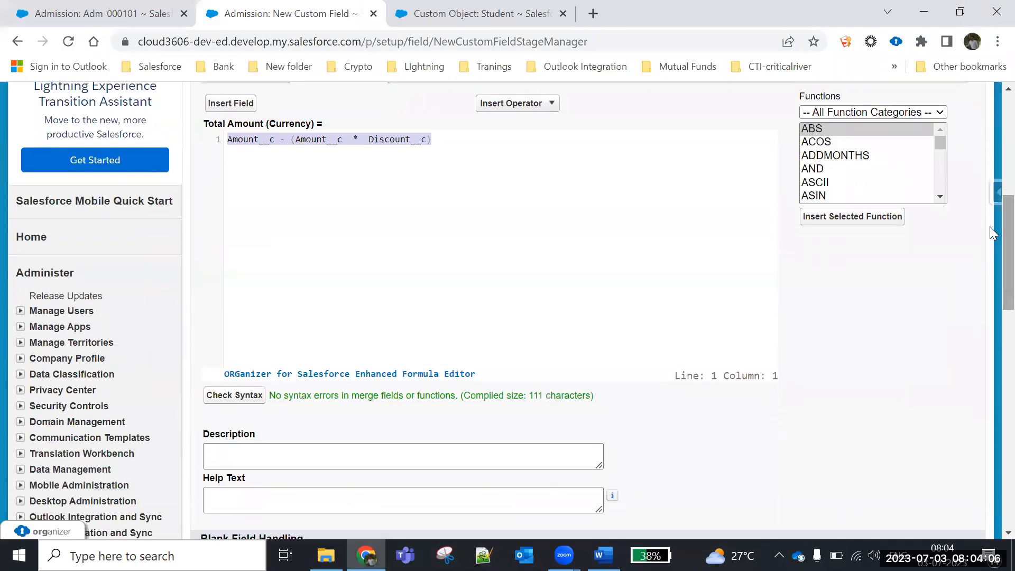
- Remove the closing parenthesis from the Total Amount formula and check its syntax
left_click(507, 140)
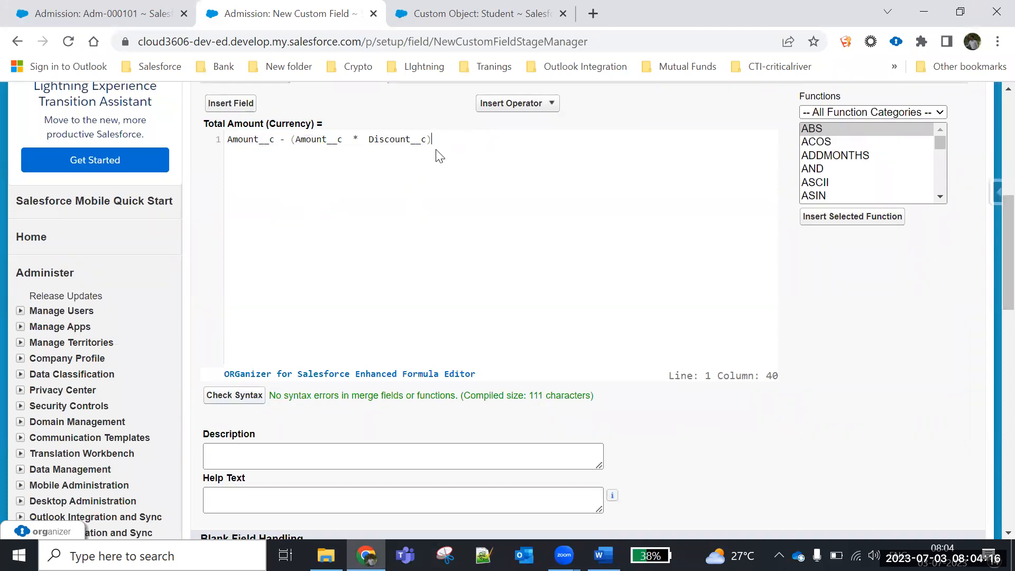
key("BackSpace")
left_click(252, 403)
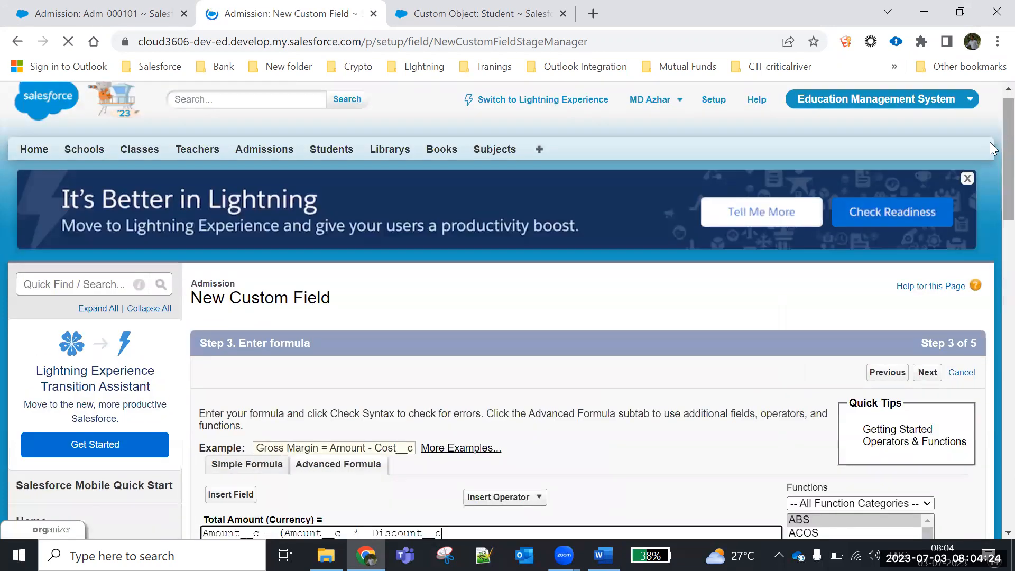
left_click_drag(1005, 136, 991, 257)
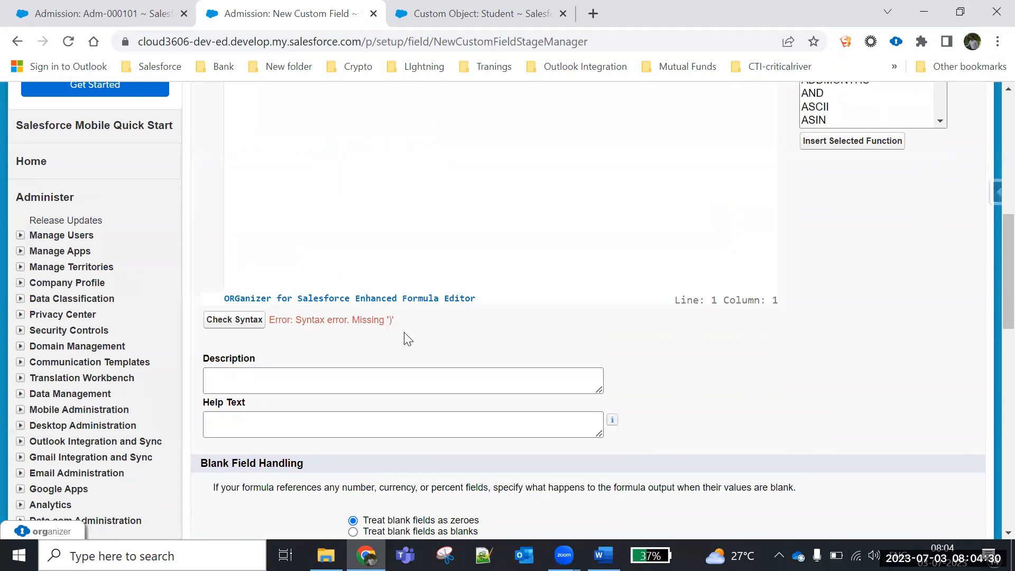
- Restore the closing parenthesis after Discount__c in the Total Amount formula and recheck the syntax
left_click_drag(992, 304, 991, 218)
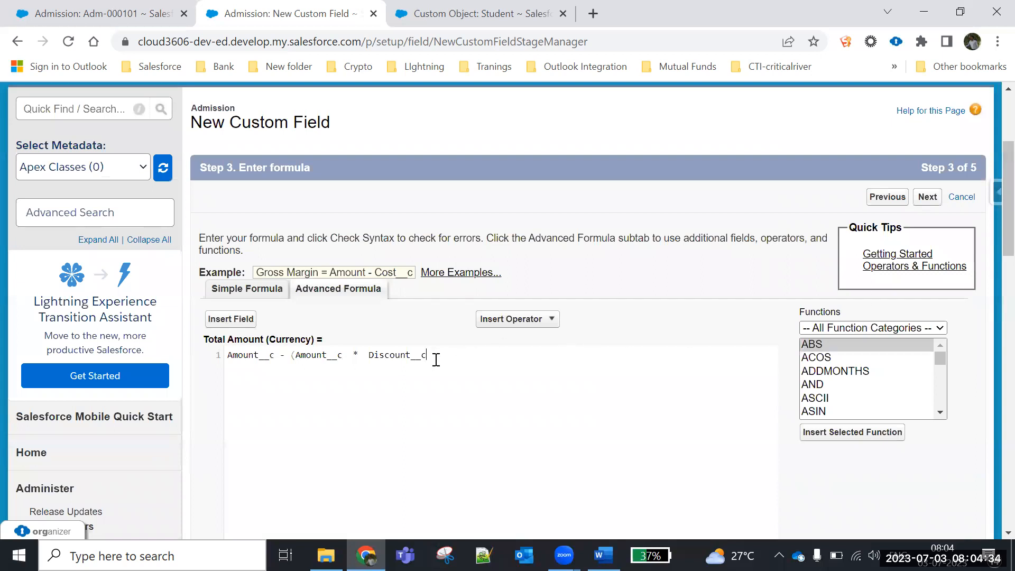
type("0")
key("BackSpace")
type(")")
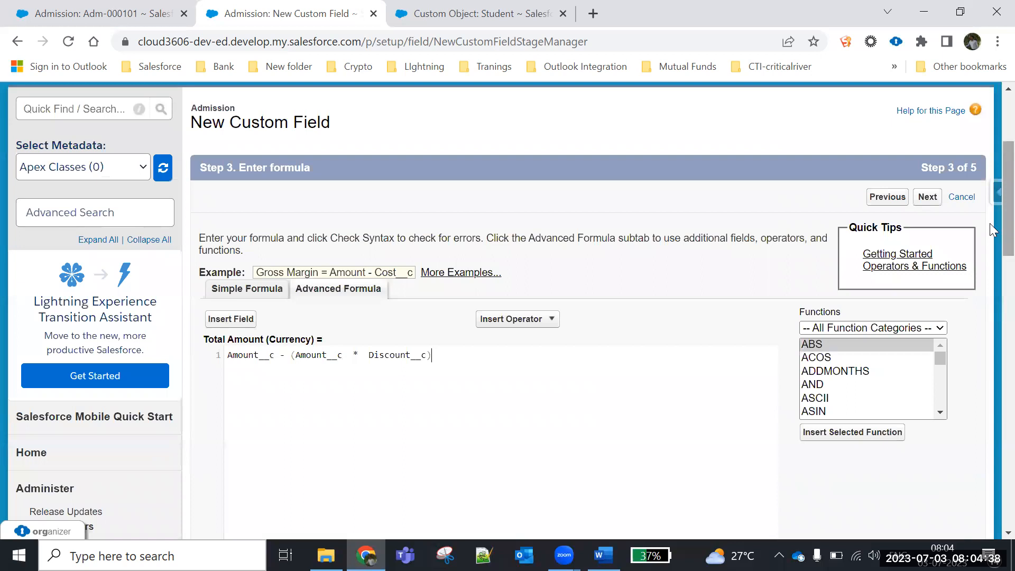
scroll(993, 215, "down", 9)
scroll(332, 251, "up", 2)
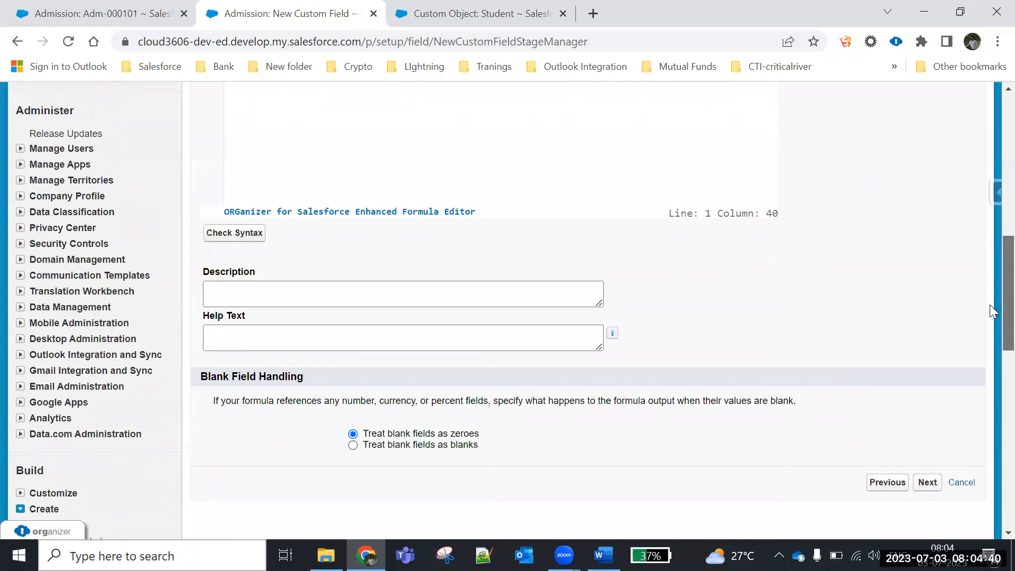
scroll(237, 232, "up", 6)
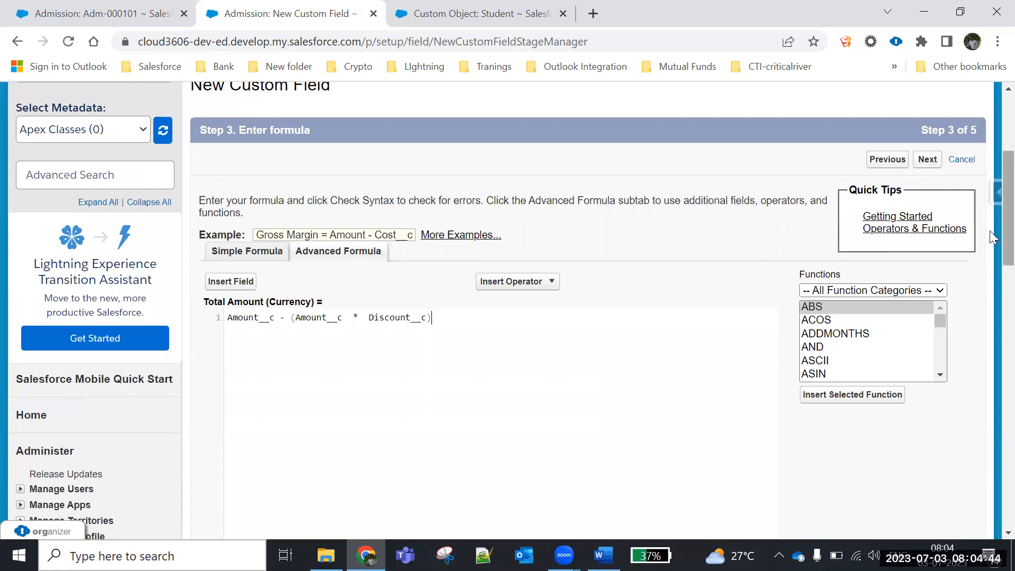
scroll(993, 304, "down", 5)
left_click(237, 299)
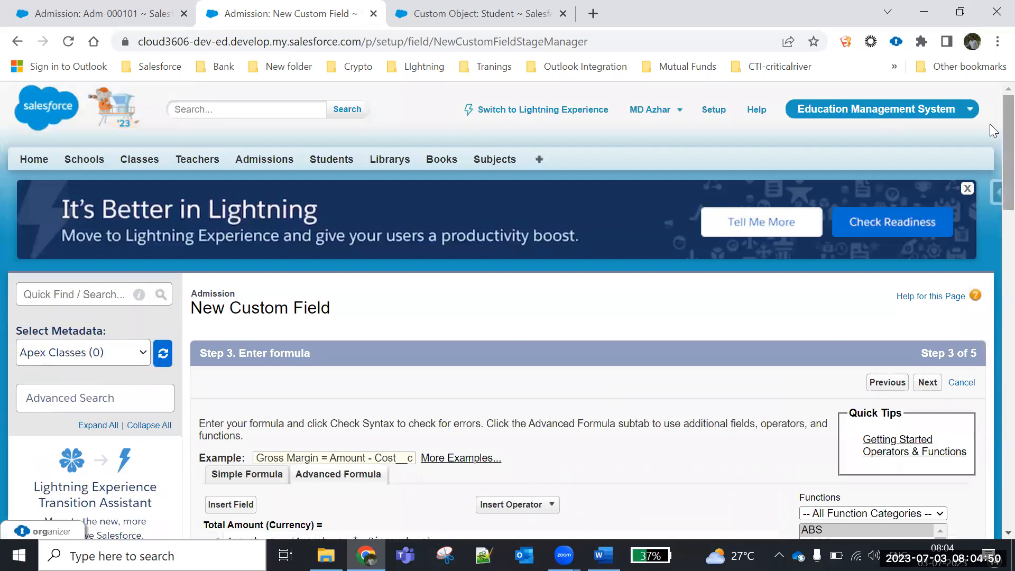
- Accept the default blank field handling, field-level security and page layouts for Total Amount, and save the field
scroll(993, 188, "down", 2)
scroll(993, 189, "down", 4)
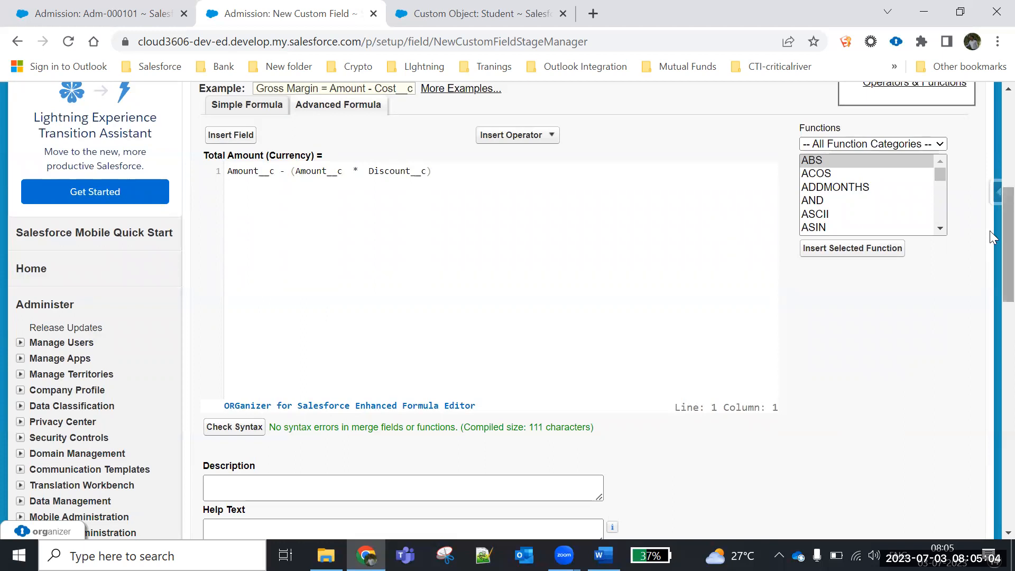
scroll(994, 254, "down", 8)
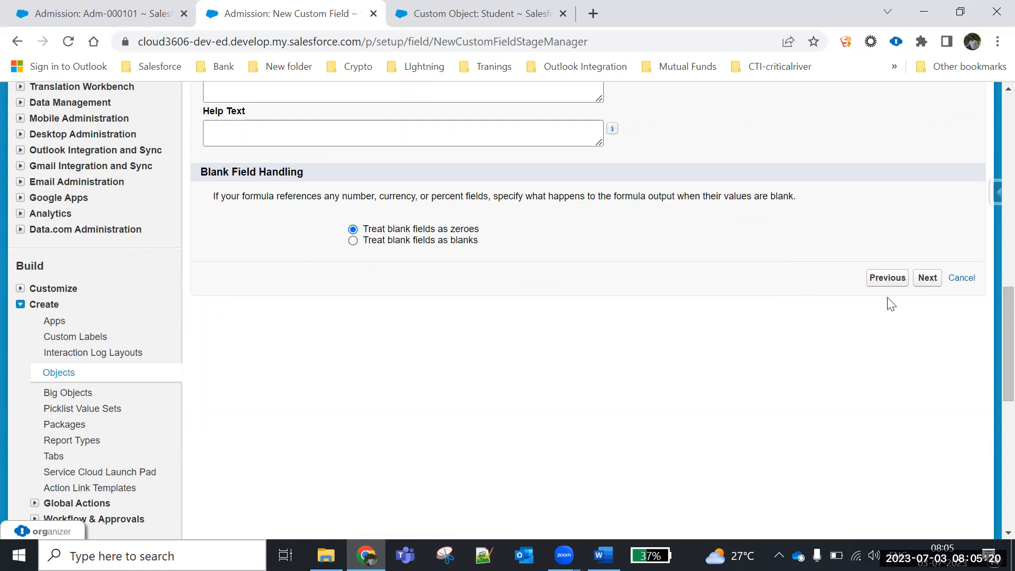
left_click(930, 281)
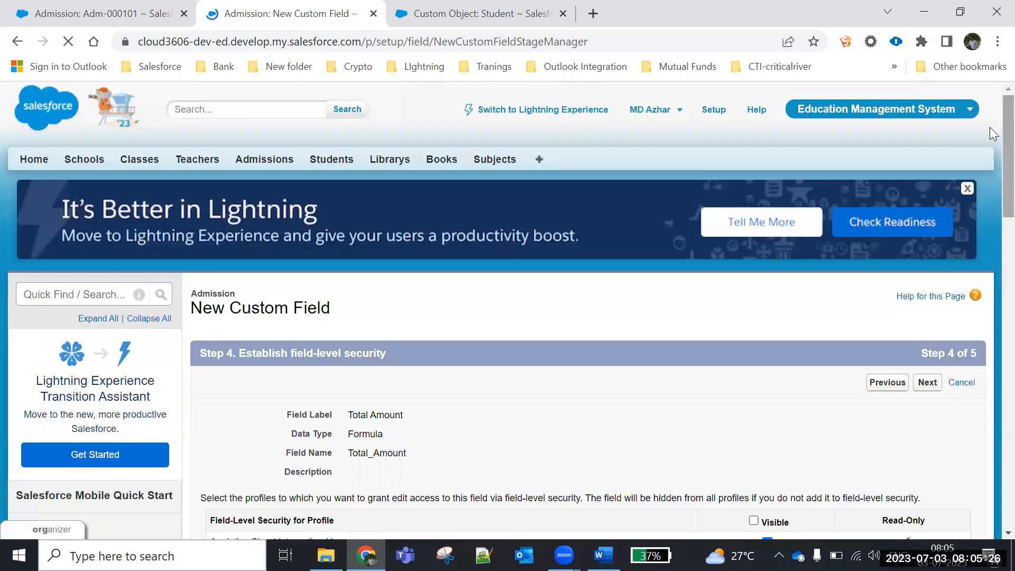
scroll(990, 183, "down", 3)
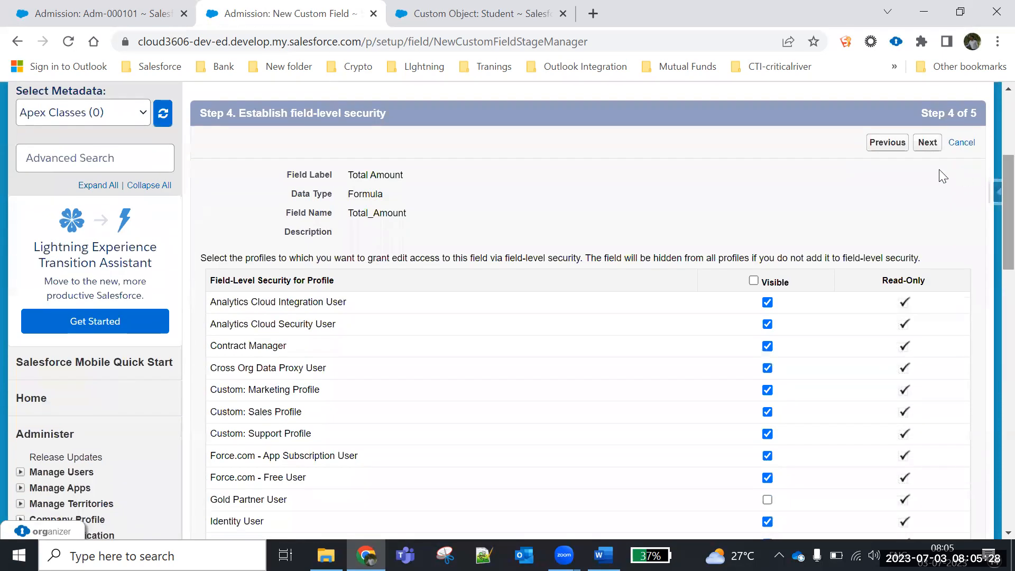
left_click(928, 149)
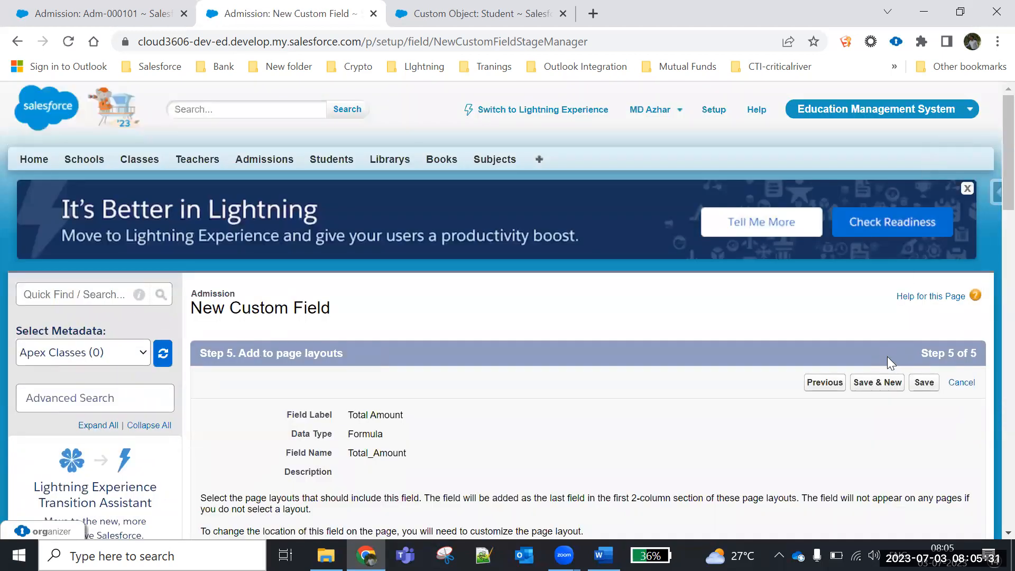
left_click(924, 384)
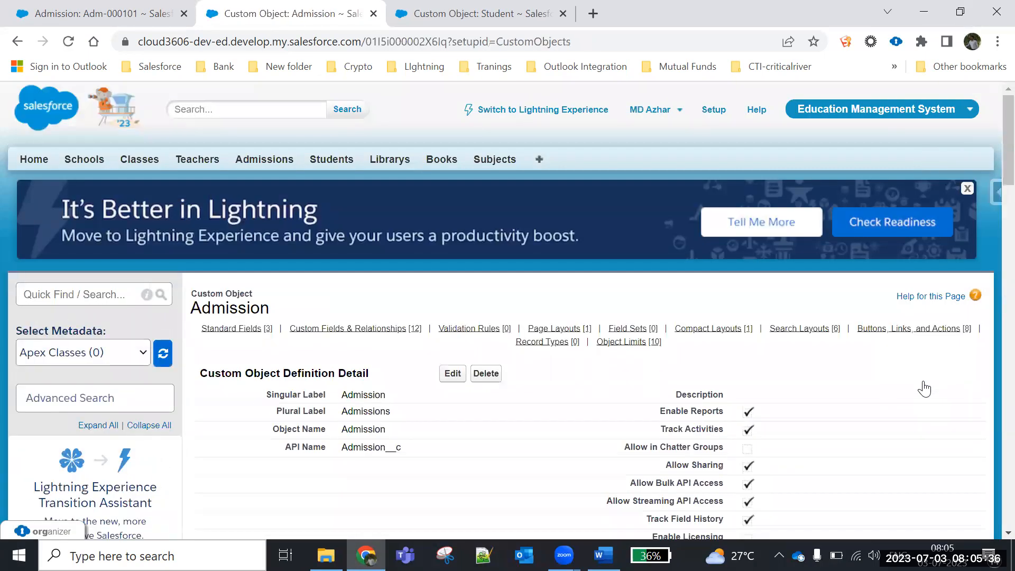
- Reload the open admission record and examine its Total Amount and DOB fields
left_click(135, 14)
left_click(69, 42)
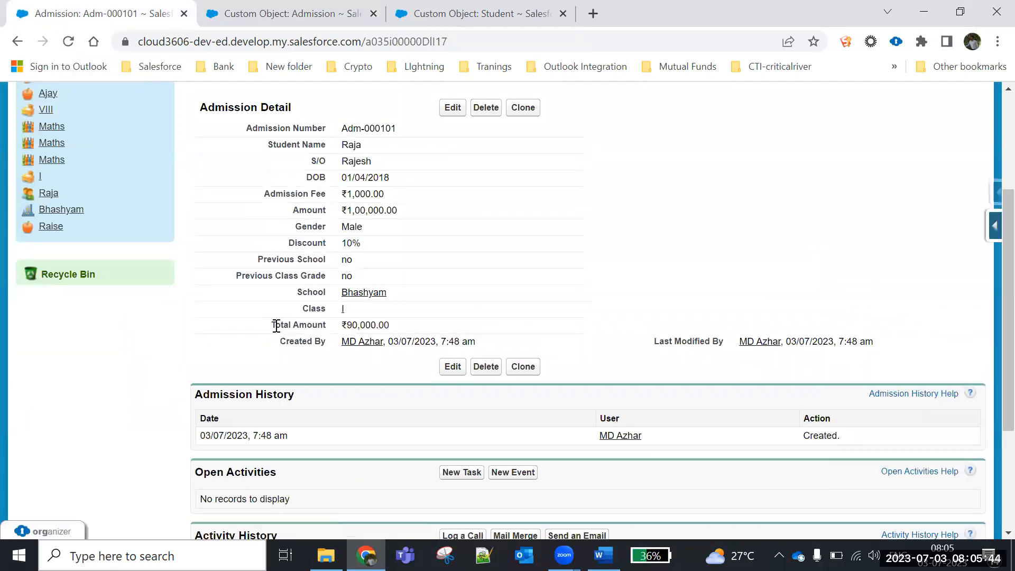
left_click_drag(276, 325, 405, 329)
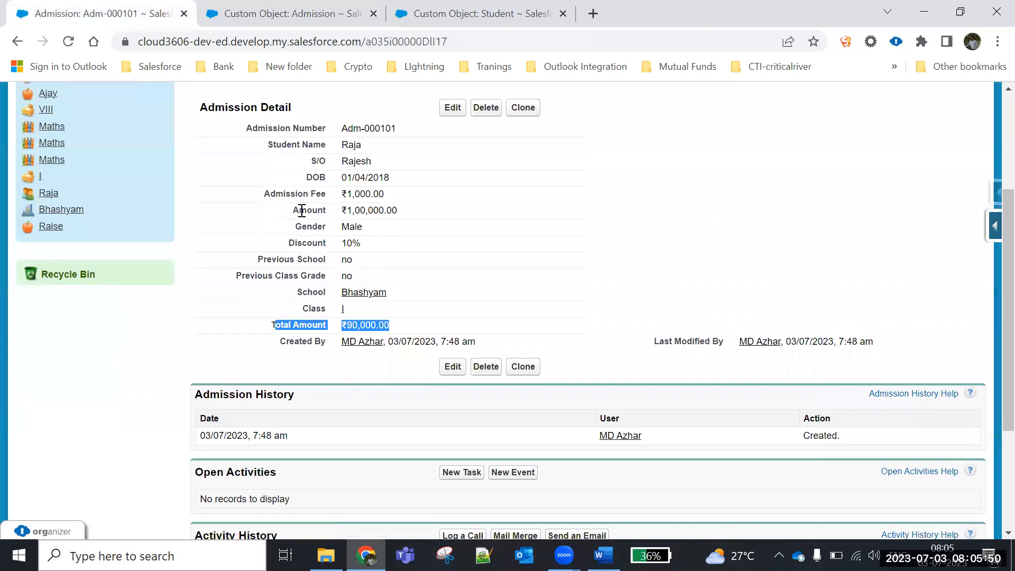
left_click_drag(306, 178, 415, 179)
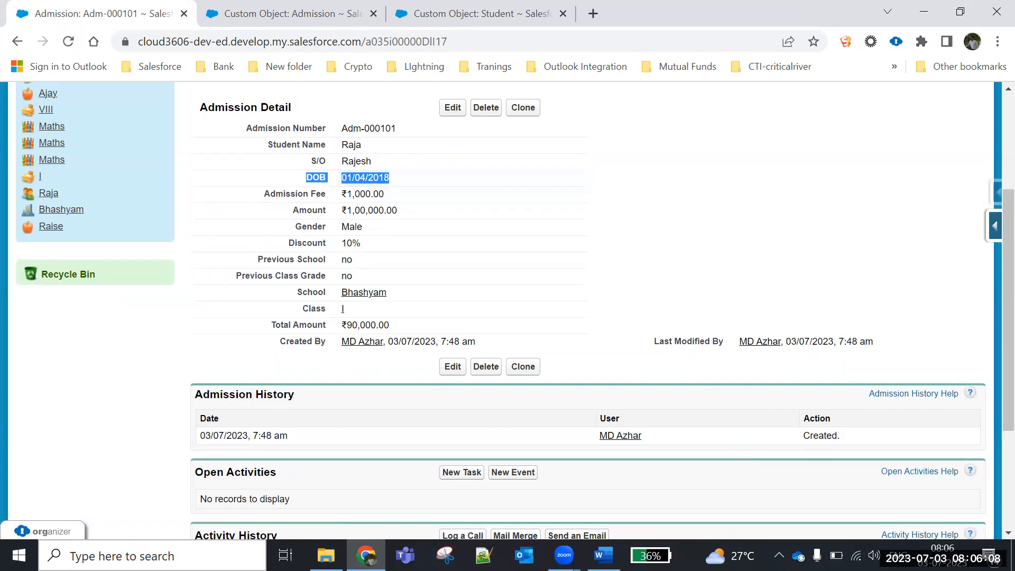
- Switch to the Word notes and add an "Age Calculation:" heading with Today() -DOB on the line beneath it
key("alt+Tab")
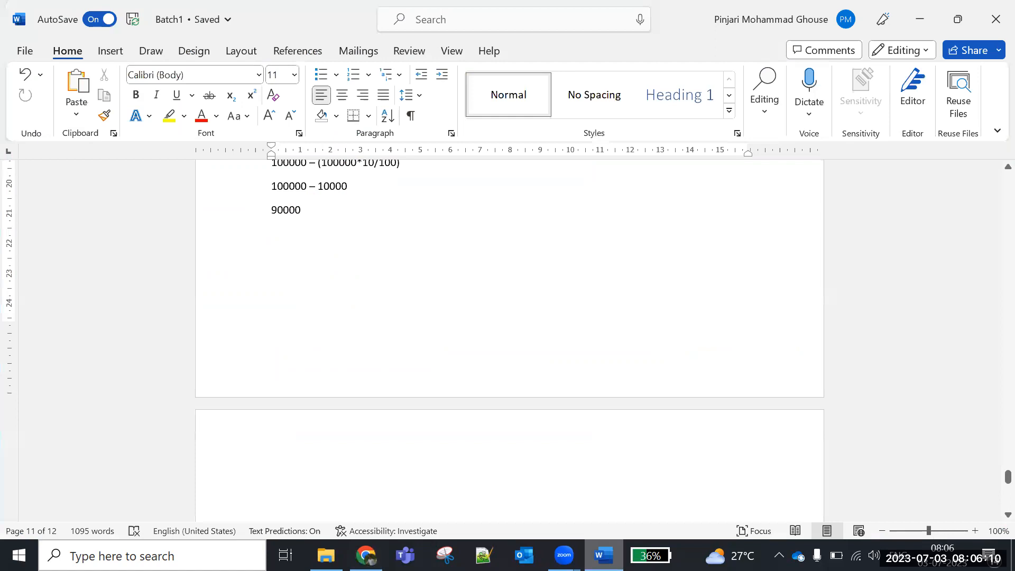
key("Return")
key("Return")
type("Age C")
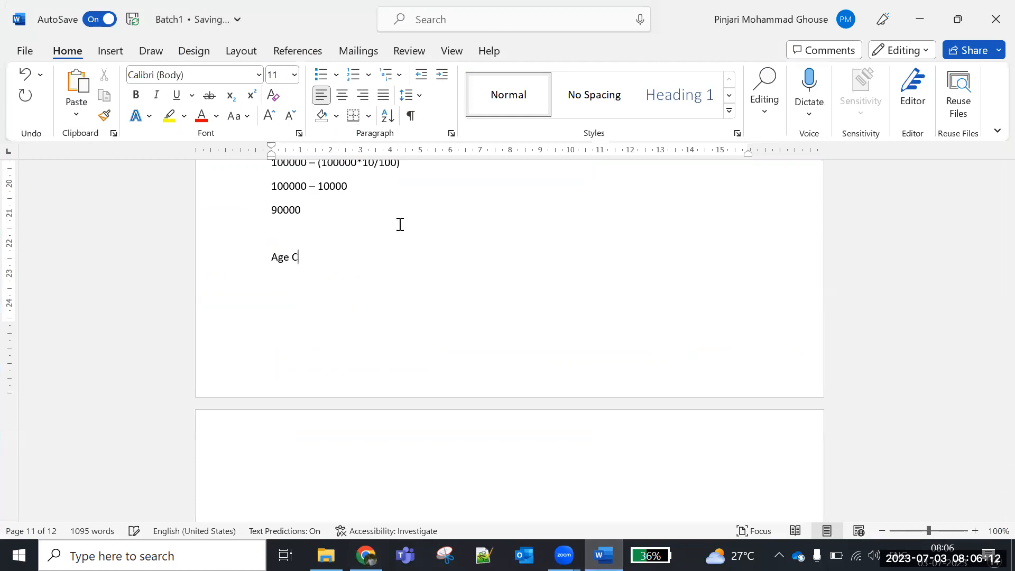
type("alculation: ")
type("Today")
type("()")
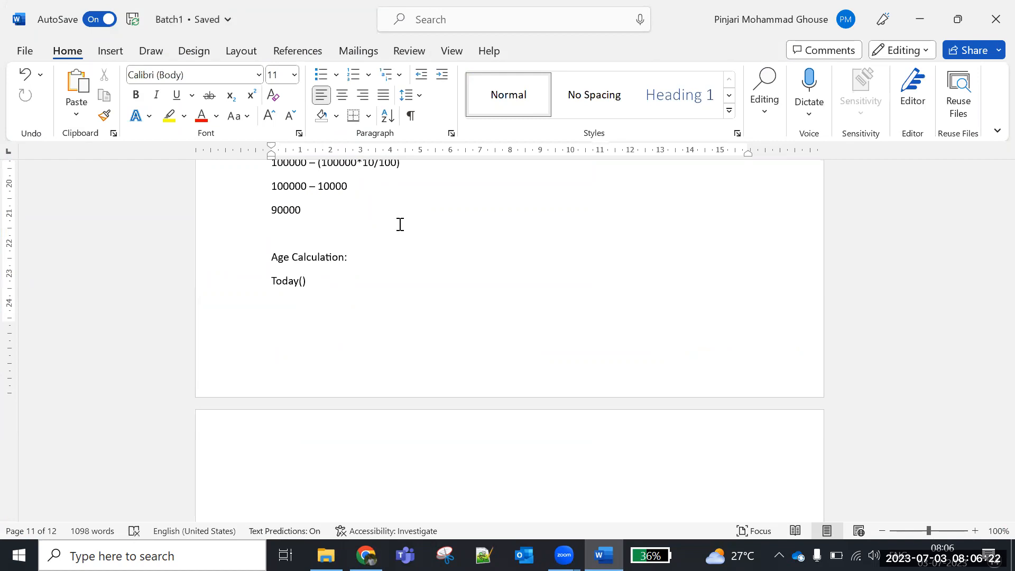
type(" -DOB")
key("Return")
- Enclose Today() -DOB in parentheses and divide it by 365
left_click(348, 283)
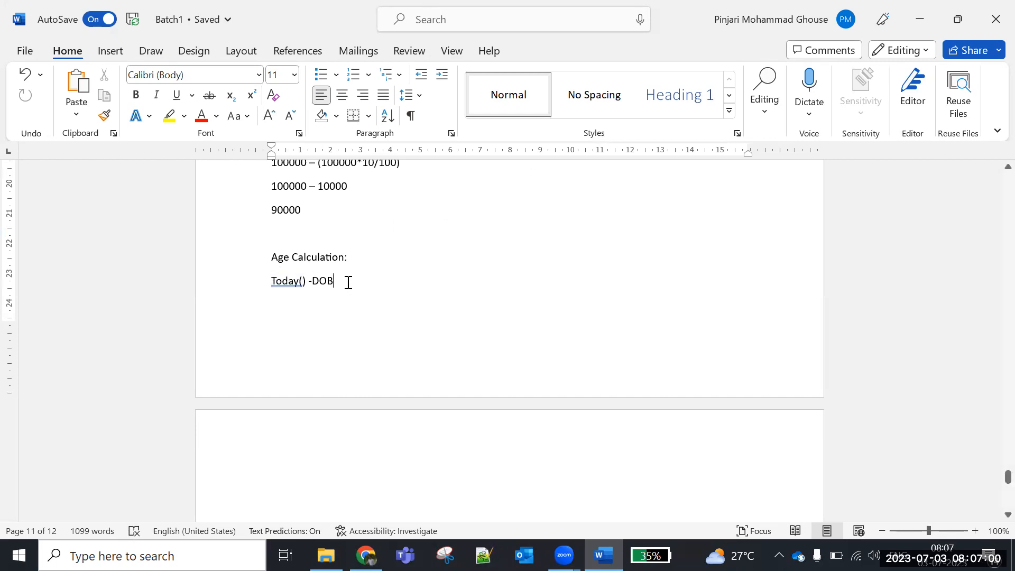
type("/")
type("365")
left_click(335, 281)
type(")")
left_click(269, 282)
type("(")
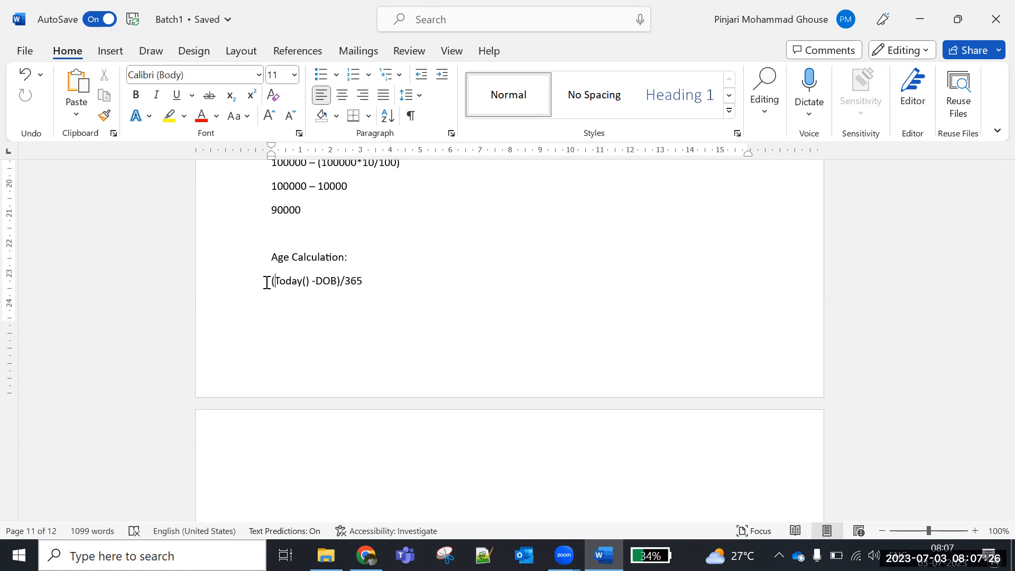
- Add the result line "Age : 5.3" below the age formula
key("Right")
key("Right")
key("Right")
key("Right")
key("Right")
key("Right")
key("Right")
key("Right")
key("Right")
key("Return")
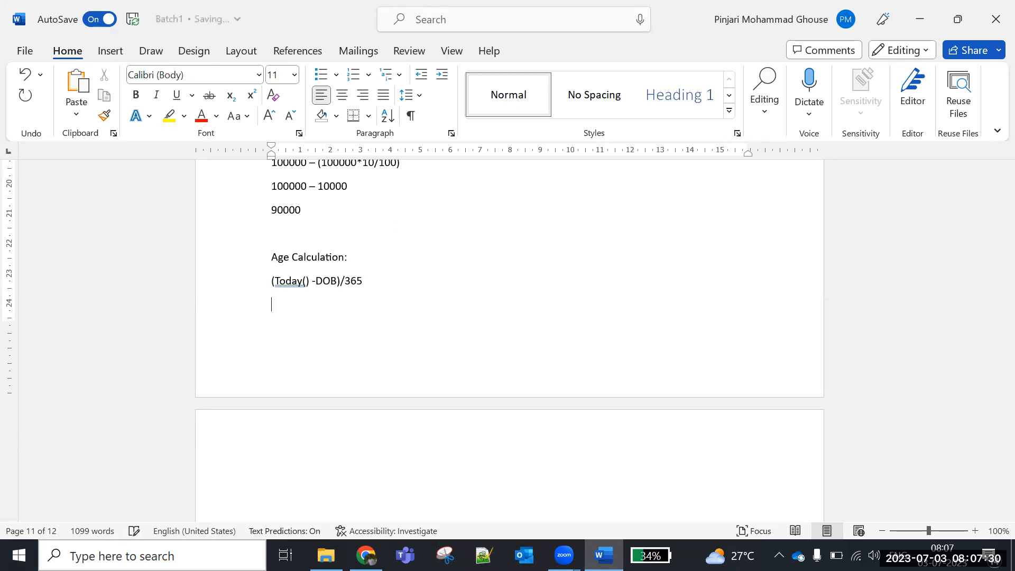
type("5.3")
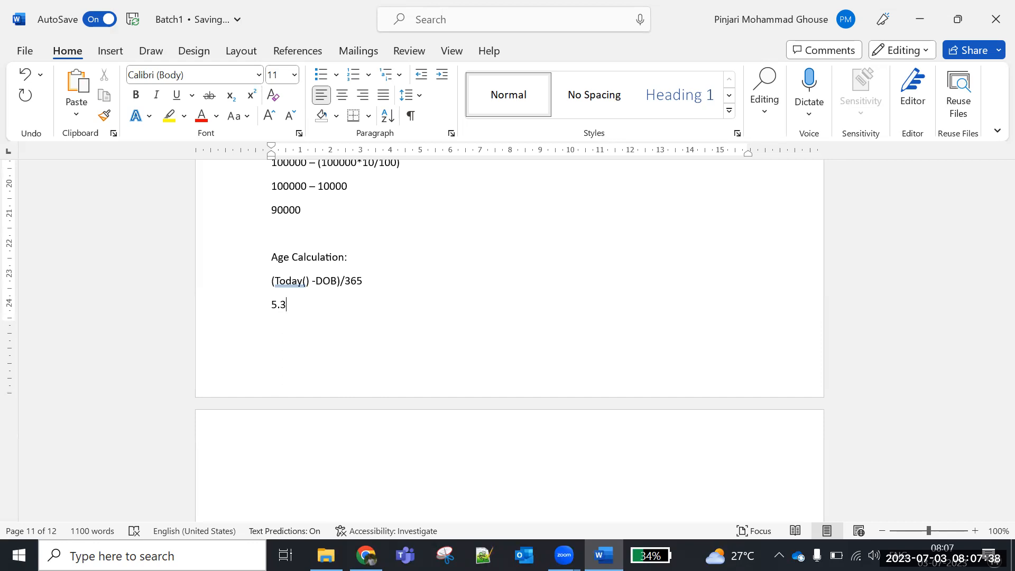
key("Left")
type("Age :")
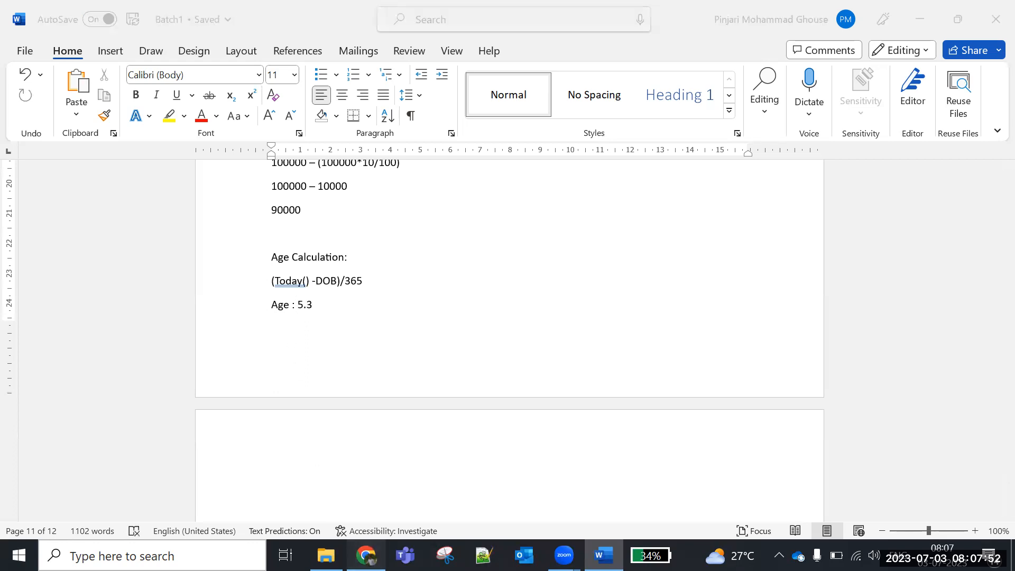
- Switch to the admission record in Chrome and open the Admission object's field list
left_click(365, 555)
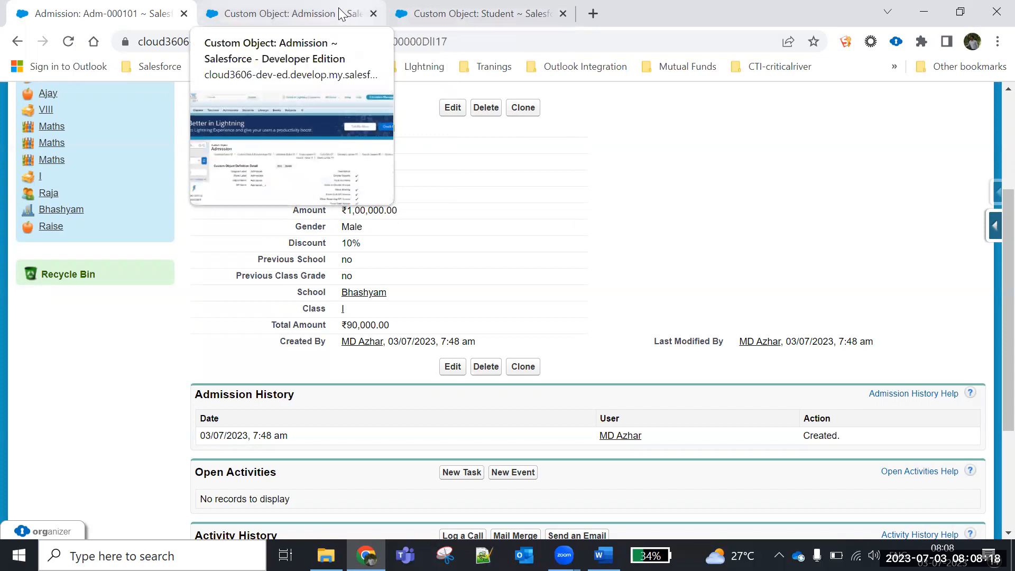
left_click(995, 226)
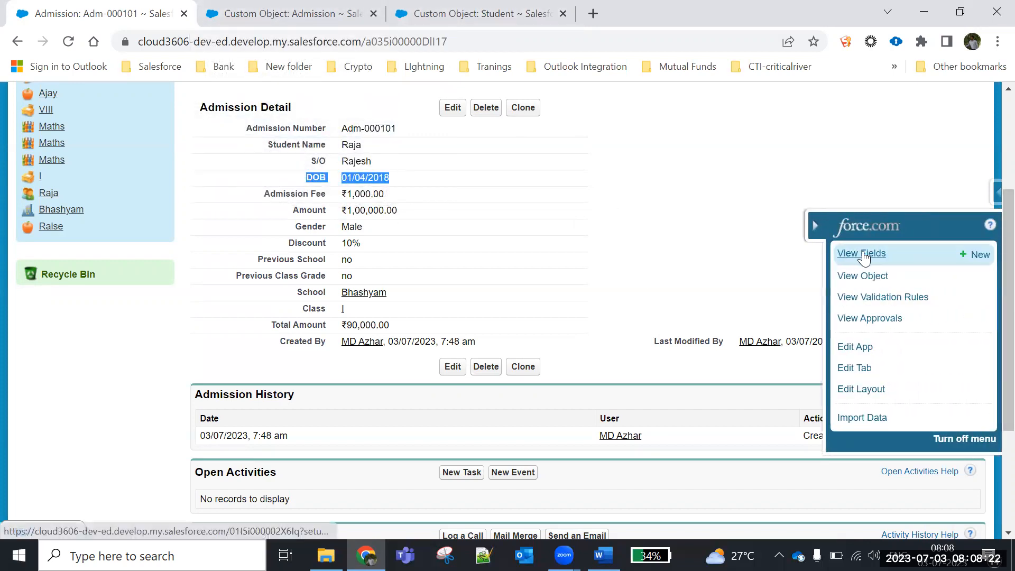
left_click(863, 254)
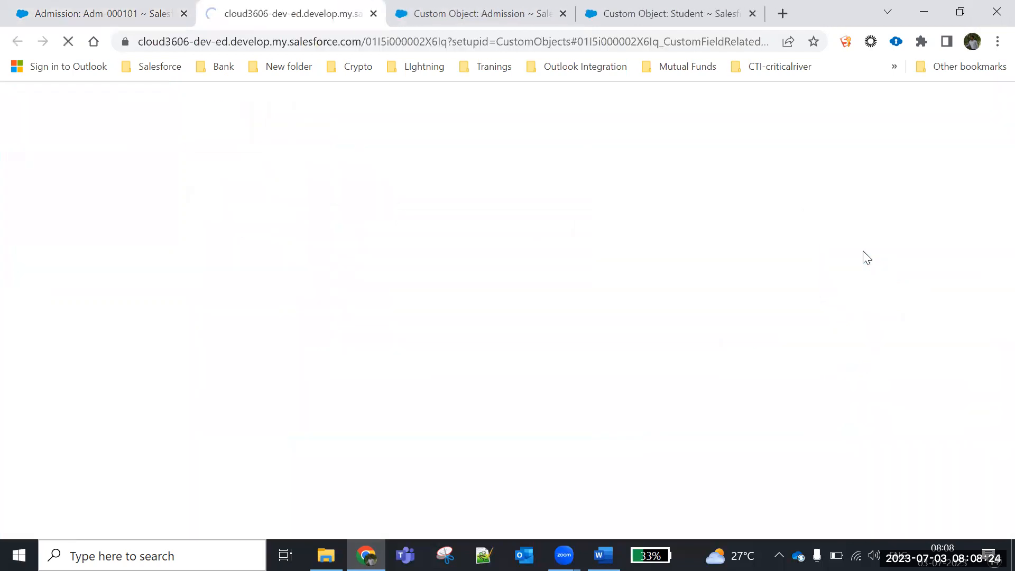
- Start a new custom field on the Admission object and choose Formula as its data type
scroll(588, 164, "down", 2)
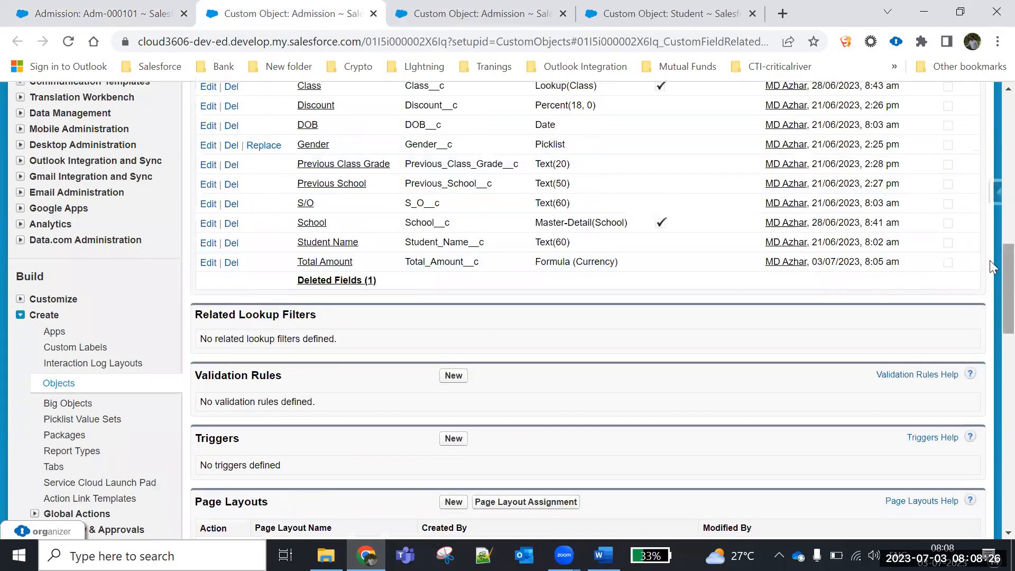
scroll(993, 286, "up", 5)
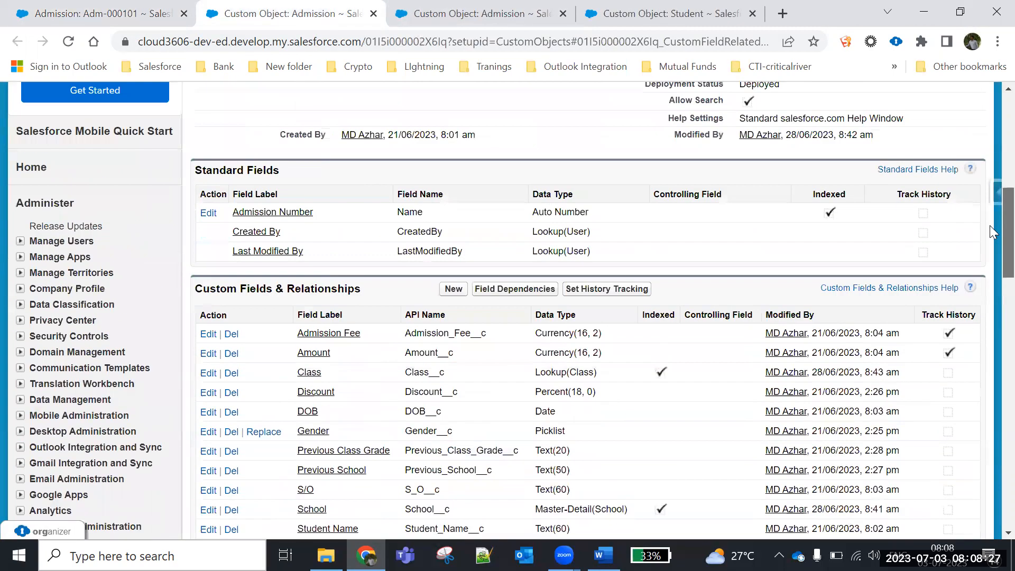
left_click(449, 289)
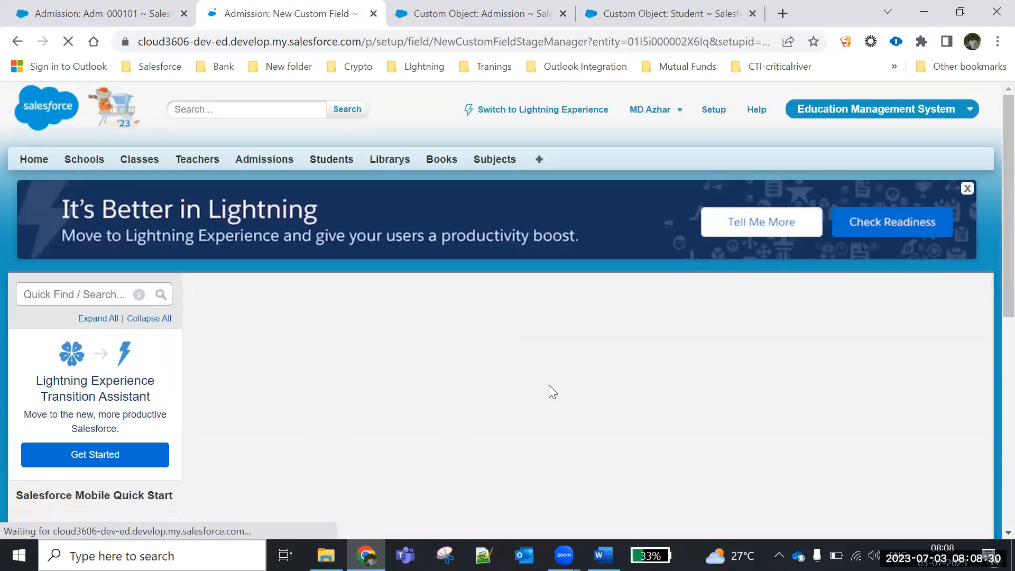
scroll(994, 134, "down", 6)
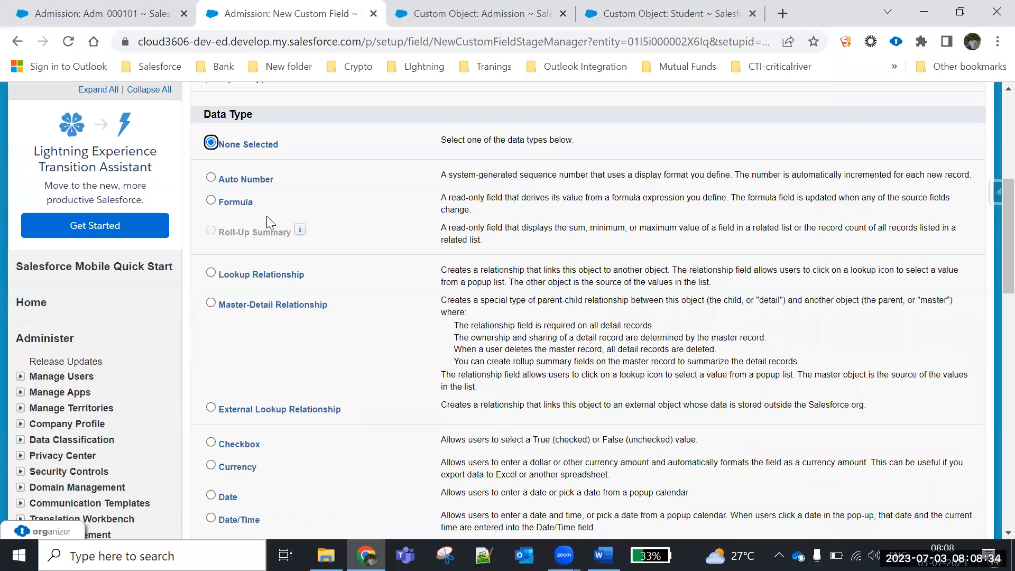
left_click(211, 204)
scroll(990, 248, "up", 1)
scroll(989, 245, "up", 1)
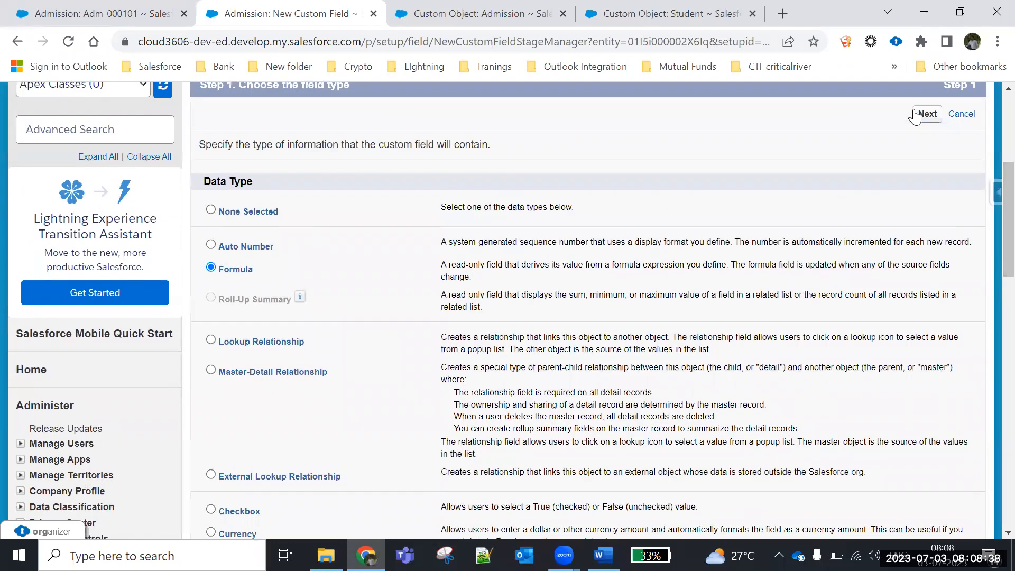
left_click(938, 120)
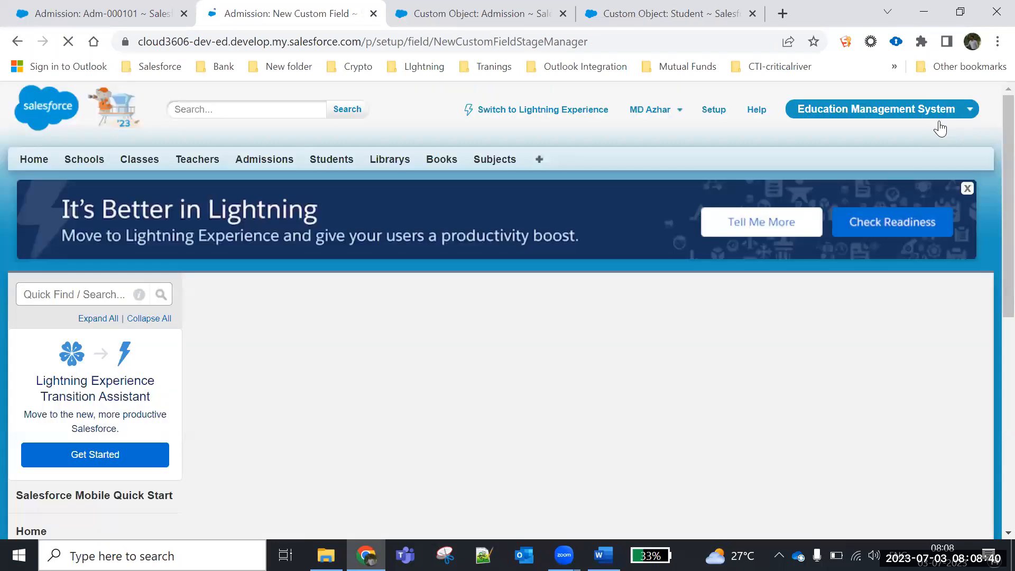
- Label the new formula field "Student Age" with the field name Student_Age
left_click(383, 415)
type("Age")
key("BackSpace")
key("BackSpace")
key("BackSpace")
type("Stiu")
key("BackSpace")
type("udent Age")
left_click(827, 416)
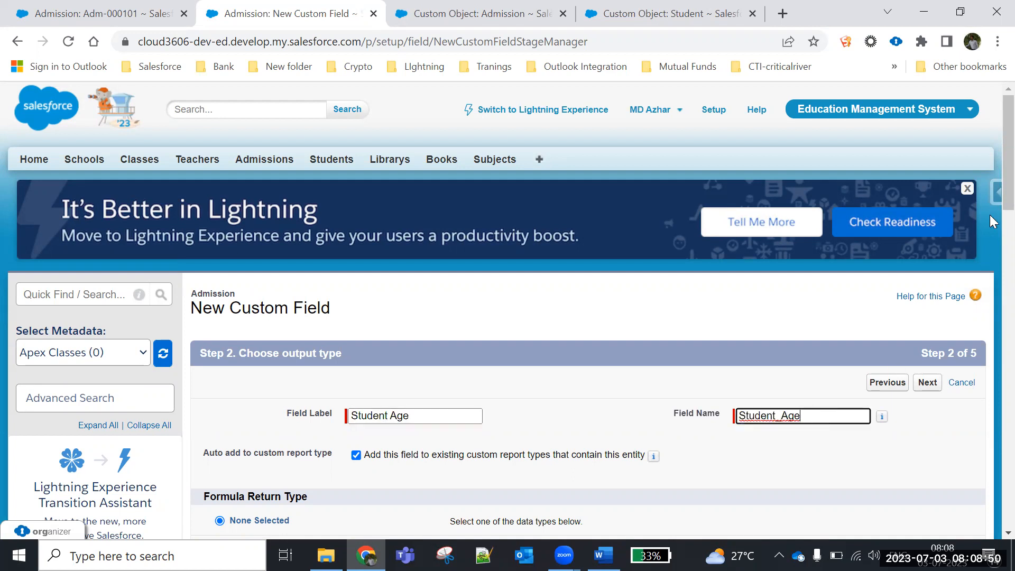
- Set the formula return type to Number and proceed to the formula entry page
scroll(990, 211, "down", 5)
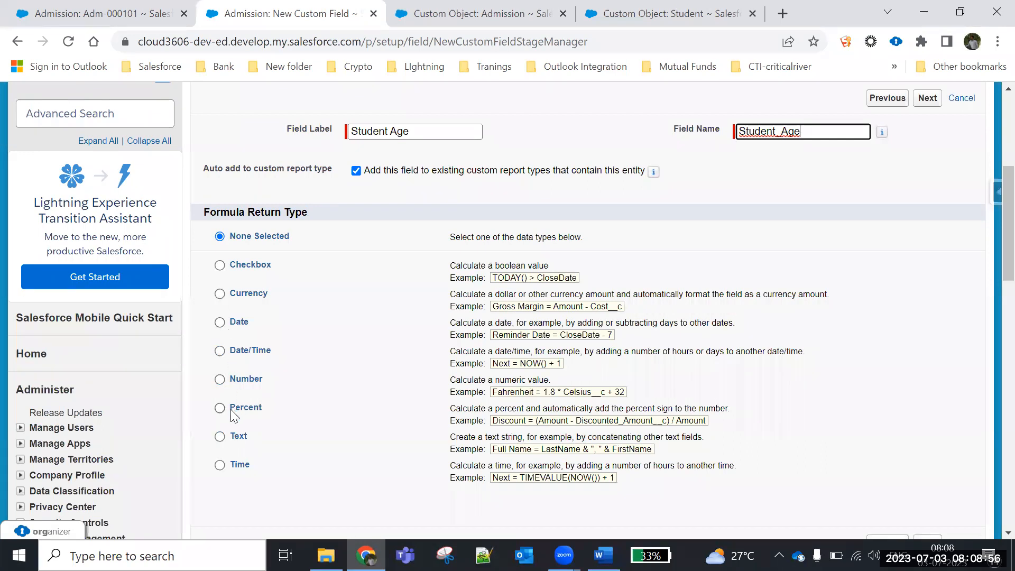
left_click(220, 379)
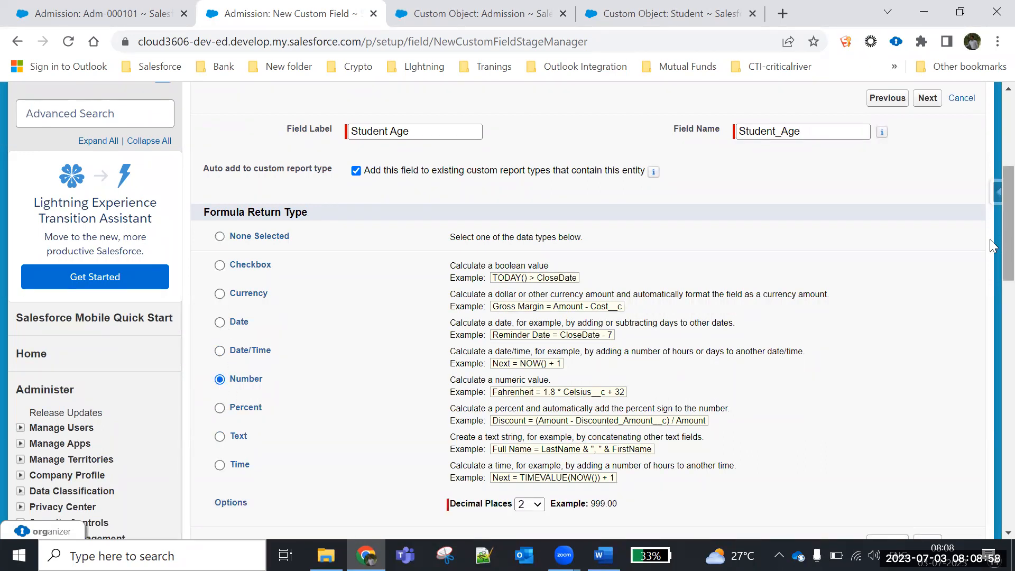
scroll(993, 259, "down", 3)
scroll(993, 267, "down", 1)
left_click(931, 337)
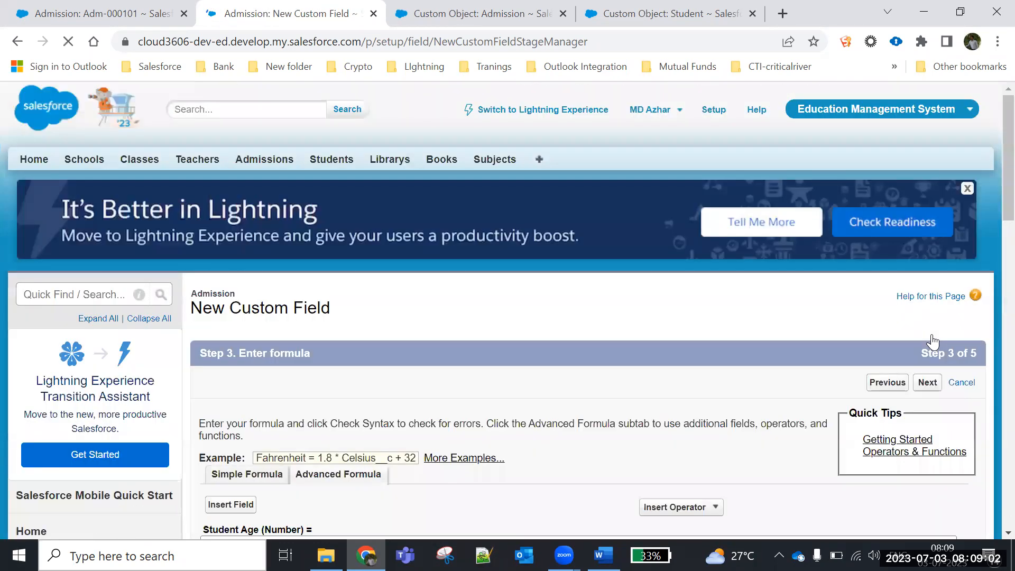
- Pick the Admission object's DOB field for insertion into the Student Age formula
scroll(990, 199, "down", 6)
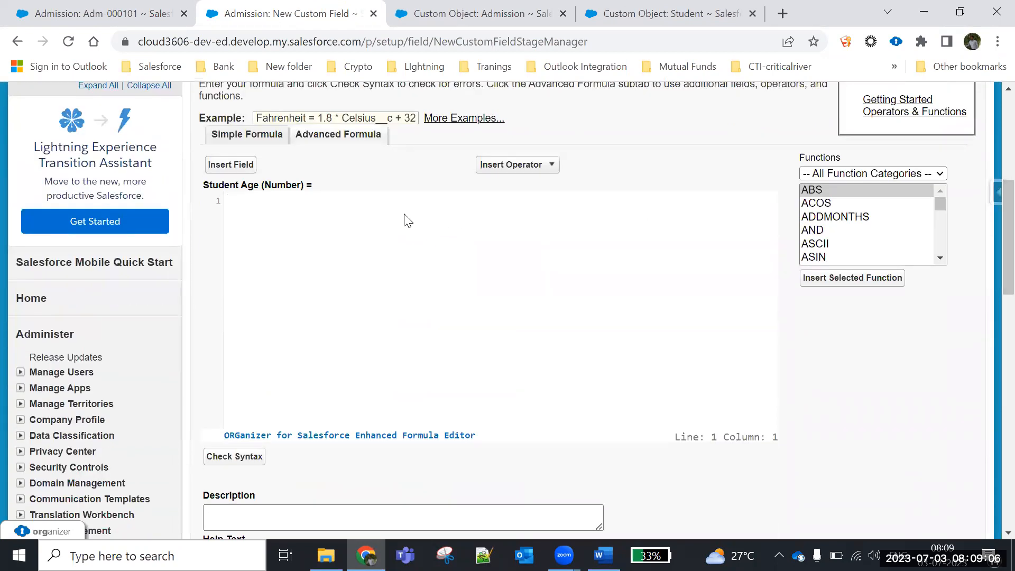
left_click(231, 165)
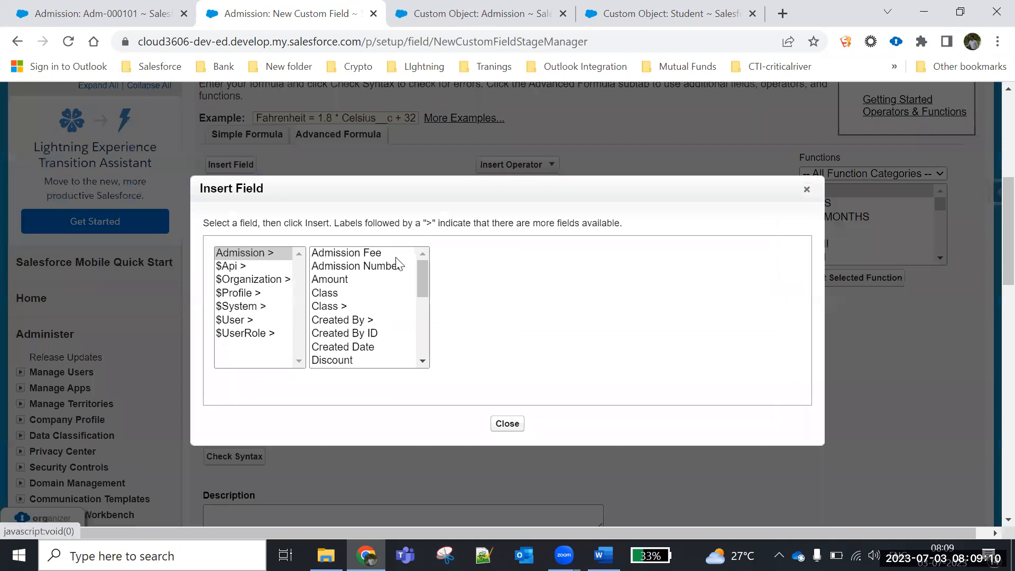
left_click_drag(422, 275, 423, 288)
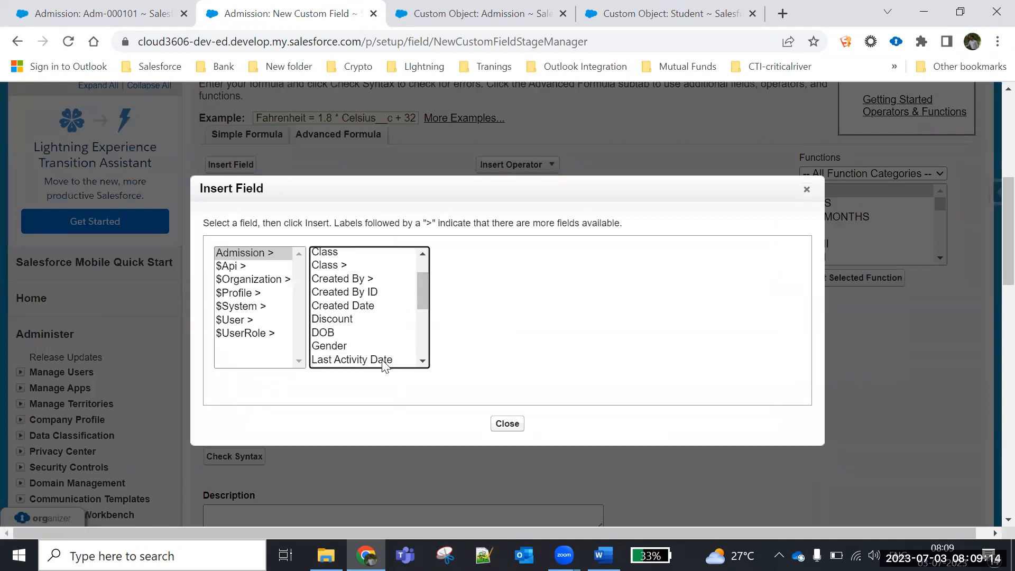
left_click(331, 333)
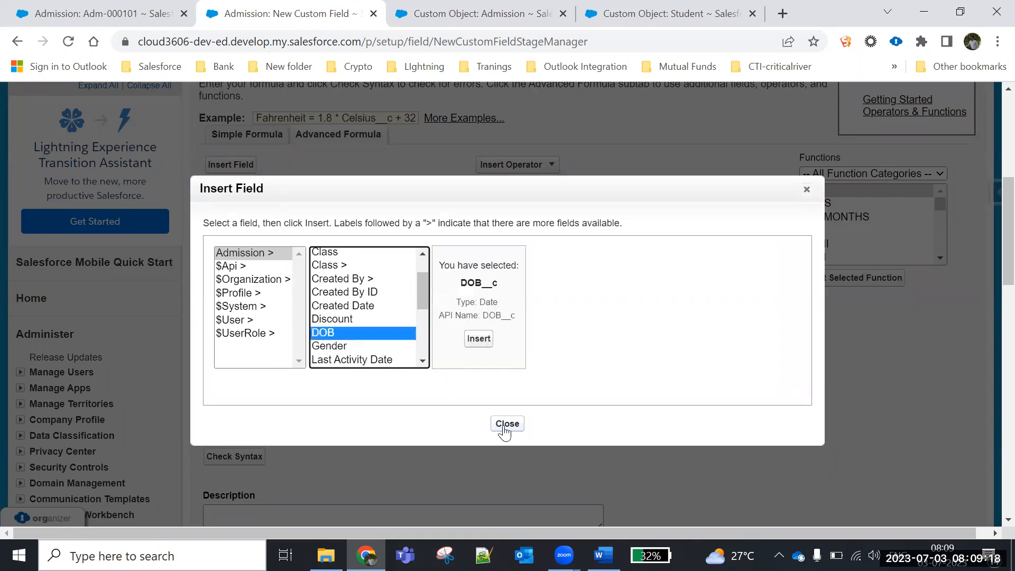
- Build the Student Age formula as TODAY() - DOB__c from the DOB field, the TODAY function and the subtract operator
left_click(477, 339)
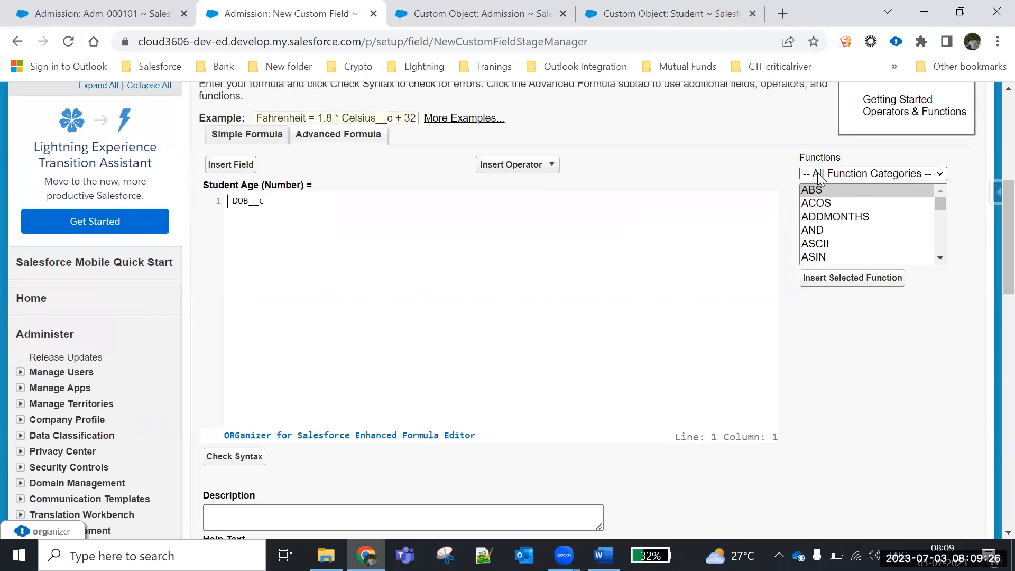
mouse_move(940, 202)
left_mouse_down()
mouse_move(944, 256)
mouse_move(940, 188)
mouse_move(938, 207)
left_mouse_up()
left_click_drag(941, 255, 941, 256)
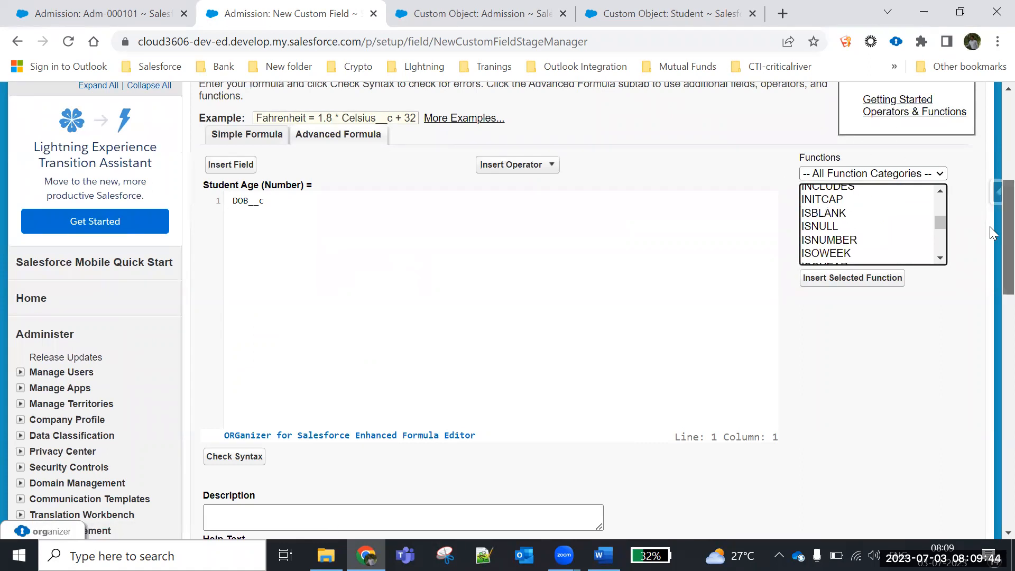
scroll(992, 227, "up", 1)
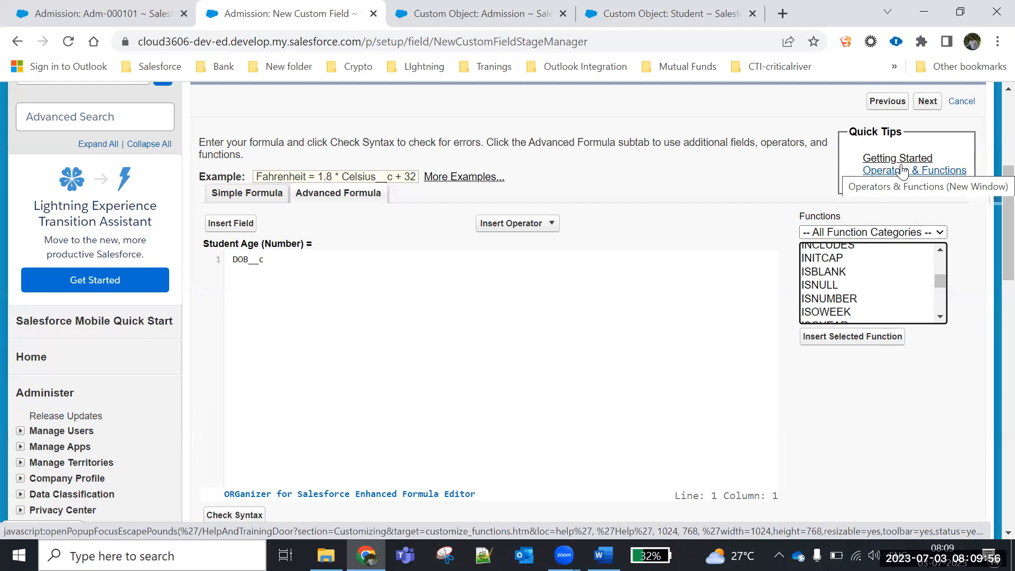
left_click(940, 317)
left_click_drag(939, 317, 938, 316)
left_click(940, 248)
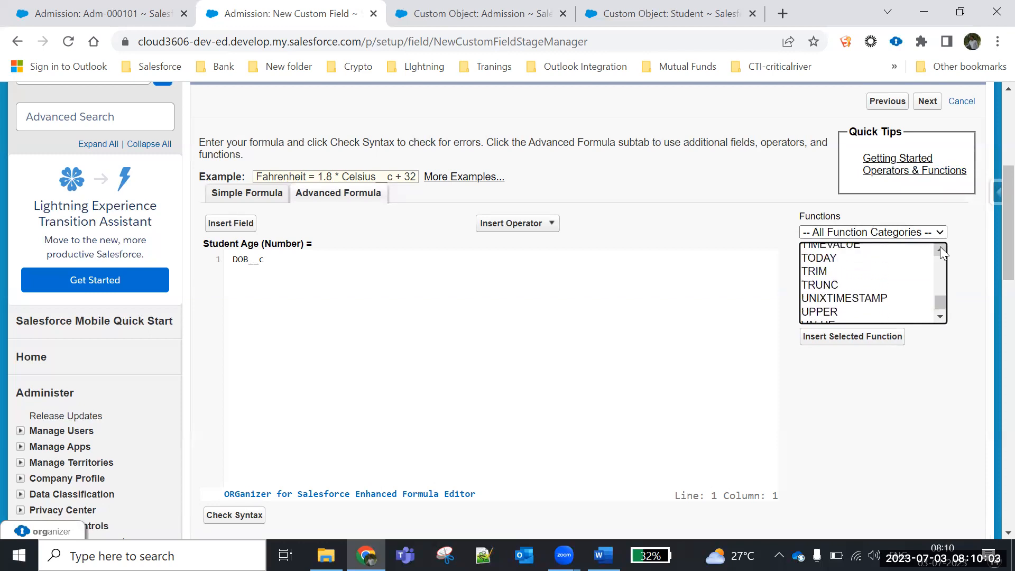
left_click(807, 259)
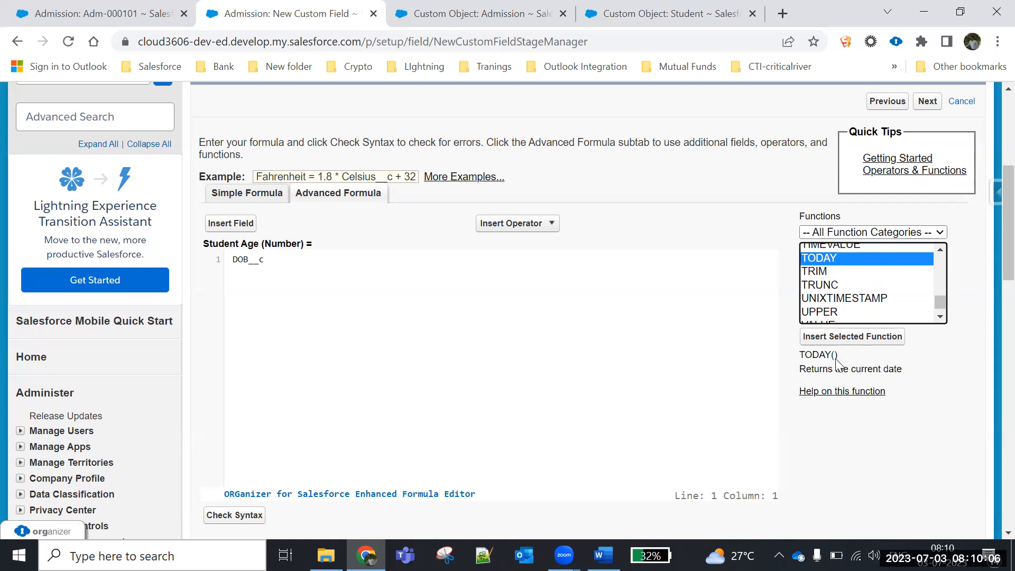
left_click(839, 337)
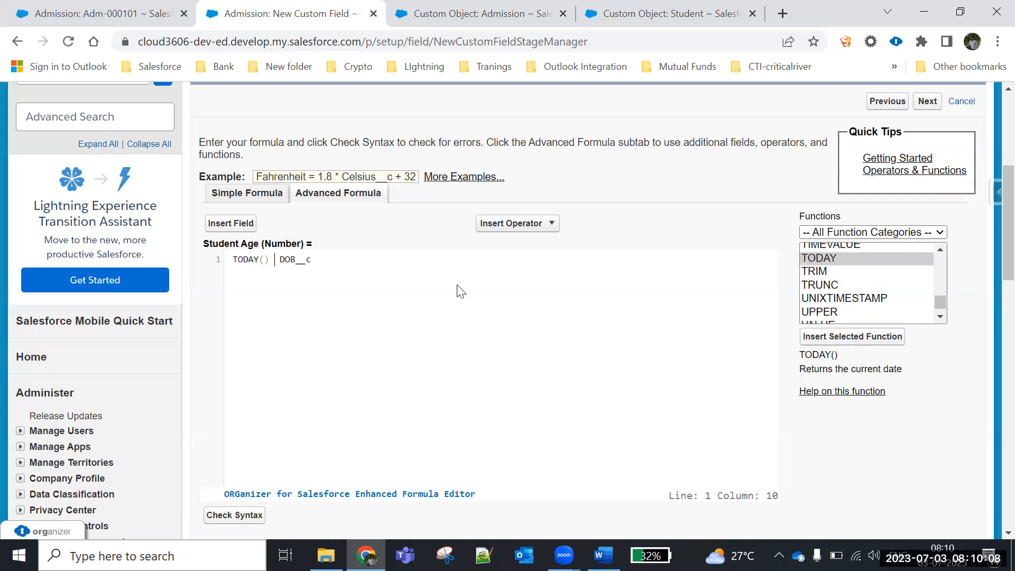
left_click(527, 224)
left_click(511, 256)
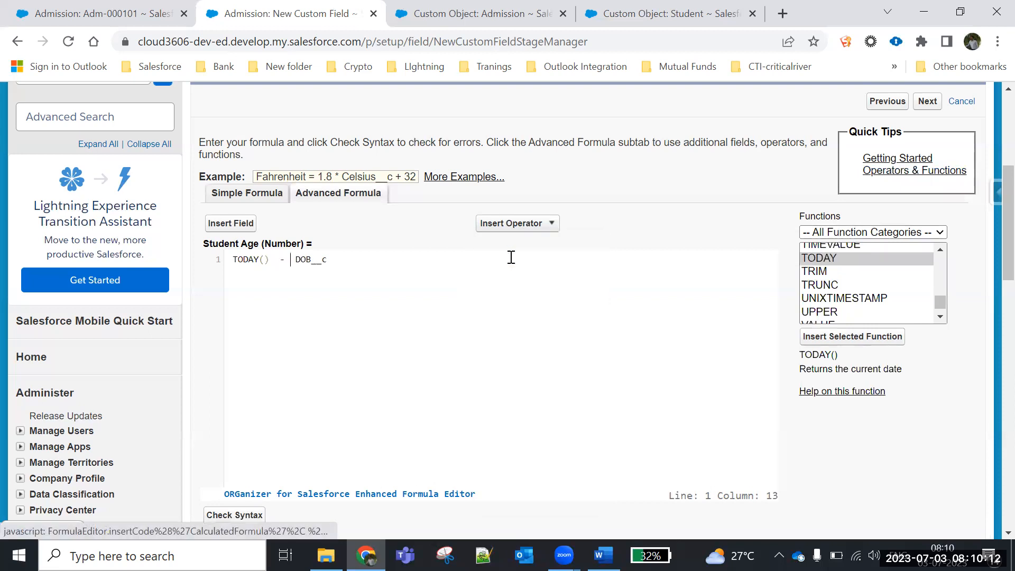
left_click(347, 256)
type(")")
left_click(234, 261)
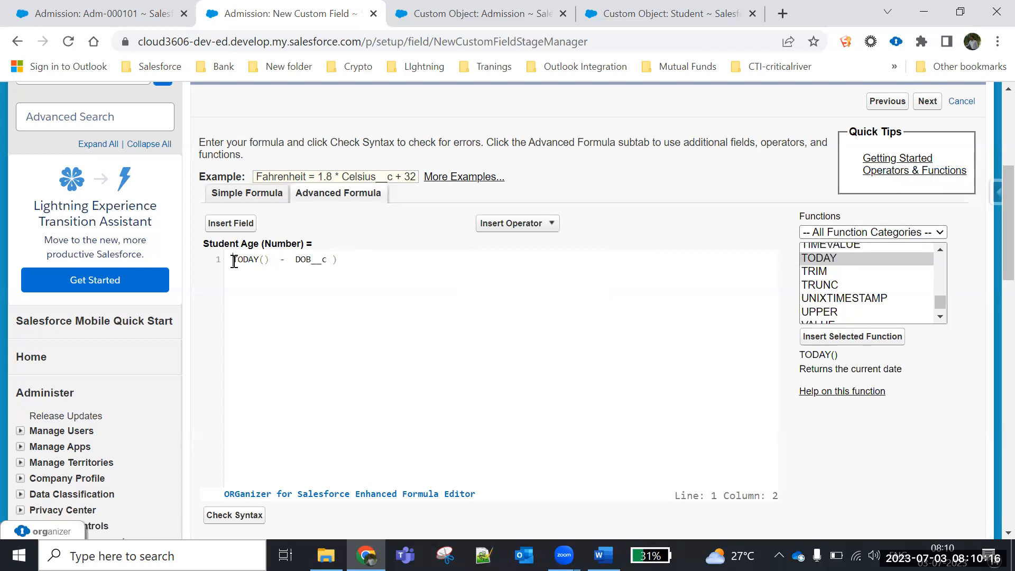
type("(")
left_click(373, 261)
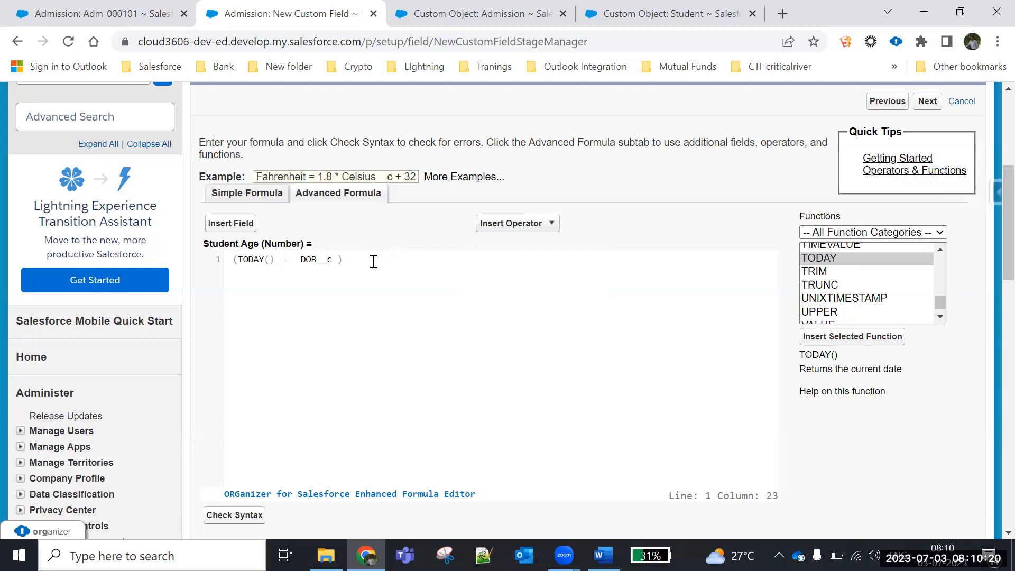
key("BackSpace")
left_click(240, 258)
key("BackSpace")
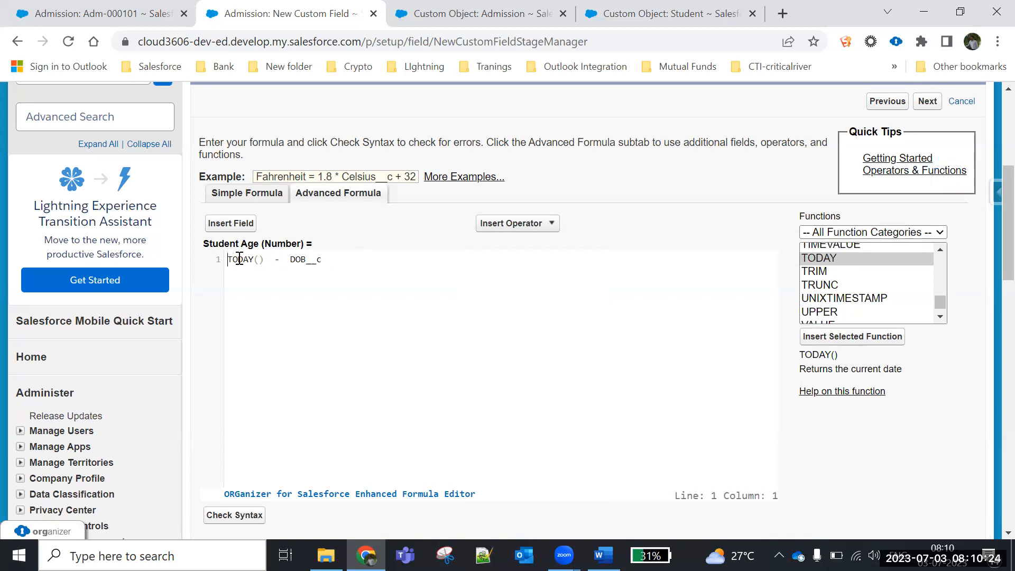
- Check the syntax of the Student Age formula
scroll(992, 283, "down", 2)
scroll(992, 283, "down", 1)
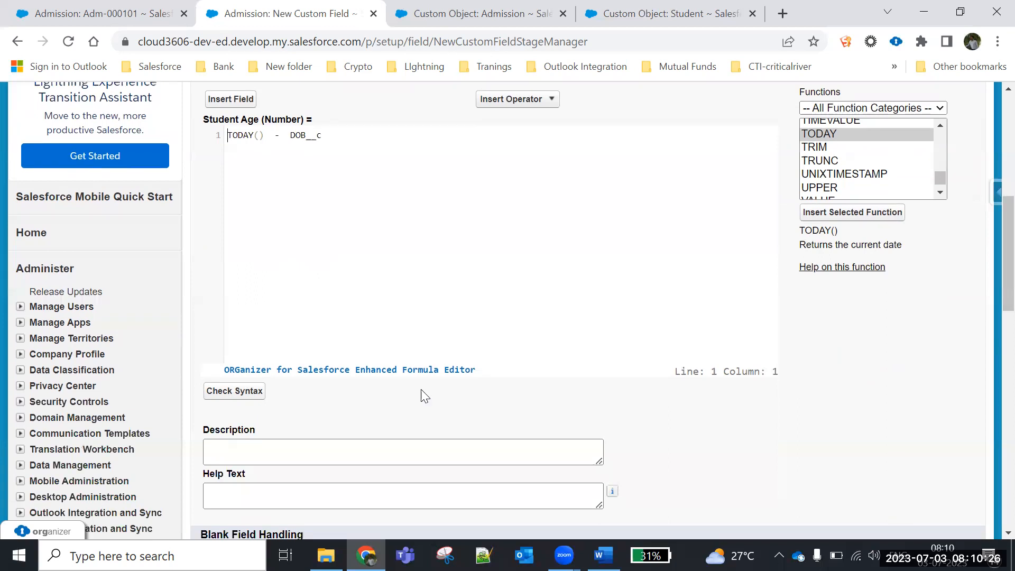
left_click(250, 392)
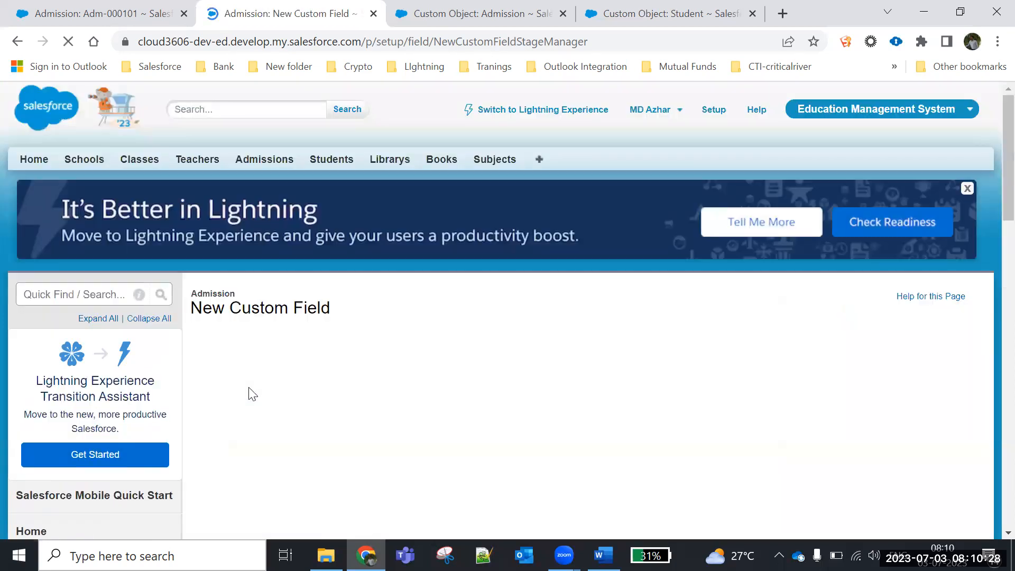
scroll(992, 211, "down", 2)
scroll(992, 238, "down", 12)
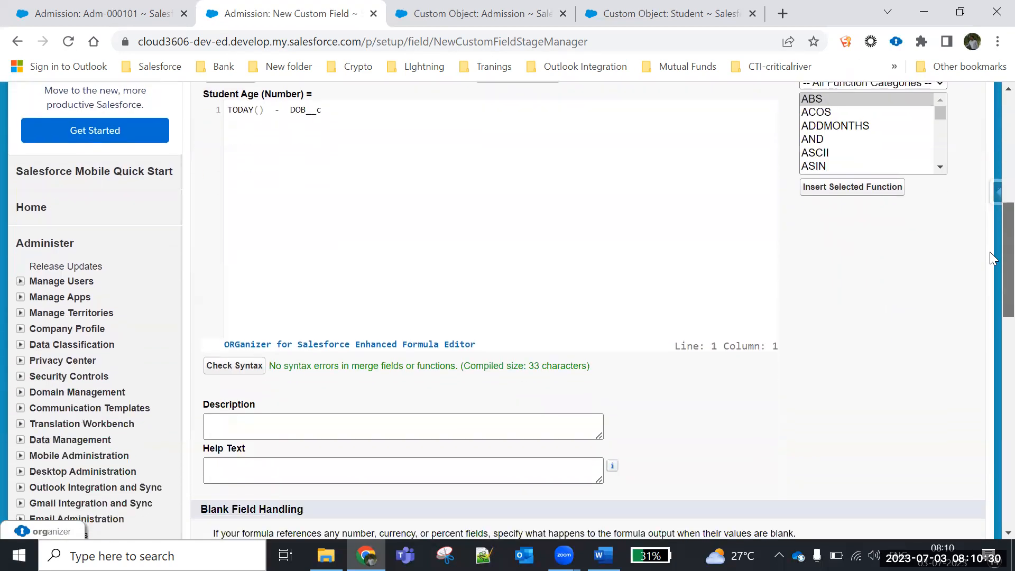
scroll(989, 293, "up", 6)
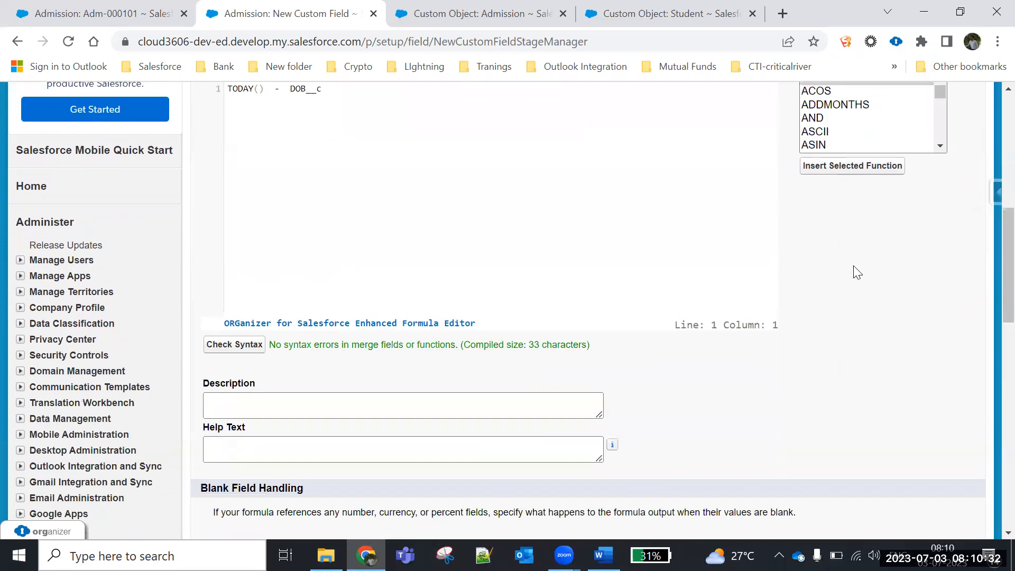
- Wrap the date subtraction in parentheses and divide it by 365, giving (TODAY() - DOB__c)/365
left_click(350, 94)
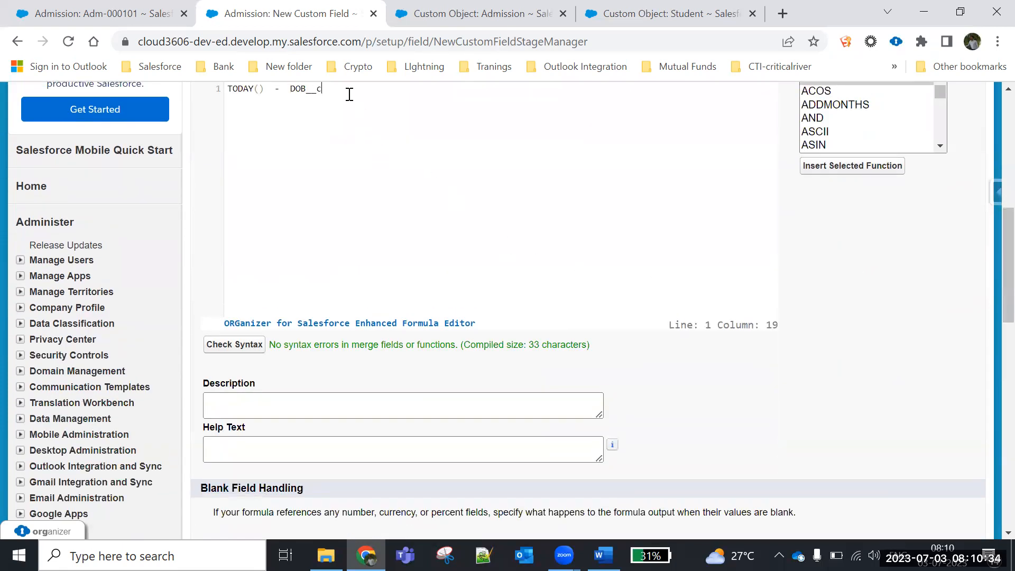
type(")")
left_click(229, 91)
type("(")
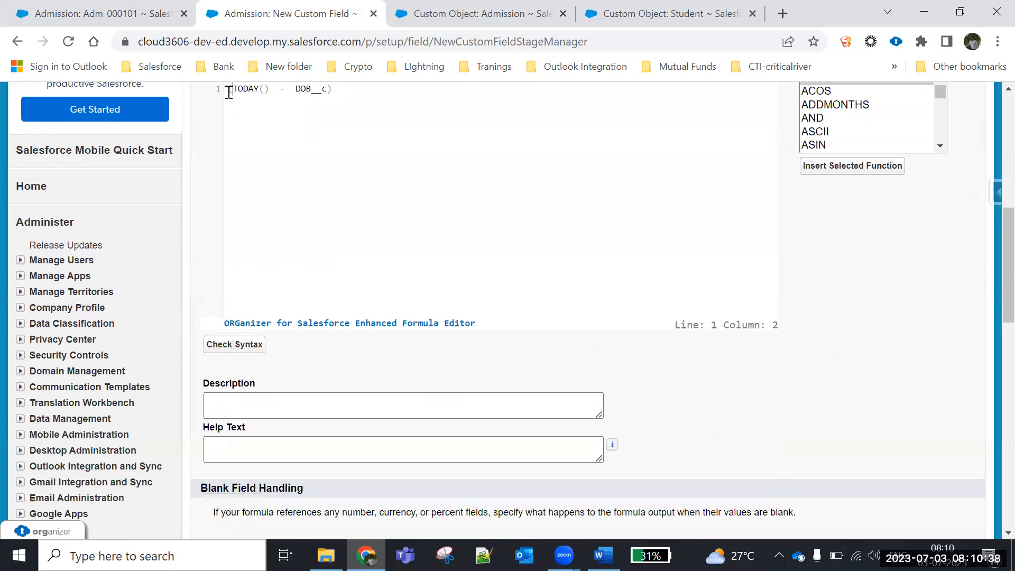
left_click(344, 90)
type("/365")
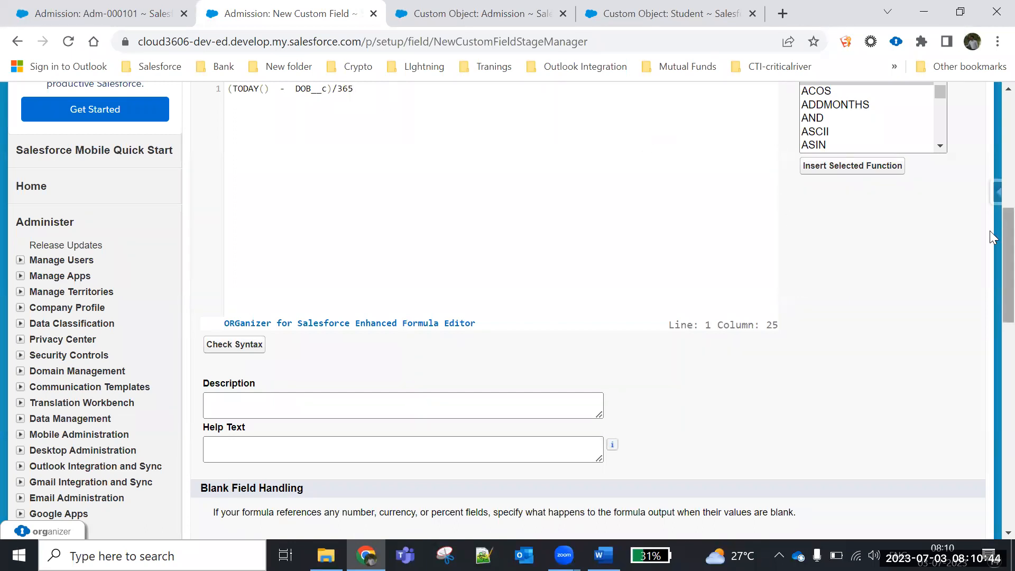
- Finish and save the Student Age field with the default blank field handling, field-level security and page layout settings
scroll(990, 264, "down", 3)
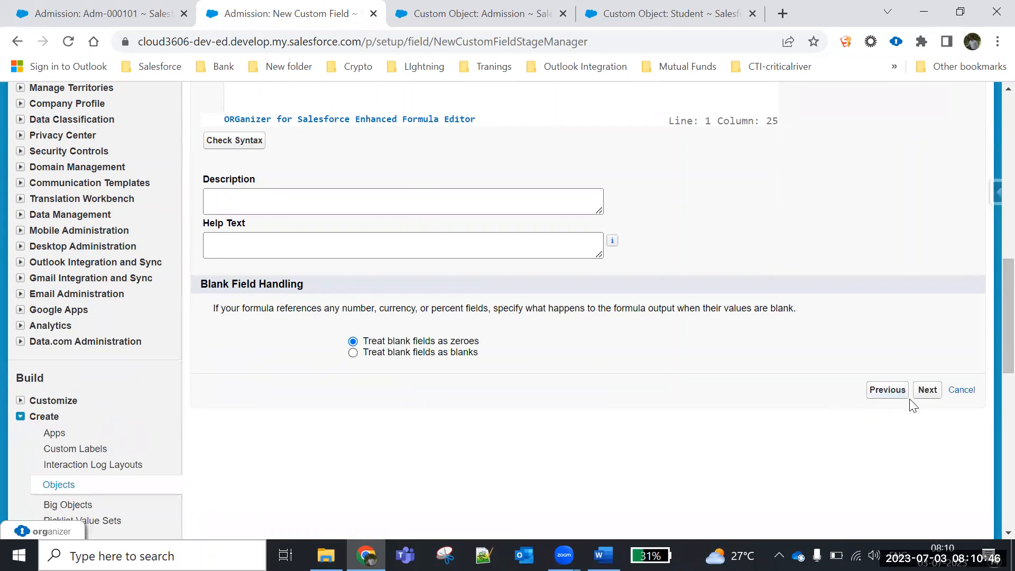
left_click(927, 390)
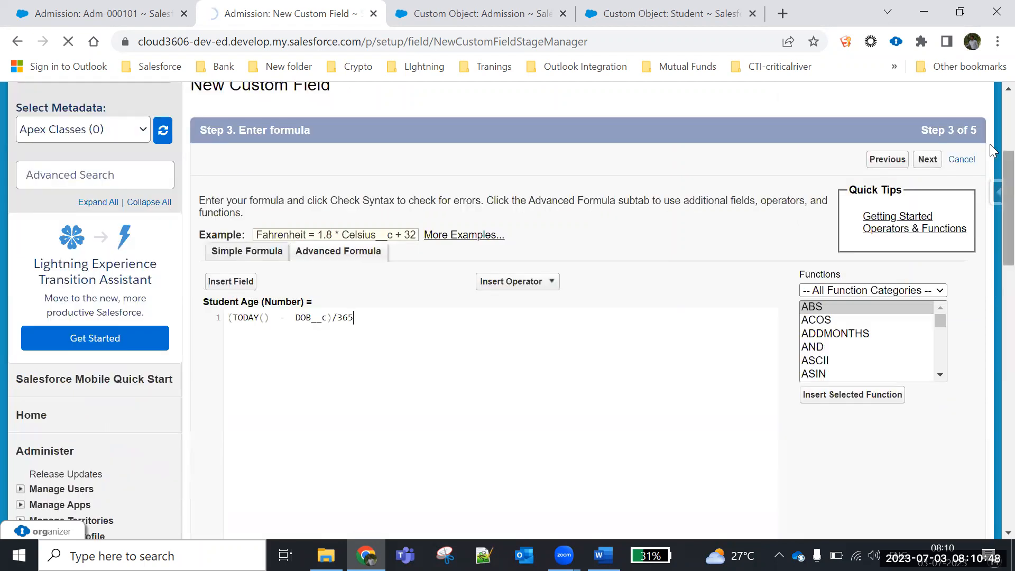
scroll(992, 264, "down", 6)
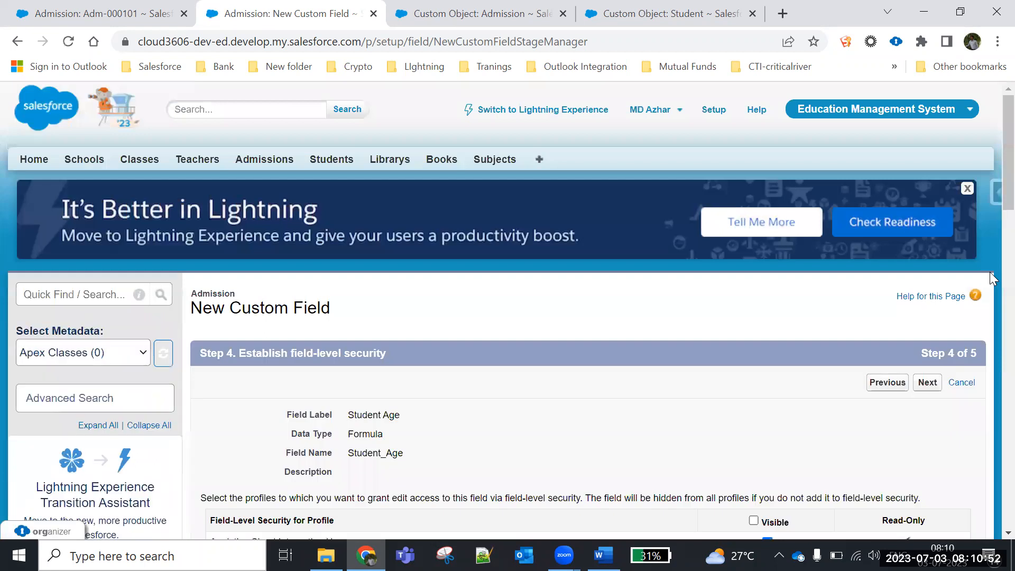
left_click(928, 383)
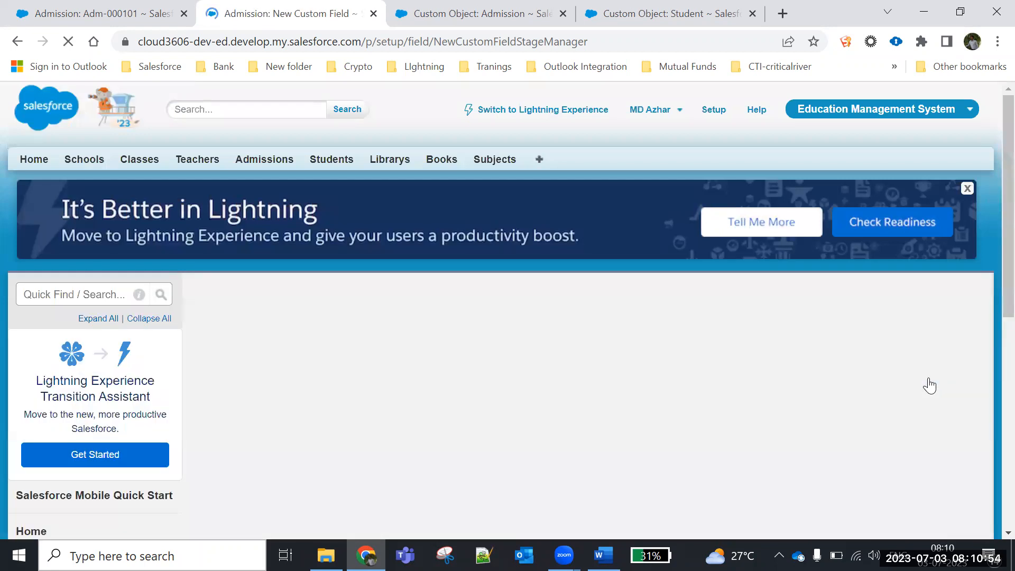
left_click(919, 385)
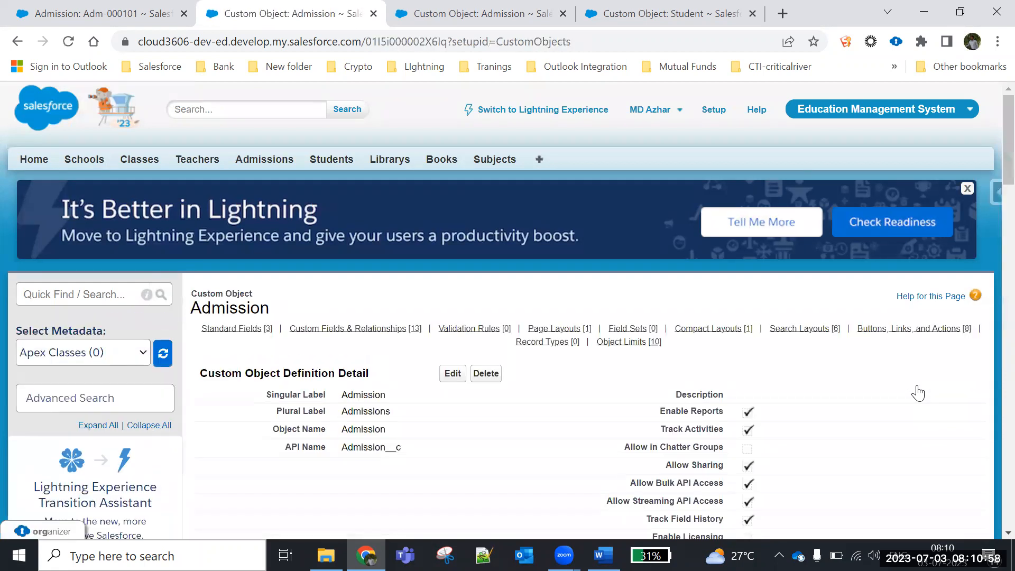
- Reload the student's admission record, save it with a different date of birth, and check the calculated Student Age
left_click(88, 16)
left_click(68, 42)
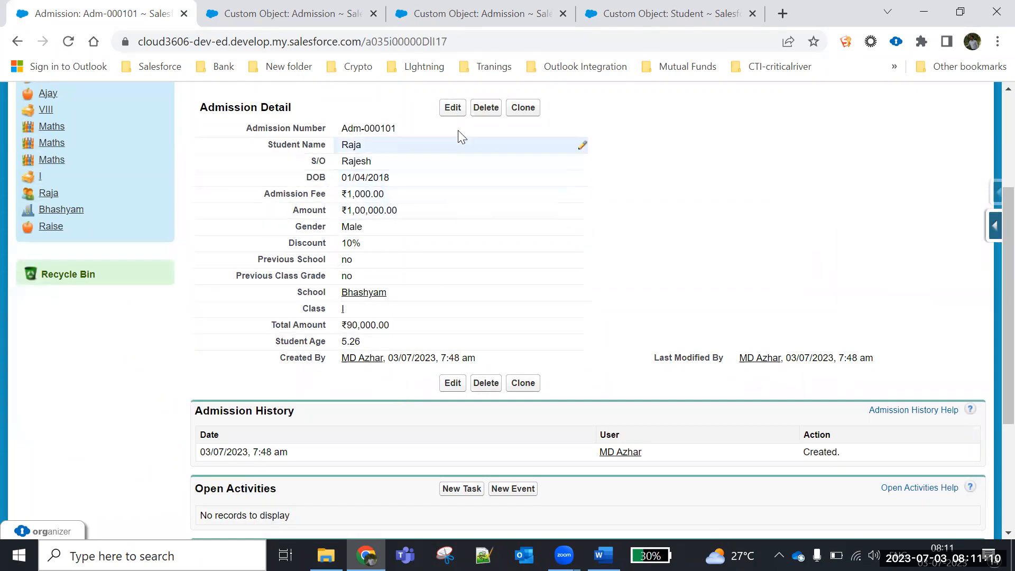
left_click(453, 107)
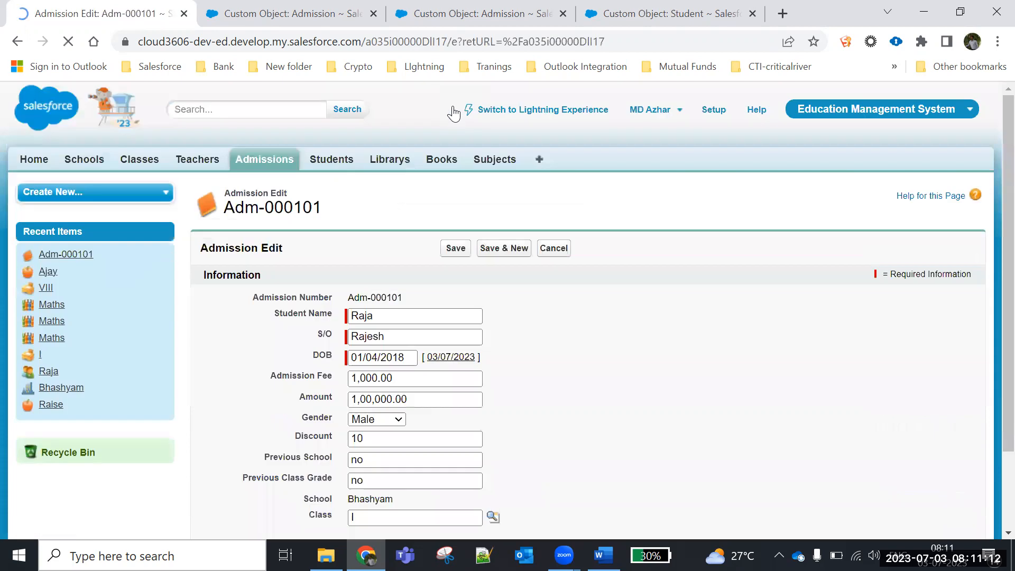
left_click(354, 236)
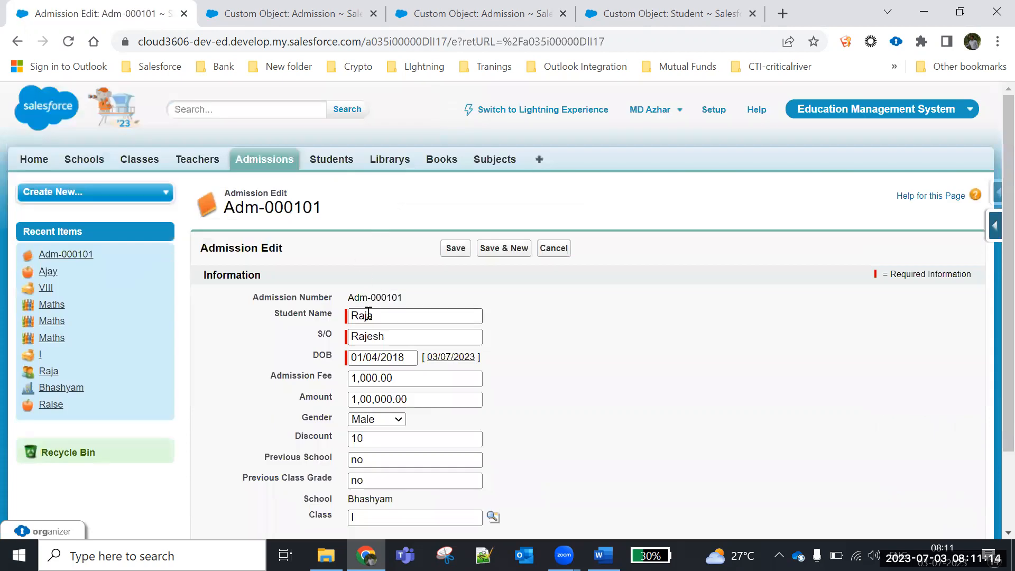
left_click(378, 358)
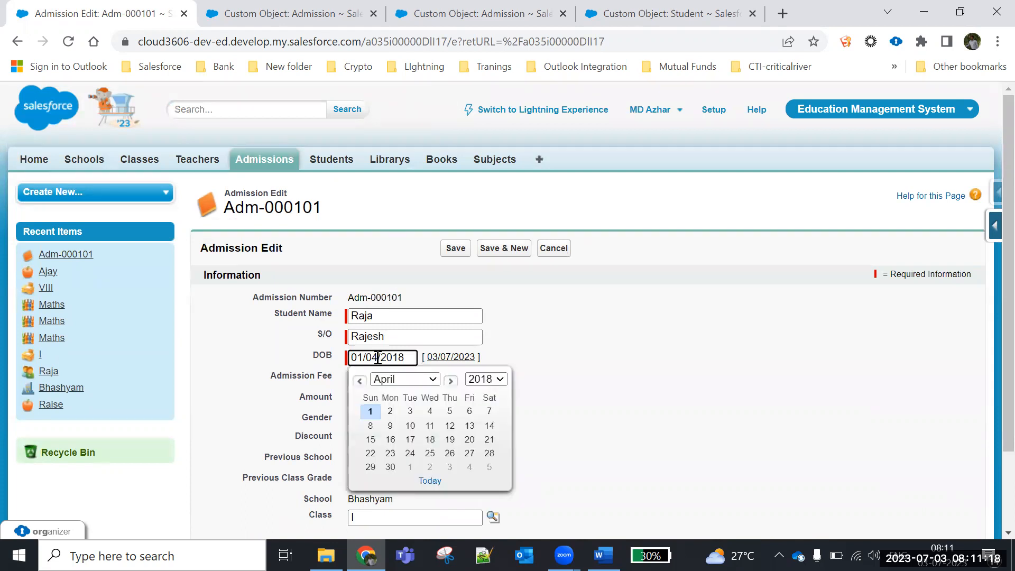
left_click(434, 380)
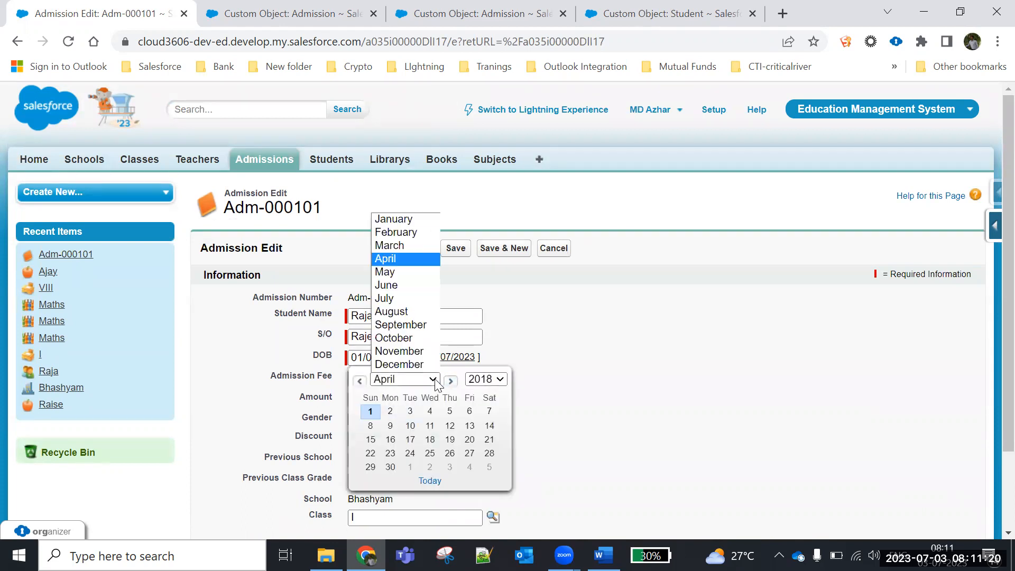
left_click(407, 298)
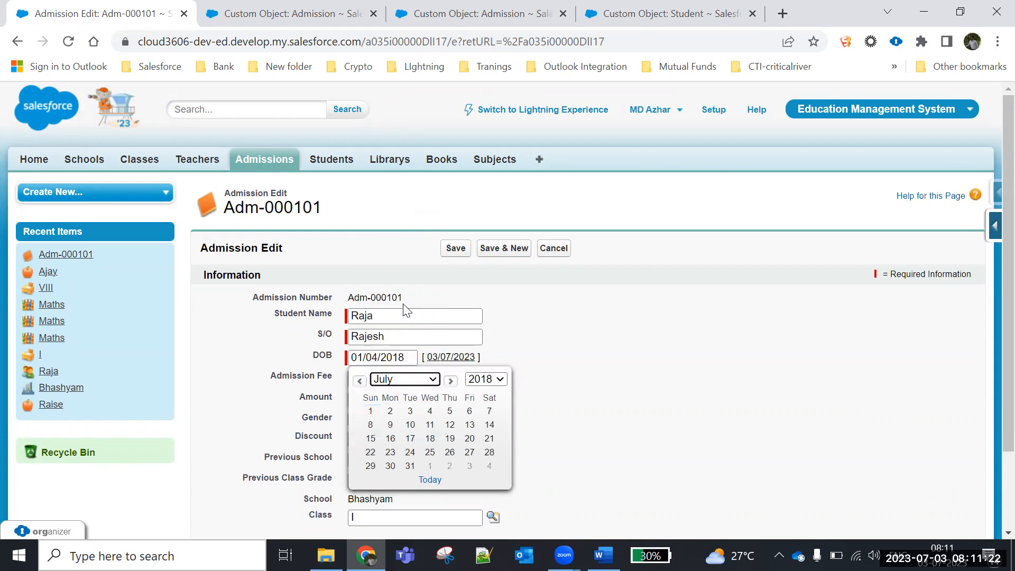
left_click(410, 411)
left_click(450, 255)
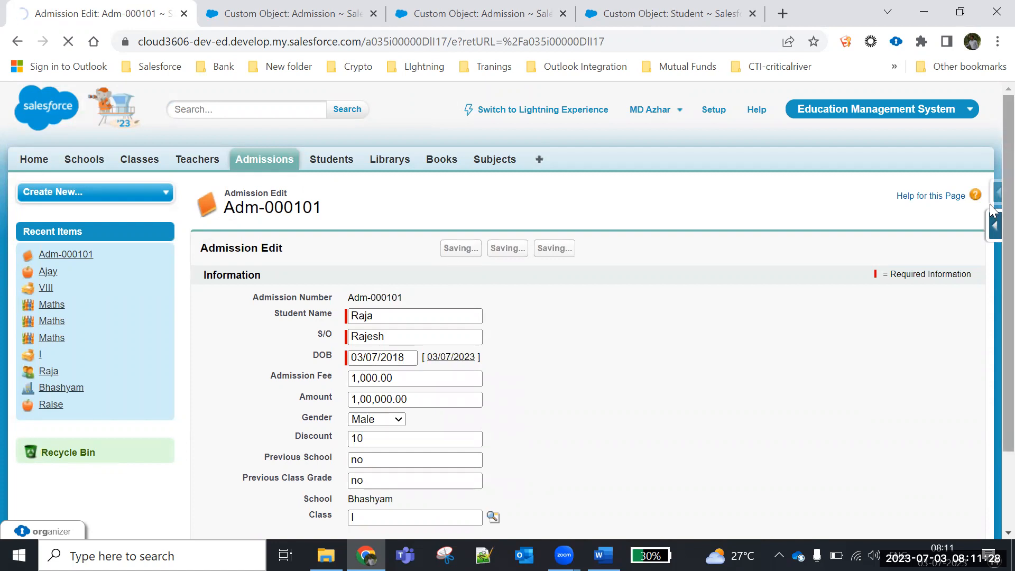
scroll(418, 332, "down", 3)
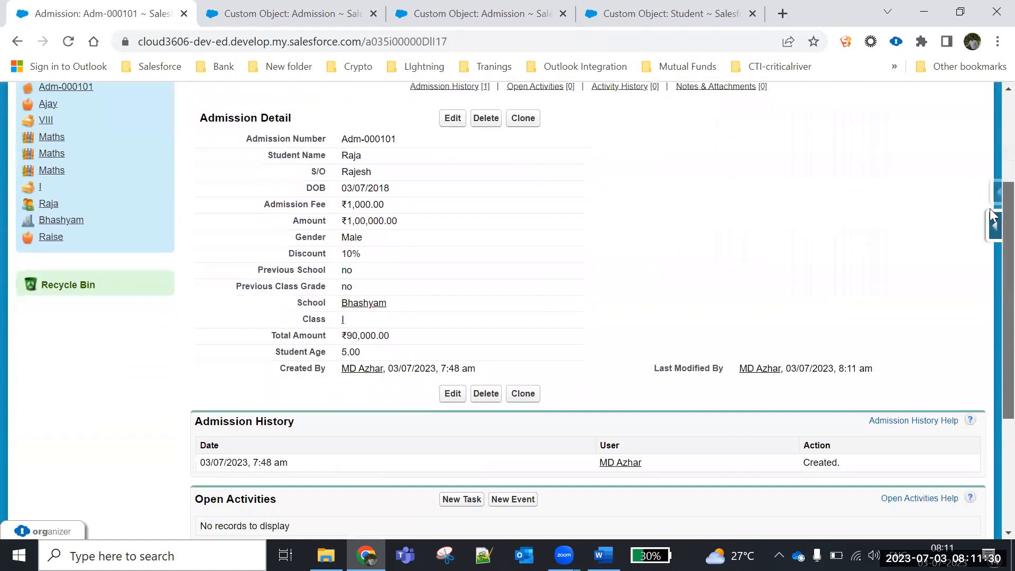
left_click_drag(275, 359, 415, 355)
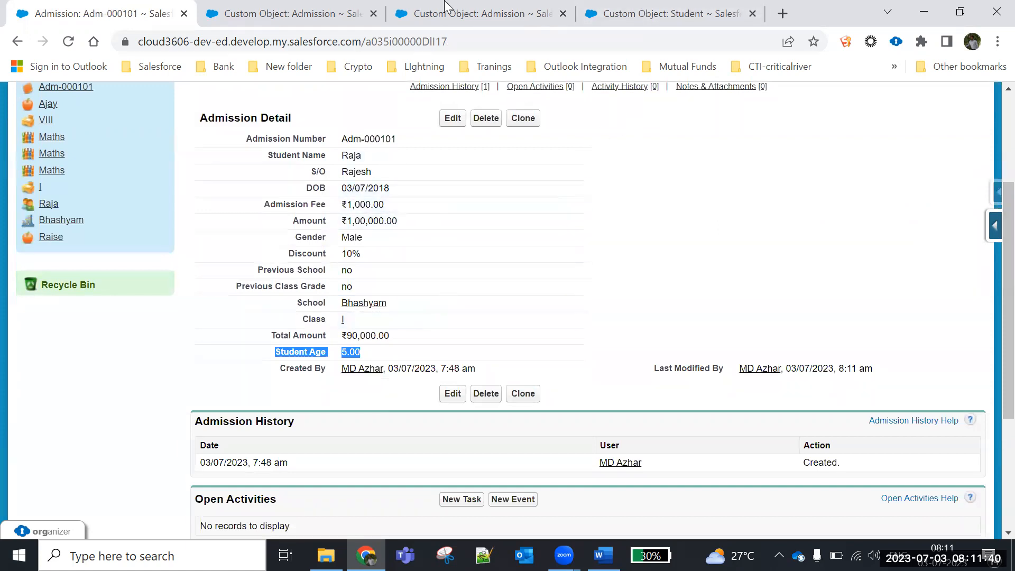
- Refresh the other open Admission custom object page and open the Student Age field from its custom fields
left_click(497, 13)
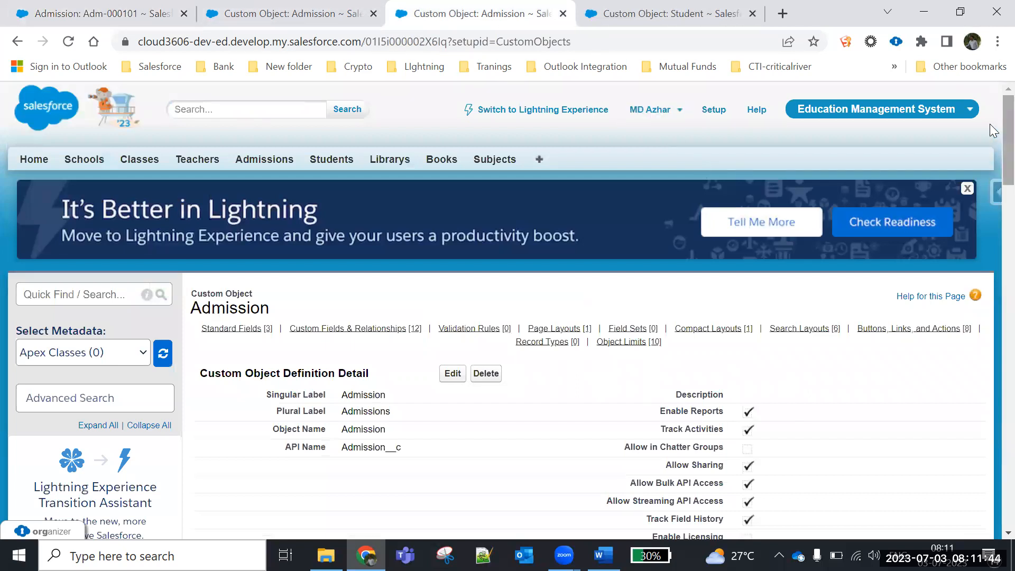
scroll(993, 131, "down", 10)
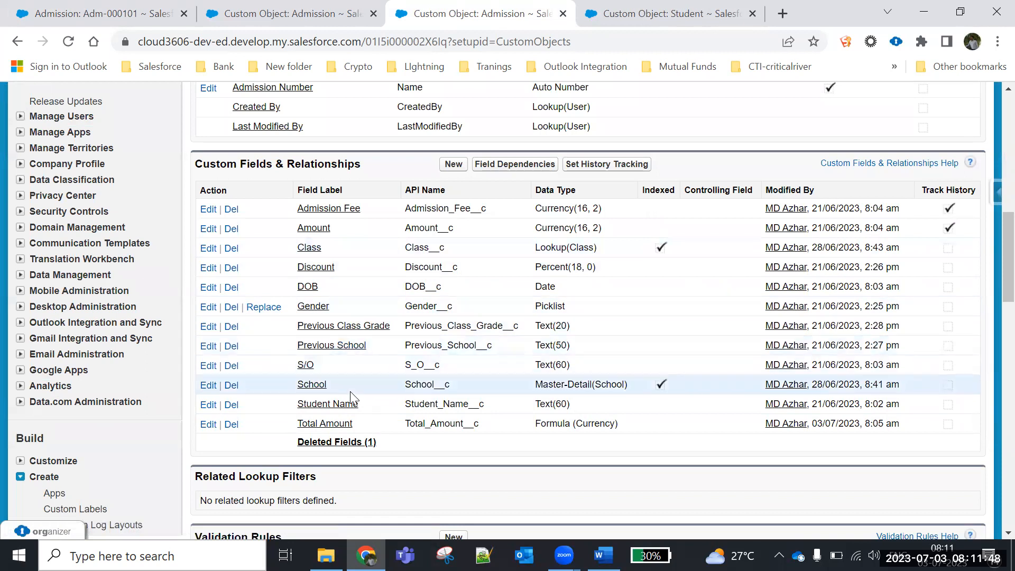
left_click(68, 42)
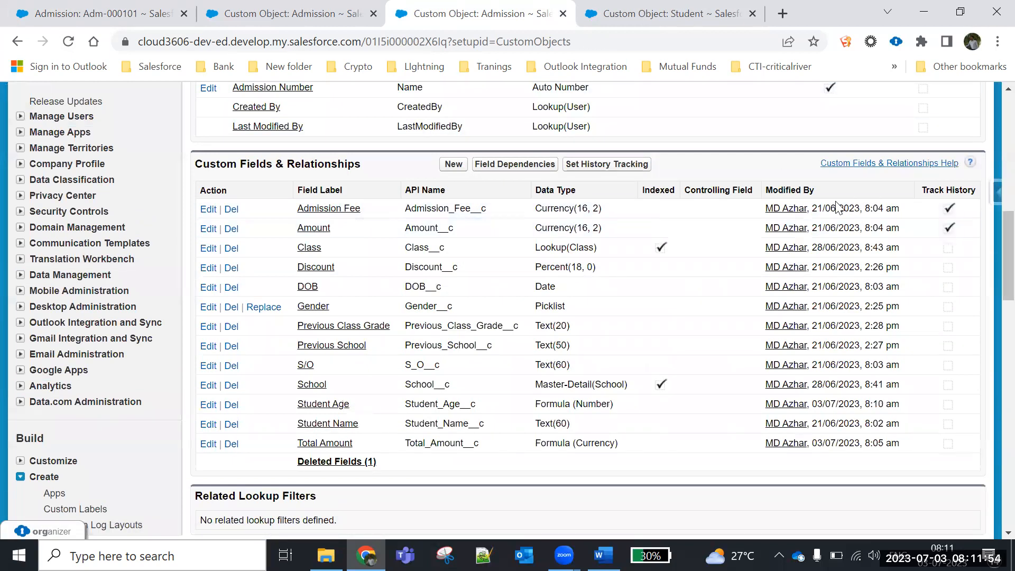
left_click(315, 405)
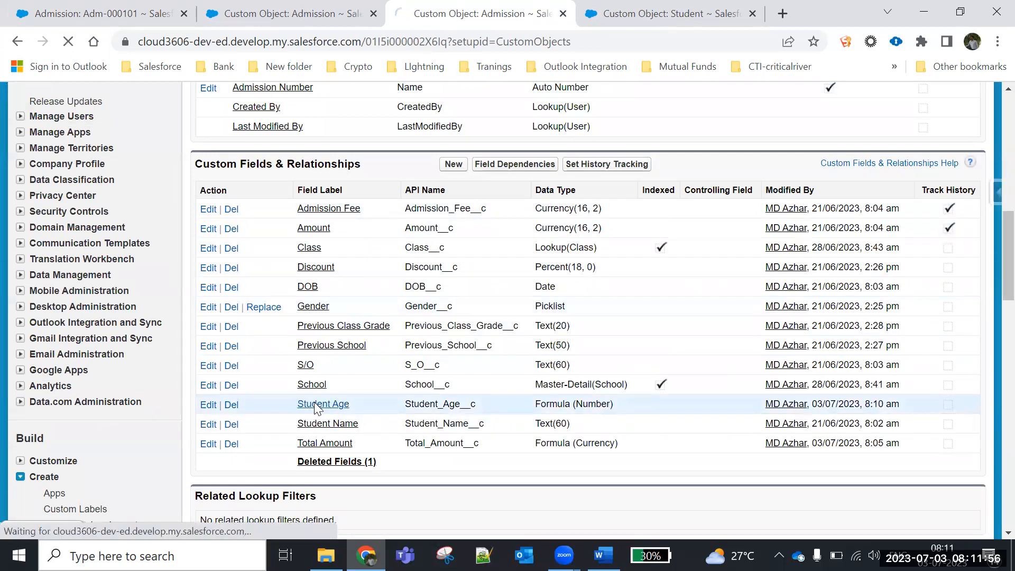
- View the admission record, switch to the Word notes, and add the line "Age : 5 Years 2 months 6 days" on the page after the age calculation
left_click(90, 17)
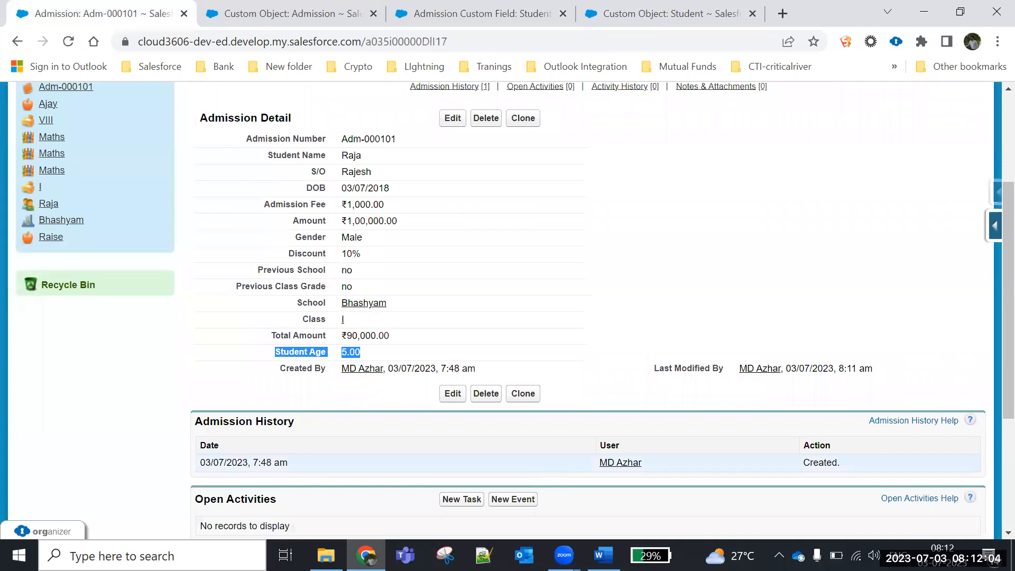
left_click(603, 555)
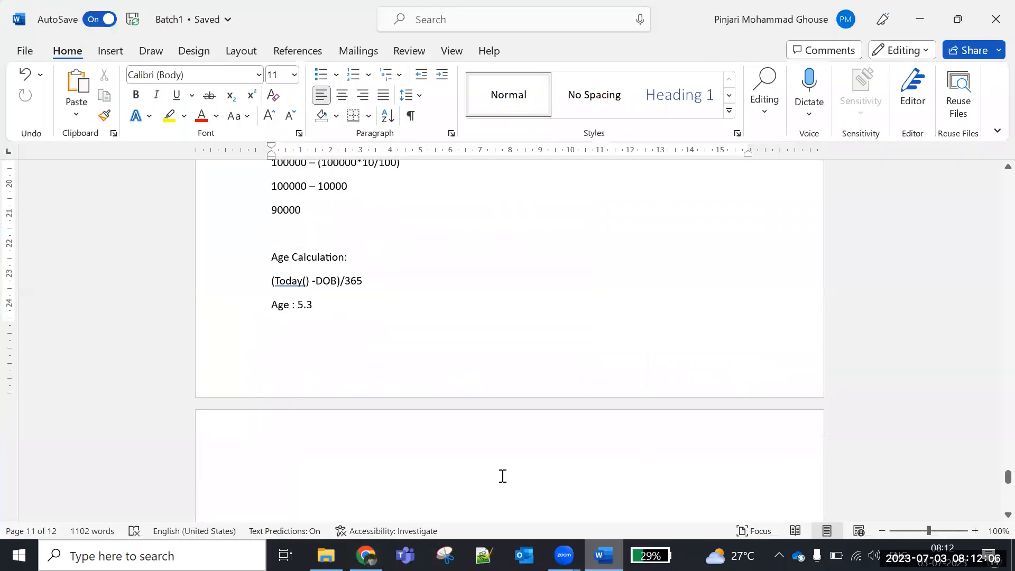
key("Return")
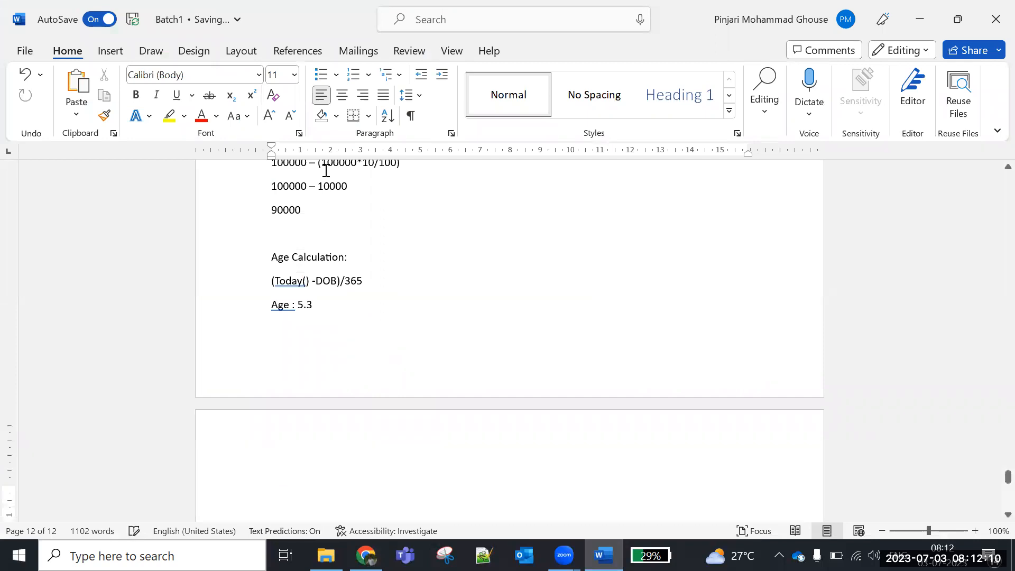
type("Age :")
scroll(994, 482, "down", 11)
scroll(994, 483, "up", 9)
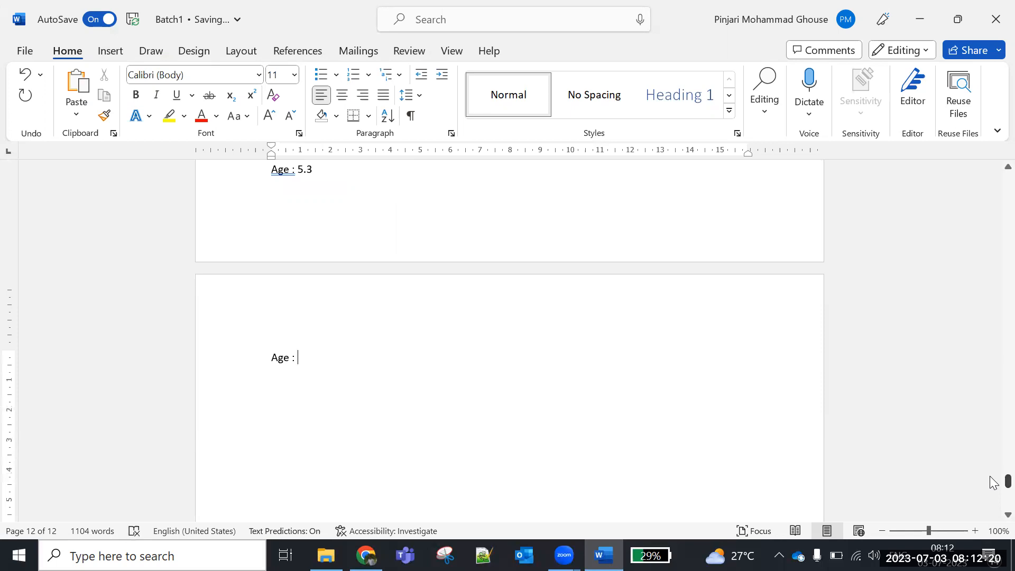
type("% years")
key("BackSpace")
key("BackSpace")
key("BackSpace")
key("BackSpace")
key("BackSpace")
type("5 Years 2 months 6 days")
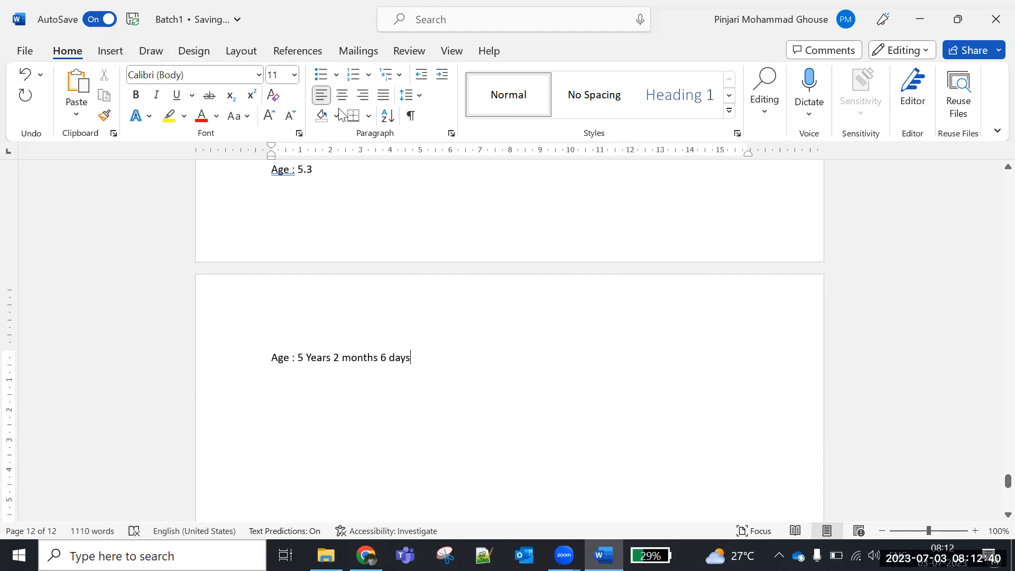
- Compare the decimal age line with the years, months and days line in the notes, examining each unit
left_click_drag(270, 166, 341, 183)
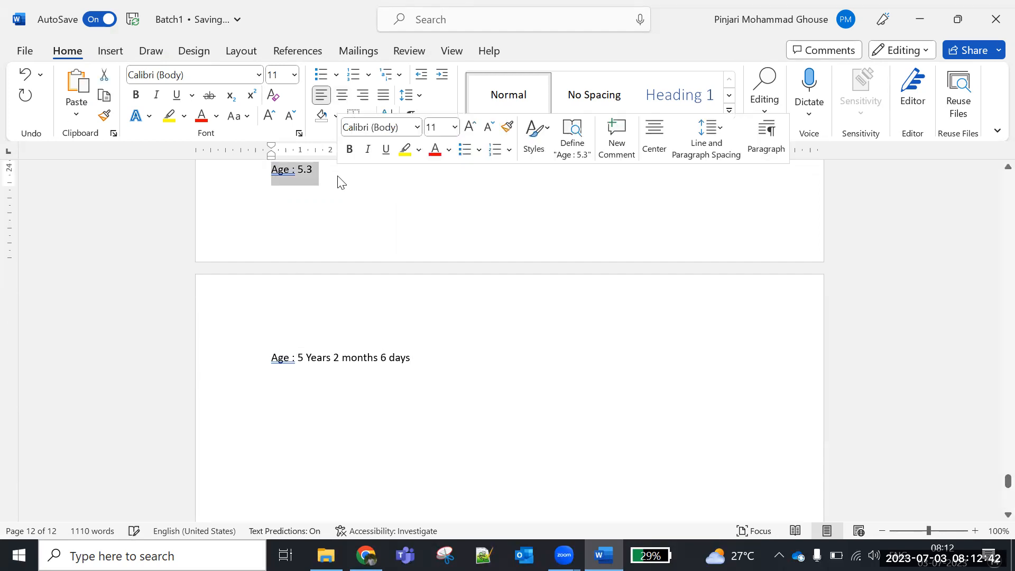
left_click(307, 375)
left_click_drag(265, 359, 429, 365)
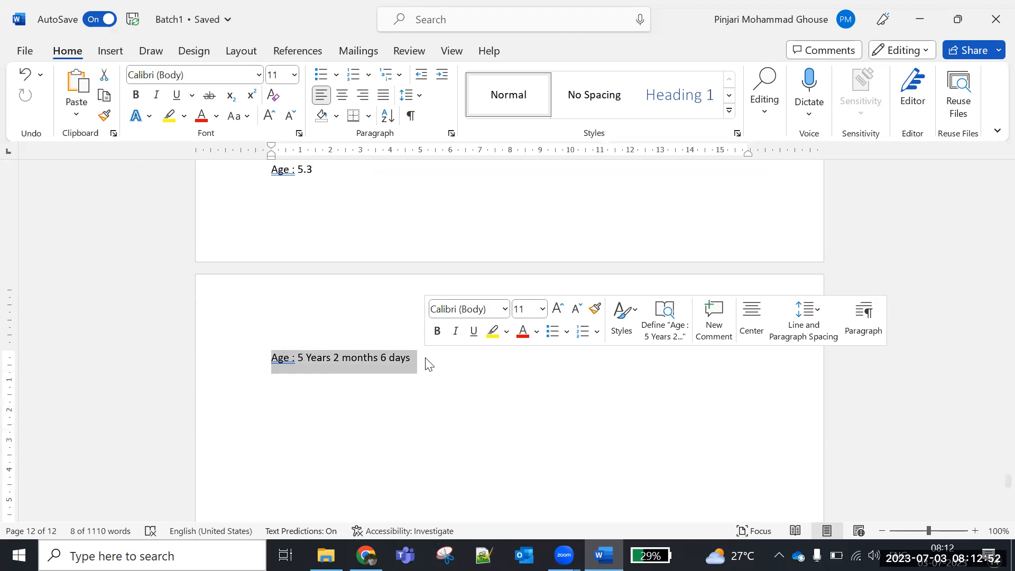
left_click(426, 359)
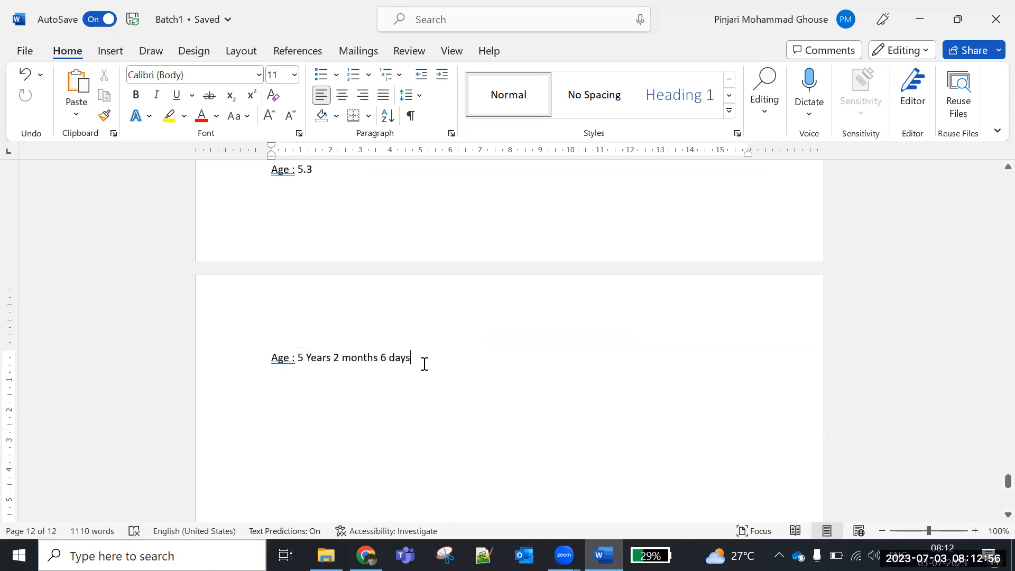
left_click_drag(419, 358, 276, 344)
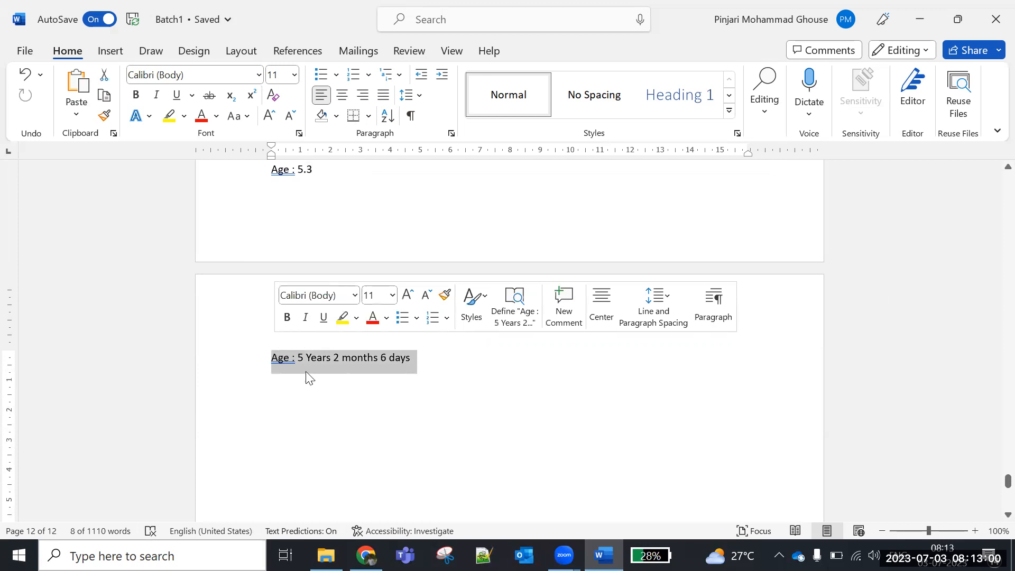
double_click(312, 359)
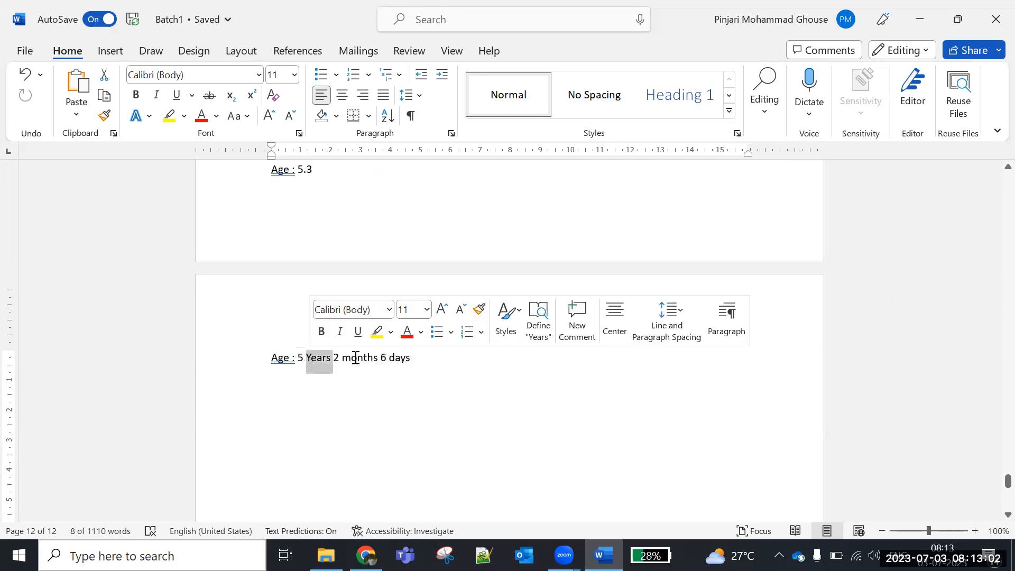
left_click(356, 358)
double_click(357, 358)
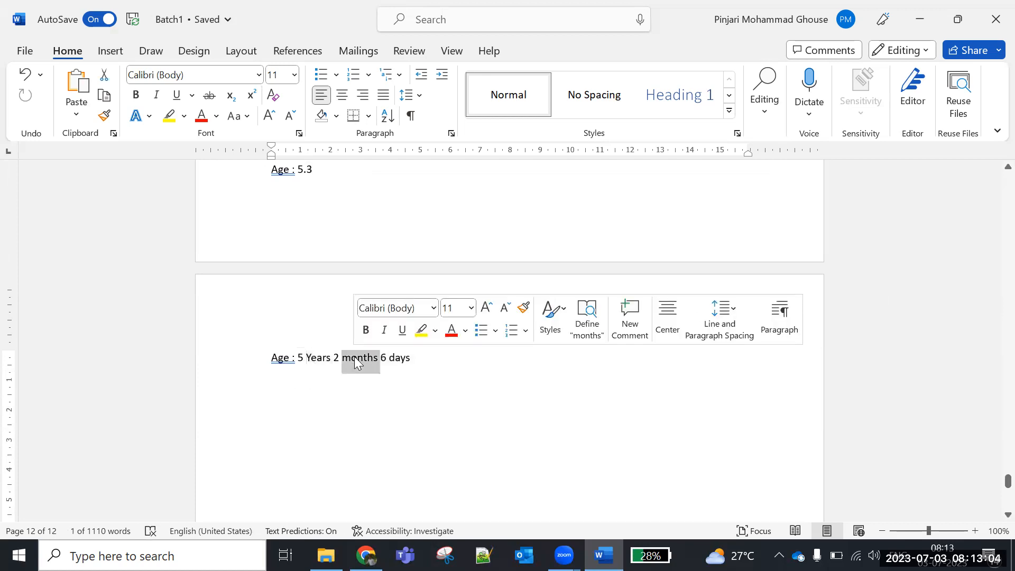
left_click(422, 357)
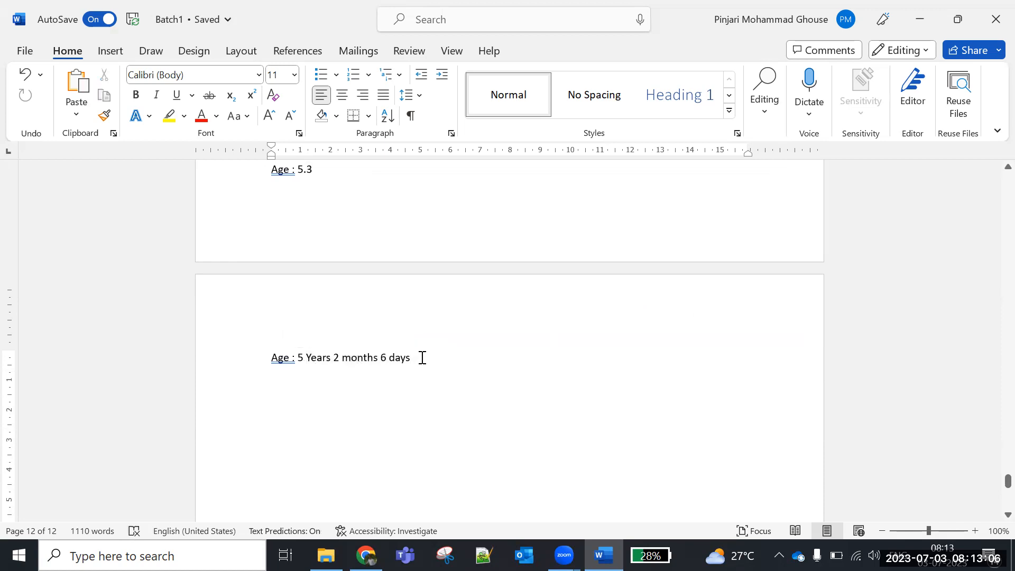
left_click_drag(422, 358, 270, 353)
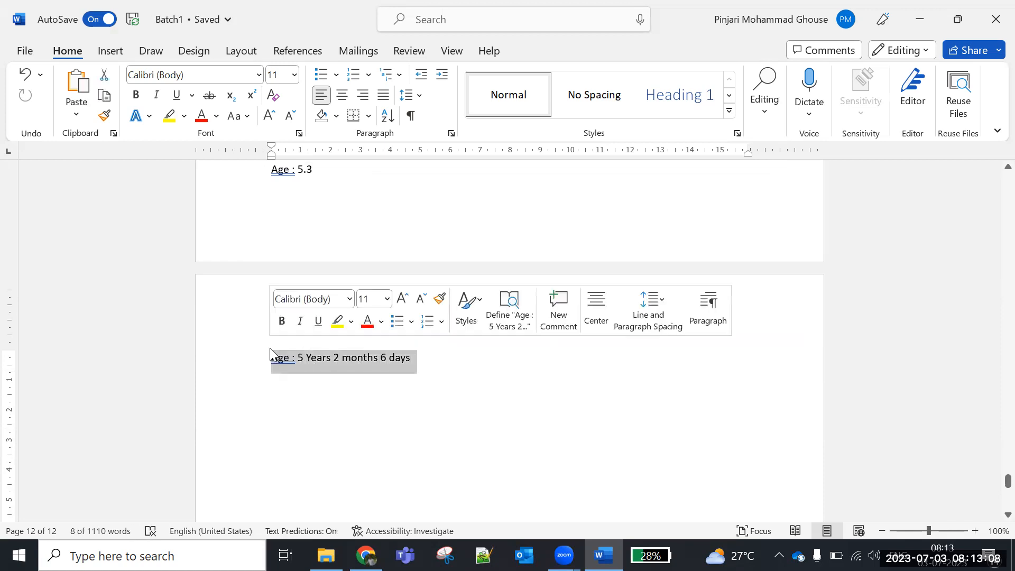
double_click(314, 359)
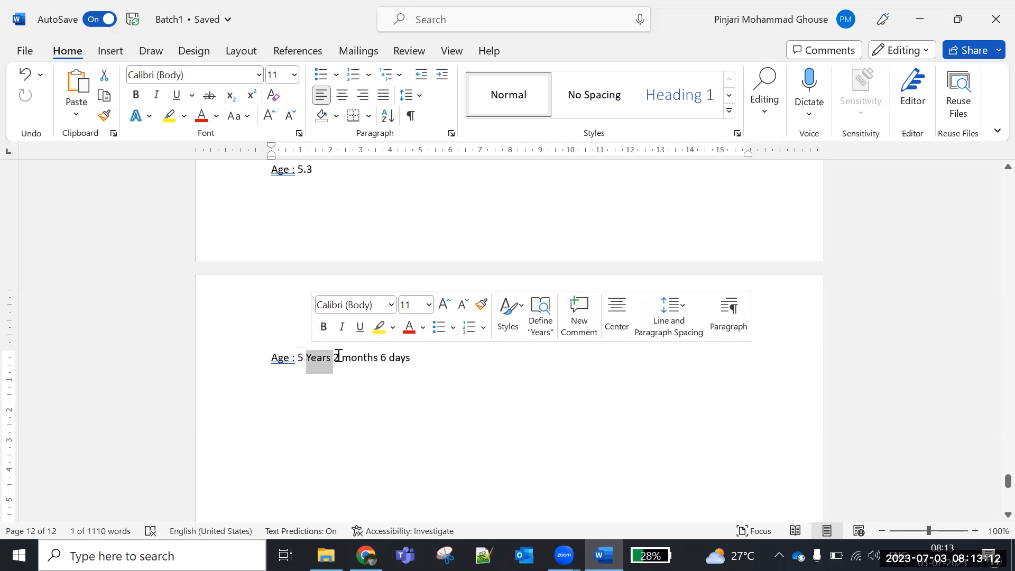
double_click(362, 358)
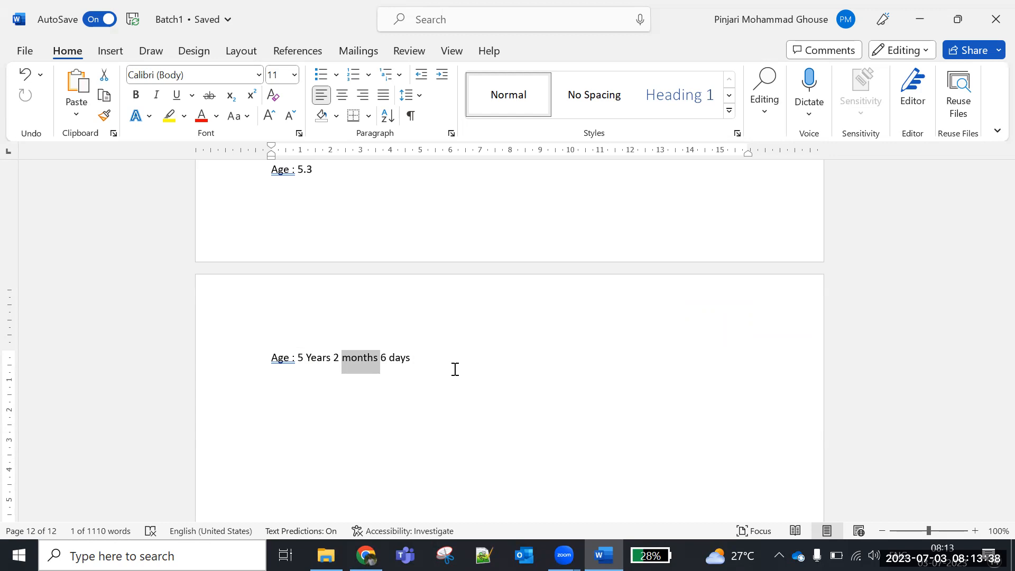
left_click(445, 356)
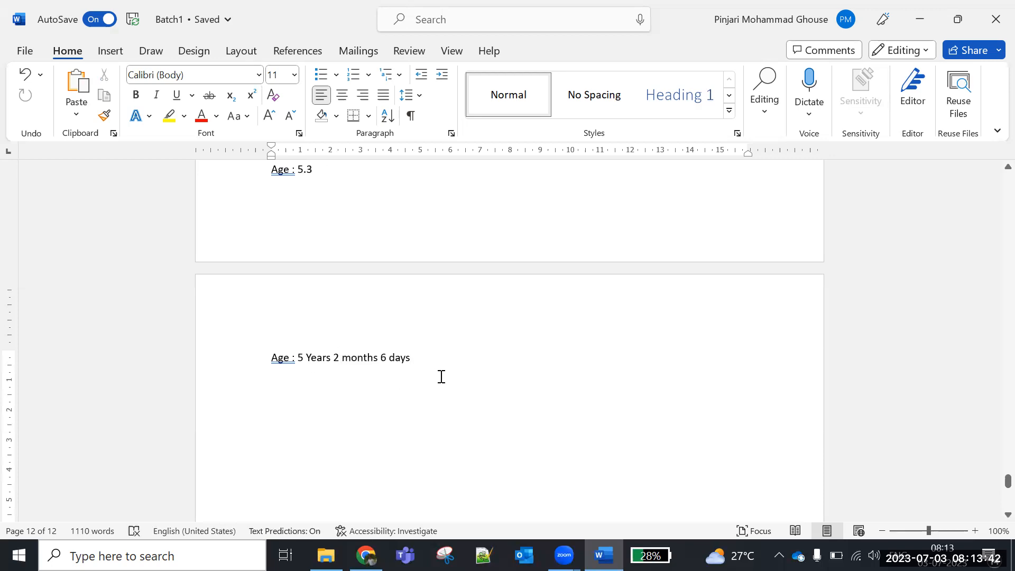
left_click_drag(419, 357, 343, 358)
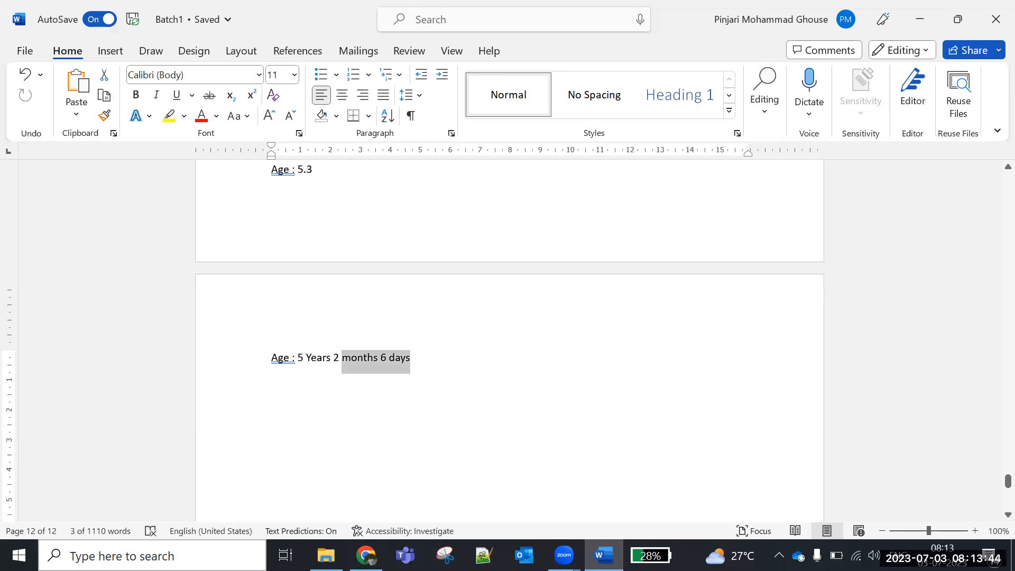
- Switch to Chrome, open the recently viewed student record from Students, and close the Admission custom object page
key("alt+Tab")
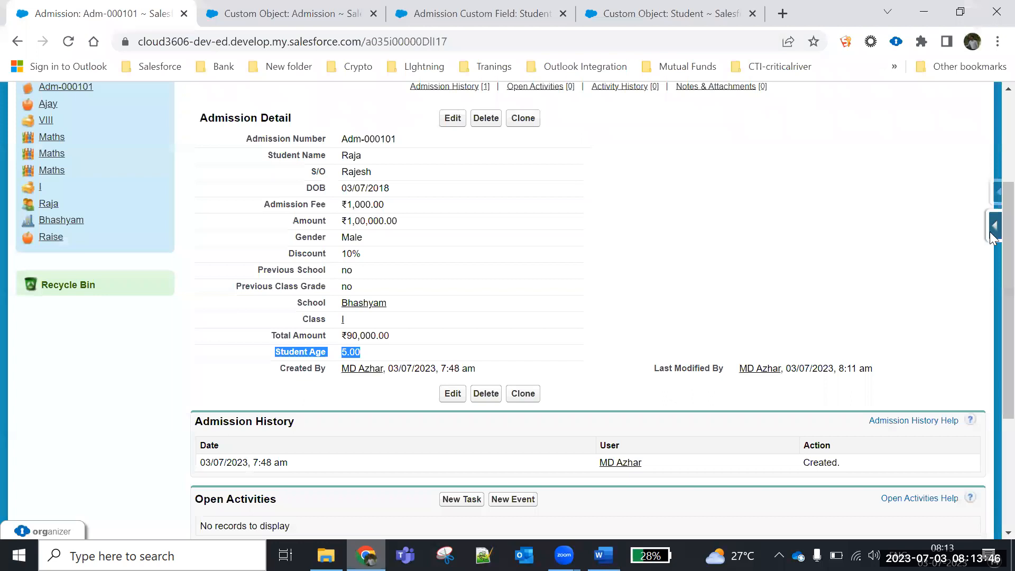
scroll(990, 321, "down", 4)
scroll(989, 266, "up", 7)
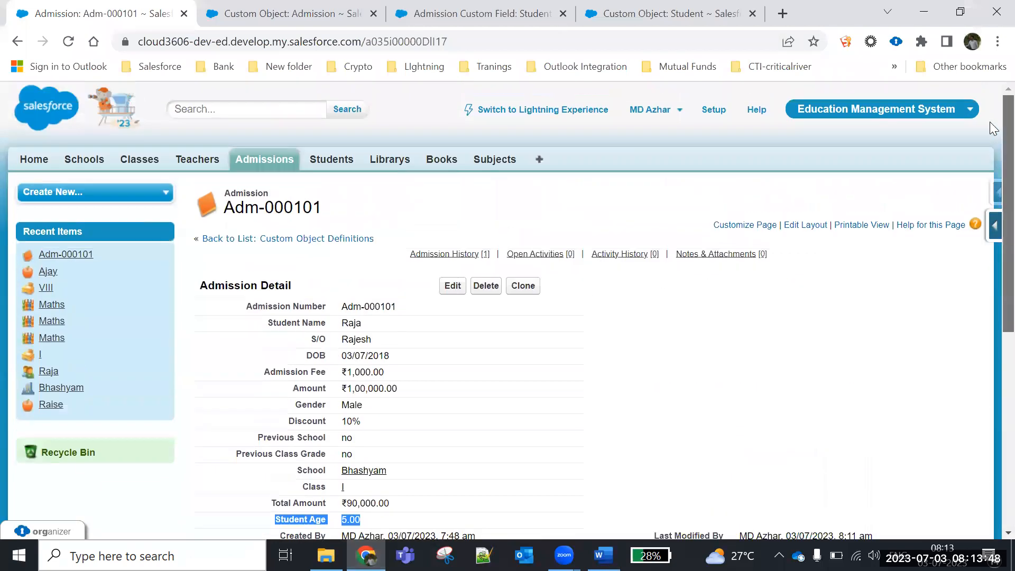
left_click(327, 165)
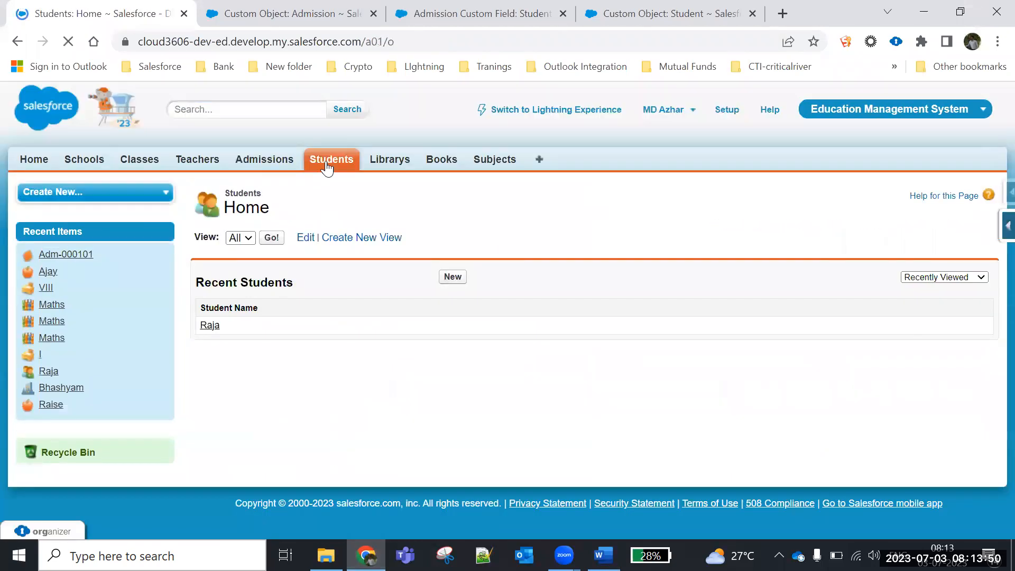
left_click(208, 326)
left_click(290, 15)
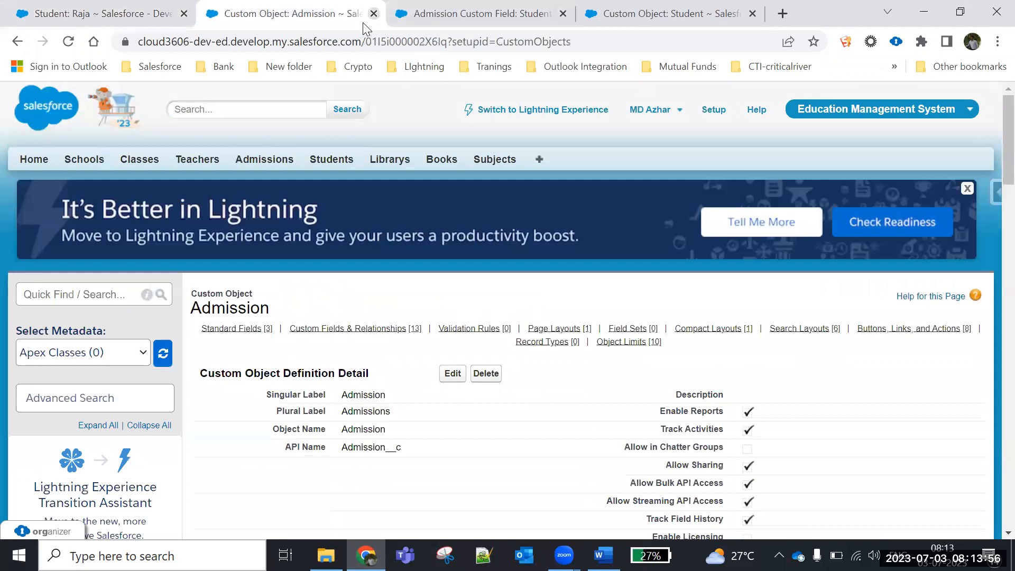
left_click(375, 13)
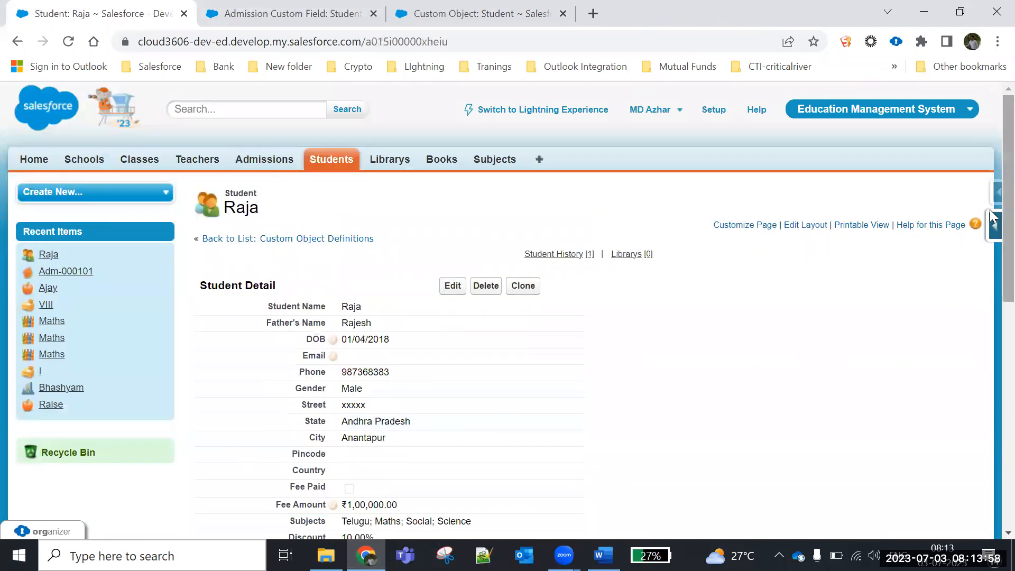
- Review the Pending Amount, Final Amount and Age formula fields on the student record
left_click_drag(1007, 131, 1007, 187)
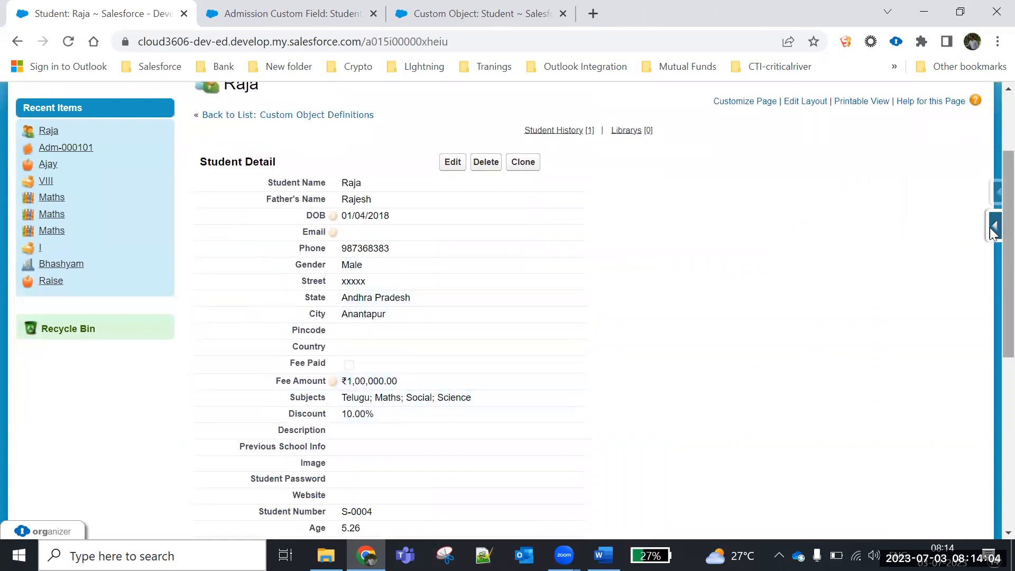
scroll(991, 290, "down", 4)
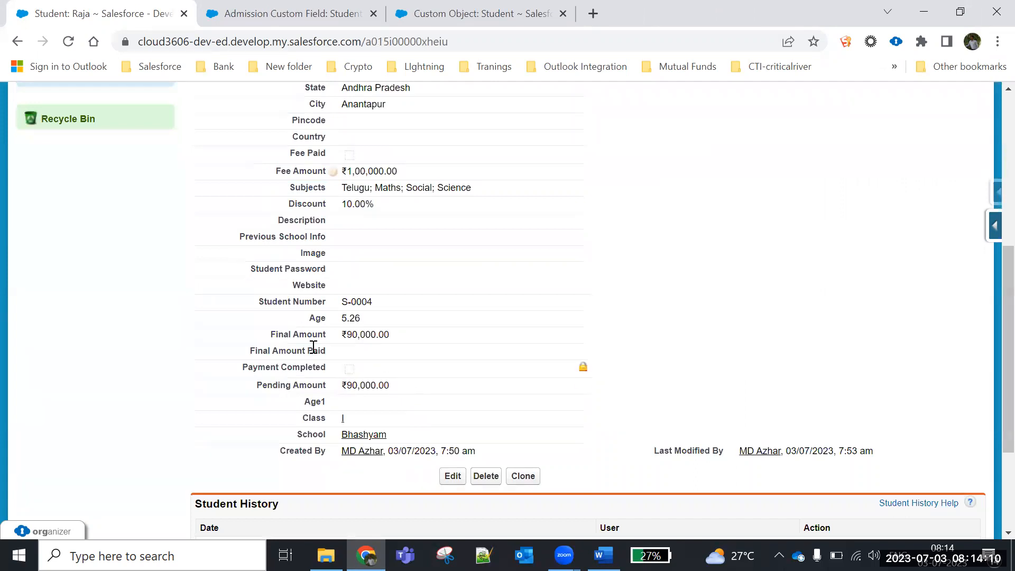
left_click_drag(258, 390, 460, 386)
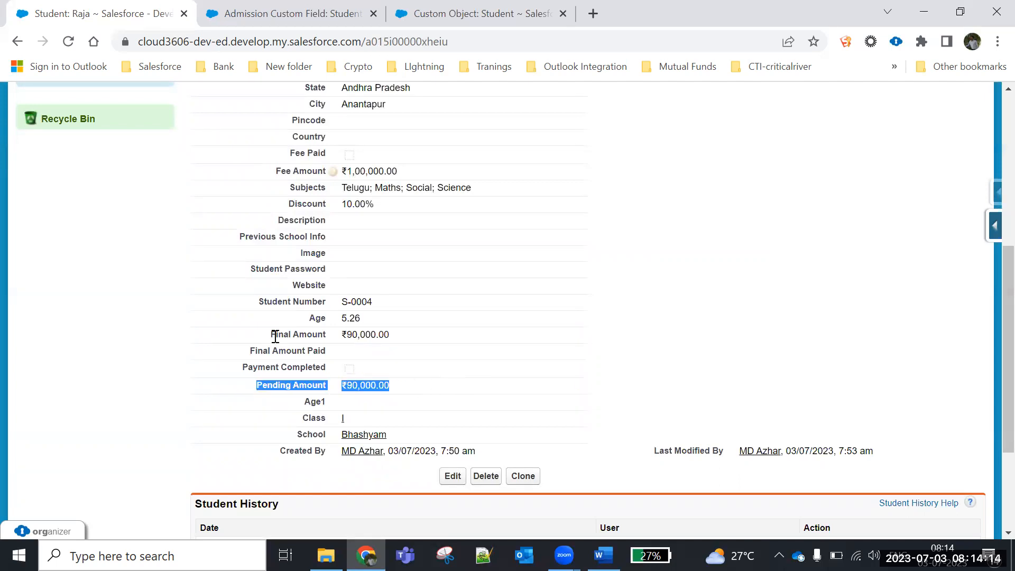
left_click_drag(275, 334, 421, 339)
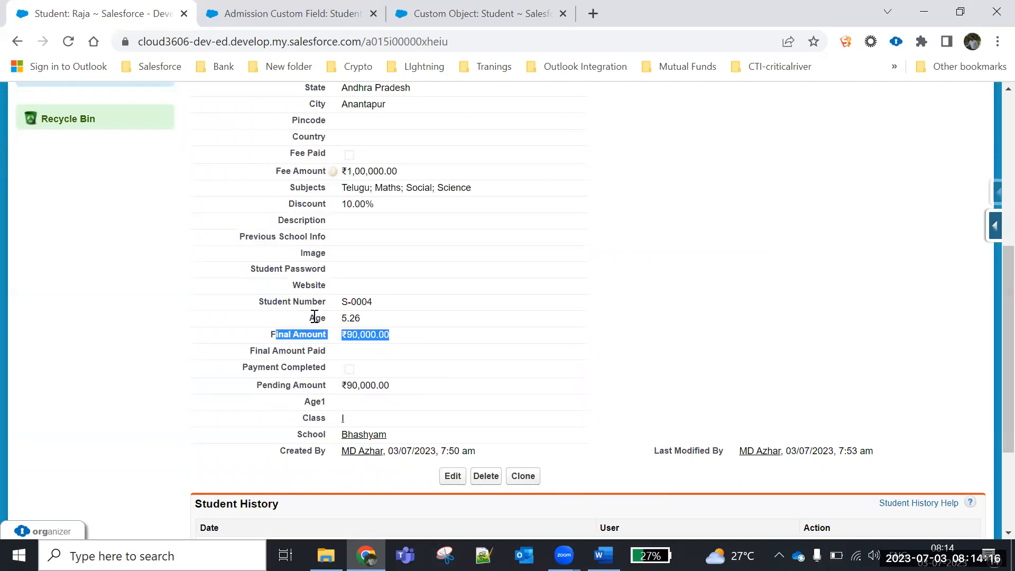
left_click_drag(314, 316, 432, 308)
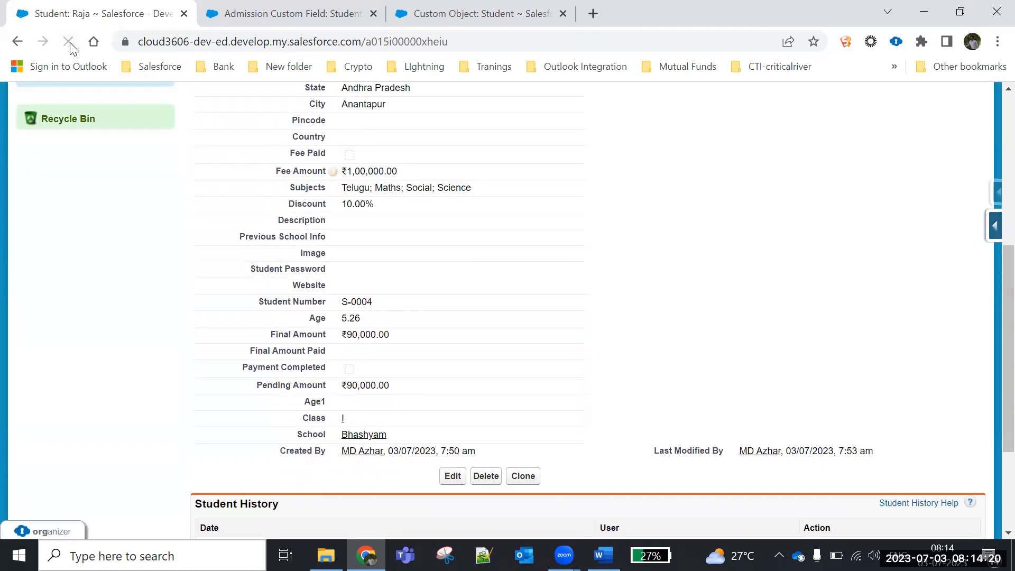
- Check the open Student Age field and Student custom object pages, and return to the student record's details
left_click(290, 15)
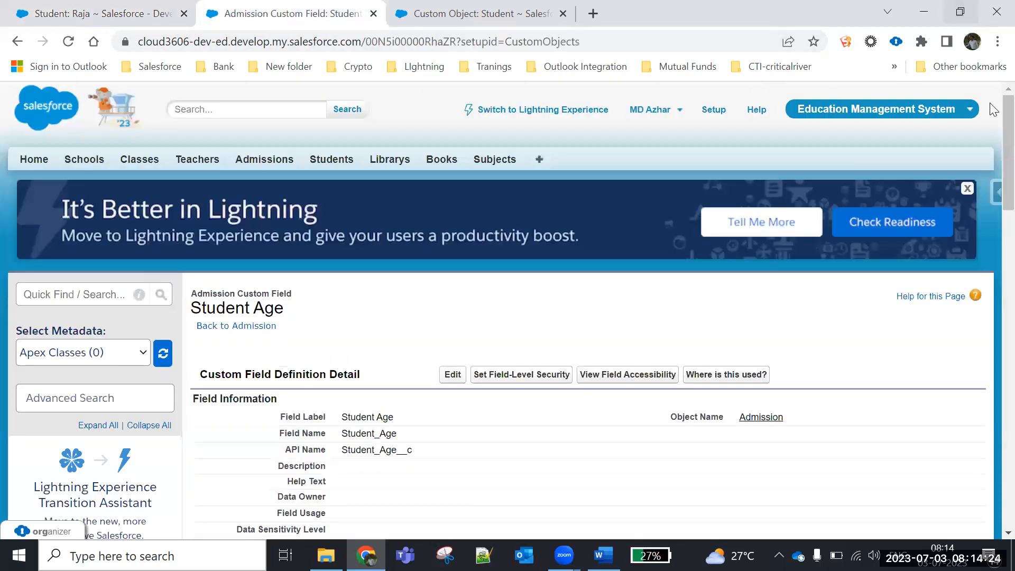
left_click(512, 16)
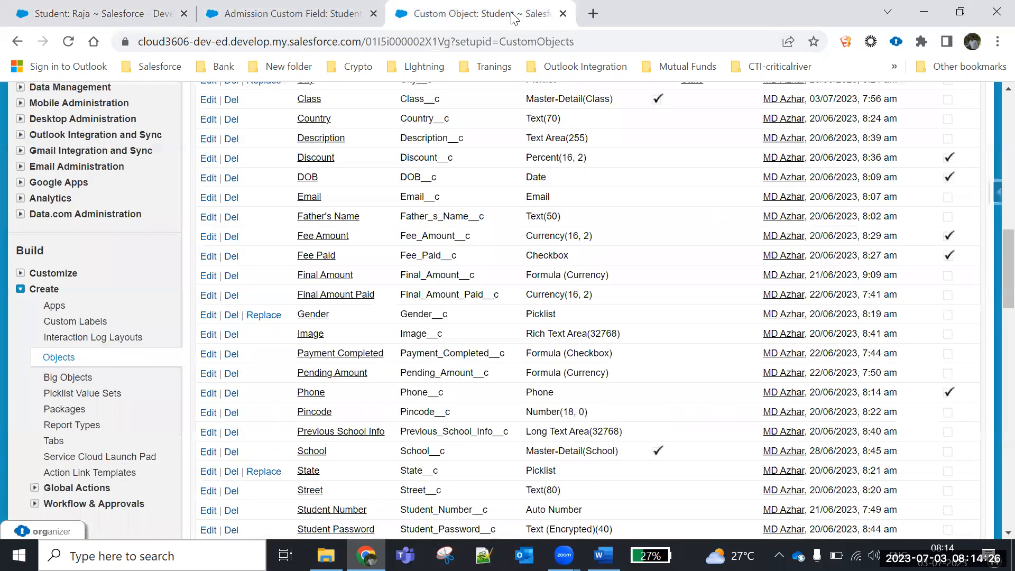
left_click(105, 13)
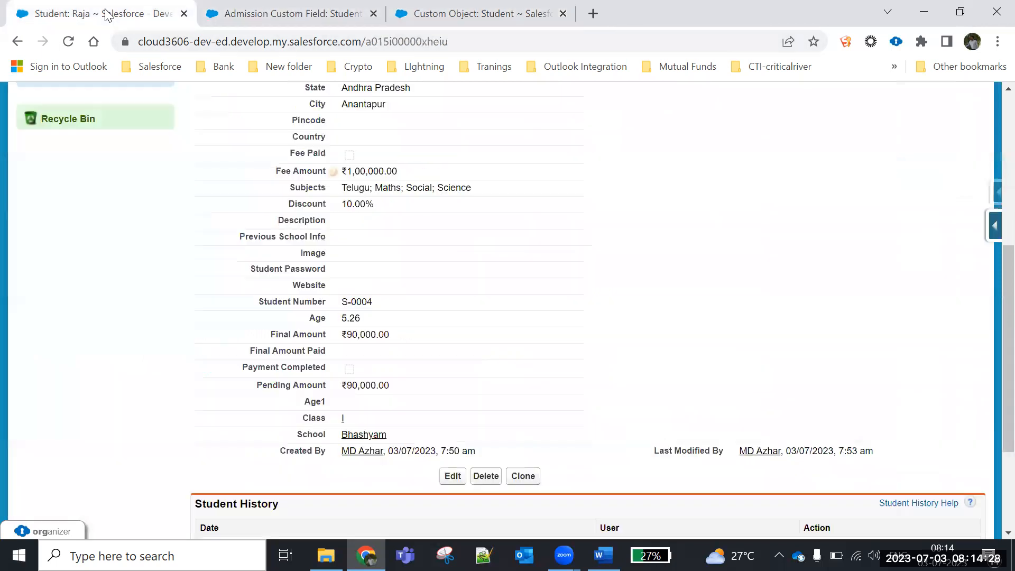
scroll(990, 280, "up", 1)
scroll(990, 263, "down", 2)
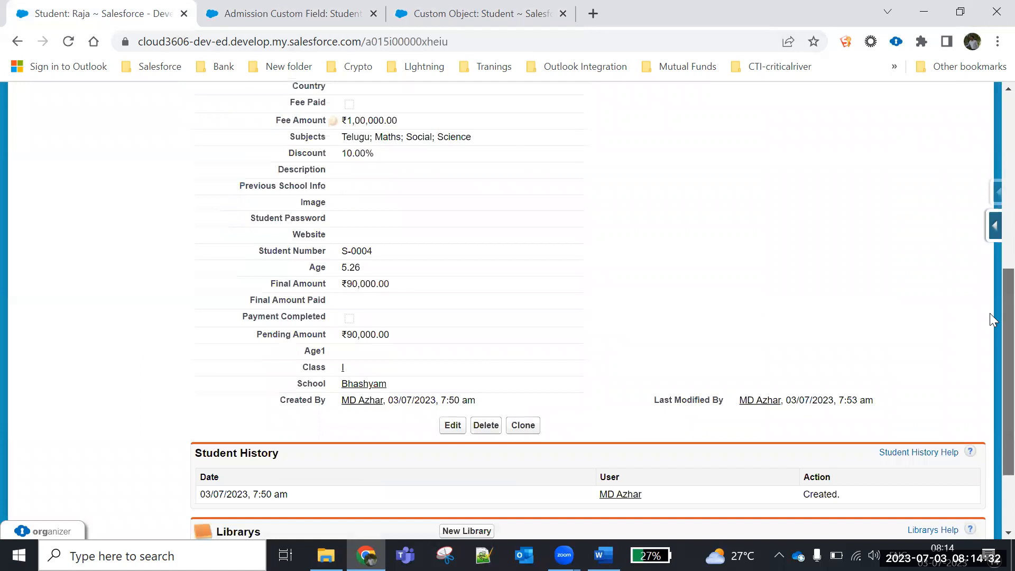
- Open Admissions in a new browser tab and open the recently viewed admission record
scroll(991, 227, "up", 4)
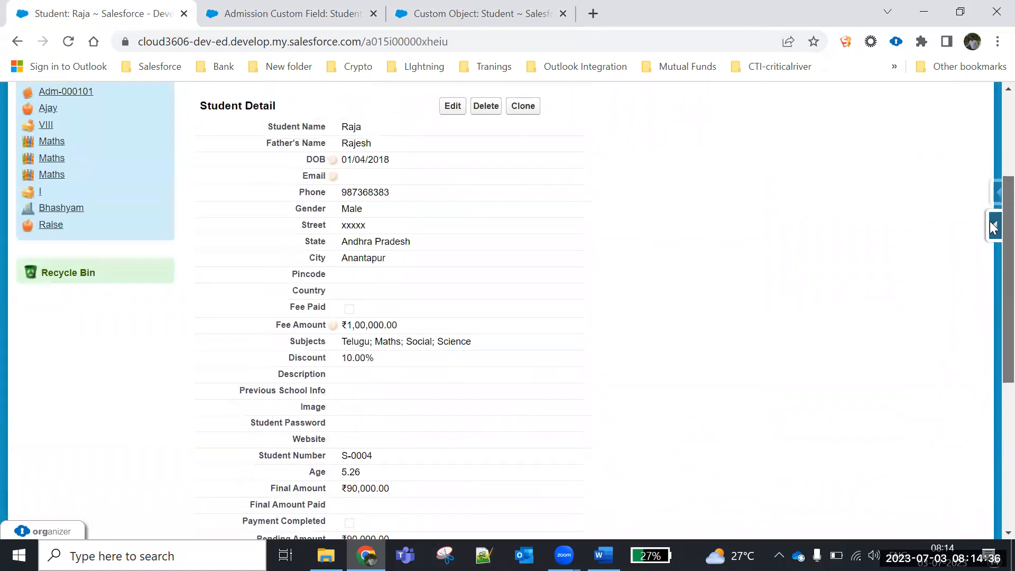
scroll(992, 228, "up", 3)
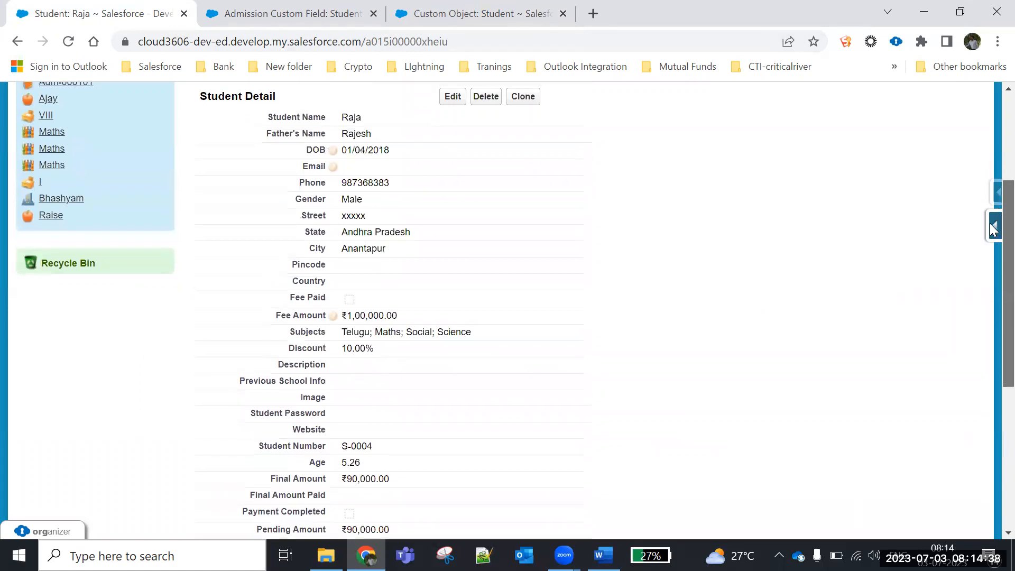
scroll(991, 143, "up", 1)
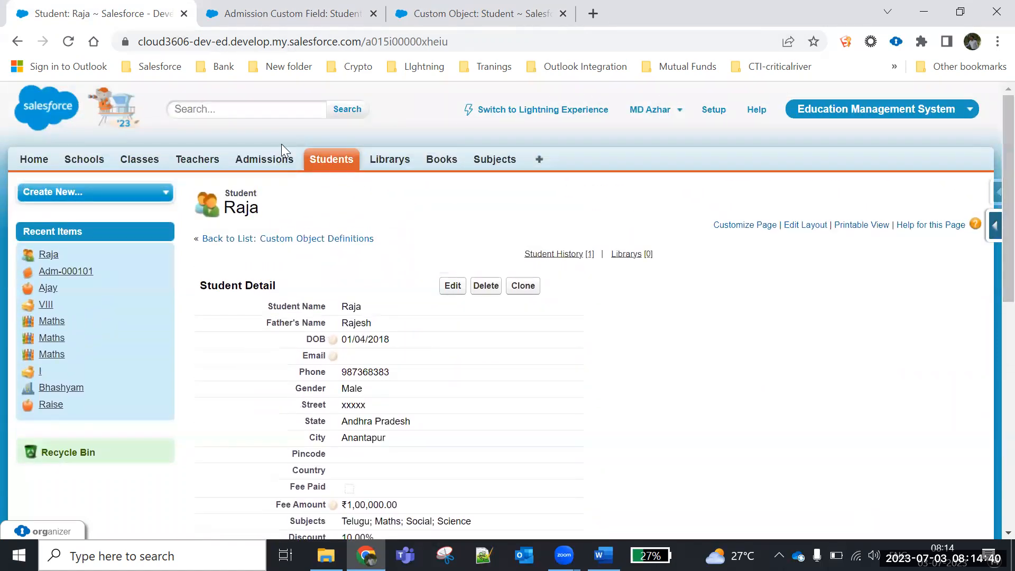
right_click(265, 158)
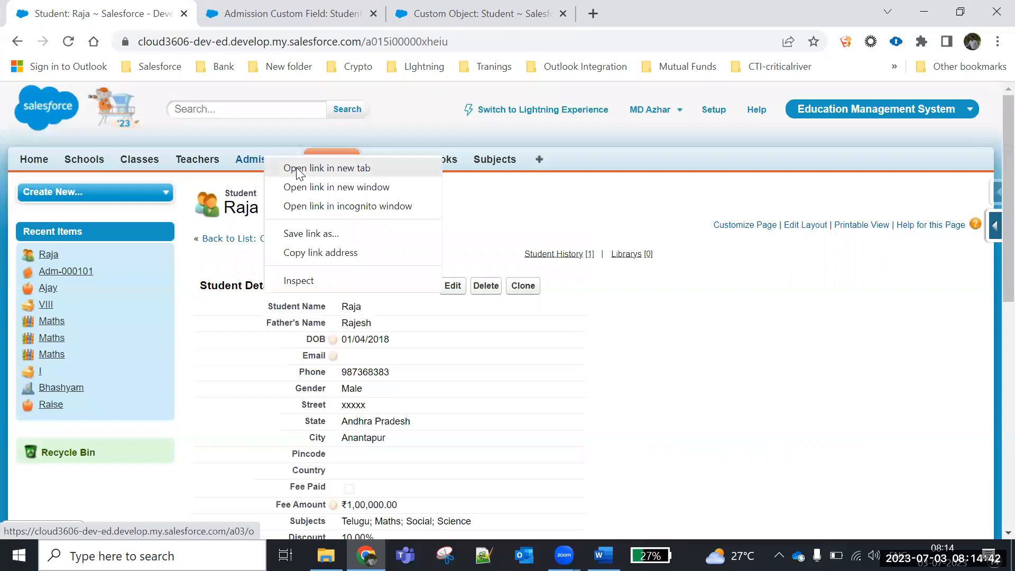
left_click(292, 166)
left_click(295, 10)
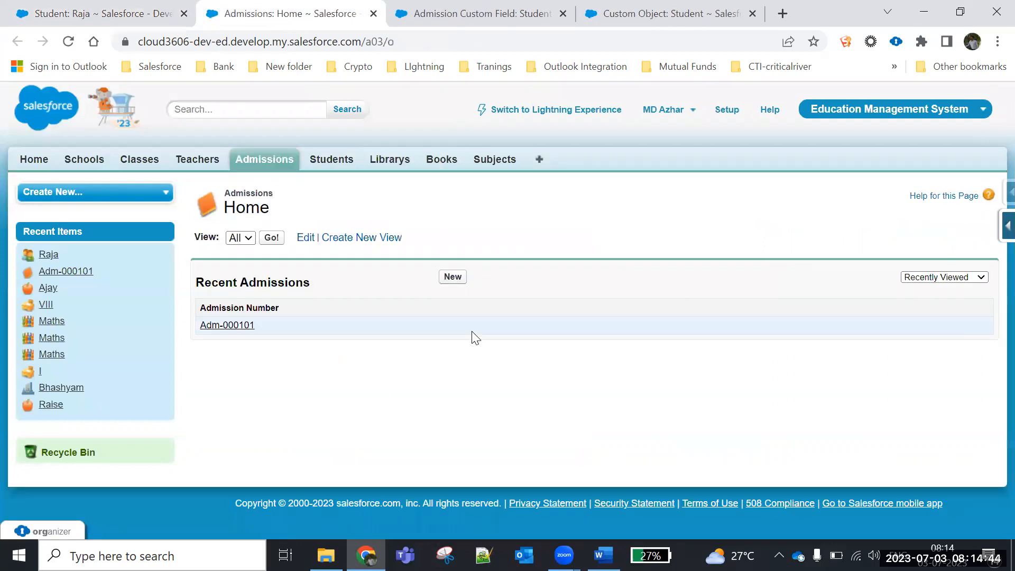
left_click(234, 325)
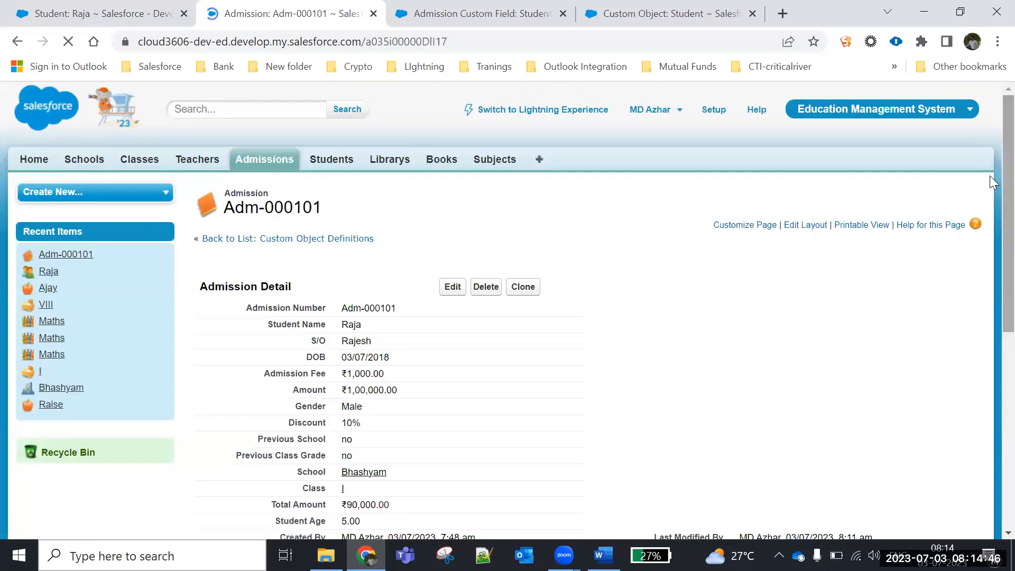
- Compare the admission's Total Amount and Student Age fields with the Age, Final Amount and Pending Amount fields on the student record
scroll(990, 158, "down", 4)
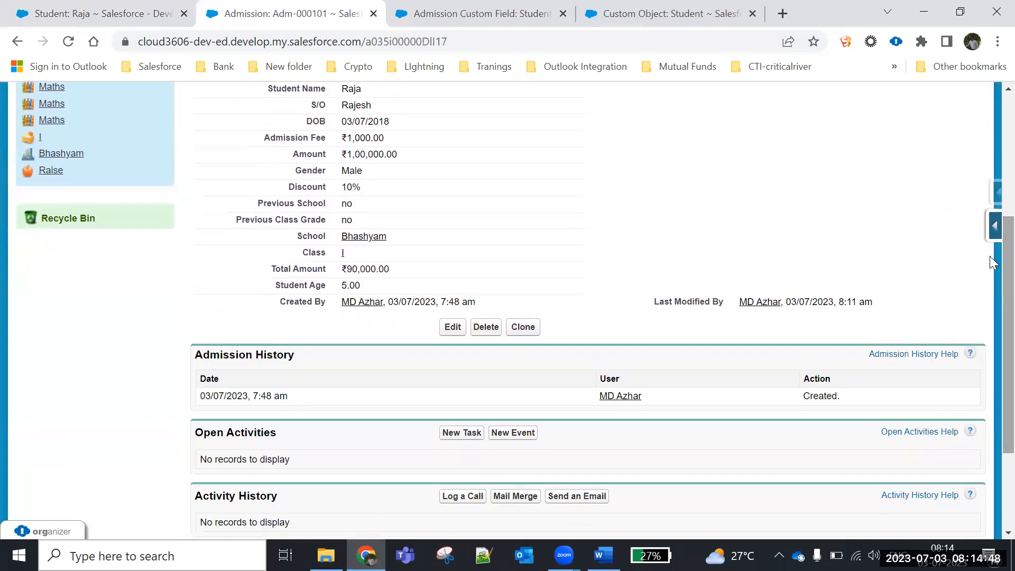
left_click_drag(273, 270, 395, 284)
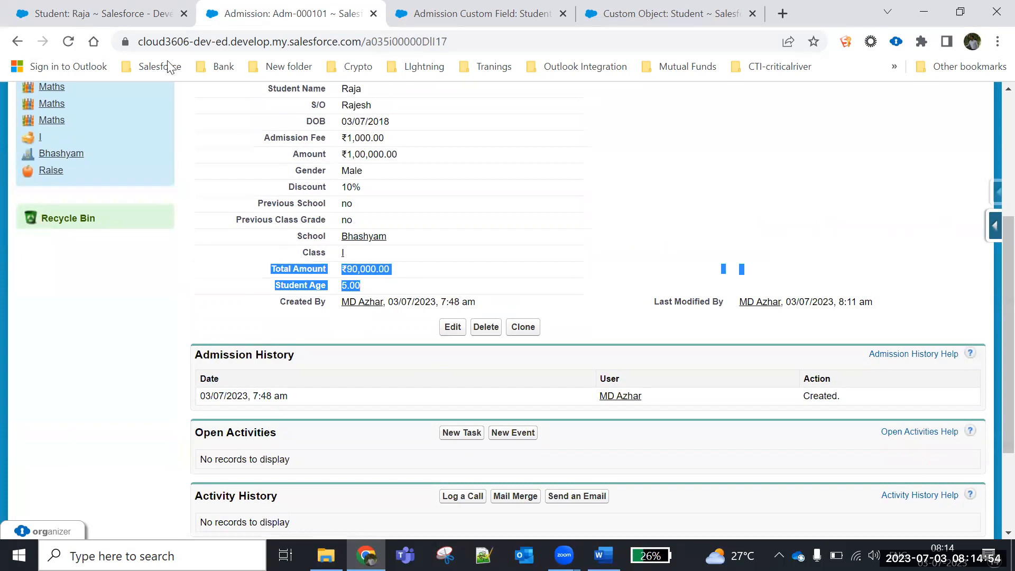
left_click(75, 8)
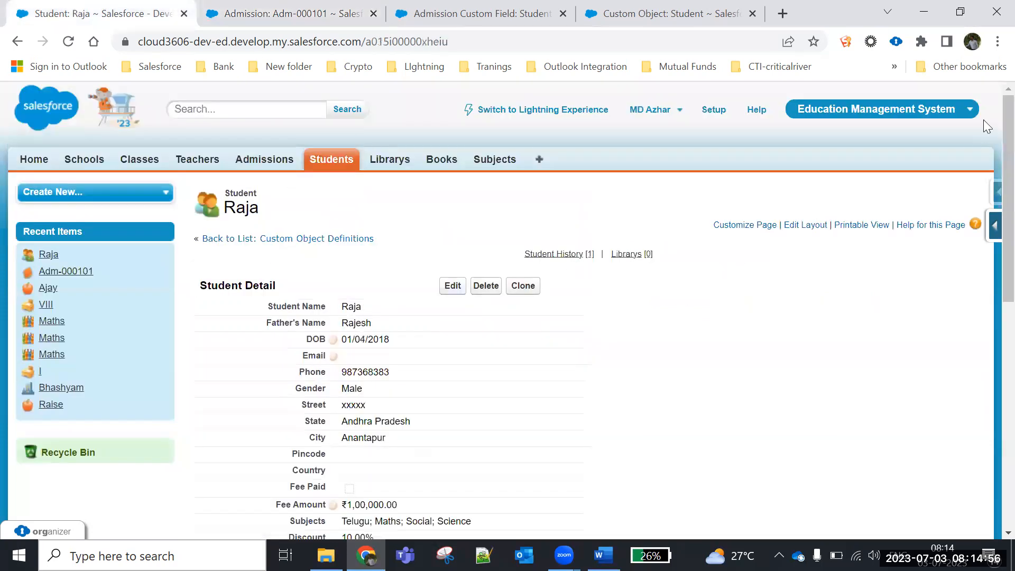
left_click_drag(990, 133, 989, 324)
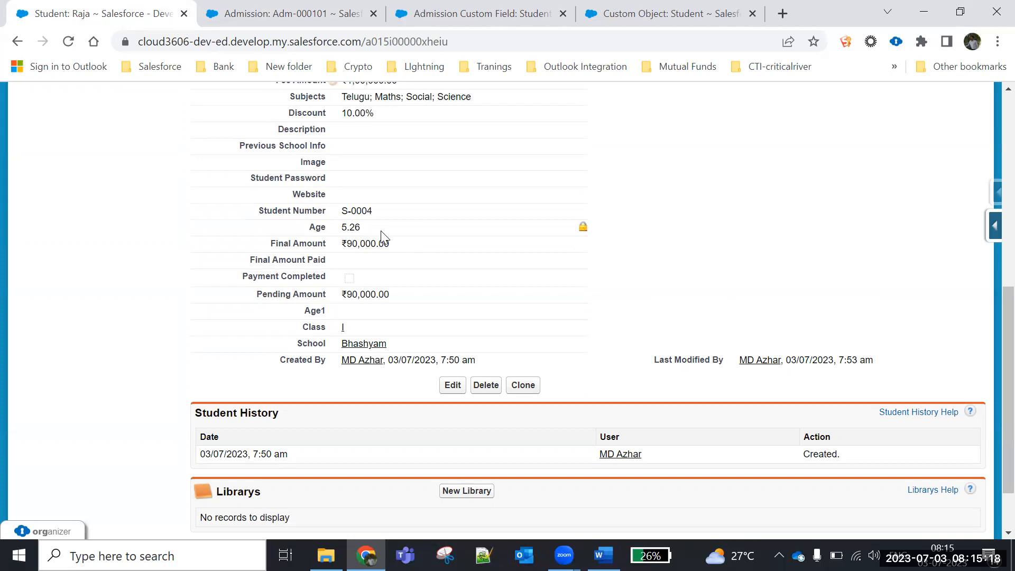
left_click(72, 42)
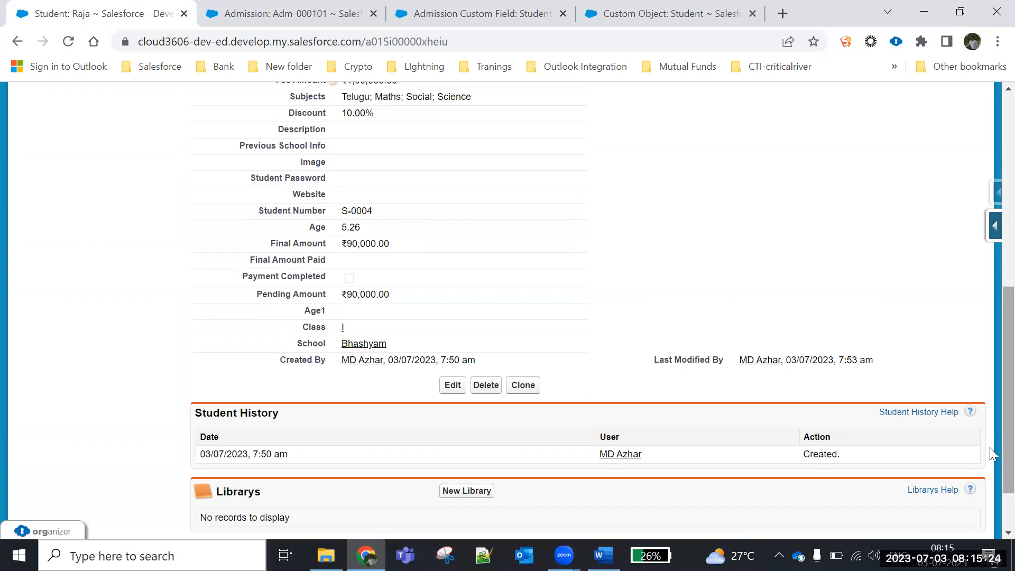
scroll(990, 434, "down", 2)
scroll(987, 370, "up", 6)
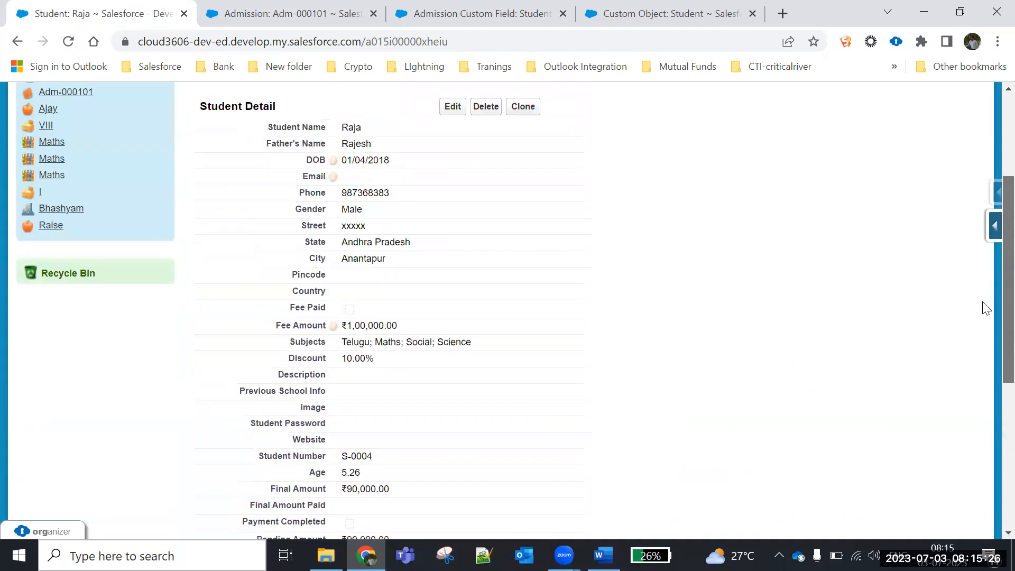
scroll(987, 308, "down", 5)
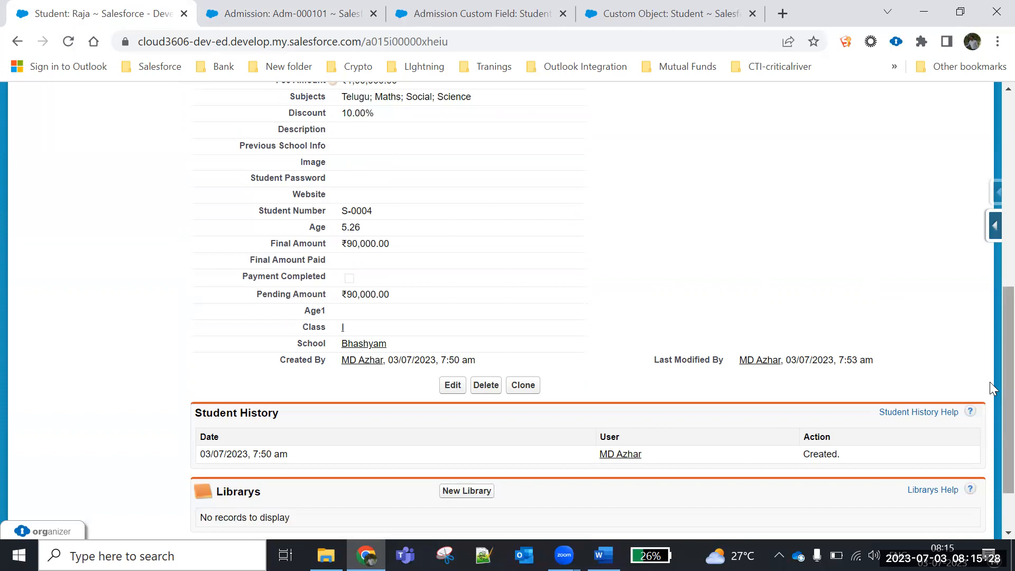
scroll(989, 376, "up", 9)
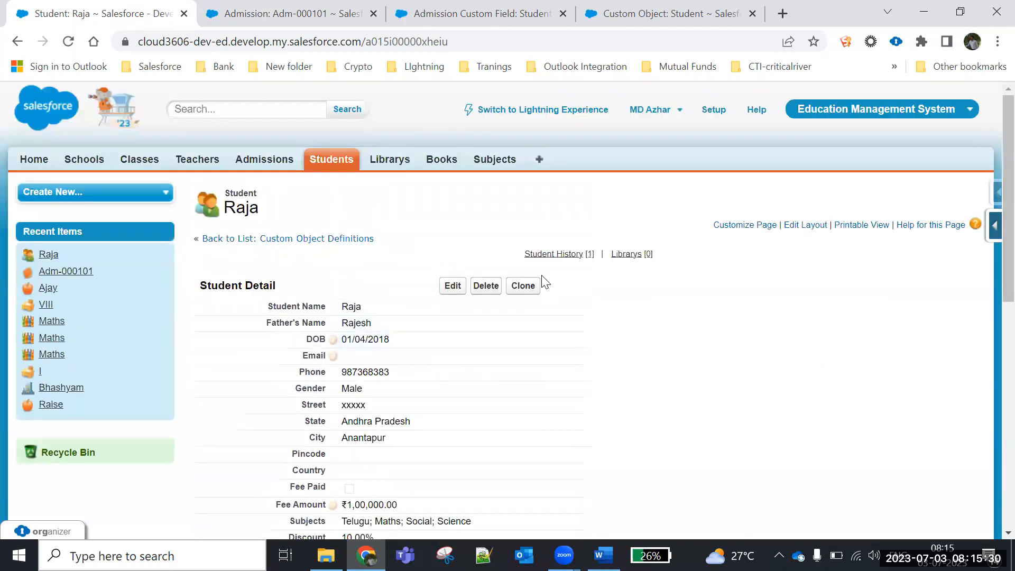
- Open a blank new student form from Students and check its lookup fields
left_click(332, 159)
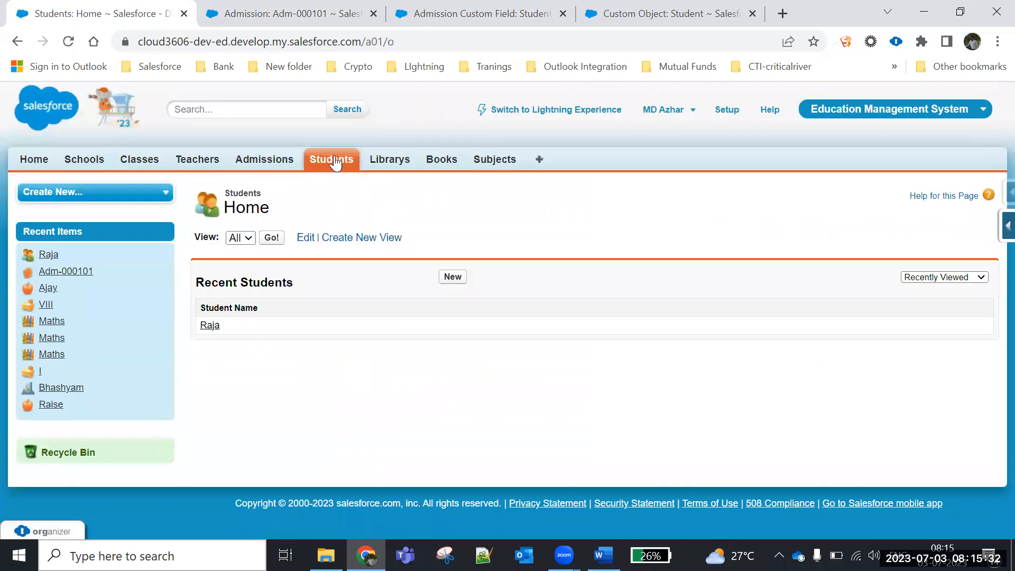
left_click(452, 277)
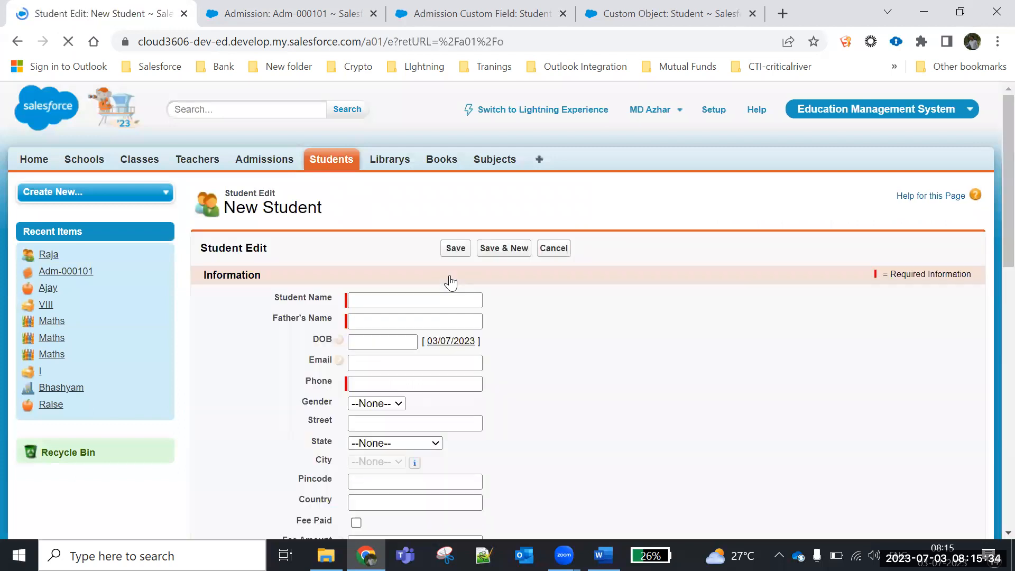
left_click_drag(990, 190, 990, 465)
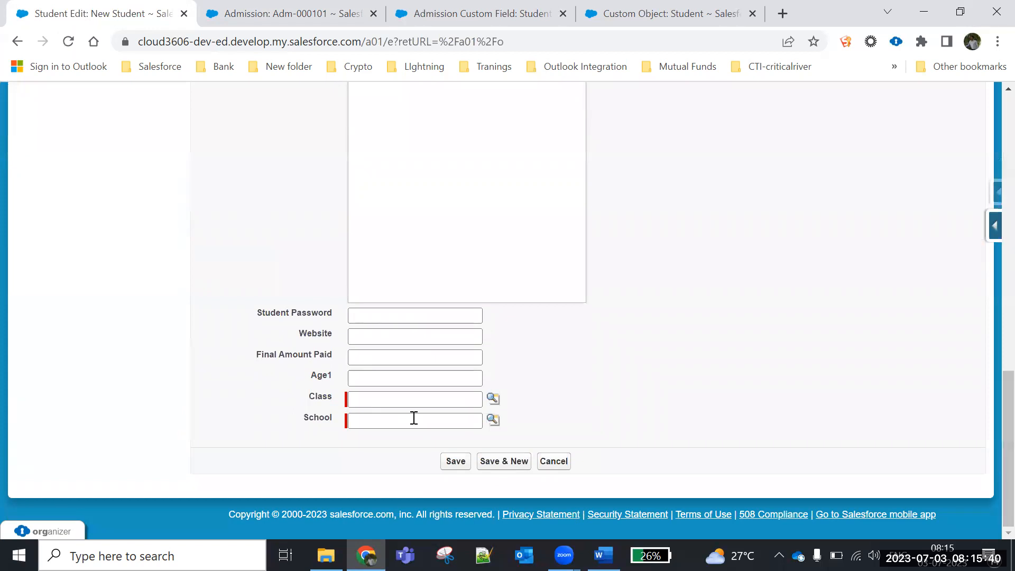
- Review the object relationships list in the Word notes, and return to Chrome to cancel the new student form
left_click(603, 555)
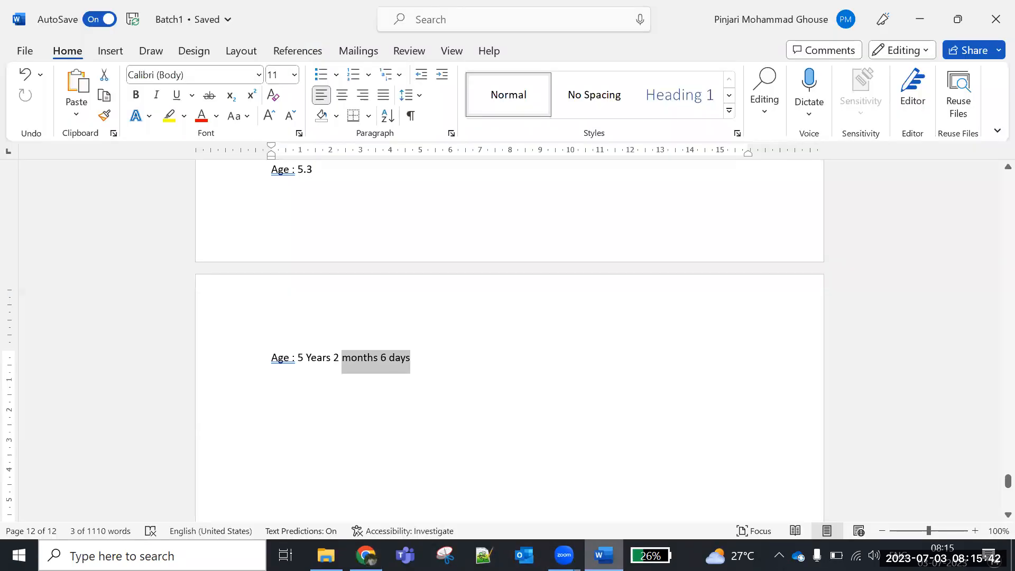
left_click_drag(999, 481, 993, 452)
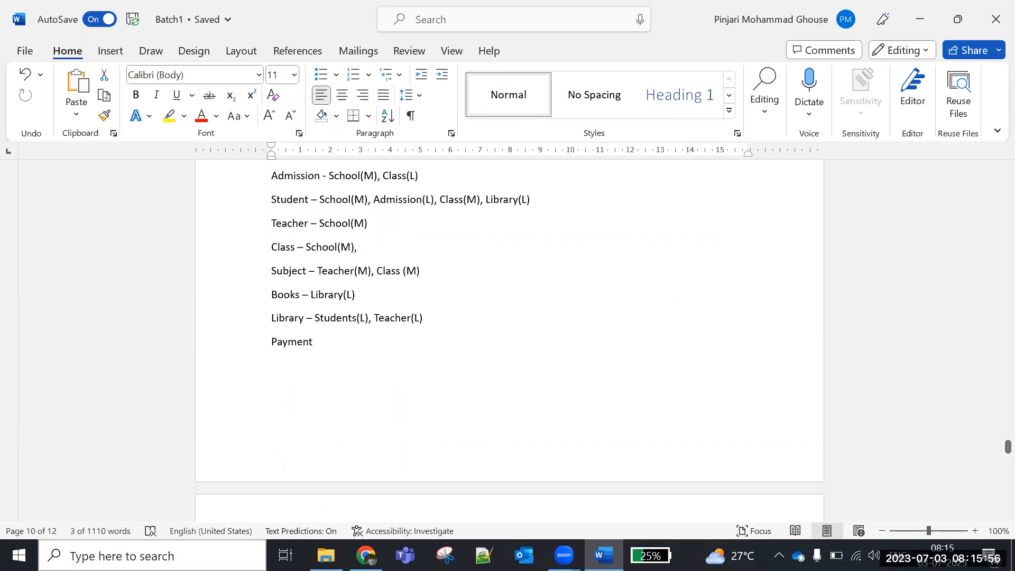
left_click(366, 555)
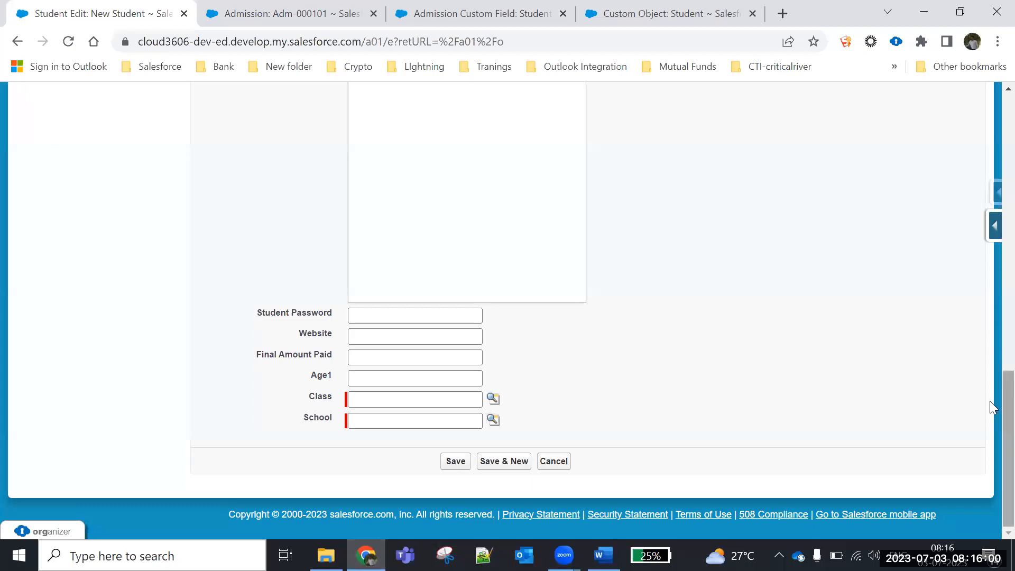
scroll(990, 400, "up", 15)
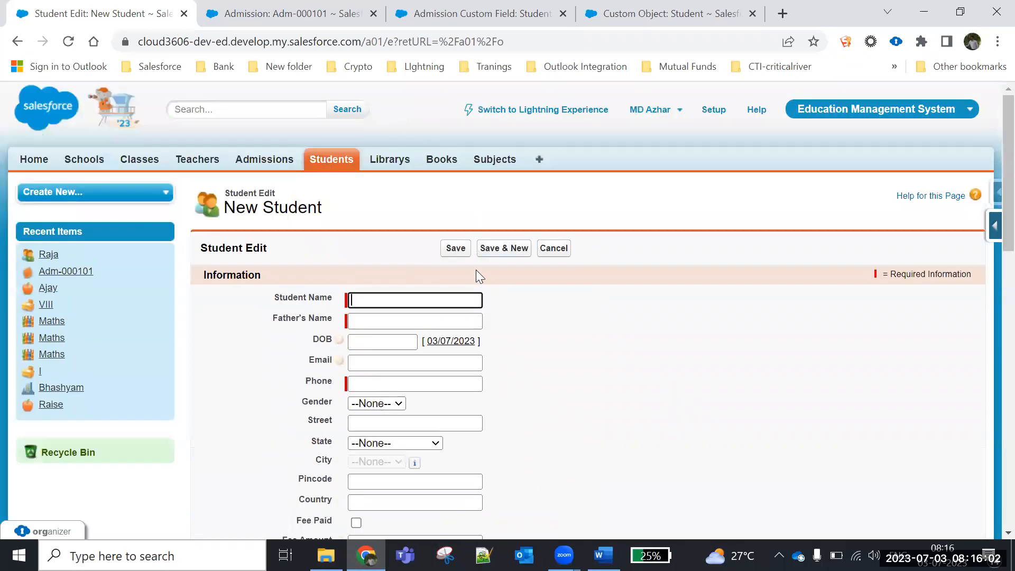
left_click(559, 254)
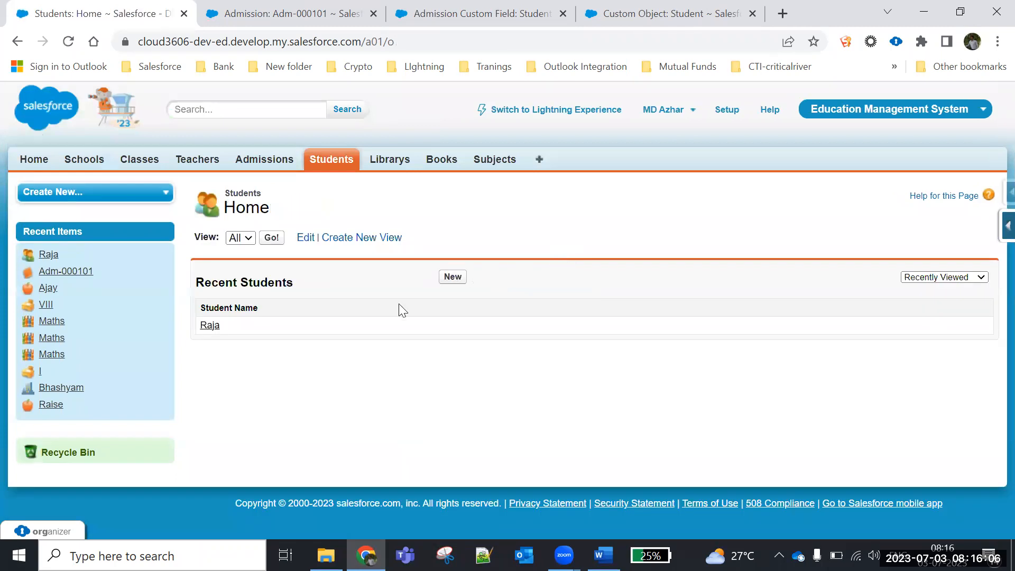
- Reopen the recently viewed student record, check its fields and open its page layout for editing
left_click(206, 328)
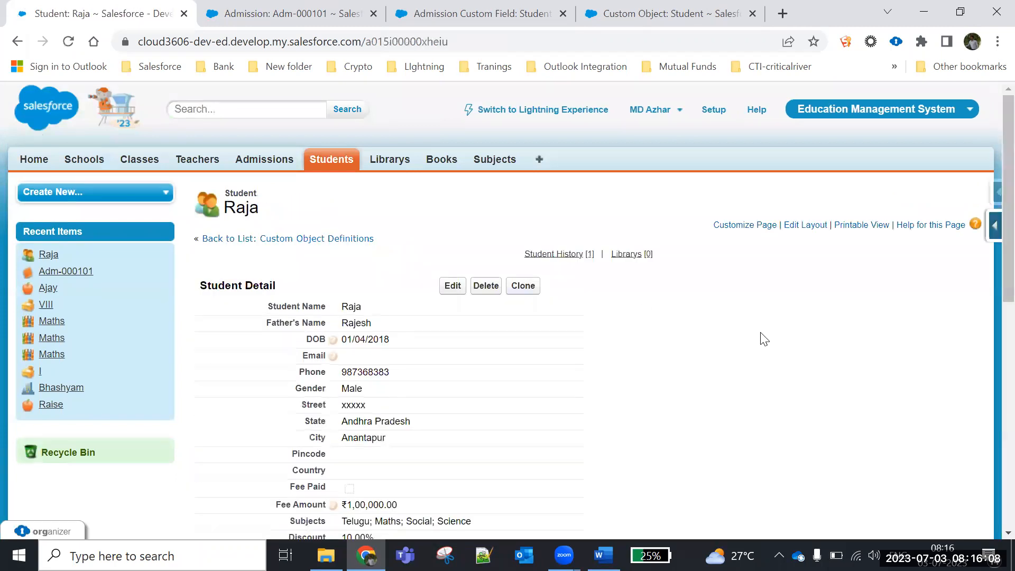
scroll(989, 137, "down", 10)
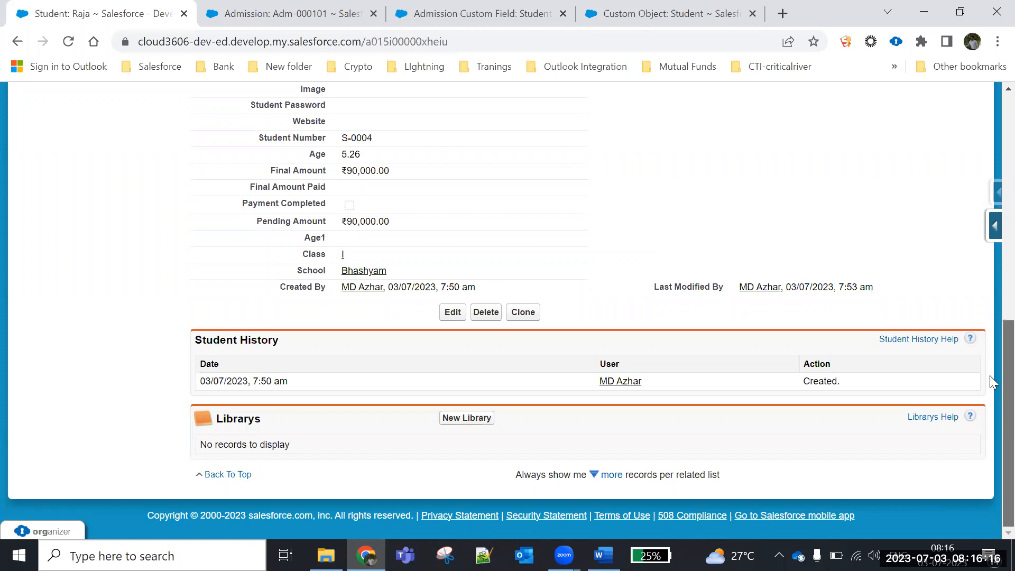
scroll(989, 344, "up", 2)
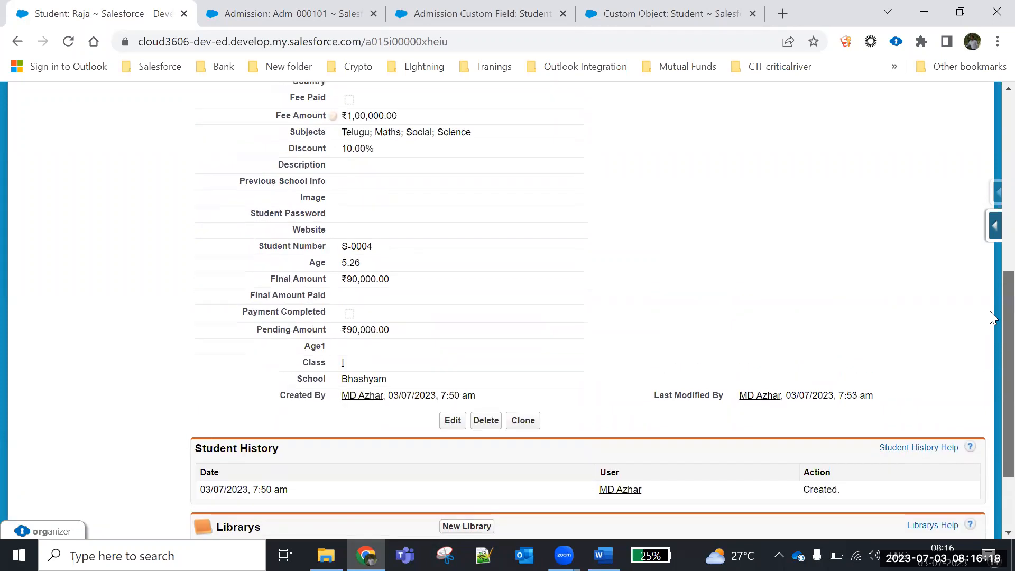
scroll(989, 255, "up", 5)
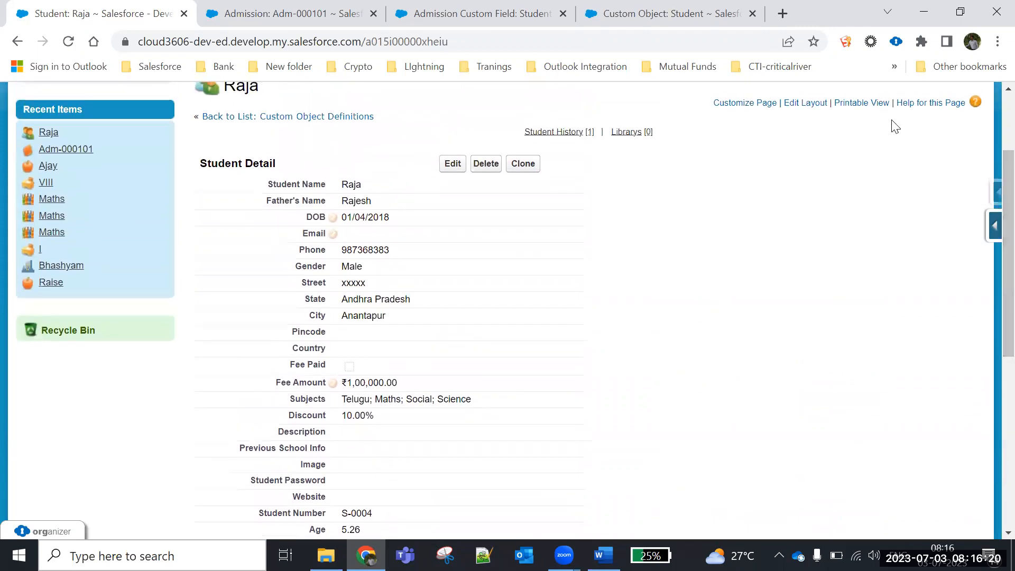
left_click(813, 105)
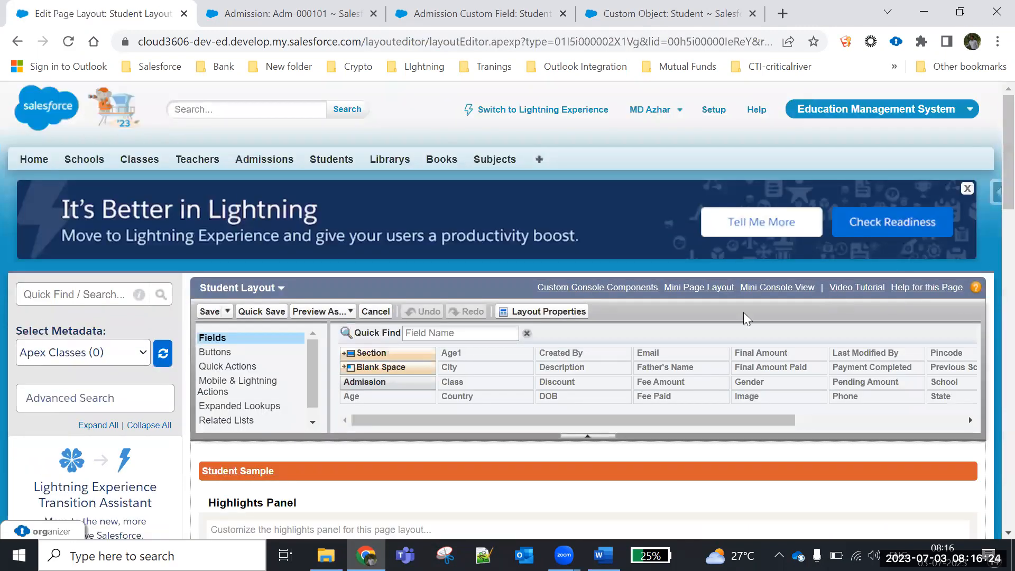
- Add the Admission field to the Student Layout as the first field of the Information section
left_click_drag(992, 141, 990, 187)
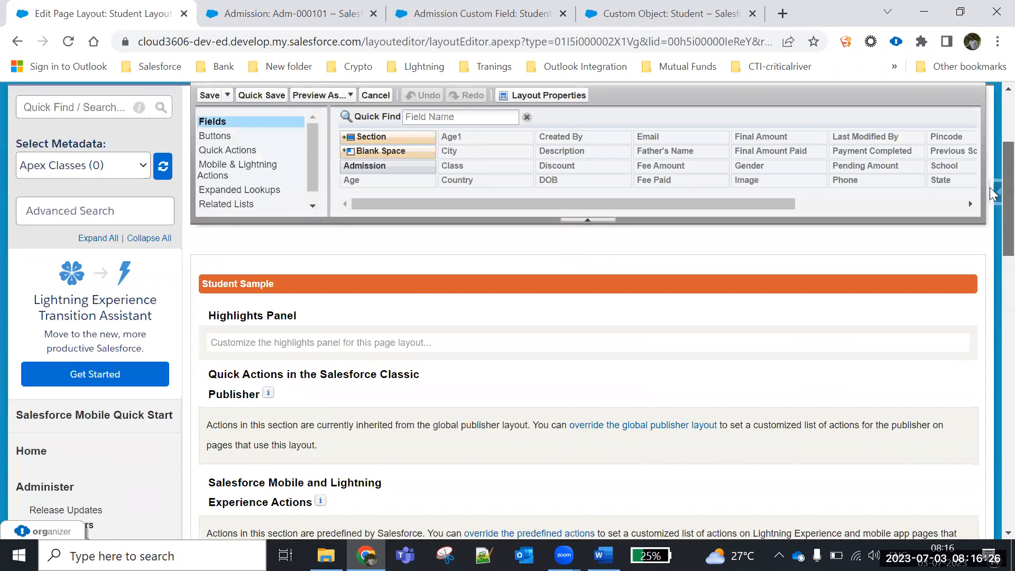
left_click_drag(370, 199, 431, 478)
mouse_move(412, 561)
left_mouse_down()
mouse_move(413, 518)
mouse_move(413, 540)
mouse_move(440, 532)
mouse_move(411, 544)
left_mouse_up()
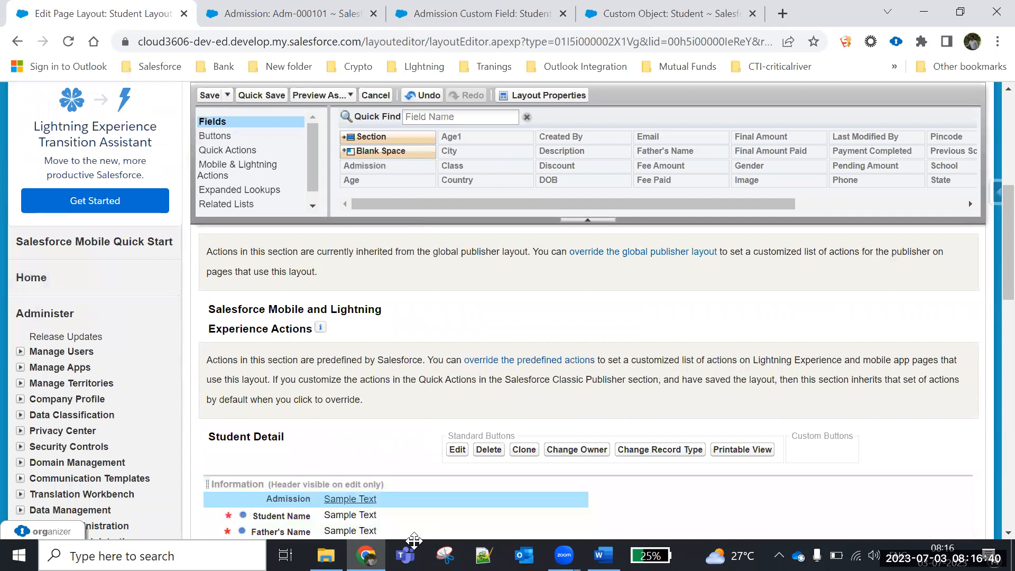
- Move the Admission field down the Information section to between Payment Completed and Pending Amount
left_click_drag(1004, 211, 988, 261)
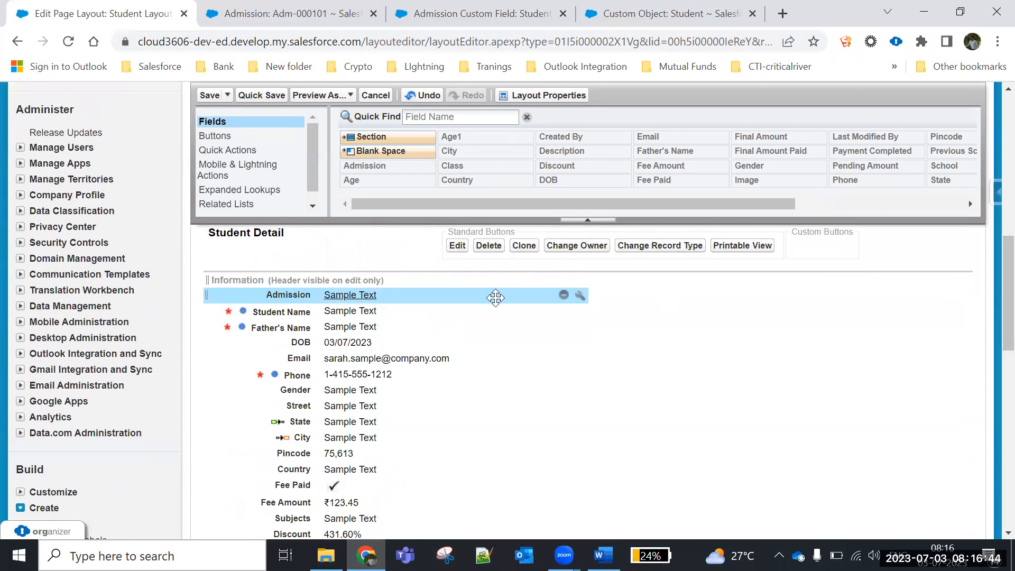
left_click_drag(495, 297, 483, 477)
left_click_drag(1004, 272, 988, 341)
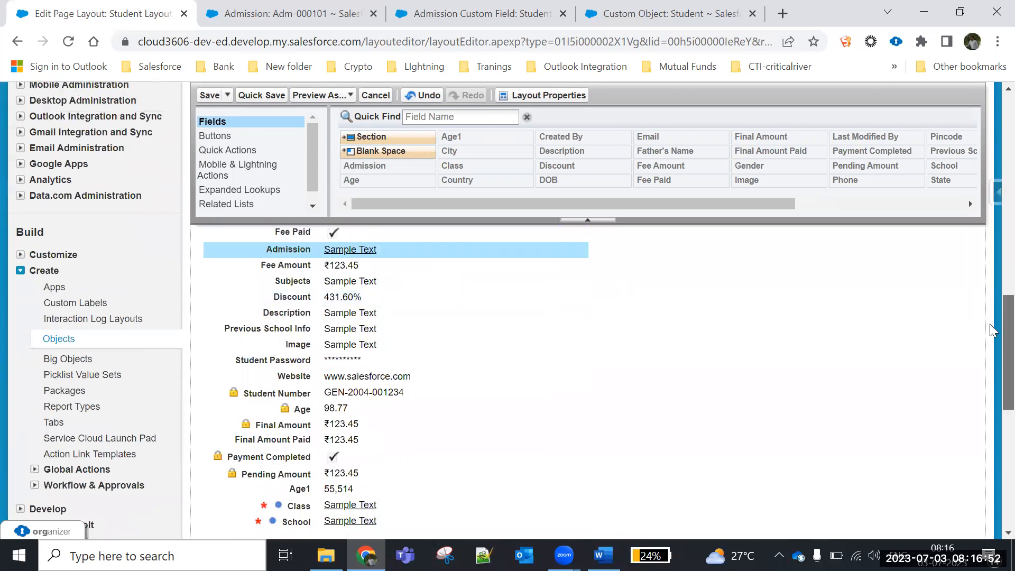
left_click_drag(993, 345, 992, 329)
left_click_drag(443, 276, 432, 482)
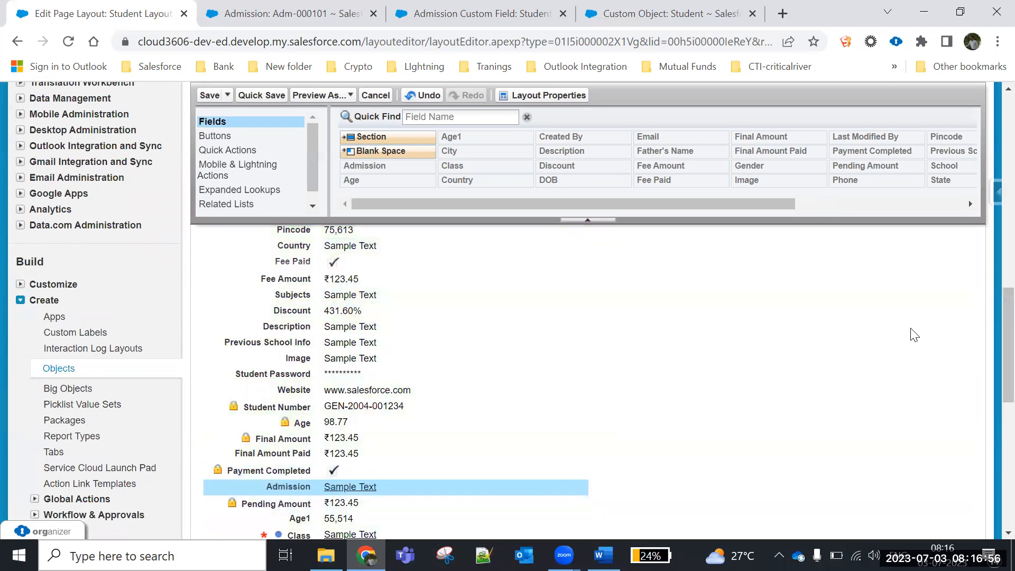
- Reorder the fields so Admission sits between Age1 and Class, and save the Student Layout
left_click_drag(991, 307, 991, 369)
left_click_drag(396, 285, 395, 302)
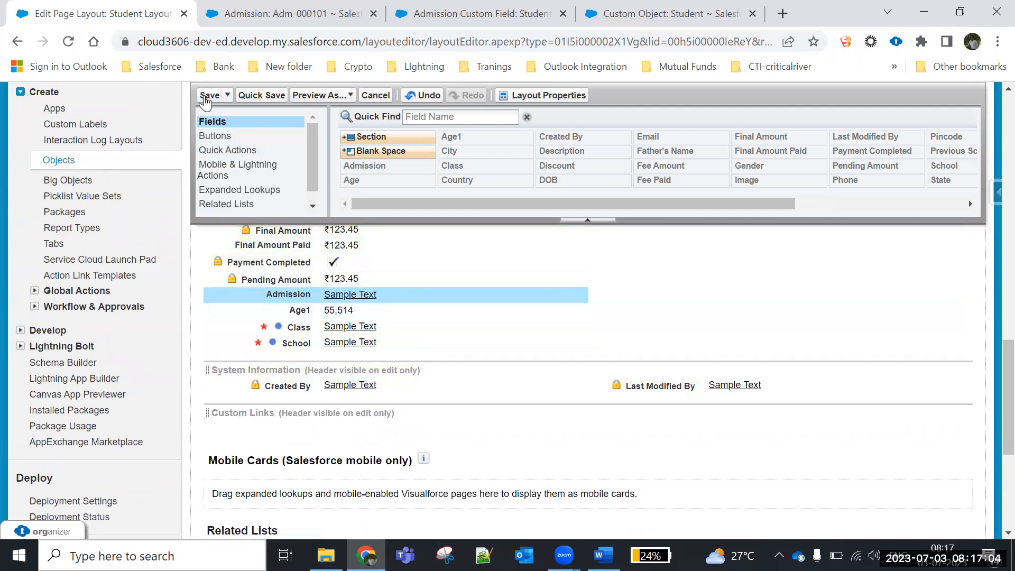
left_click_drag(299, 310, 305, 287)
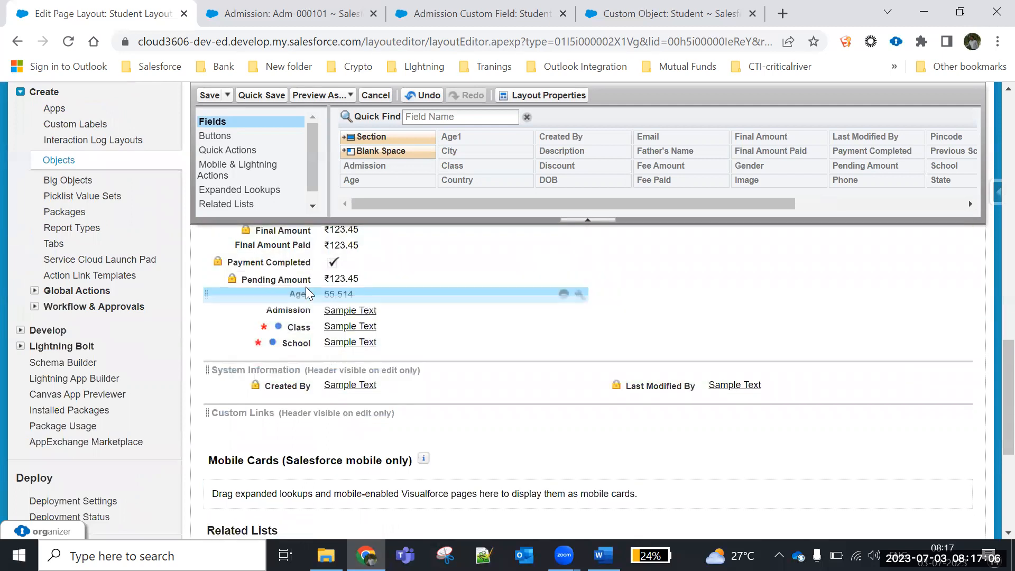
left_click(204, 96)
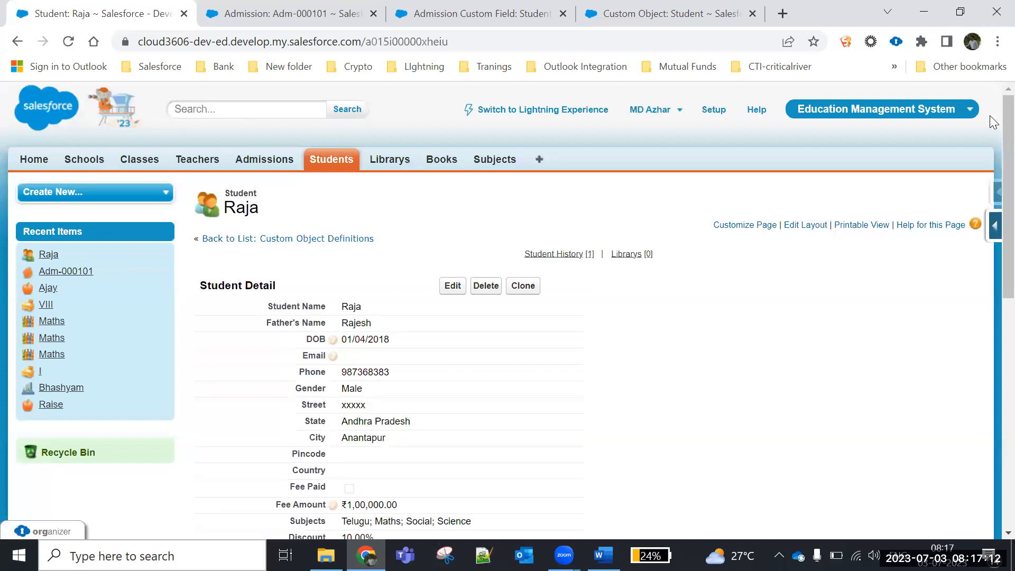
- Open the student record's page layout for editing and remove the Discount and Fee Amount fields from it
scroll(986, 304, "down", 5)
scroll(986, 308, "up", 5)
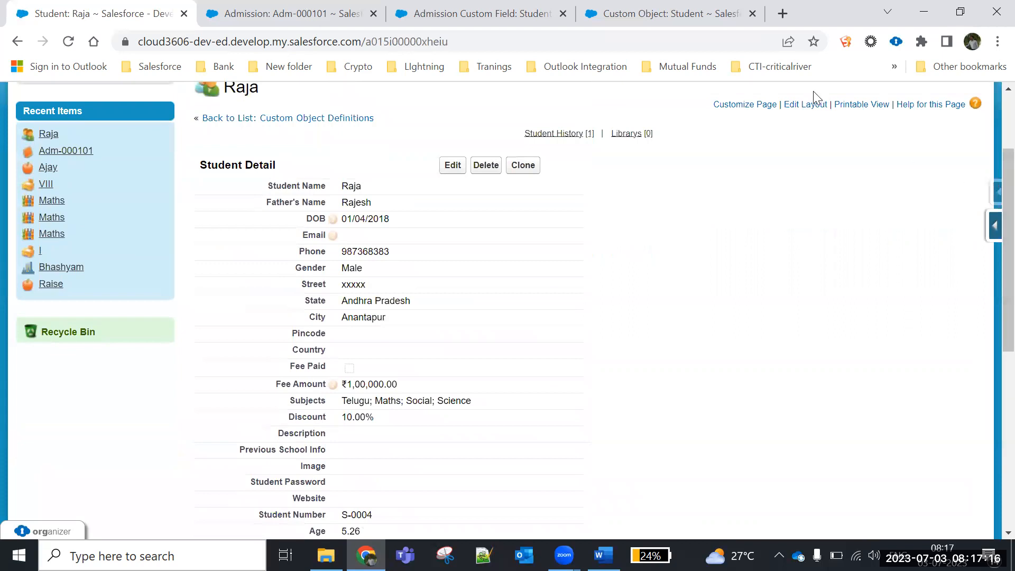
left_click(803, 106)
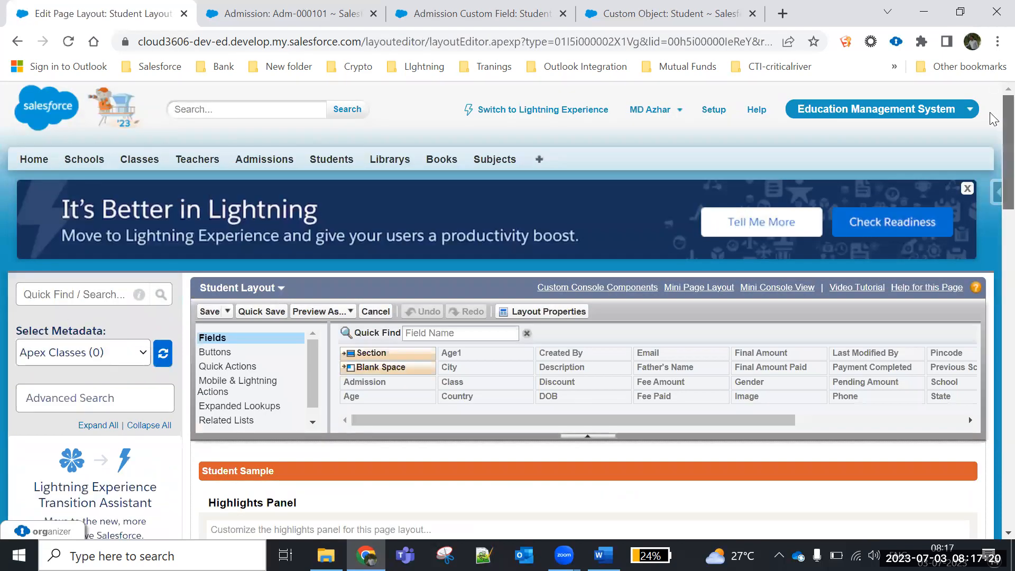
scroll(990, 245, "down", 15)
scroll(993, 317, "up", 1)
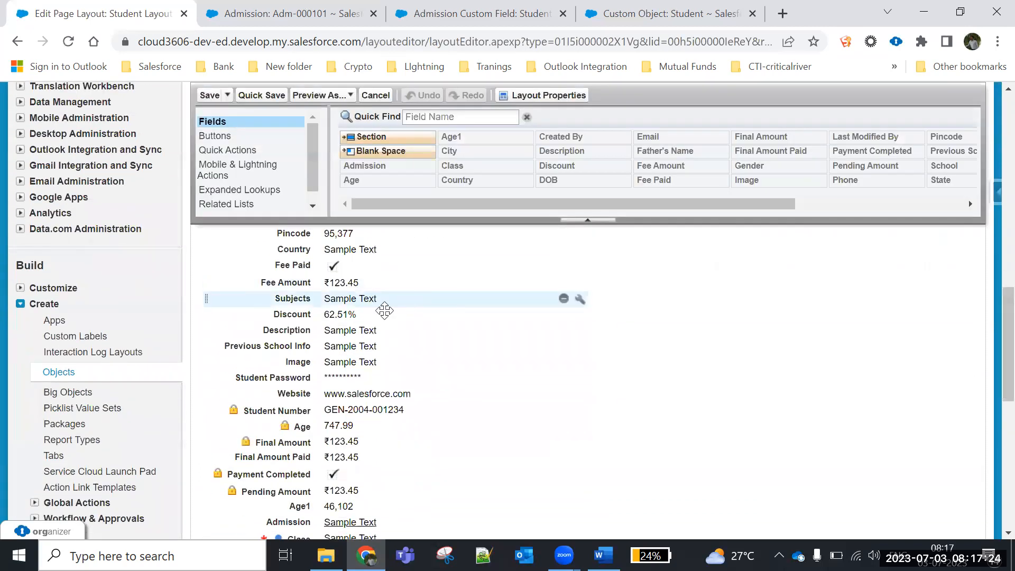
left_click_drag(367, 314, 517, 159)
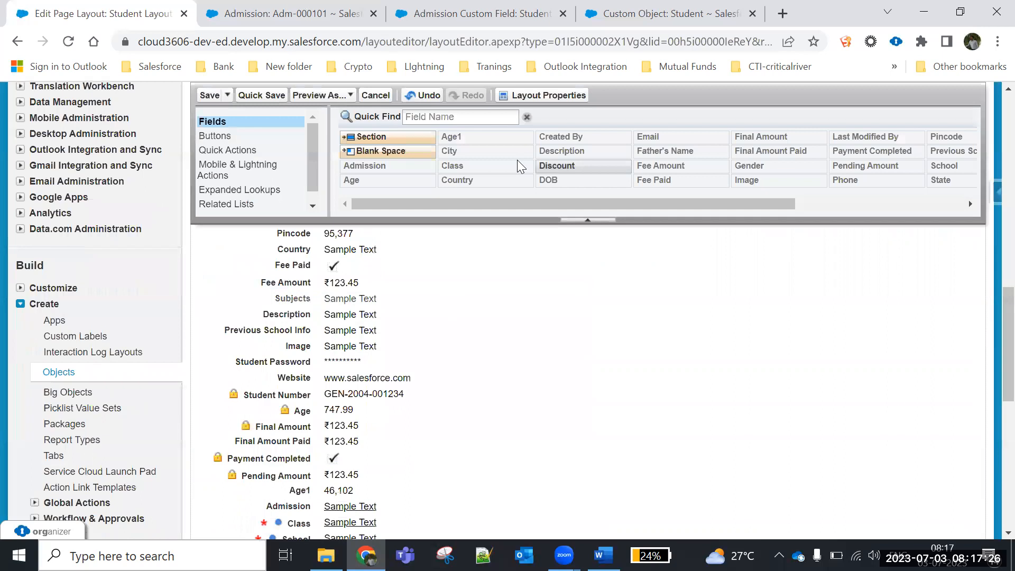
left_click_drag(347, 282, 448, 166)
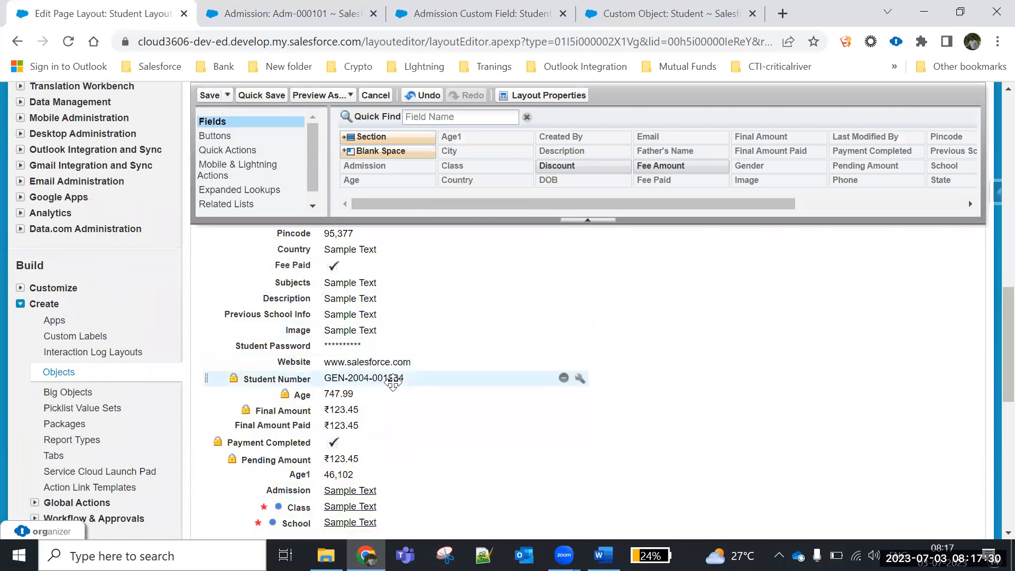
- Remove the Final Amount and Pending Amount fields from the Student Layout and save it
left_click_drag(340, 410, 453, 165)
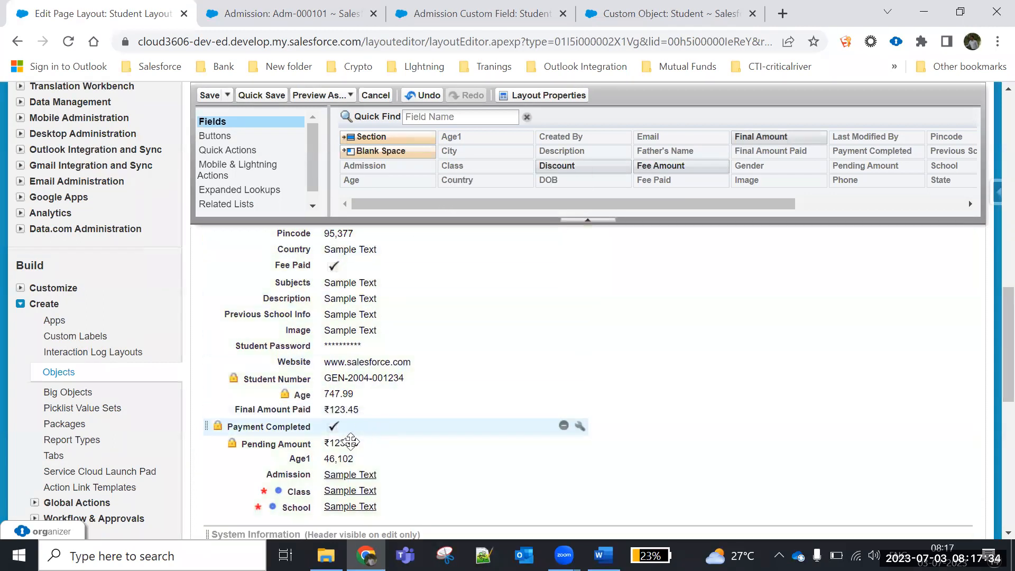
left_click_drag(312, 444, 528, 167)
scroll(992, 312, "down", 3)
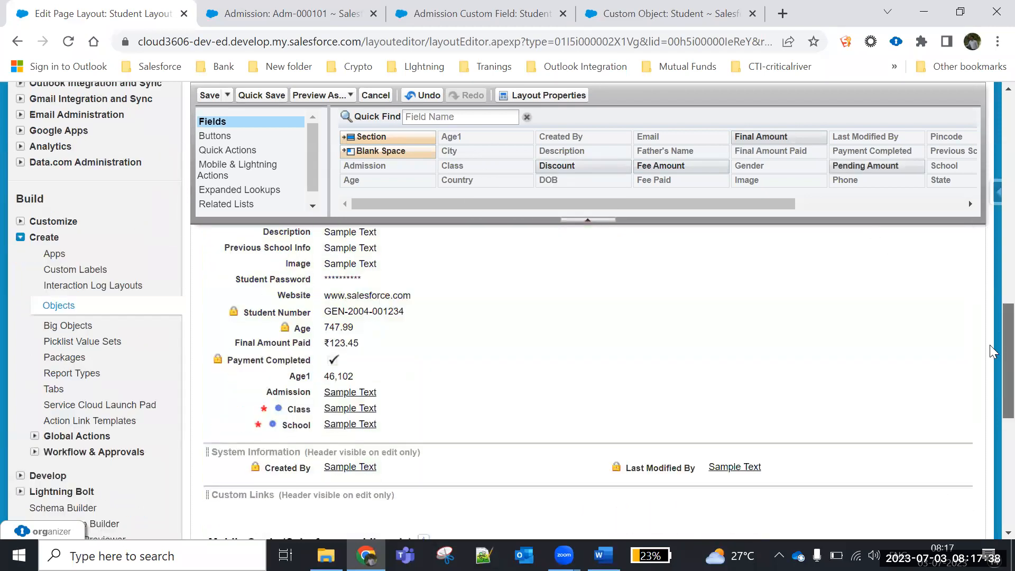
scroll(993, 328, "up", 2)
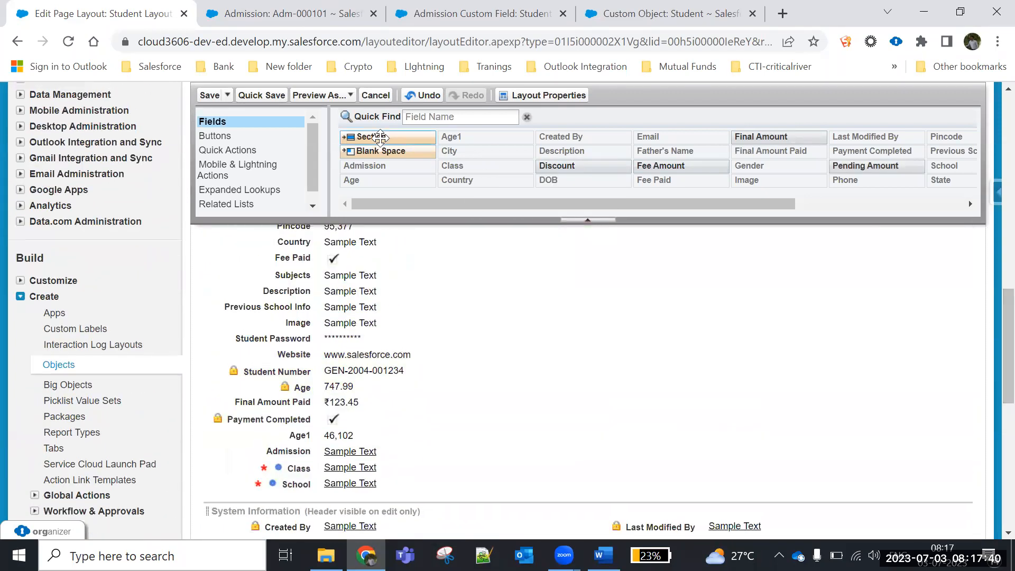
left_click(210, 96)
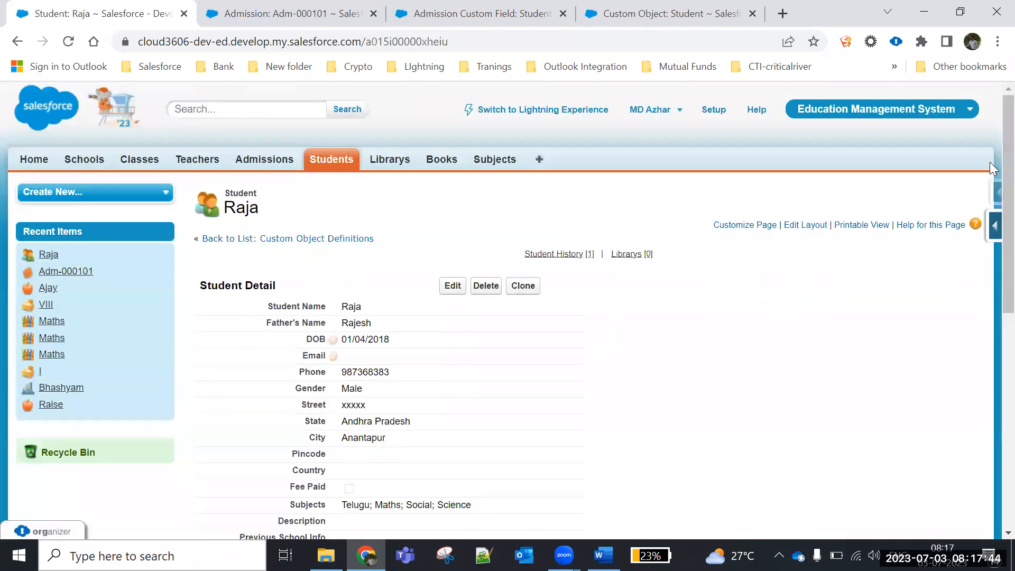
- Clone the student record, replacing the student's name with a new one and setting Street to yyyy
left_click(522, 287)
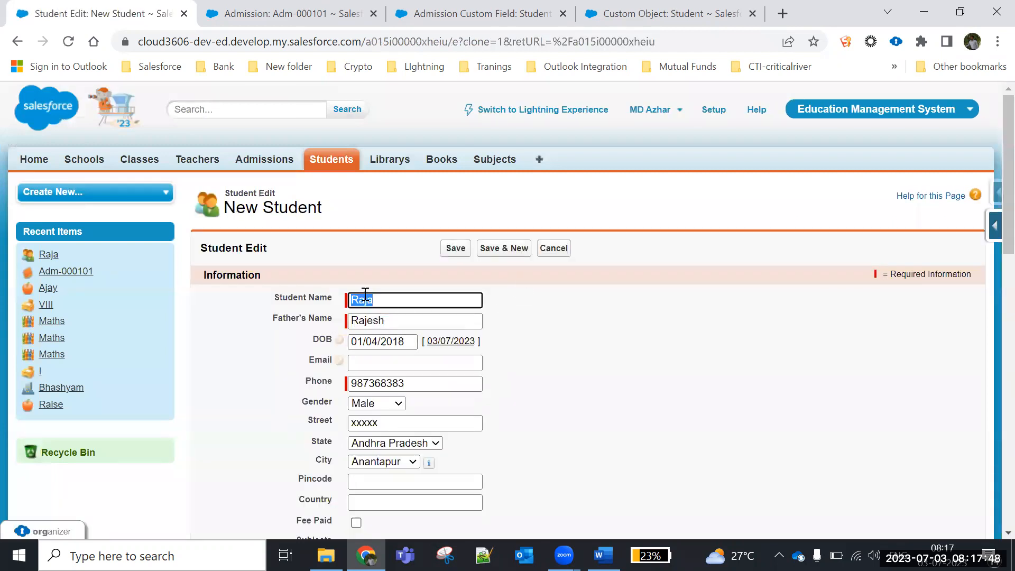
left_click(385, 306)
key("BackSpace")
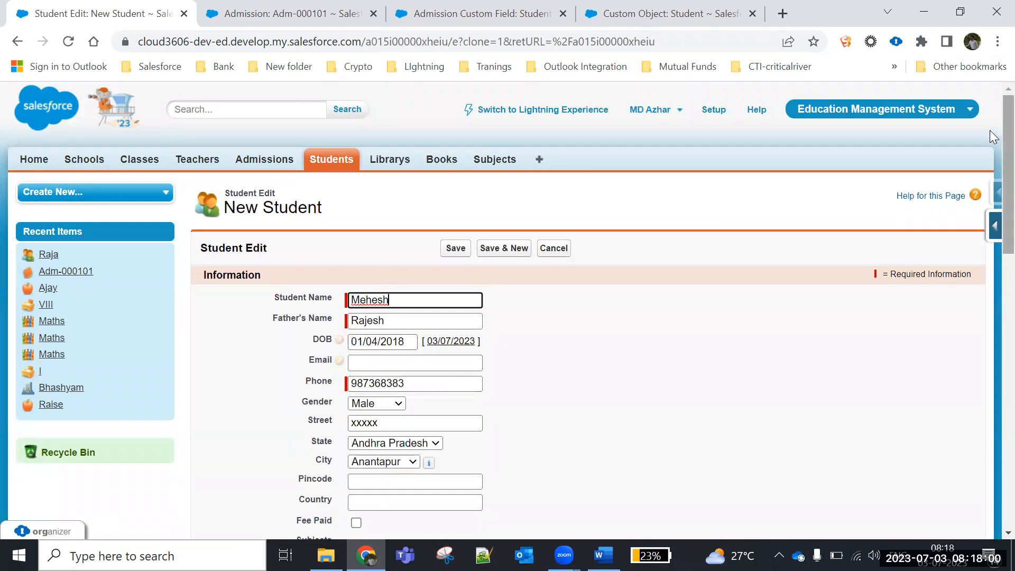
scroll(991, 175, "down", 2)
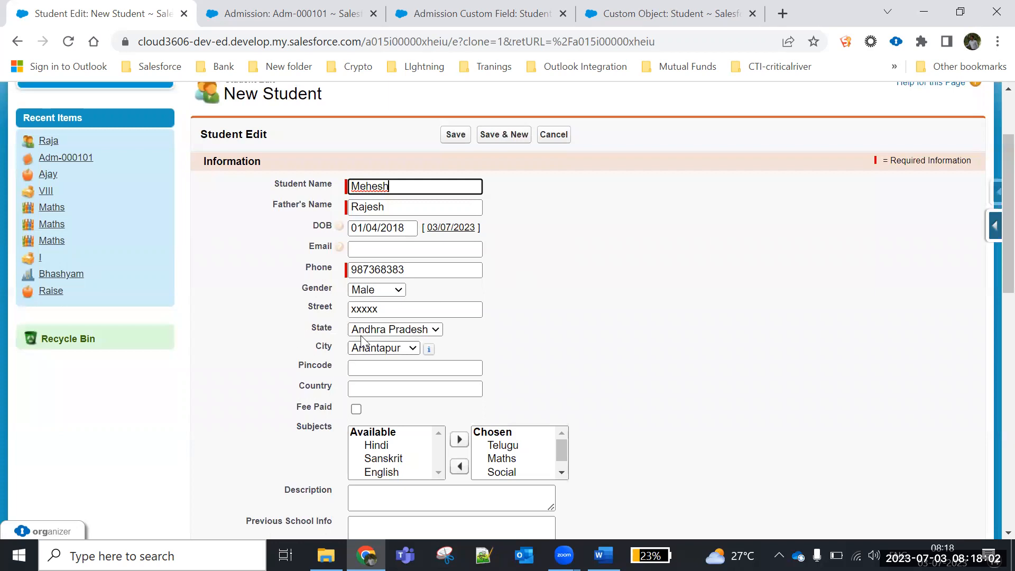
left_click(393, 309)
key("BackSpace")
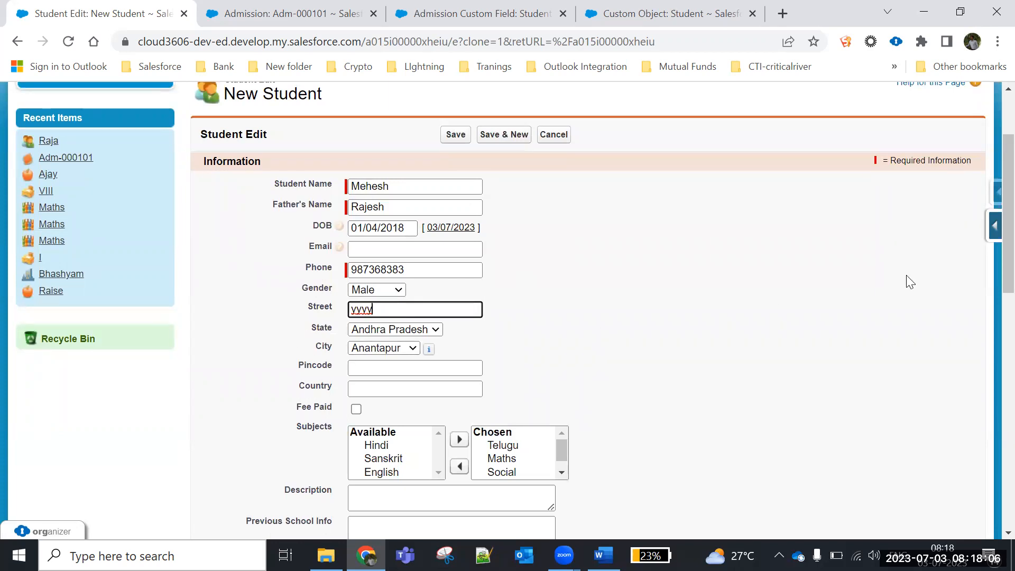
- Clear the copied Admission lookup value in the new student form
scroll(992, 238, "down", 4)
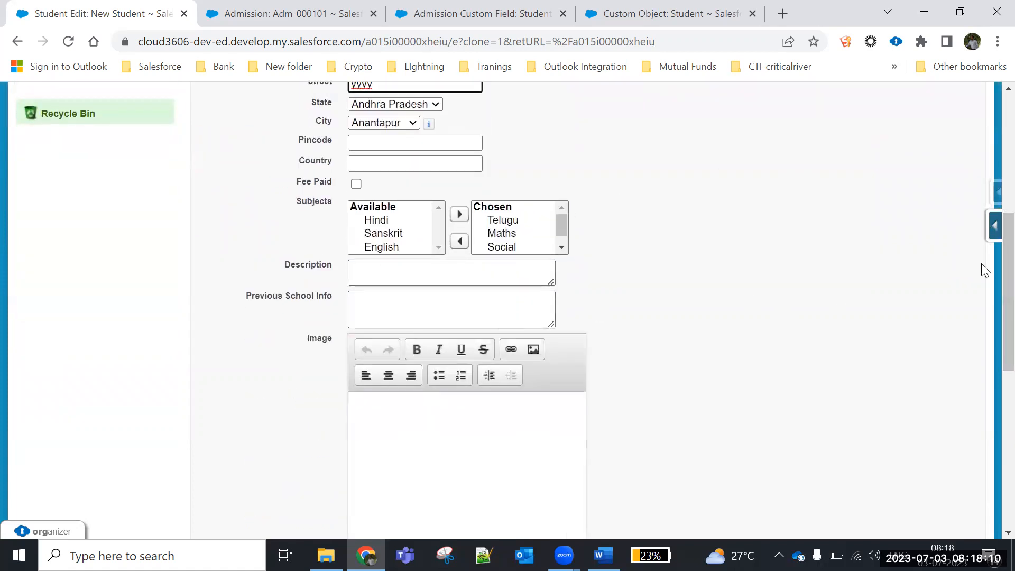
scroll(989, 331, "down", 7)
scroll(990, 368, "down", 1)
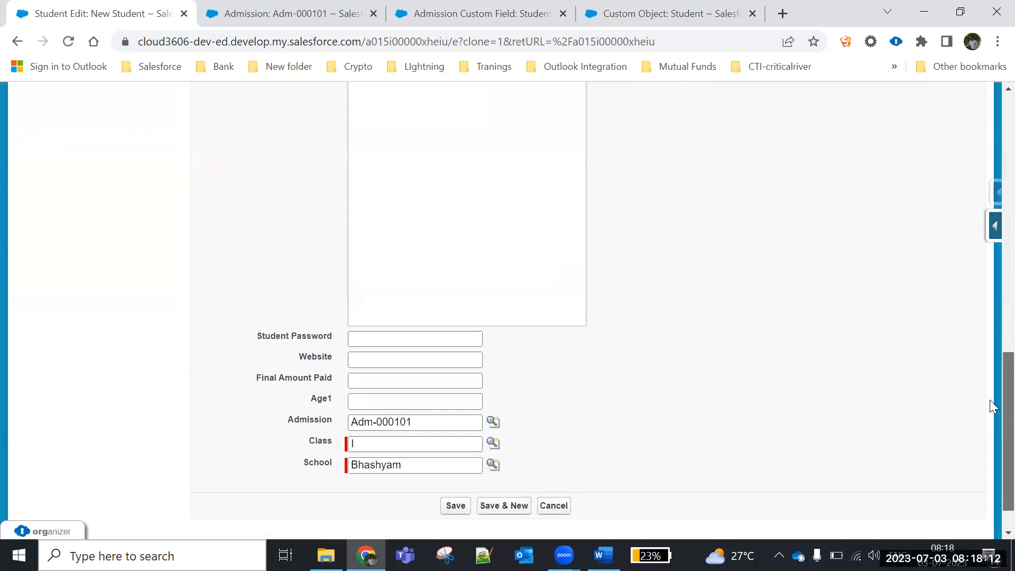
left_click(424, 377)
key("ctrl+a")
key("BackSpace")
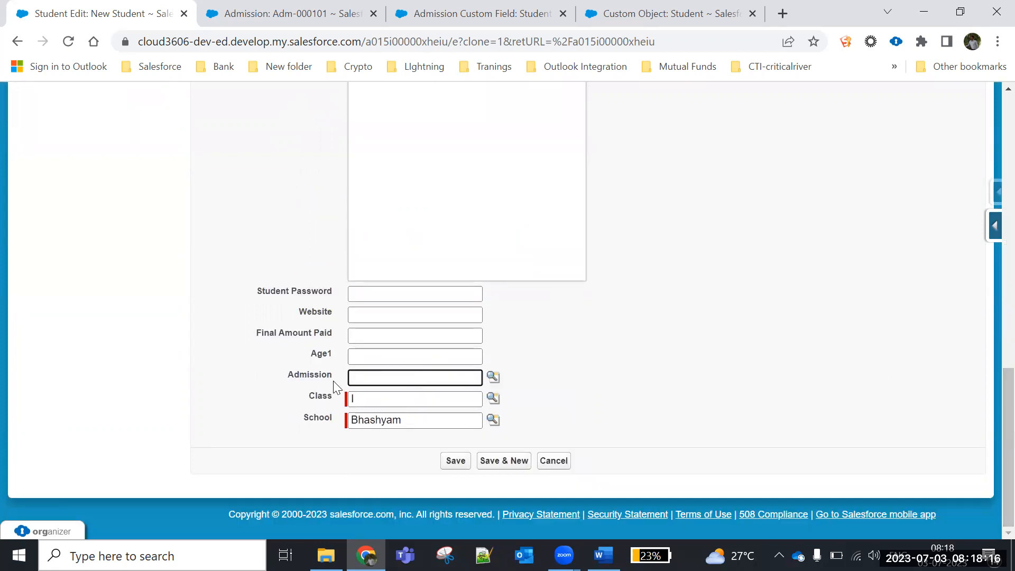
- Open Admissions in a new browser tab and start a new admission record
scroll(989, 394, "up", 10)
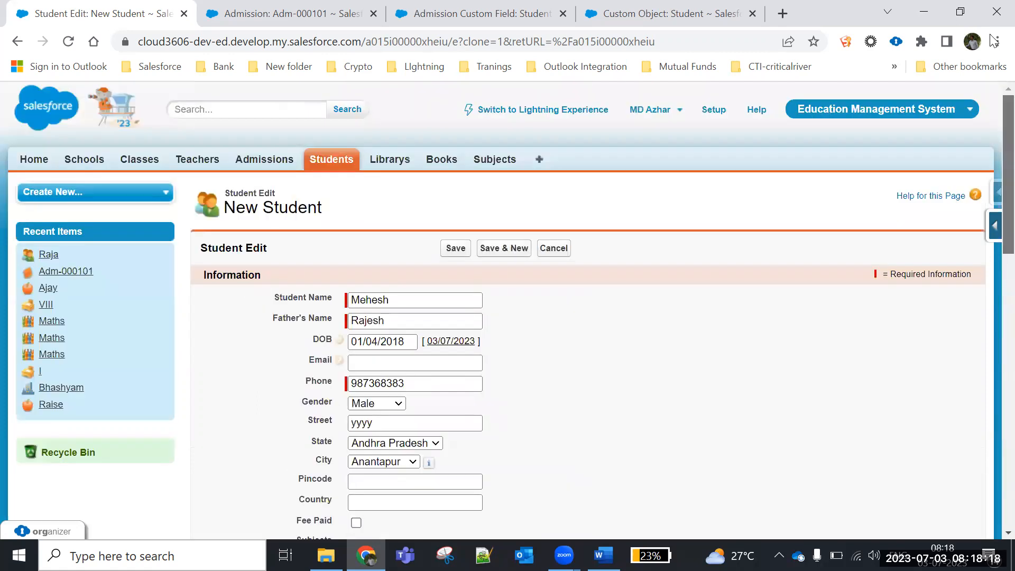
right_click(262, 166)
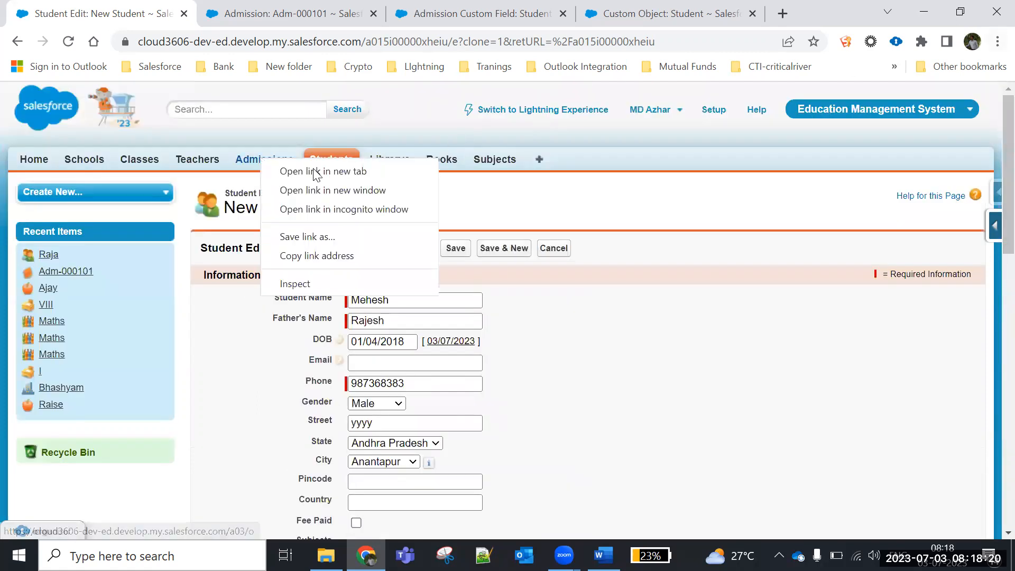
left_click(317, 169)
left_click(407, 14)
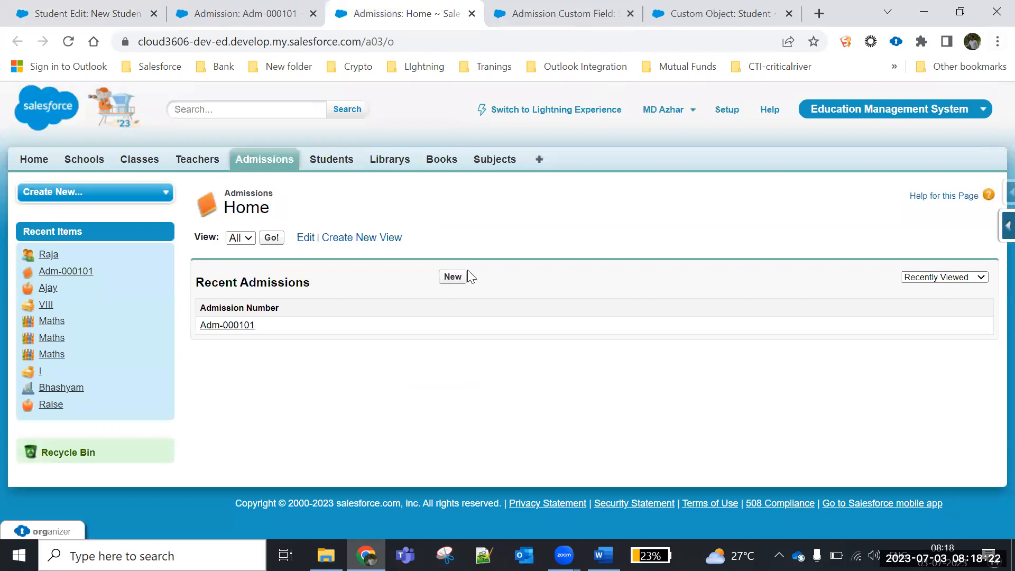
left_click(453, 283)
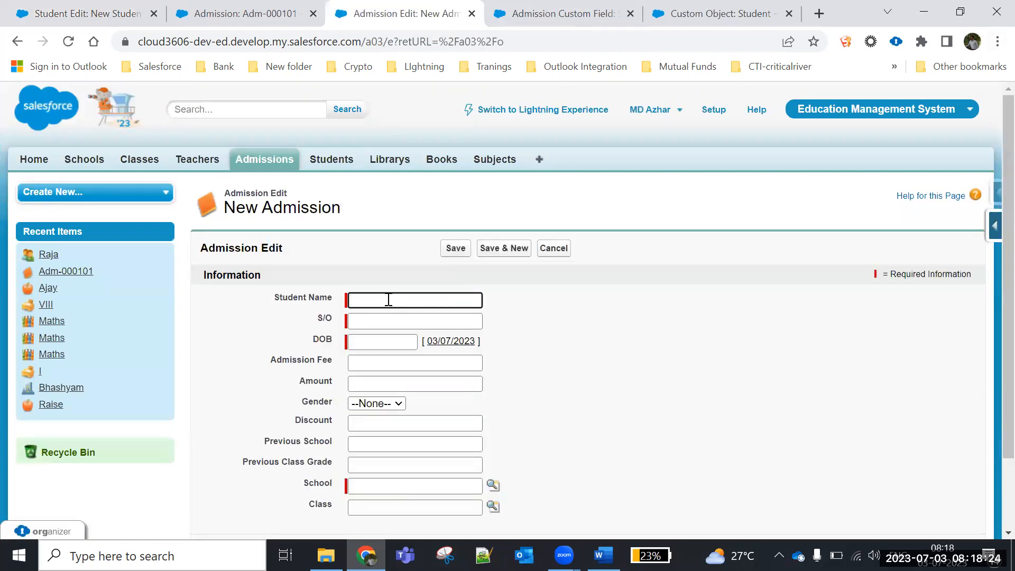
- Enter the student's name, the father's name and the date of birth in the new admission
left_click(383, 294)
left_click(378, 319)
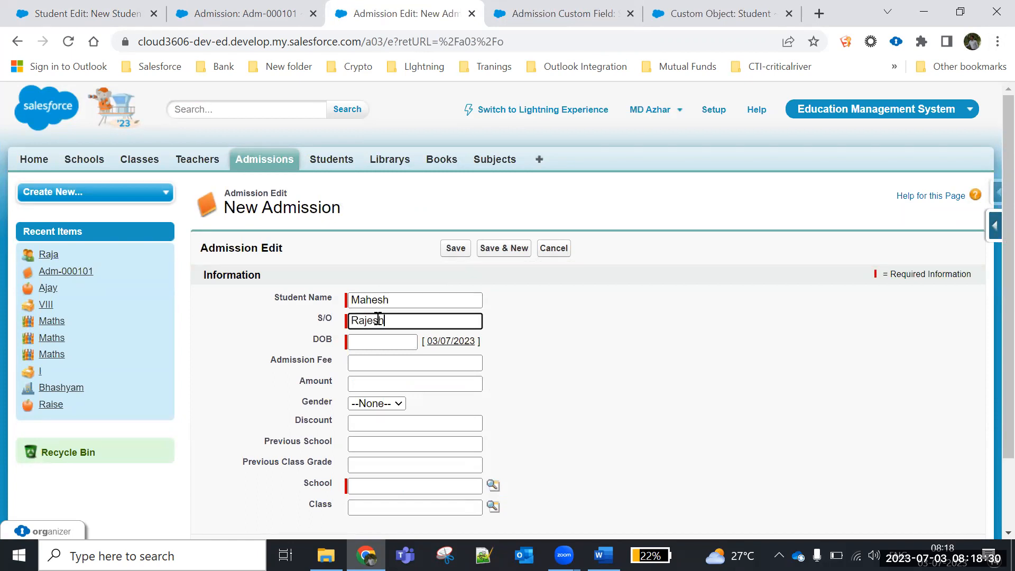
left_click(390, 342)
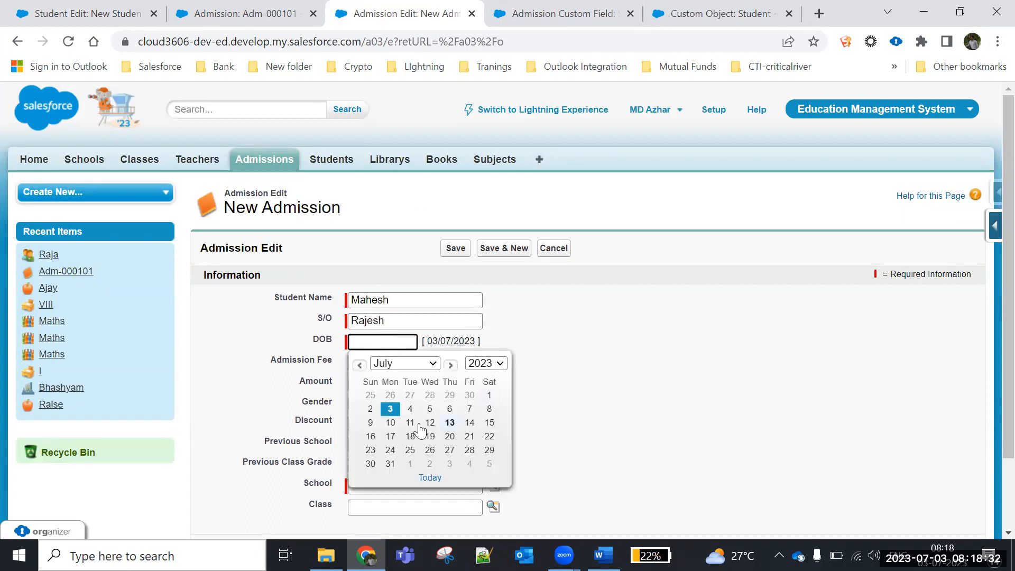
left_click(410, 409)
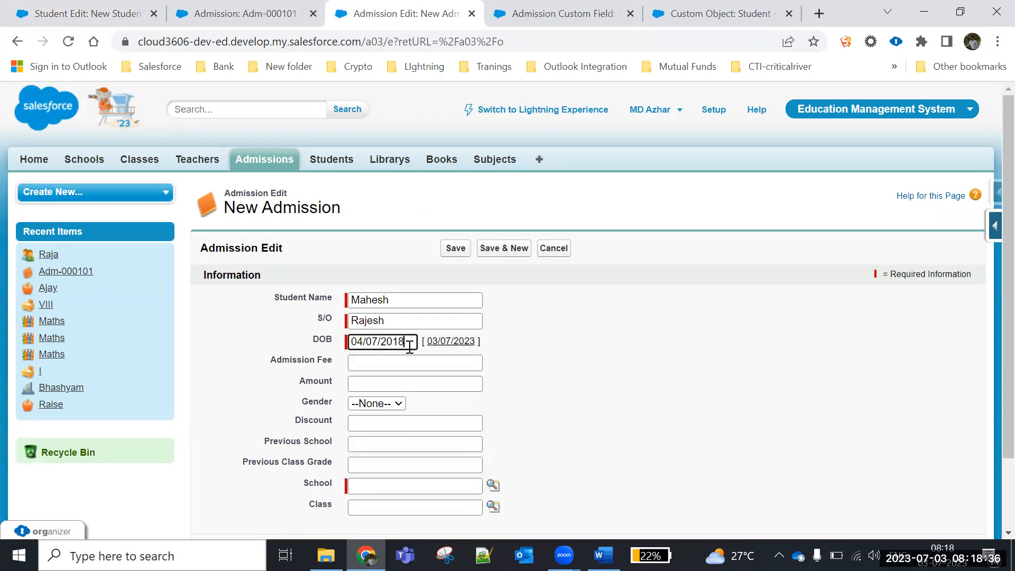
- Set Admission Fee to 1000, Amount to 100000, Gender to Male and Discount to 20 in the new admission
left_click(414, 360)
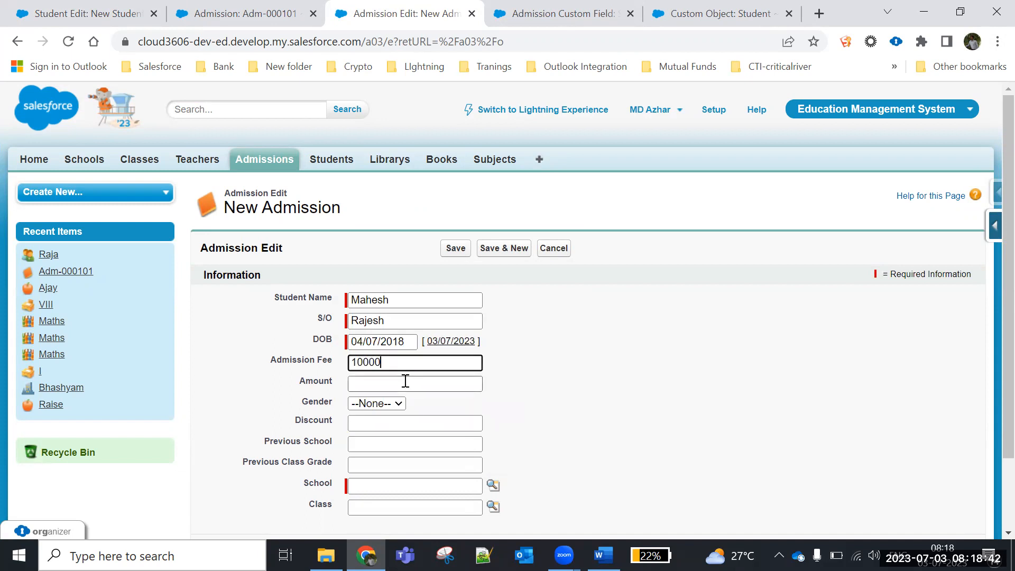
left_click(399, 378)
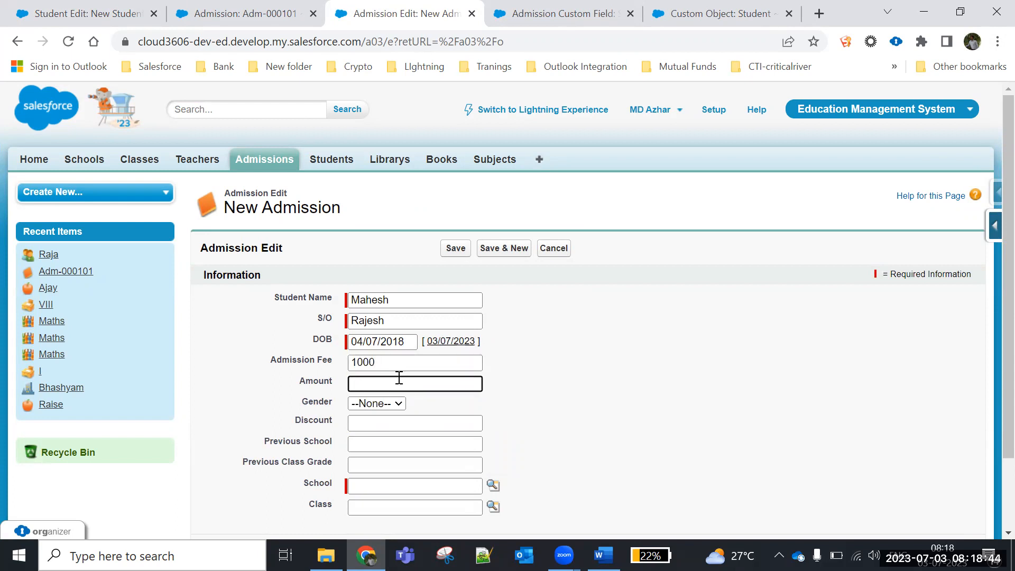
left_click(379, 403)
left_click(376, 429)
left_click(377, 426)
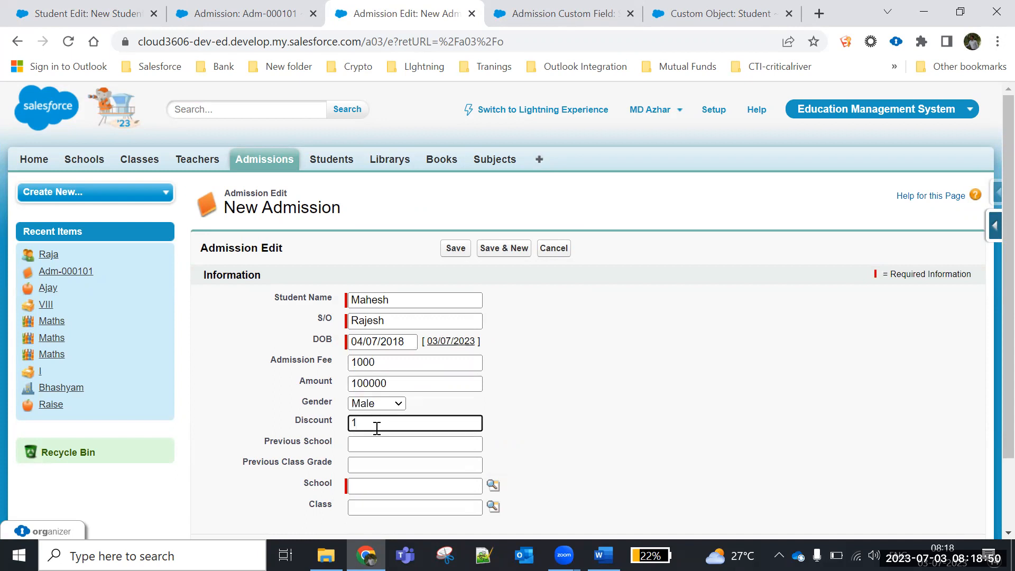
type("20")
scroll(989, 344, "down", 2)
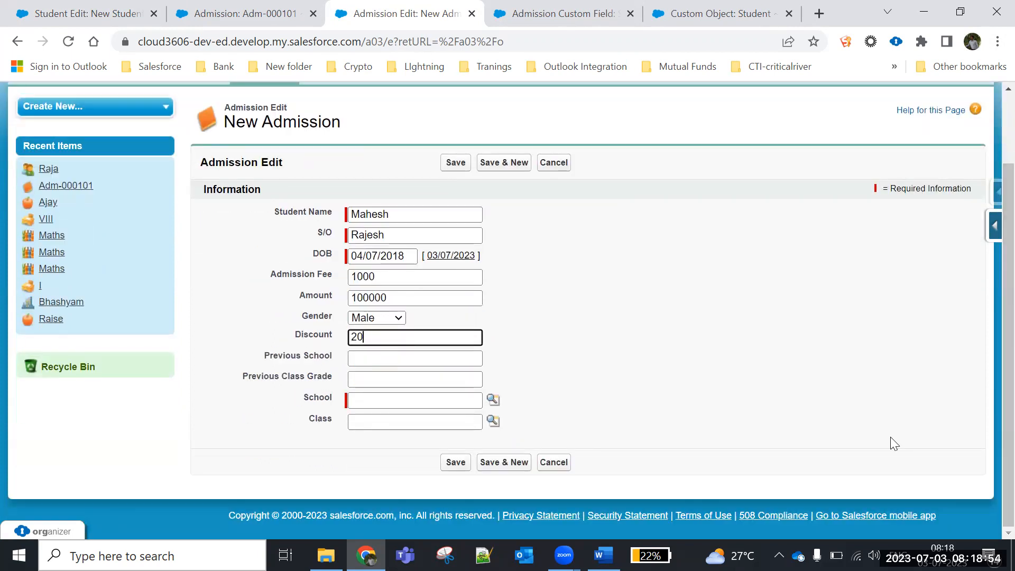
- Look up Bhashyam as the School and I as the Class, and save the admission record
left_click(493, 399)
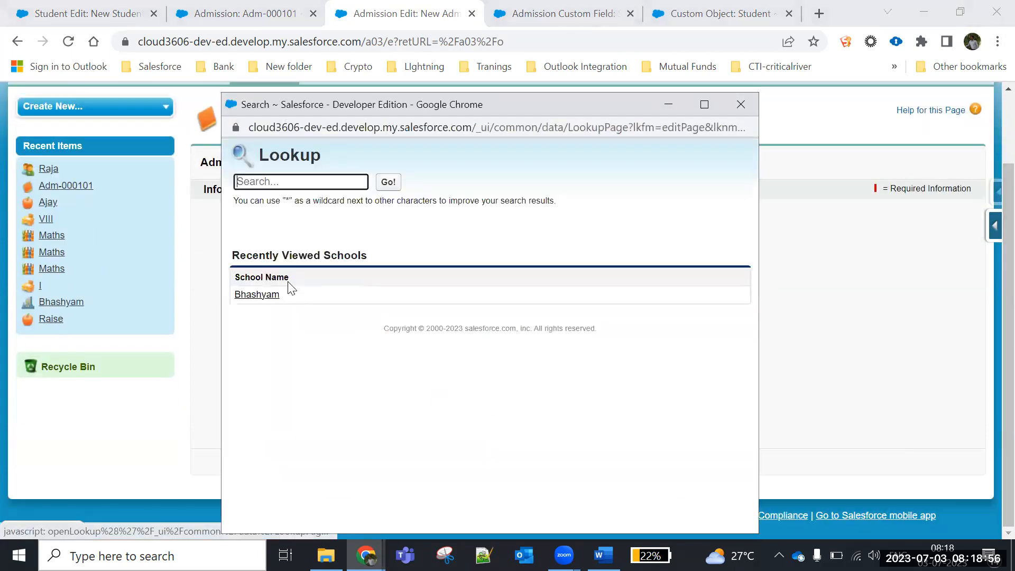
left_click(272, 295)
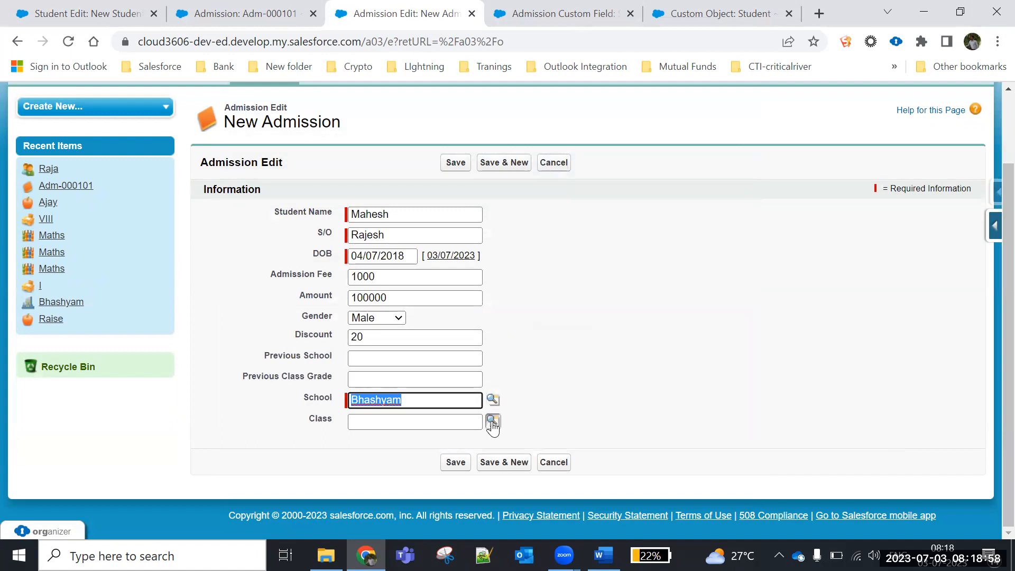
left_click(491, 420)
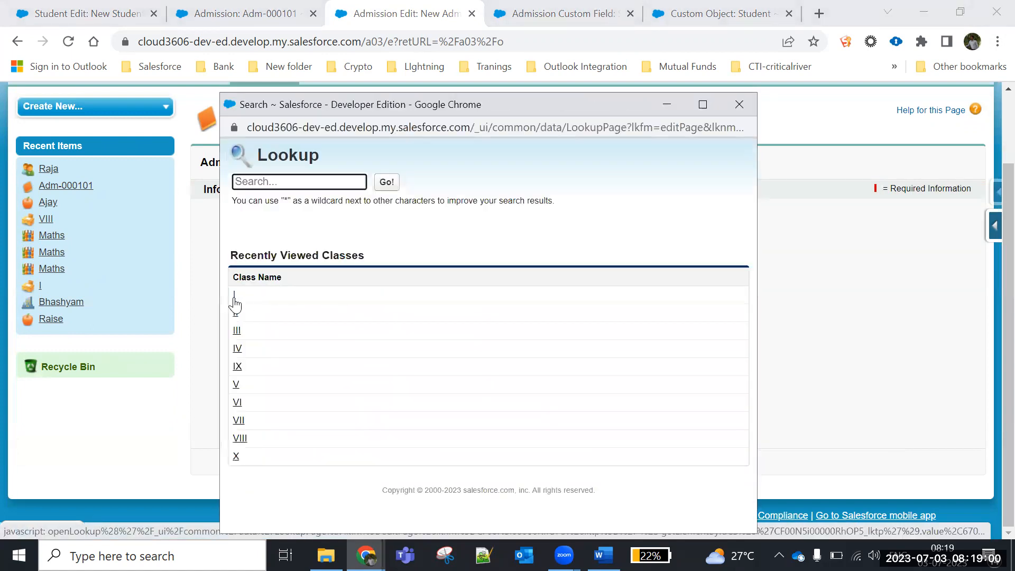
left_click(234, 296)
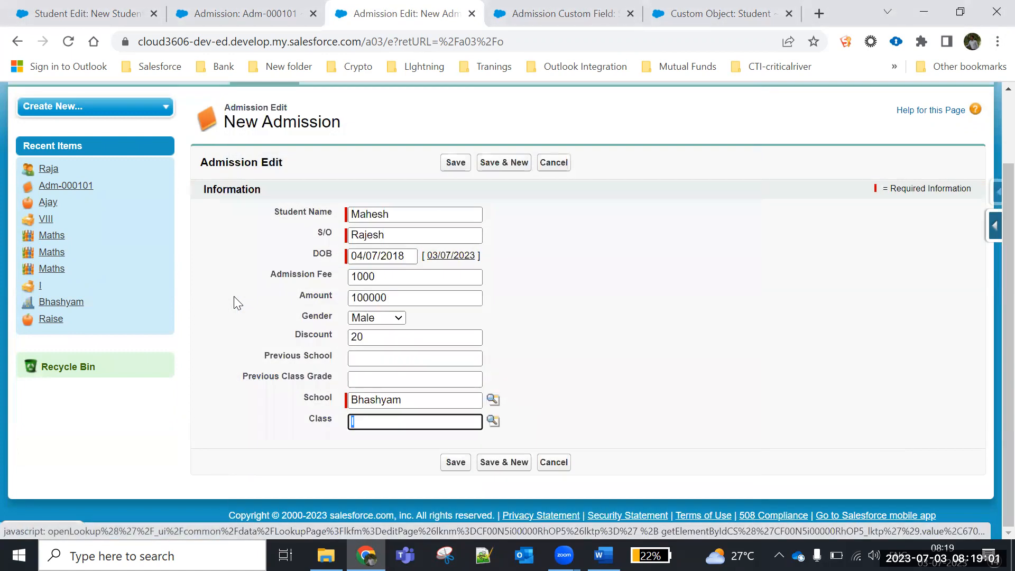
left_click(453, 164)
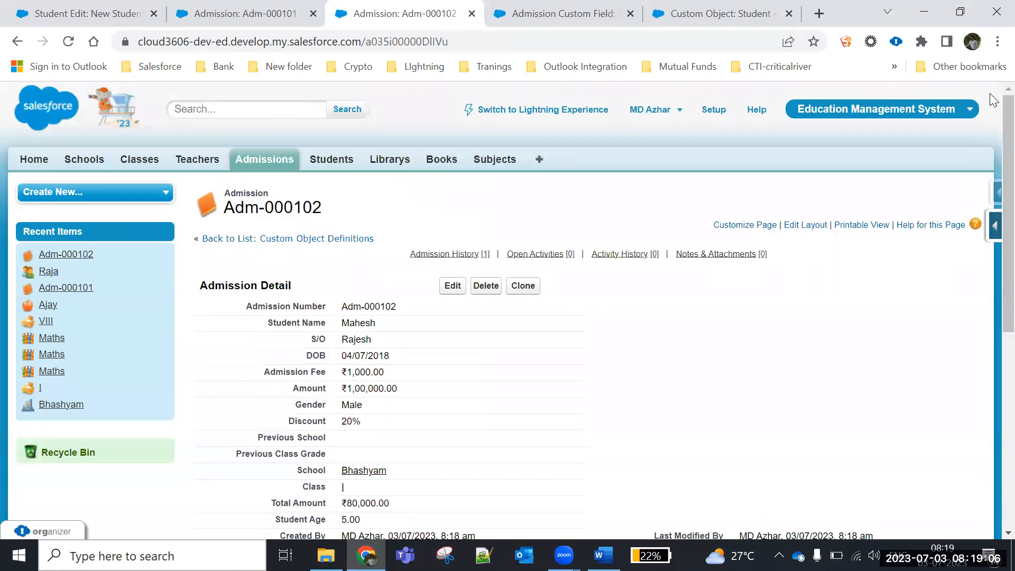
- Review the saved admission's details and related lists, and return to the unsaved new student form
scroll(992, 343, "down", 7)
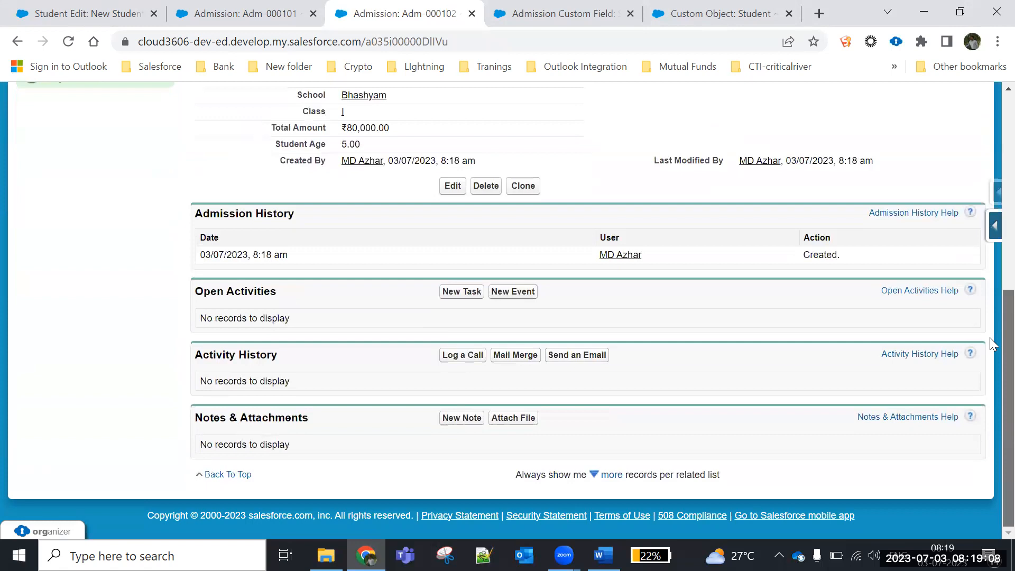
scroll(993, 343, "up", 7)
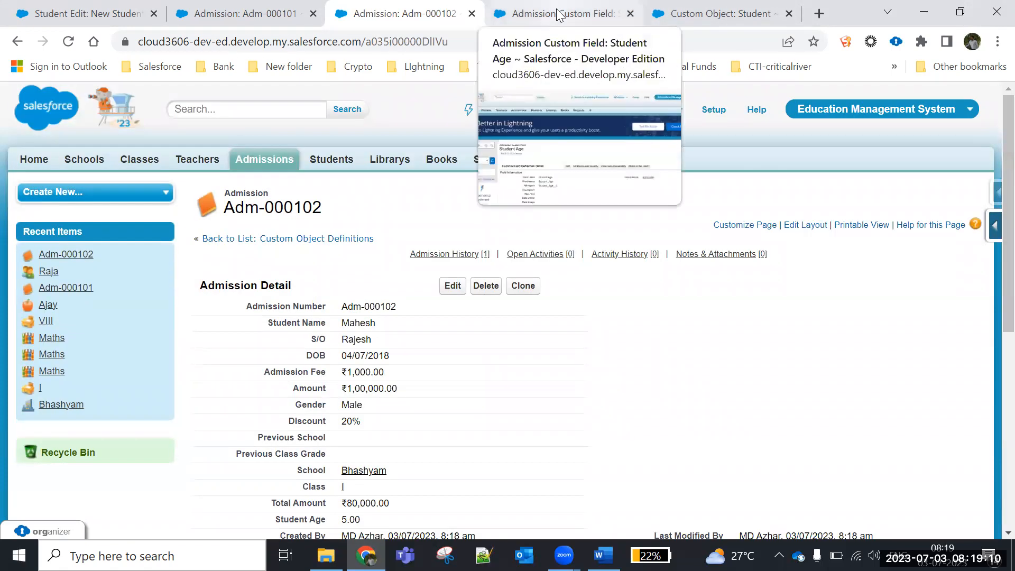
left_click(117, 16)
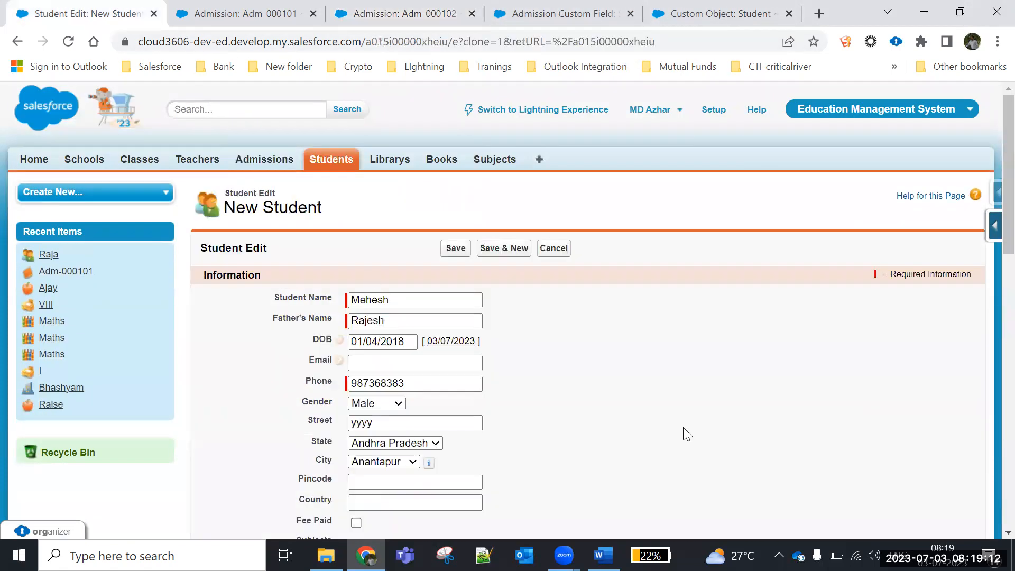
- Look up Adm-000102 as the Admission in the new student form and save the student record
scroll(989, 238, "down", 5)
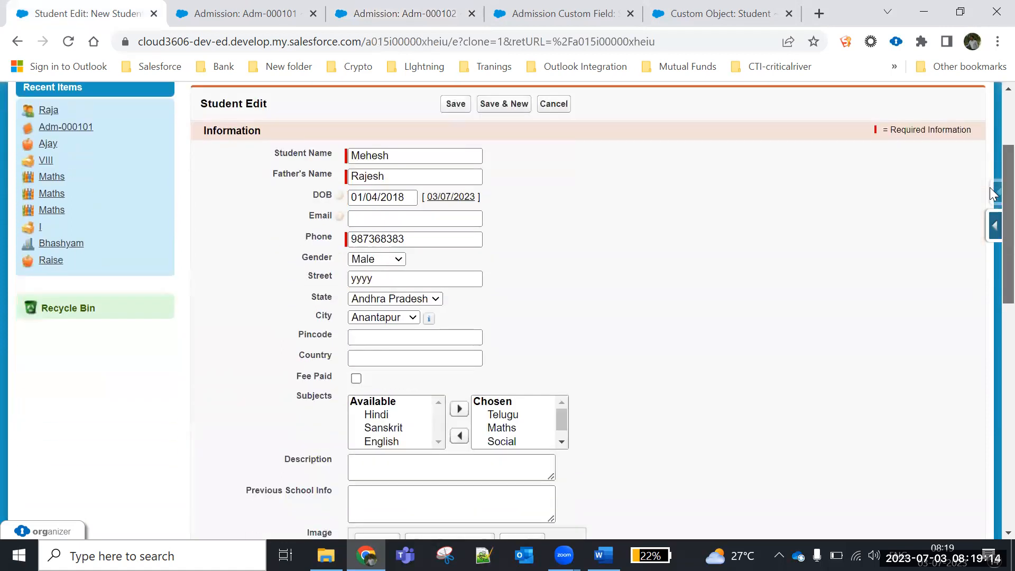
scroll(990, 238, "down", 5)
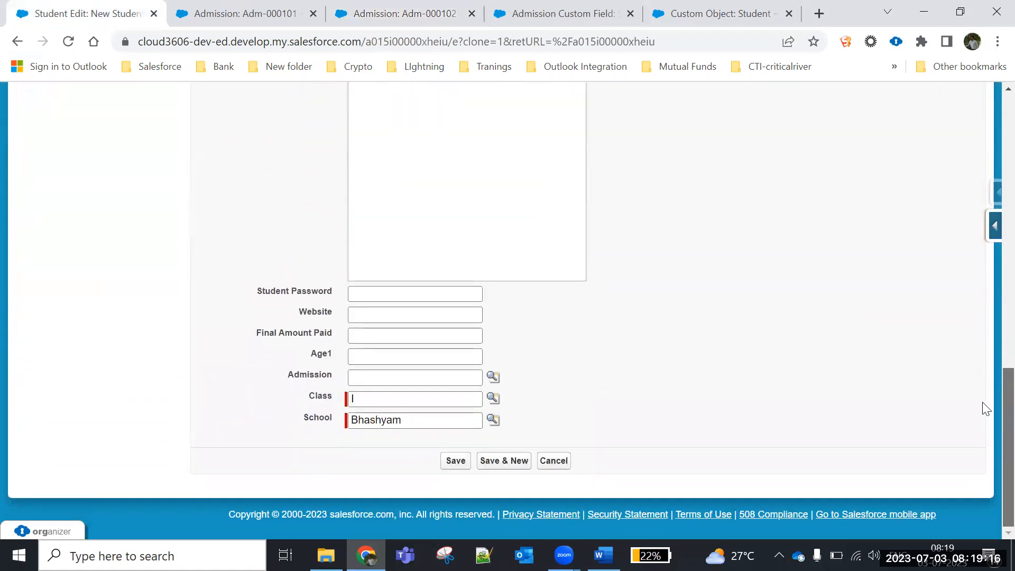
left_click(491, 382)
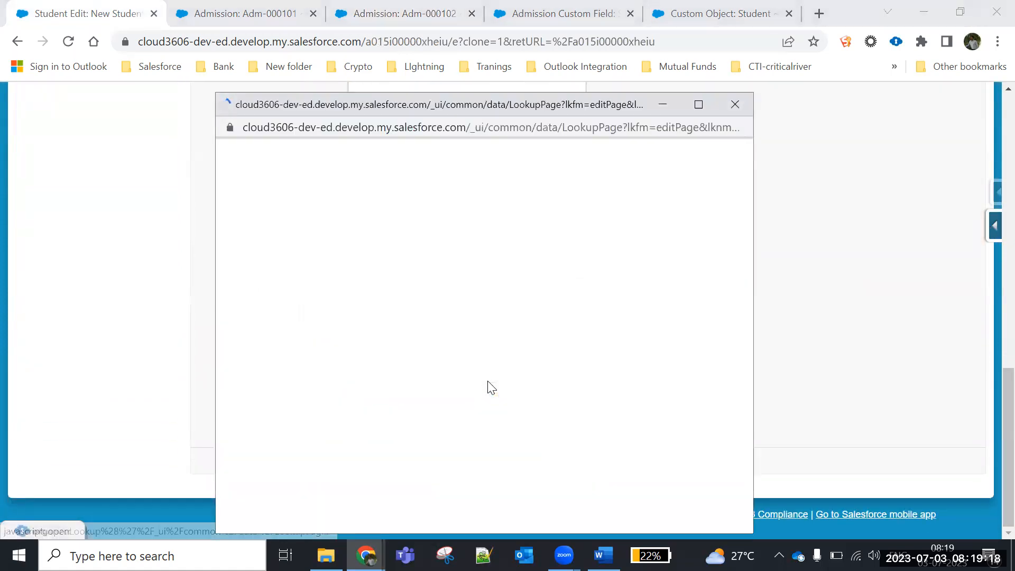
left_click(259, 313)
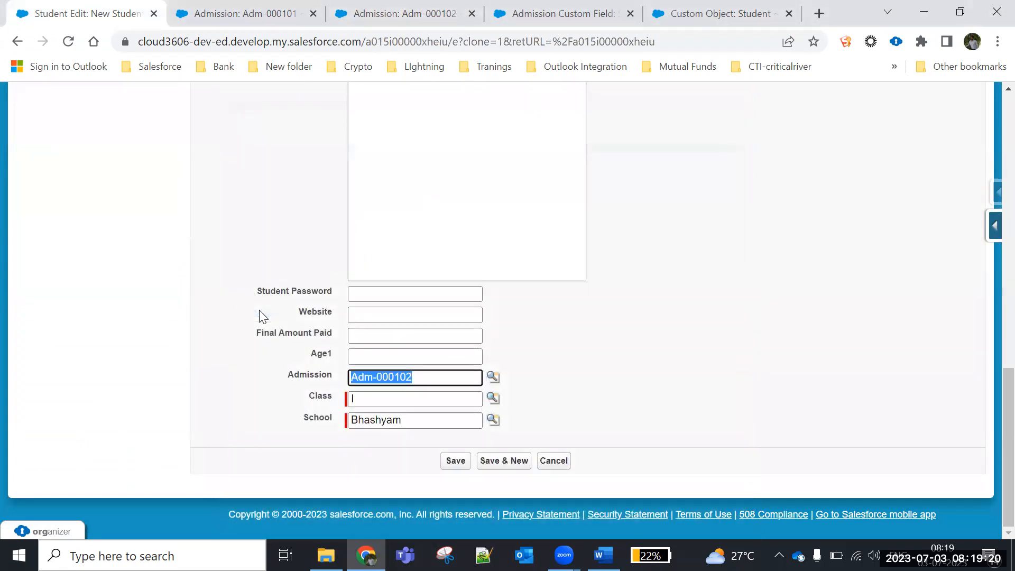
left_click(455, 459)
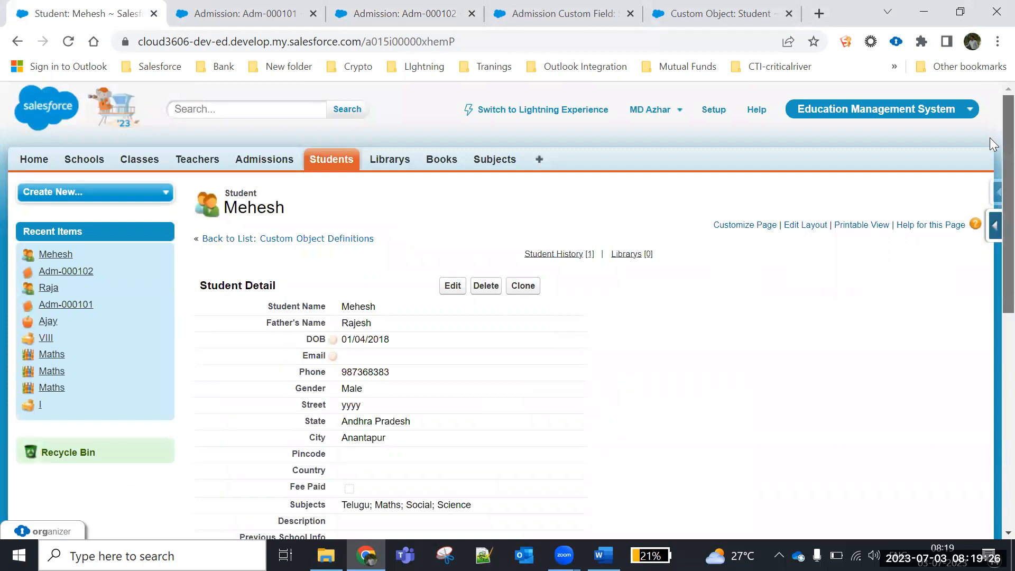
- Review the saved student's detail fields and related lists
scroll(992, 159, "down", 4)
scroll(993, 261, "down", 1)
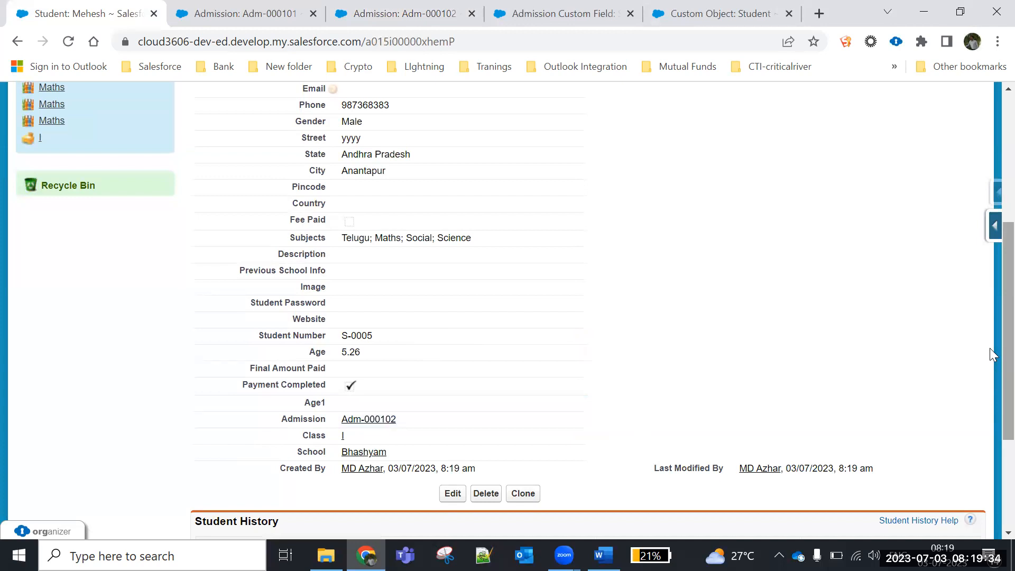
scroll(989, 348, "up", 5)
scroll(989, 332, "down", 7)
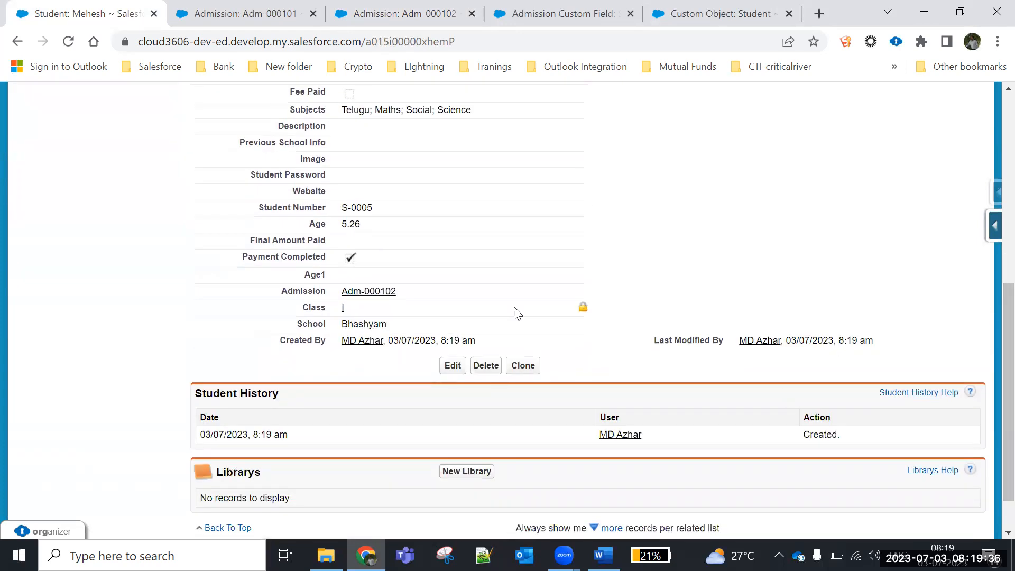
- Open the student's linked admission in a separate tab and close the two older admission tabs
right_click(367, 295)
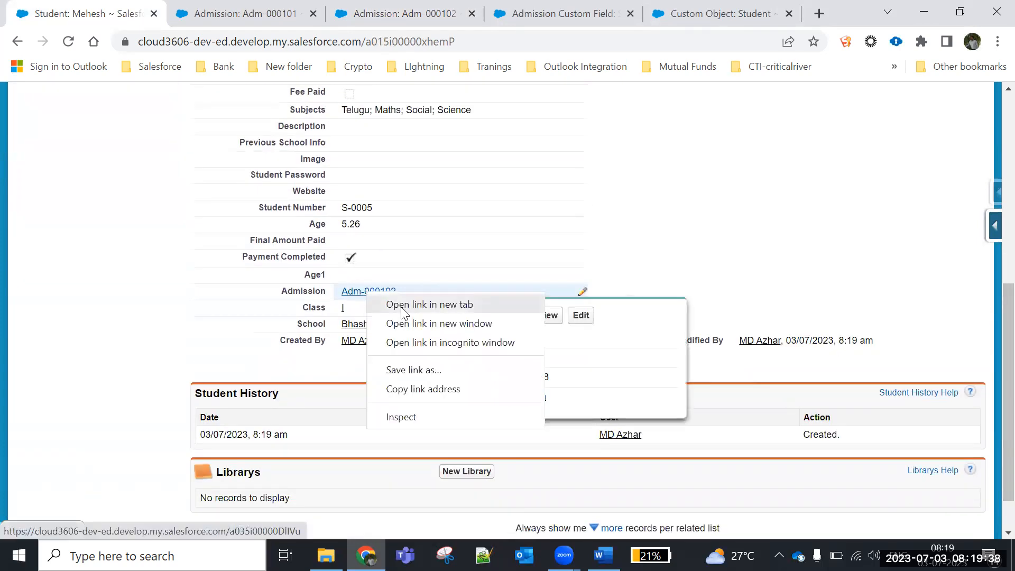
left_click(411, 311)
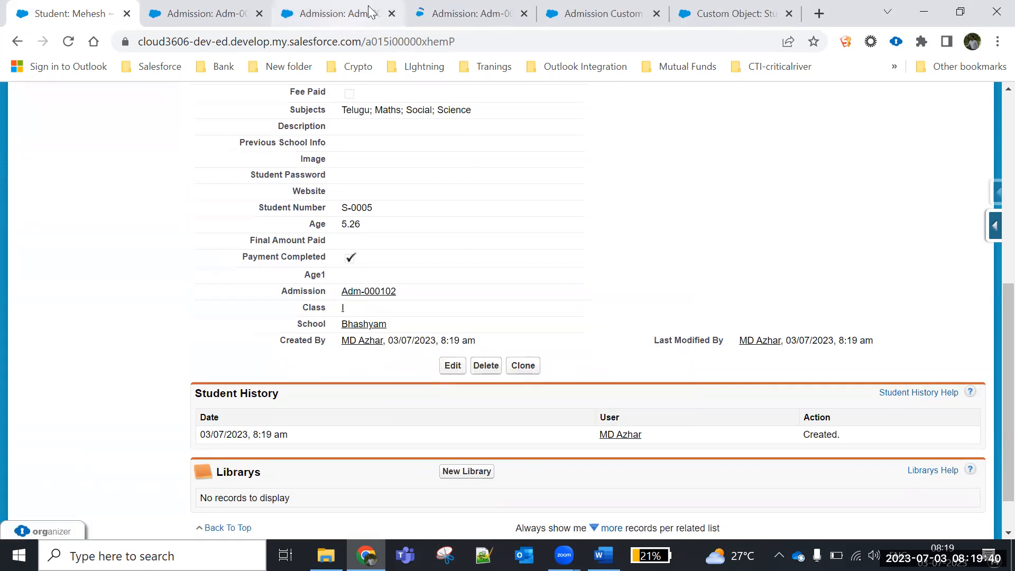
left_click(387, 17)
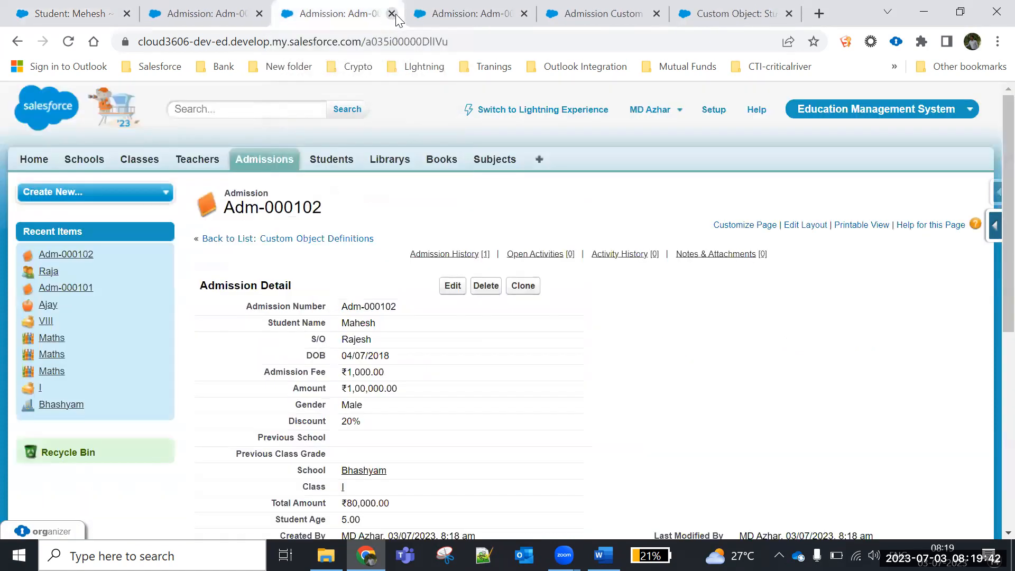
left_click(392, 13)
left_click(261, 15)
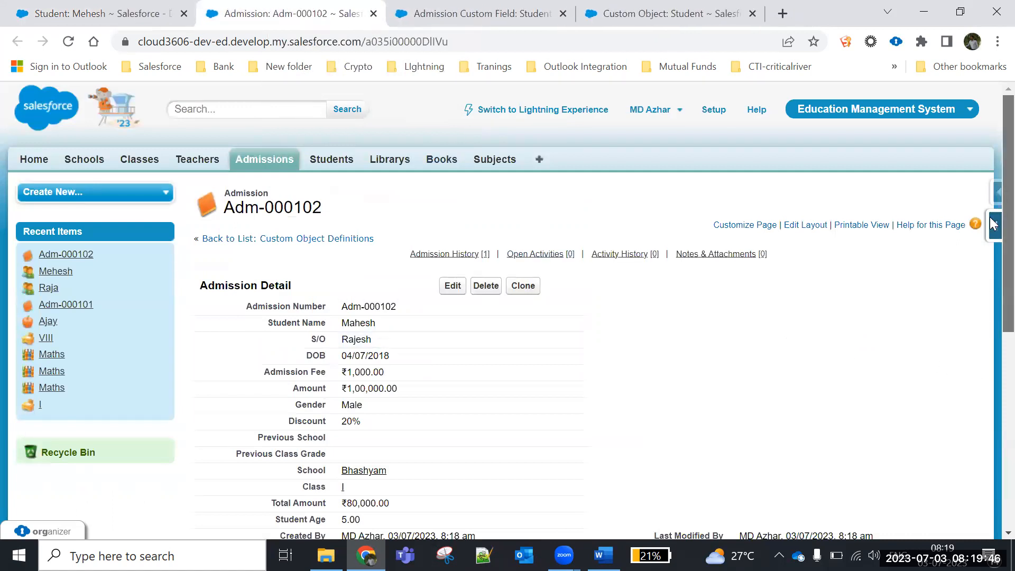
- Compare the linked admission's details with the fields on the student record
scroll(363, 241, "down", 2)
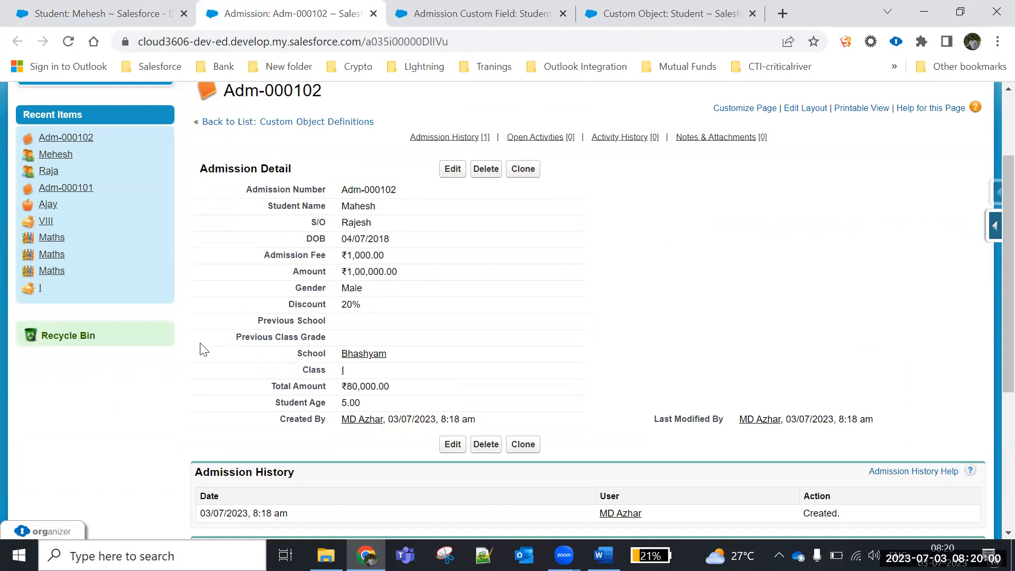
left_click(105, 15)
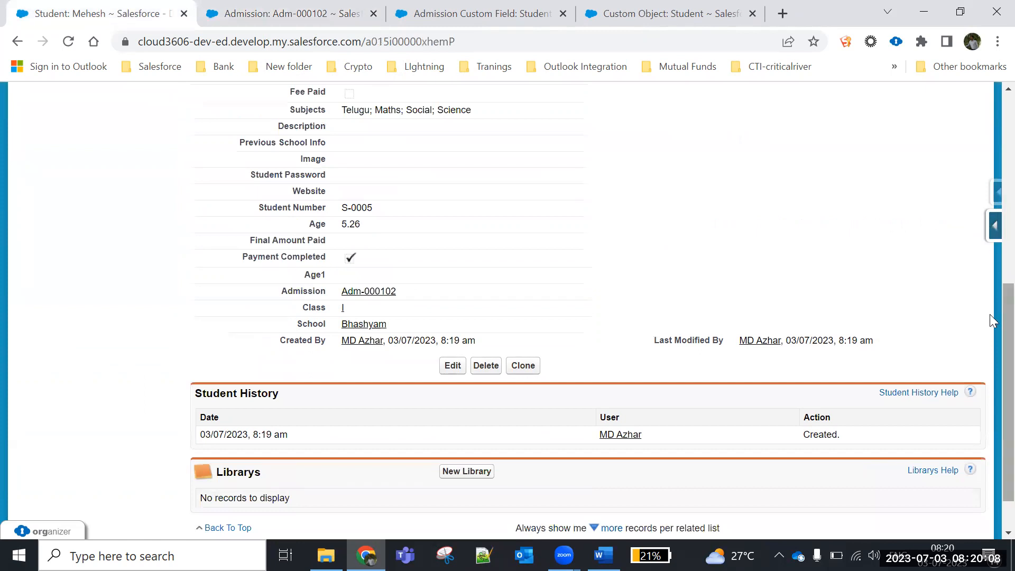
left_click_drag(989, 321, 989, 273)
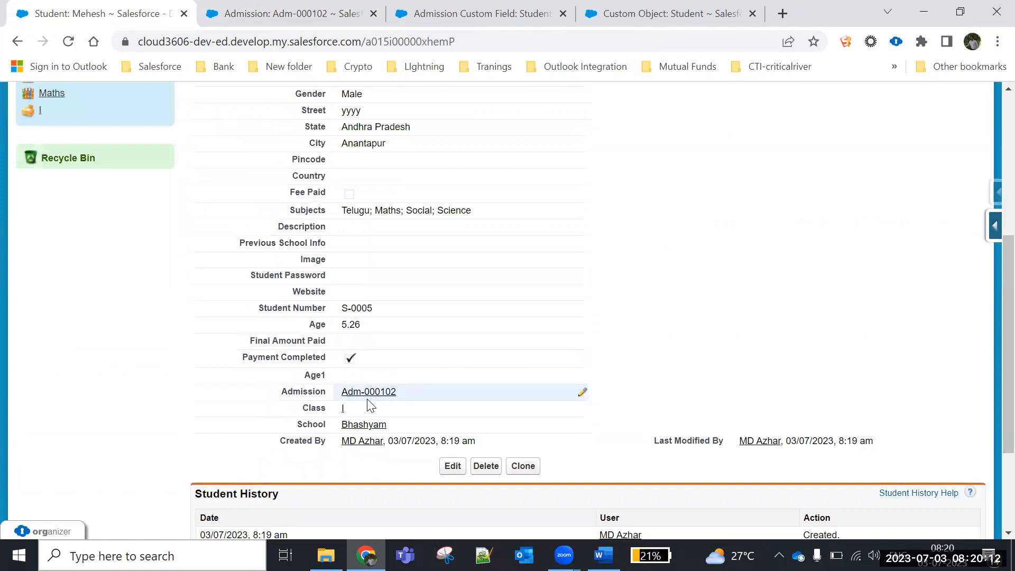
left_click(300, 15)
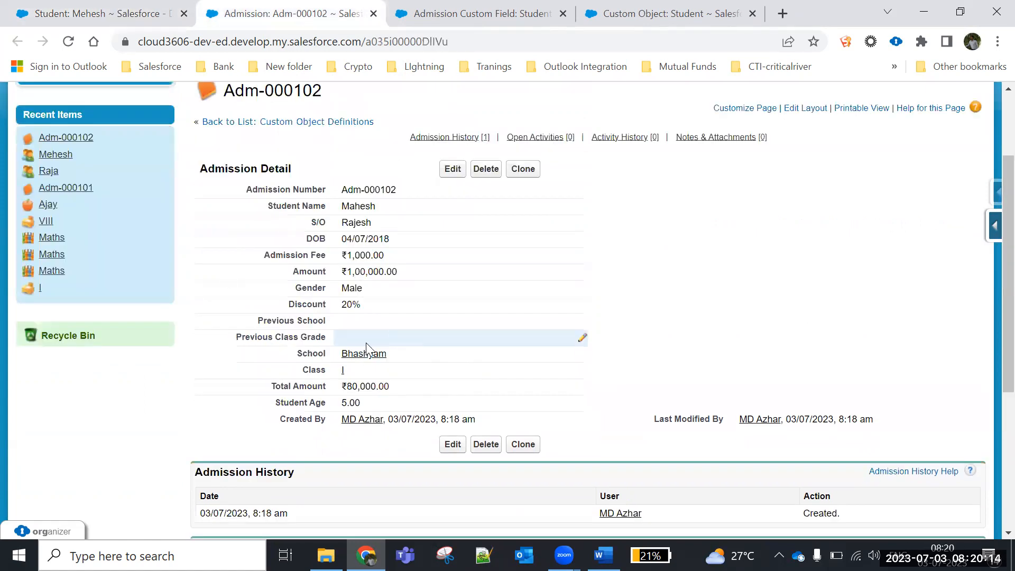
left_click(100, 15)
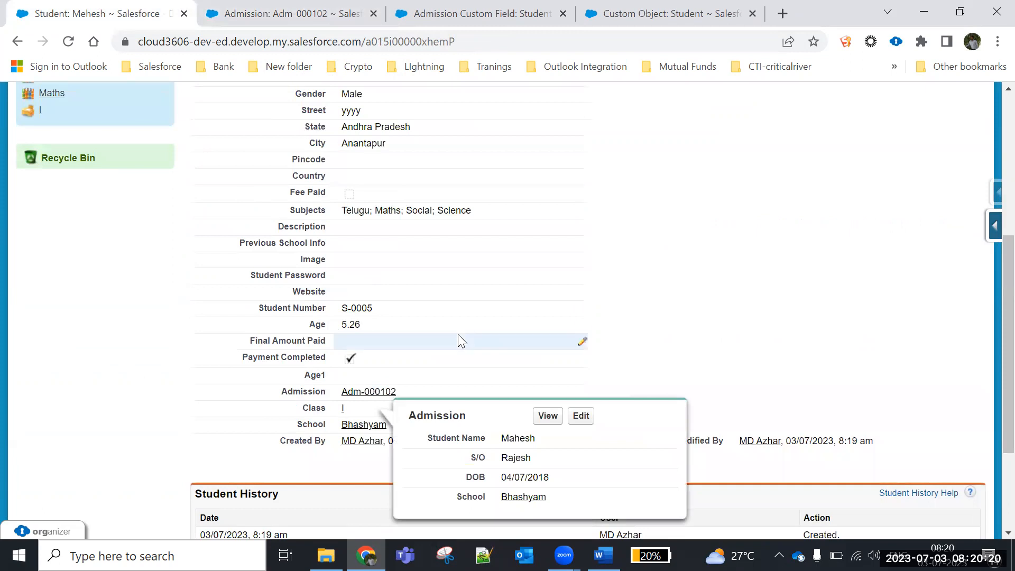
- Remove the Age1 and Age fields from the Student page layout and save the layout
scroll(992, 332, "up", 4)
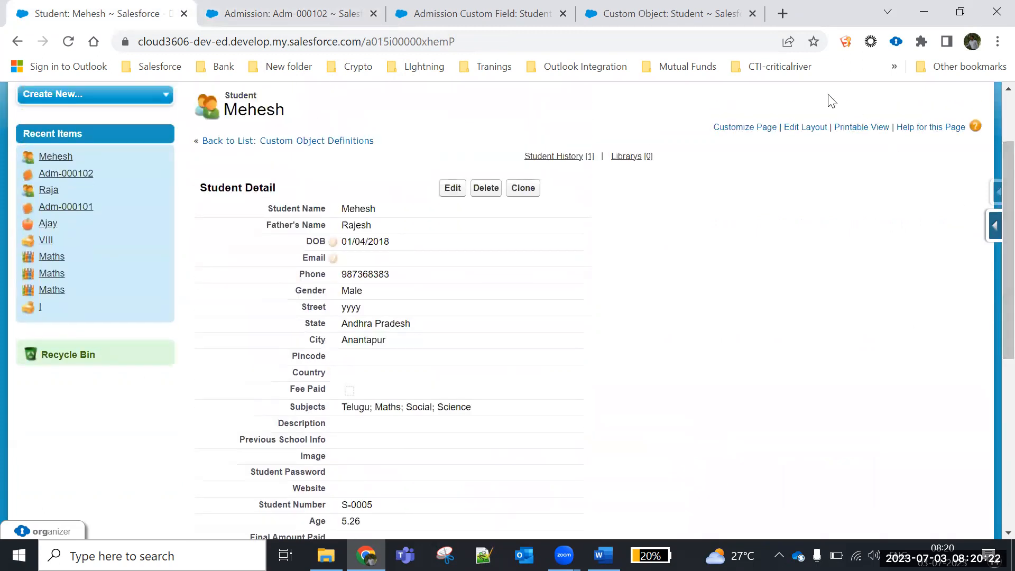
left_click(807, 130)
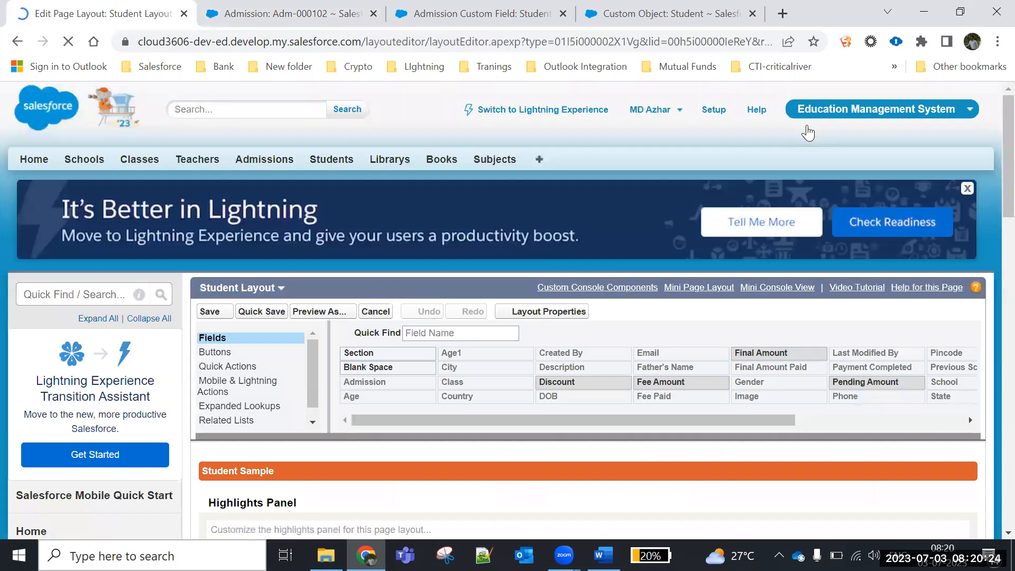
scroll(989, 243, "down", 15)
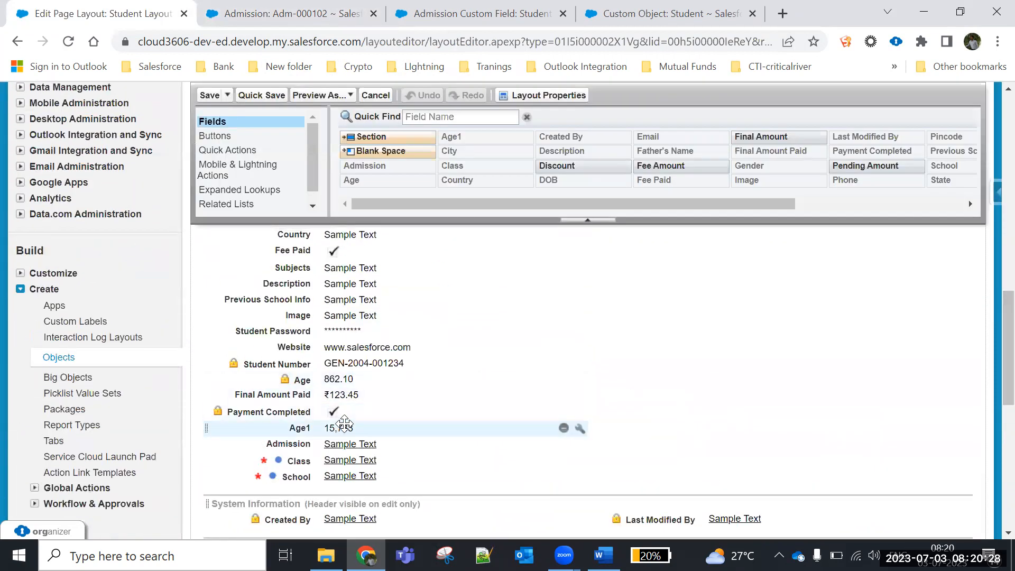
left_click_drag(335, 428, 504, 131)
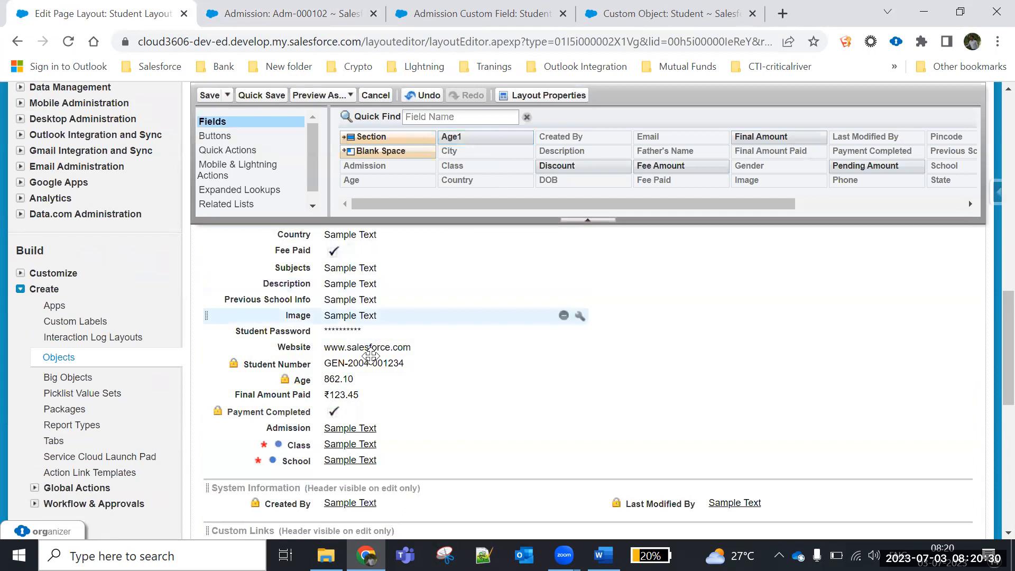
left_click_drag(569, 379, 492, 161)
left_click(206, 95)
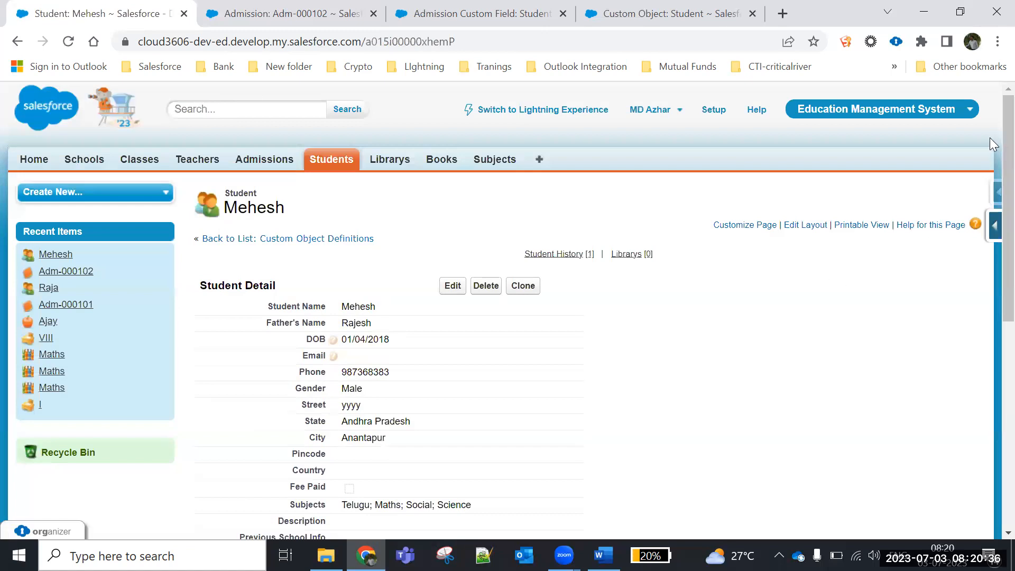
- Check the student's remaining detail fields and examine Amount, Total Amount and Student Age on the linked admission
left_click_drag(992, 141, 993, 262)
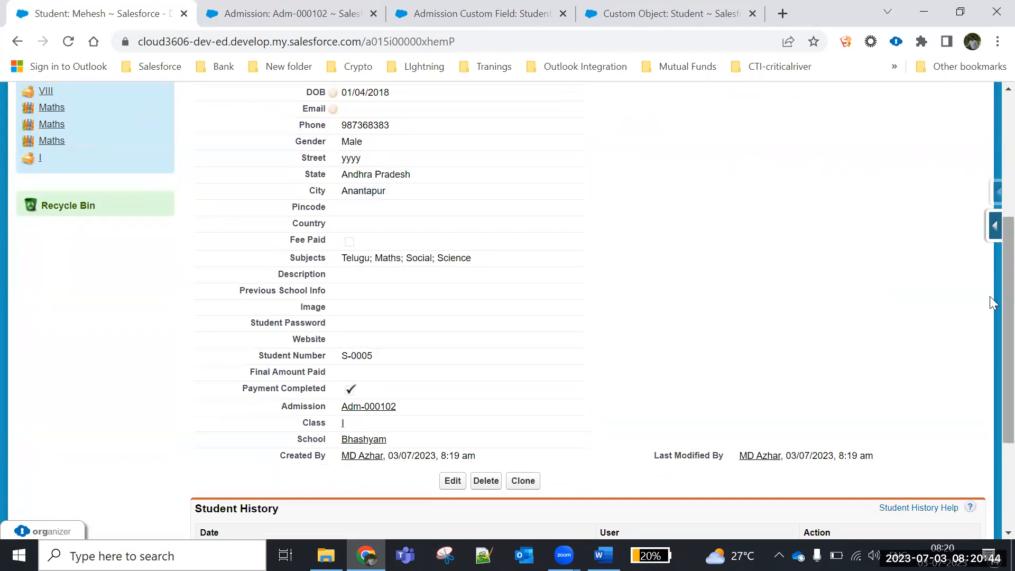
left_click_drag(1005, 299, 1004, 260)
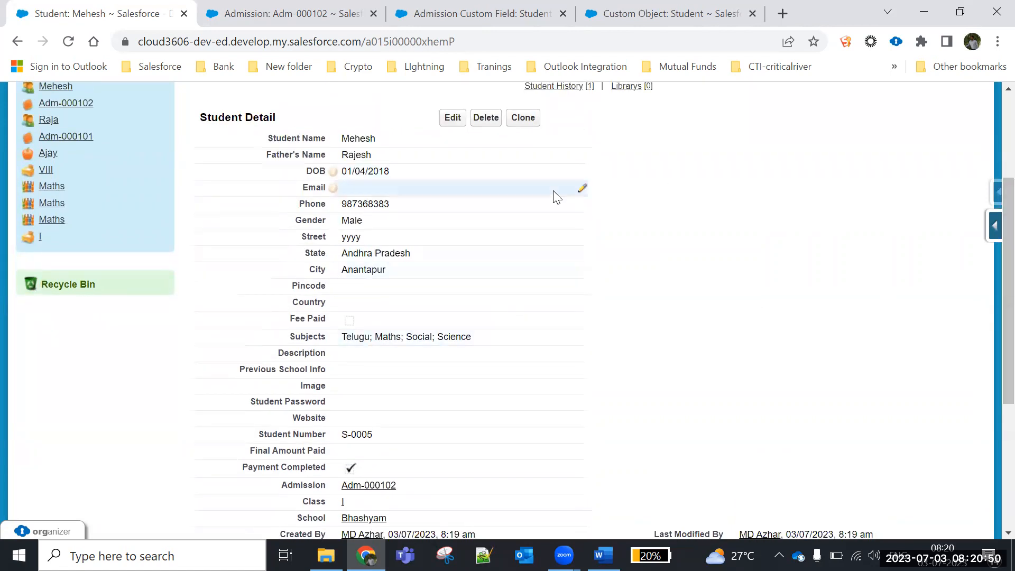
left_click(280, 12)
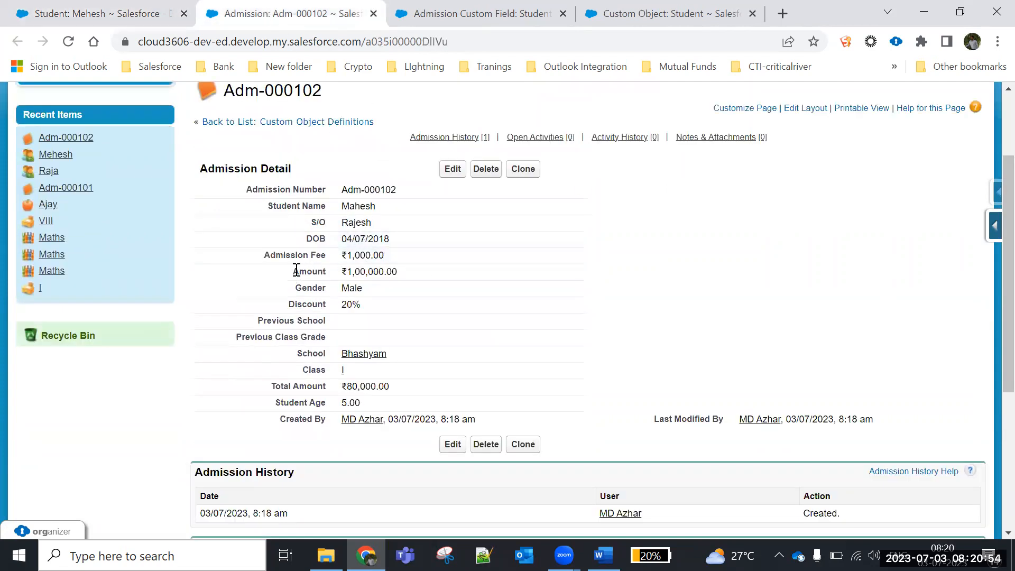
left_click_drag(296, 270, 390, 275)
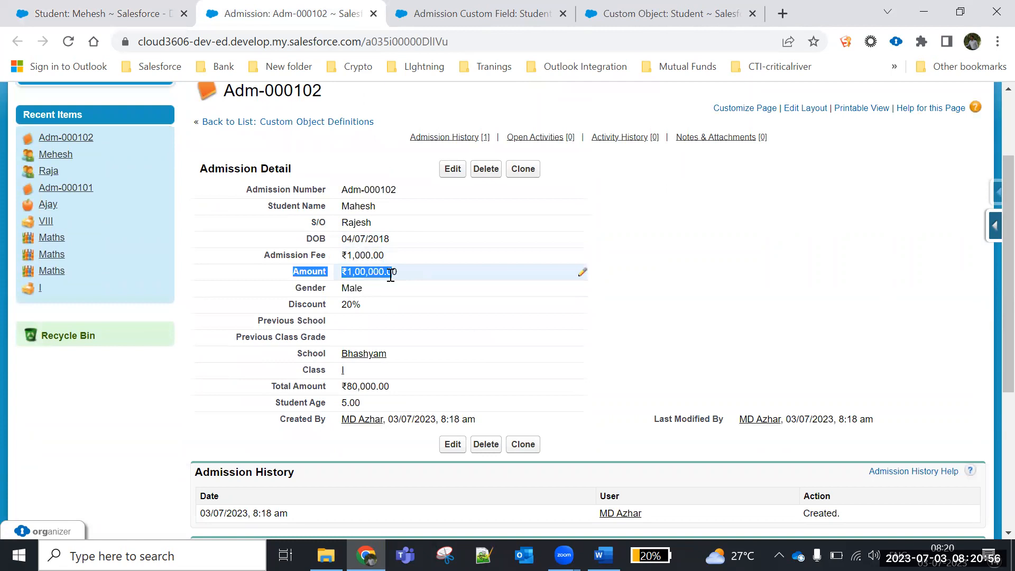
left_click(271, 386)
left_click_drag(271, 387, 420, 390)
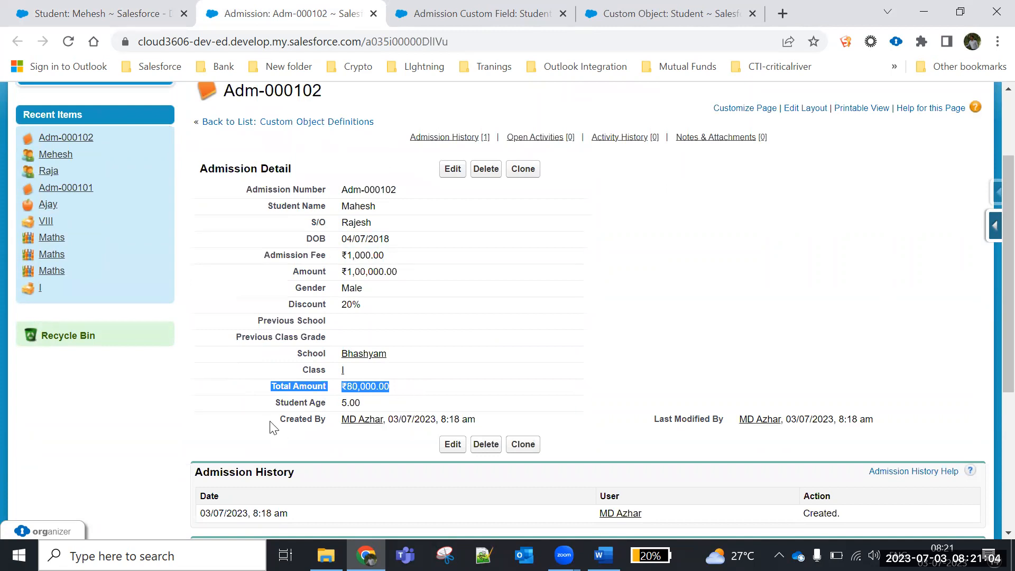
left_click_drag(276, 402, 365, 403)
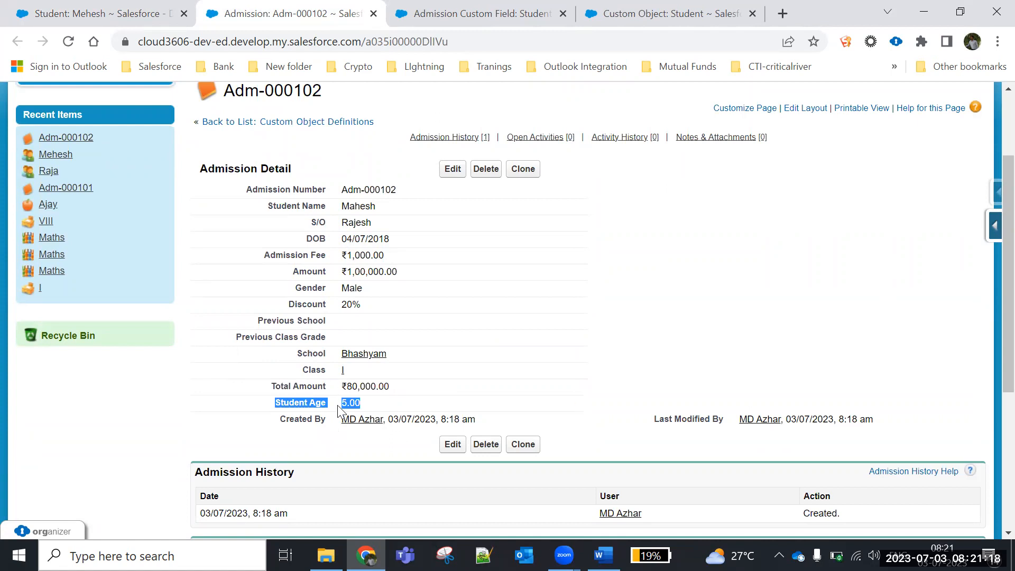
- Open the Student object's custom fields list from the student record and place its tab after the admission's tab
left_click(142, 11)
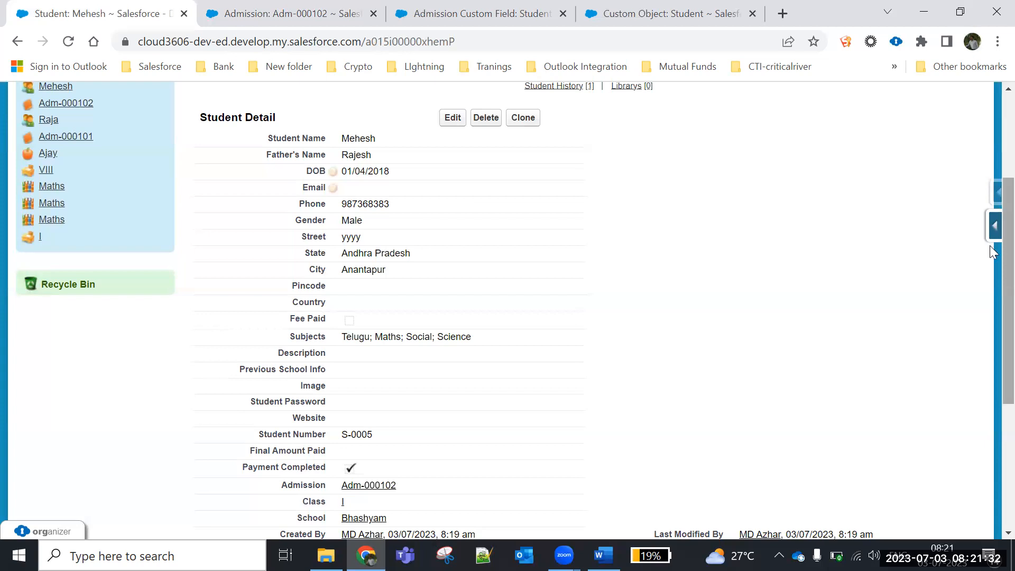
scroll(993, 280, "down", 1)
scroll(992, 280, "down", 1)
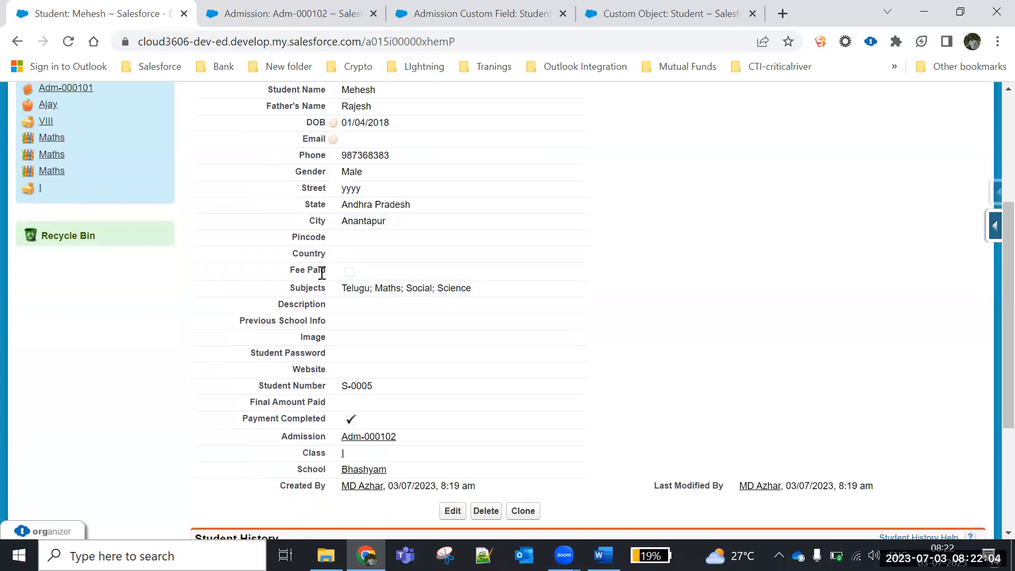
left_click(994, 231)
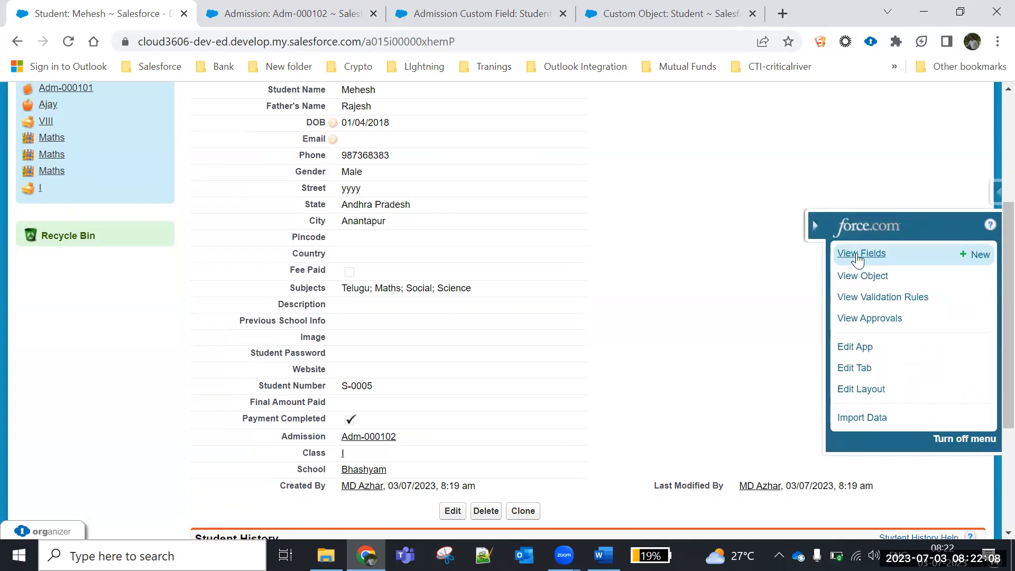
left_click(857, 258)
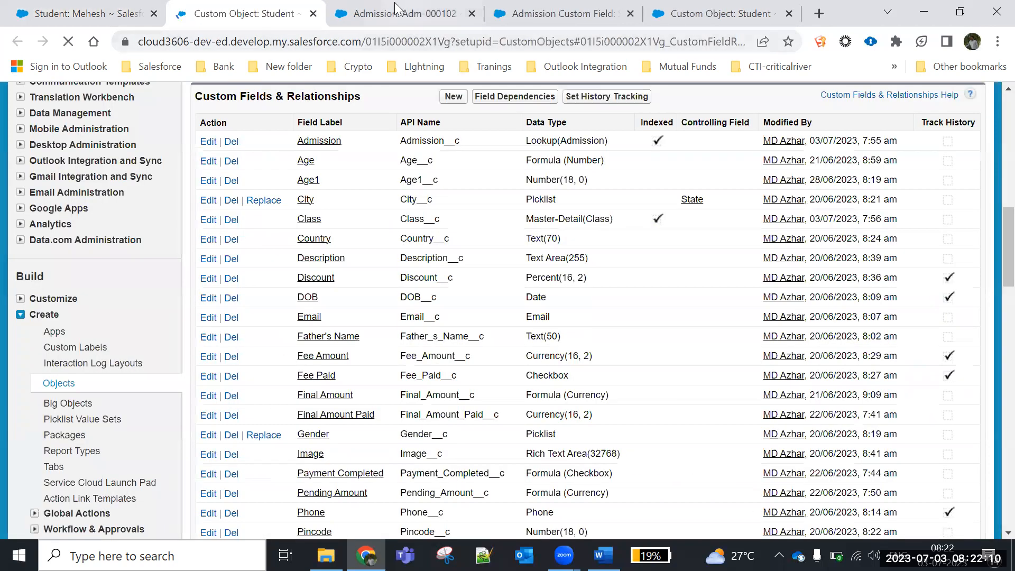
left_click_drag(399, 13, 240, 20)
left_click(396, 14)
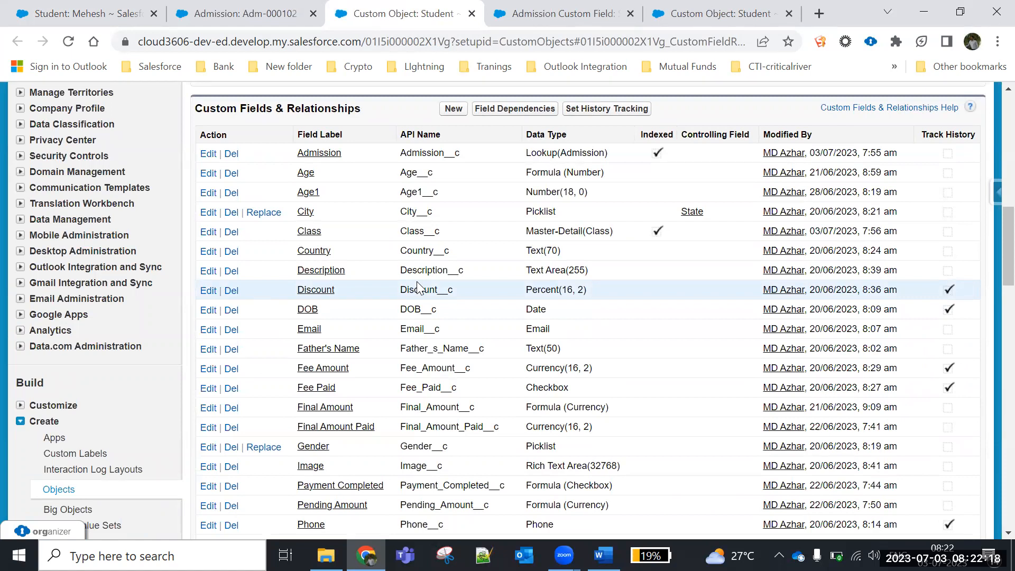
- Switch between the admission and student records to compare their amount and age fields
left_click(224, 16)
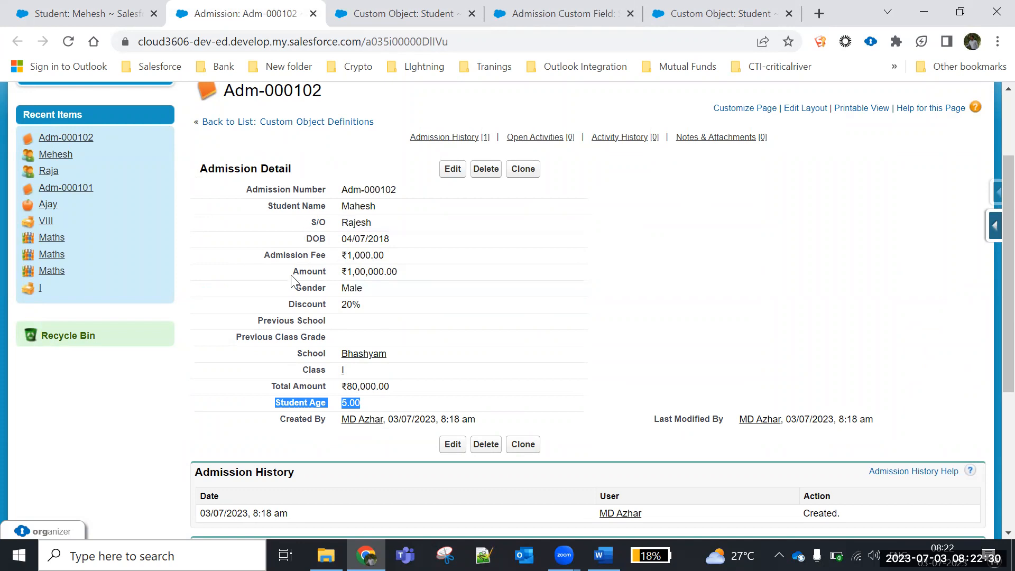
left_click(116, 11)
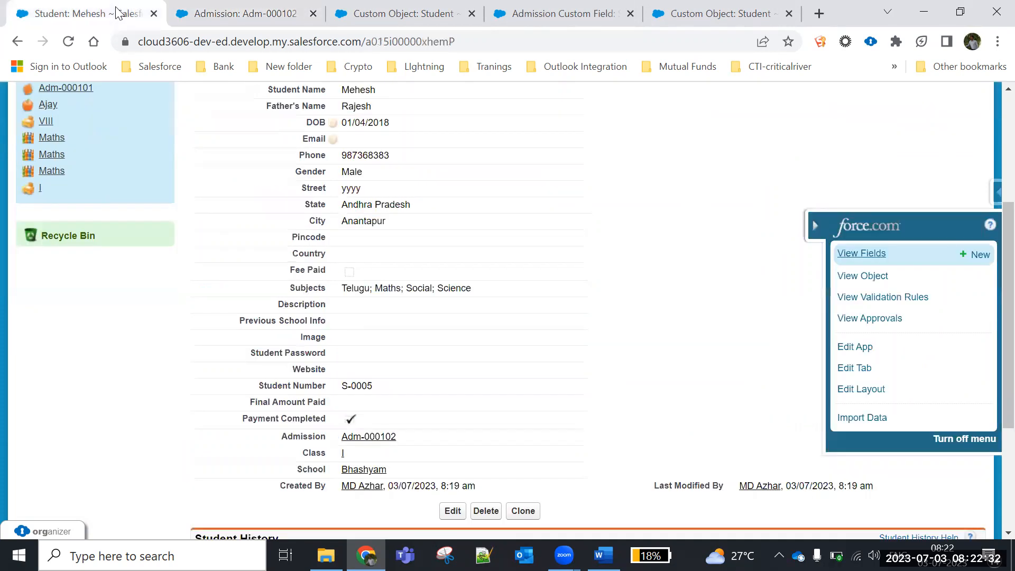
left_click(259, 19)
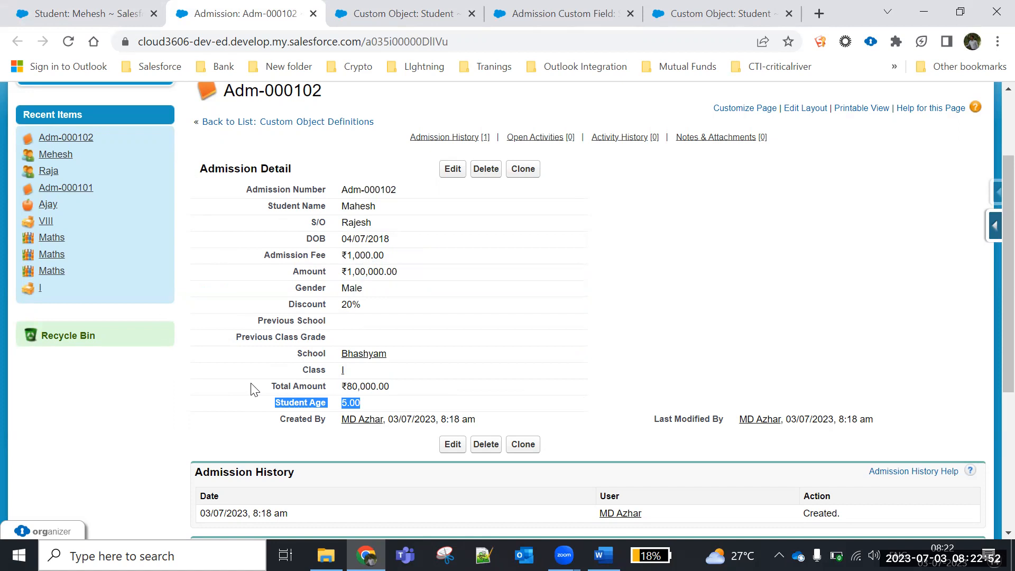
- Start a new custom field on the Student object and choose Formula as its data type
left_click(106, 10)
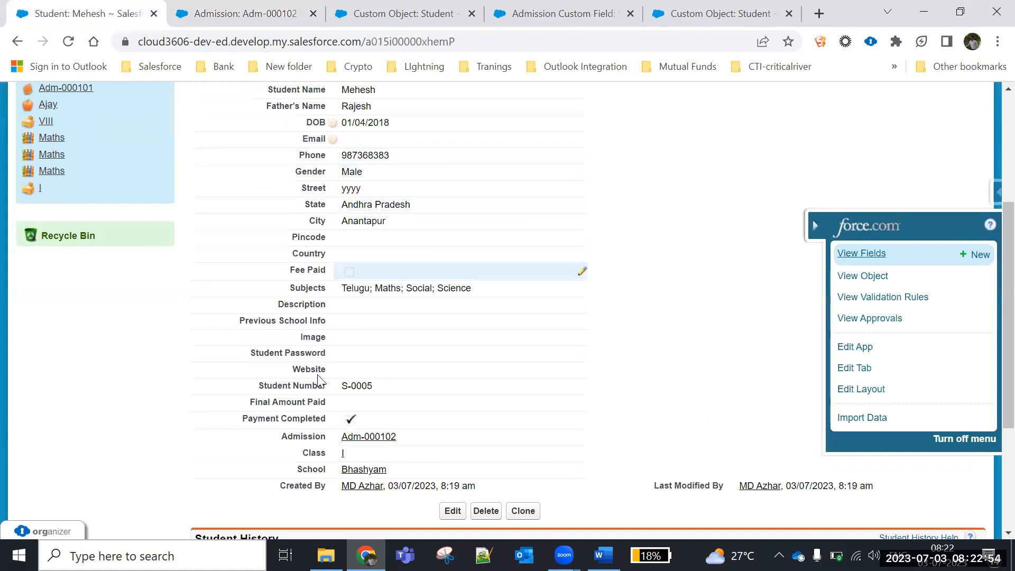
left_click(408, 11)
left_click(456, 111)
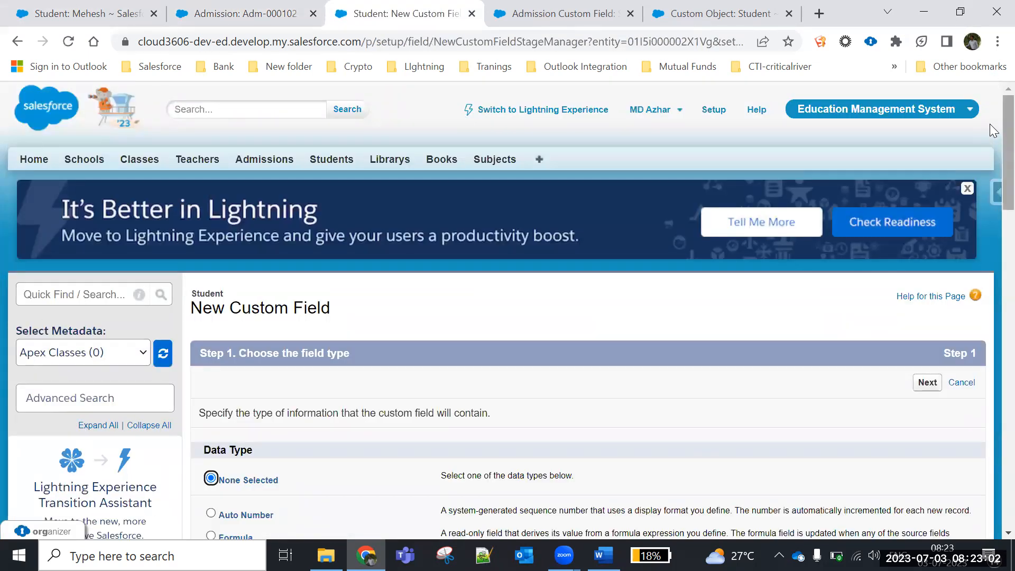
scroll(687, 227, "down", 5)
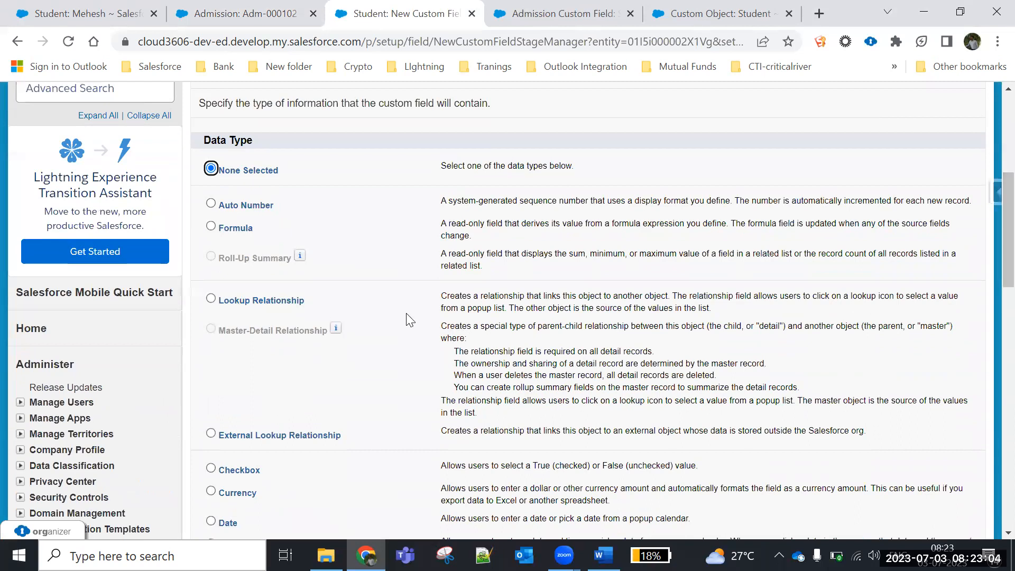
left_click(211, 226)
left_click(112, 16)
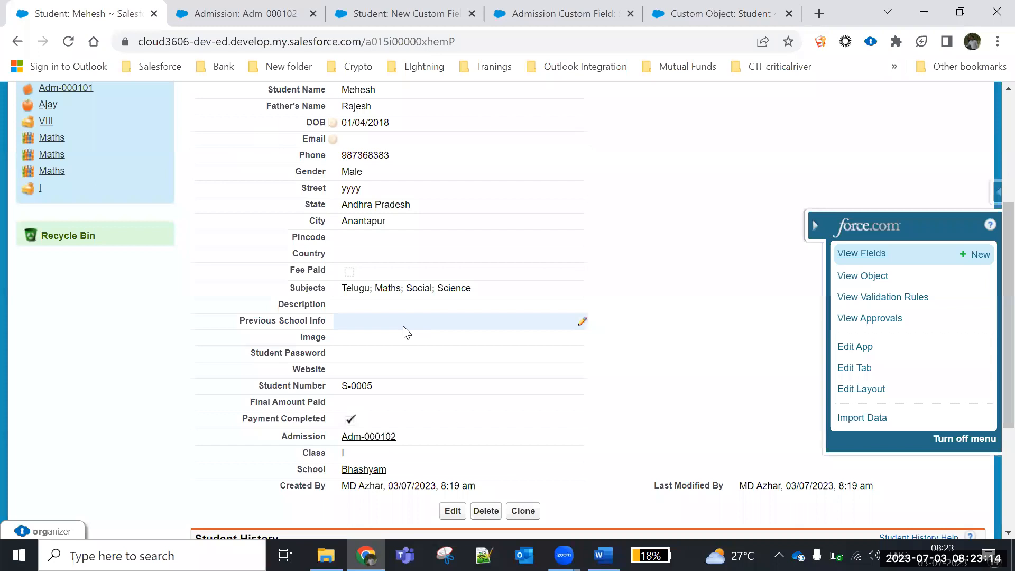
left_click(423, 18)
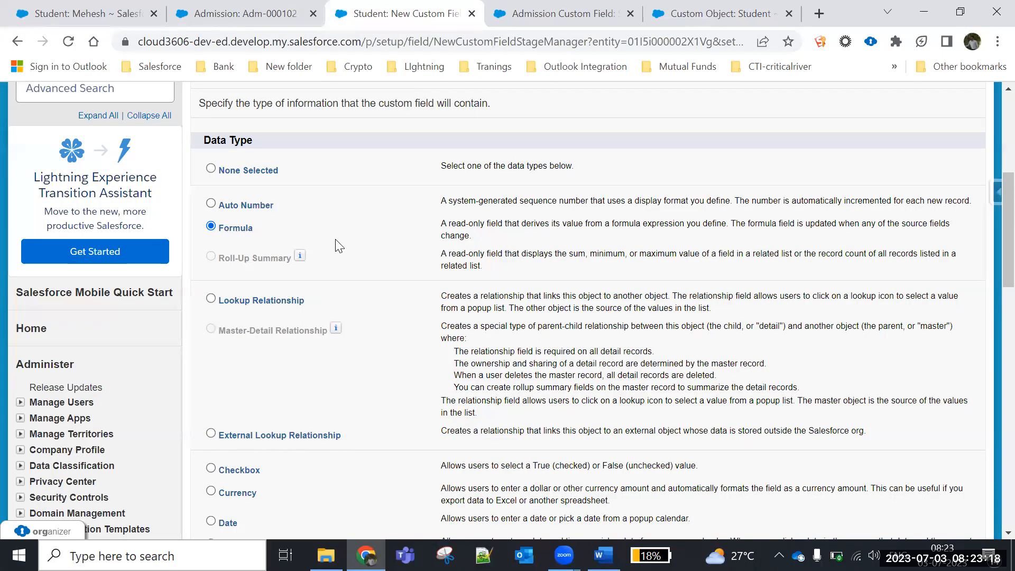
left_click_drag(989, 240, 989, 426)
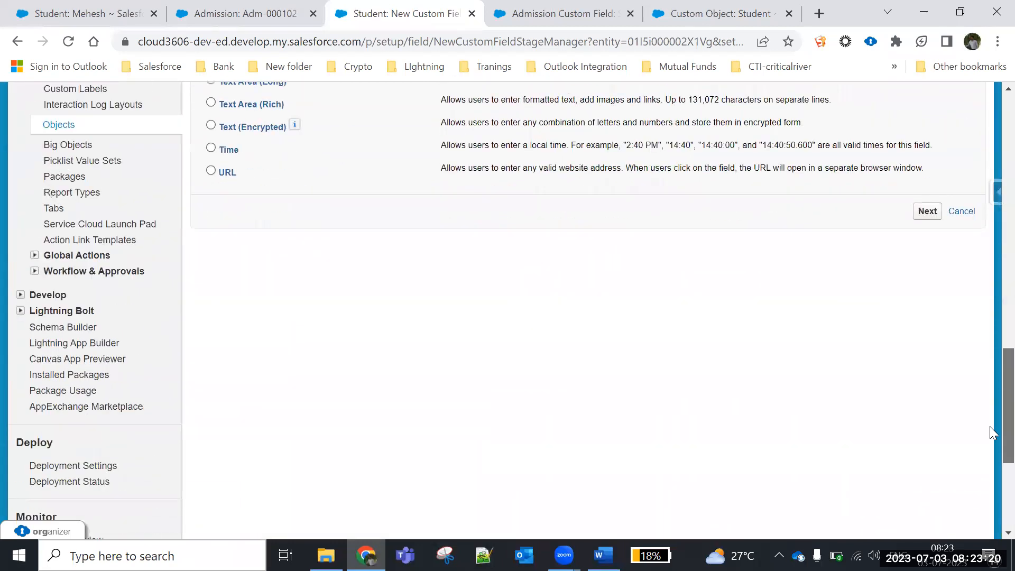
left_click(927, 173)
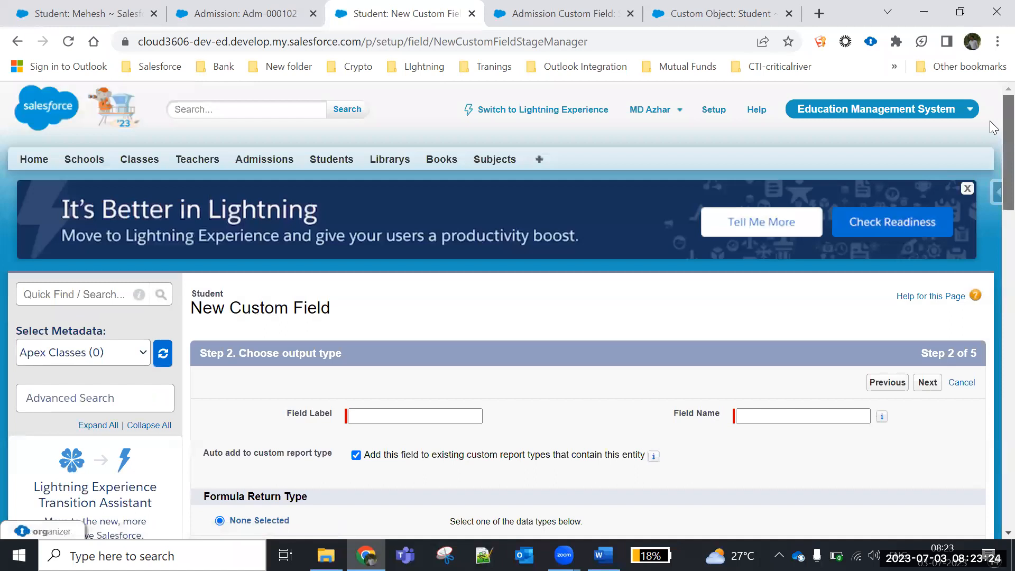
- Label the new formula field "Total Amount to be paid" and let its field name fill in from the label
left_click_drag(990, 121, 993, 193)
left_click(440, 146)
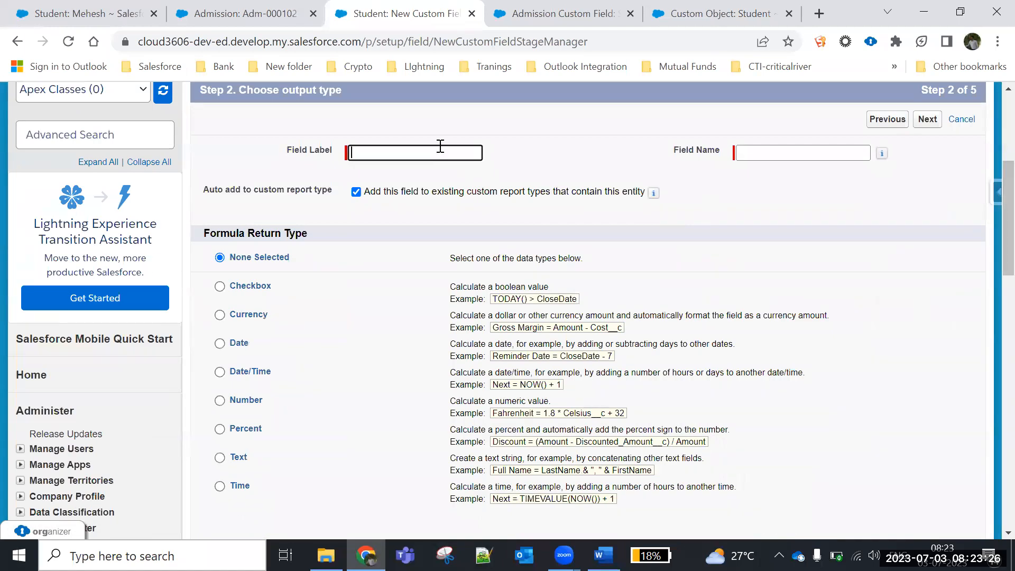
type("Sudent ")
type("total")
key("BackSpace")
key("BackSpace")
key("BackSpace")
key("BackSpace")
key("BackSpace")
key("BackSpace")
key("BackSpace")
key("BackSpace")
key("BackSpace")
key("BackSpace")
key("BackSpace")
type("Total Amount to be paid")
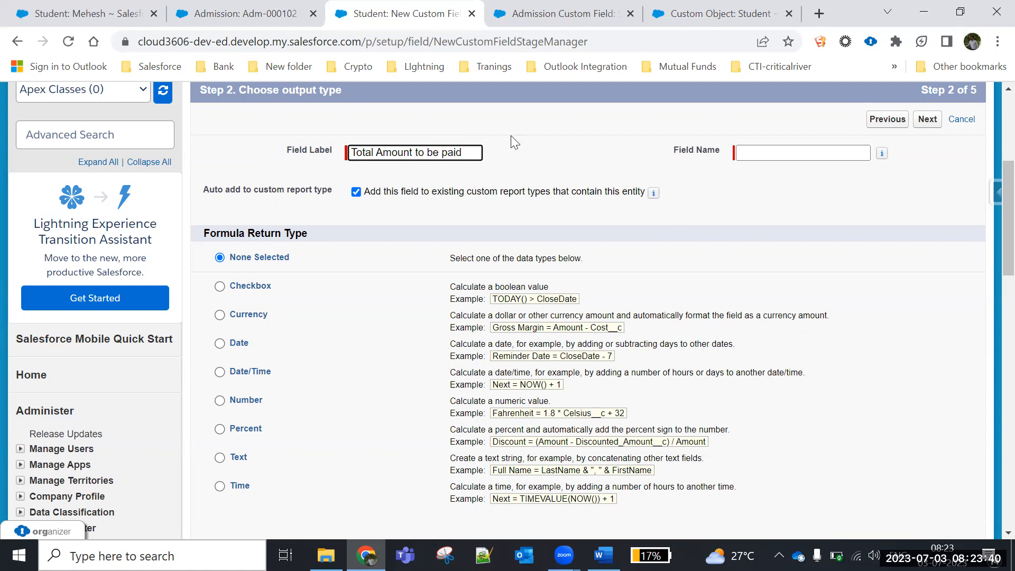
left_click(568, 144)
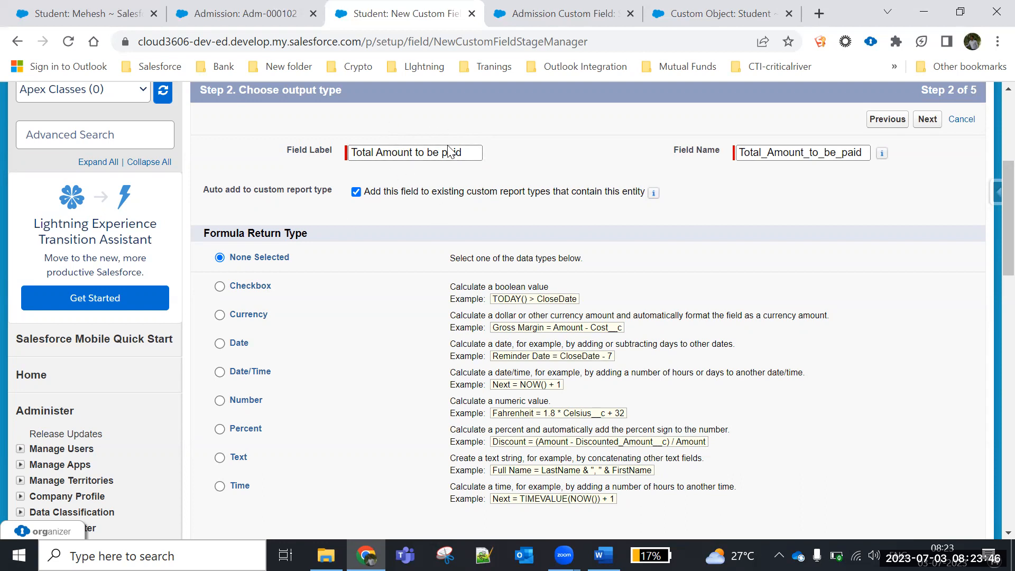
- Set the formula return type to Currency and continue to the formula entry step
left_click(220, 316)
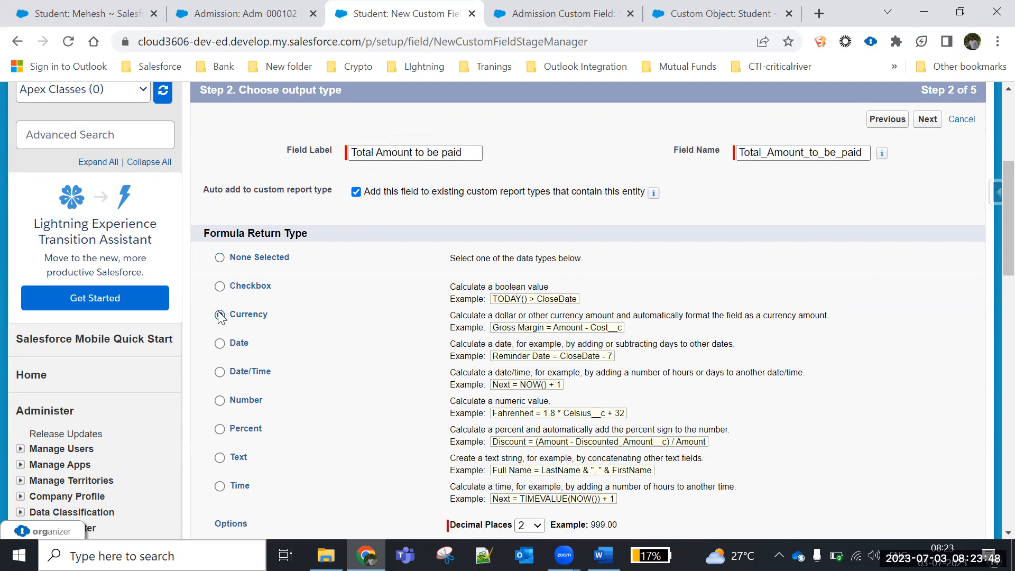
scroll(991, 238, "down", 6)
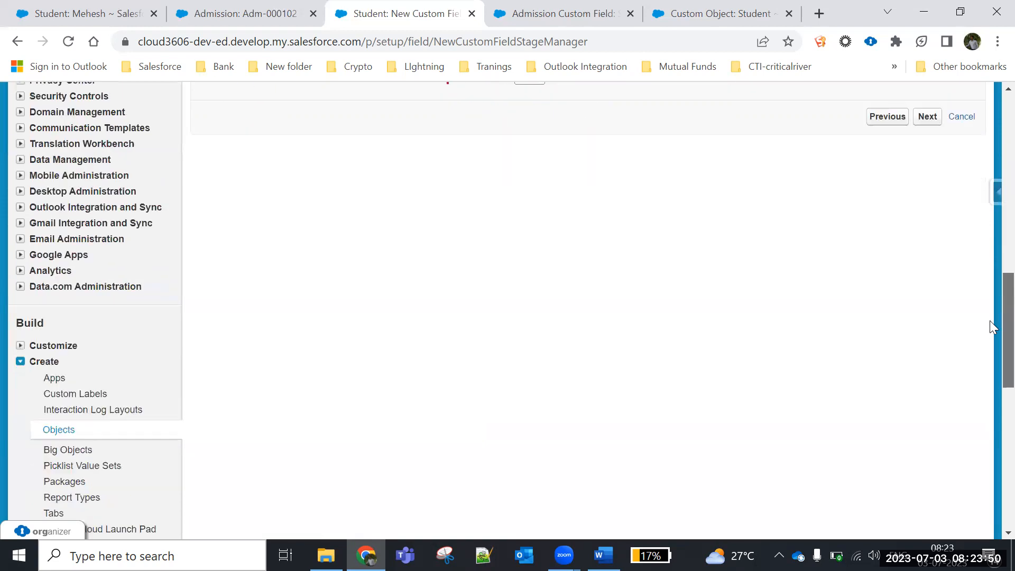
left_click(926, 210)
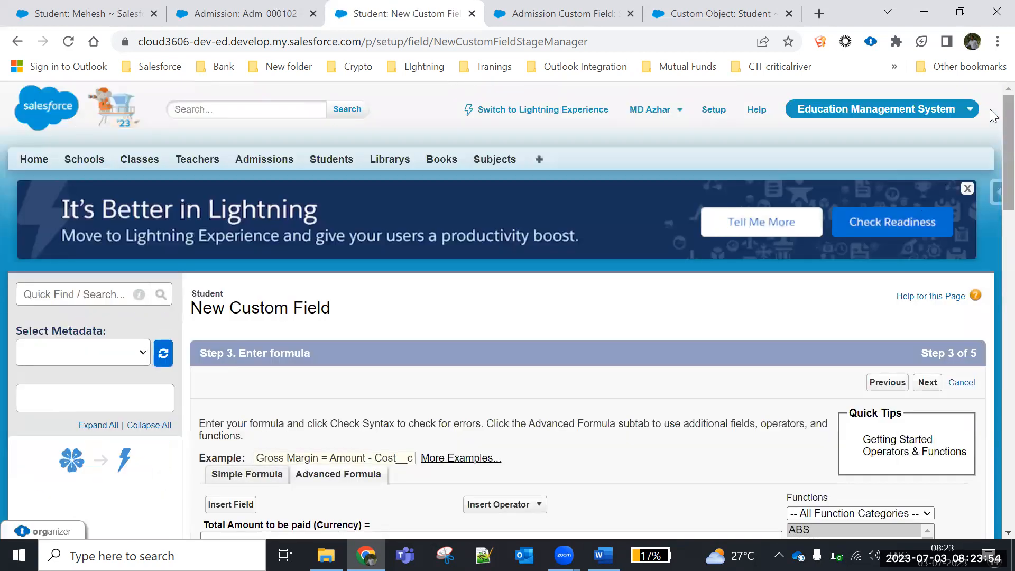
- Examine the Total Amount, Amount and Discount fields on the linked admission and compare them with the student record
scroll(992, 180, "down", 6)
scroll(993, 192, "up", 1)
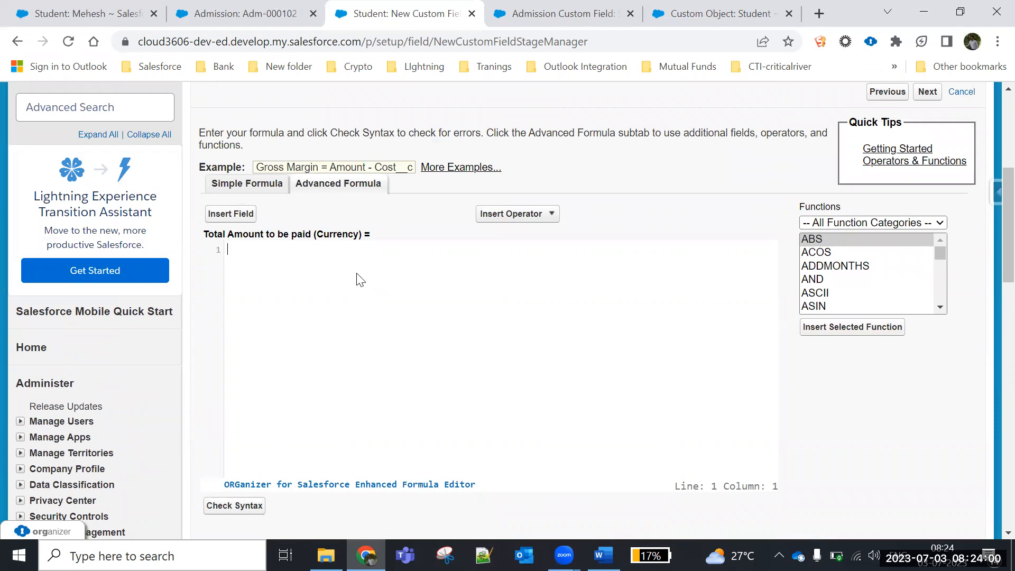
left_click(243, 14)
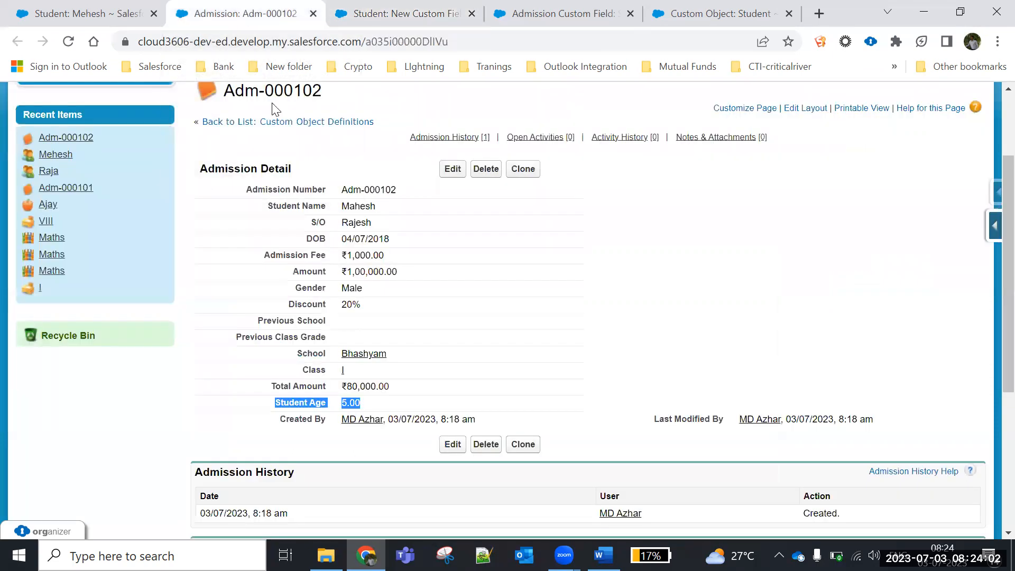
left_click_drag(275, 385, 402, 387)
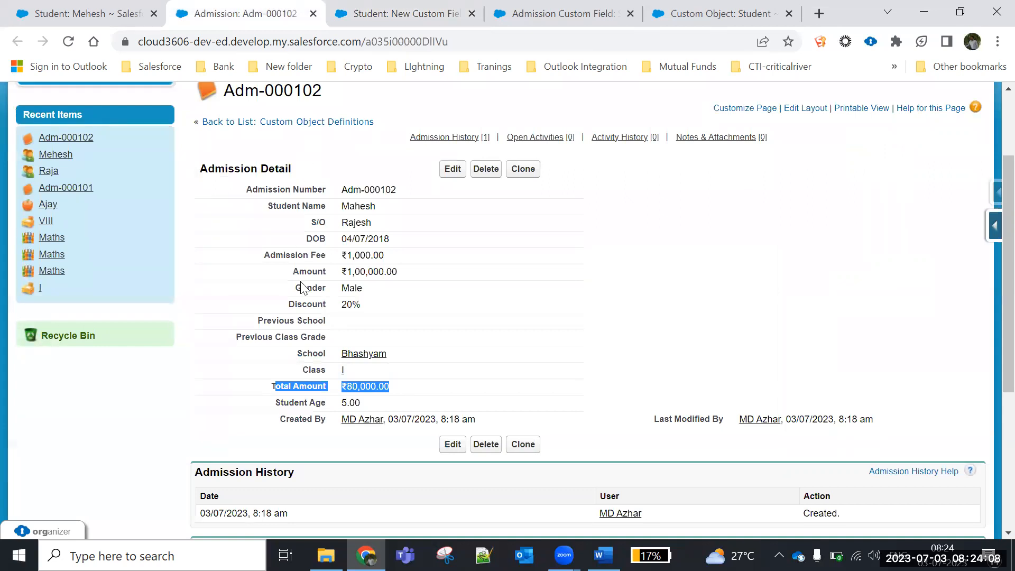
left_click_drag(297, 271, 403, 275)
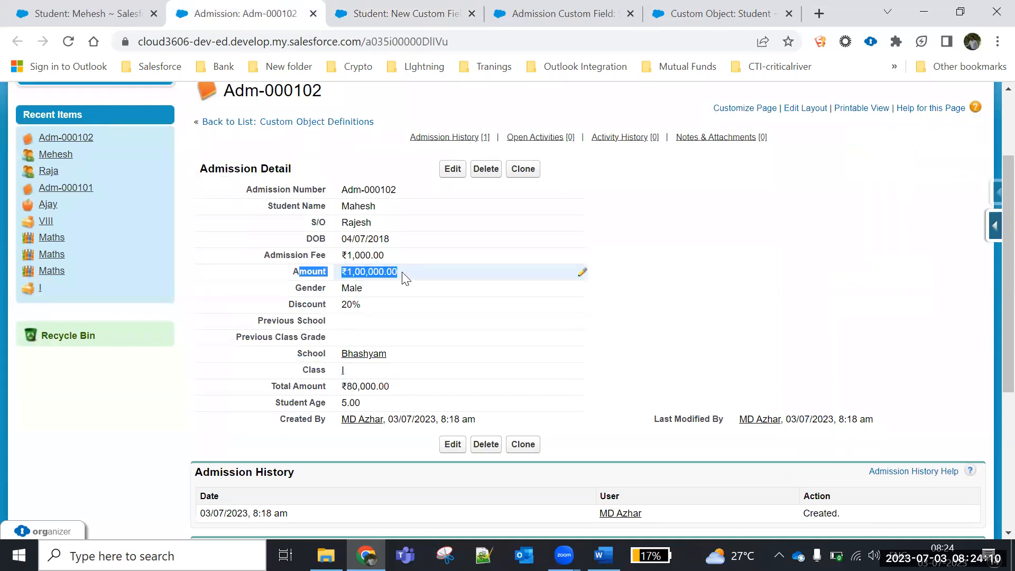
left_click_drag(296, 306, 380, 300)
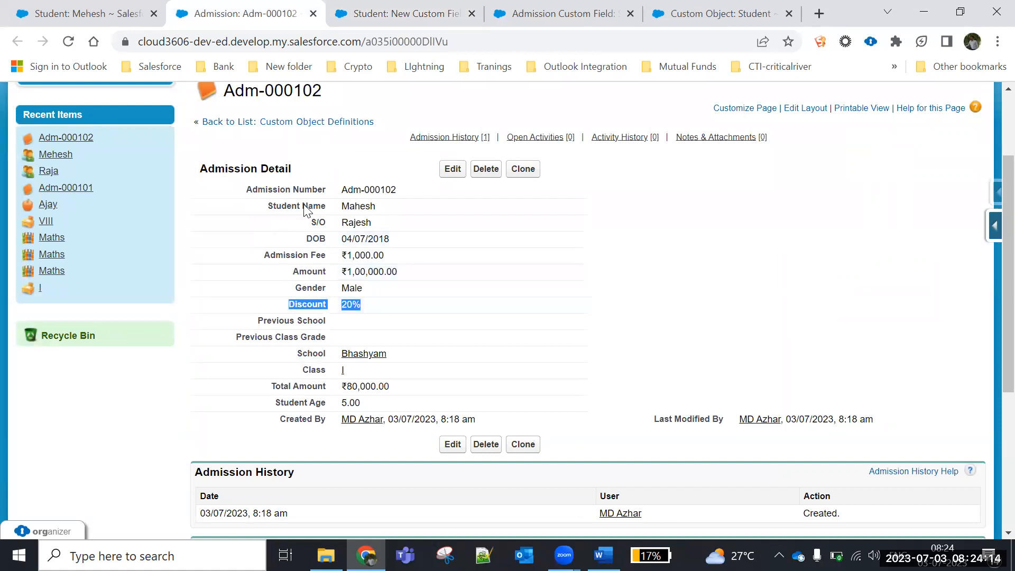
left_click(91, 15)
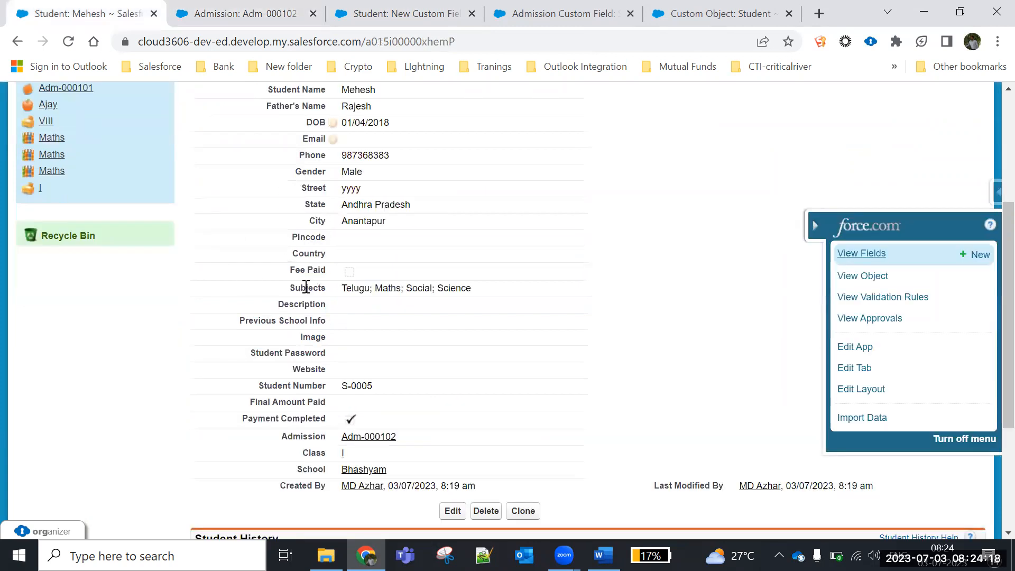
left_click(389, 21)
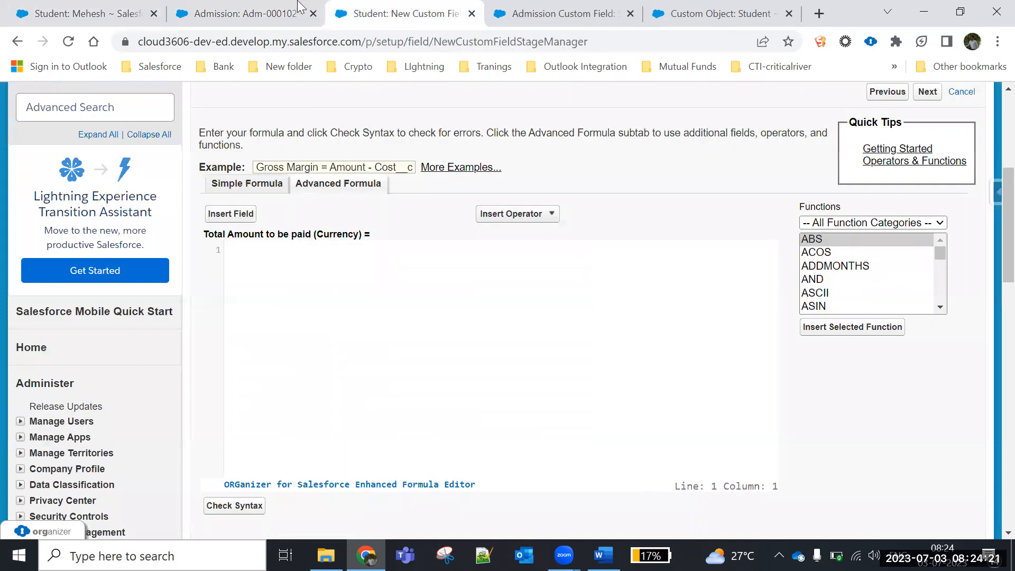
left_click(244, 14)
left_click_drag(273, 389, 412, 391)
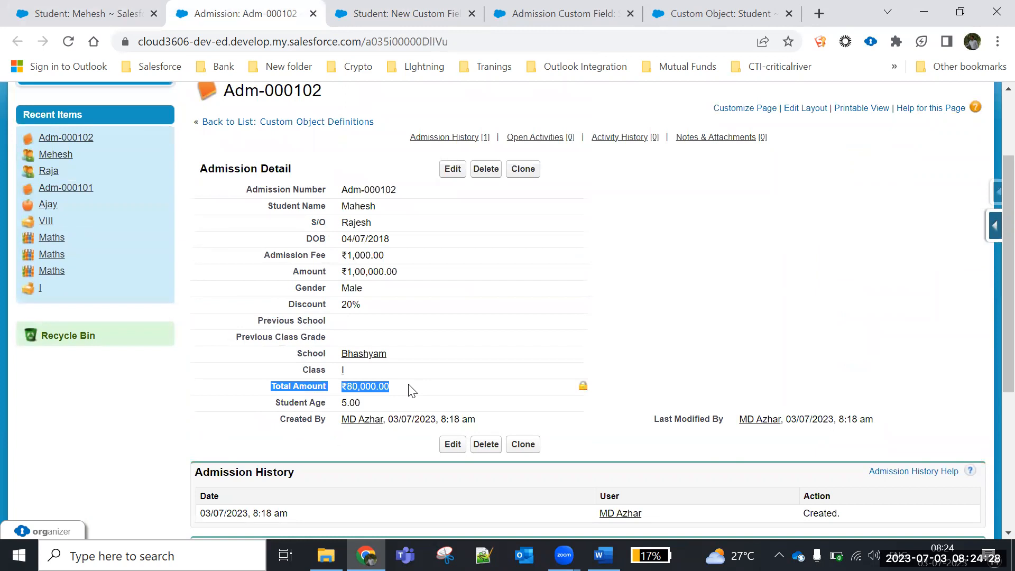
left_click(268, 392)
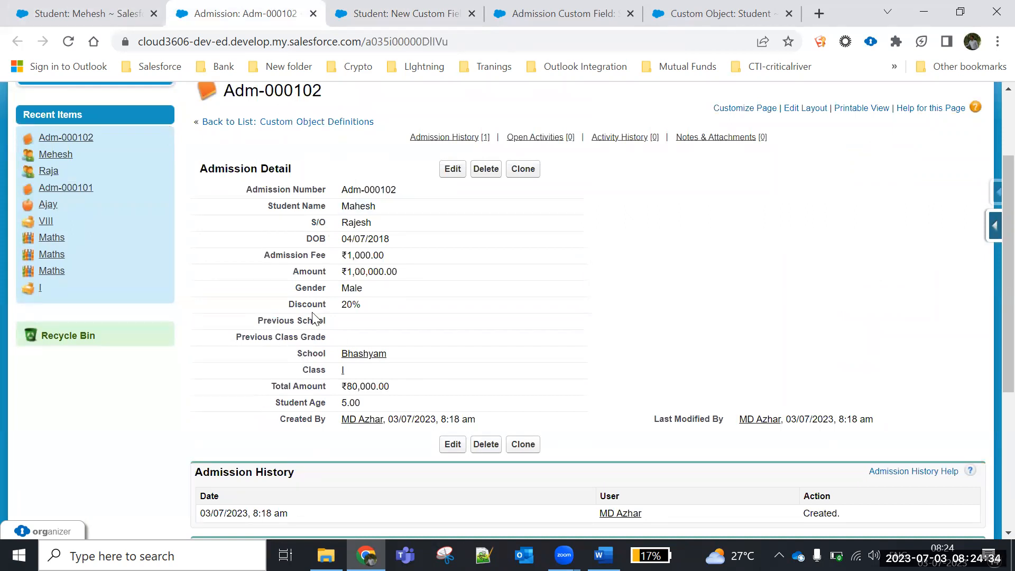
left_click(400, 13)
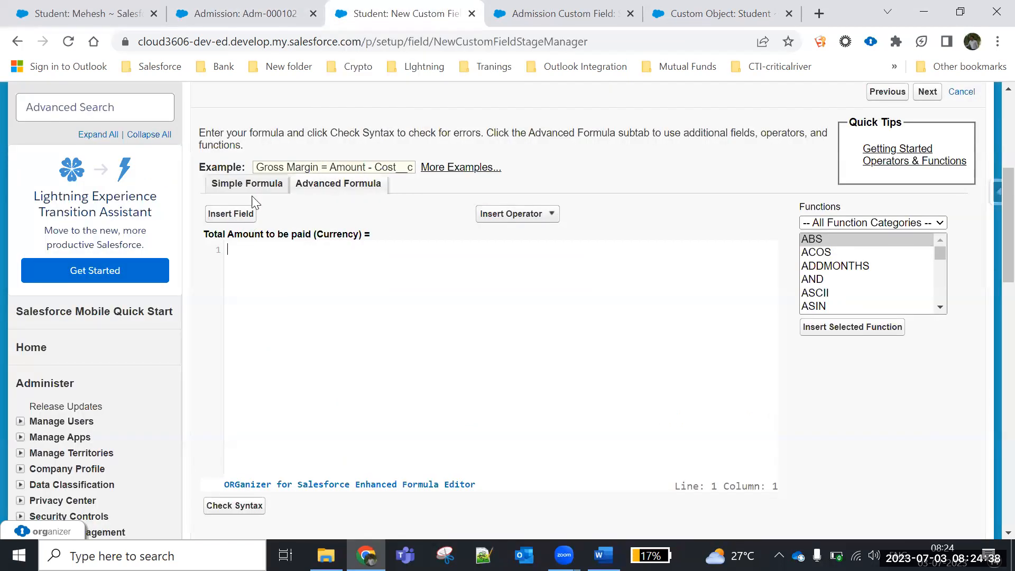
- Insert the related admission's Total Amount field, Admission__r.Total_Amount__c, into the formula
left_click(229, 214)
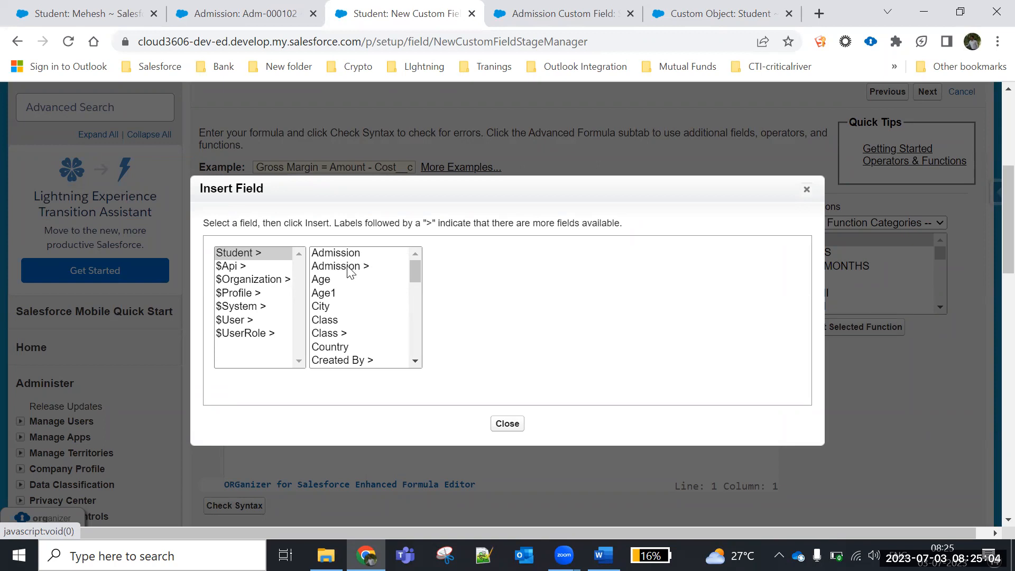
left_click(349, 267)
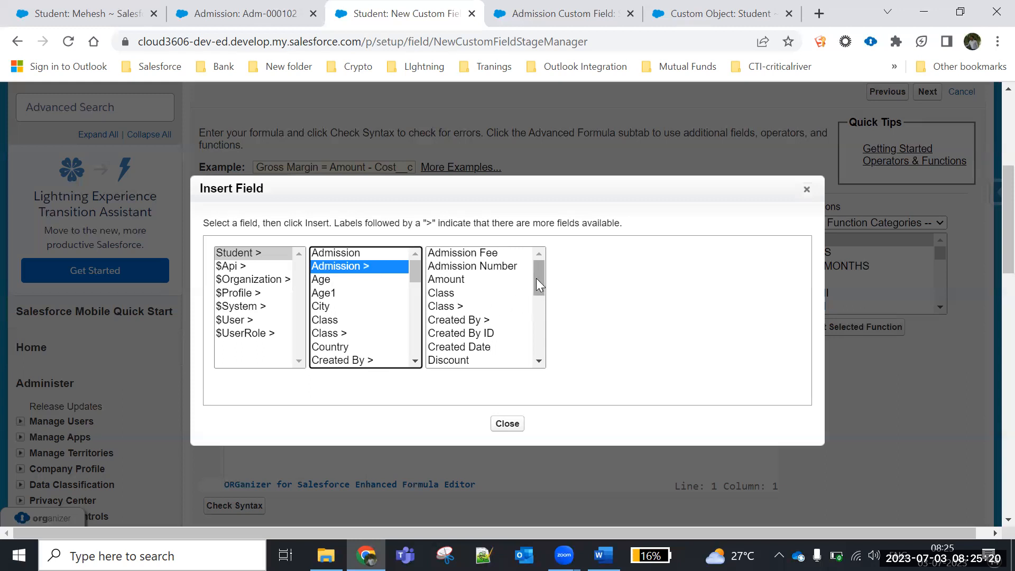
left_click_drag(536, 278, 544, 381)
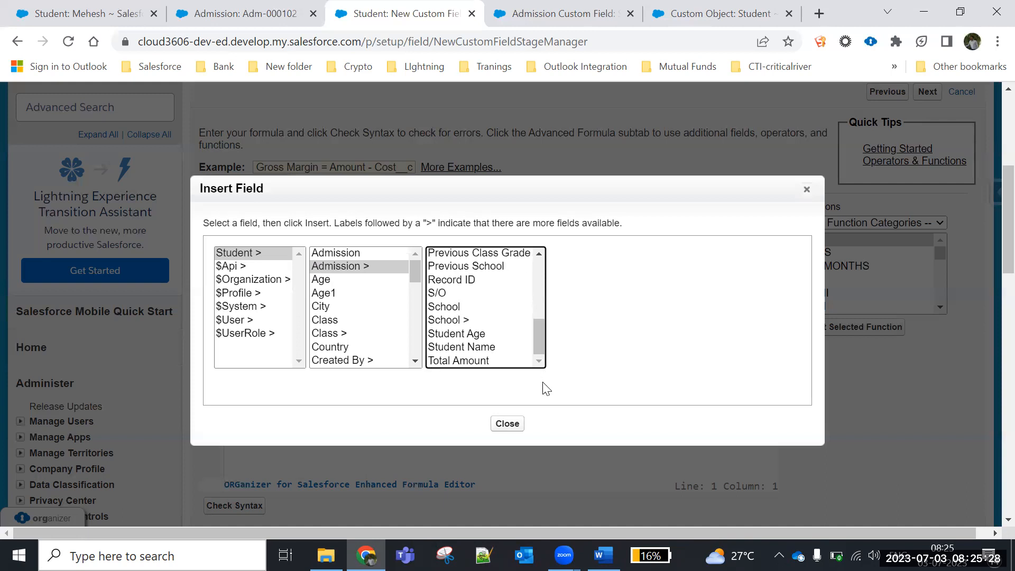
left_click(473, 360)
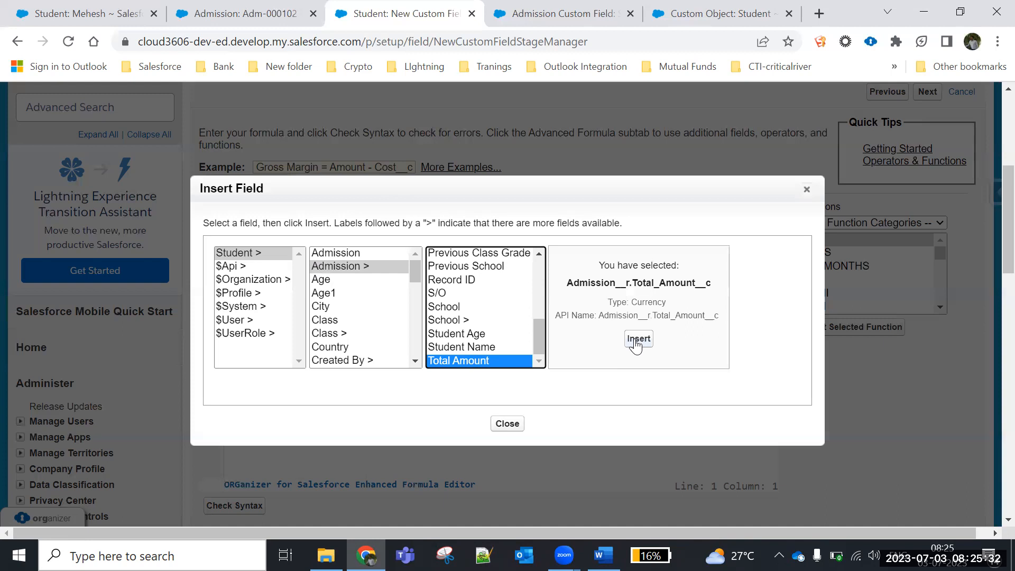
left_click(637, 339)
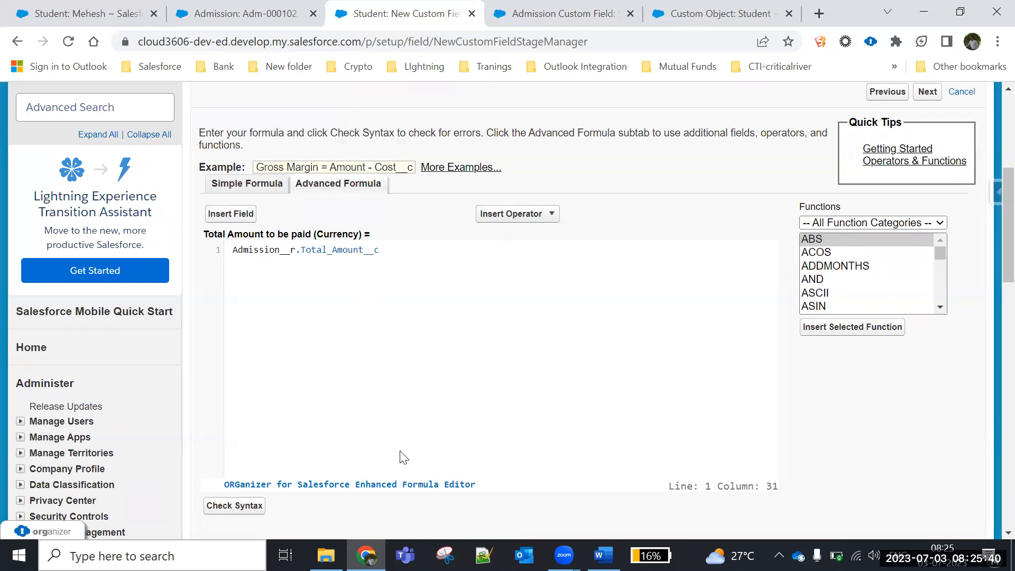
- Switch to the Batch1 document in Word and add the line "Total_Amount__C" below the age note at the end
key("alt+Tab")
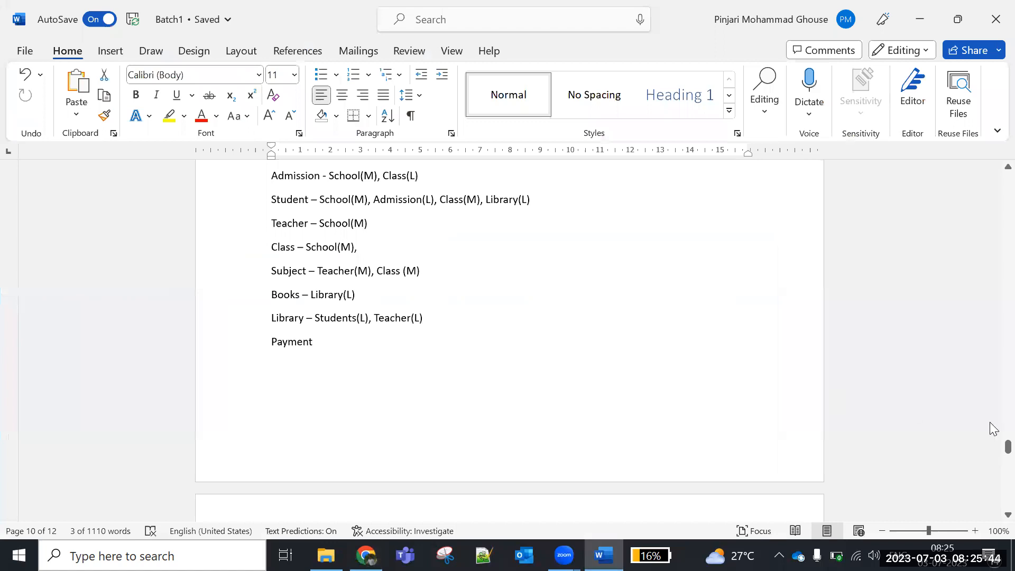
left_click_drag(1008, 447, 993, 481)
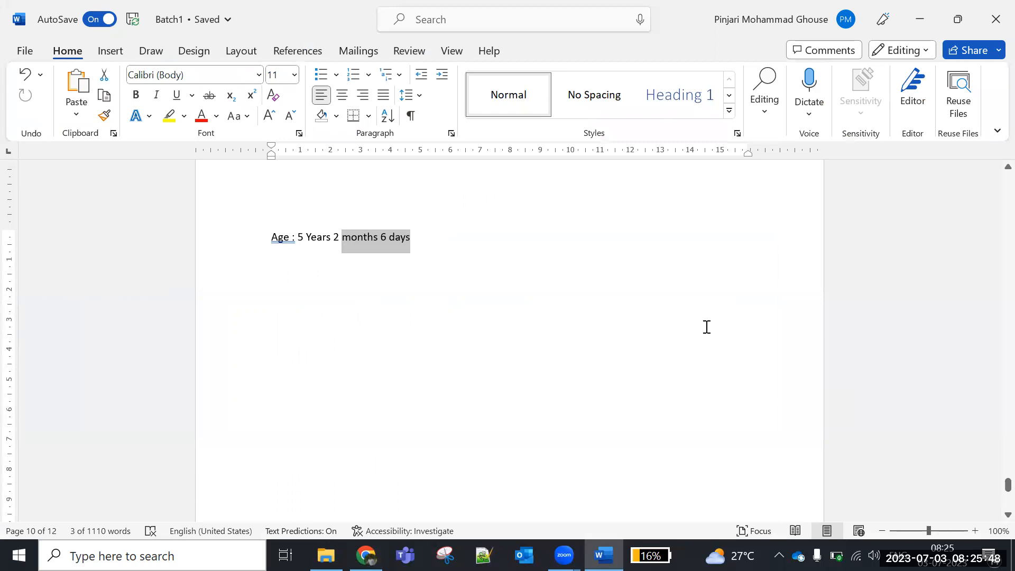
left_click(452, 237)
key("Return")
key("Return")
key("Return")
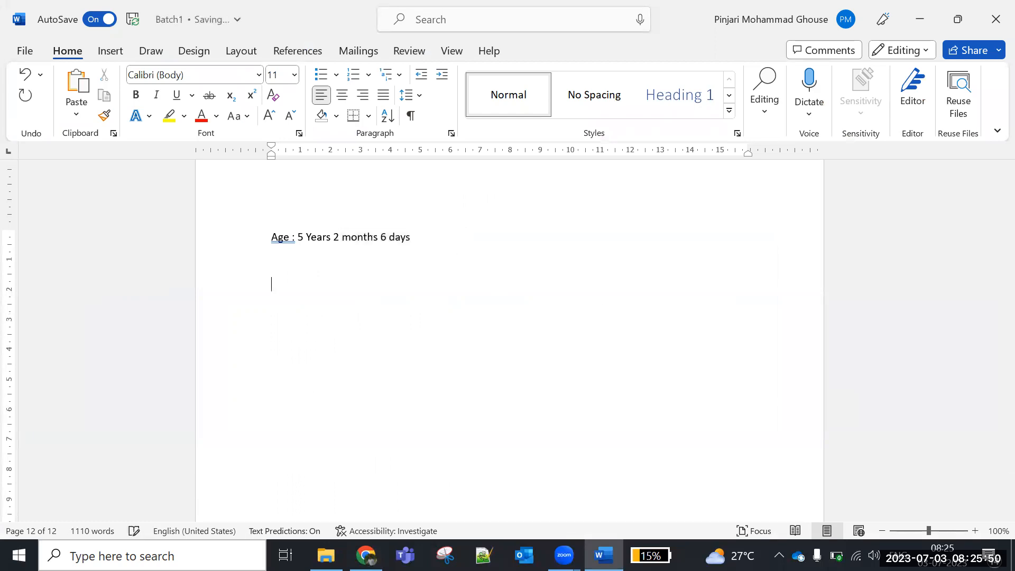
type("toal_Amount__C")
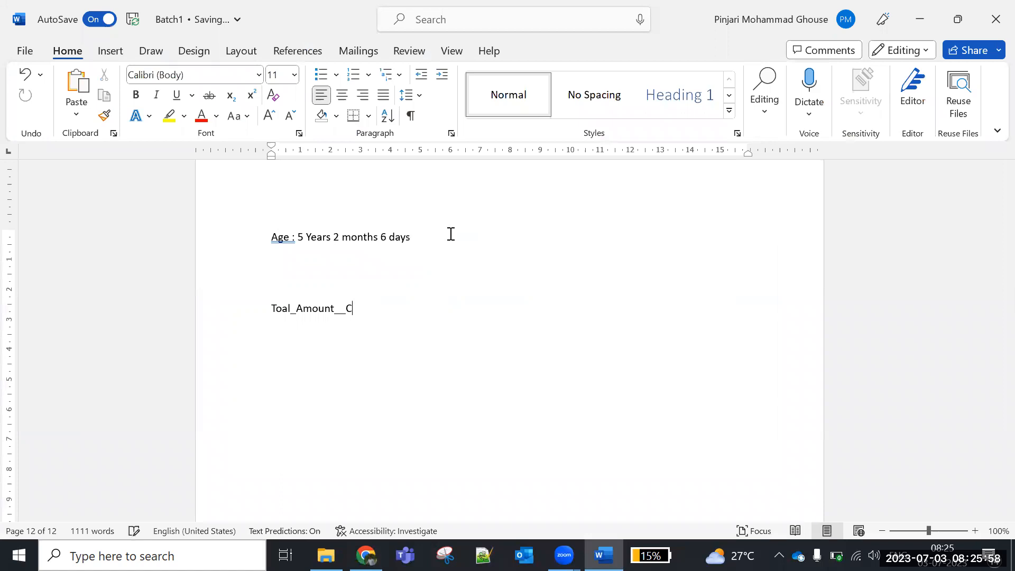
left_click(281, 310)
type("t")
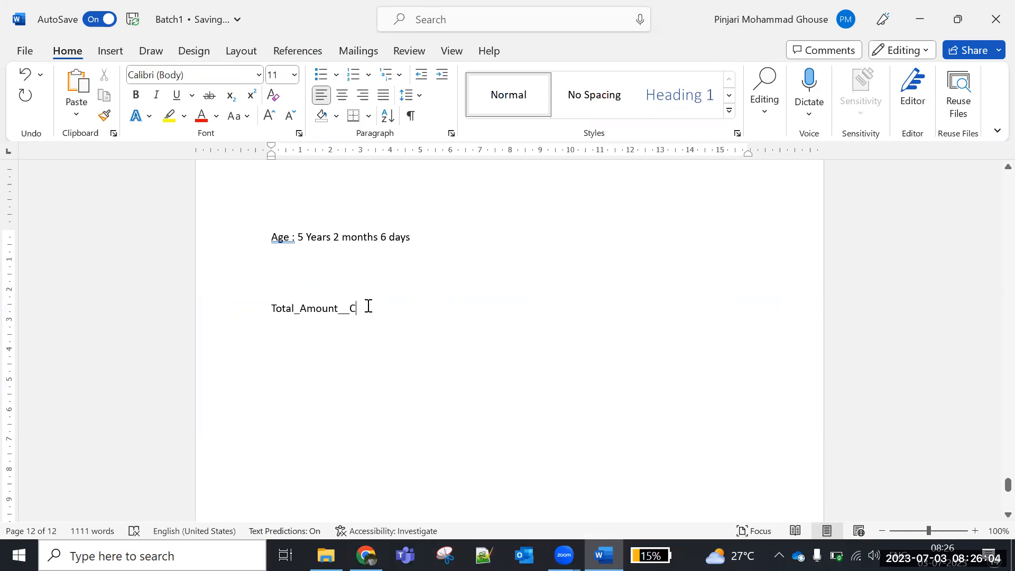
- Add the note "When you want to display the data from Parent Object then it is called Cross Object Formula" below Total_Amount__C
key("Return")
key("Return")
type("When yo")
type("u ar")
key("BackSpace")
type("want to ")
type("discou")
key("BackSpace")
key("BackSpace")
type("pl")
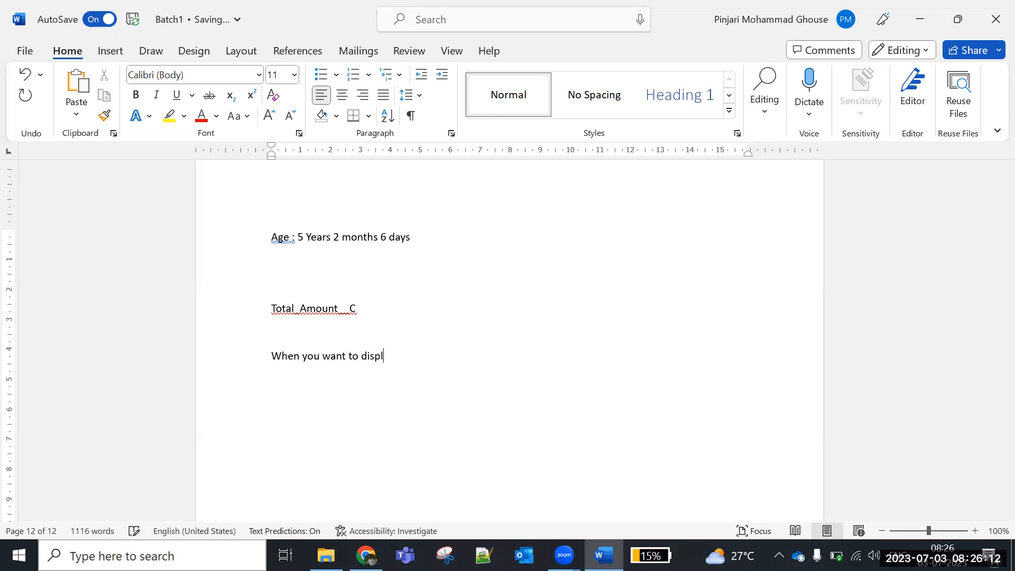
type("ay the data from Parent Ob")
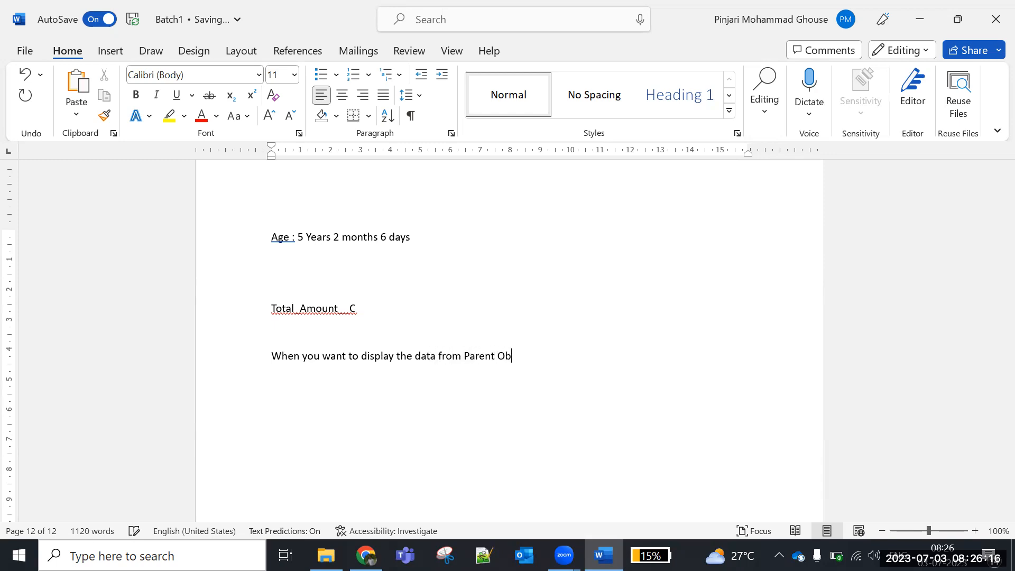
type("ject then it is cl")
key("BackSpace")
type("alled ")
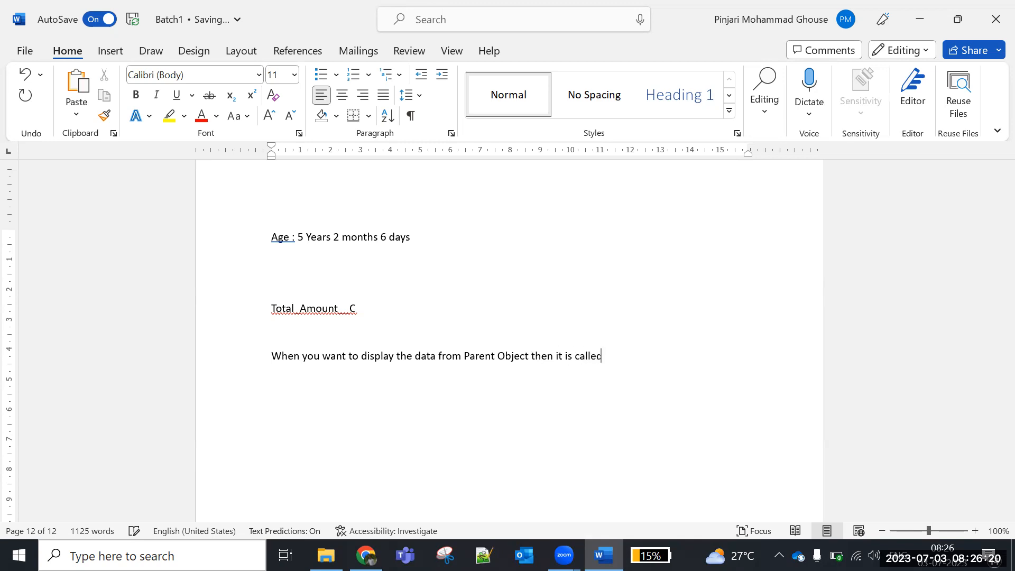
type("Cross Object")
type("Fil")
key("BackSpace")
key("BackSpace")
type("ormula")
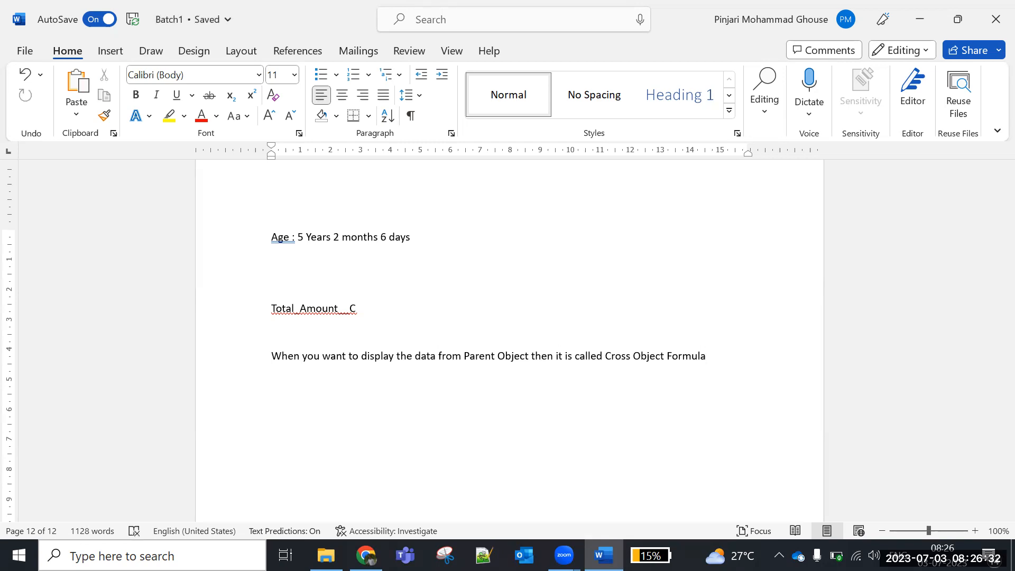
- Add an example line below the cross-object note reading "Example : In Admission Object Total Amount"
key("Return")
type("Example")
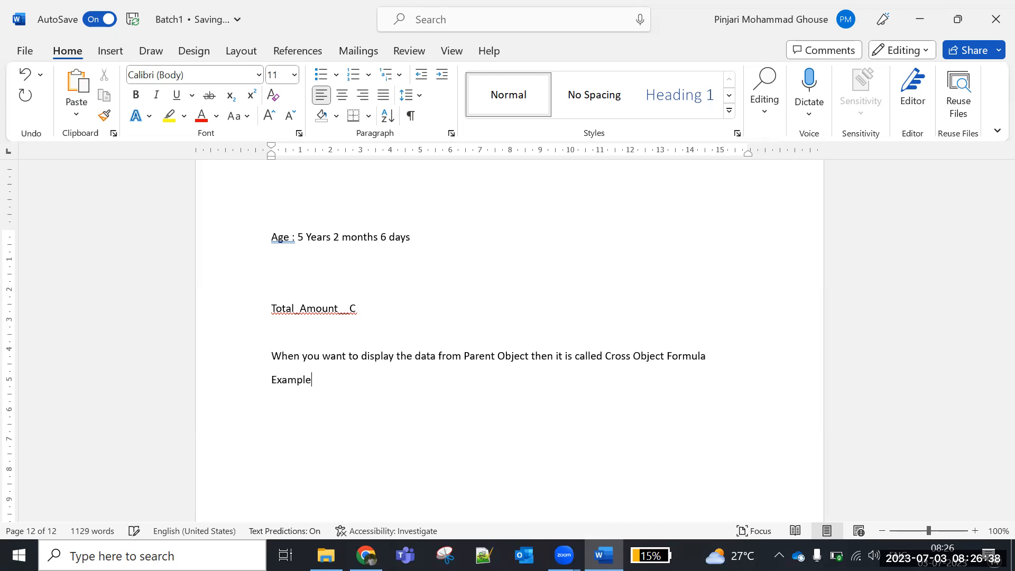
type(" : In Admission Object")
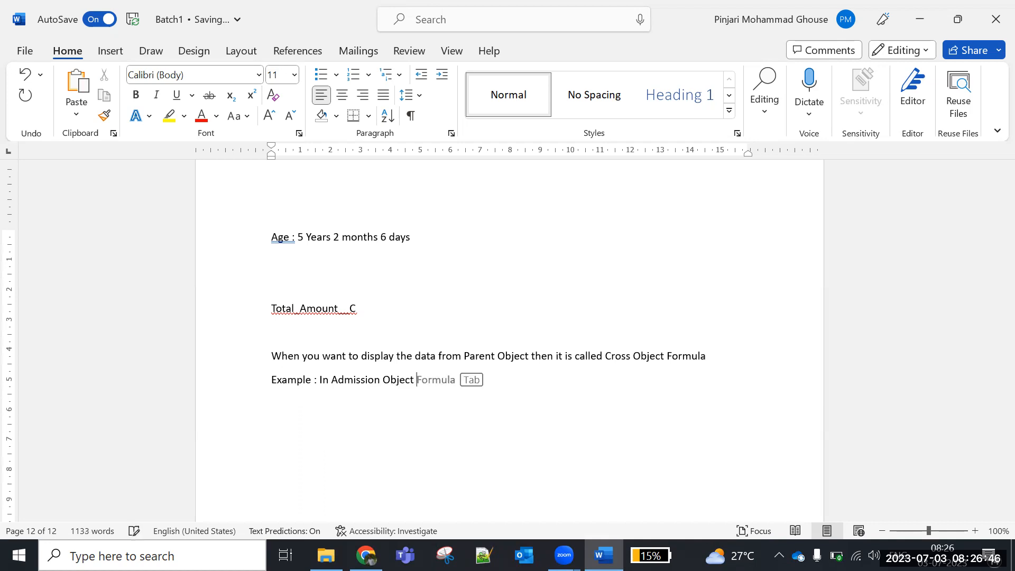
type(" Total Amount")
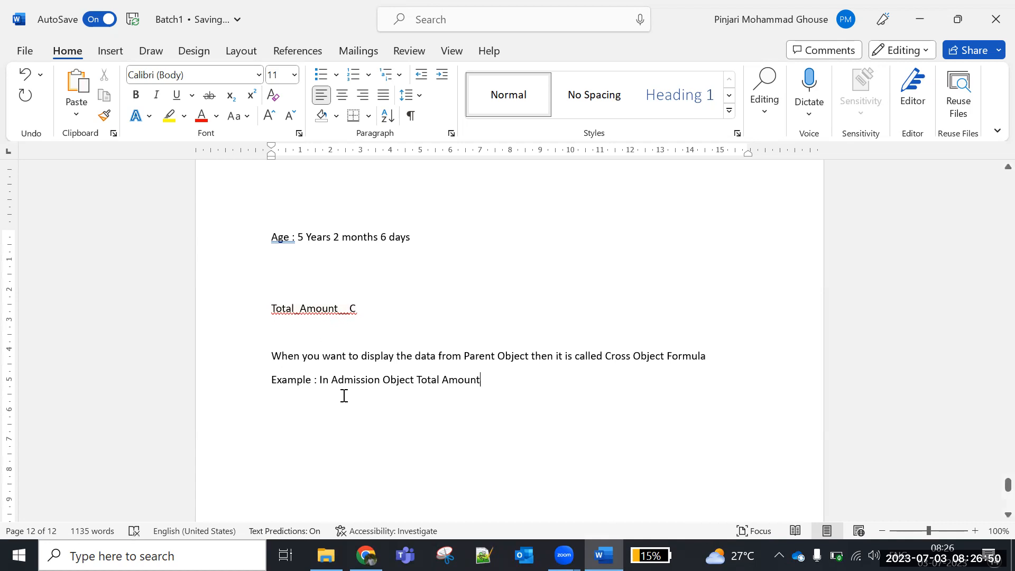
- Replace "In" at the start of the example text with "Total Amount of", ahead of "Admission Object"
left_click(333, 381)
key("BackSpace")
key("BackSpace")
key("BackSpace")
type("Totla")
key("BackSpace")
key("BackSpace")
type("al AMount of")
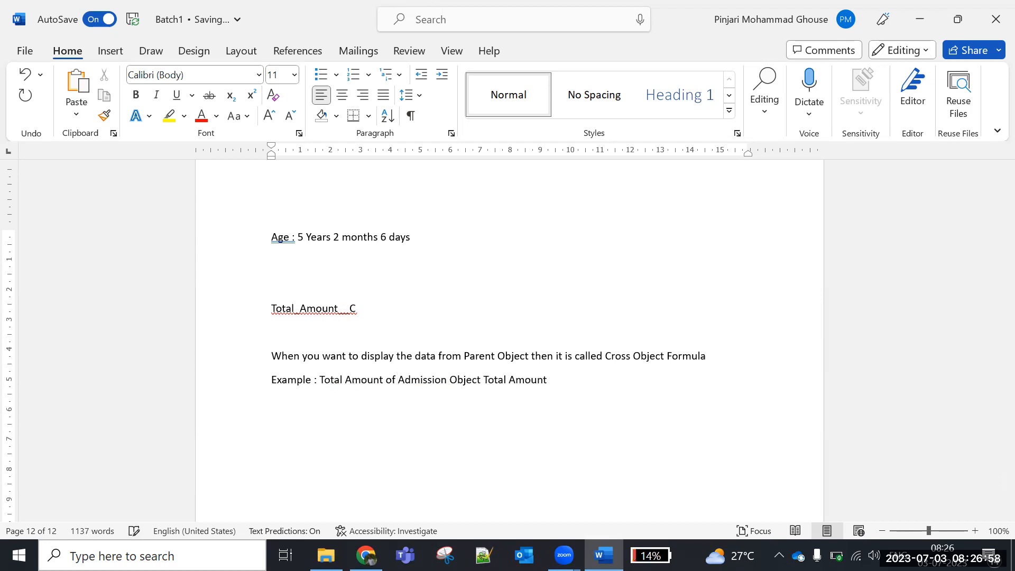
- Replace the trailing "Total Amount" in the example line with "to be displayed in Student Object"
left_click(557, 379)
key("BackSpace")
key("BackSpace")
key("BackSpace")
key("BackSpace")
key("BackSpace")
key("BackSpace")
key("BackSpace")
key("BackSpace")
key("BackSpace")
key("BackSpace")
type("to")
type("be ")
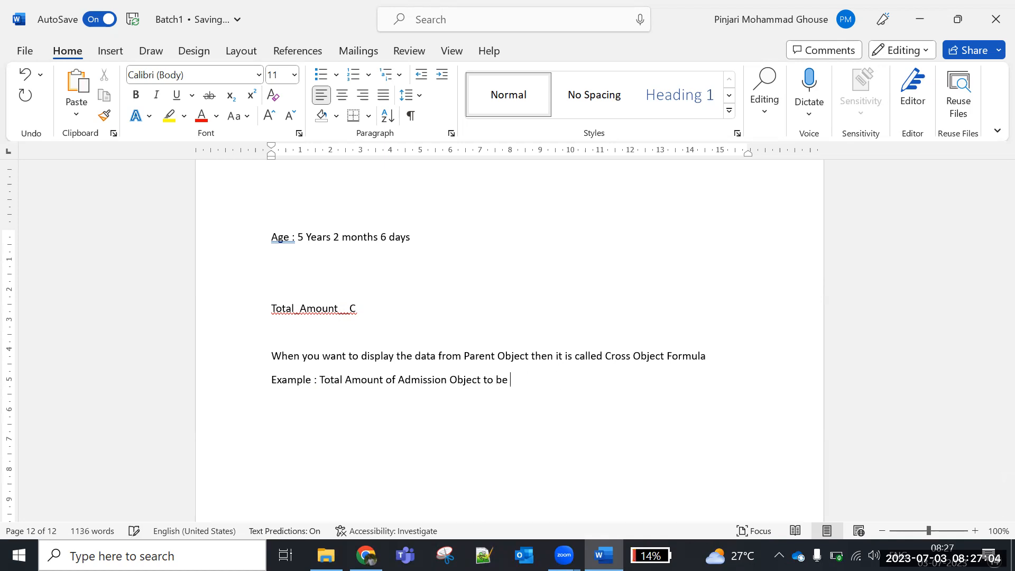
type("displayed in Student Object")
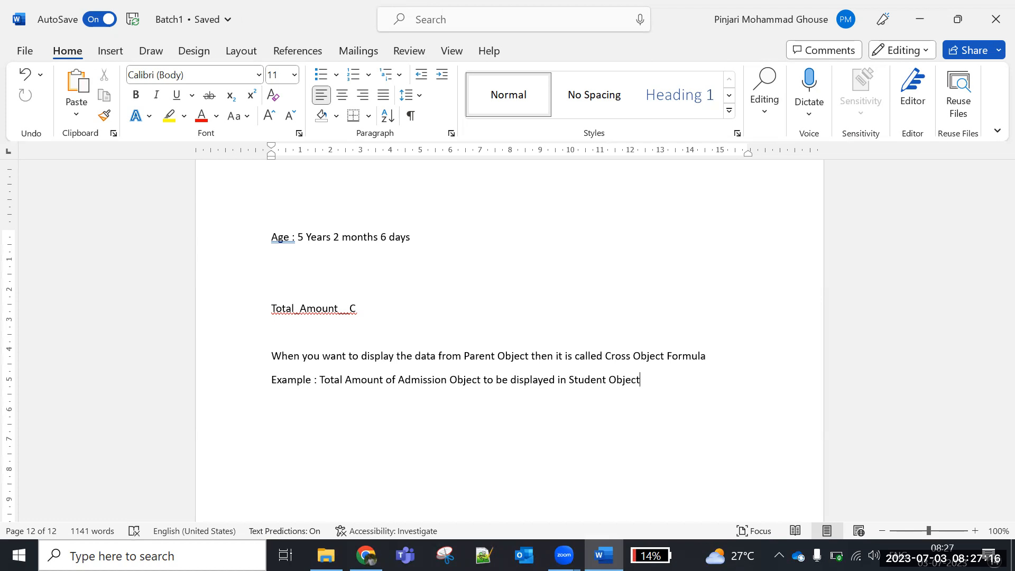
- Leave a blank line under the example and add the path "Student - > Admission -> Total Amount"
double_click(583, 378)
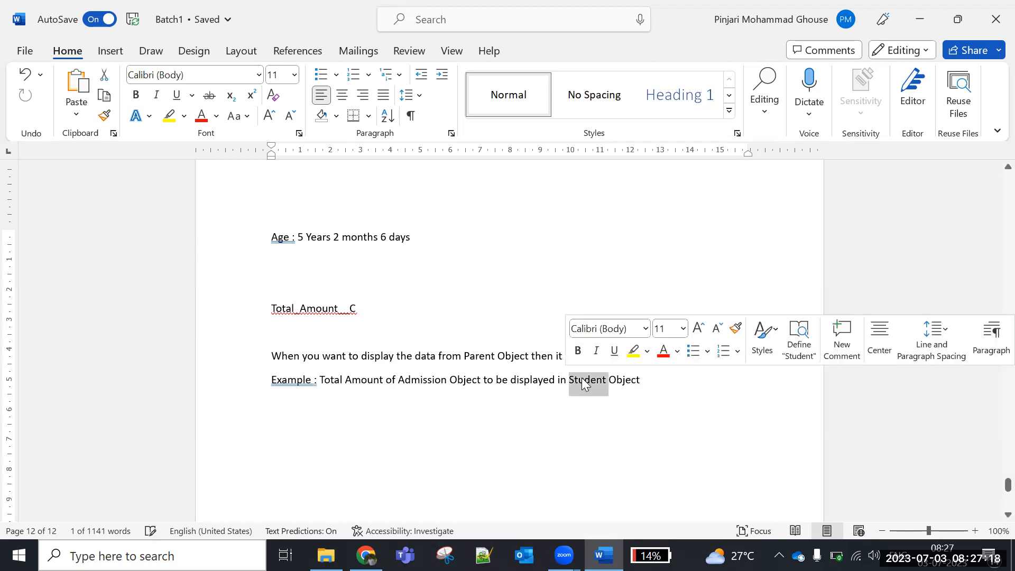
double_click(439, 371)
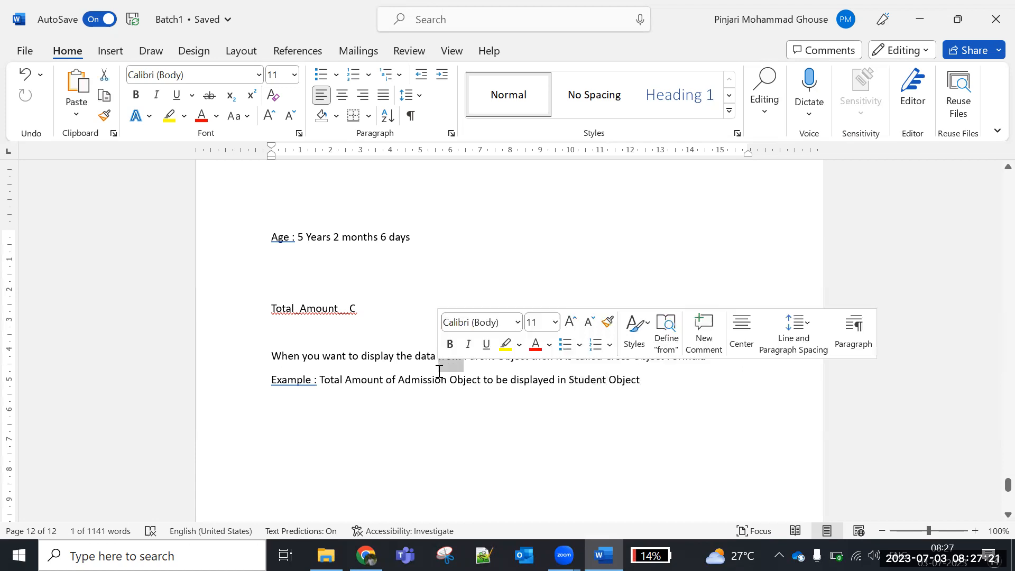
double_click(593, 383)
left_click(659, 379)
key("Return")
key("Return")
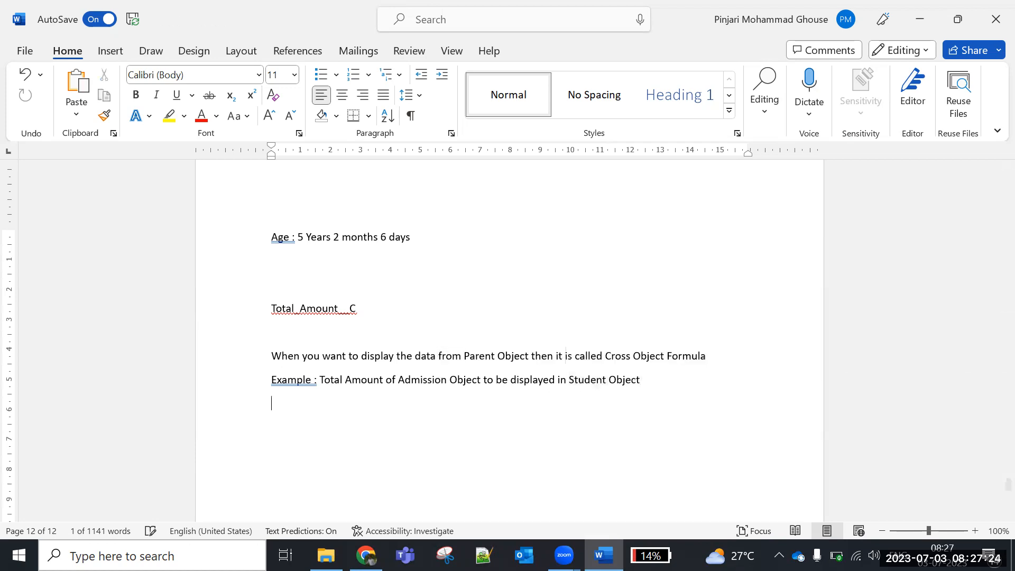
type("Student")
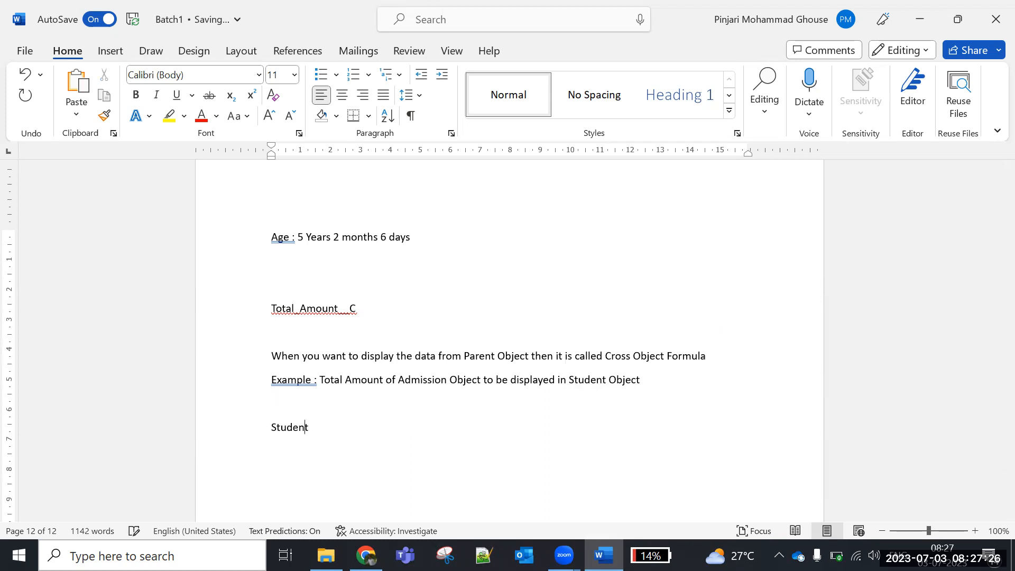
type(" - > Admission  -> Total Amount")
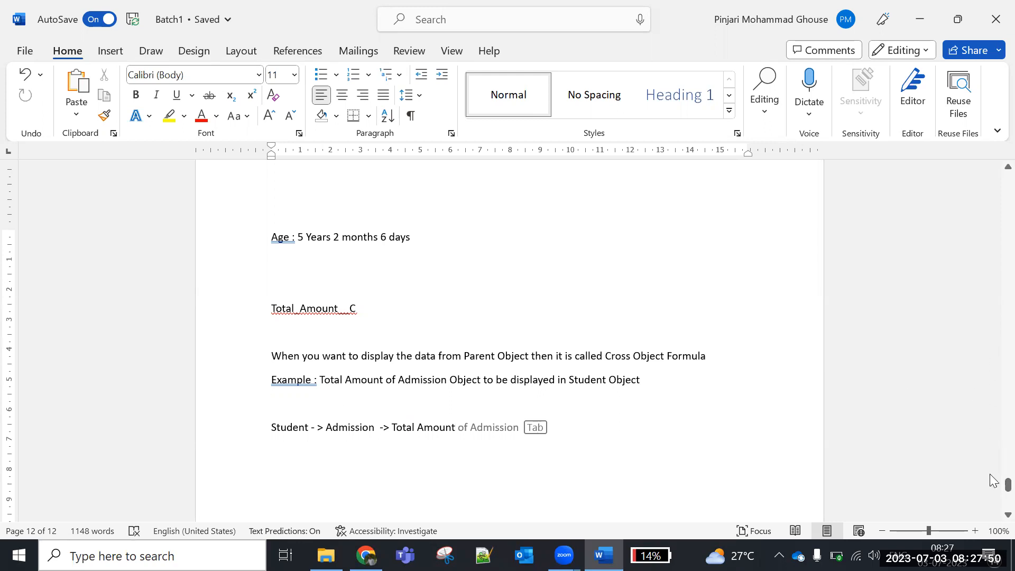
- Add the API name "Admission__c" on its own line below the Student to Total Amount path
left_click_drag(1008, 484, 1008, 484)
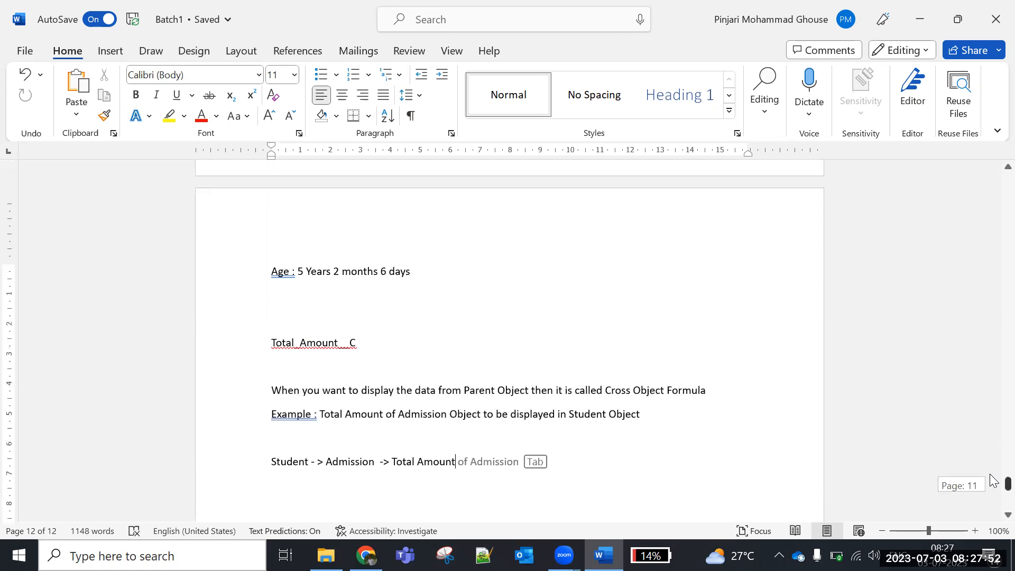
double_click(288, 463)
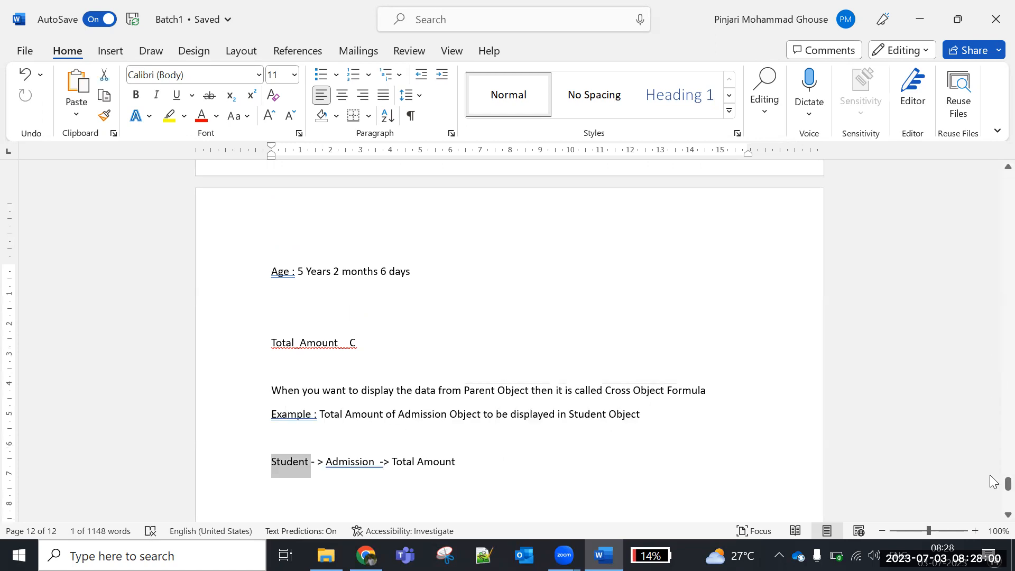
left_click_drag(995, 479, 993, 481)
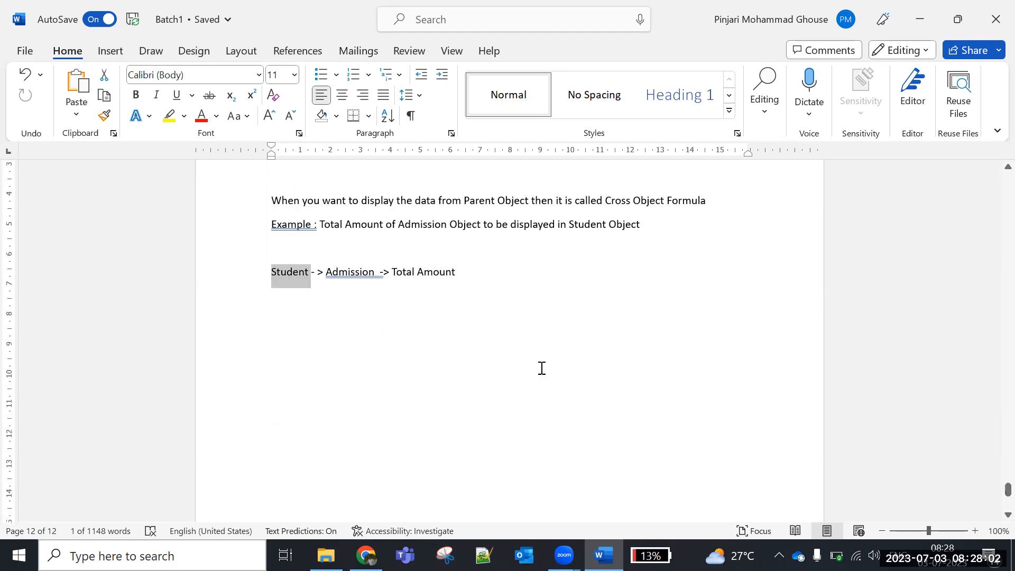
left_click(335, 274)
left_click(486, 266)
key("Return")
key("Return")
type("Adm")
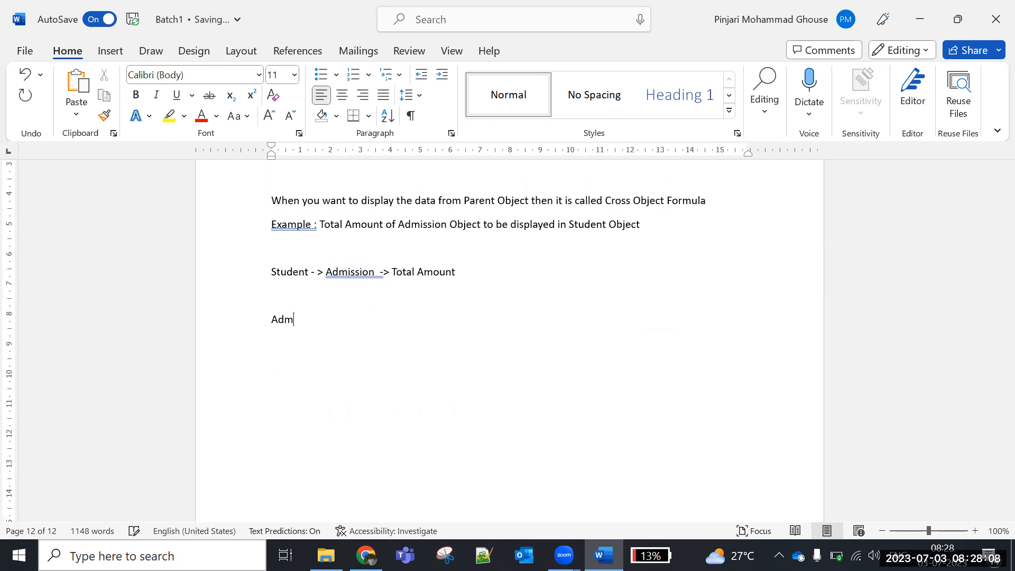
type("ission__c")
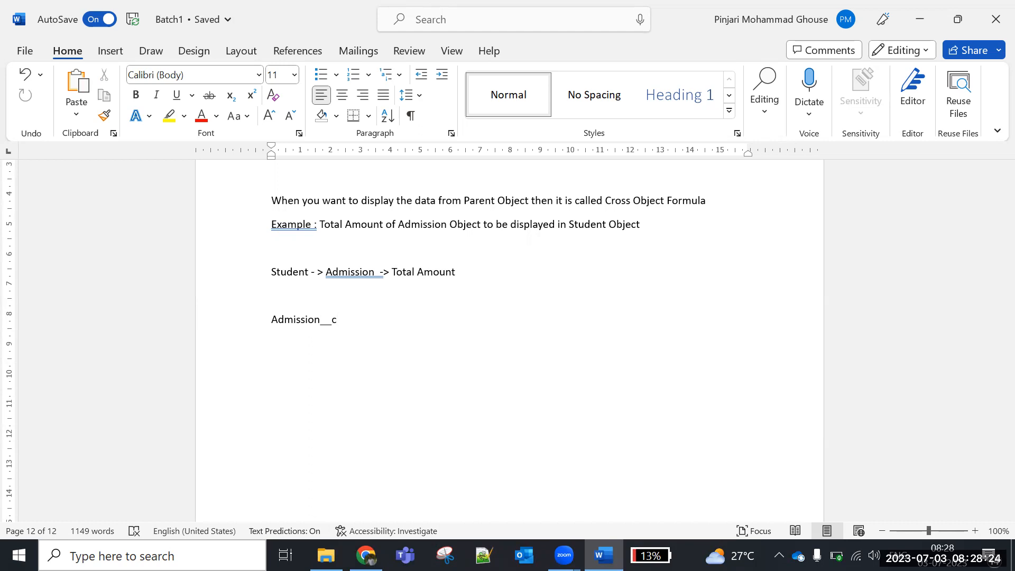
- Add the line "Admission__r (Relationship)" directly below Admission__c
key("Return")
type("Admiss")
key("Tab")
type("__r")
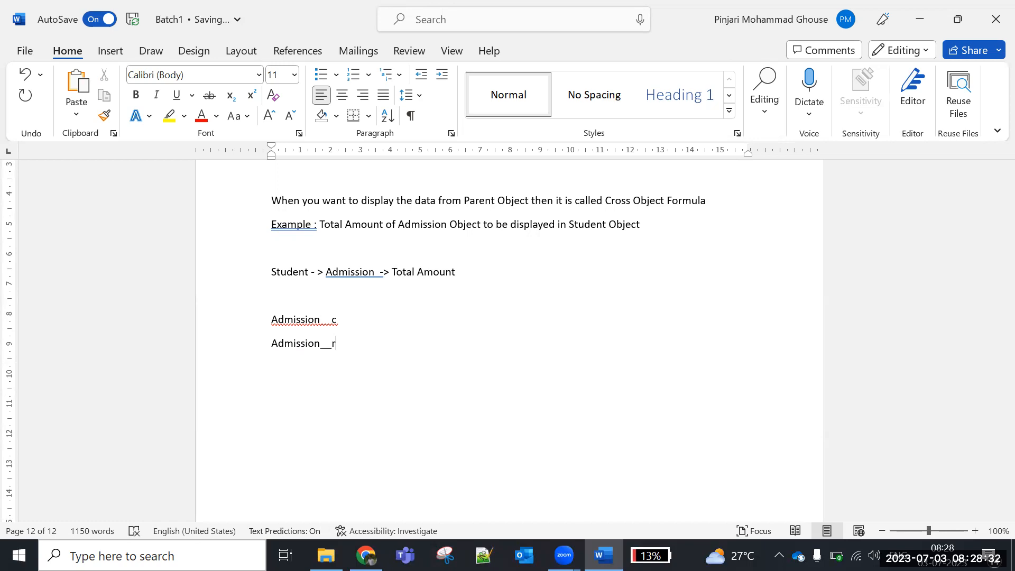
type(" ()")
key("Left")
type("Relatio")
type("sn")
key("BackSpace")
key("BackSpace")
type("nship")
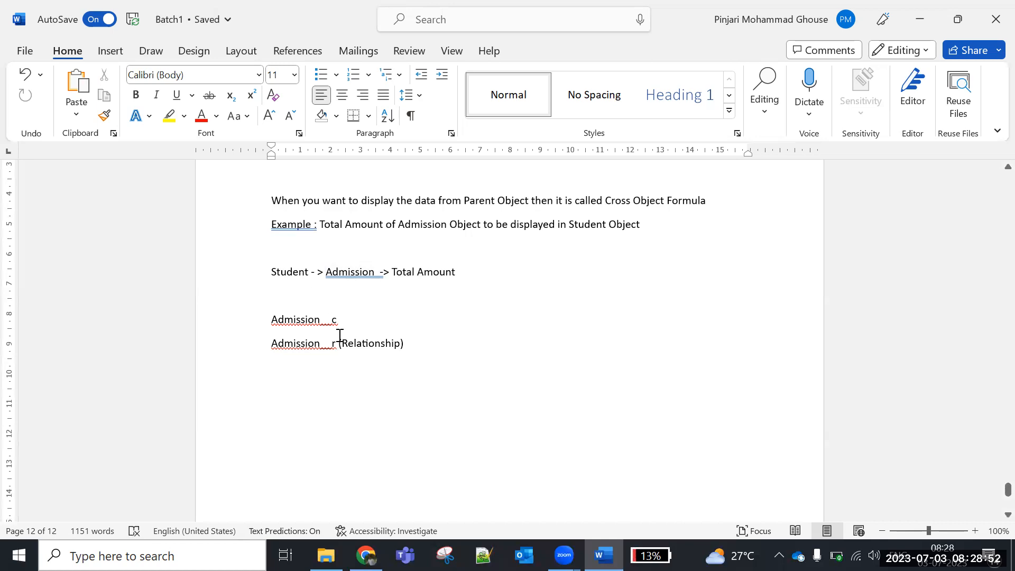
- Add the full parent-field reference "Admission__r.Total_Amount__c" as a new line below the relationship name
left_click(269, 320)
double_click(347, 315)
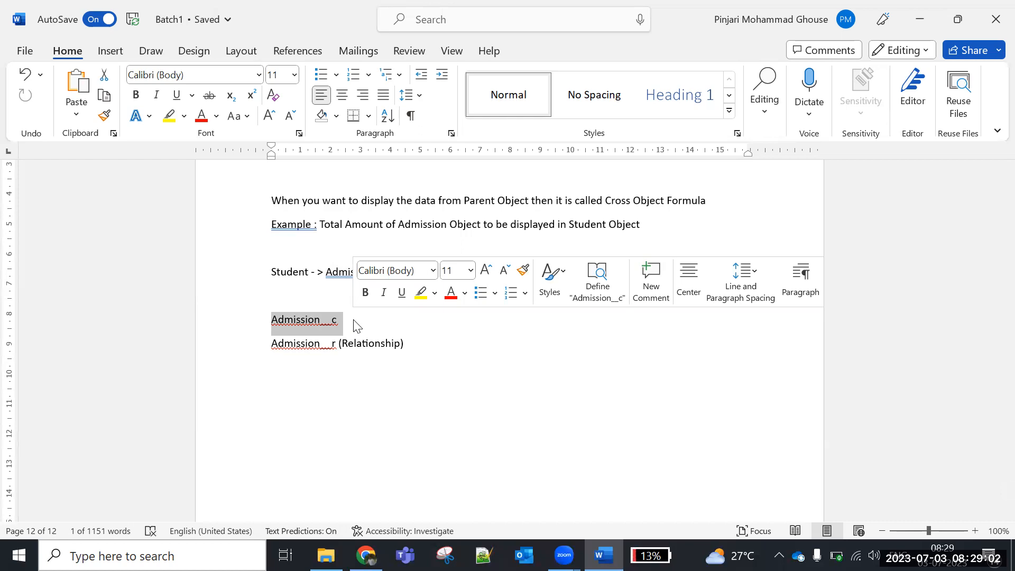
left_click(340, 390)
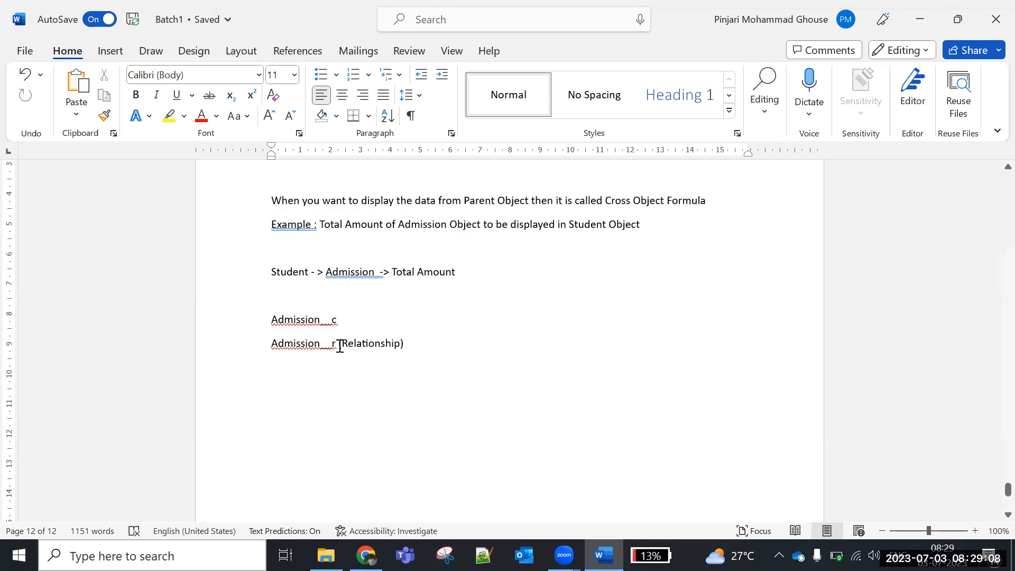
double_click(337, 345)
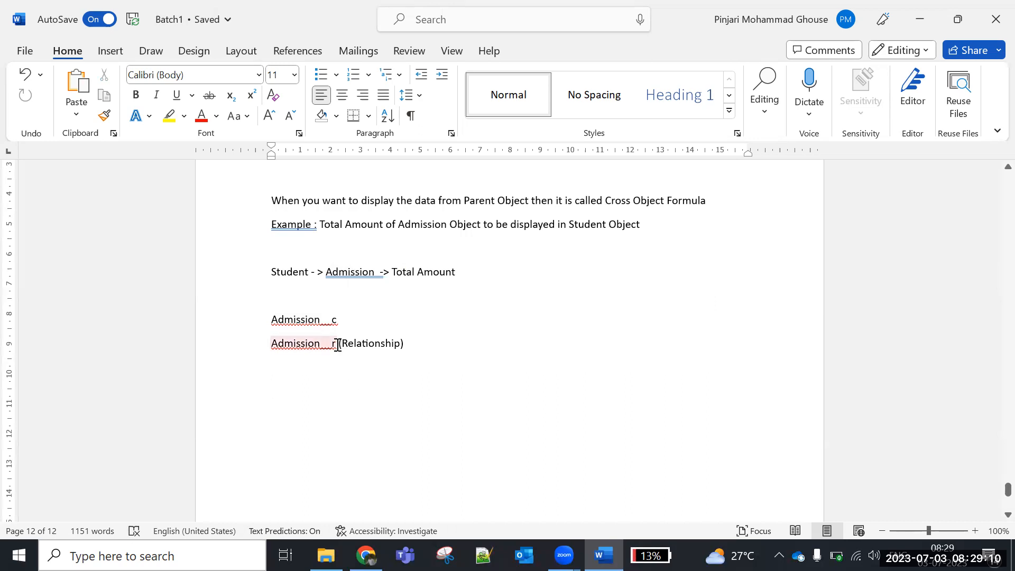
left_click(338, 344)
key("Return")
type("Admission__r")
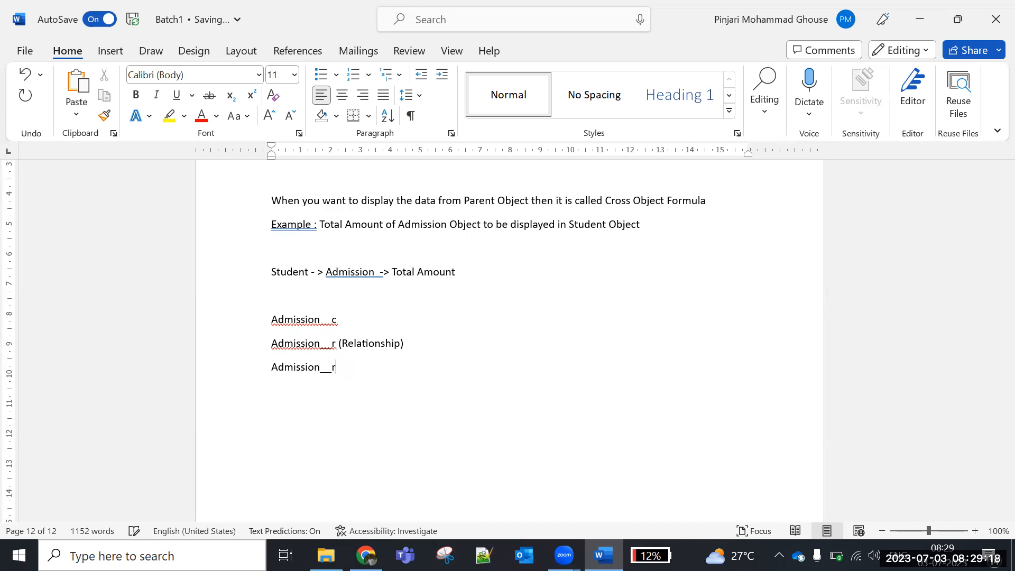
type(".Toa")
key("BackSpace")
type("tal_Amount__c")
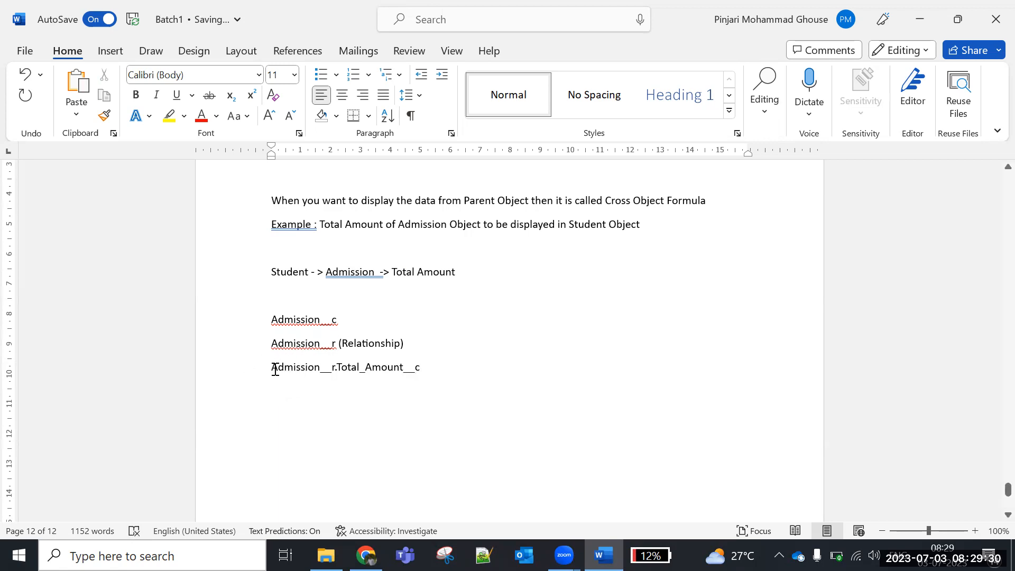
double_click(293, 369)
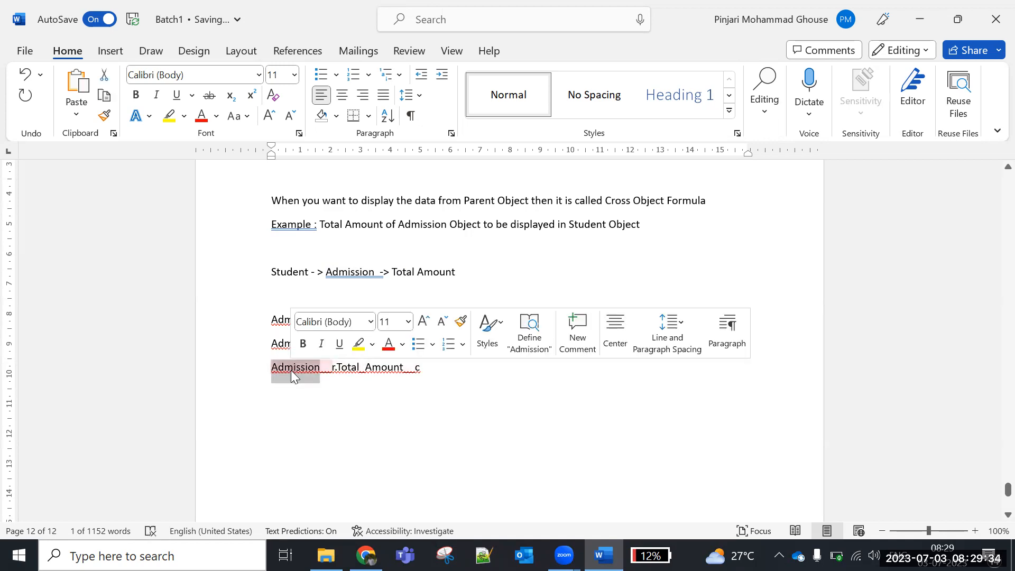
right_click(385, 370)
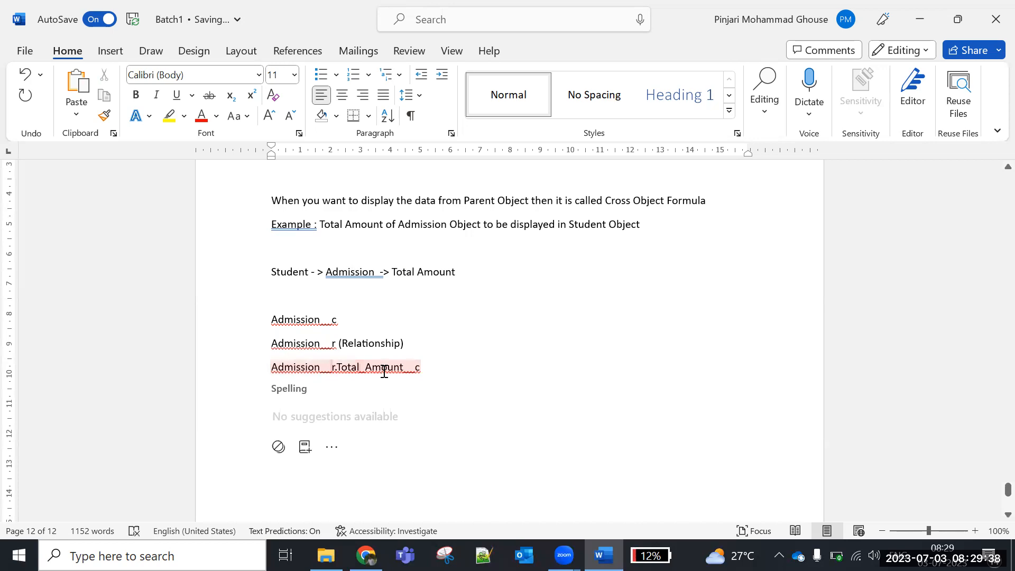
left_click(461, 303)
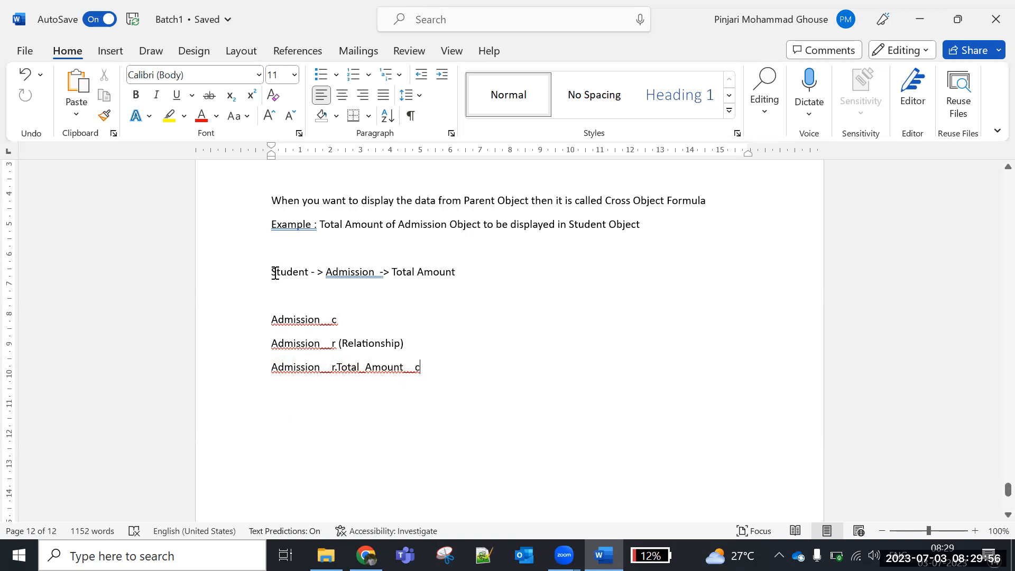
left_click_drag(274, 276, 450, 372)
left_click(449, 372)
- Switch to the Student new custom field page in Chrome and check the syntax of the Admission__r.Total_Amount__c formula
left_click(365, 555)
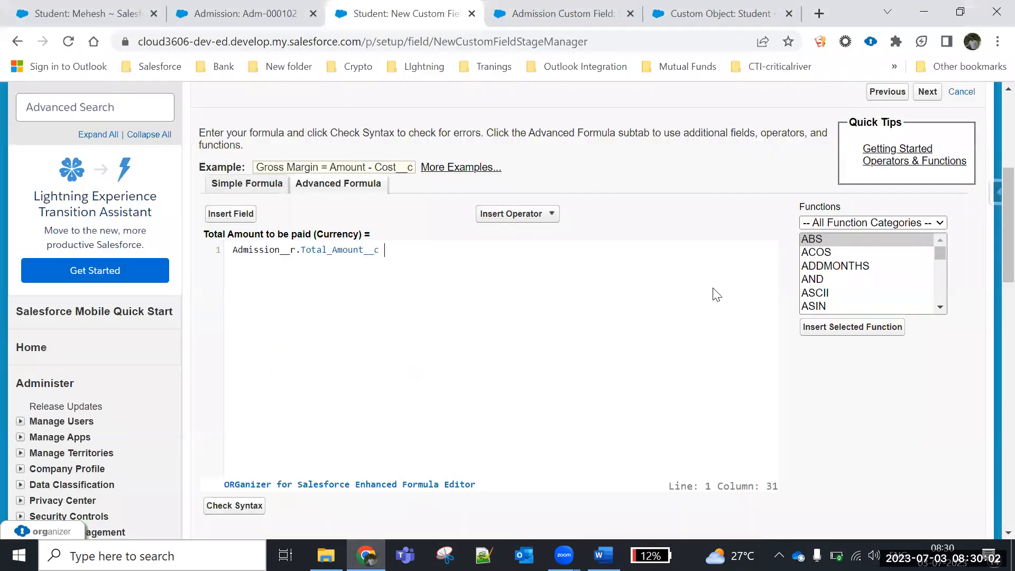
scroll(992, 211, "down", 3)
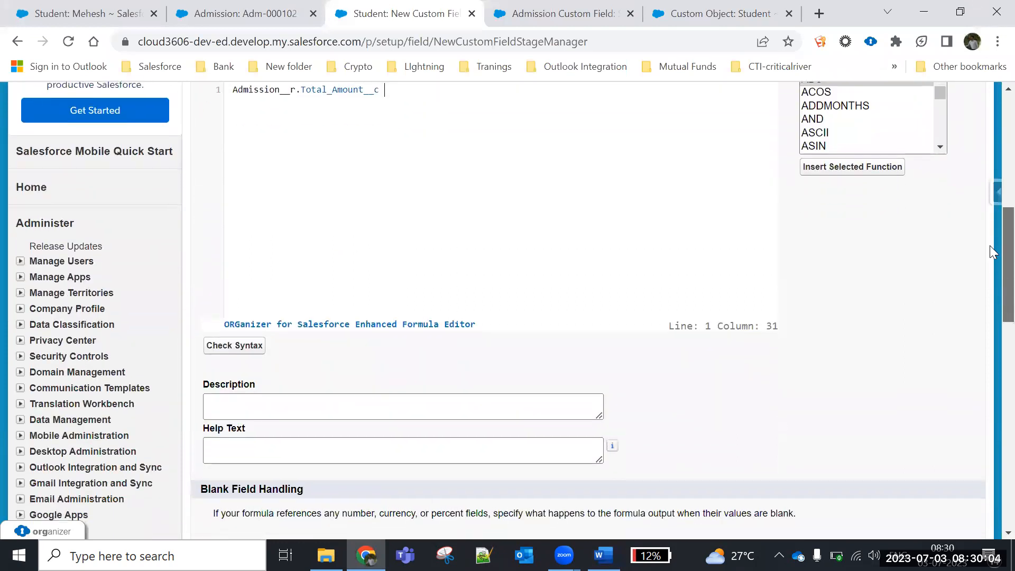
left_click(251, 368)
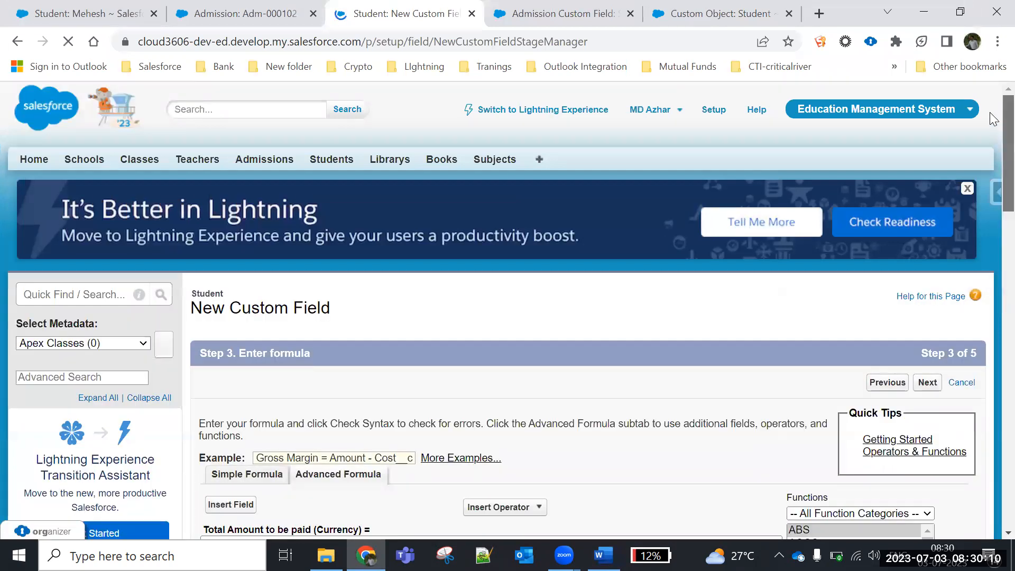
scroll(992, 180, "down", 9)
scroll(992, 228, "up", 3)
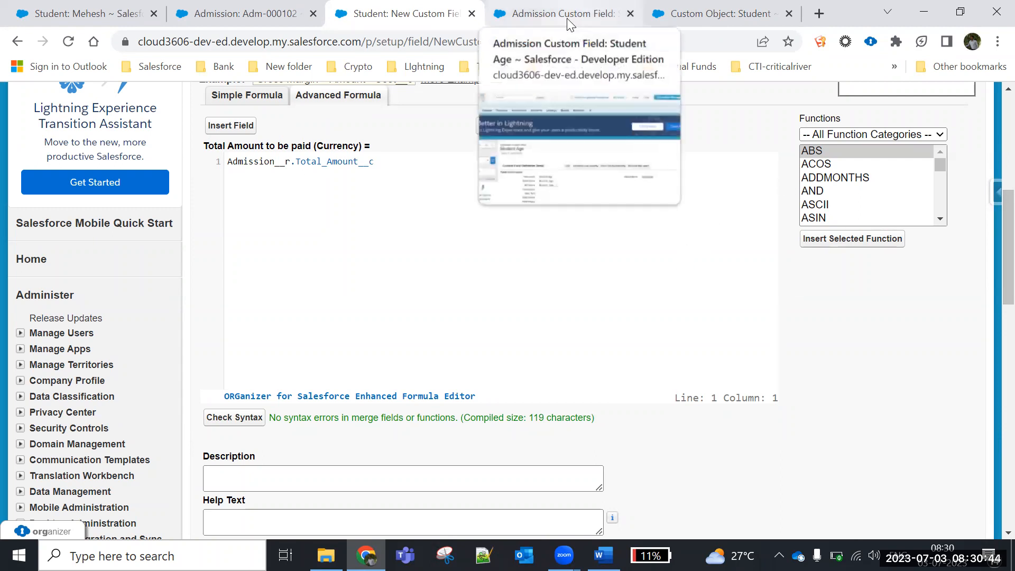
- Examine the Admission lookup's label and API name among the Student object's custom fields, along with the object's definition details
left_click(718, 16)
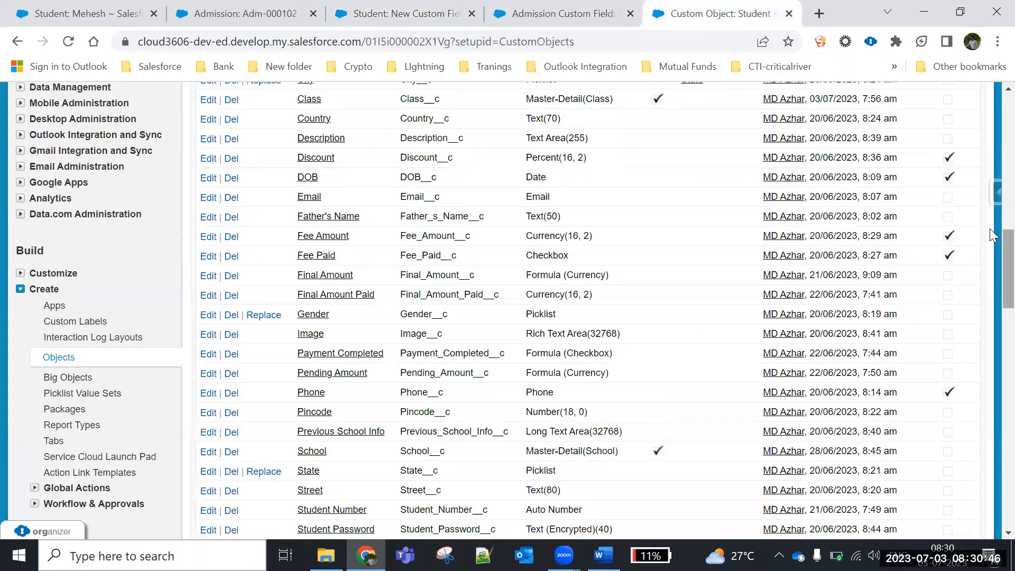
scroll(990, 249, "up", 4)
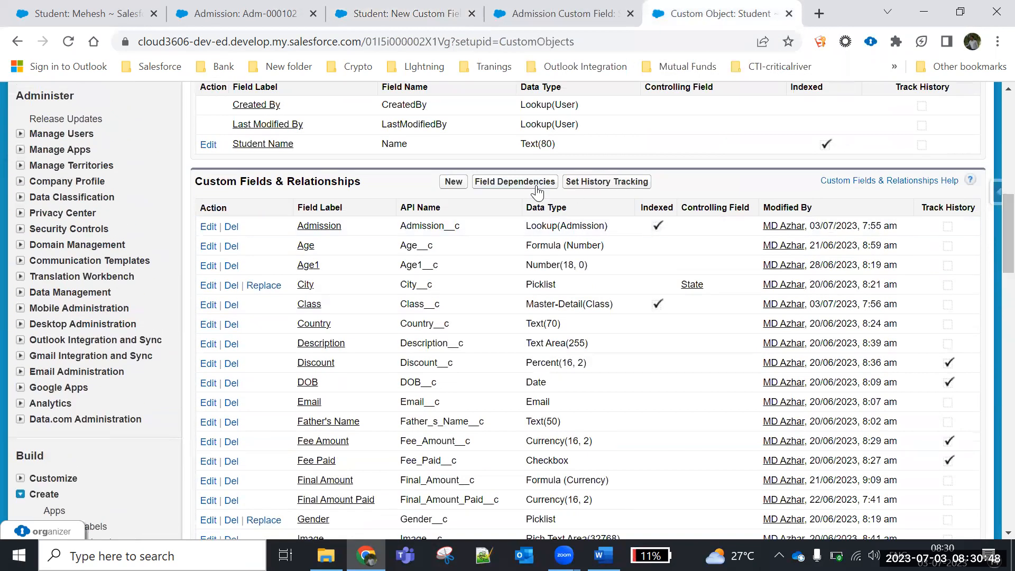
left_click_drag(467, 226, 294, 227)
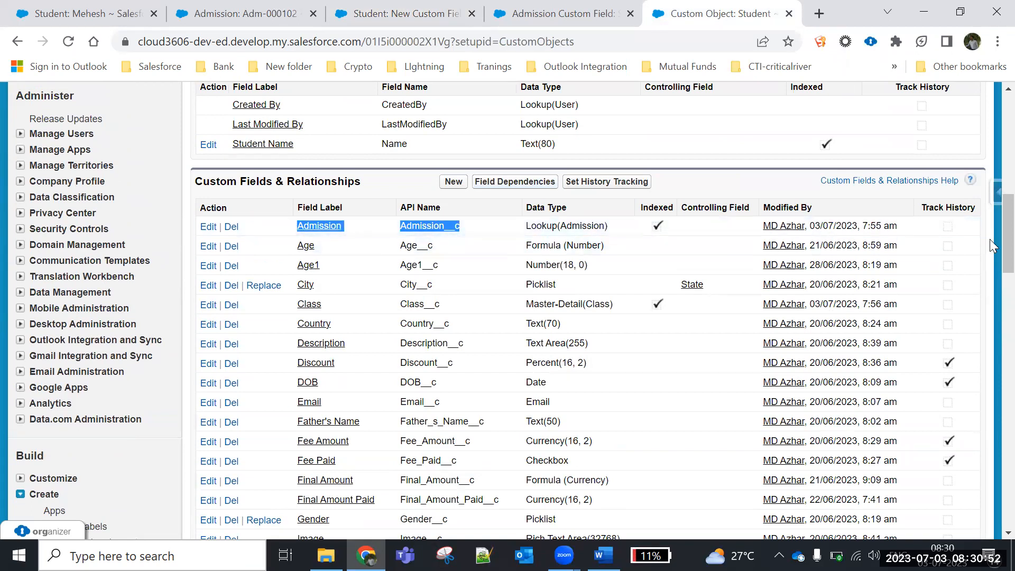
scroll(989, 240, "up", 5)
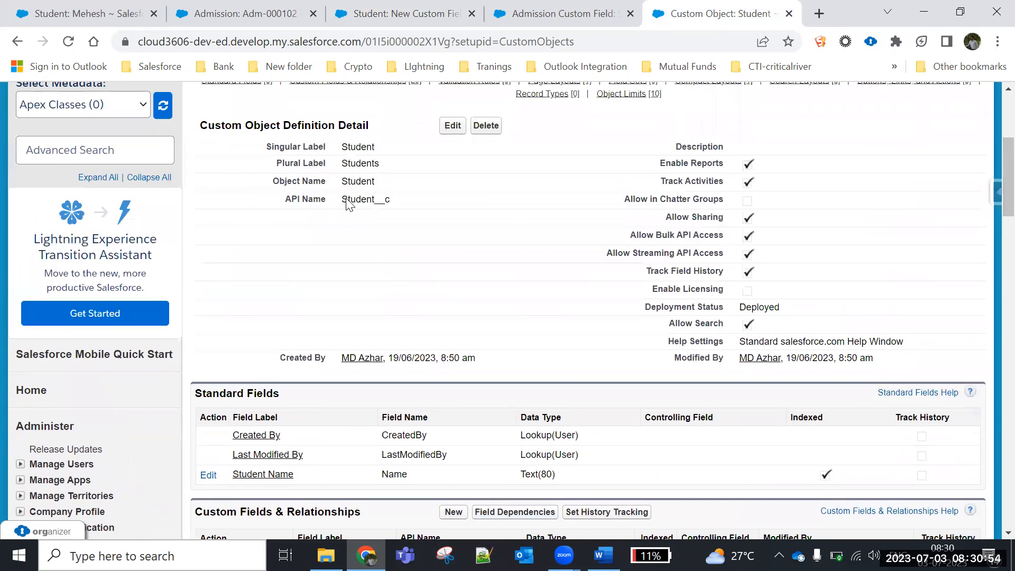
scroll(989, 165, "down", 5)
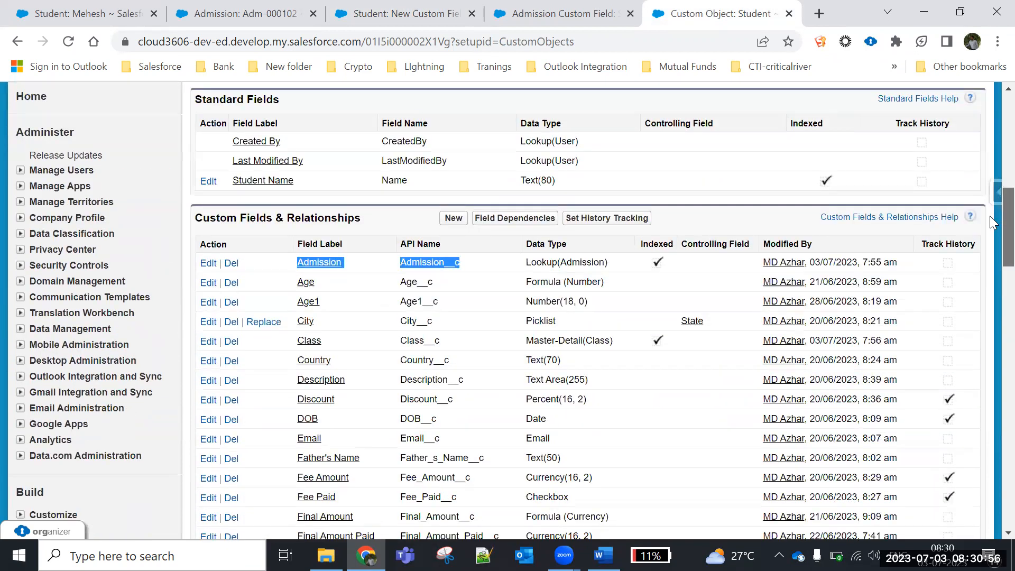
left_click(478, 270)
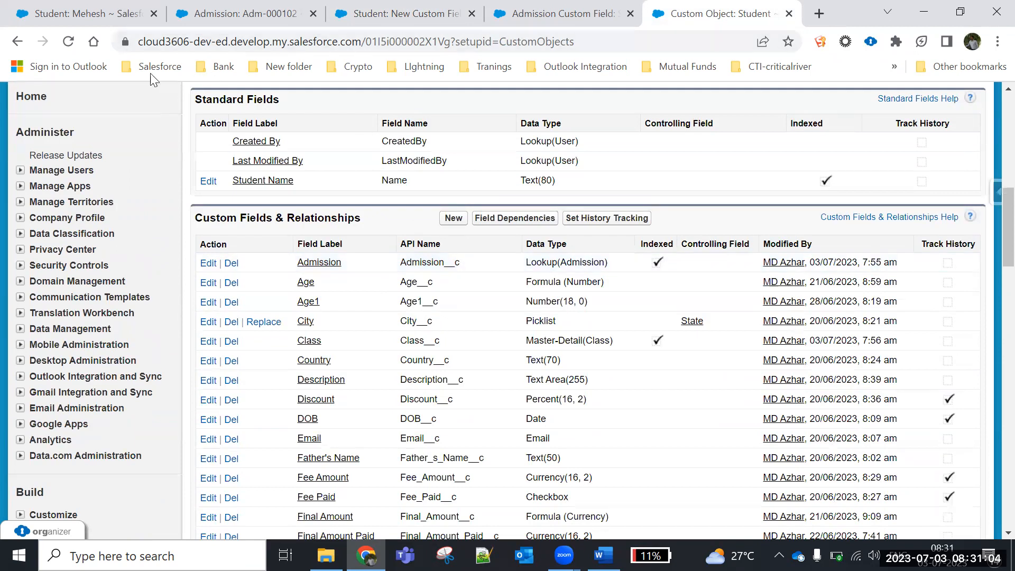
- Accept the Admission__r.Total_Amount__c formula, go through the remaining wizard steps and save the Total Amount to be paid field
left_click(373, 11)
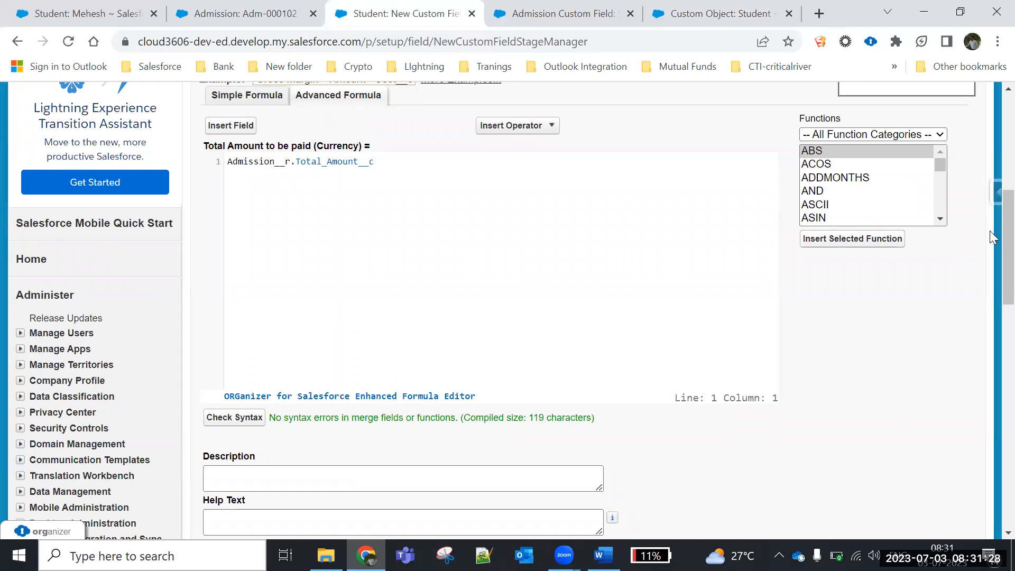
scroll(990, 257, "down", 1)
scroll(989, 256, "down", 5)
scroll(990, 277, "up", 3)
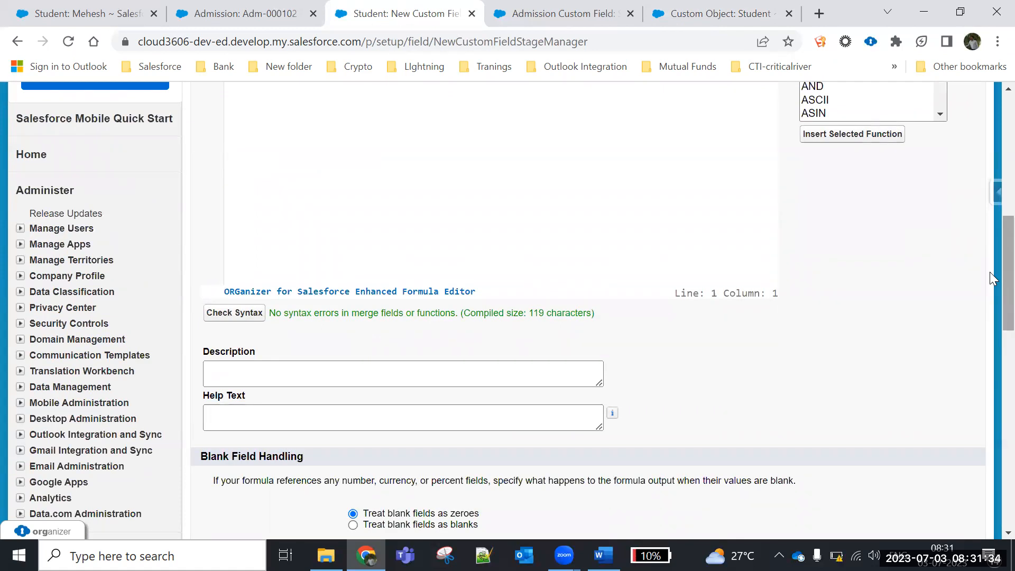
scroll(991, 278, "down", 5)
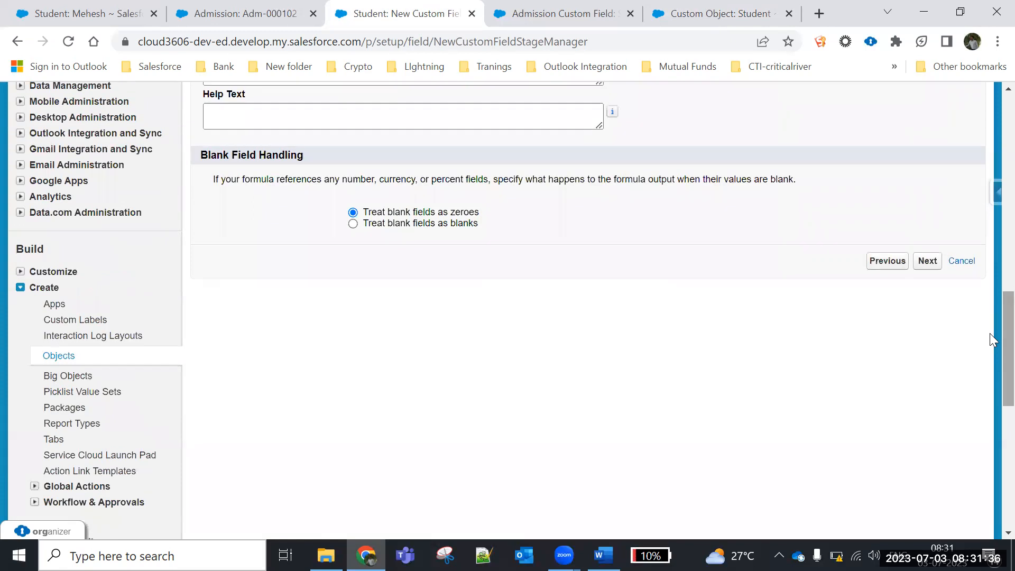
left_click(926, 270)
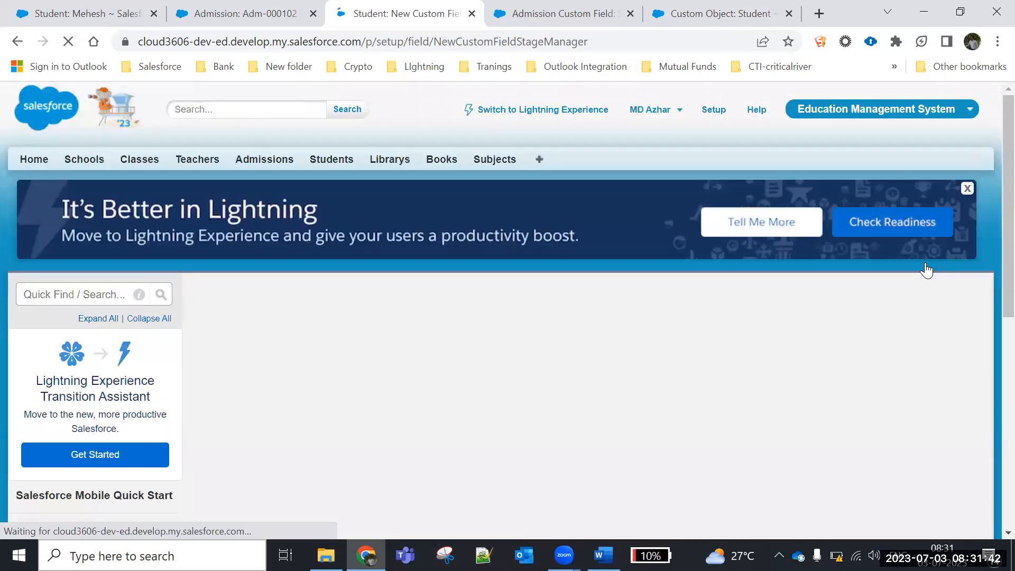
scroll(992, 148, "down", 3)
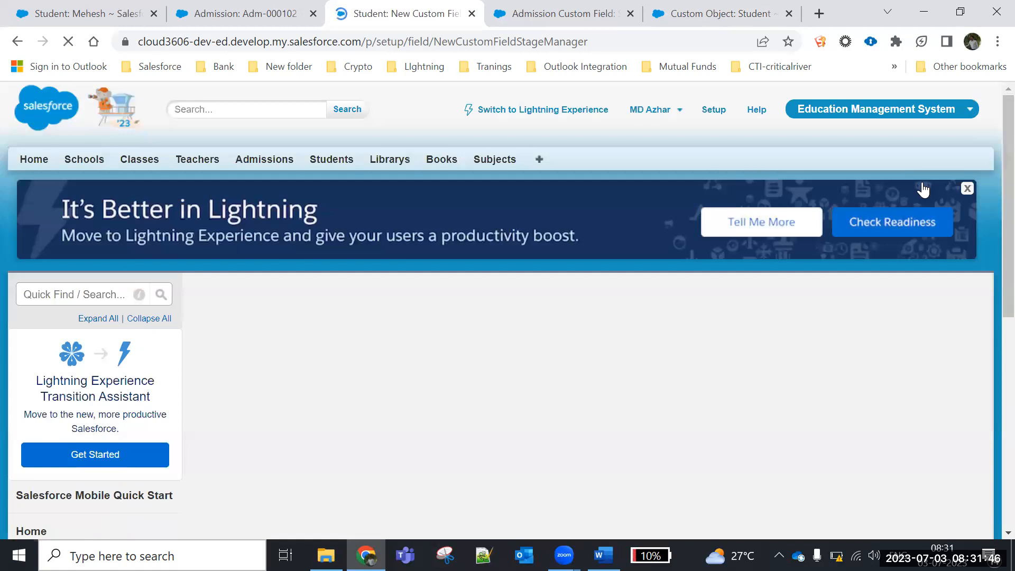
left_click(924, 384)
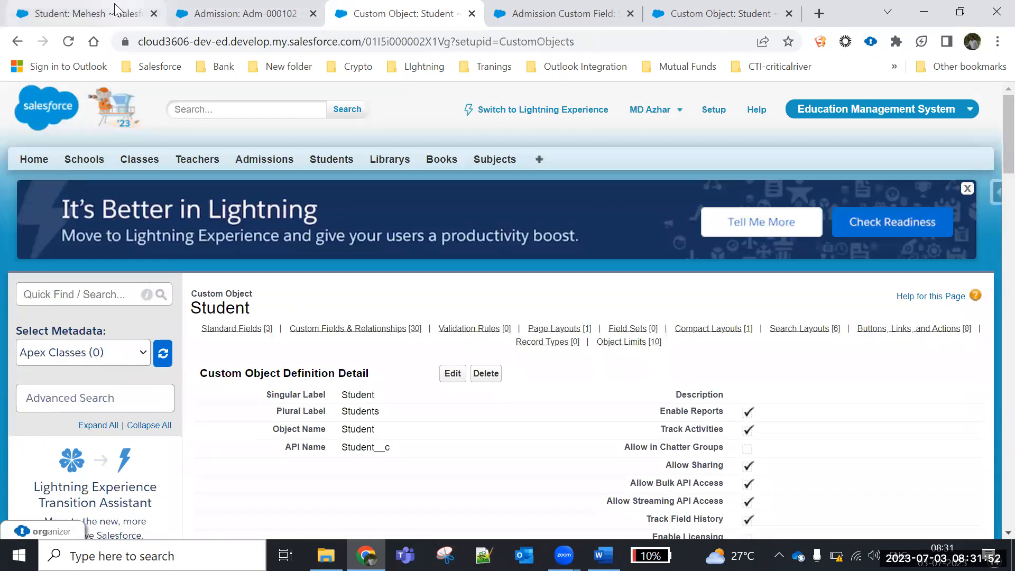
- Reload the student record and check the value of its Total Amount to be paid field
left_click(106, 14)
left_click(68, 41)
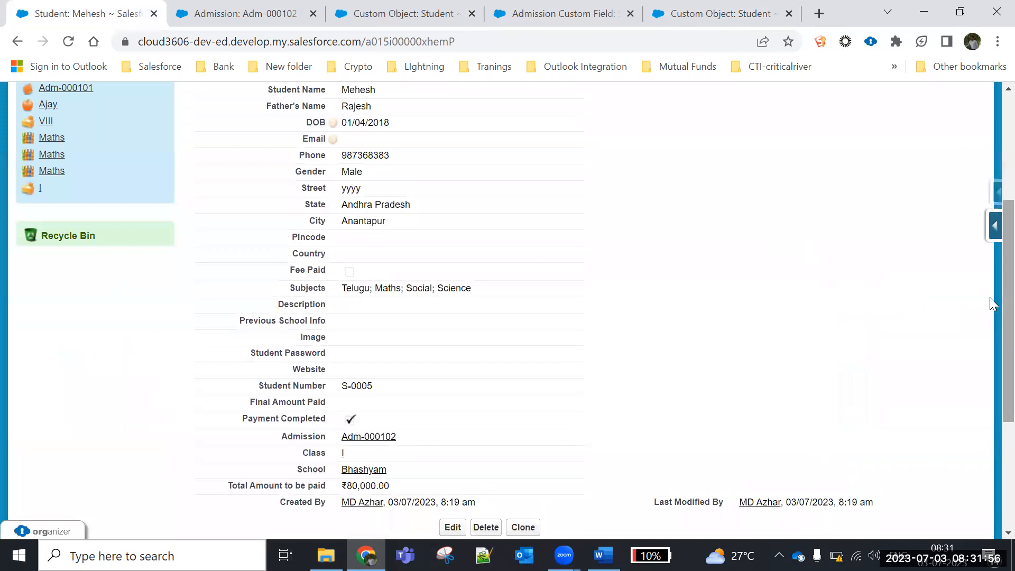
scroll(990, 317, "down", 3)
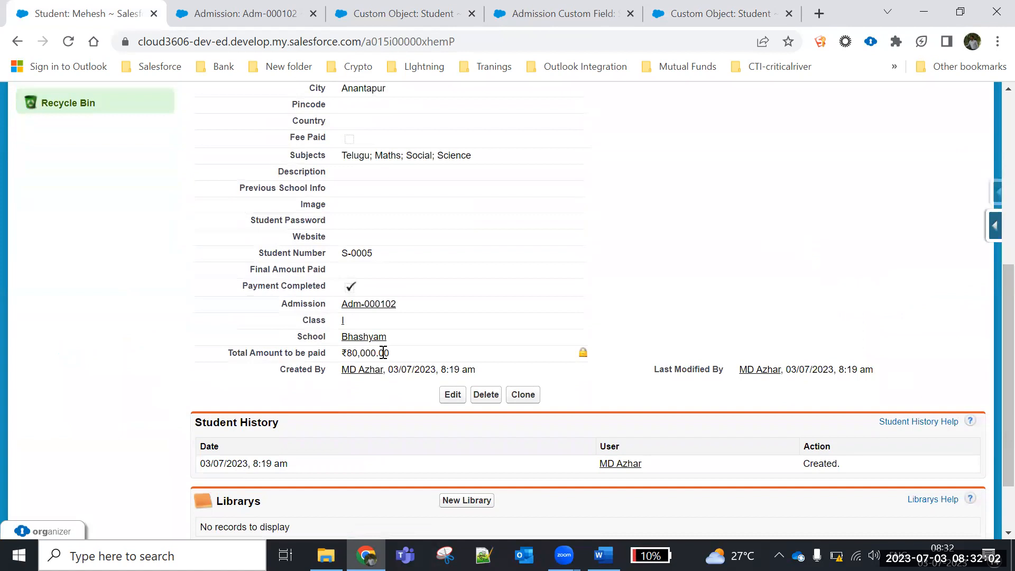
- Set the Discount on the student's linked admission record to 10 and save the record
left_click(249, 13)
left_click(452, 169)
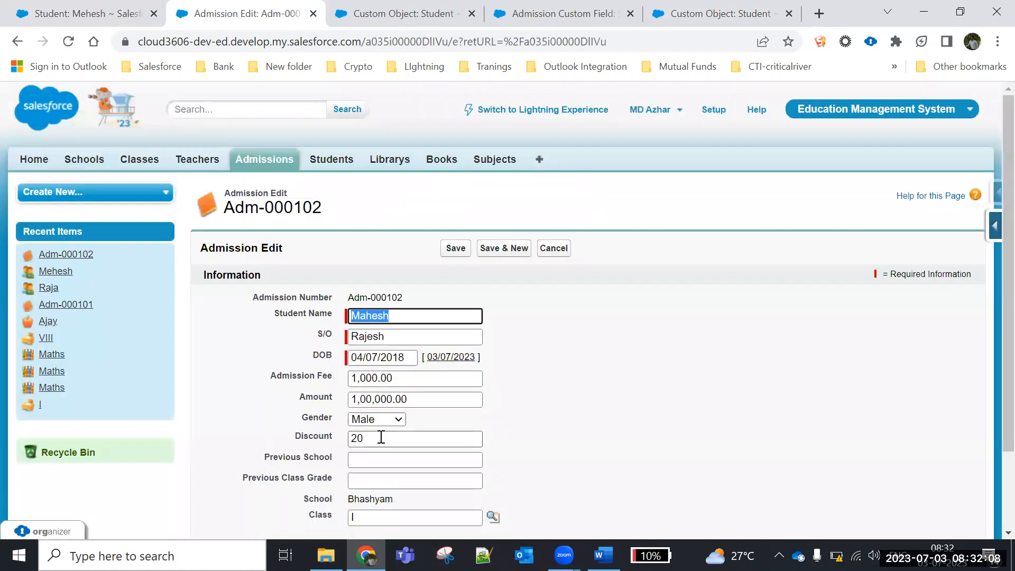
left_click_drag(380, 439, 259, 431)
type("10")
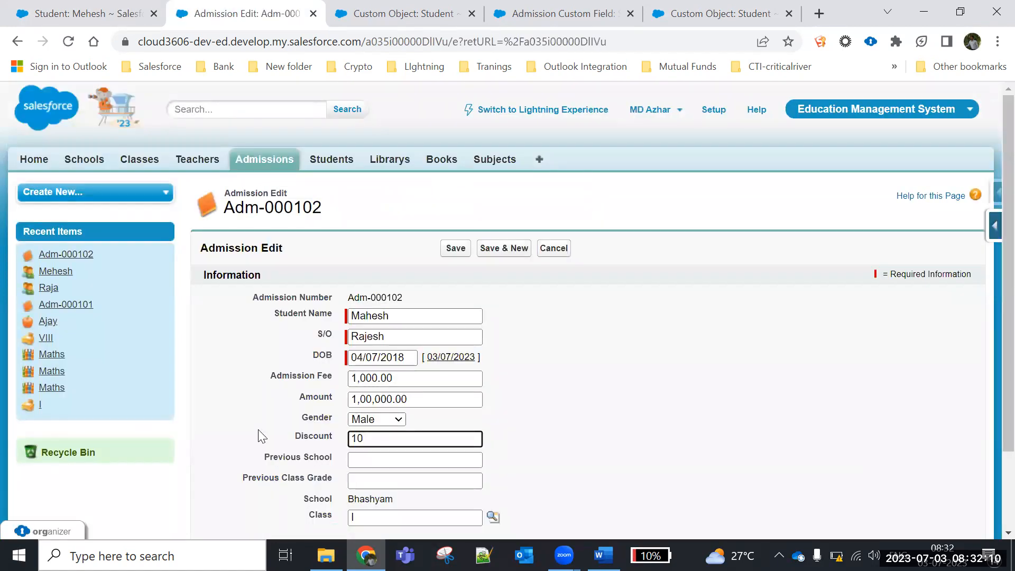
scroll(993, 159, "down", 2)
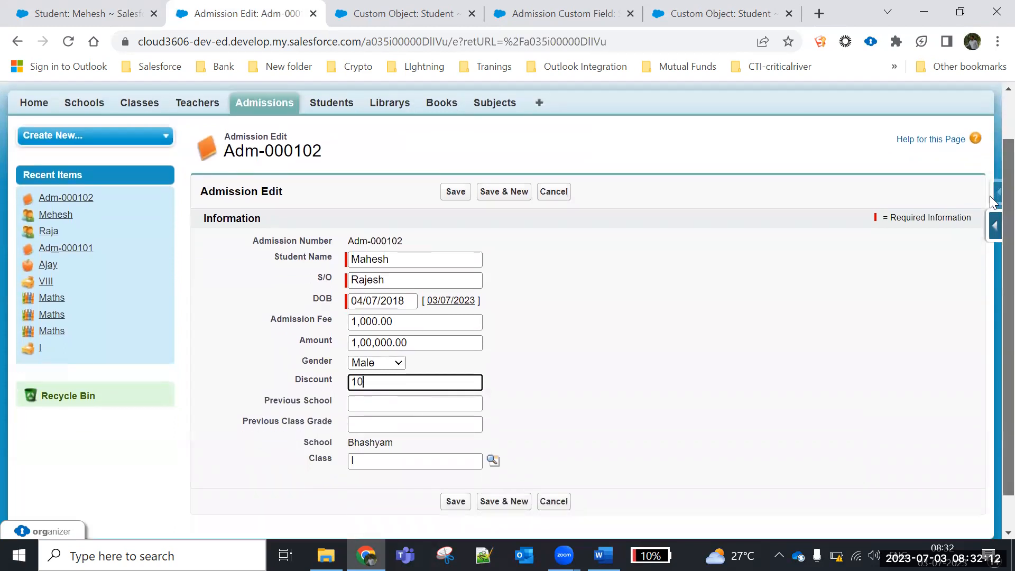
left_click(456, 180)
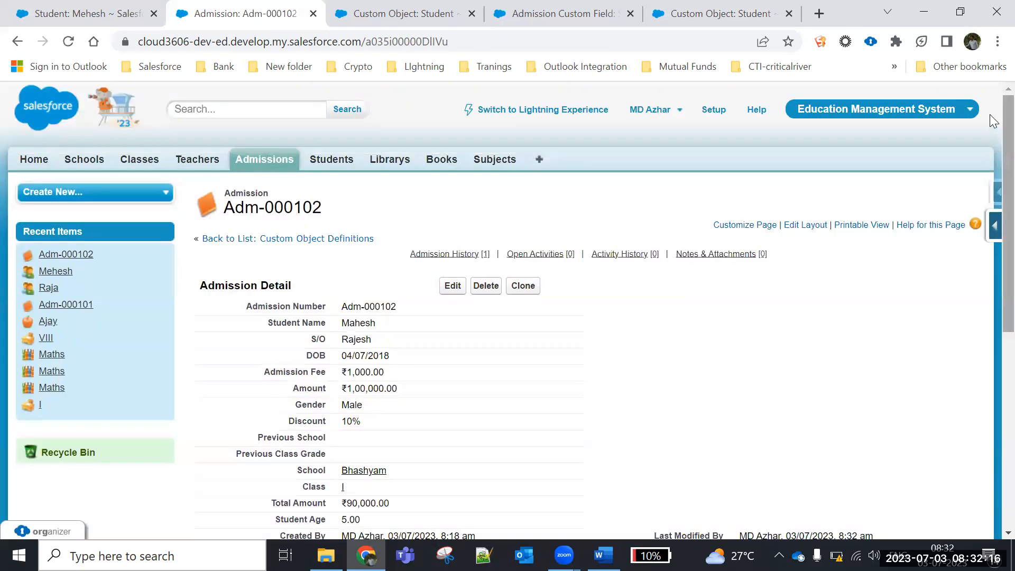
- Check the admission's recalculated Total Amount, and reload the student record to check its Total Amount to be paid
scroll(993, 230, "down", 4)
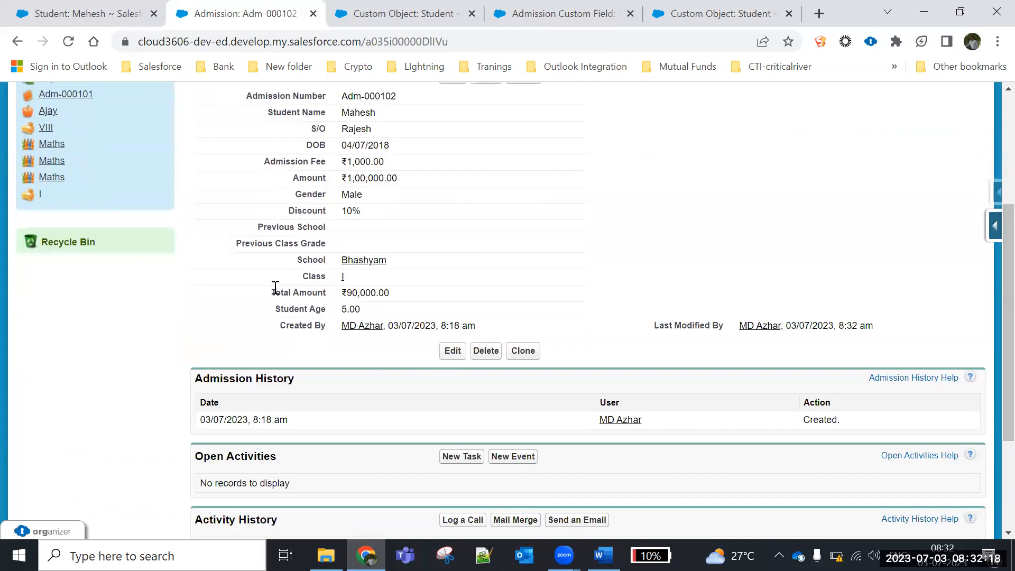
left_click_drag(275, 293, 469, 295)
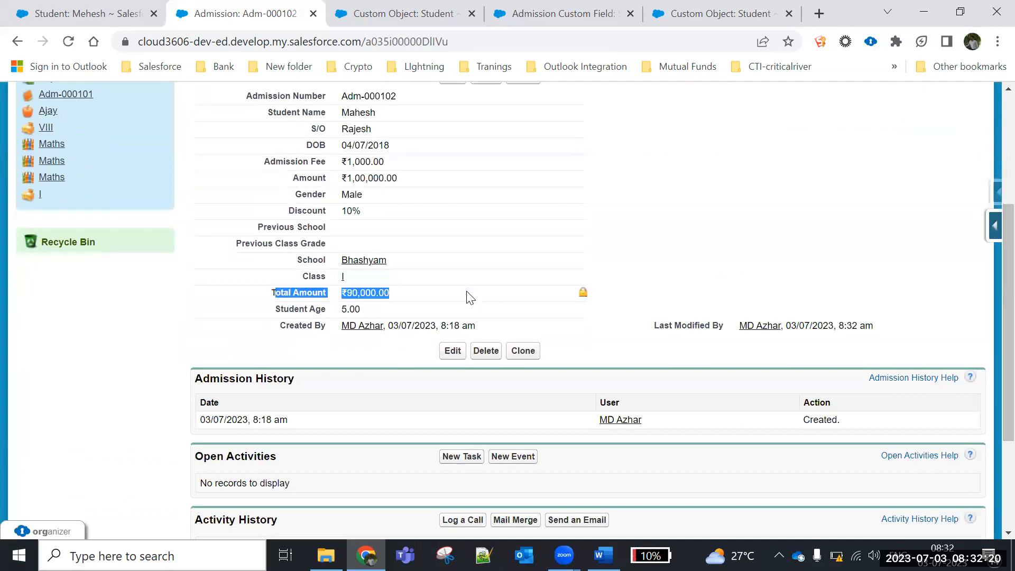
left_click(135, 12)
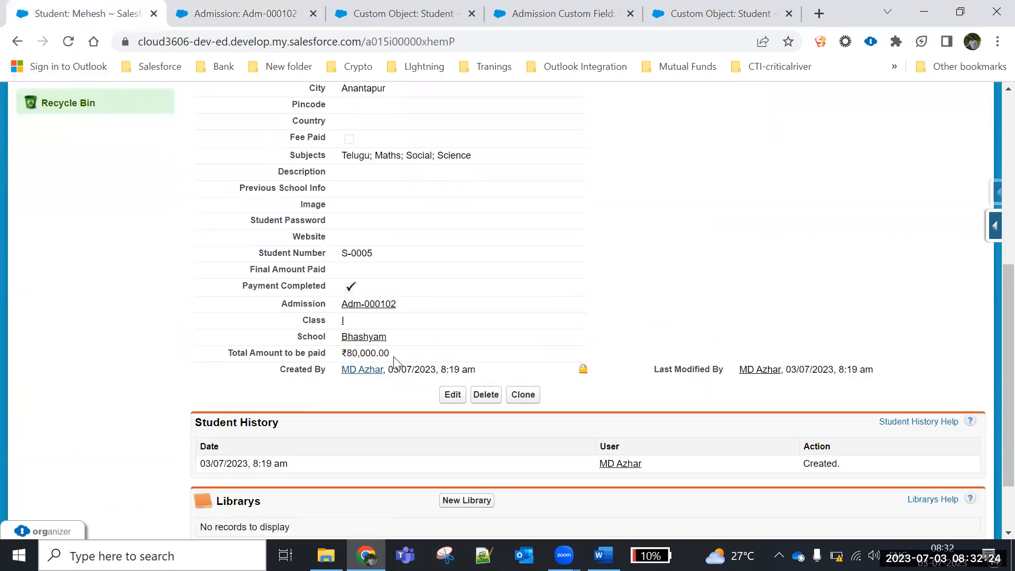
left_click(68, 42)
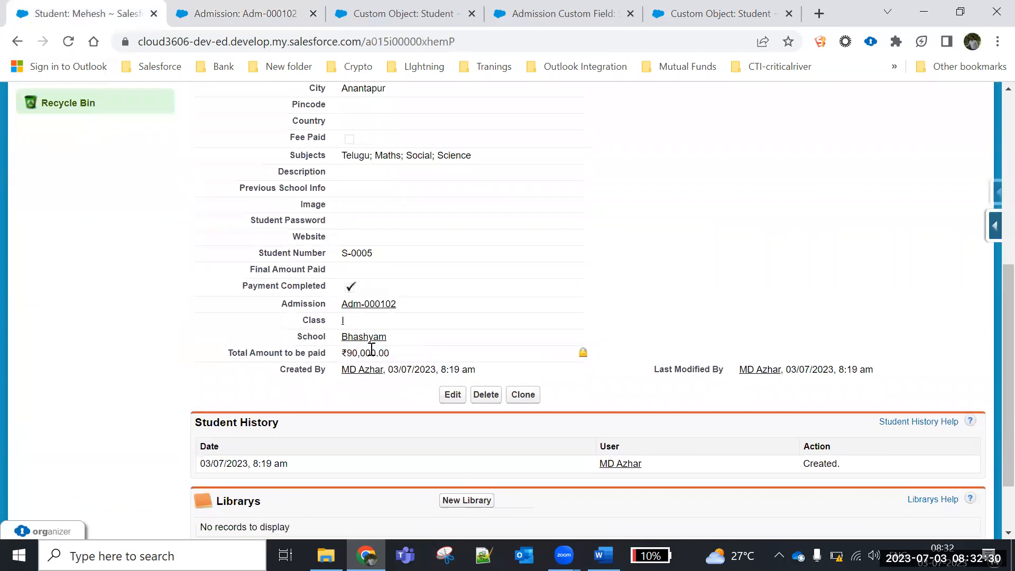
- Compare Total Amount on the admission record with Total Amount to be paid on the student record
left_click(253, 13)
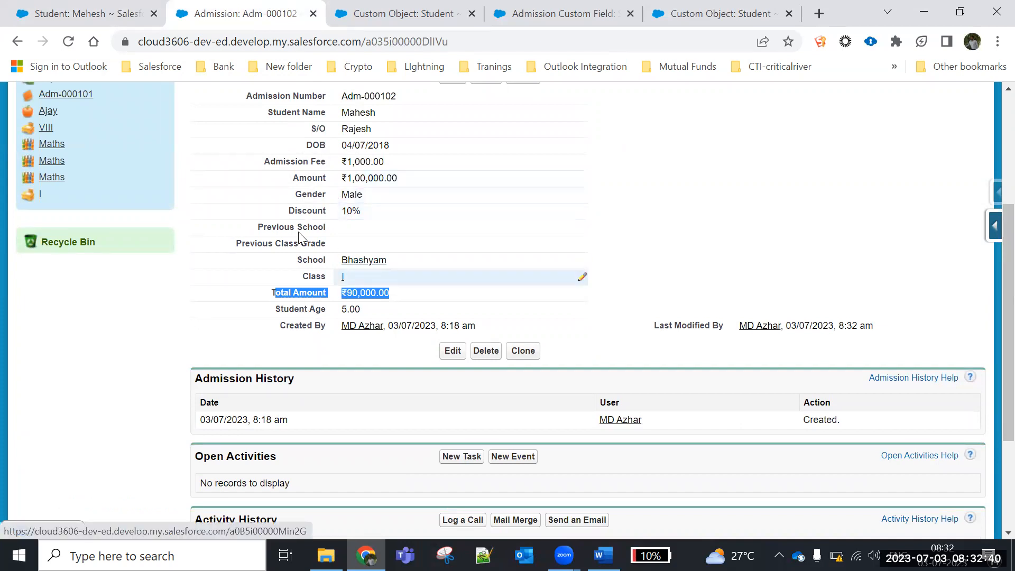
left_click(113, 14)
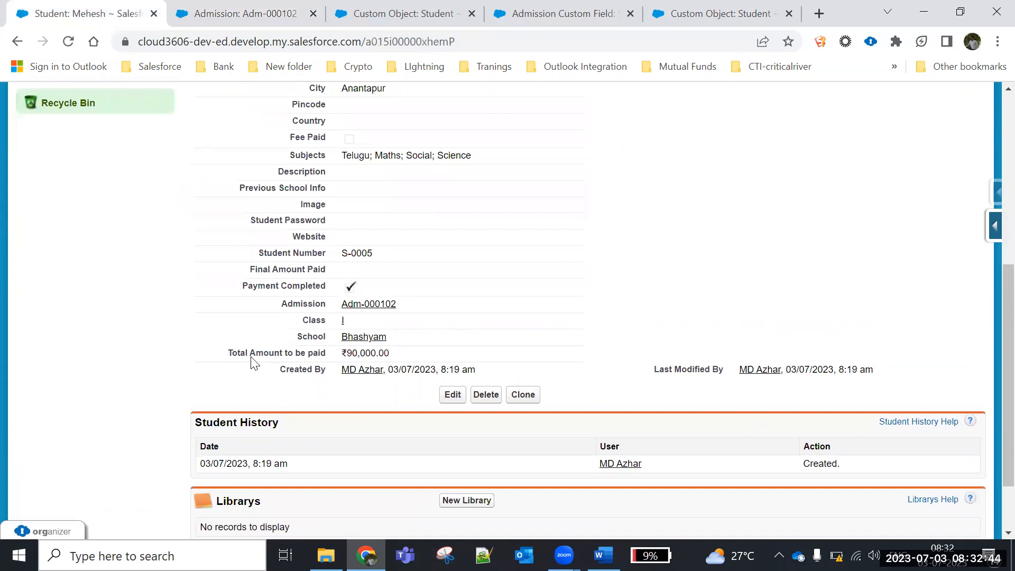
left_click_drag(230, 355, 401, 359)
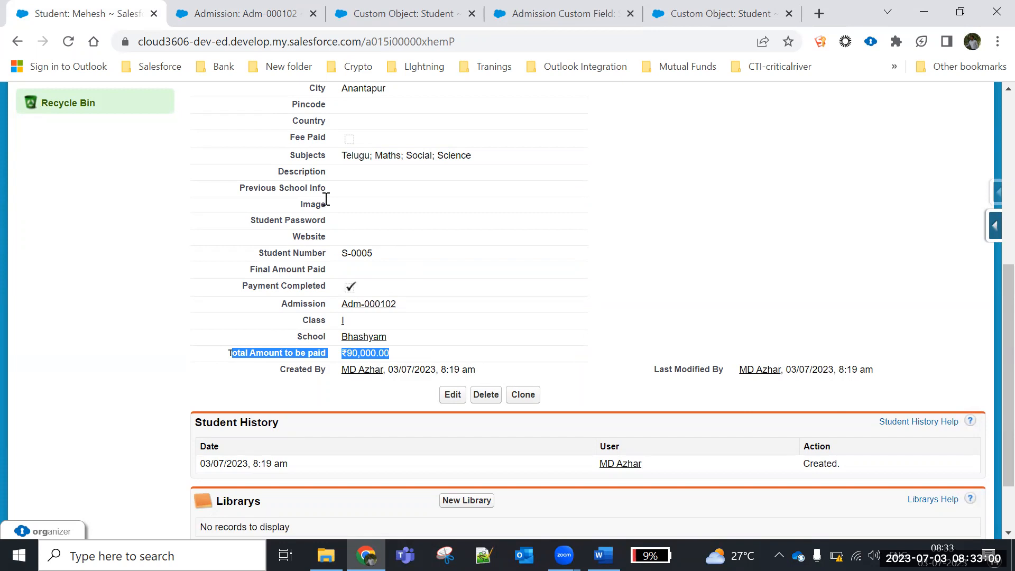
left_click(234, 15)
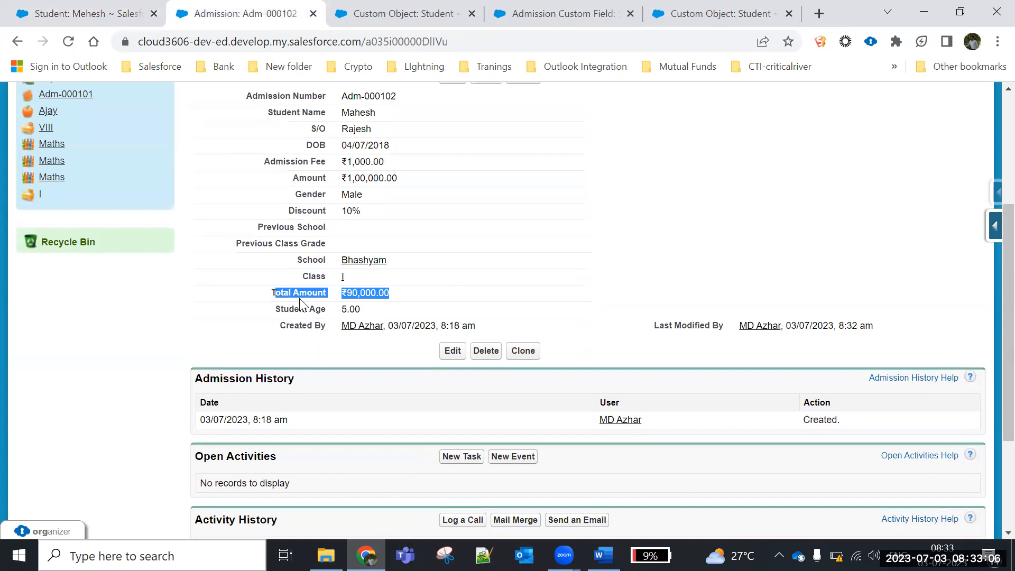
left_click(61, 16)
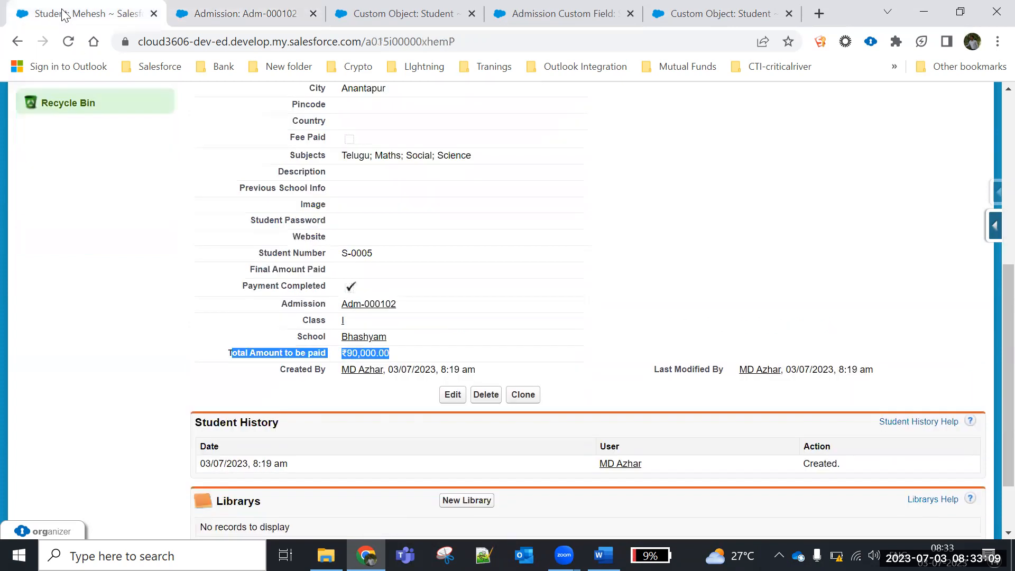
- Examine the Student Age field on the admission record and return to the student record
left_click(245, 20)
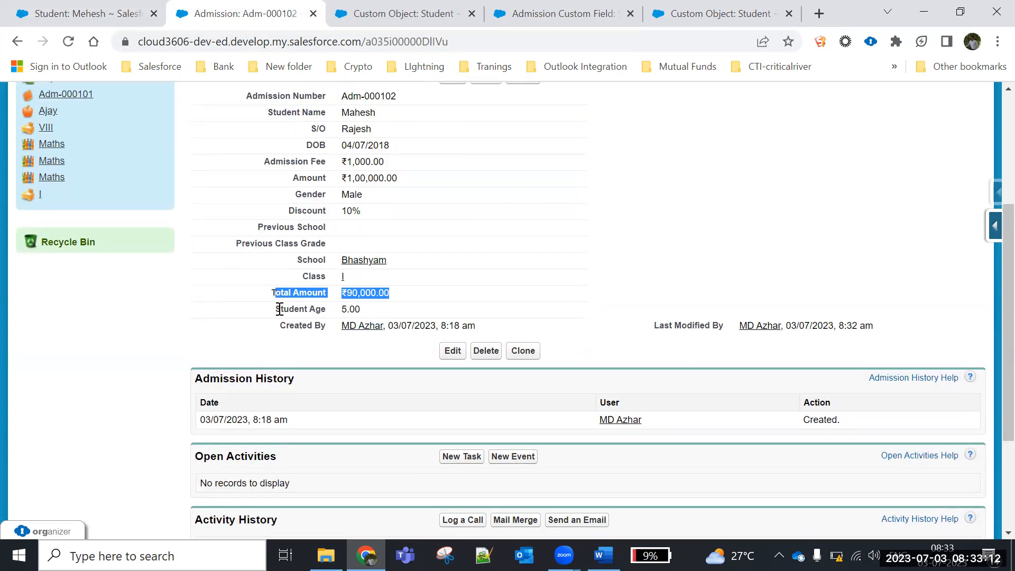
left_click_drag(275, 308, 377, 318)
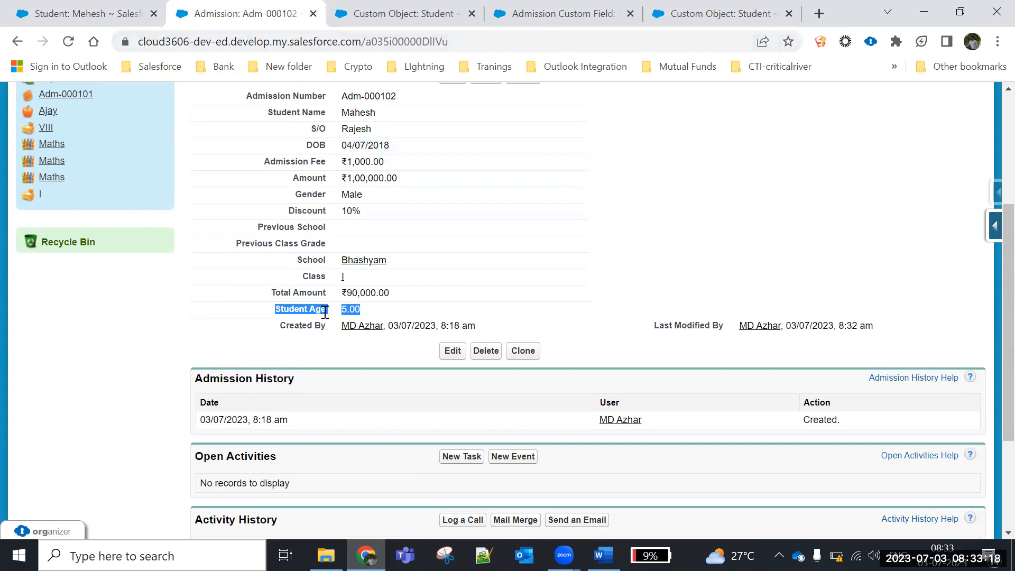
left_click(116, 13)
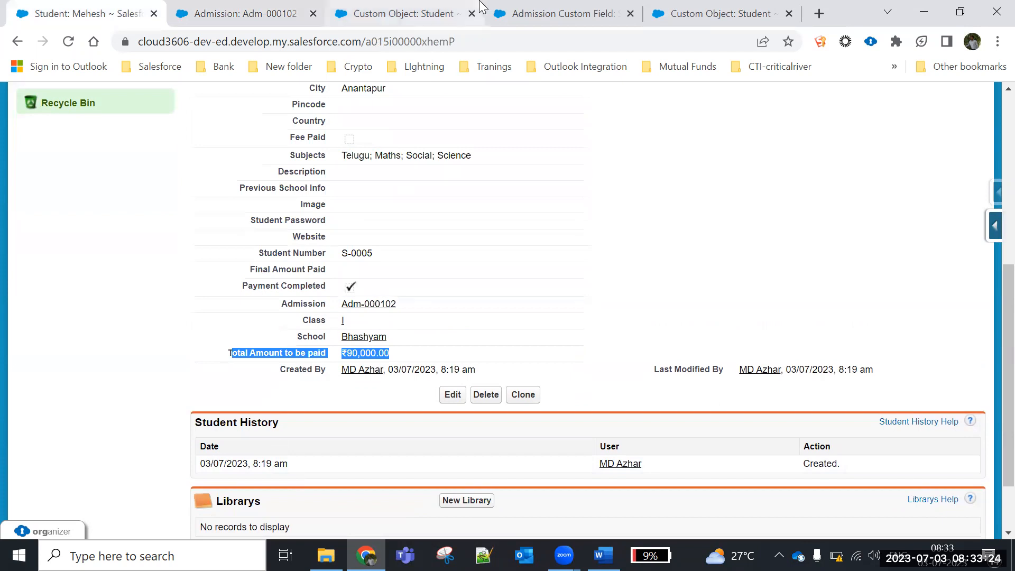
- Start a new custom field on the Student object with the Formula data type and continue to the output type step
left_click(414, 8)
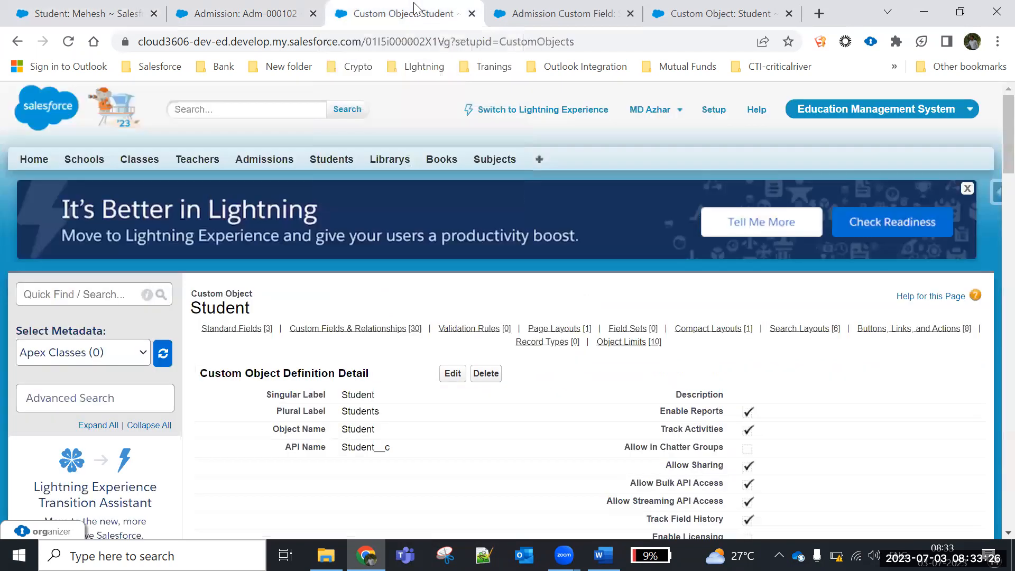
left_click_drag(994, 113, 992, 191)
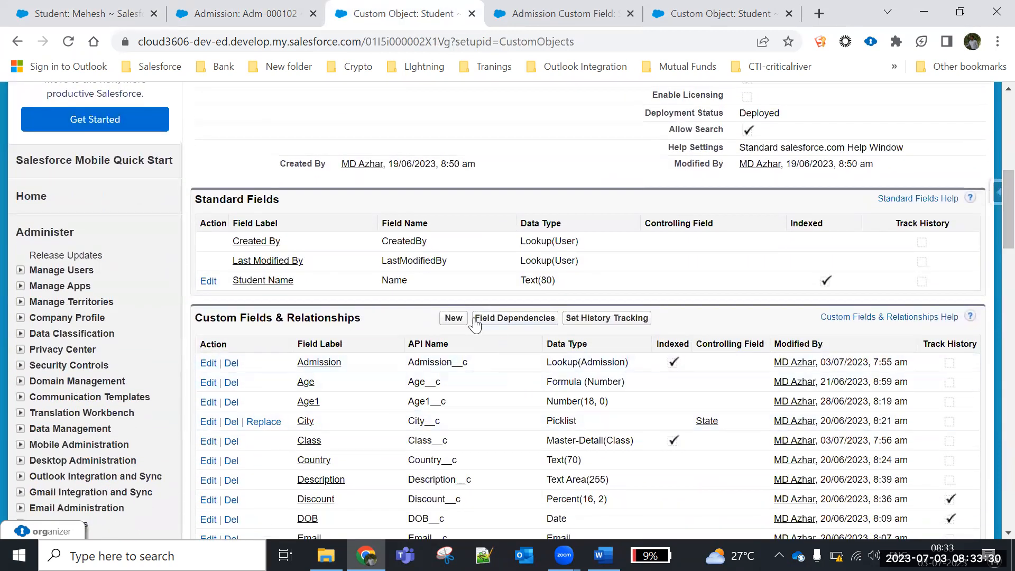
left_click(453, 319)
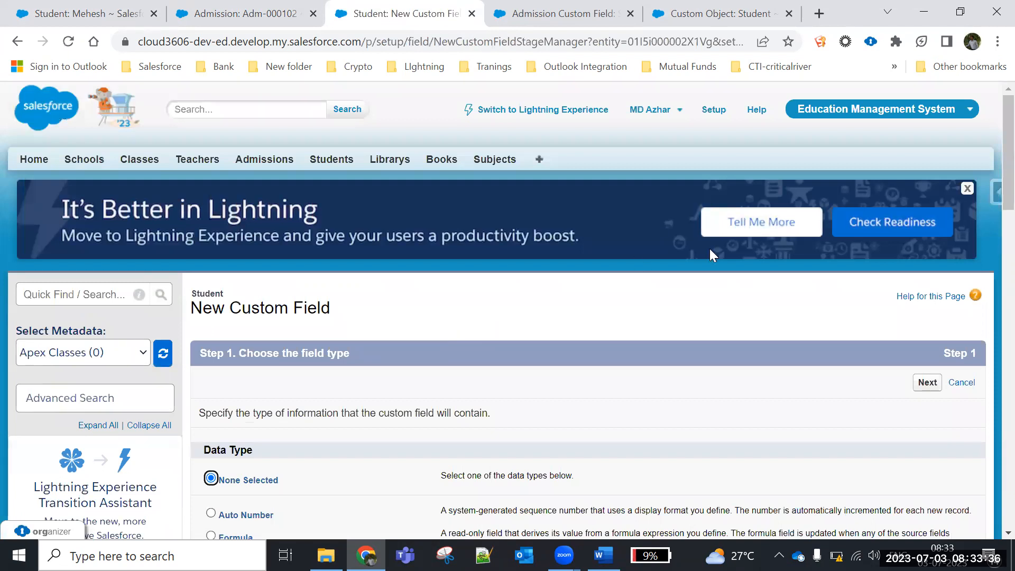
scroll(992, 185, "down", 2)
scroll(990, 187, "down", 3)
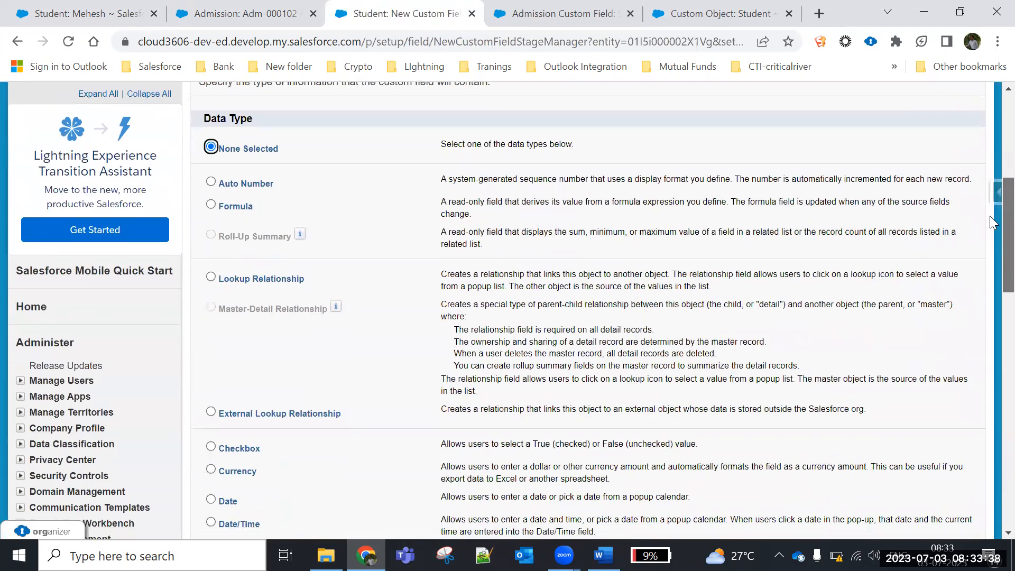
left_click(212, 205)
left_click_drag(992, 228, 990, 381)
left_click(931, 298)
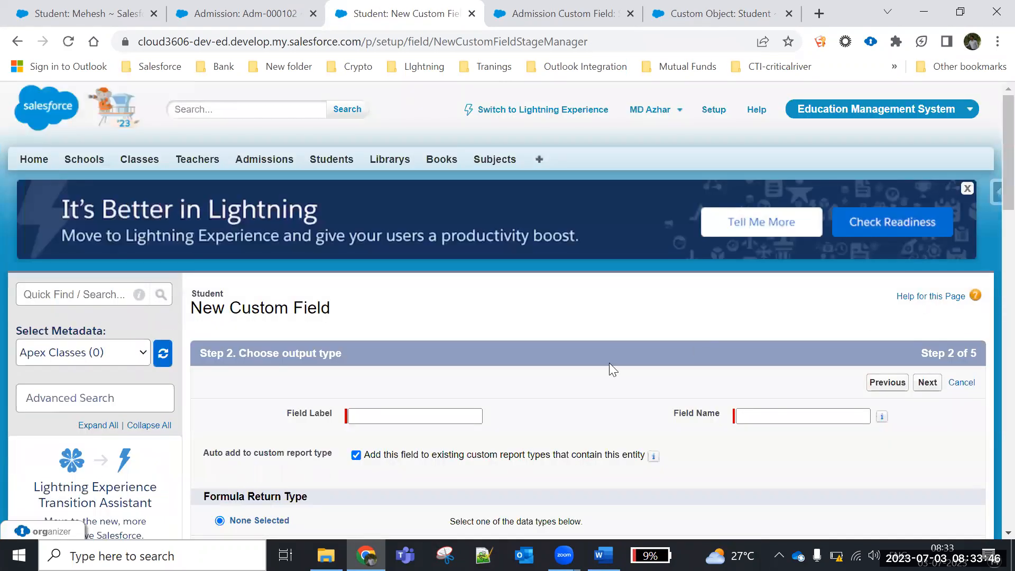
- Label the new formula field Student Age, choose Number as its return type, and continue to the formula step
left_click(432, 411)
type("Student Age")
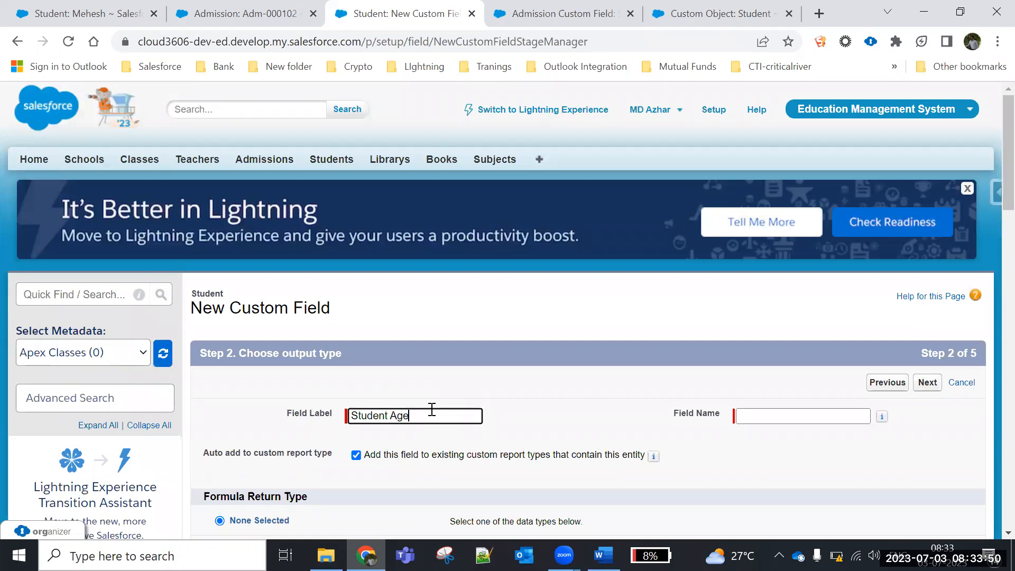
left_click(824, 414)
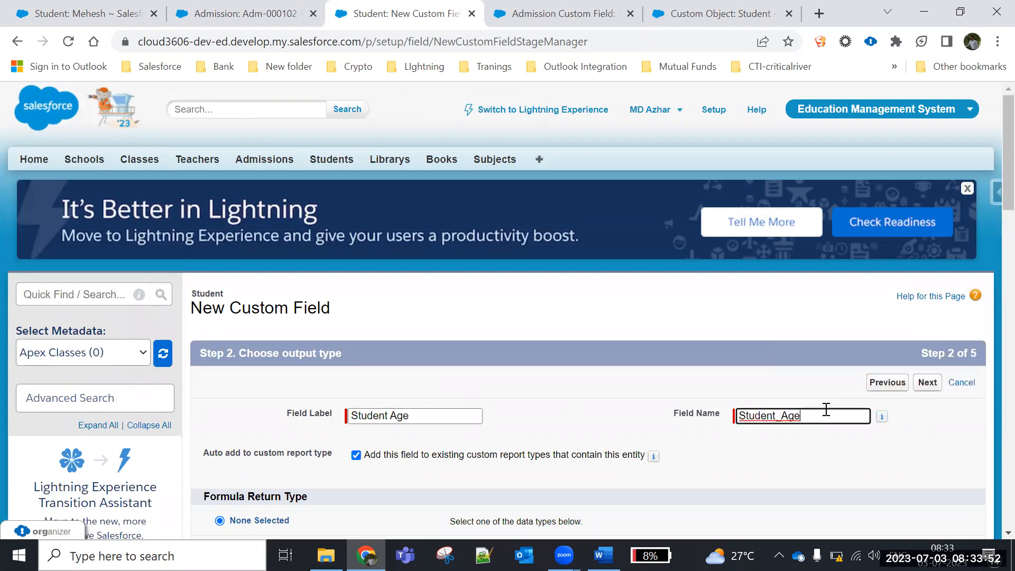
scroll(990, 159, "down", 7)
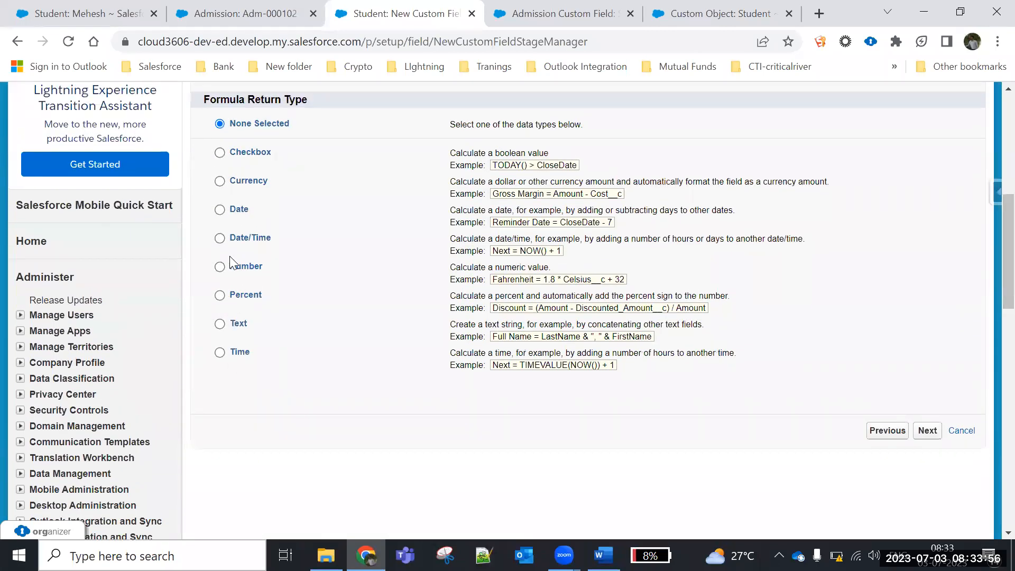
left_click(218, 268)
left_click(934, 432)
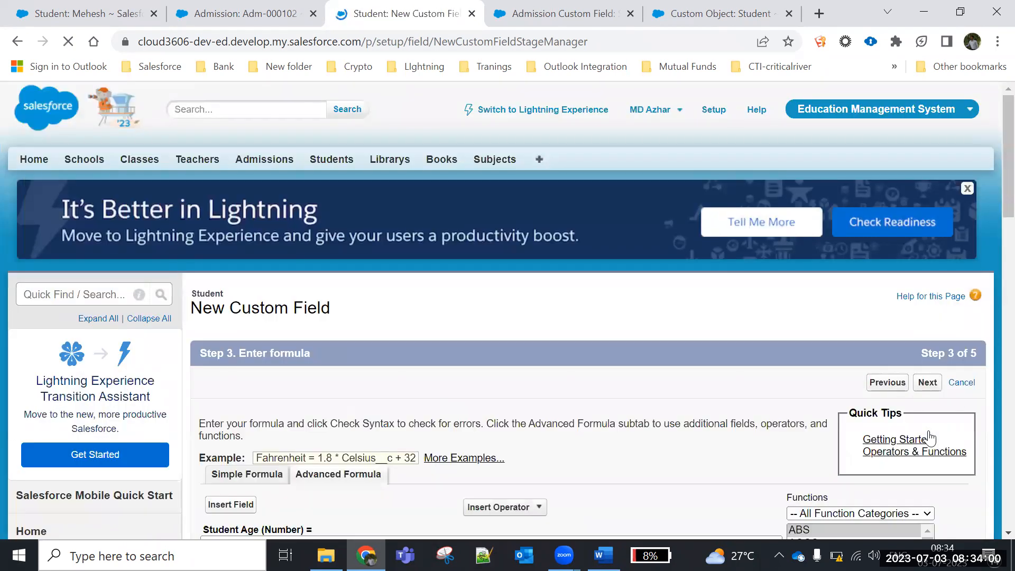
- Insert the related admission's Student Age field, Admission__r.Student_Age__c, as the formula
left_click_drag(1005, 132, 991, 209)
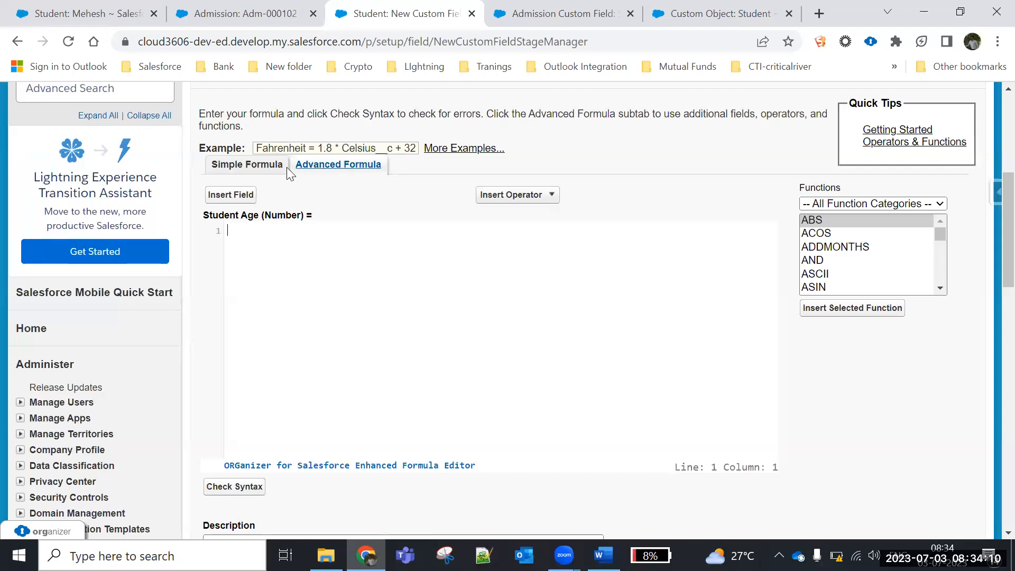
left_click(231, 195)
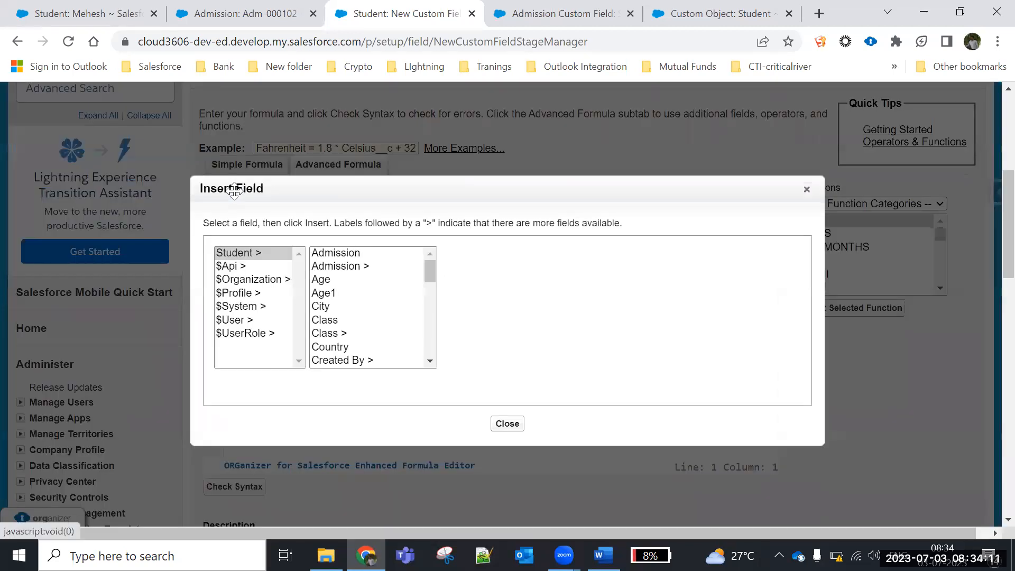
left_click(348, 267)
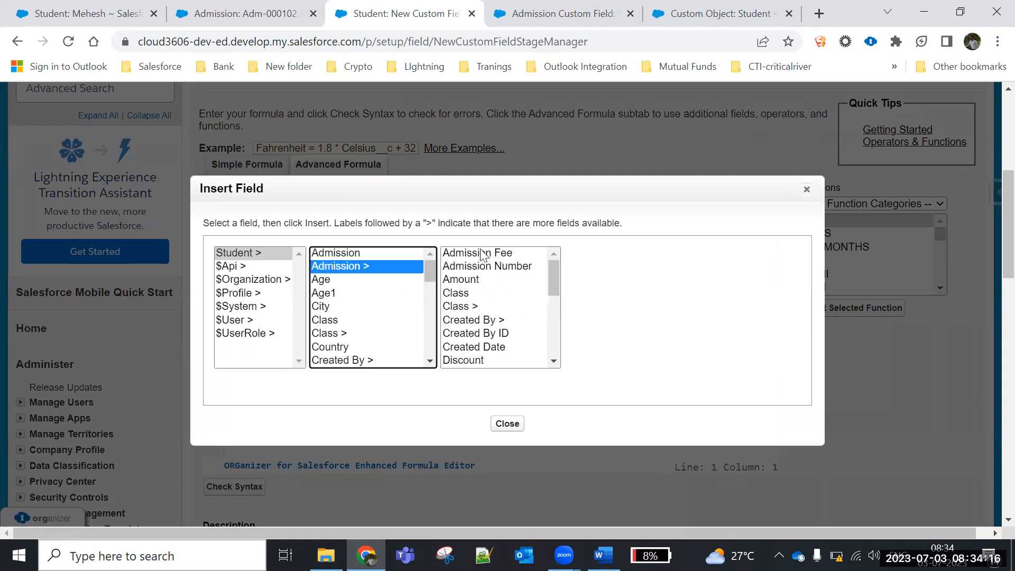
left_click_drag(554, 271, 554, 342)
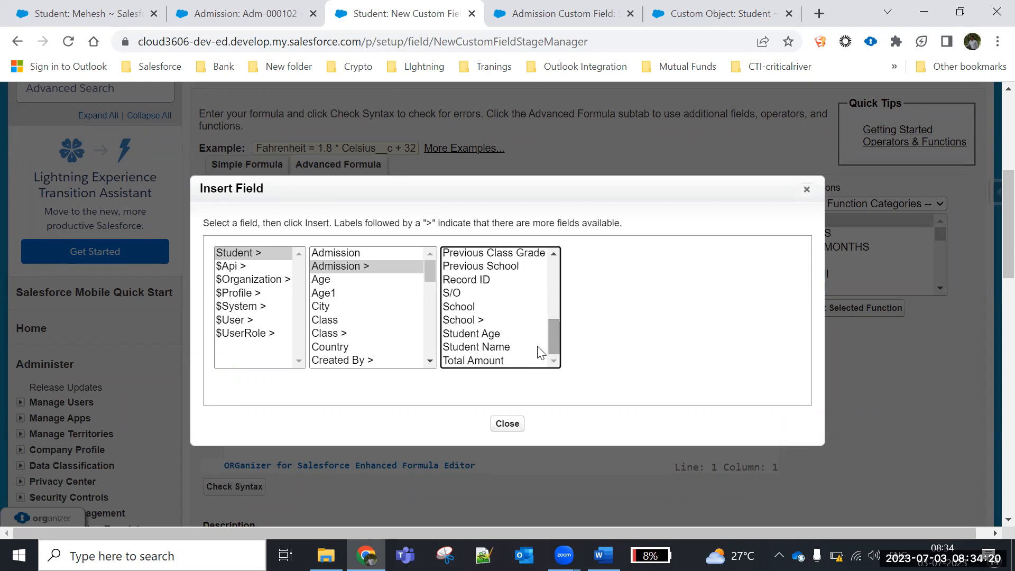
left_click(472, 333)
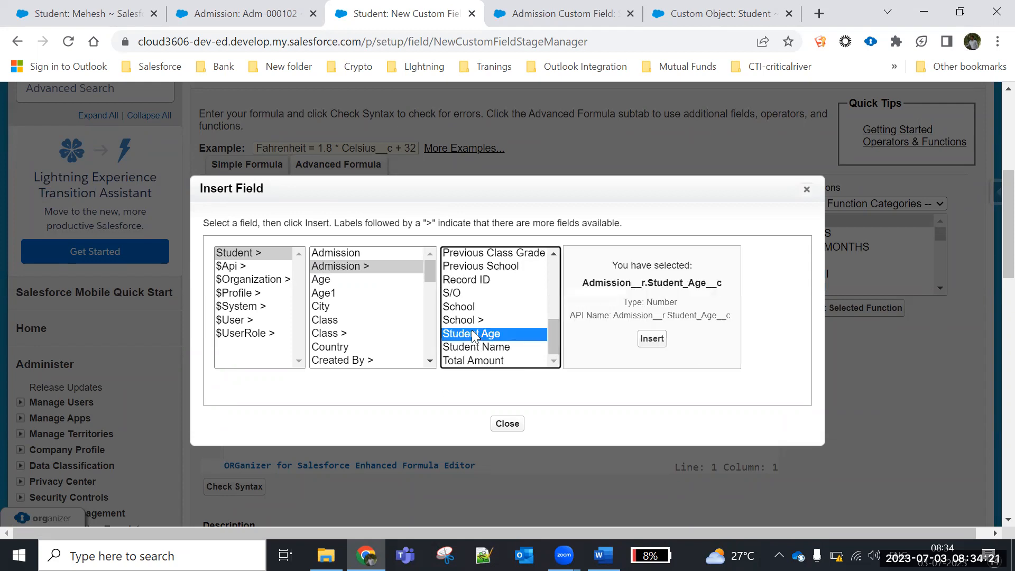
left_click(651, 341)
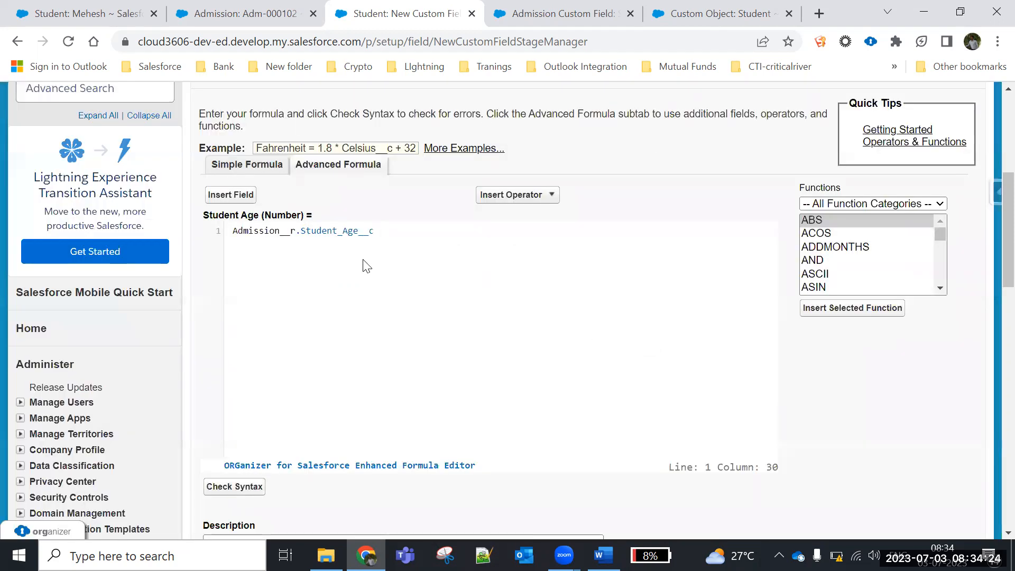
- Copy the formula Admission__r.Student_Age__c into the Word notes on a new line below the Total Amount reference
left_click_drag(382, 234, 226, 236)
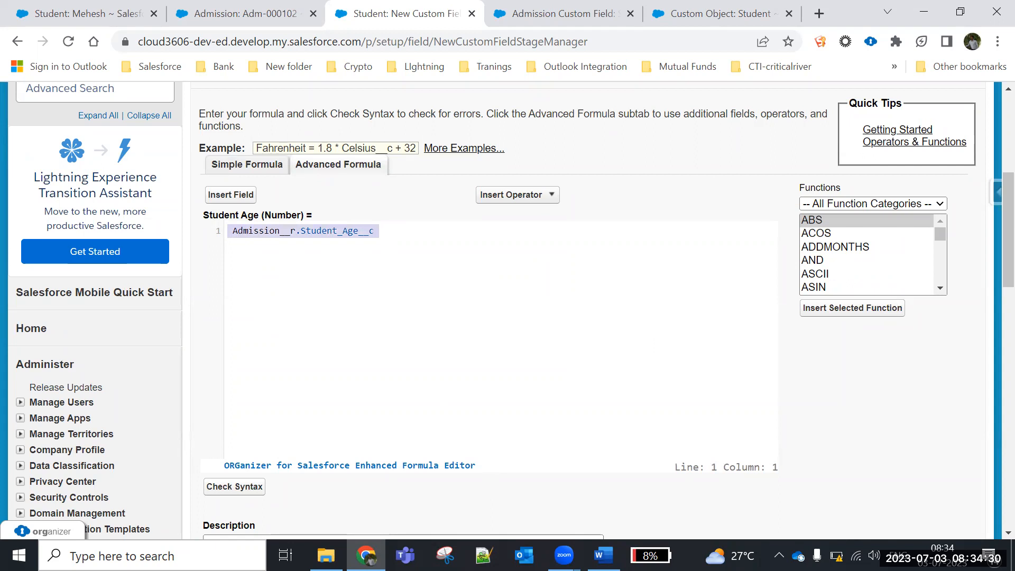
key("alt+Tab")
key("Return")
type("Admission__r.Student_Age__c")
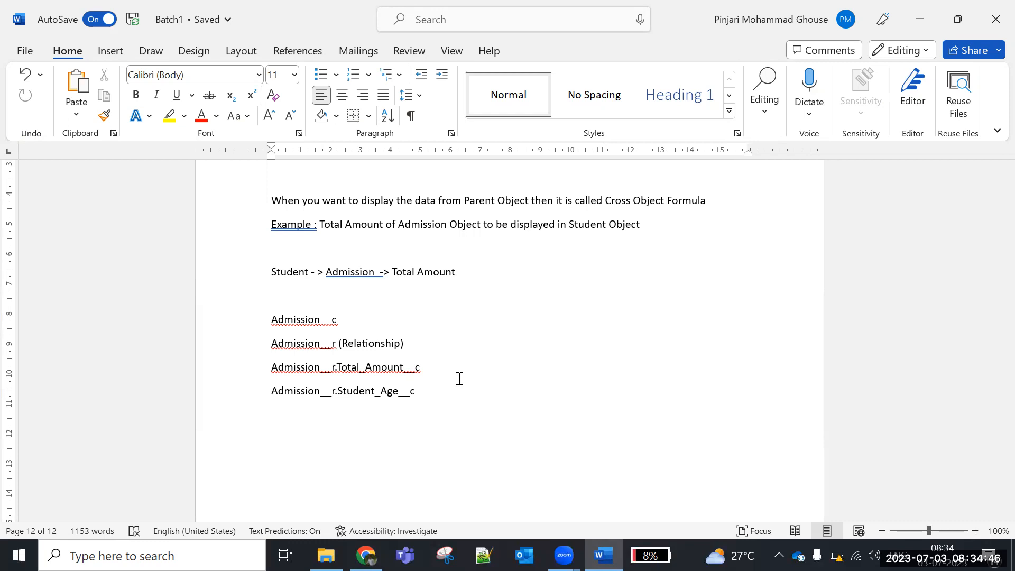
double_click(297, 315)
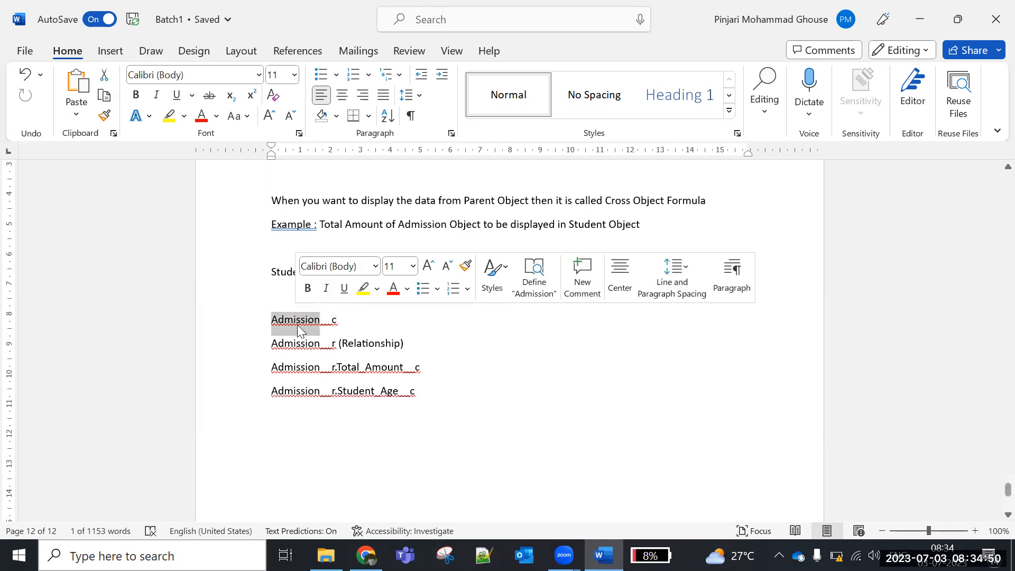
double_click(293, 347)
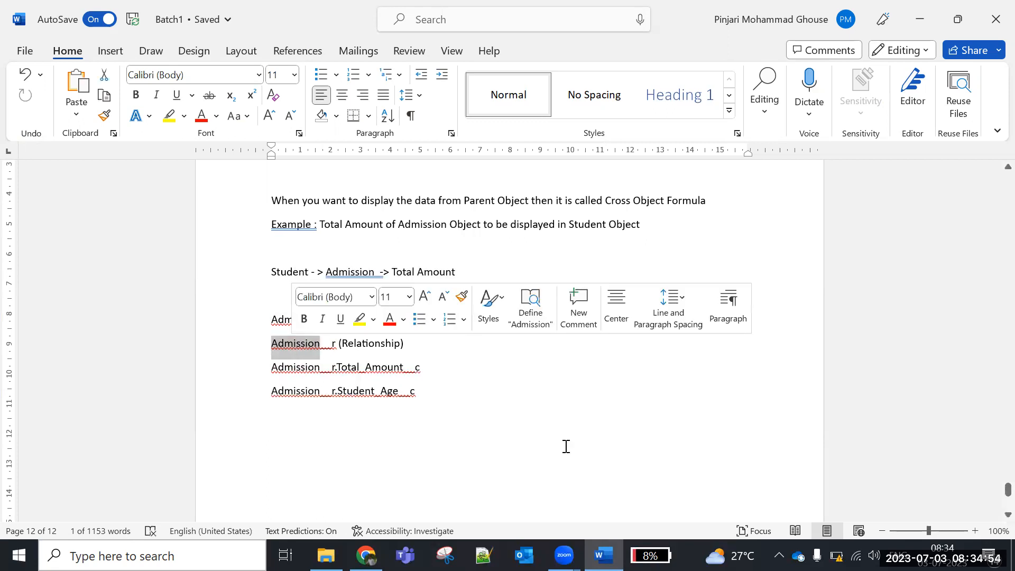
- Switch back to Chrome, check the Student Age formula's syntax, and continue to the field-level security step
key("alt+Tab")
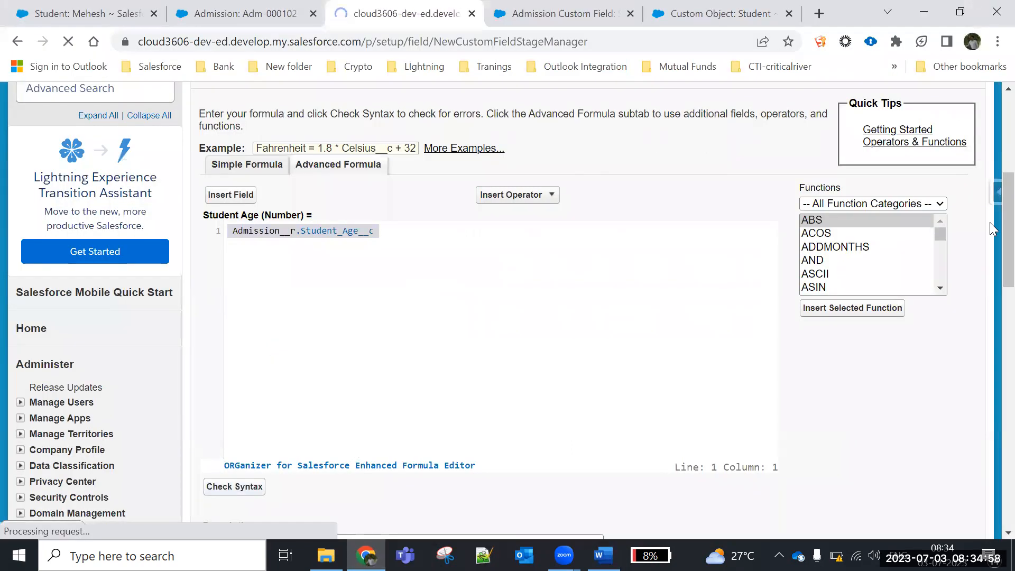
scroll(991, 247, "down", 8)
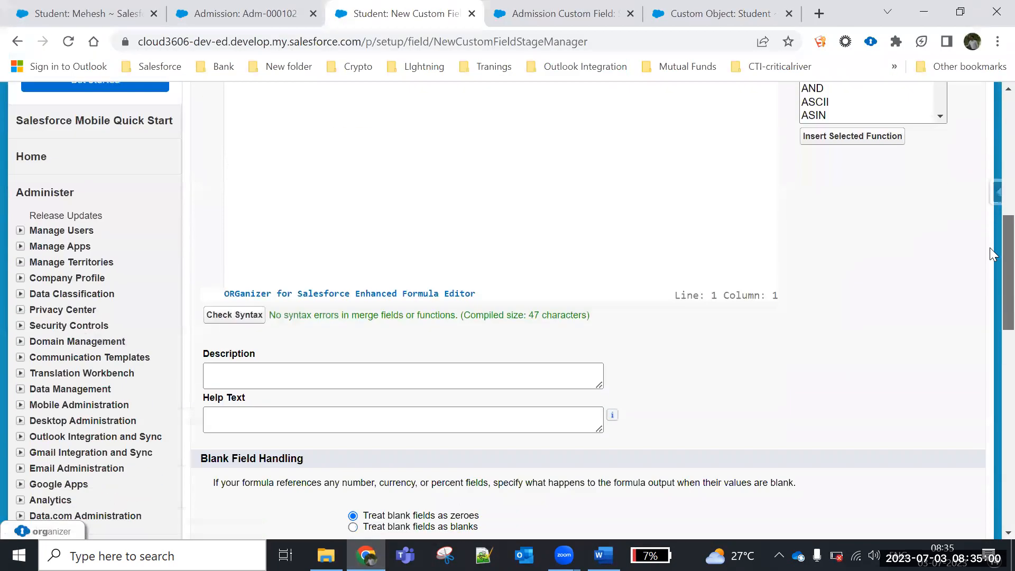
scroll(992, 264, "down", 2)
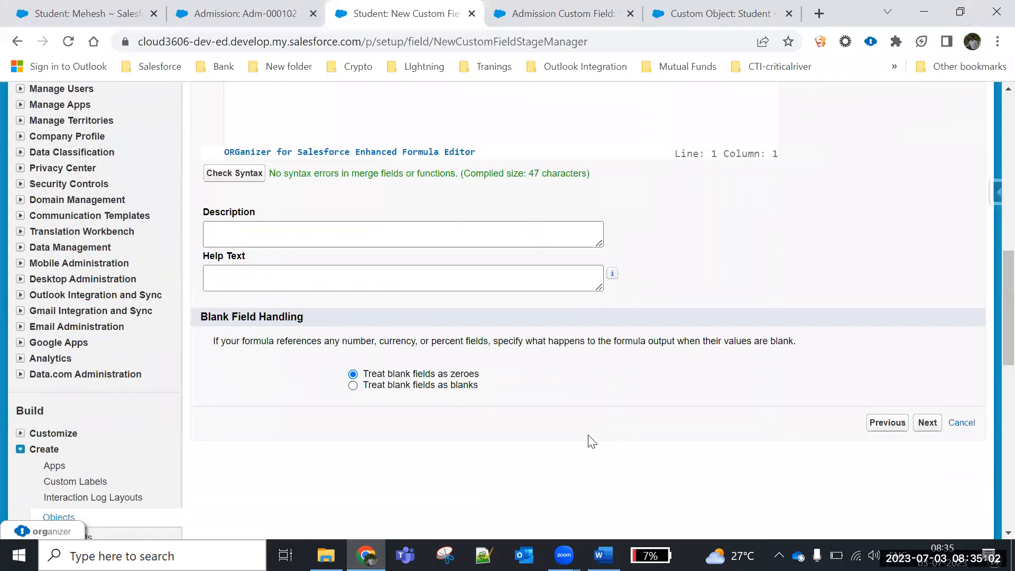
left_click(926, 425)
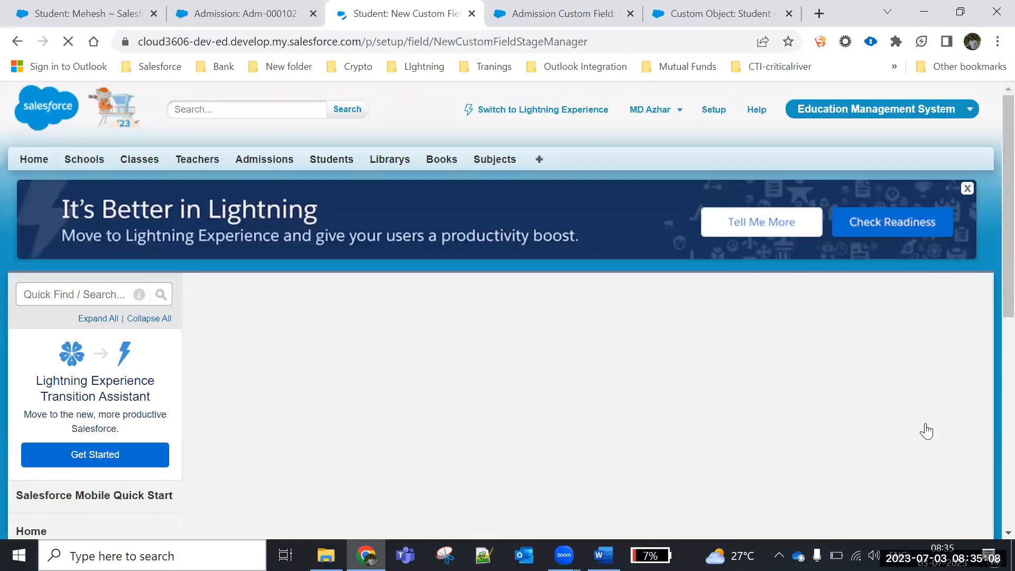
- Accept the default field-level security and the Student Layout page layout, and save the Student Age field
scroll(990, 181, "down", 4)
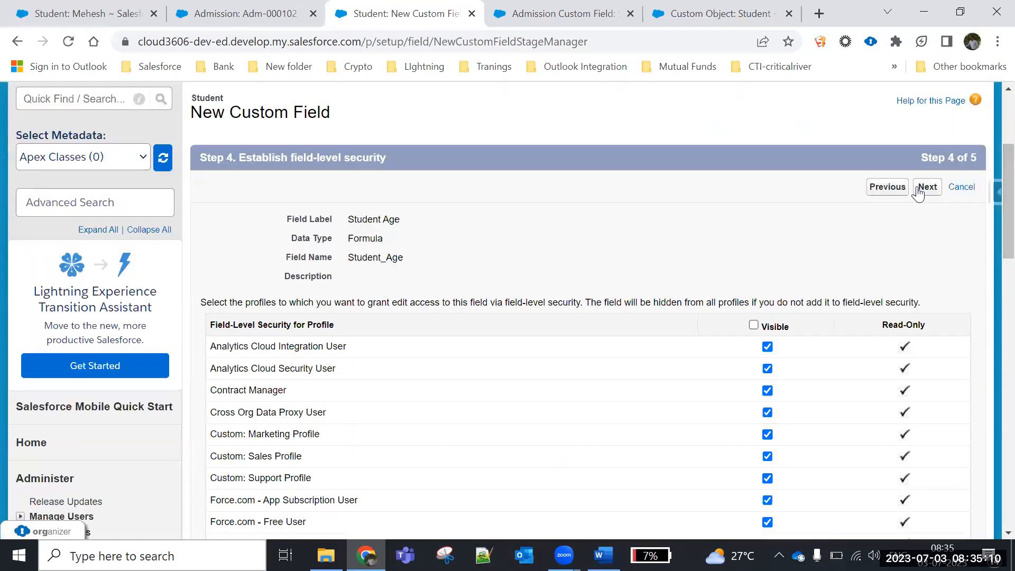
left_click(929, 189)
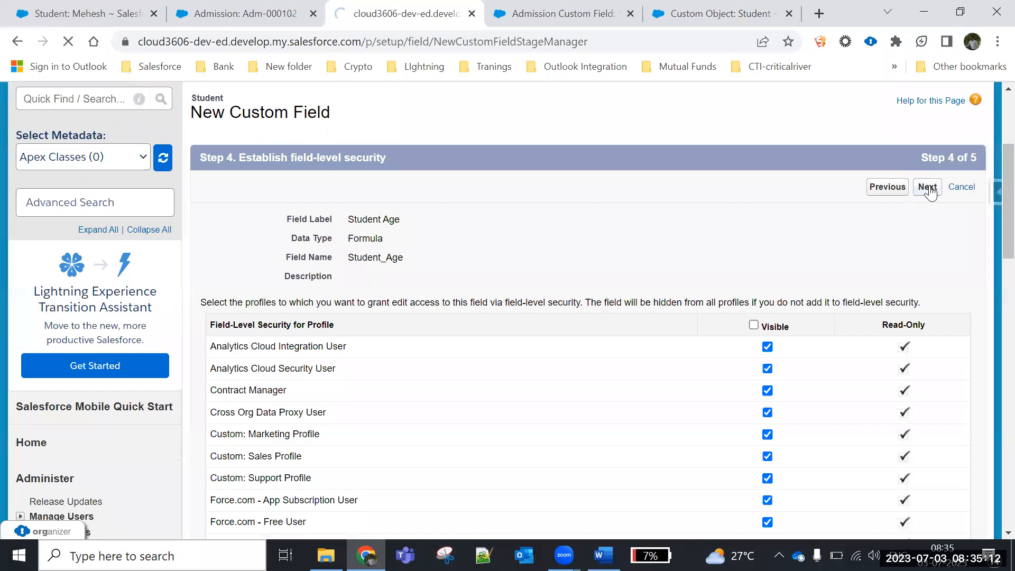
scroll(989, 153, "down", 1)
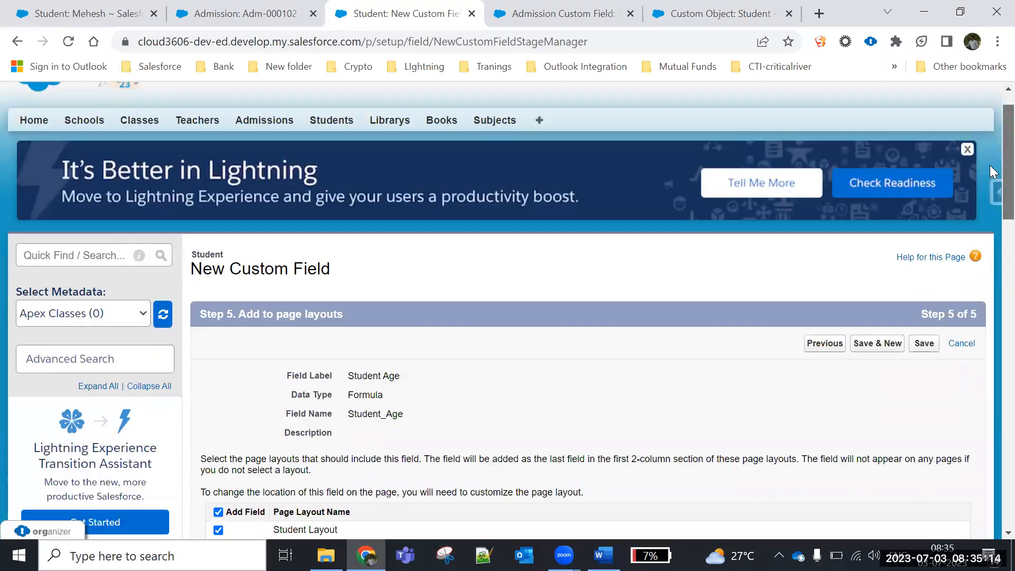
scroll(989, 169, "down", 2)
left_click(925, 246)
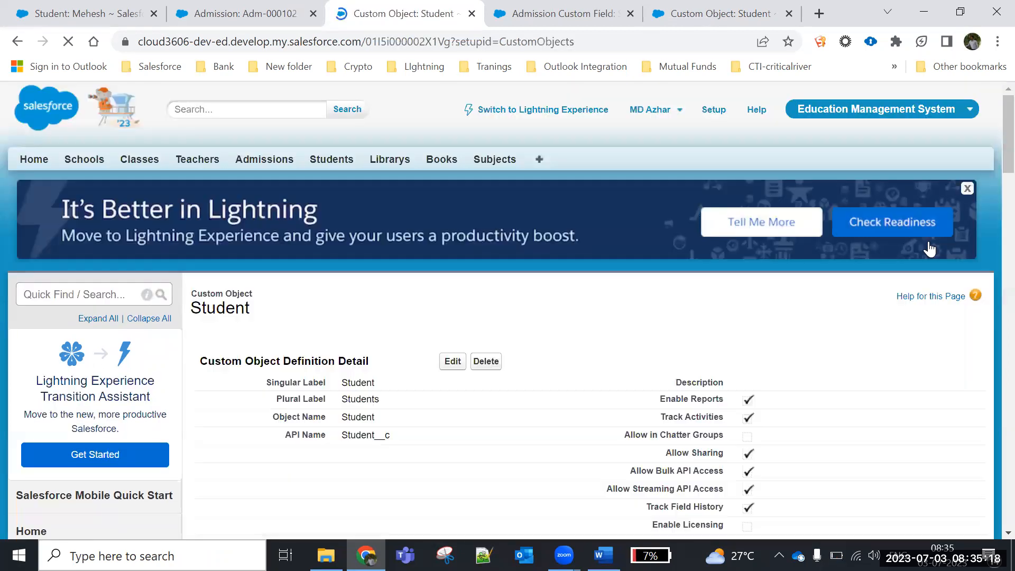
- Reload the student record to check its Student Age field
left_click(84, 14)
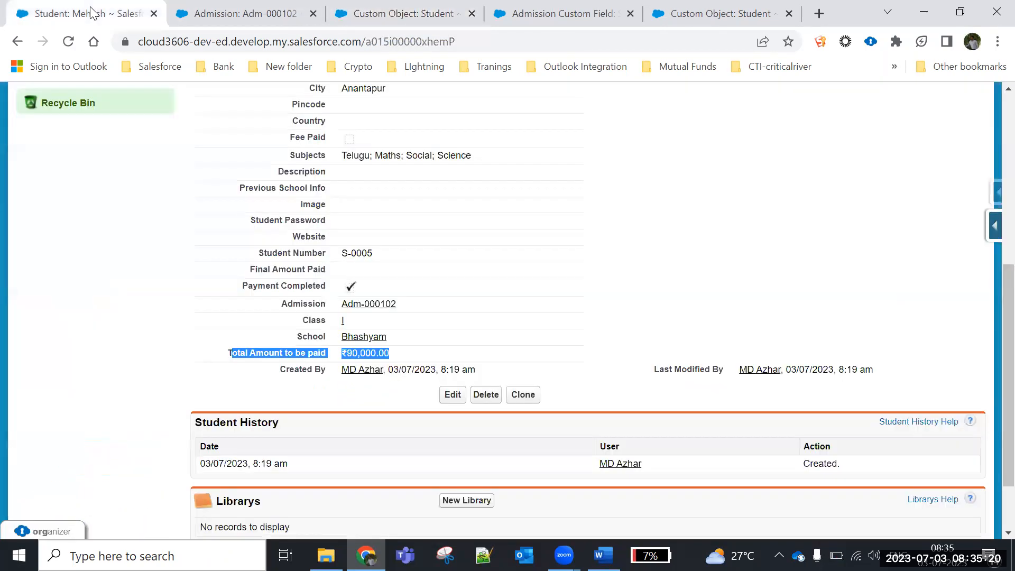
left_click(68, 43)
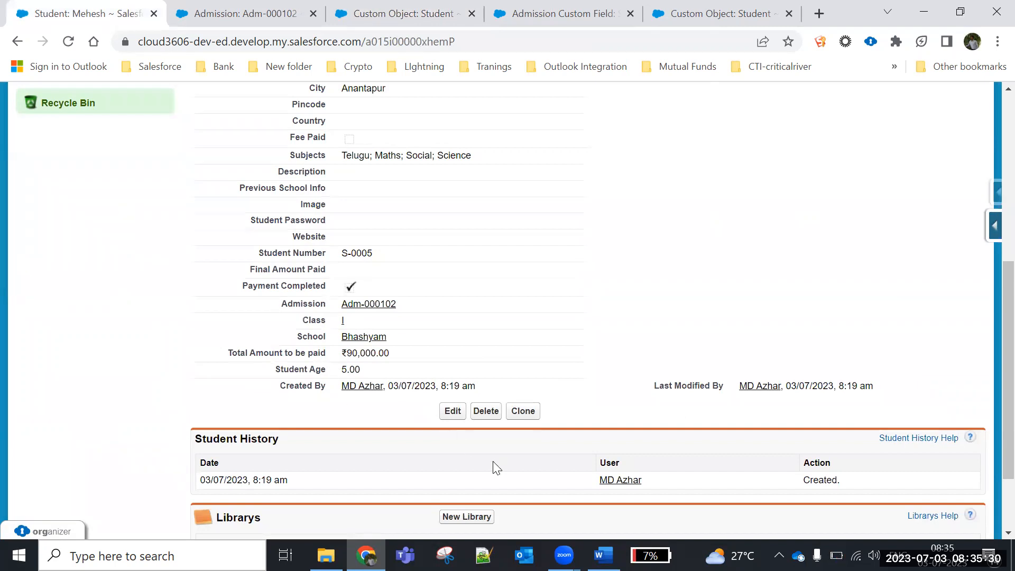
- Add the heading "Cross Object Formula:" above the parent-object definition in the Word notes
key("alt+Tab")
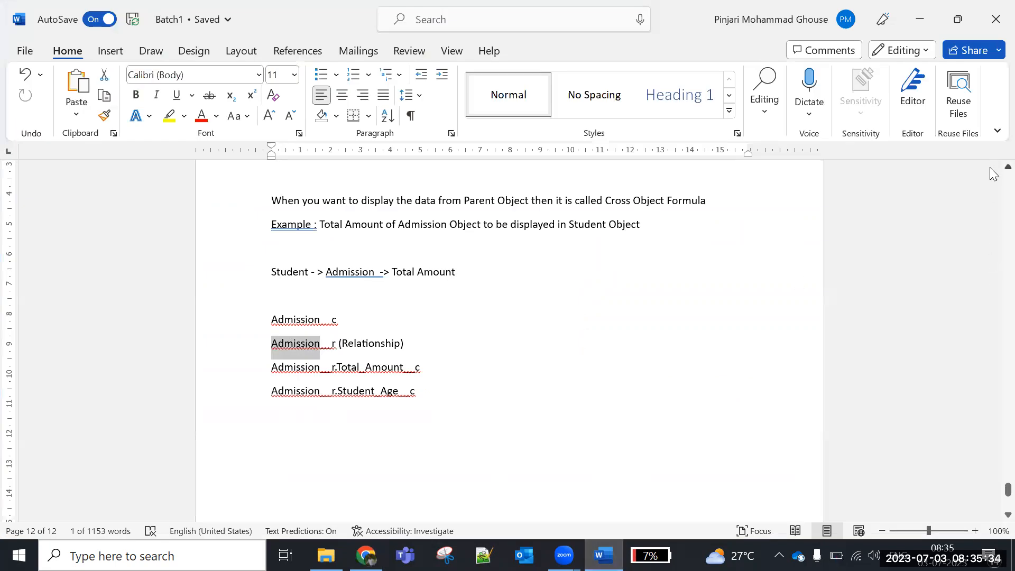
scroll(990, 170, "up", 2)
scroll(992, 176, "up", 5)
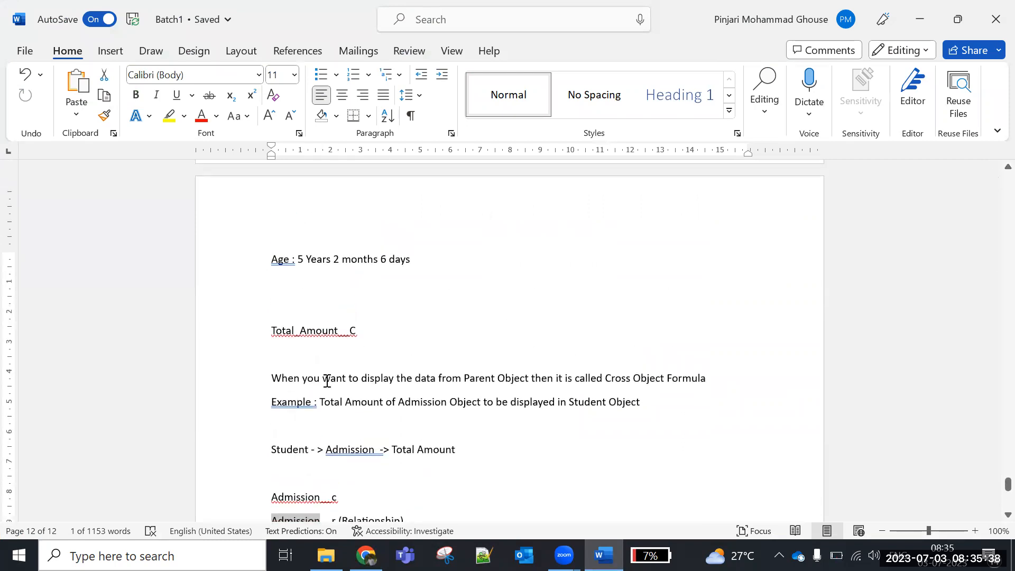
left_click(275, 364)
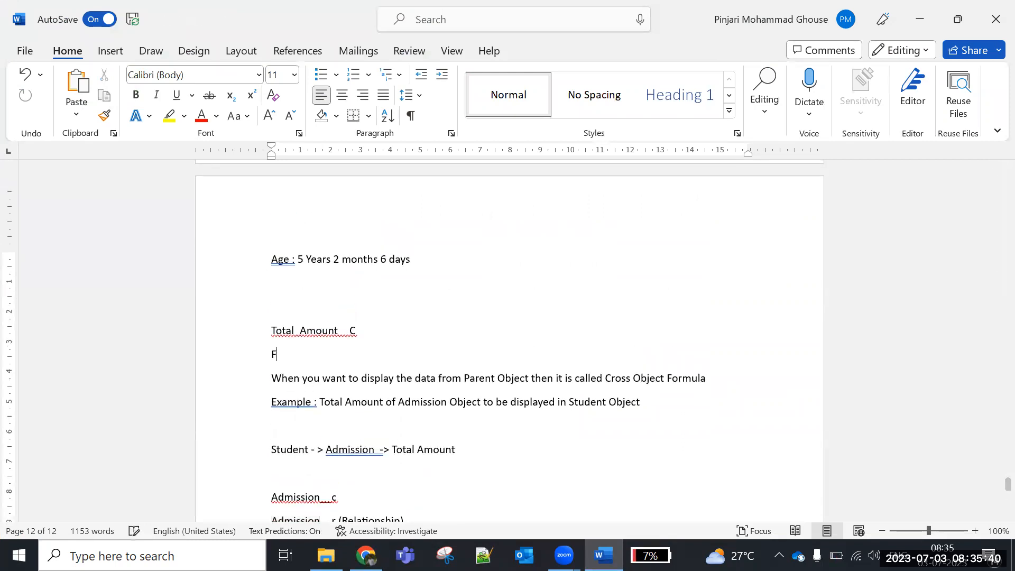
type("Cross ")
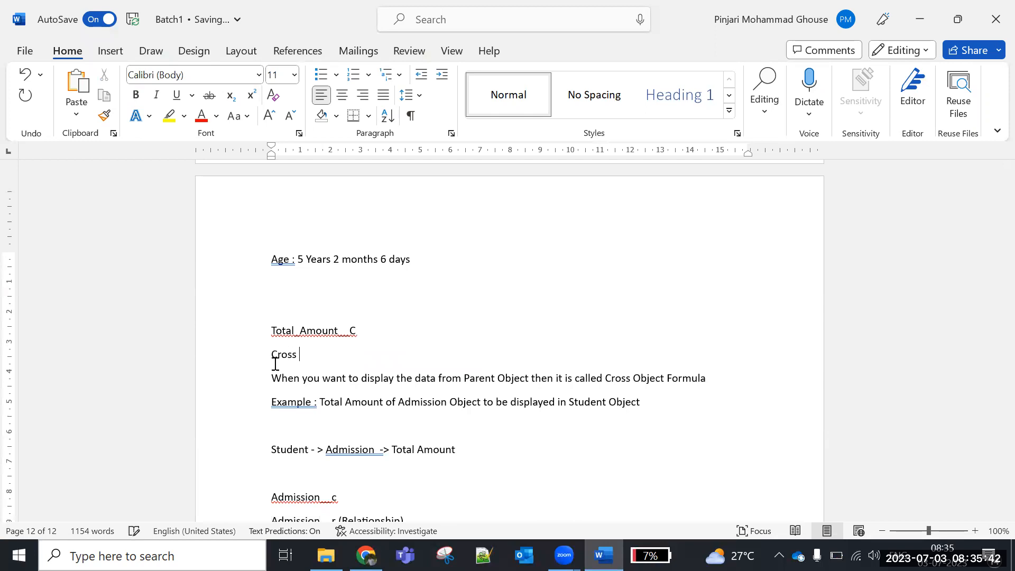
type("Obejct ")
type("For")
key("BackSpace")
key("BackSpace")
type("ject Formula:")
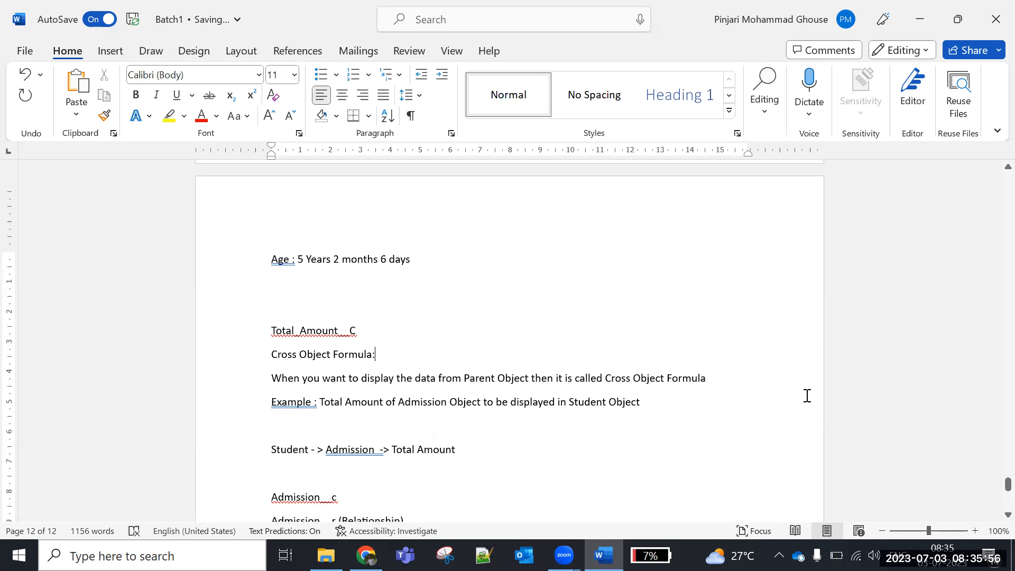
- Switch back to Chrome, reload the Student object definition, and find Student Age among its custom fields
key("alt+Tab")
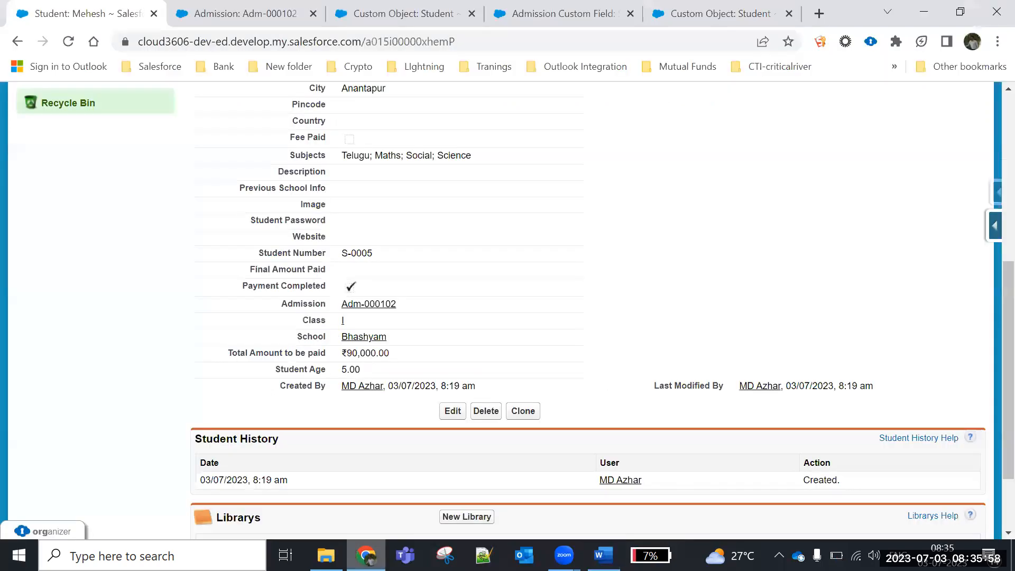
left_click(420, 15)
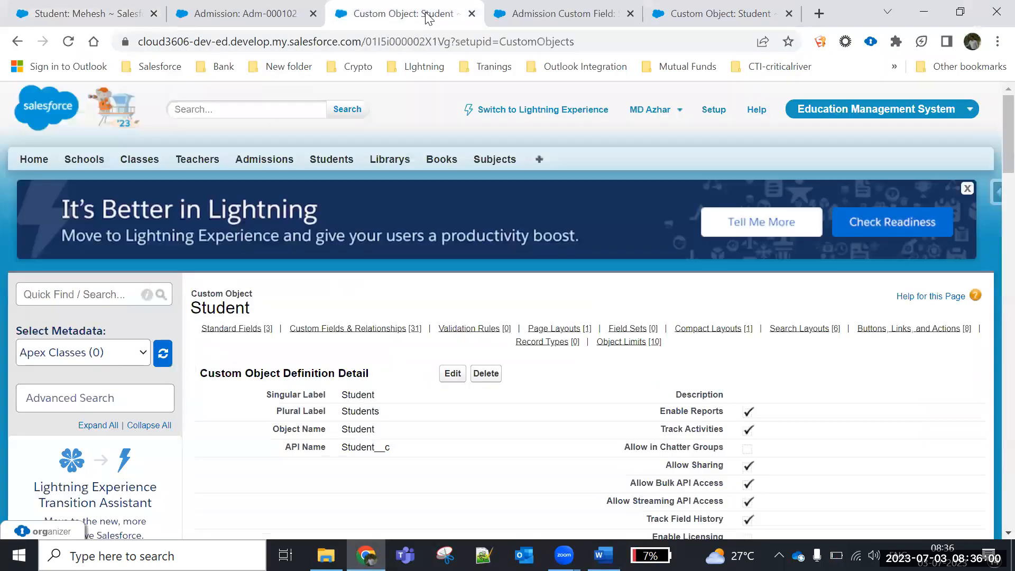
left_click(68, 42)
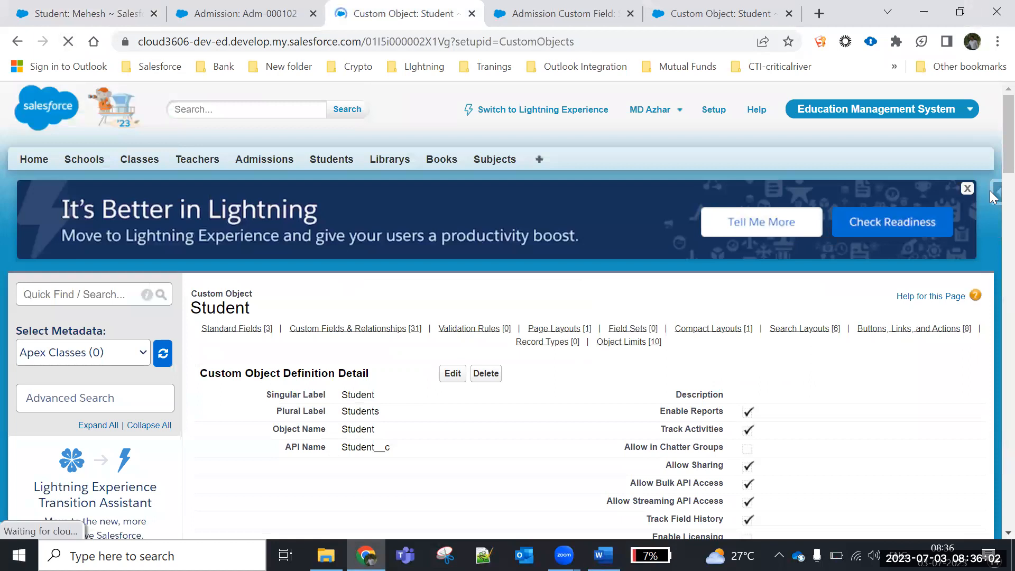
scroll(989, 140, "down", 8)
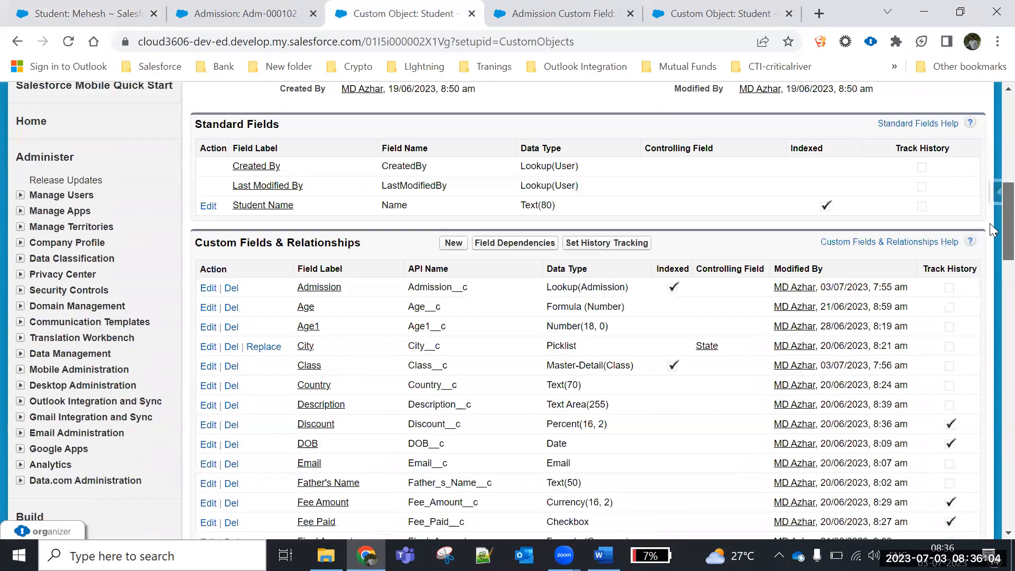
scroll(989, 224, "down", 8)
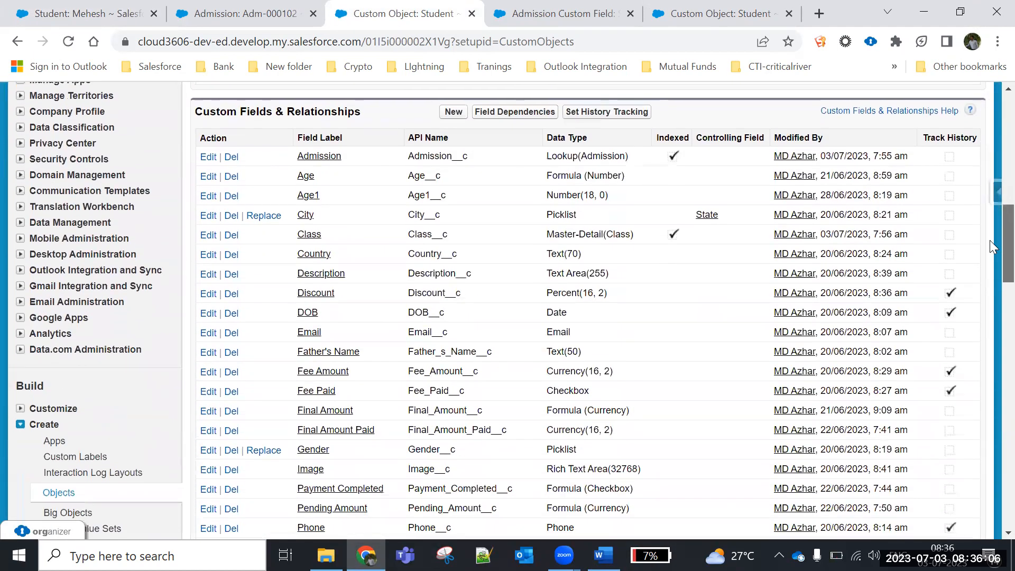
scroll(989, 307, "down", 2)
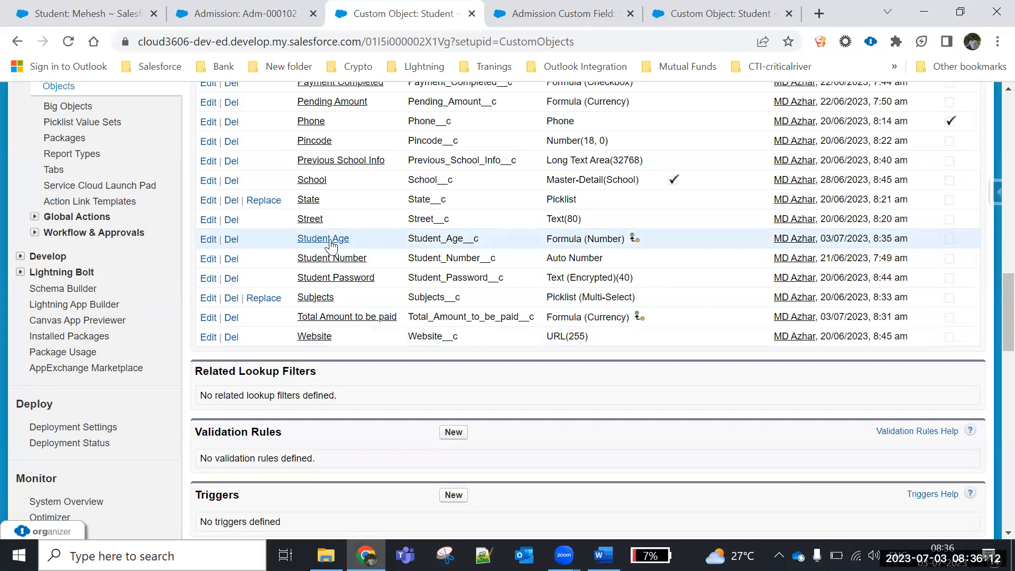
- Compare the Student Age and Total Amount to be paid formula fields with Payment Completed and Pending Amount in the custom field list
left_click_drag(363, 236, 294, 238)
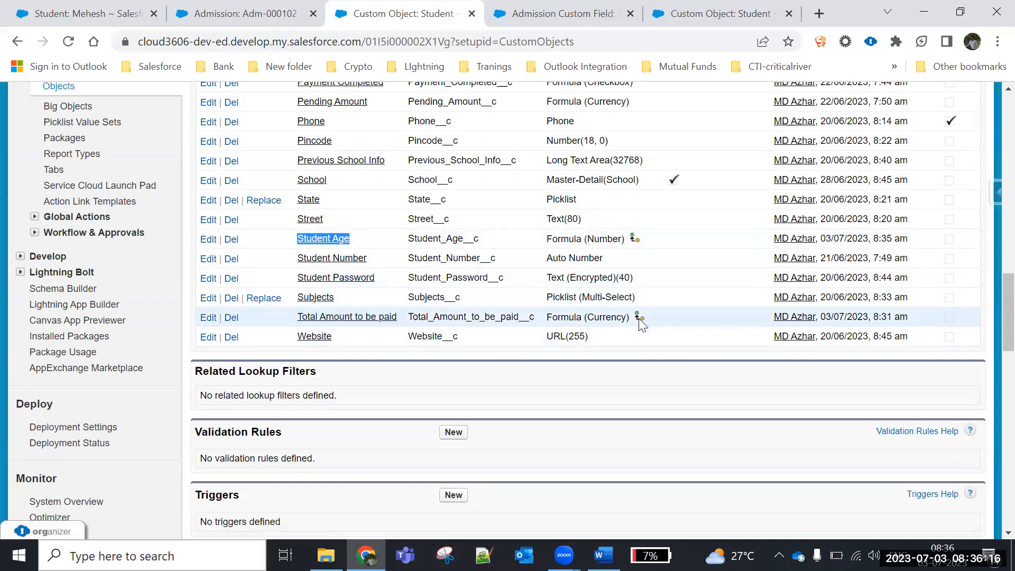
mouse_move(638, 320)
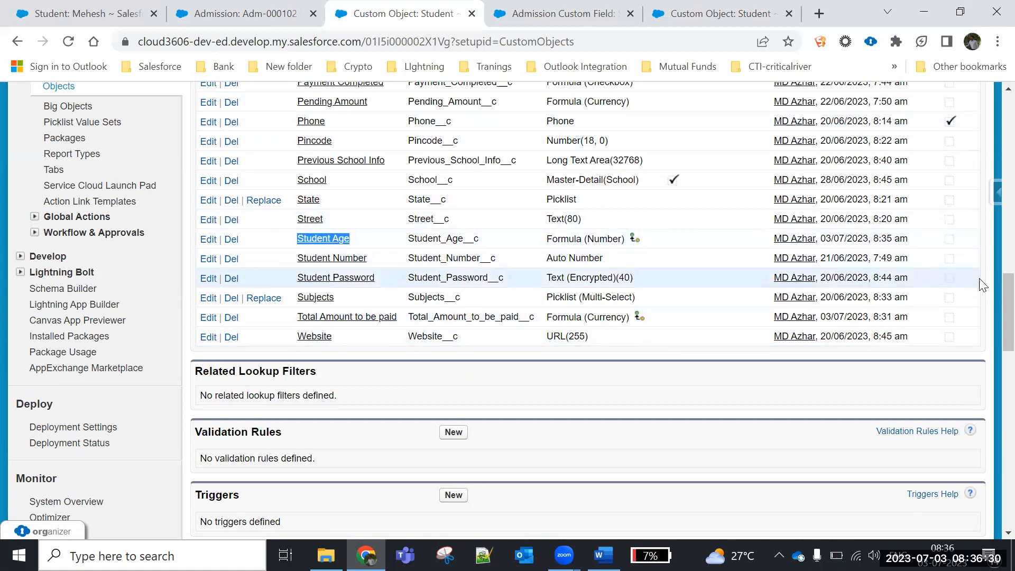
scroll(989, 308, "up", 2)
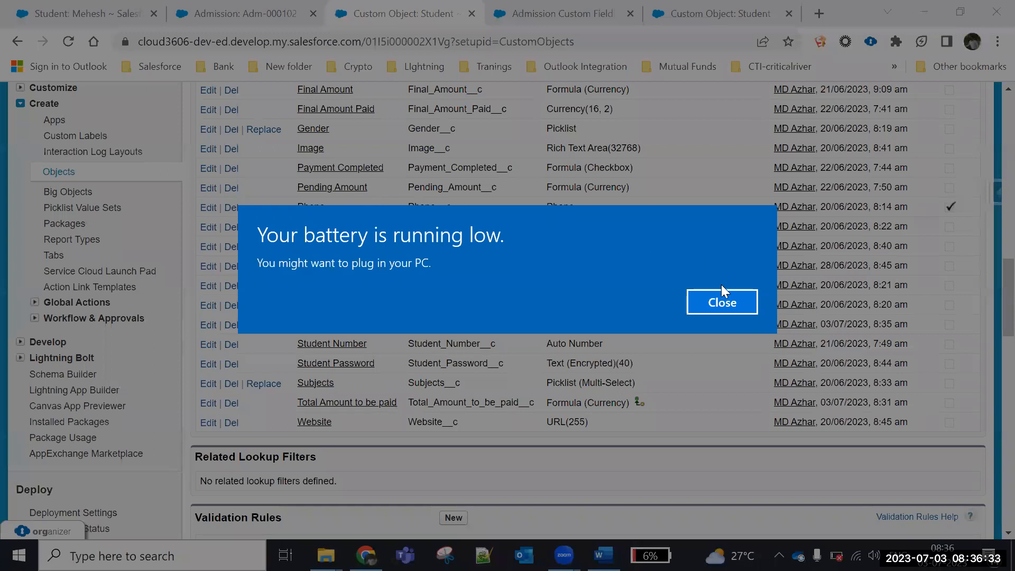
left_click(715, 302)
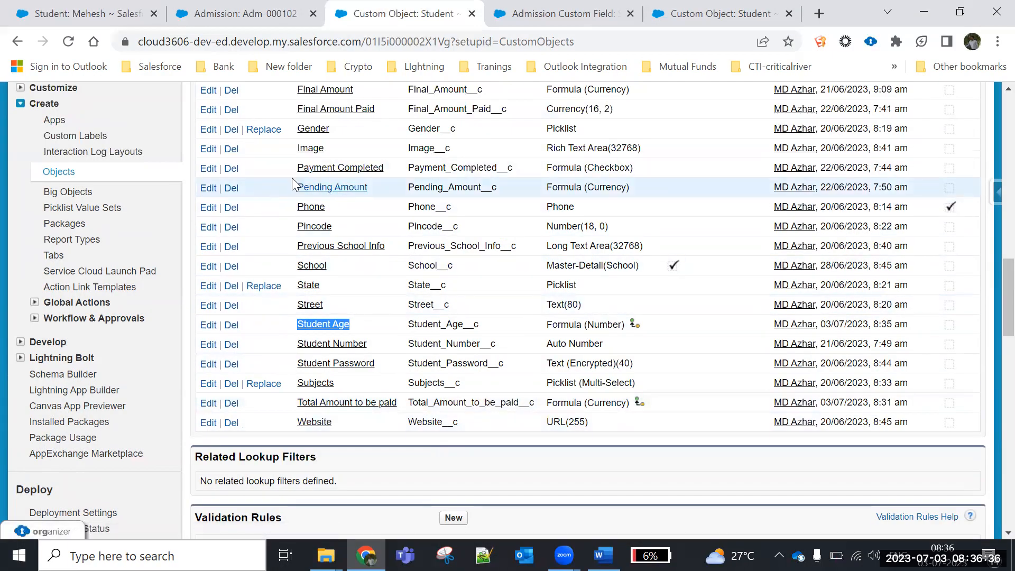
left_click_drag(642, 189, 295, 166)
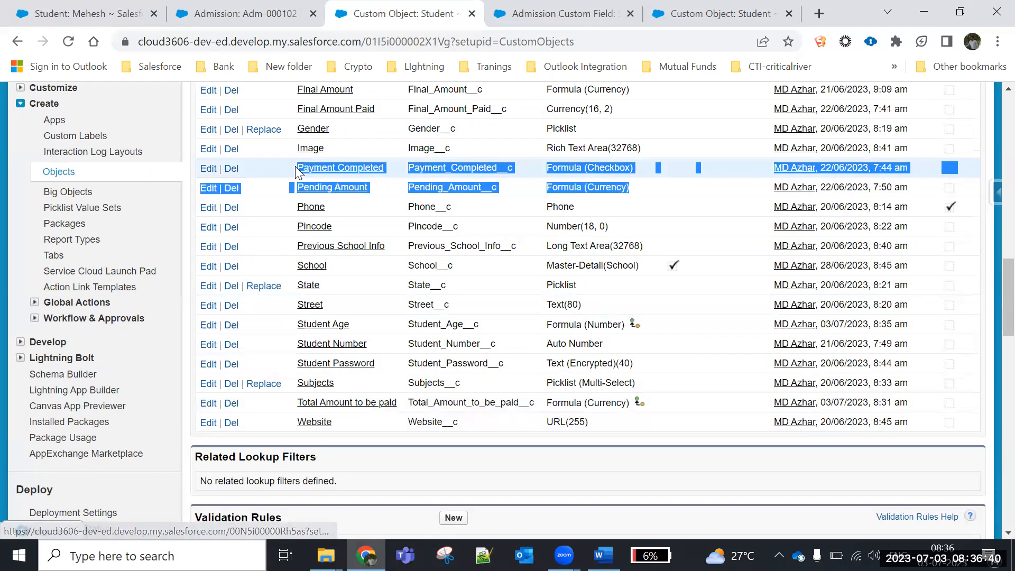
left_click(661, 185)
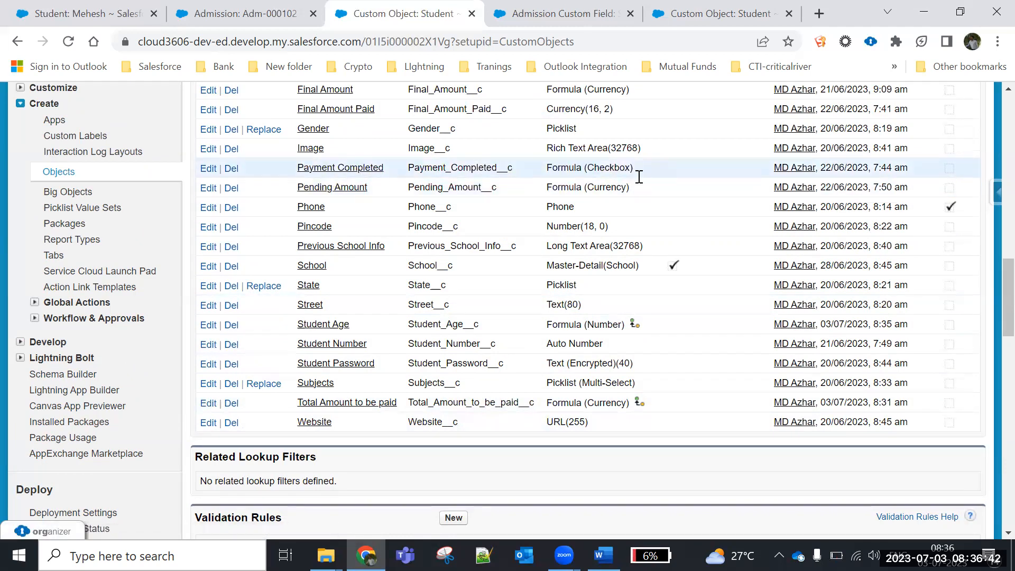
- Examine the formula of the Payment Completed field, and return to the Student object's custom field list
left_click(345, 168)
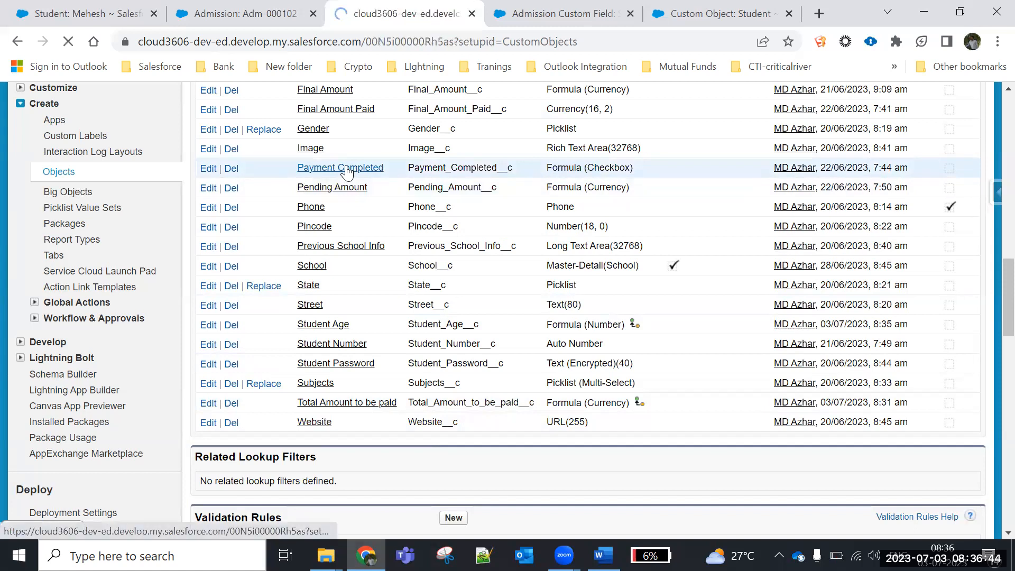
scroll(990, 170, "down", 5)
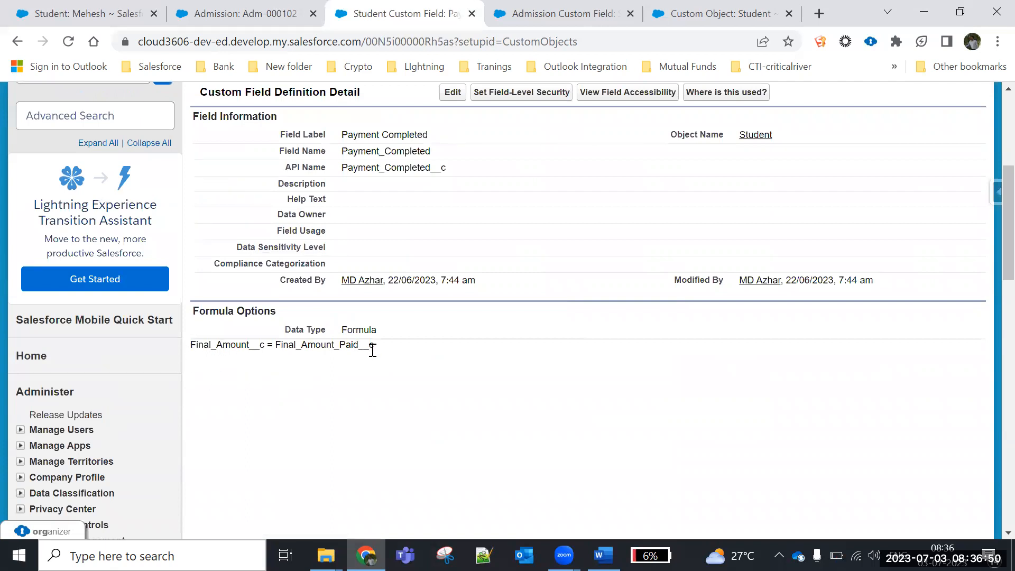
left_click(20, 43)
scroll(345, 269, "down", 2)
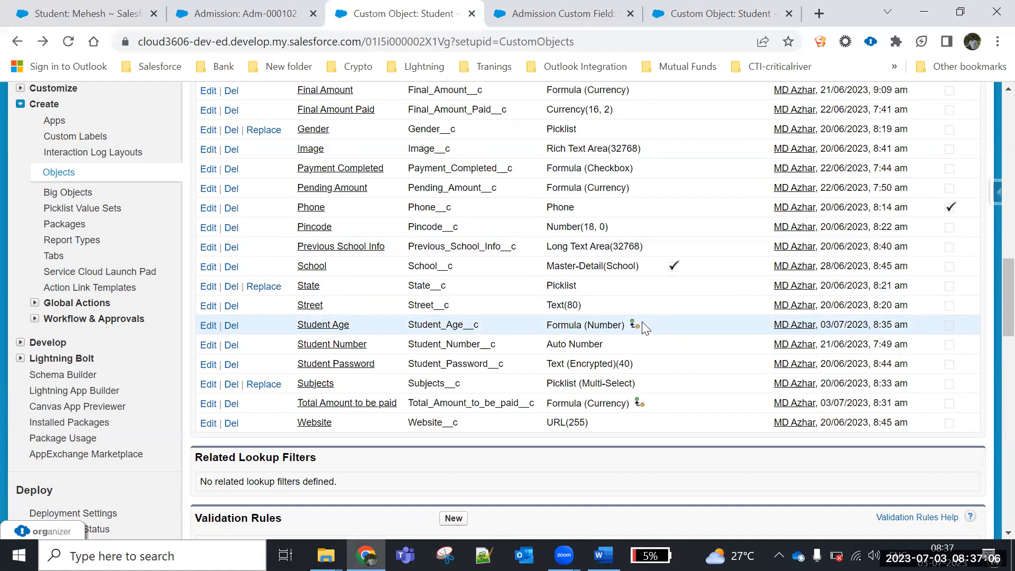
key("F1")
key("F7")
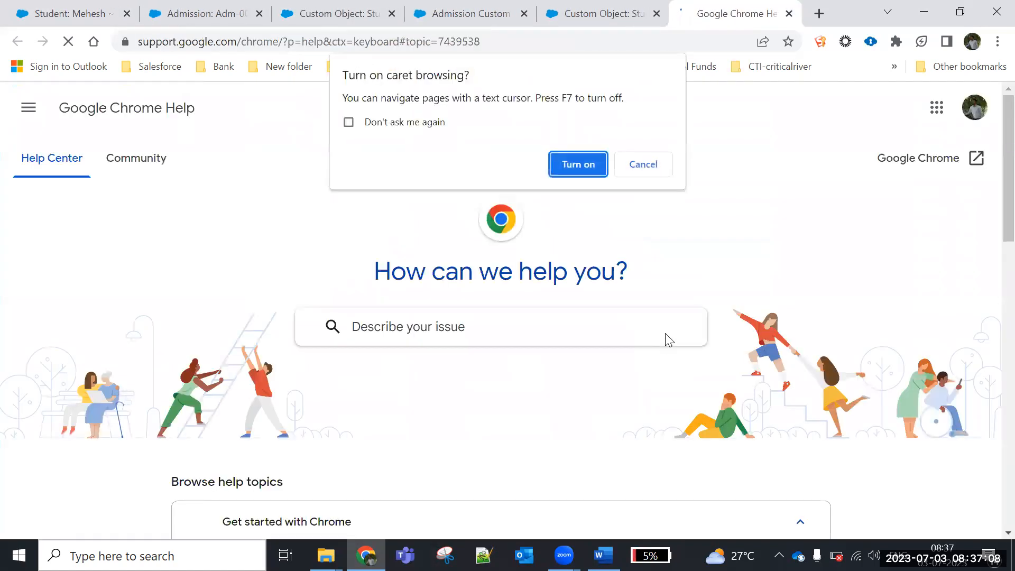
key("super")
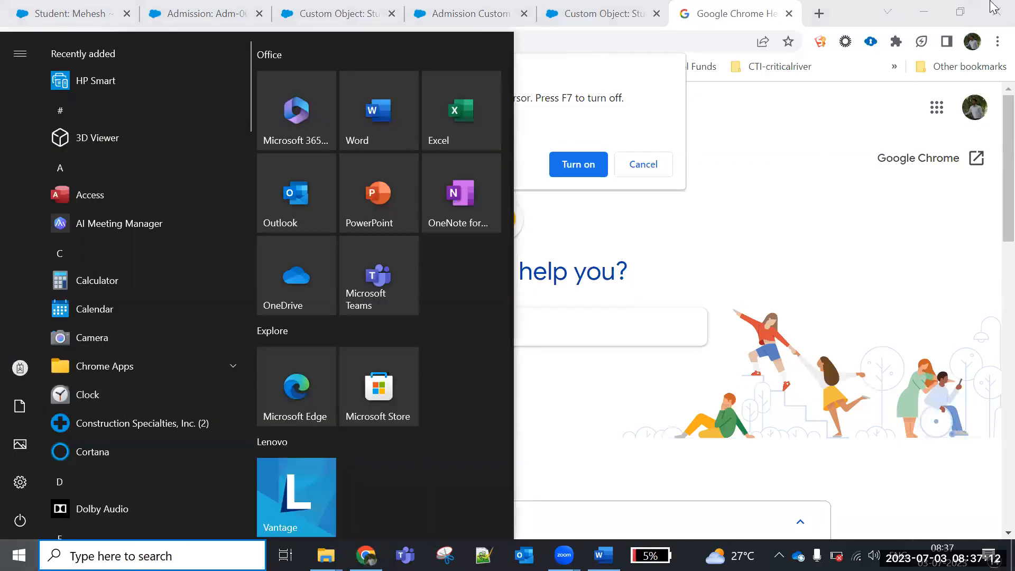
left_click(817, 185)
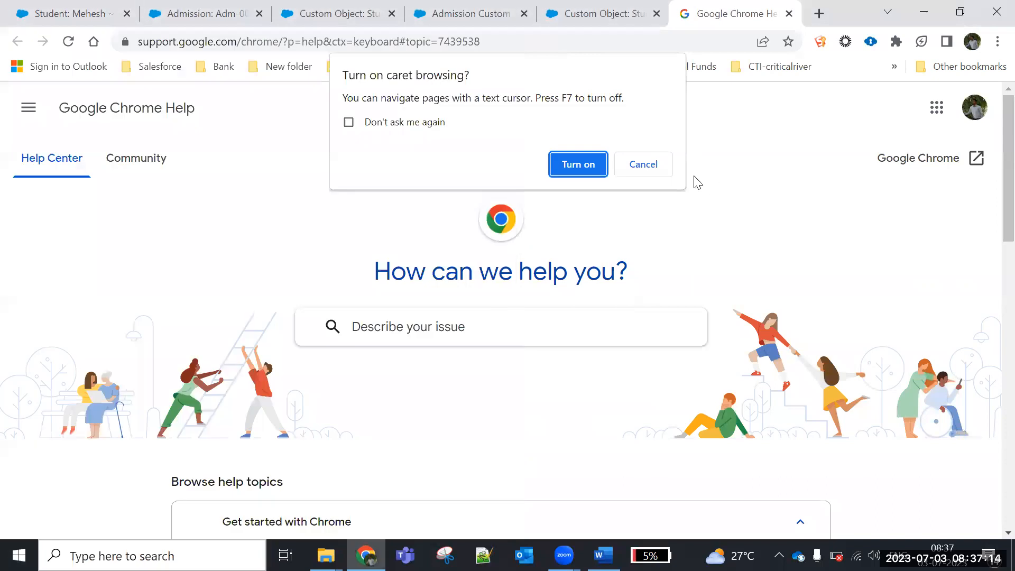
left_click(639, 168)
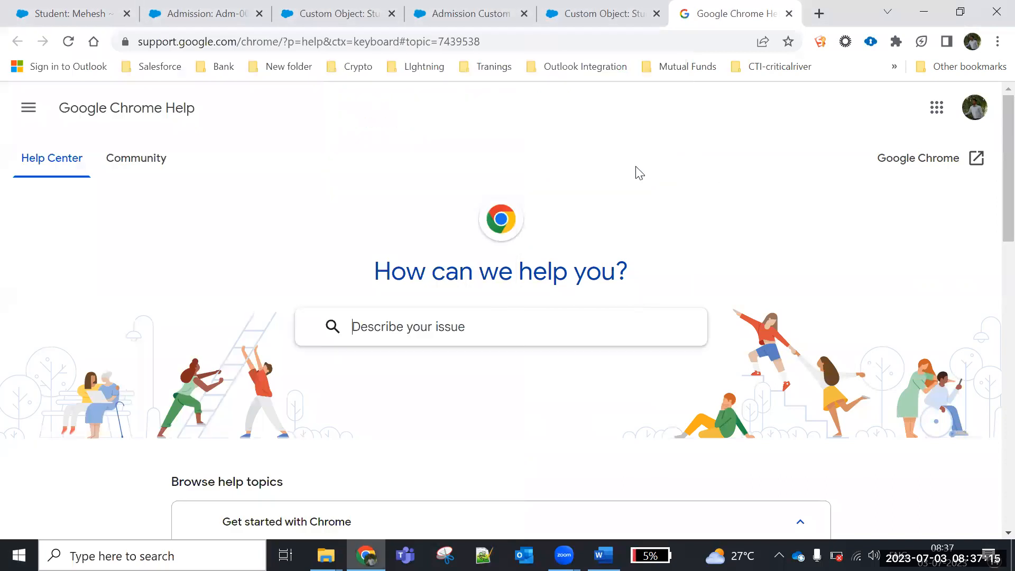
left_click(601, 17)
right_click(3, 347)
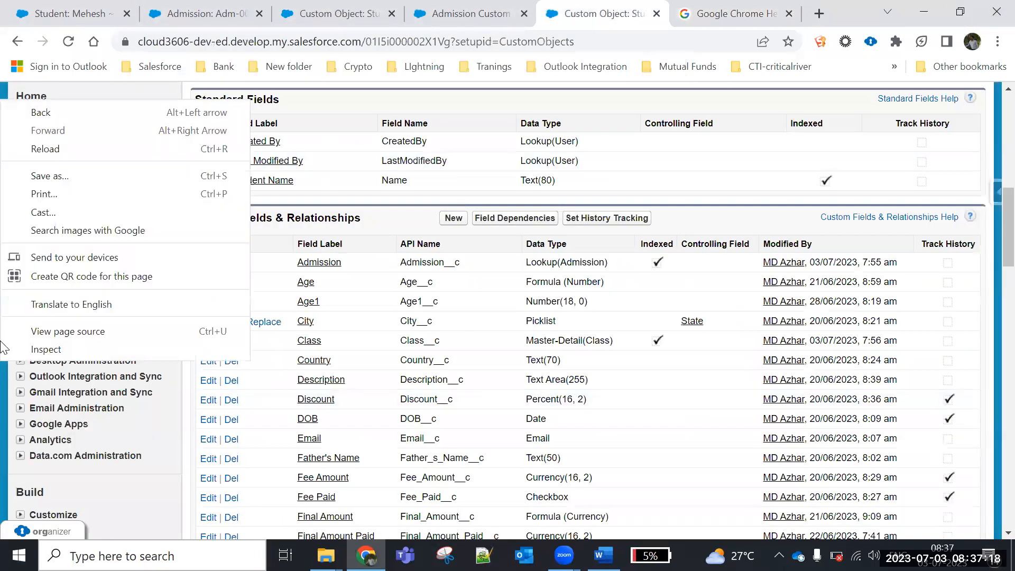
key("Caps_Lock")
scroll(990, 374, "down", 3)
right_click(989, 374)
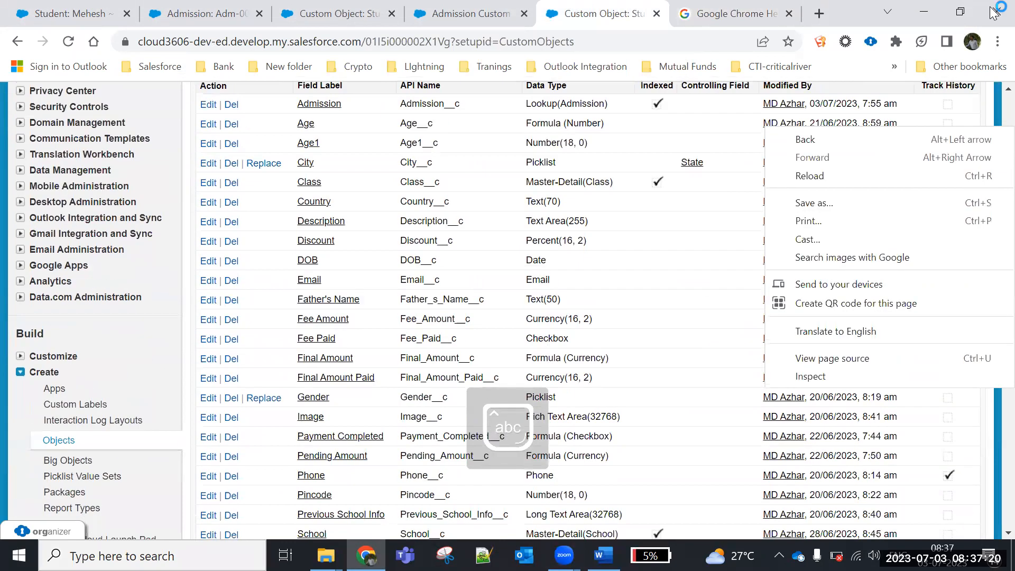
- Close the Chrome window and the Batch1 Word document
left_click(736, 13)
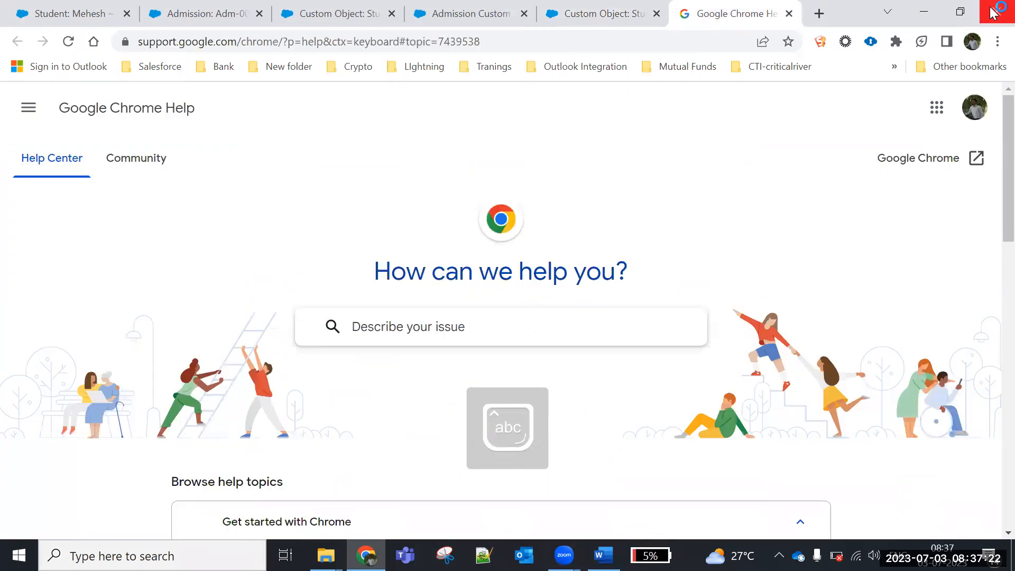
left_click(993, 14)
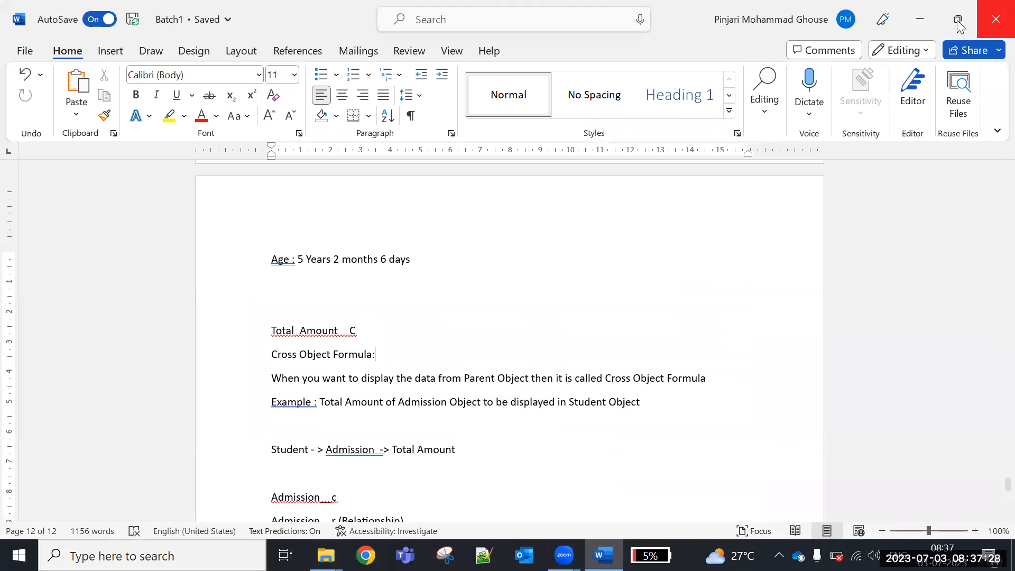
left_click(994, 8)
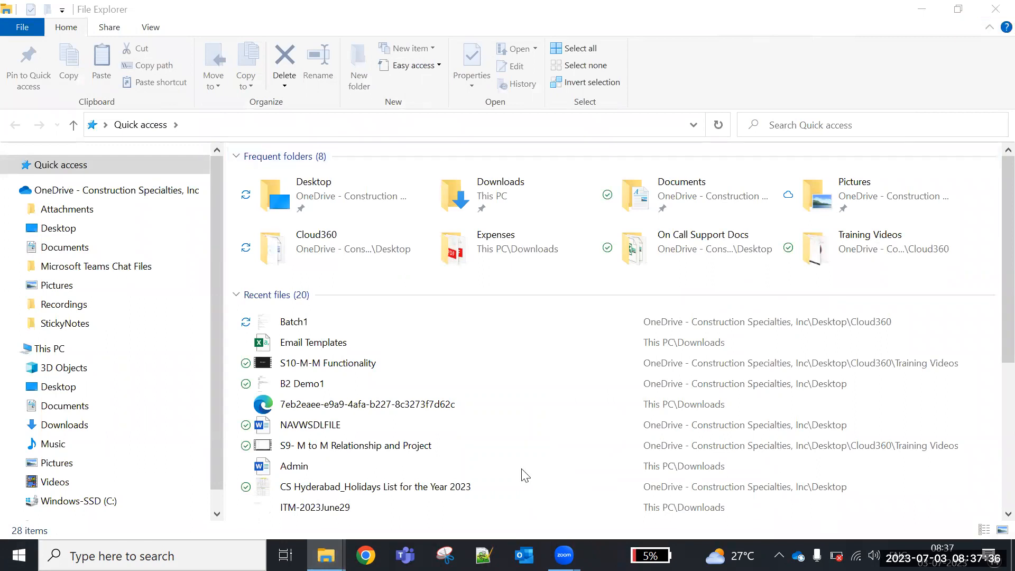
- Reopen the Batch1 document from File Explorer in Word and go to the Admission__r.Student_Age__c line on the last page
double_click(314, 326)
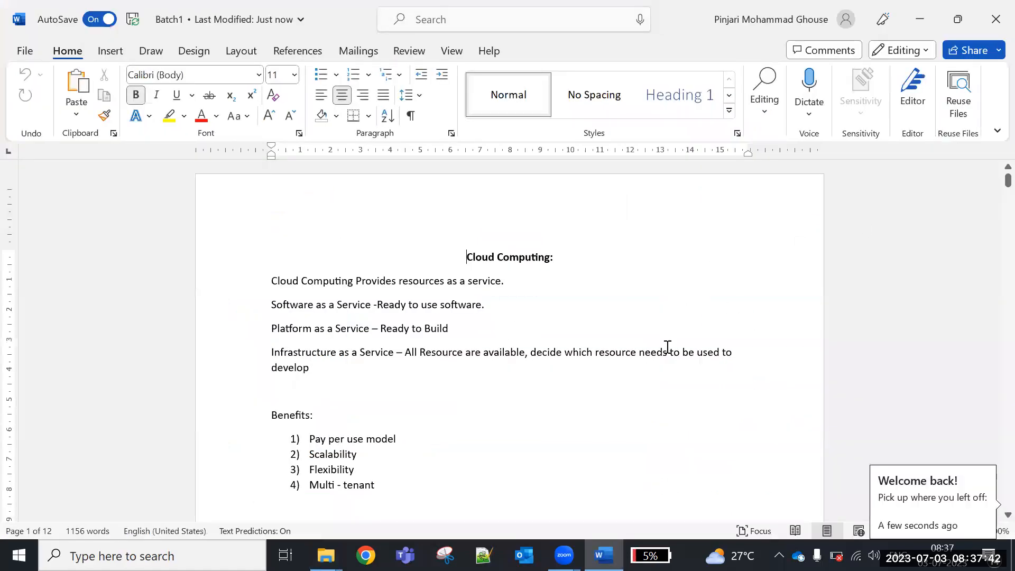
scroll(521, 338, "down", 10)
scroll(521, 374, "down", 20)
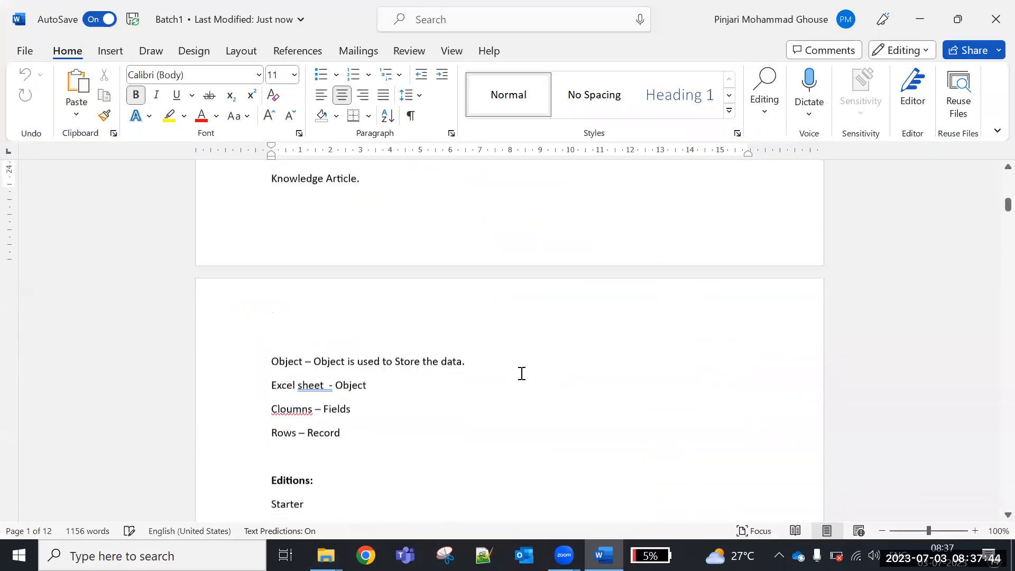
scroll(581, 376, "down", 12)
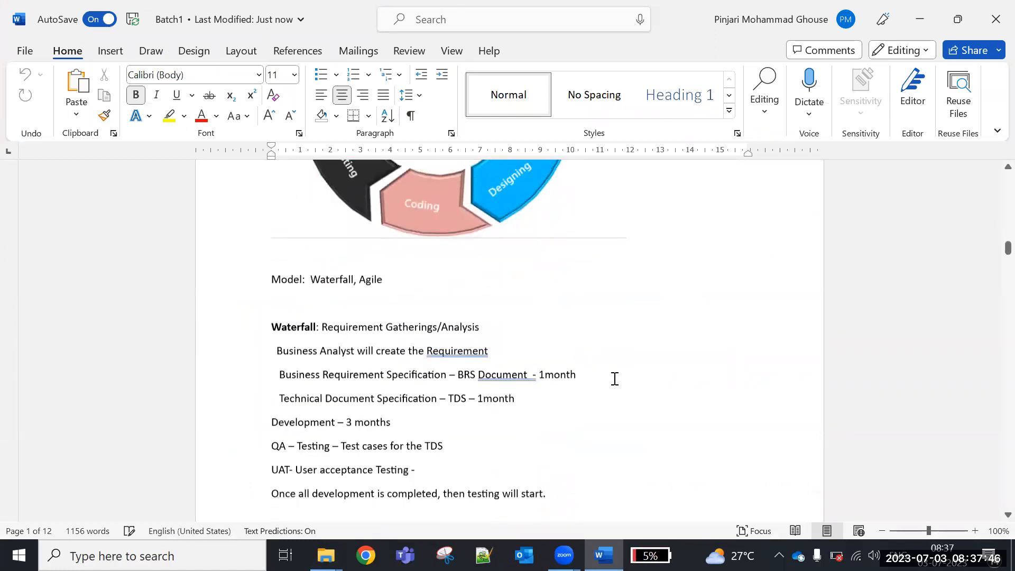
left_click_drag(994, 256, 998, 487)
left_click(409, 338)
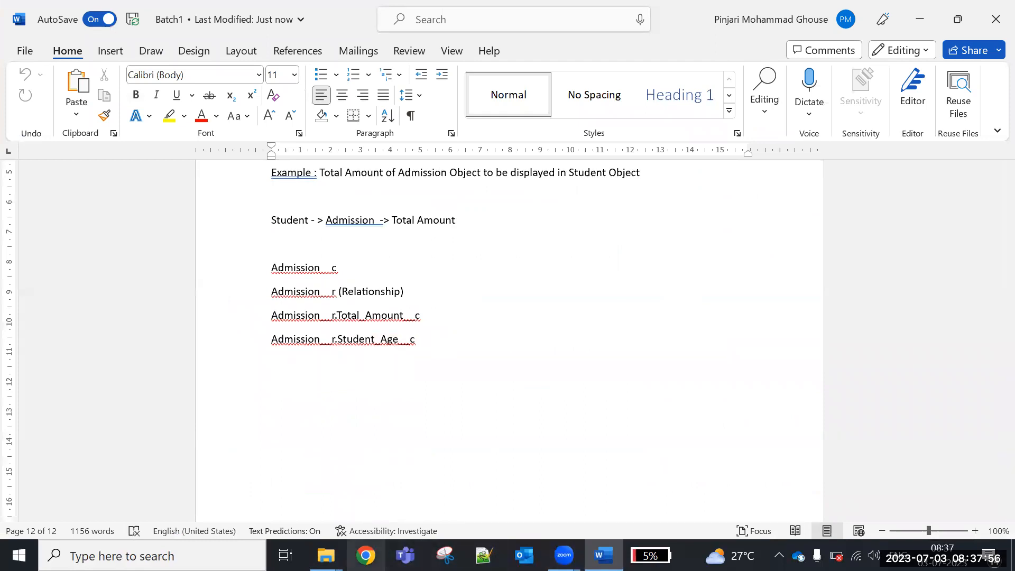
- Open Chrome with the Person 1 profile and load the Salesforce login page
left_click(366, 555)
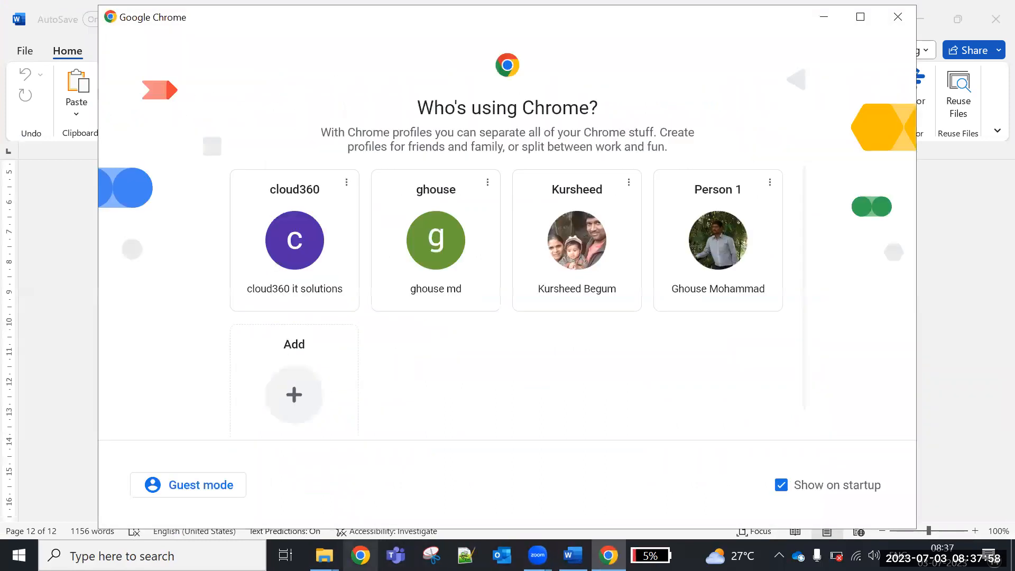
left_click(739, 260)
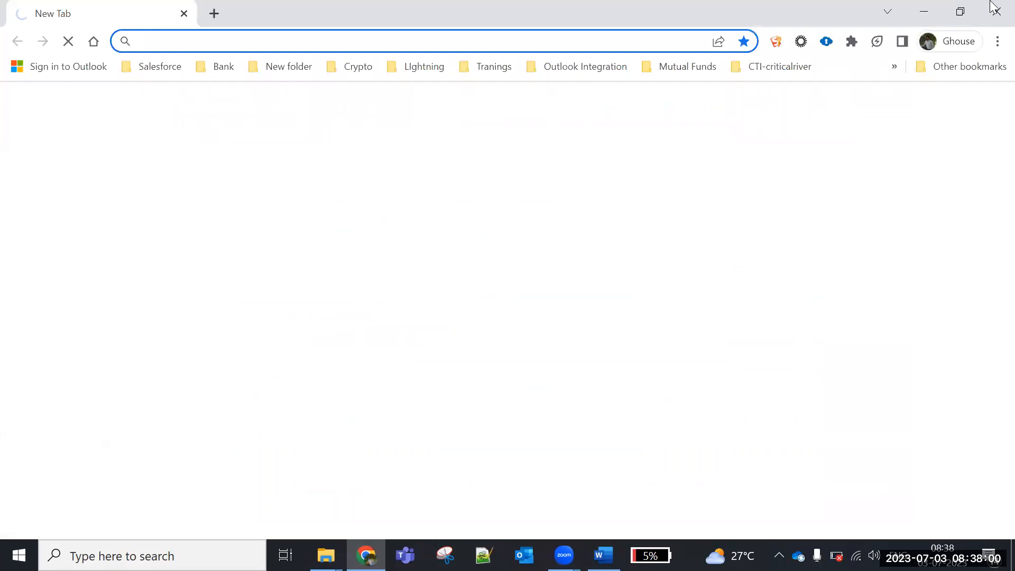
left_click(434, 38)
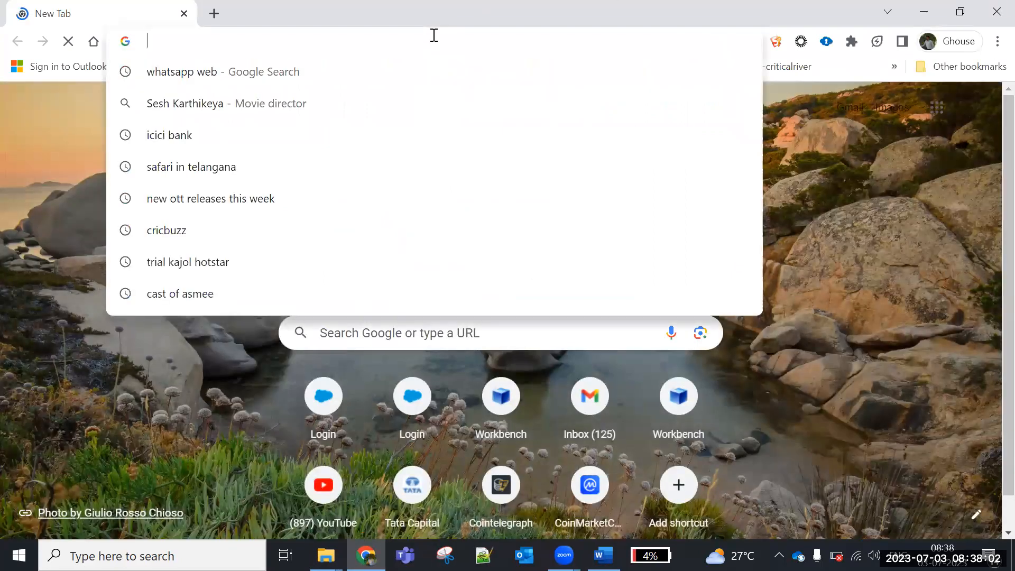
type("login")
key("Return")
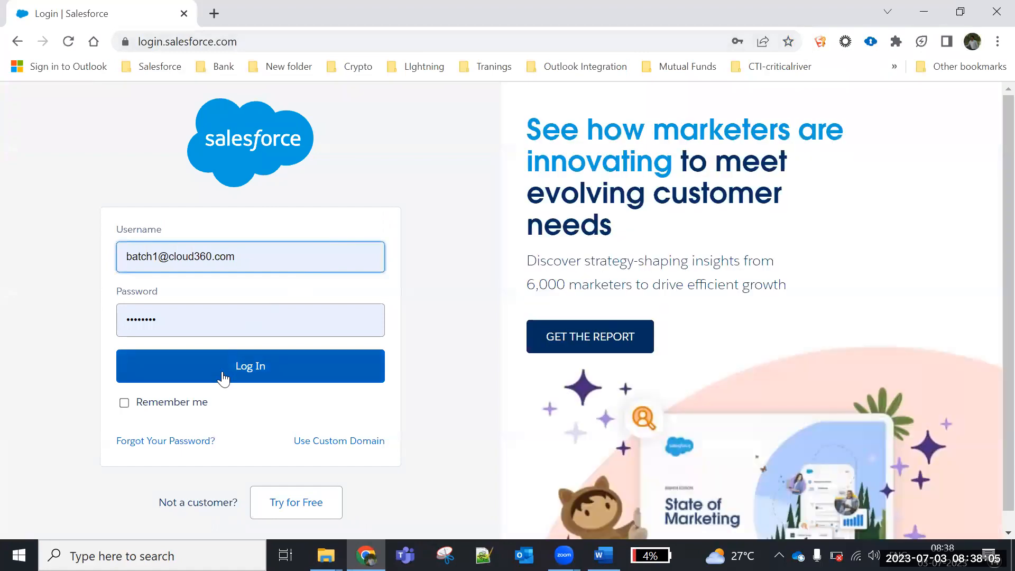
- Log in to Salesforce with the prefilled credentials, and try to save the login info in ORGanizer
left_click(222, 372)
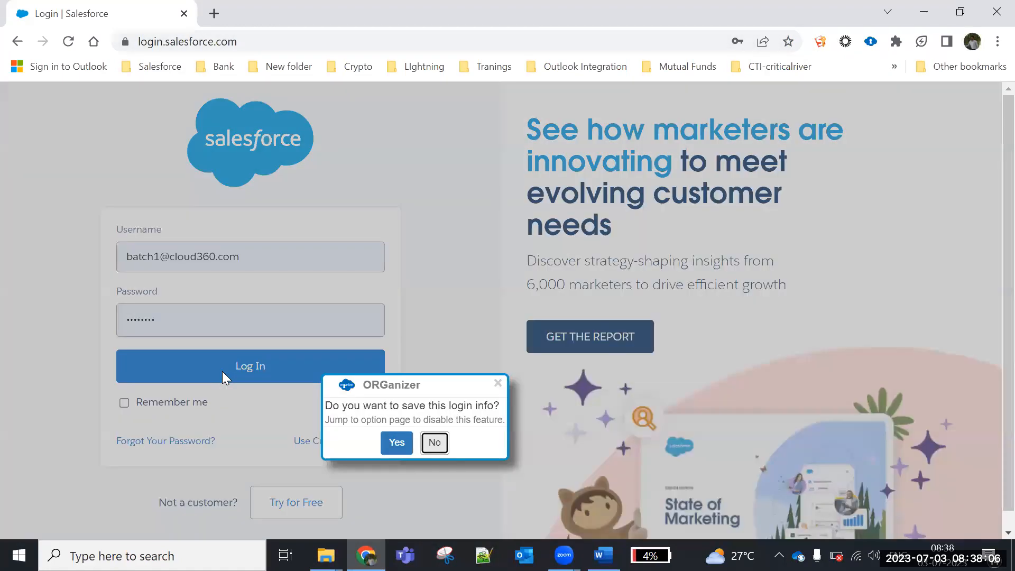
left_click(396, 443)
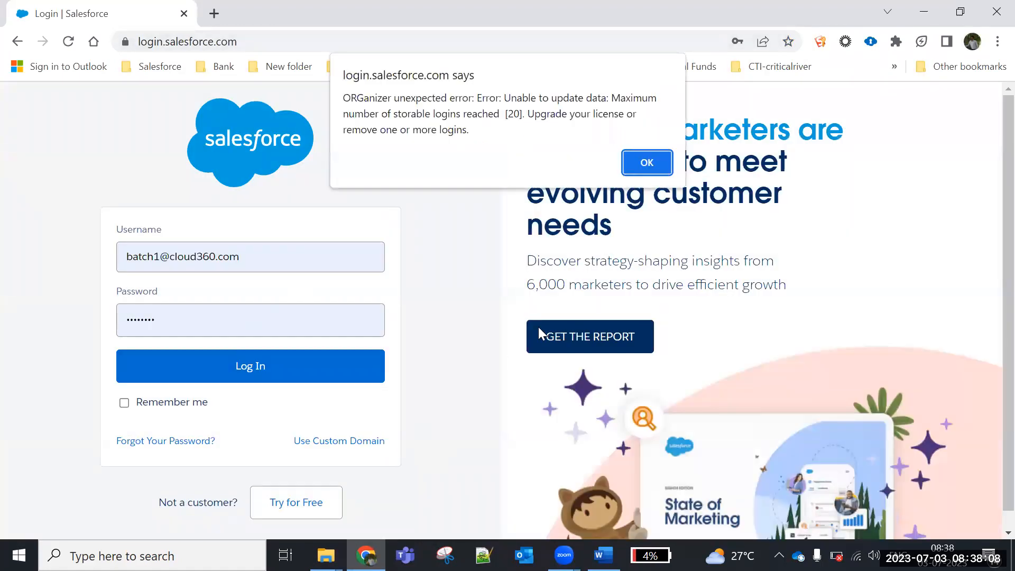
left_click(656, 163)
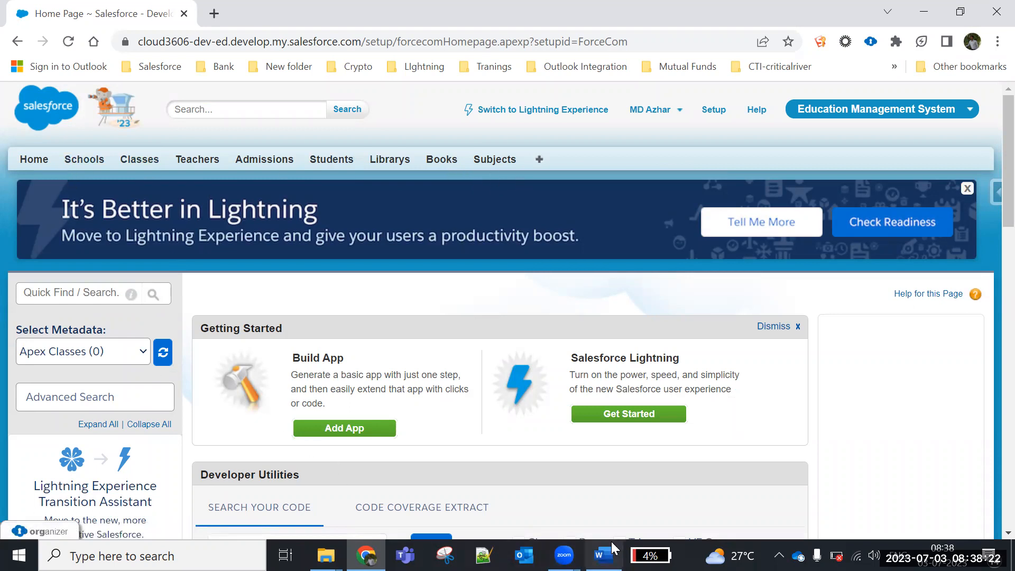
- Switch to Word and review the Cross Object Formula notes from the definition down to the relationship references
left_click(604, 555)
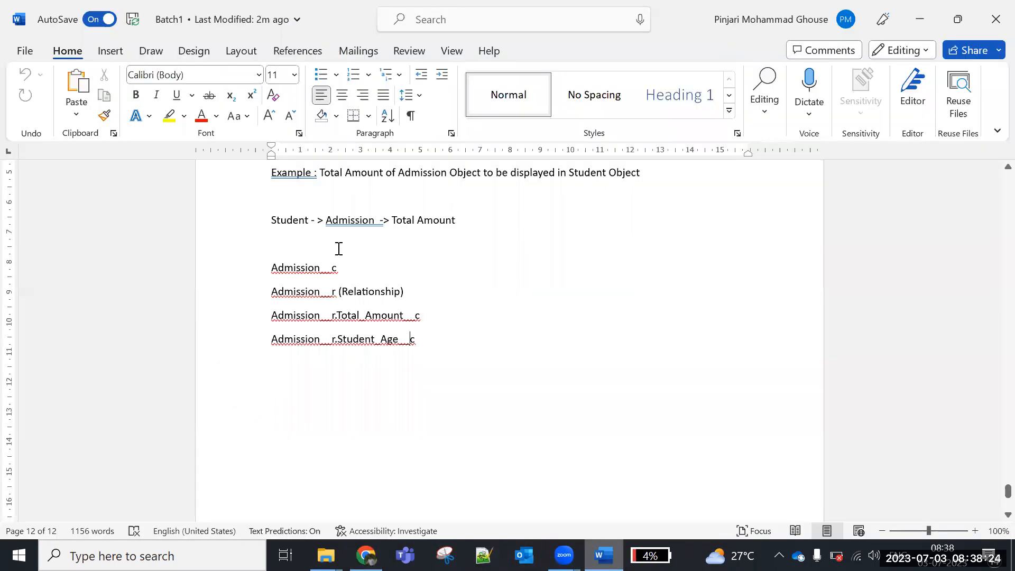
scroll(338, 249, "up", 3)
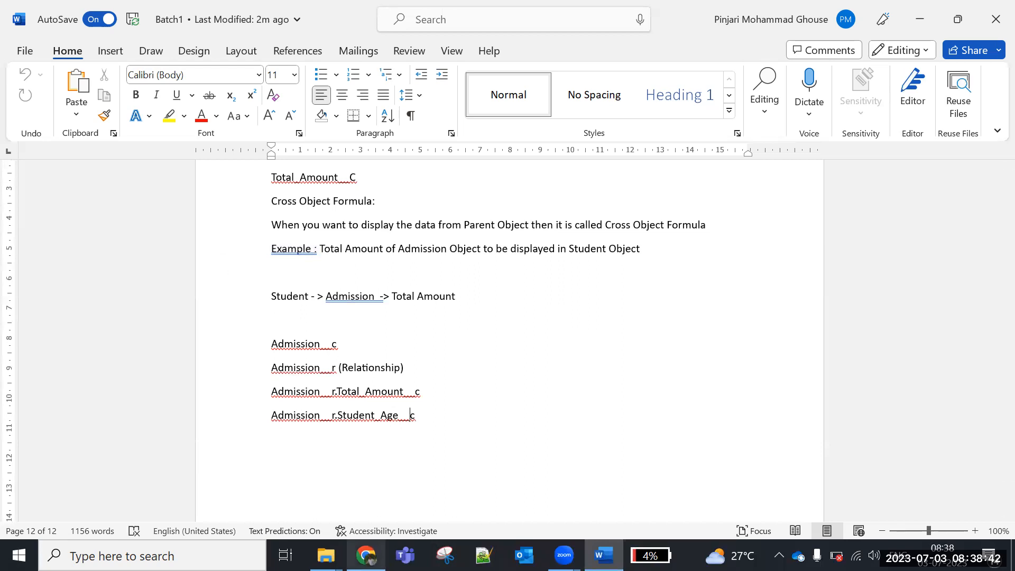
- Switch back to Chrome, open the first record under Recent Admissions, and review its admission details
left_click(365, 555)
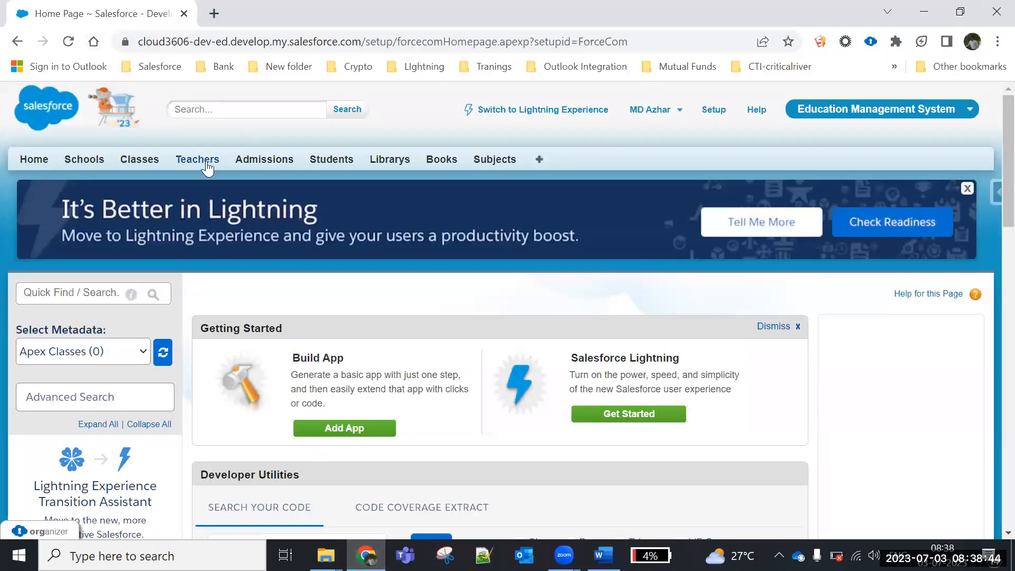
left_click(253, 160)
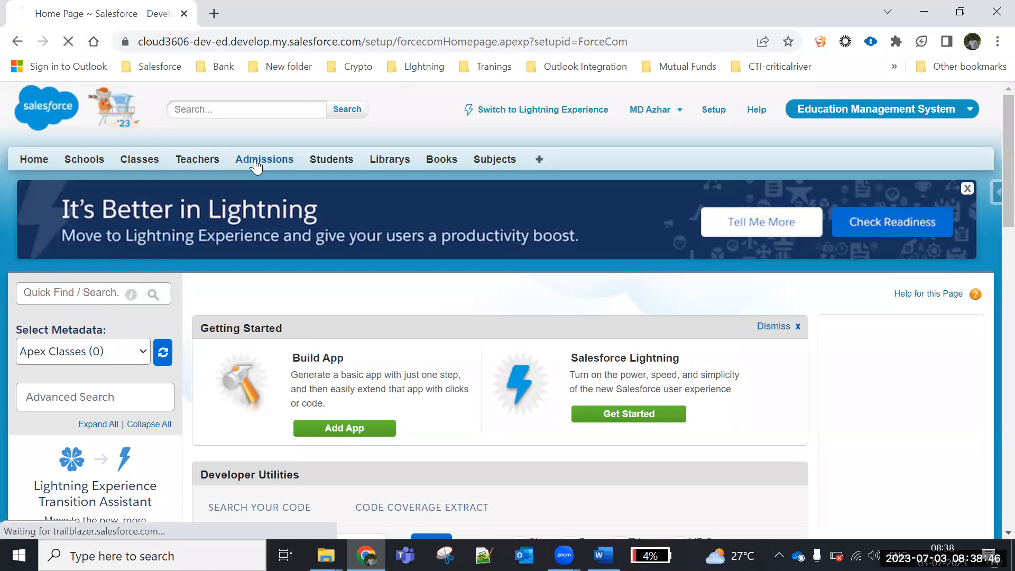
left_click(235, 323)
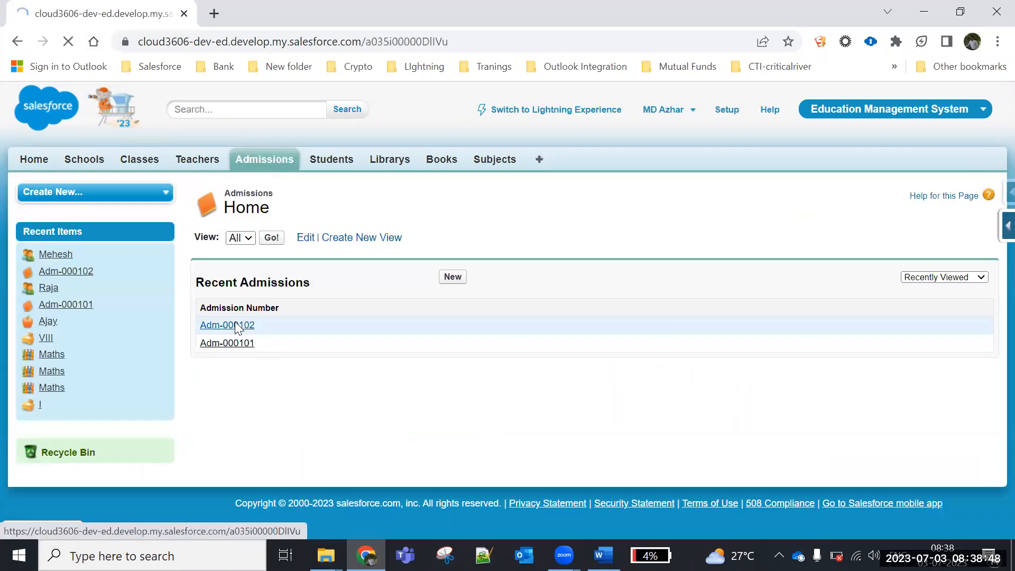
scroll(235, 332, "down", 3)
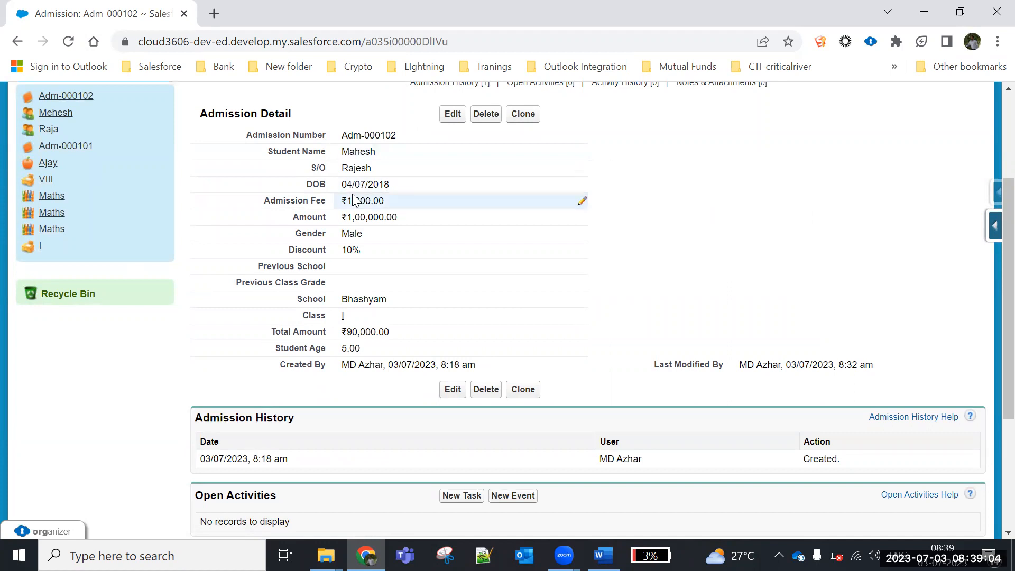
- Highlight the DOB and Total Amount fields with their values in the admission's details to examine them
double_click(315, 184)
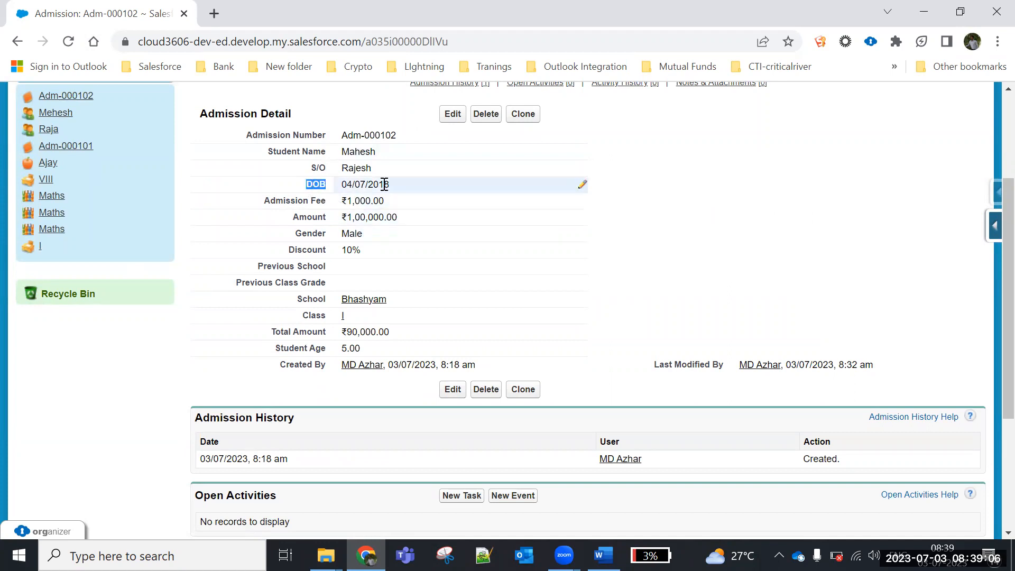
left_click_drag(384, 184, 417, 197)
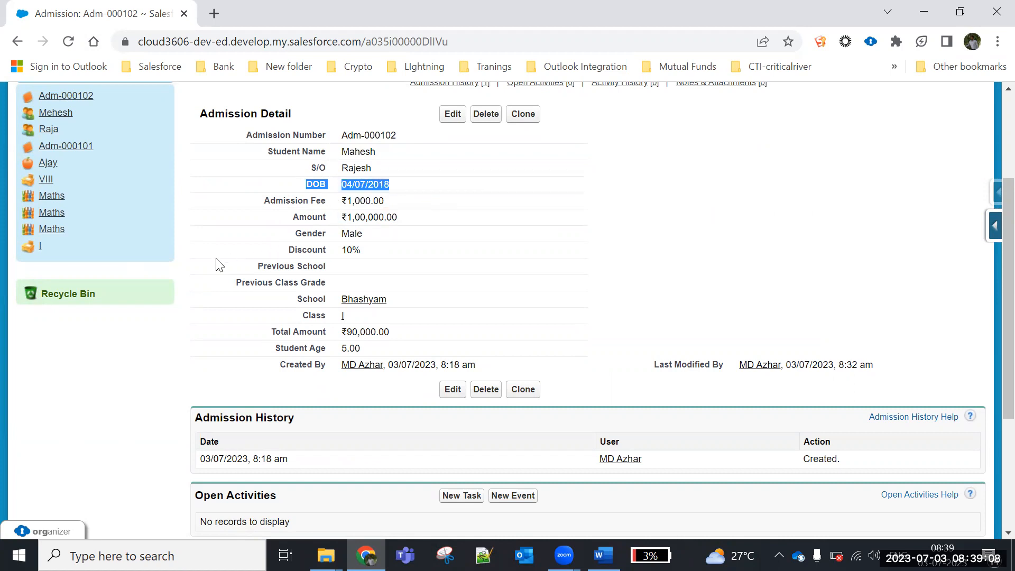
scroll(277, 196, "up", 3)
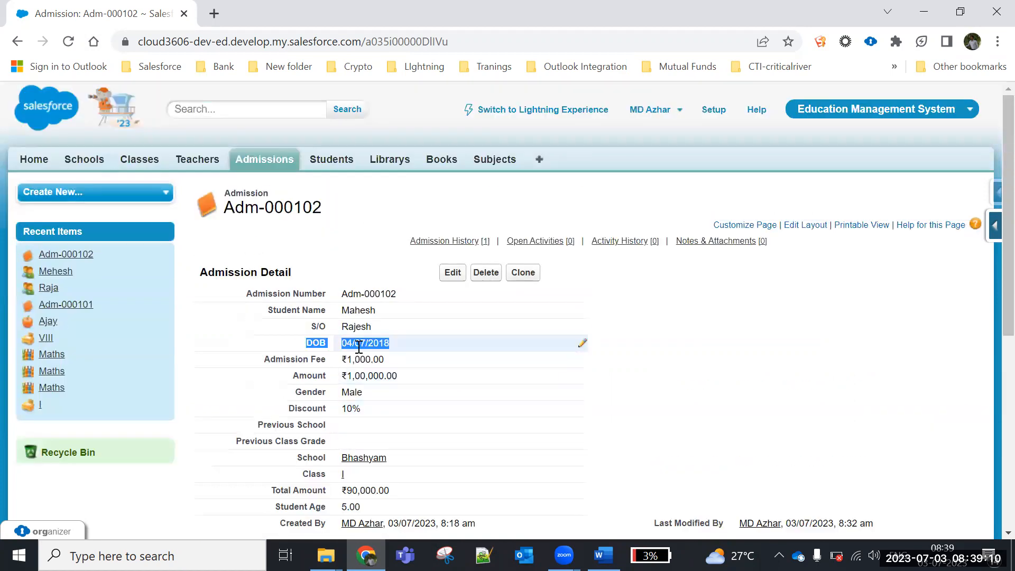
scroll(358, 349, "down", 4)
left_click_drag(391, 253, 289, 255)
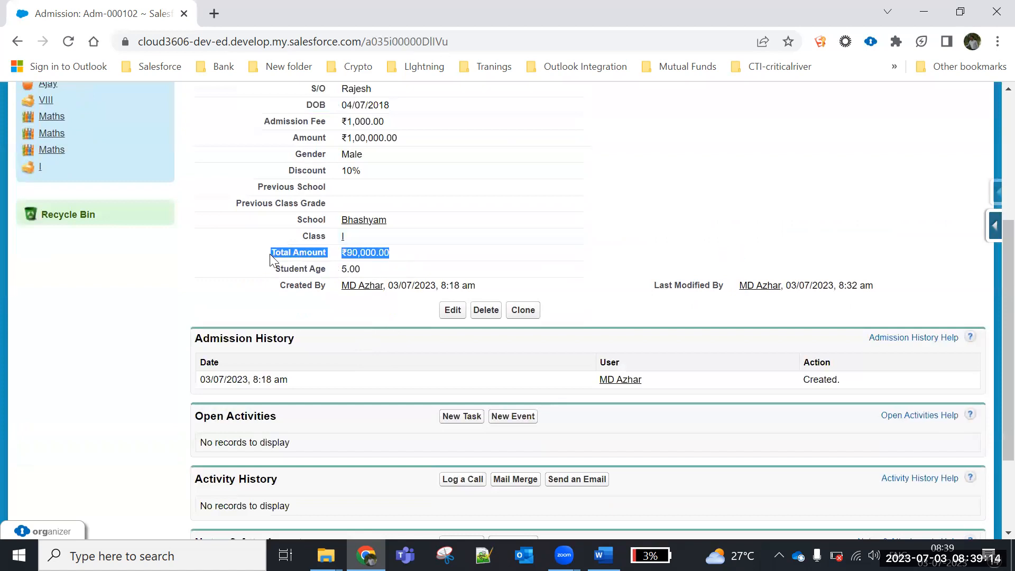
scroll(262, 272, "up", 5)
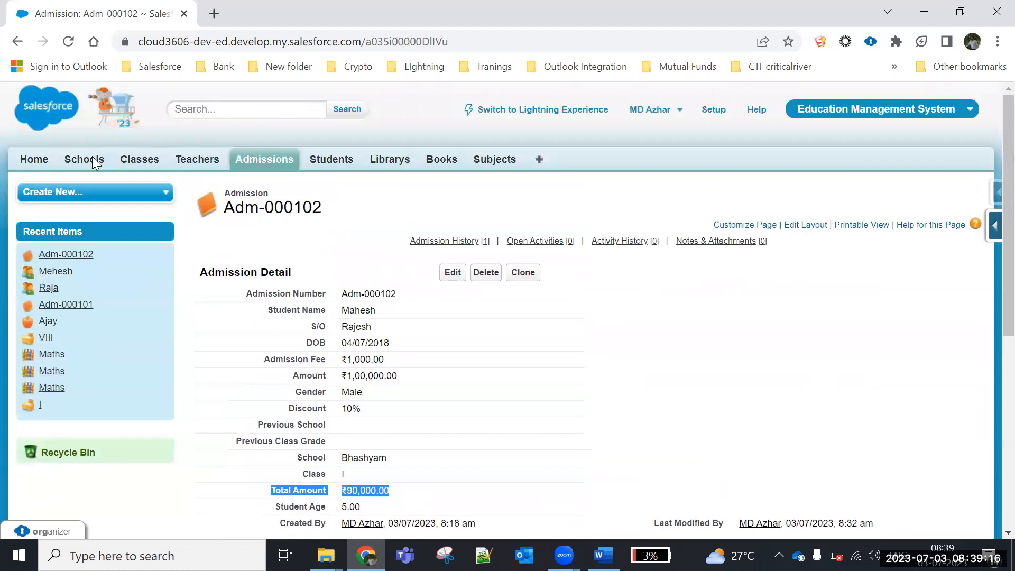
- Open the first record under Recent Students and review its Admission, Total Amount to be paid and Student Age fields
left_click(74, 159)
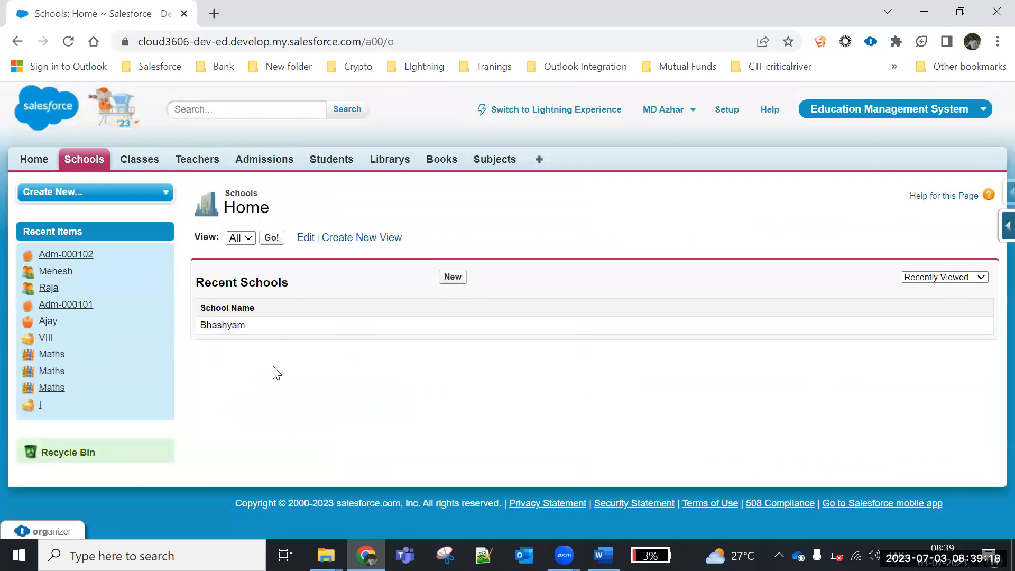
left_click(322, 164)
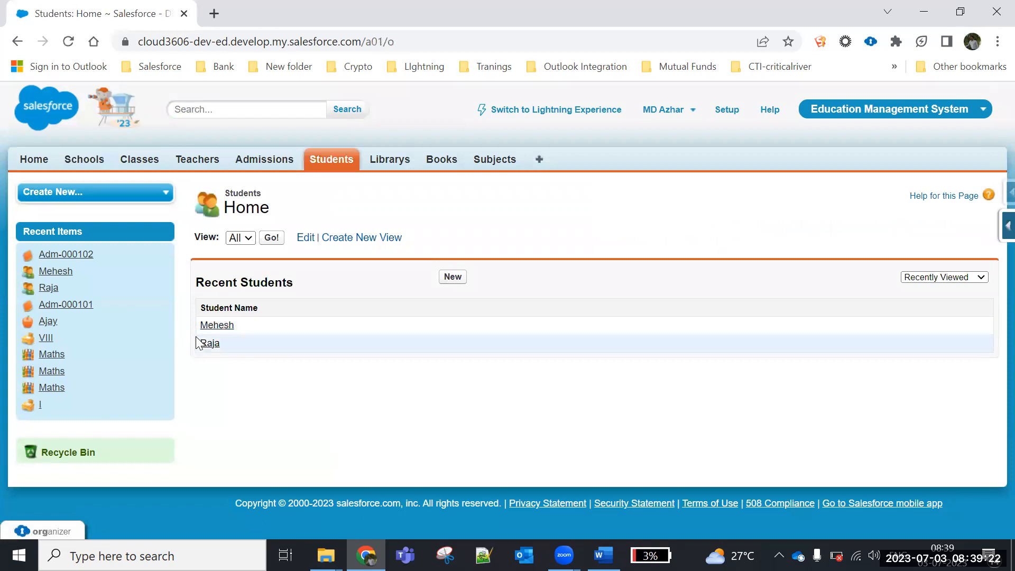
left_click(216, 324)
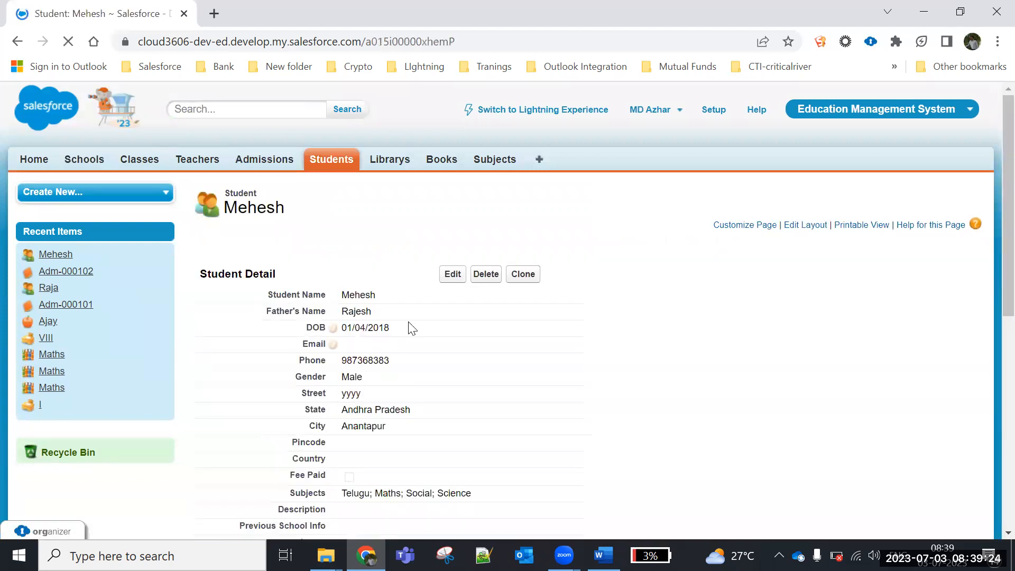
scroll(411, 328, "down", 6)
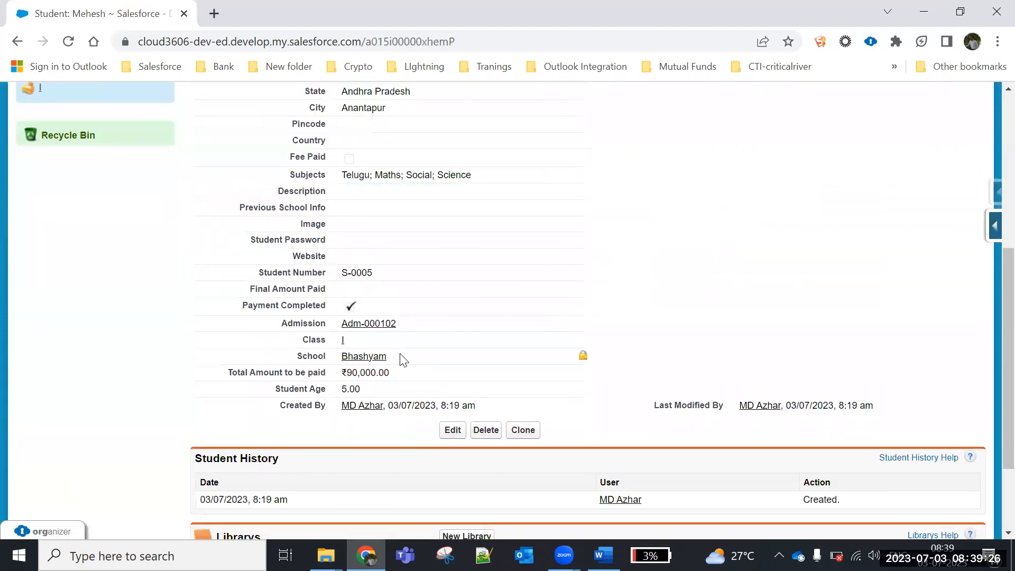